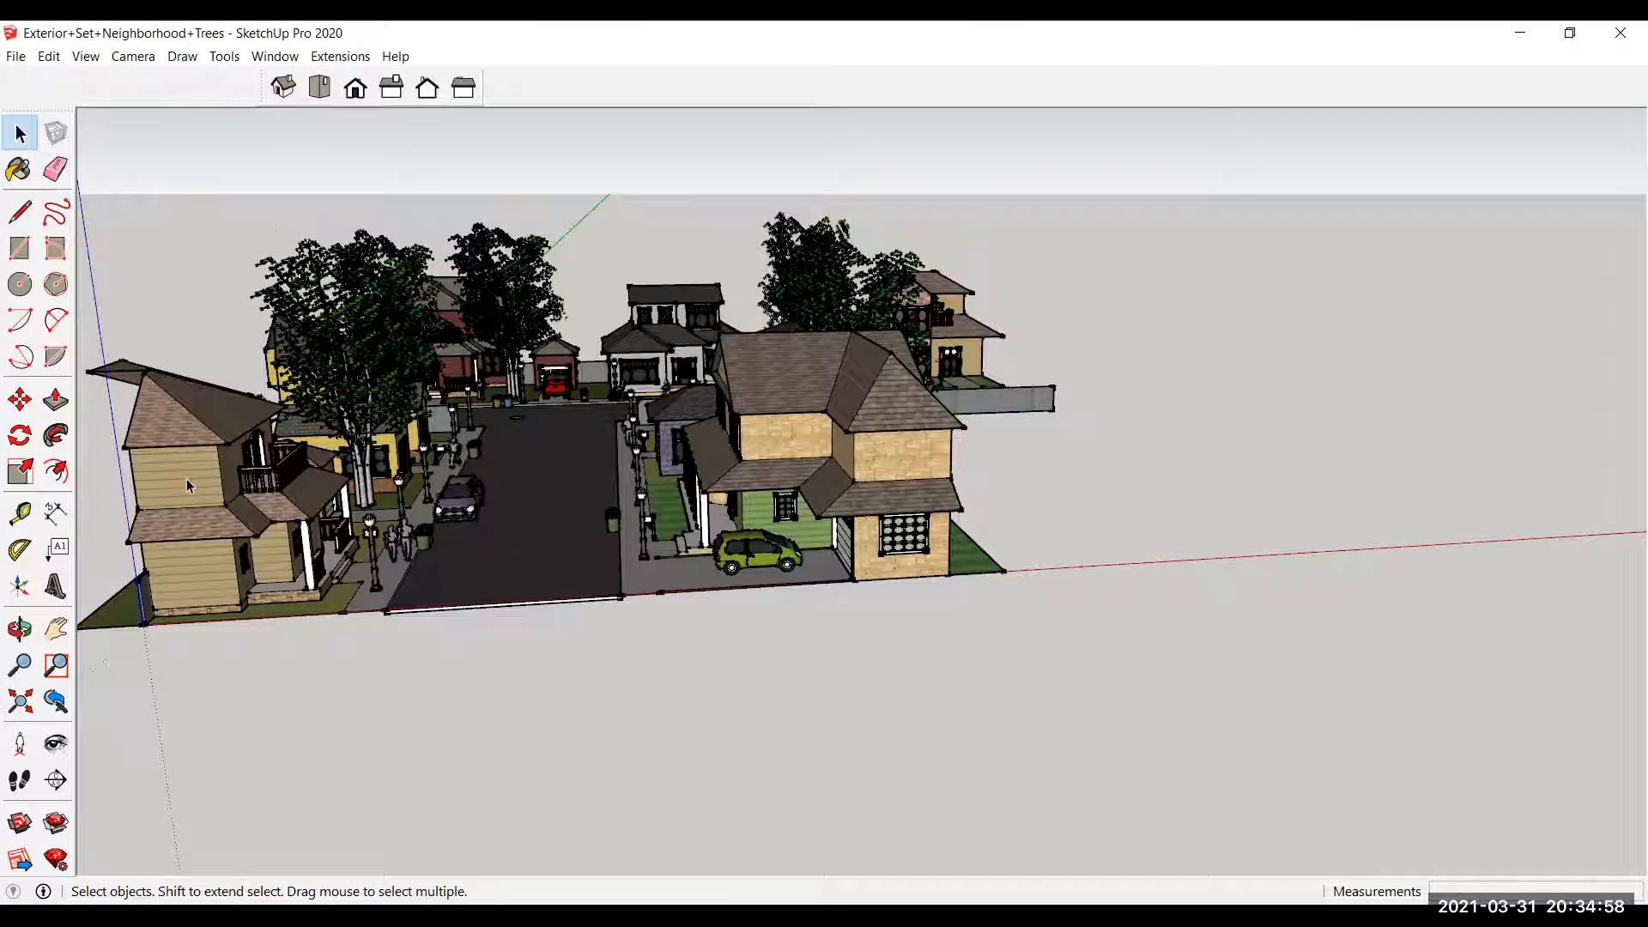
Step: Examine the neighborhood model's street and houses from several distances and angles
{"action": "left_click", "coordinate": [20, 248]}
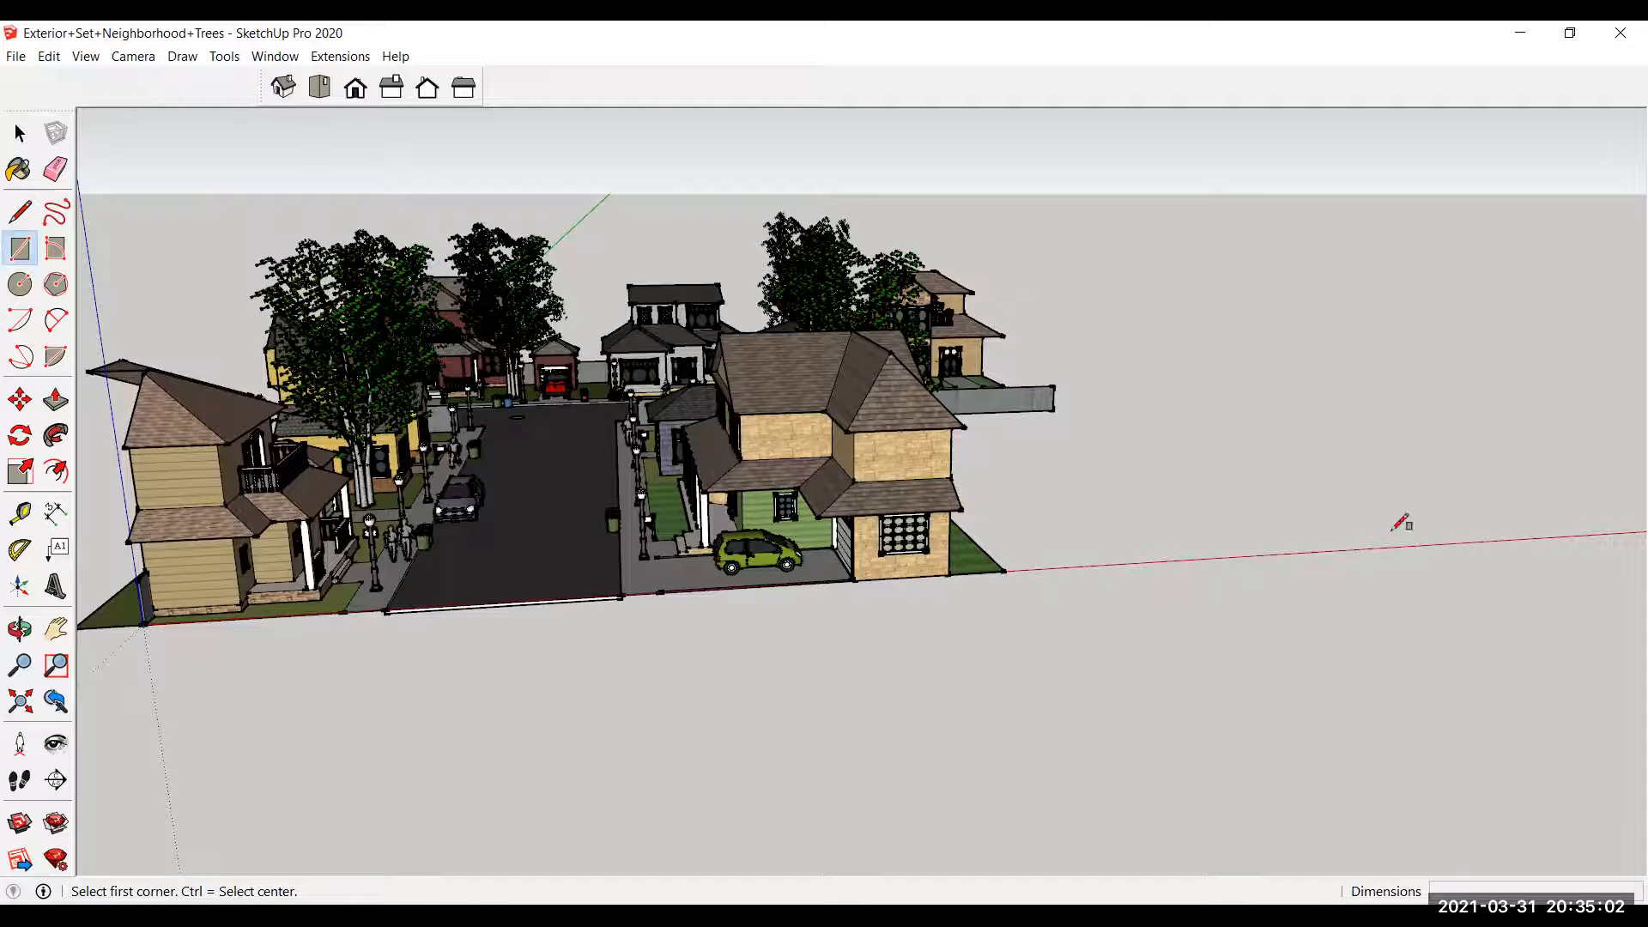
{"action": "scroll", "coordinate": [1315, 437], "scroll_direction": "down", "scroll_amount": 1}
{"action": "scroll", "coordinate": [1158, 537], "scroll_direction": "up", "scroll_amount": 2}
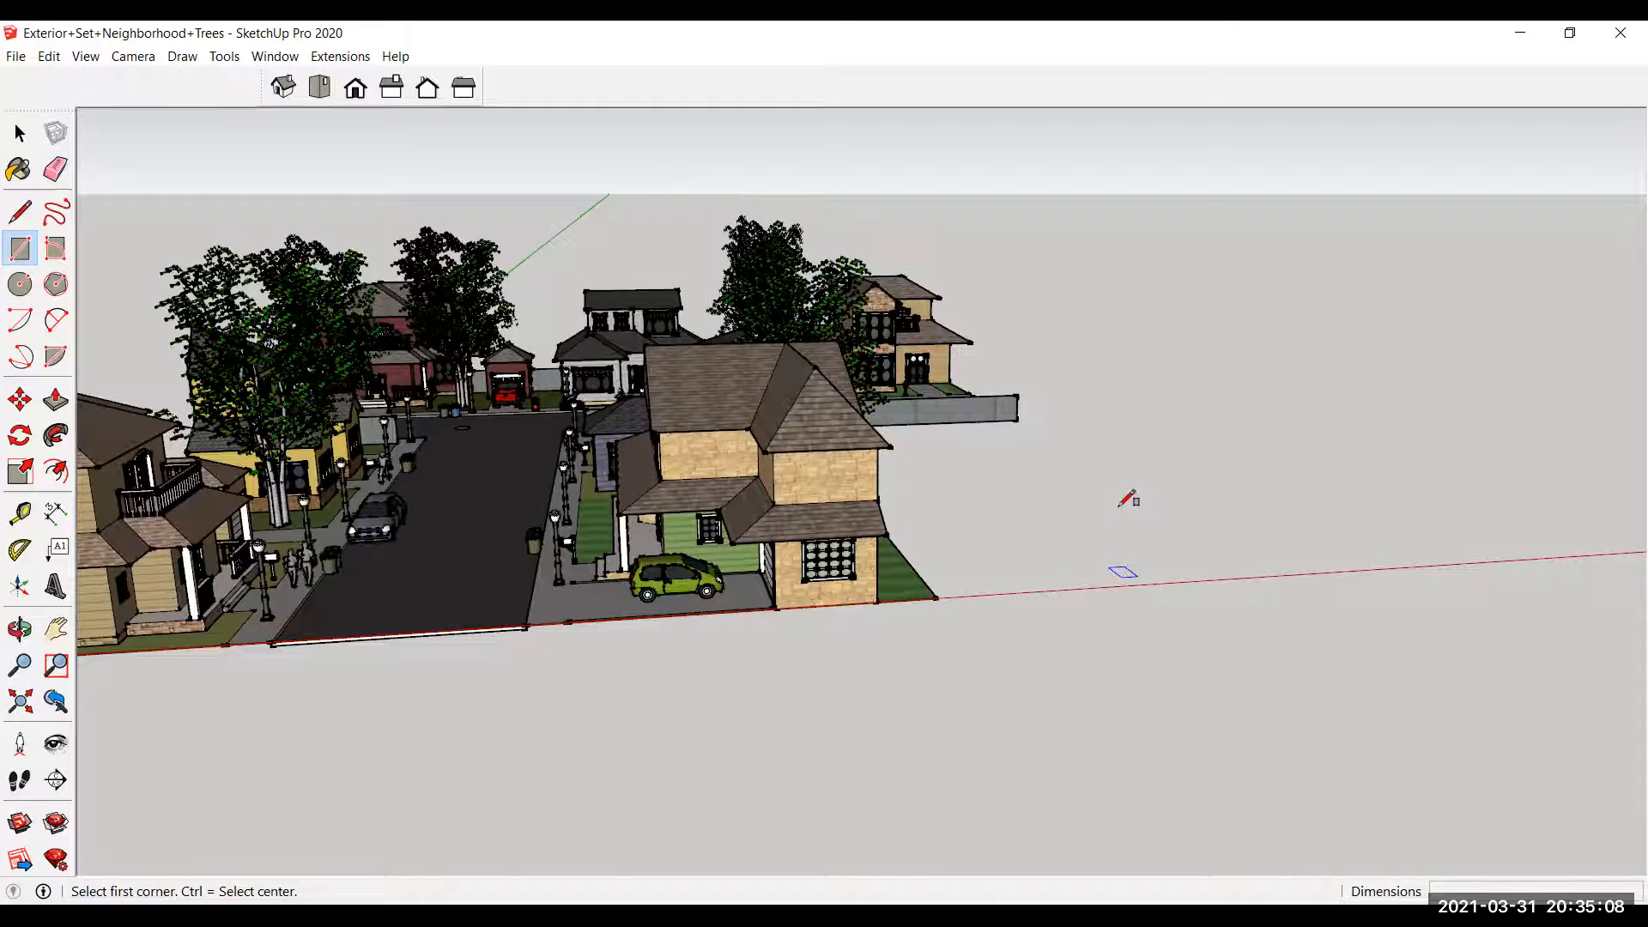
{"action": "scroll", "coordinate": [1165, 444], "scroll_direction": "up", "scroll_amount": 1}
{"action": "middle_click_drag", "start_coordinate": [1177, 484], "coordinate": [1338, 442]}
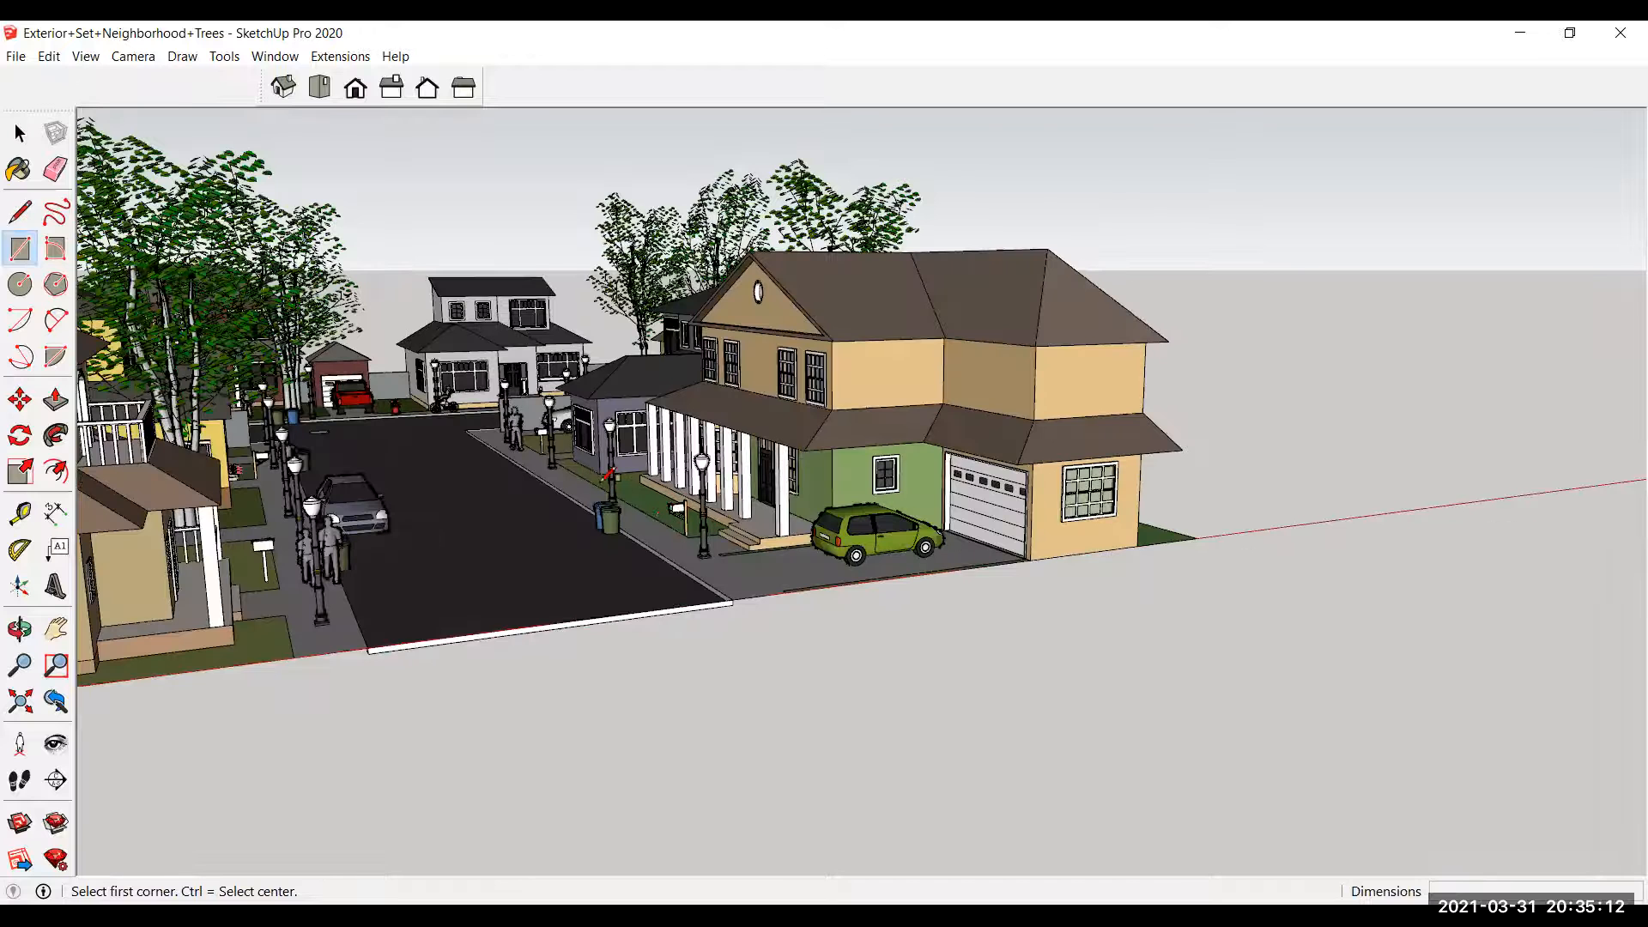
{"action": "scroll", "coordinate": [609, 474], "scroll_direction": "up", "scroll_amount": 2}
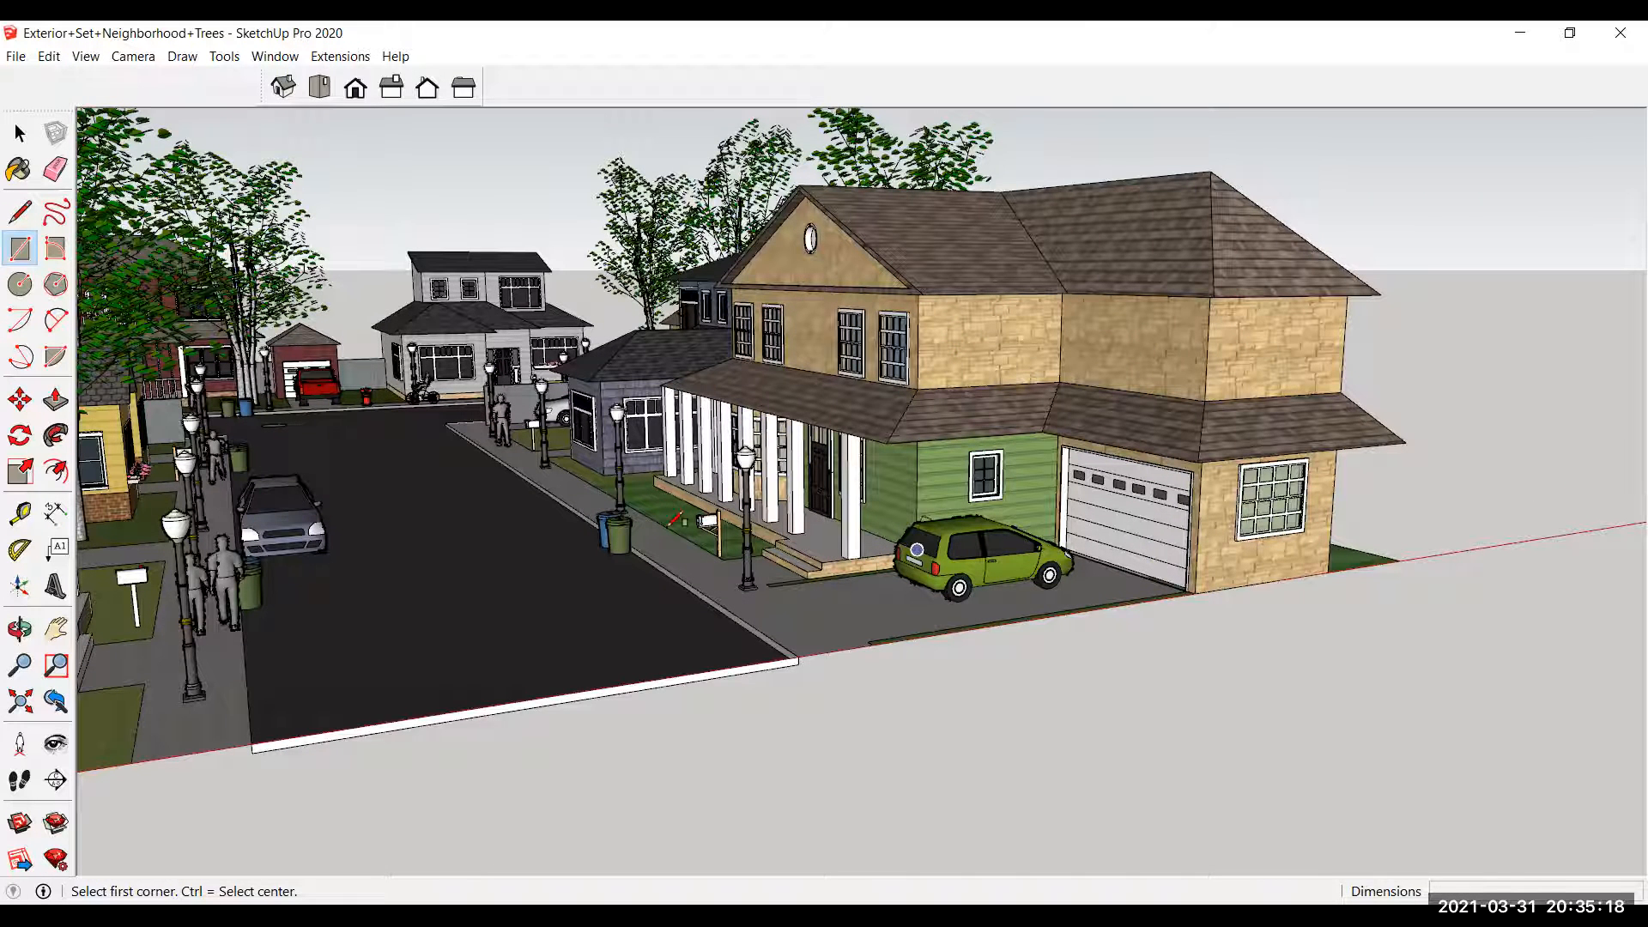
{"action": "left_click", "coordinate": [20, 133]}
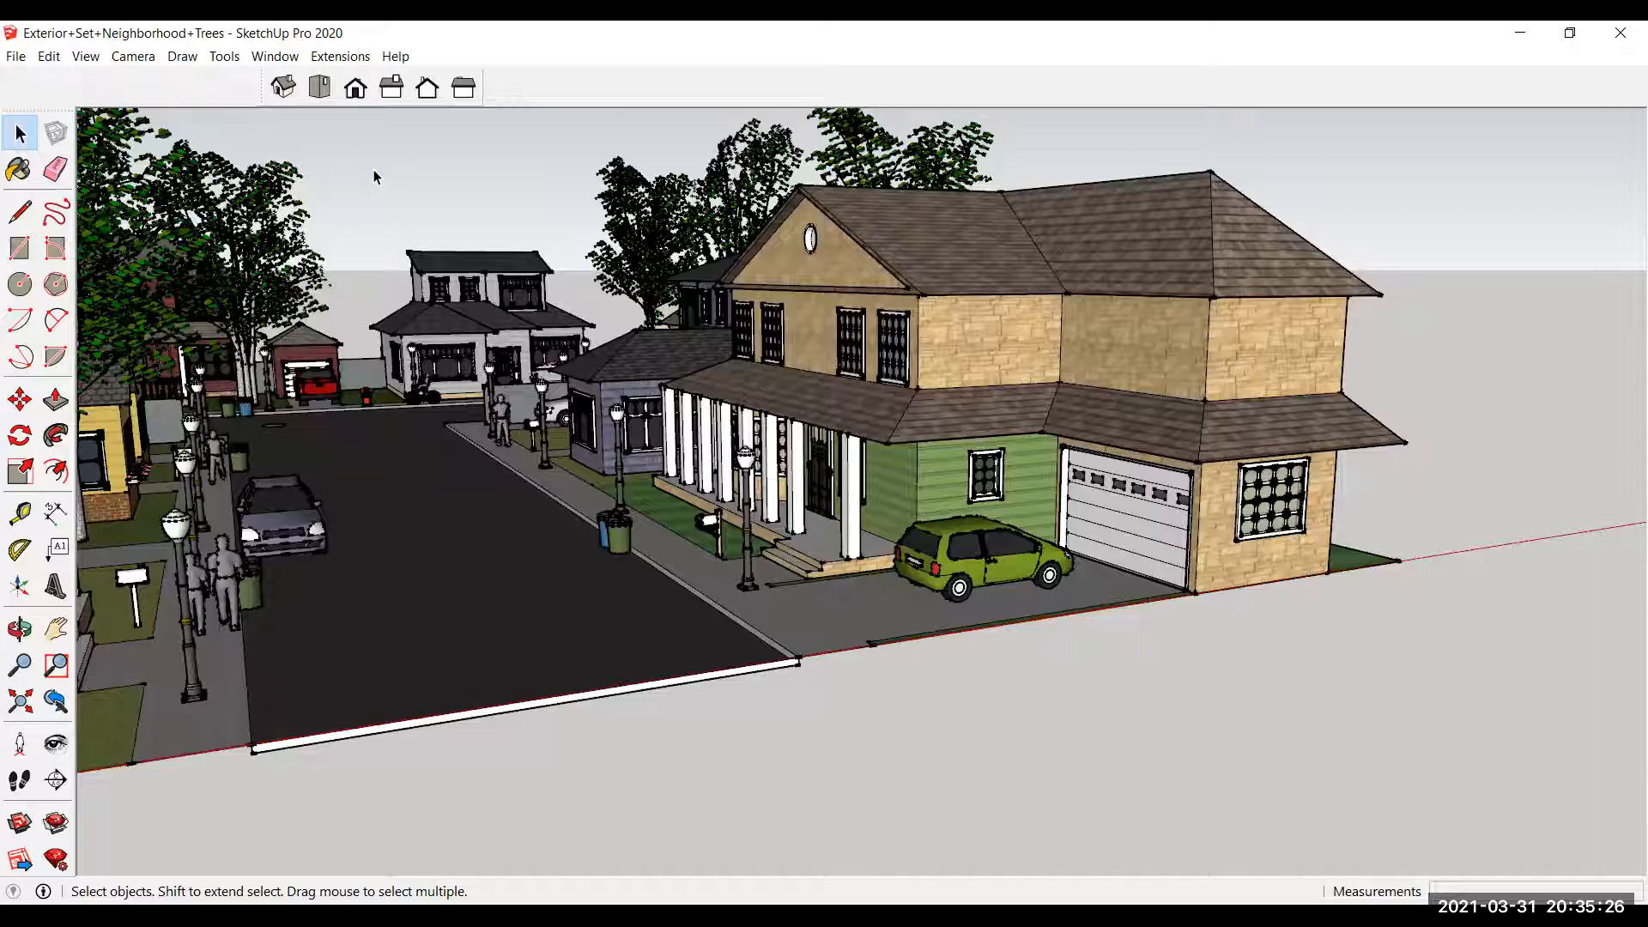
{"action": "scroll", "coordinate": [577, 562], "scroll_direction": "down", "scroll_amount": 2}
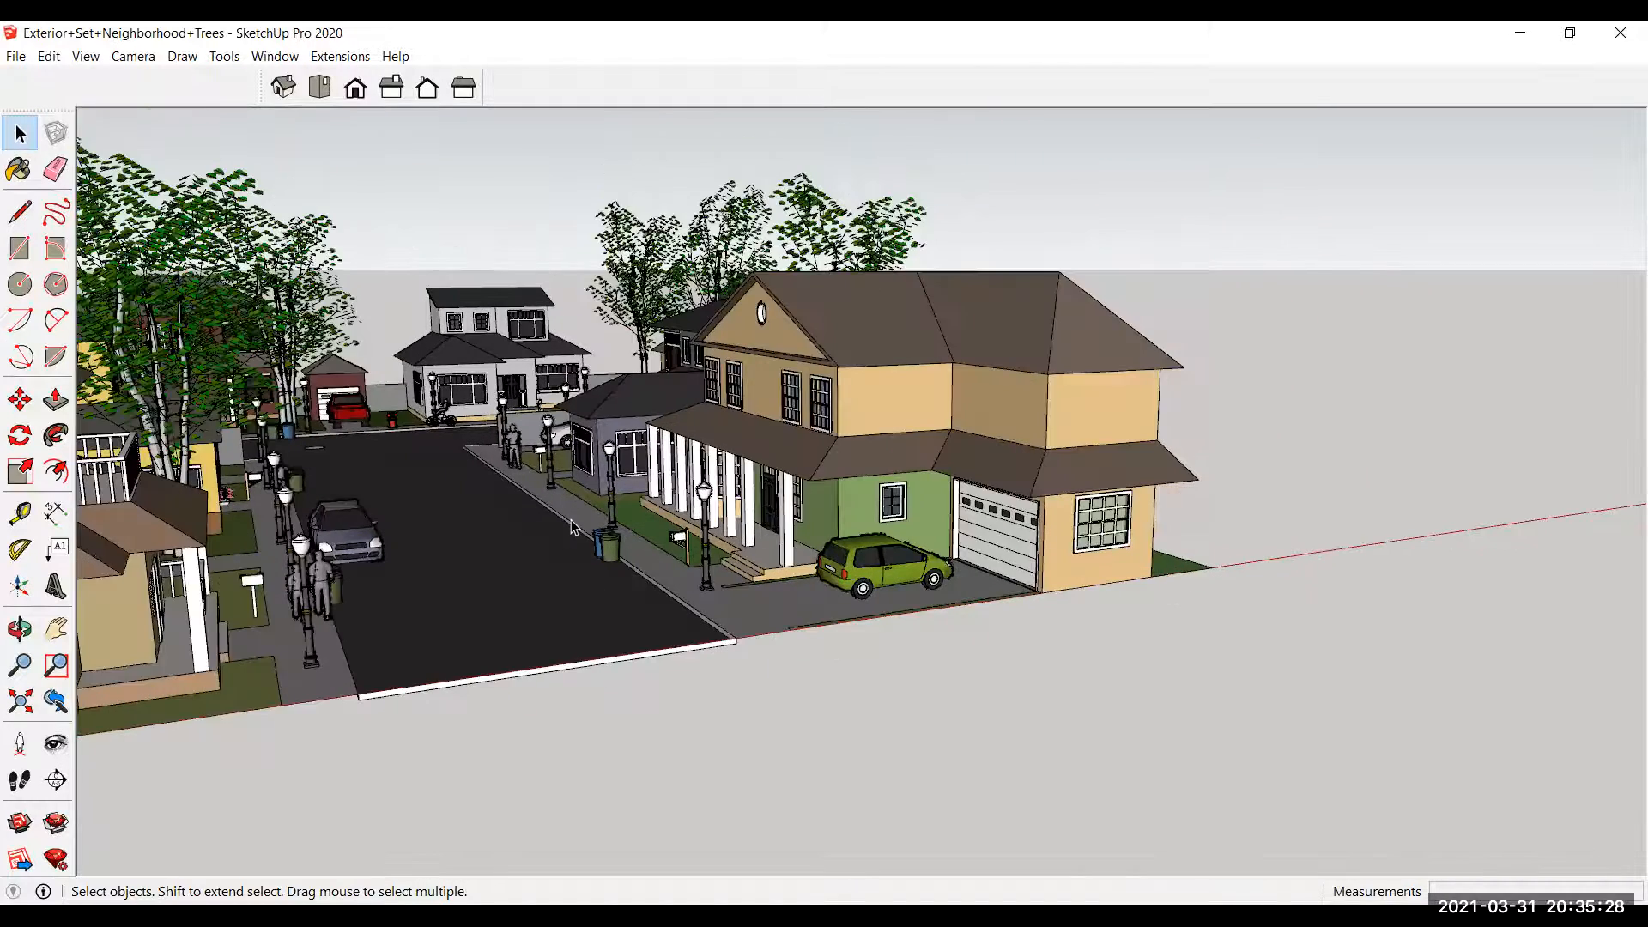
{"action": "scroll", "coordinate": [457, 529], "scroll_direction": "down", "scroll_amount": 1}
{"action": "middle_click_drag", "start_coordinate": [457, 529], "coordinate": [451, 464]}
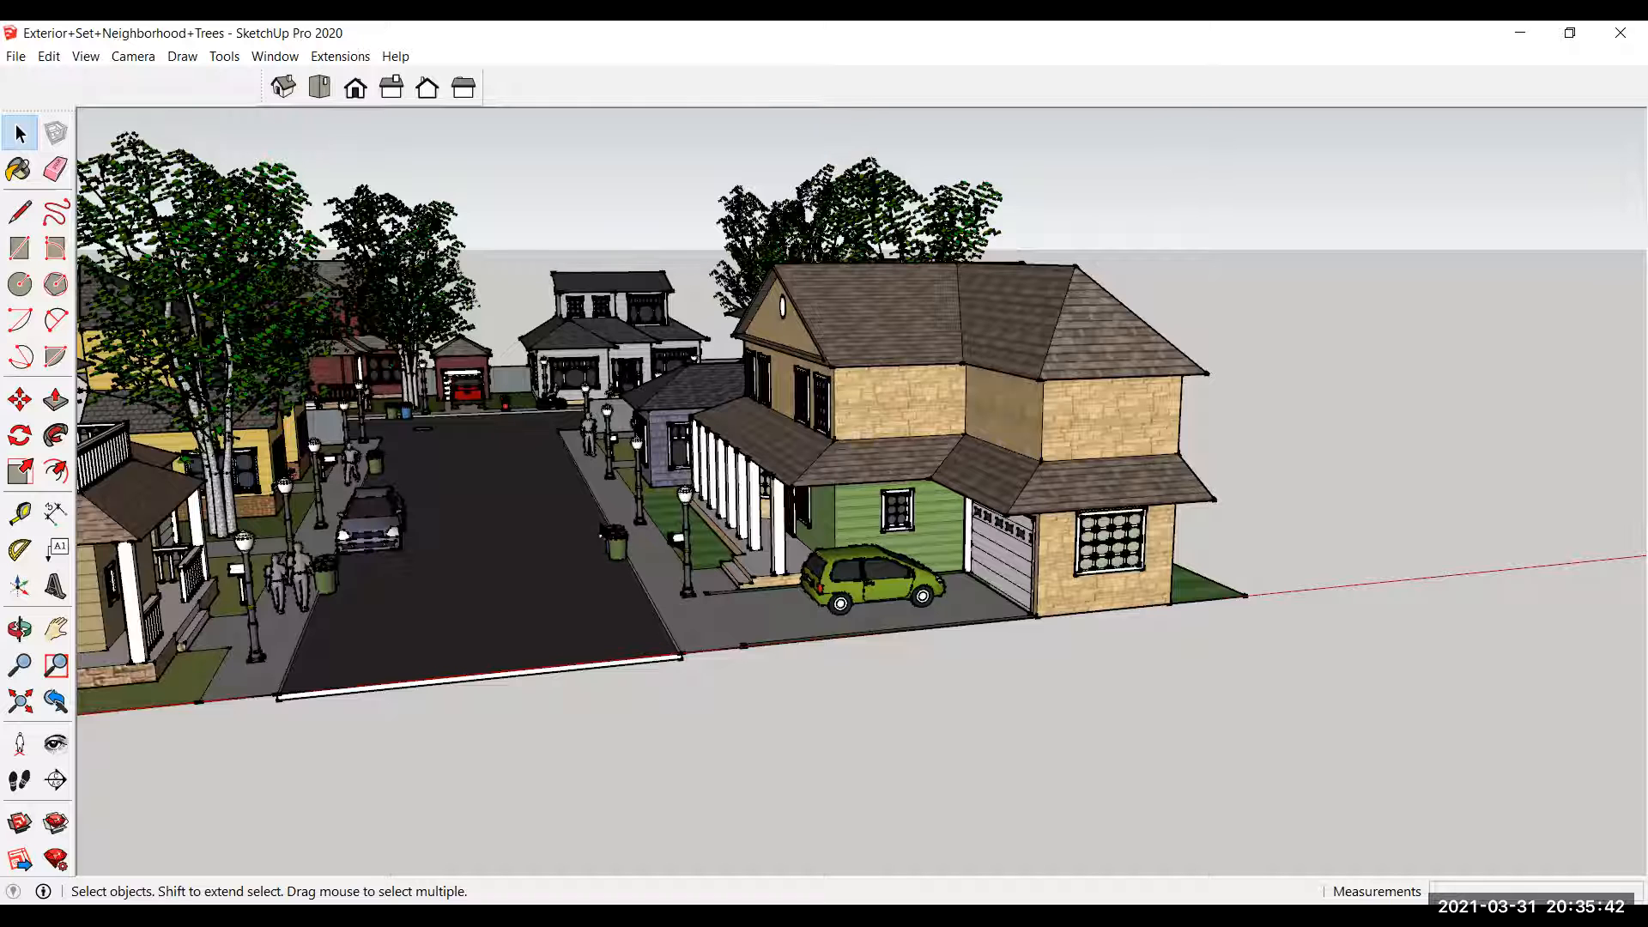
{"action": "scroll", "coordinate": [902, 415], "scroll_direction": "down", "scroll_amount": 2}
{"action": "scroll", "coordinate": [361, 479], "scroll_direction": "up", "scroll_amount": 4}
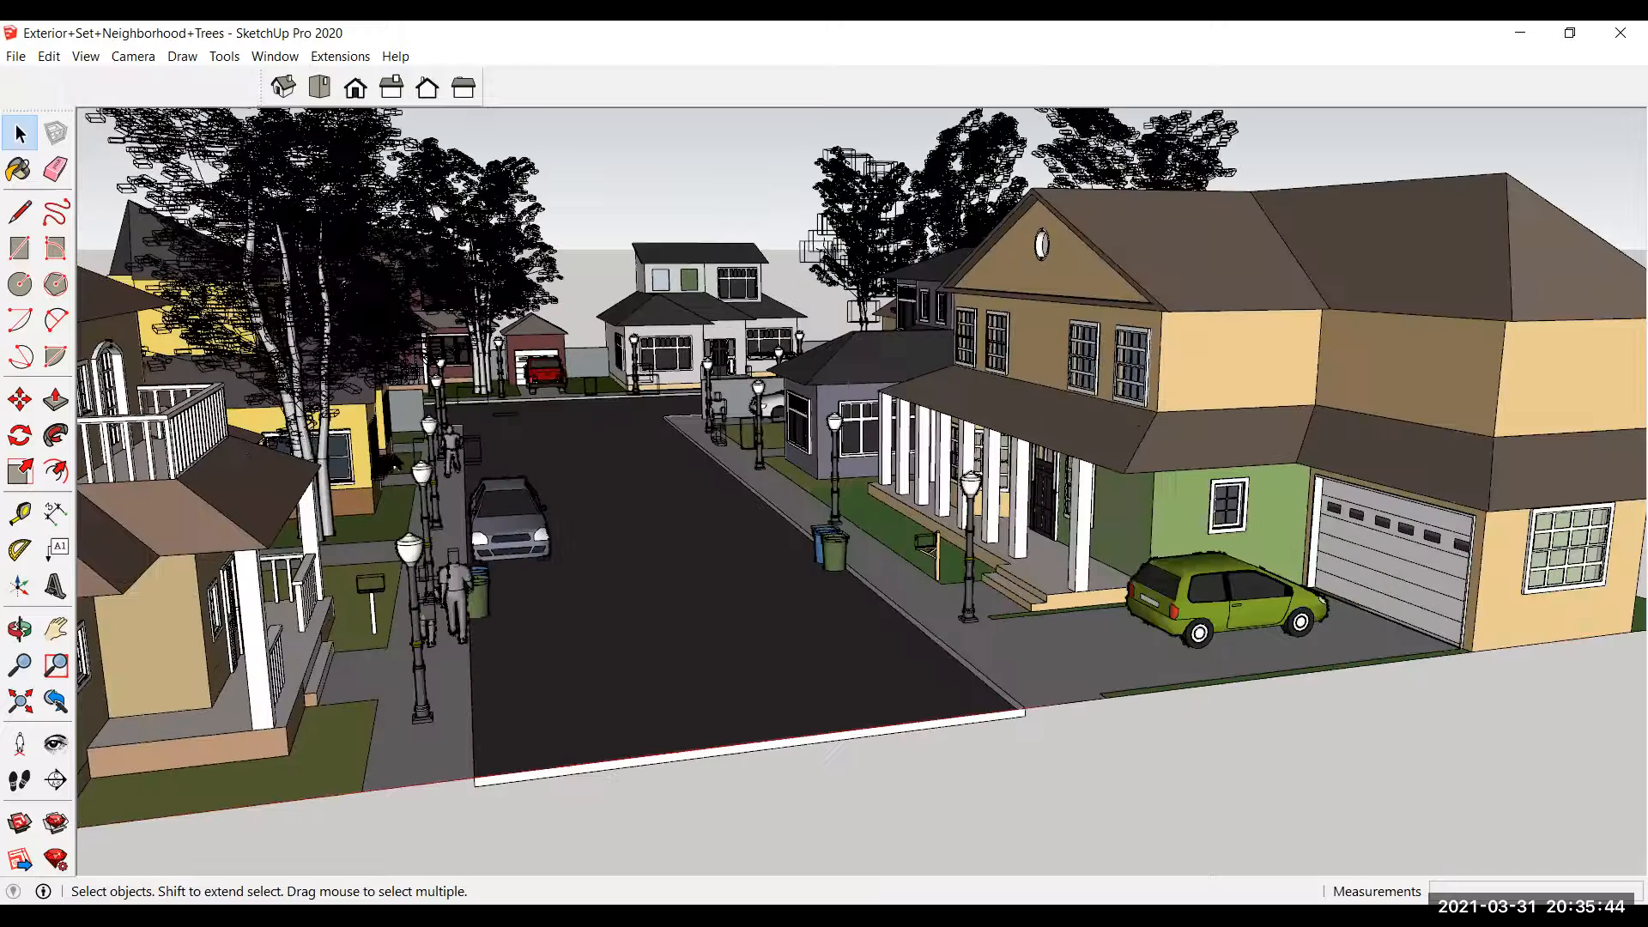
{"action": "middle_click_drag", "start_coordinate": [859, 437], "coordinate": [755, 413]}
{"action": "scroll", "coordinate": [745, 410], "scroll_direction": "down", "scroll_amount": 4}
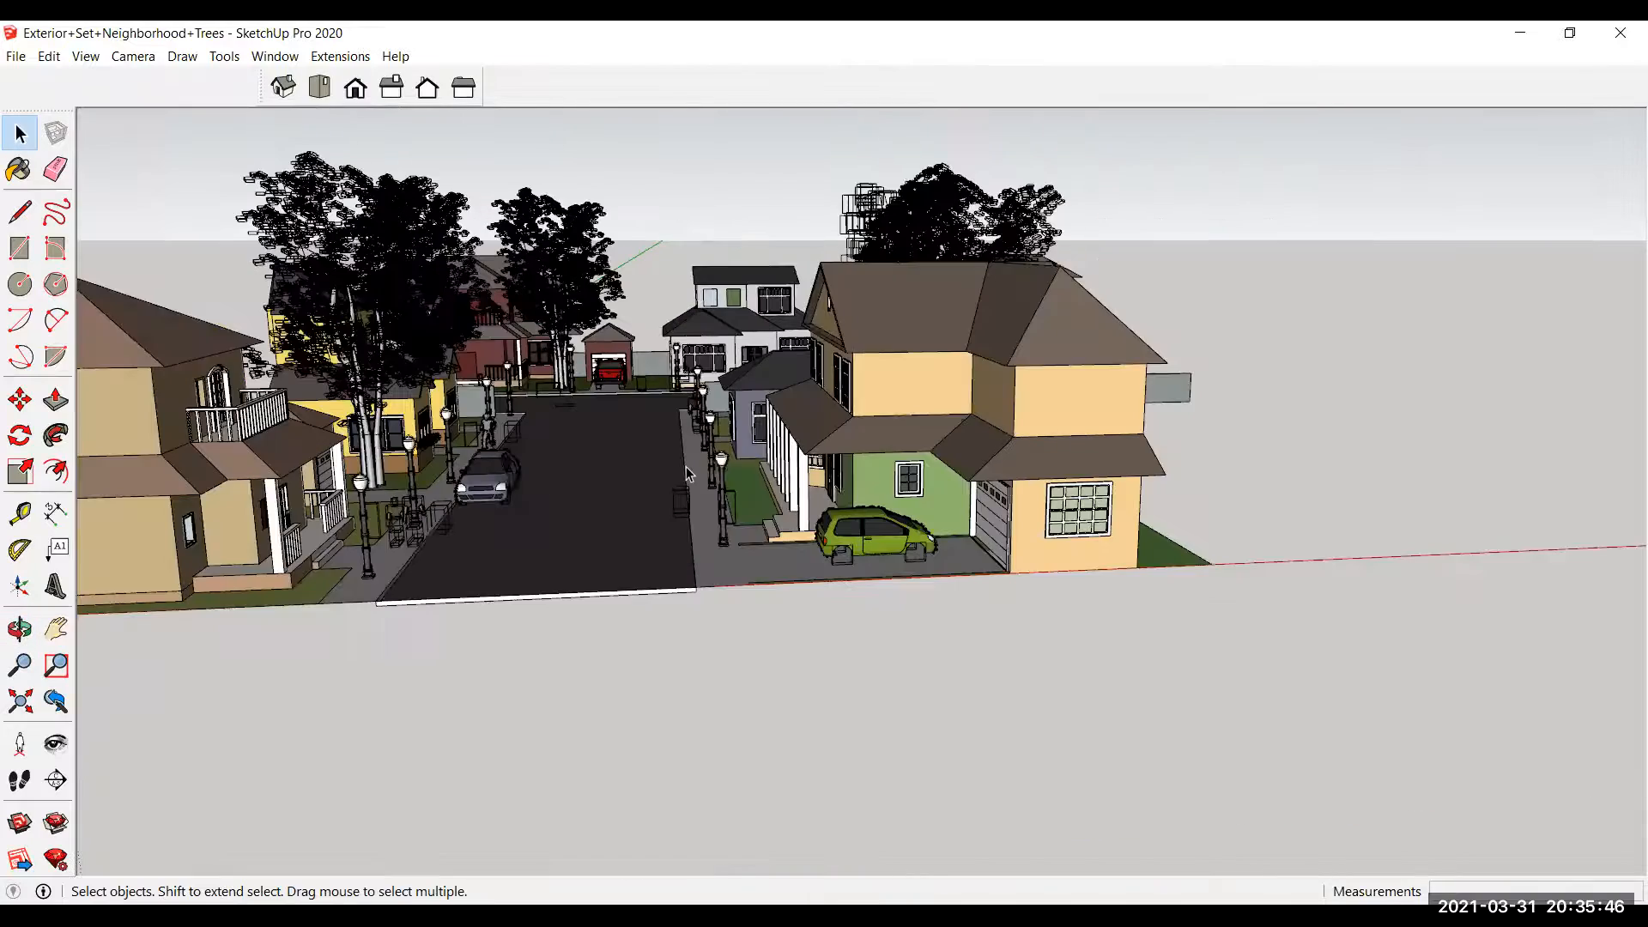
{"action": "scroll", "coordinate": [523, 419], "scroll_direction": "up", "scroll_amount": 3}
{"action": "middle_click_drag", "start_coordinate": [526, 420], "coordinate": [549, 382]}
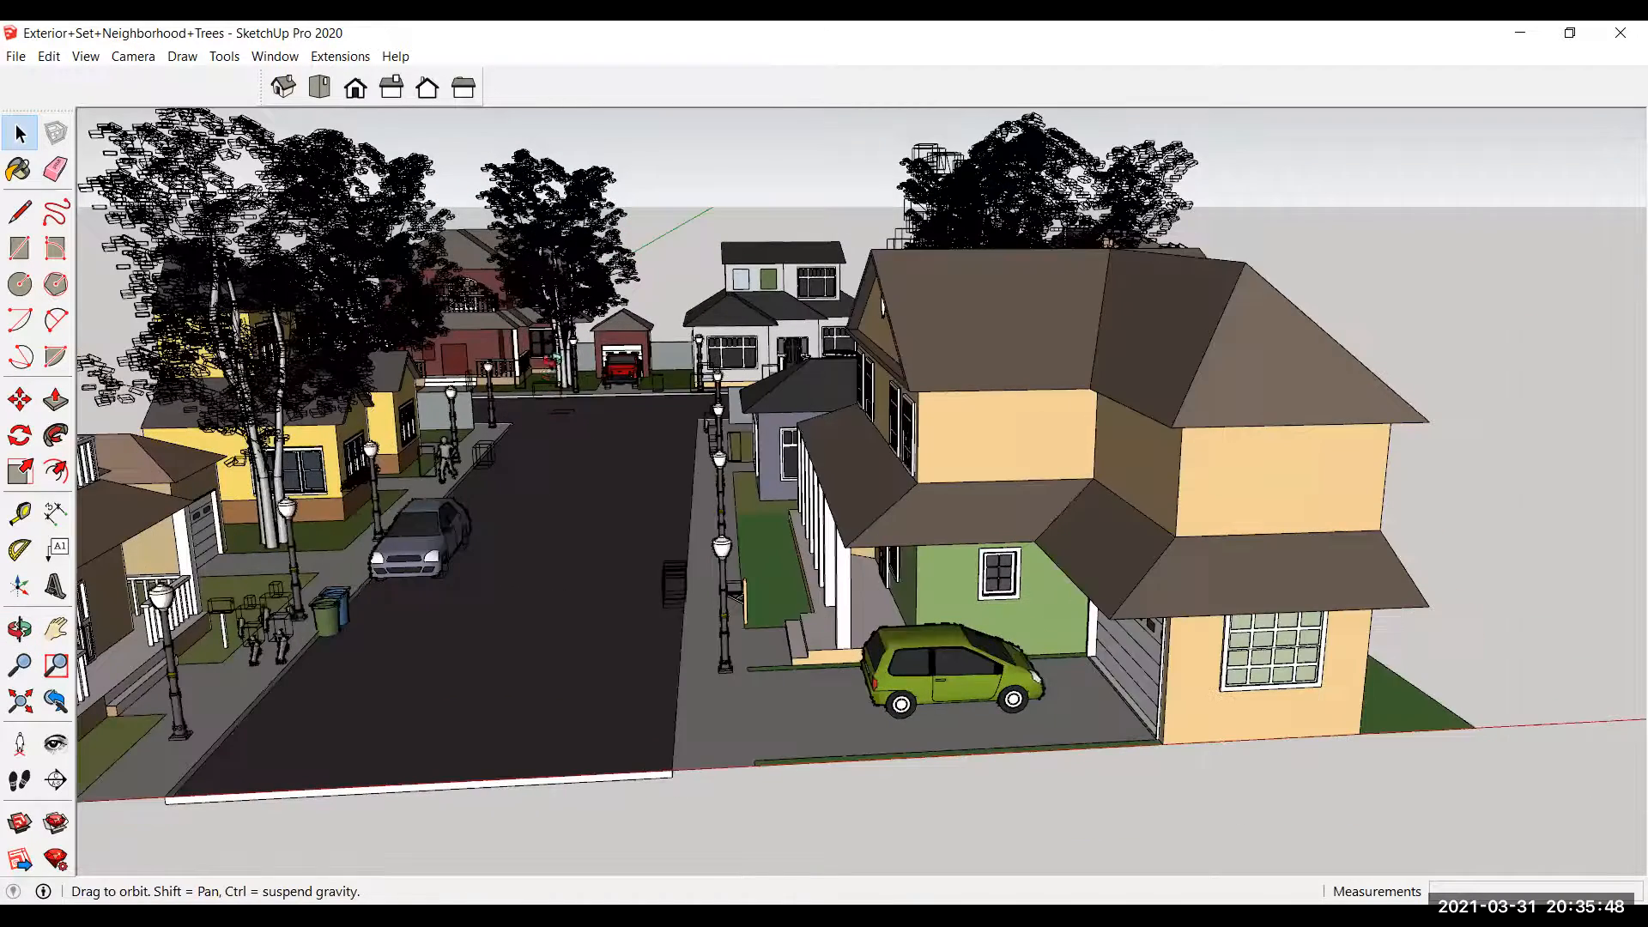
{"action": "scroll", "coordinate": [558, 389], "scroll_direction": "down", "scroll_amount": 4}
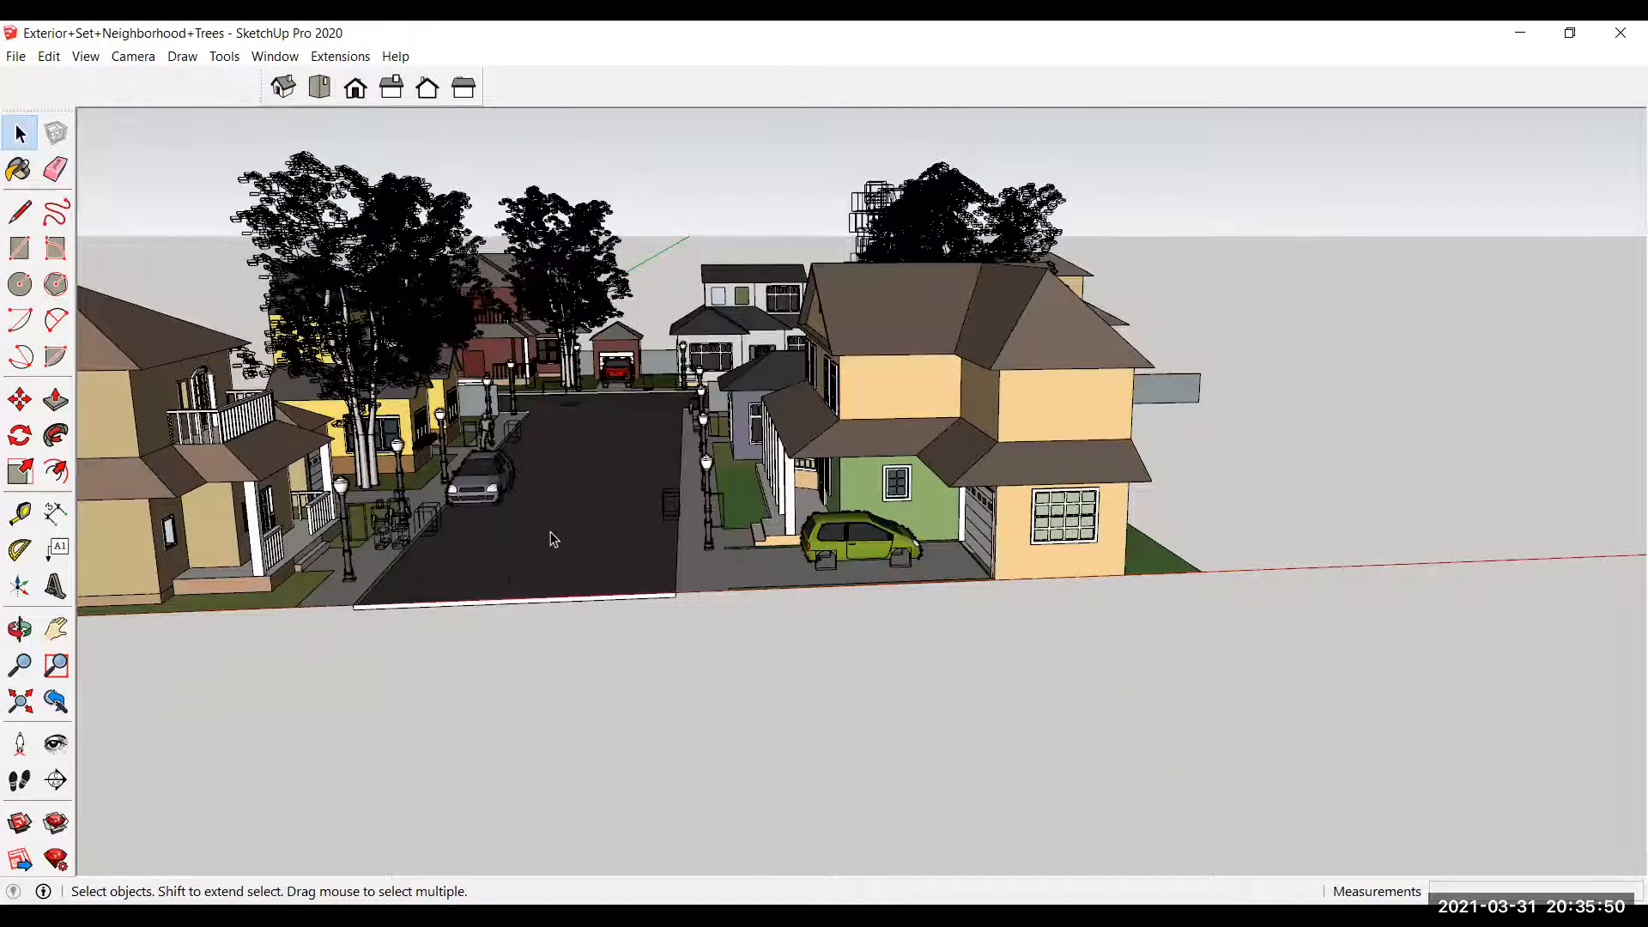
{"action": "scroll", "coordinate": [344, 388], "scroll_direction": "up", "scroll_amount": 1}
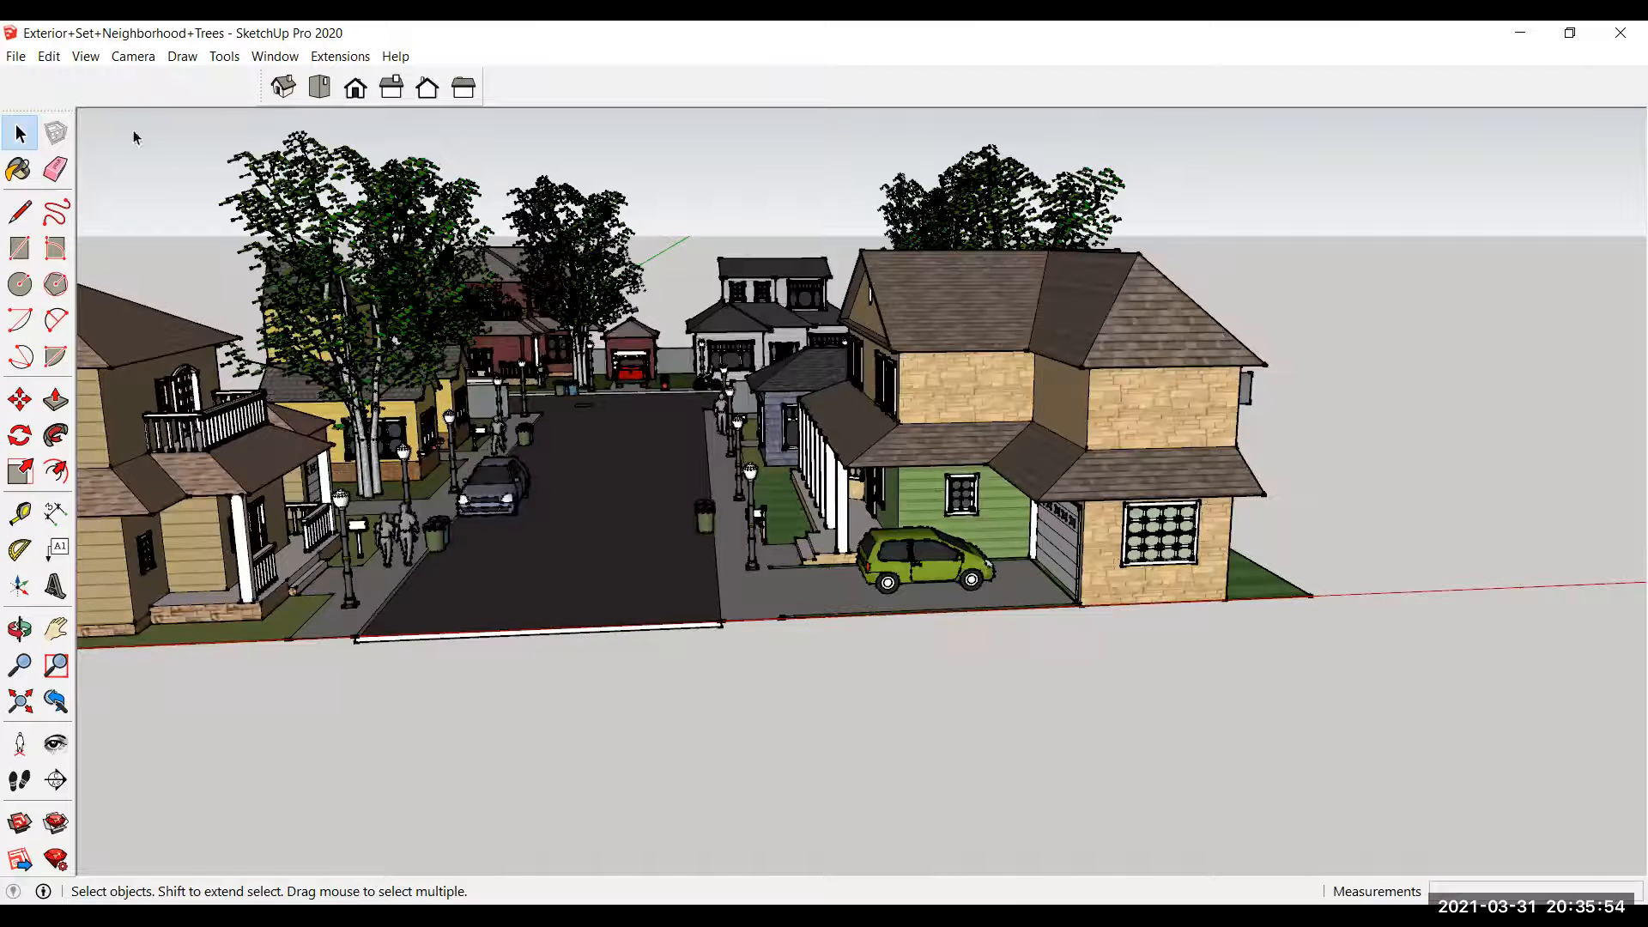
Step: Show the 1001bit - tools toolbar
{"action": "right_click", "coordinate": [19, 137]}
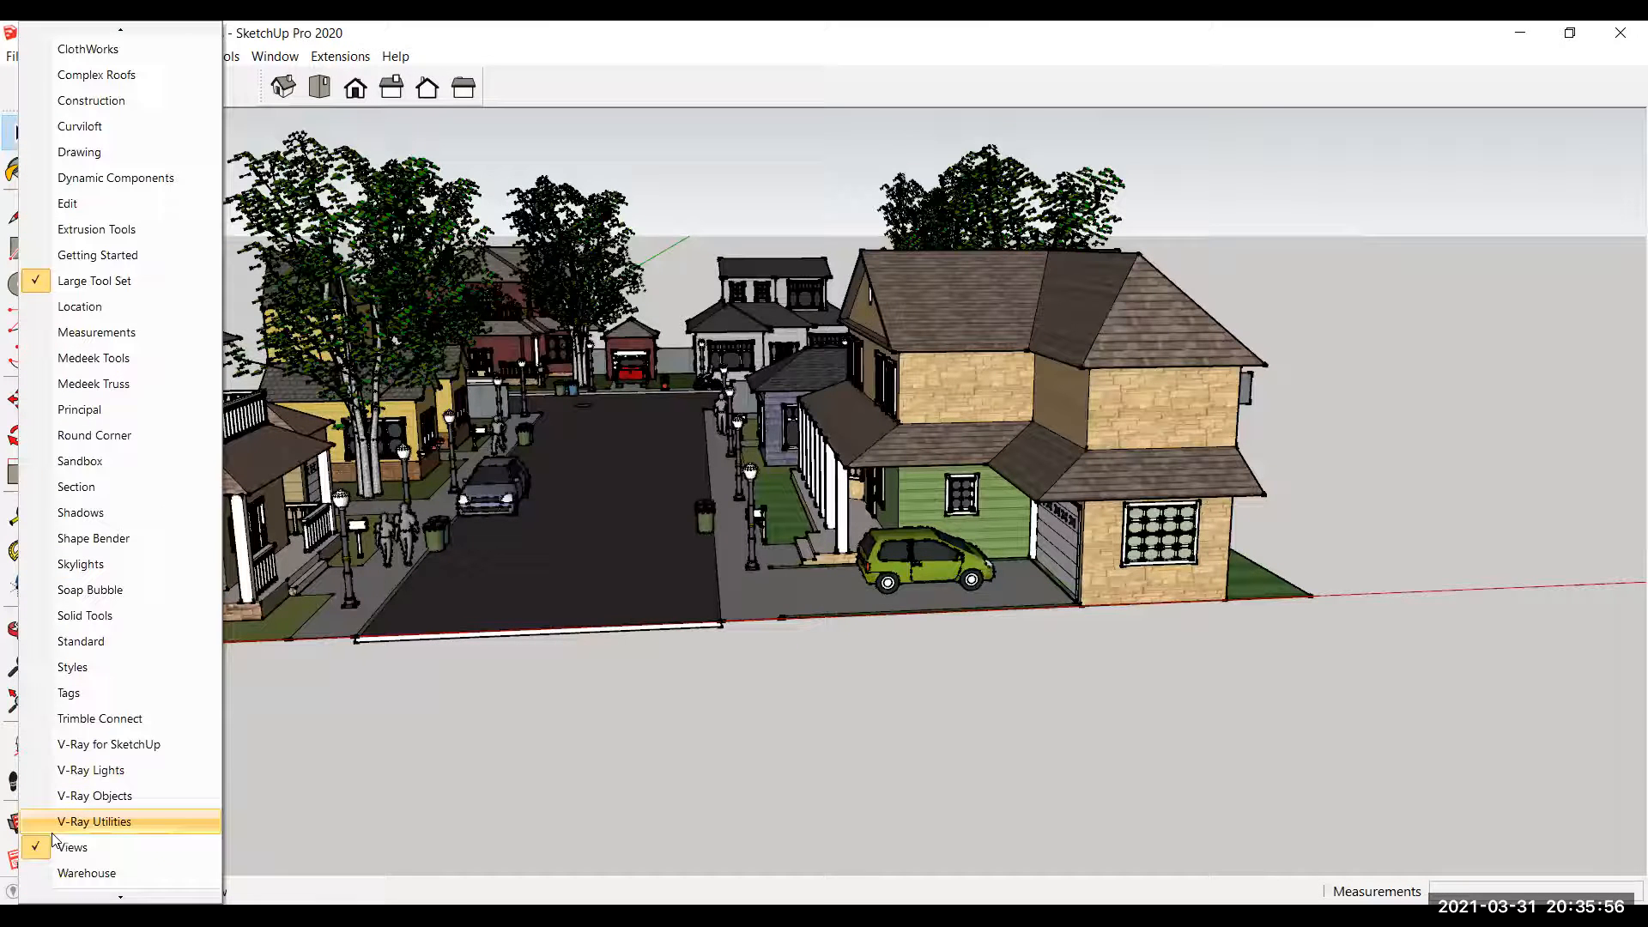
{"action": "scroll", "coordinate": [81, 850], "scroll_direction": "down", "scroll_amount": 2}
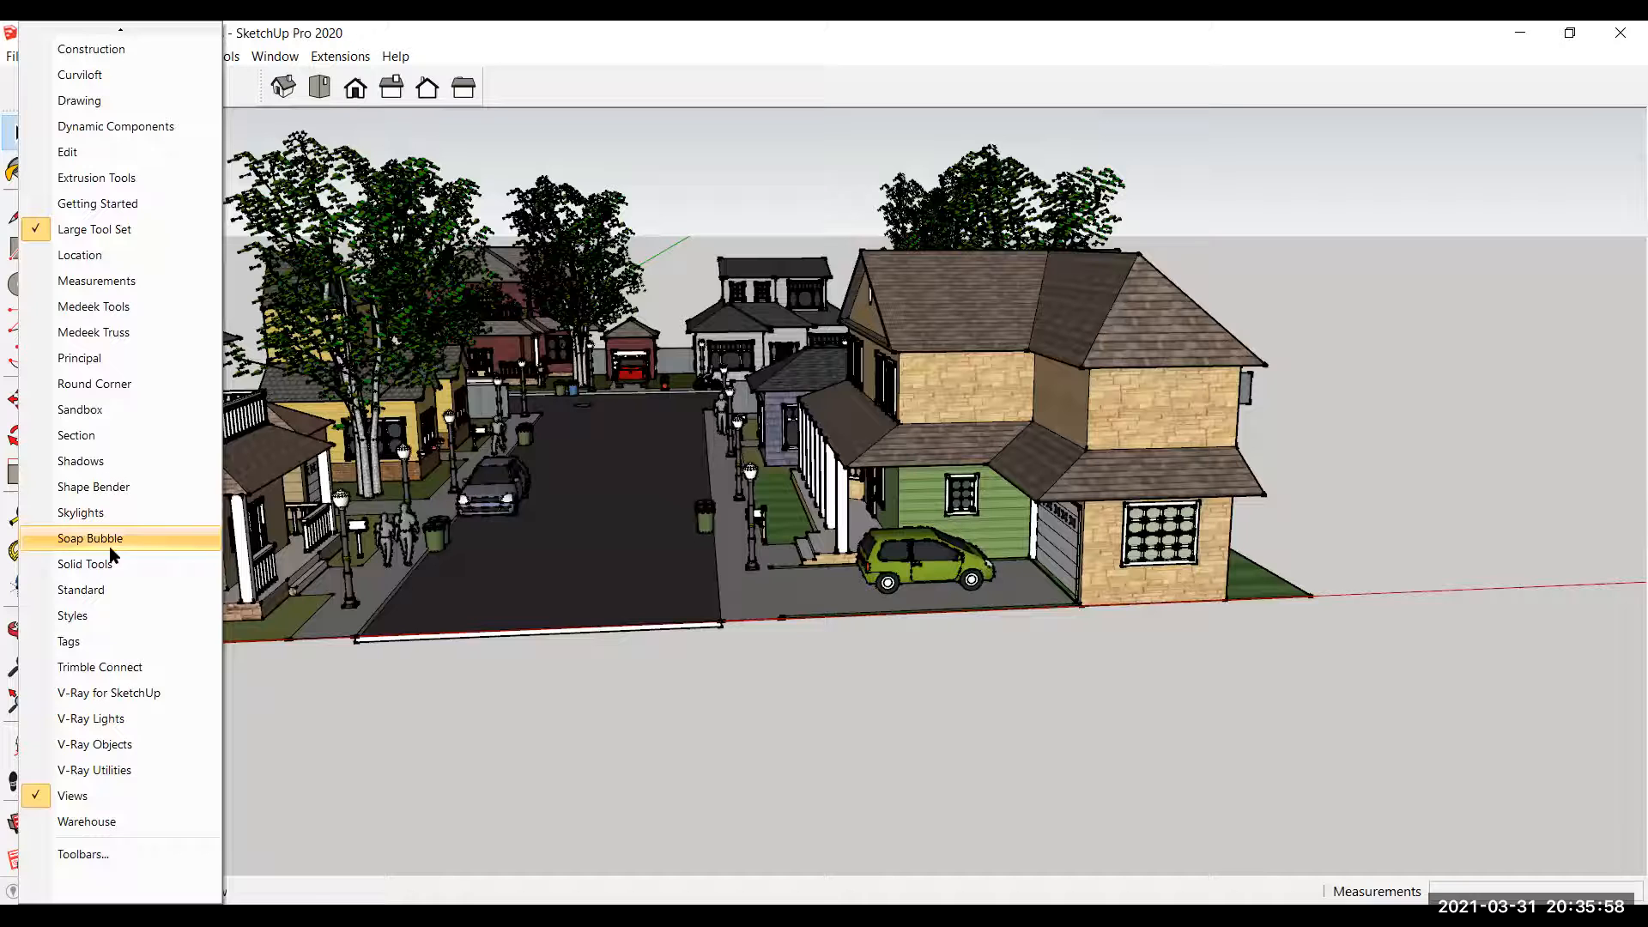
{"action": "scroll", "coordinate": [159, 86], "scroll_direction": "up", "scroll_amount": 3}
{"action": "left_click", "coordinate": [158, 34]}
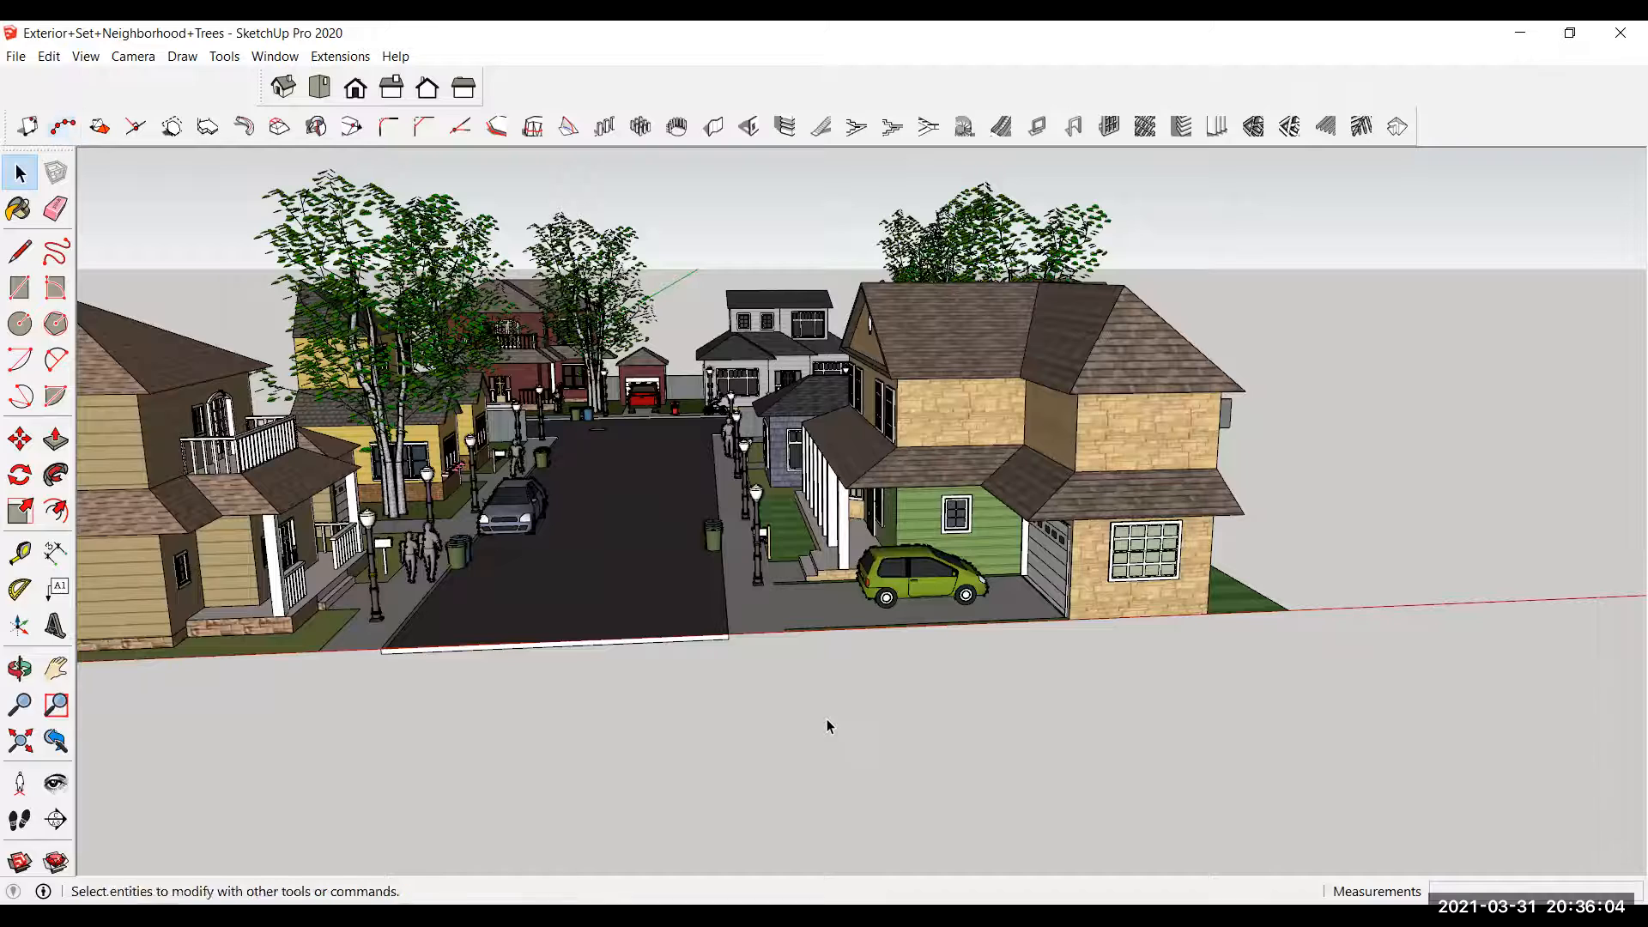
Step: Show the Shape Bender toolbar and dock it beside the Views toolbar
{"action": "right_click", "coordinate": [12, 625]}
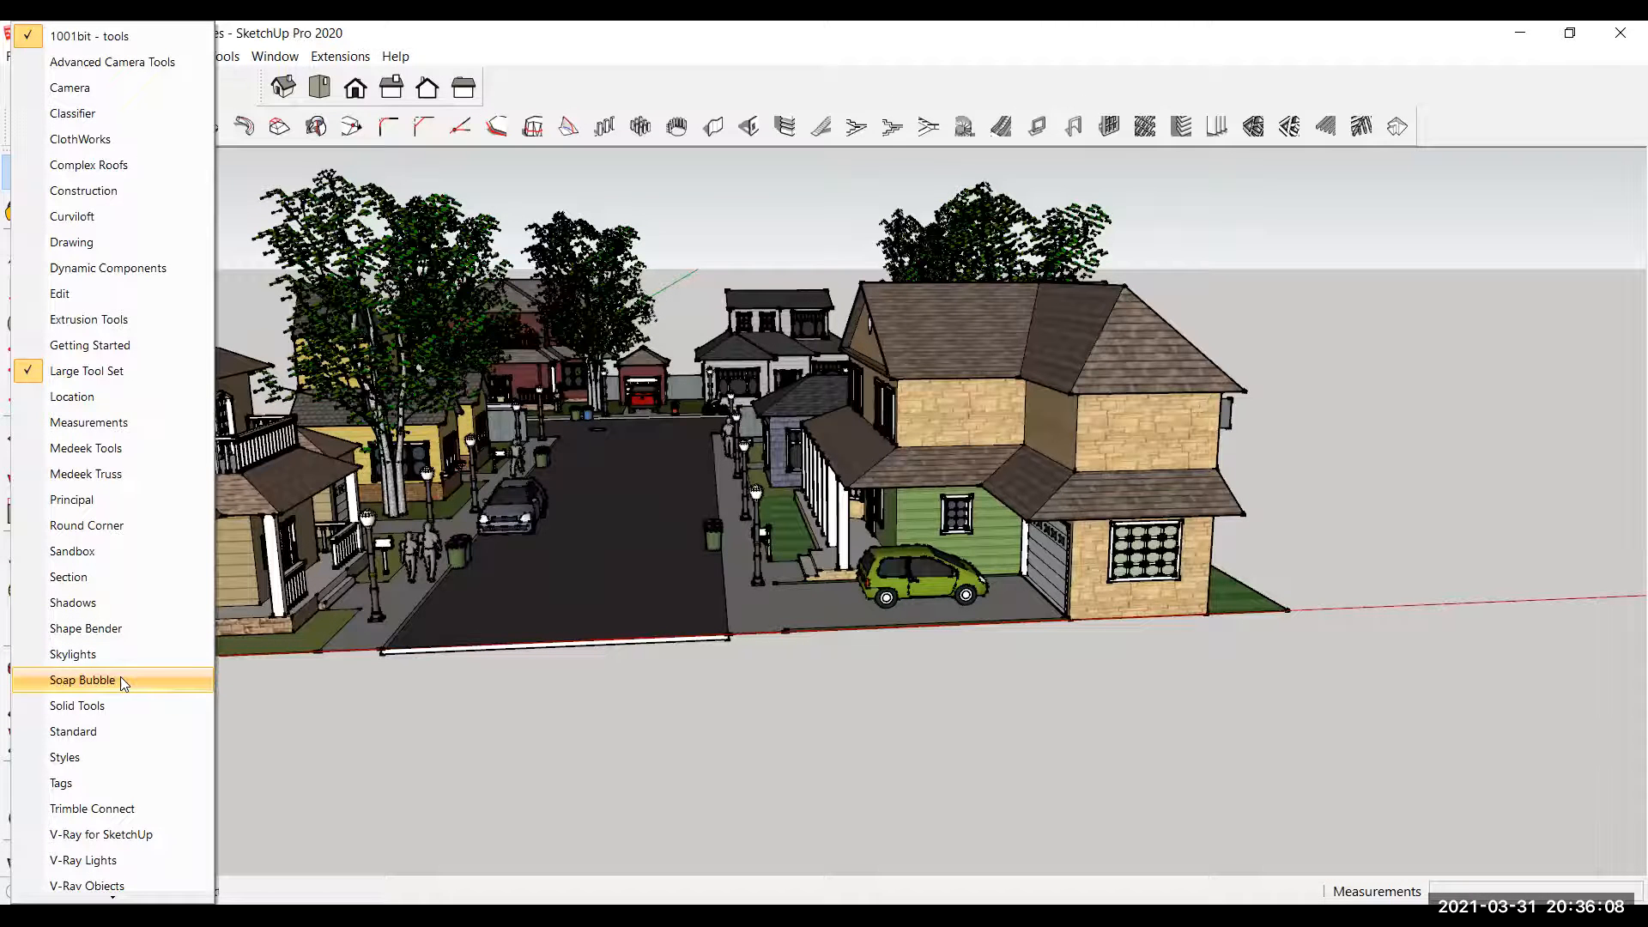
{"action": "left_click", "coordinate": [122, 627]}
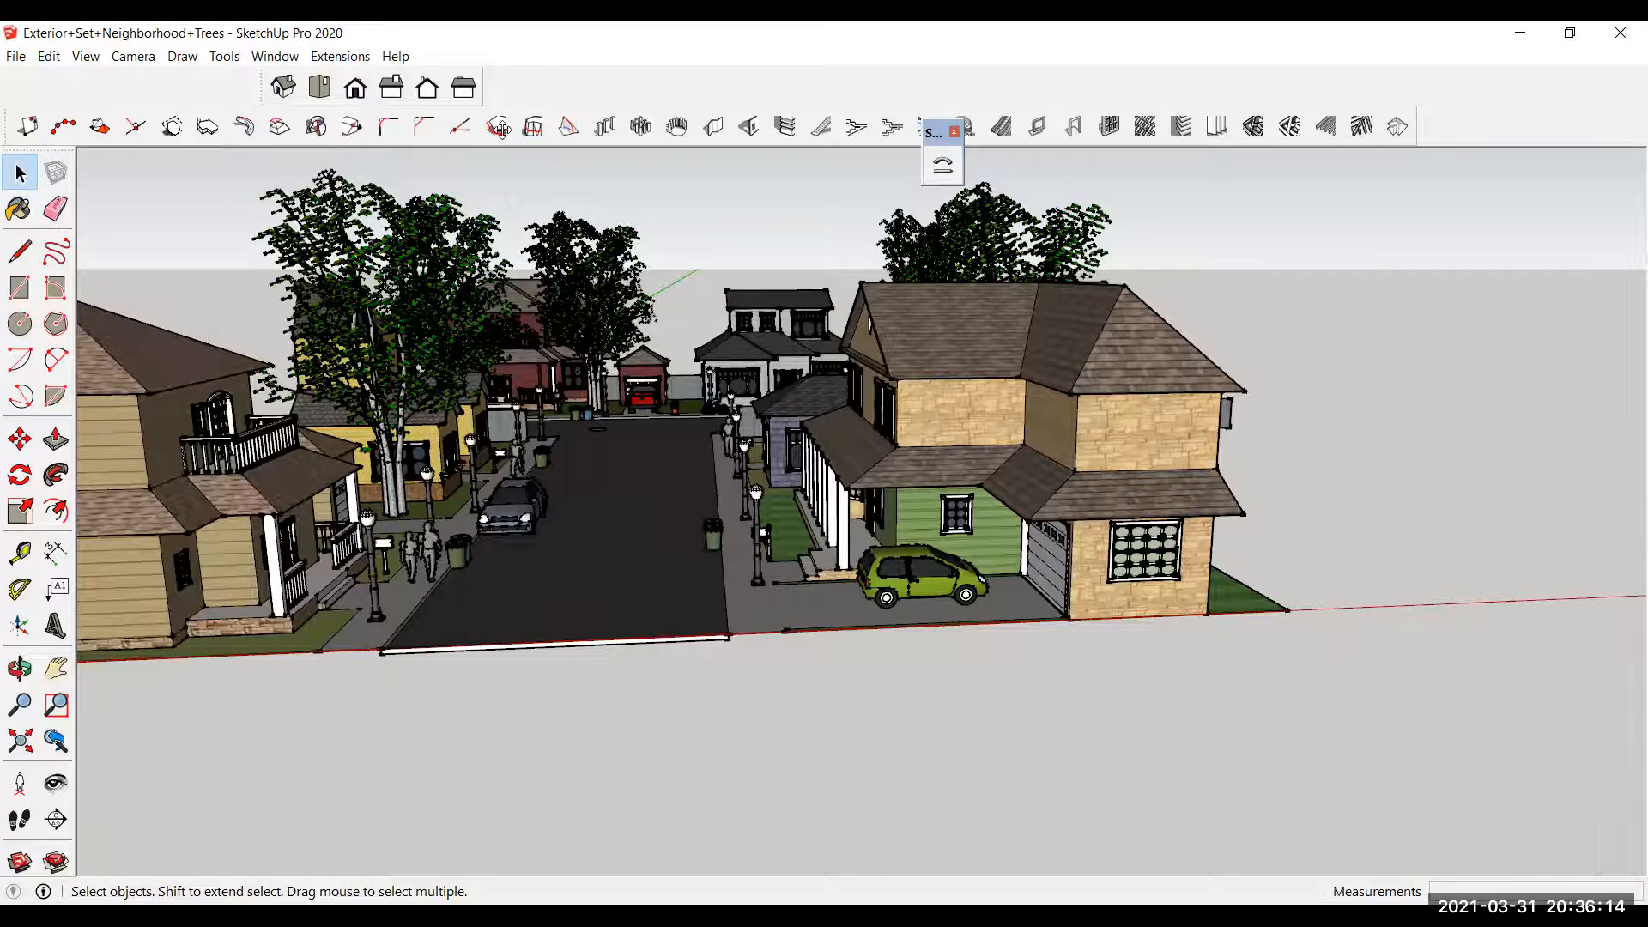
{"action": "left_click_drag", "start_coordinate": [502, 129], "coordinate": [503, 85]}
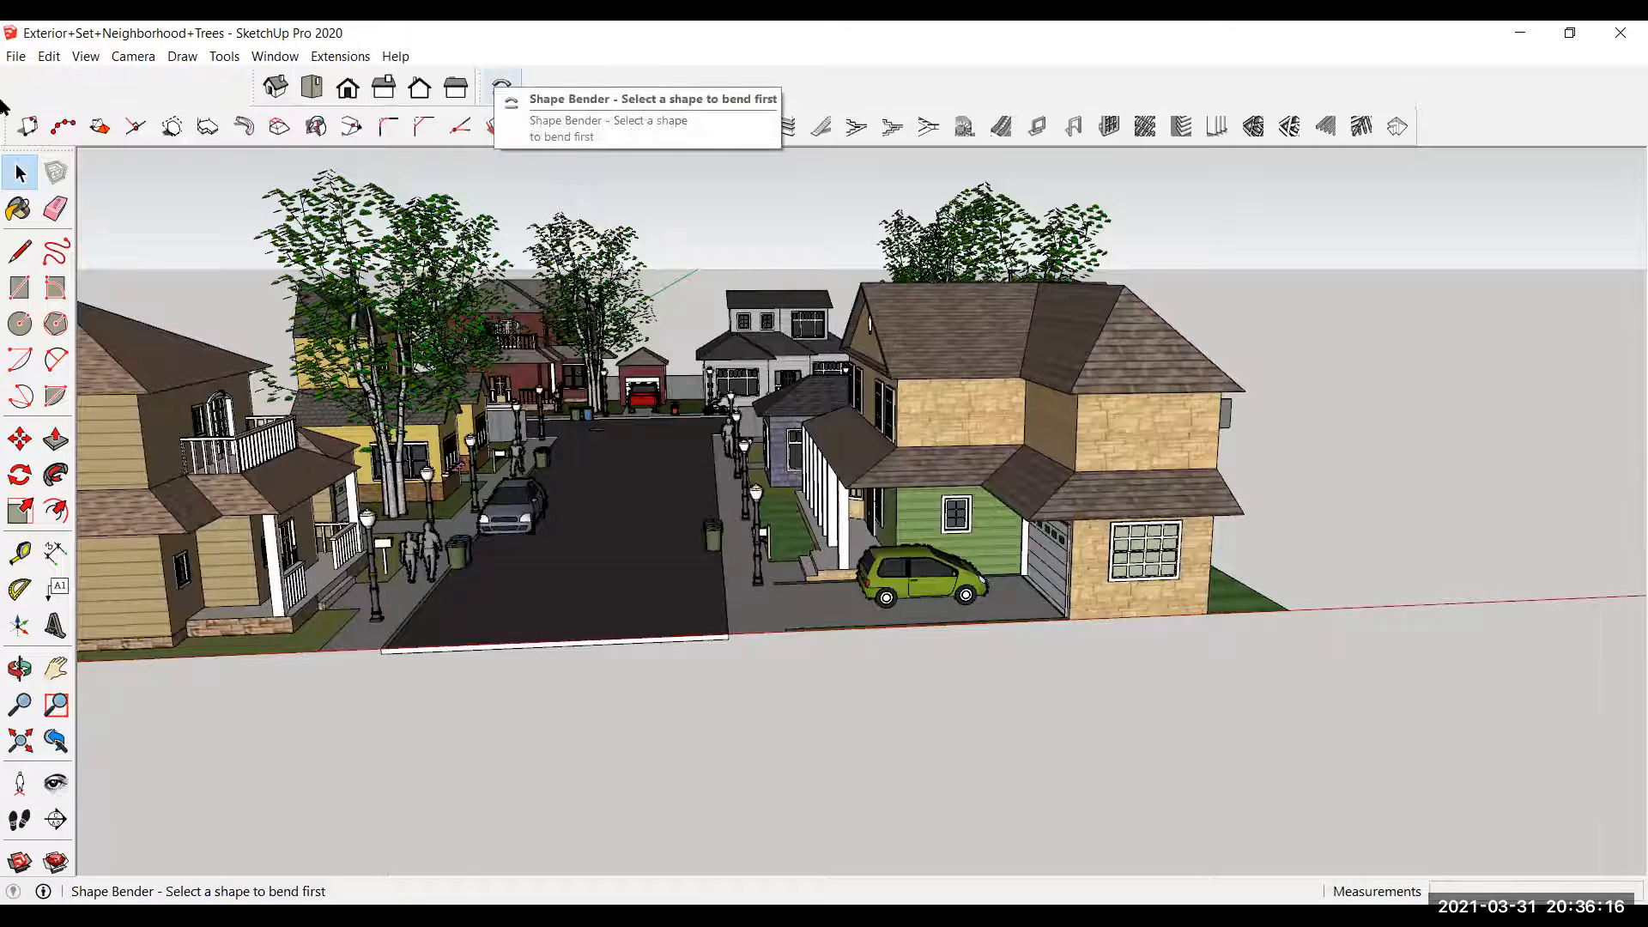
Step: Draw a large rectangle on the empty ground beside the neighborhood, behind the red axis
{"action": "scroll", "coordinate": [702, 577], "scroll_direction": "down", "scroll_amount": 5}
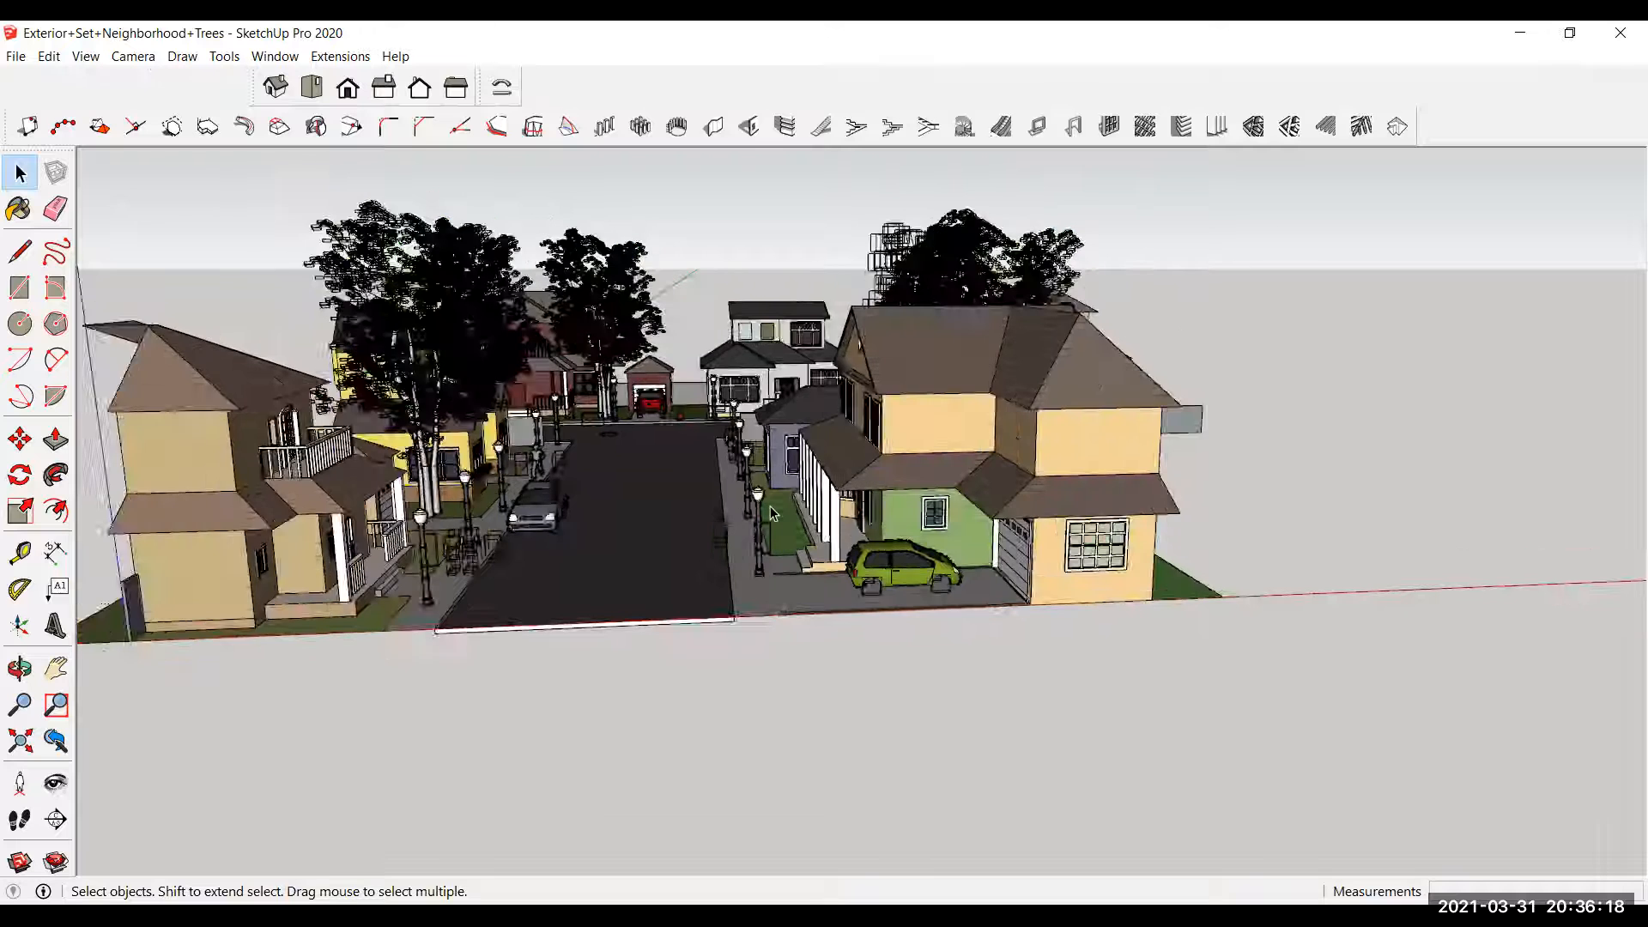
{"action": "middle_click_drag", "start_coordinate": [755, 558], "coordinate": [895, 504]}
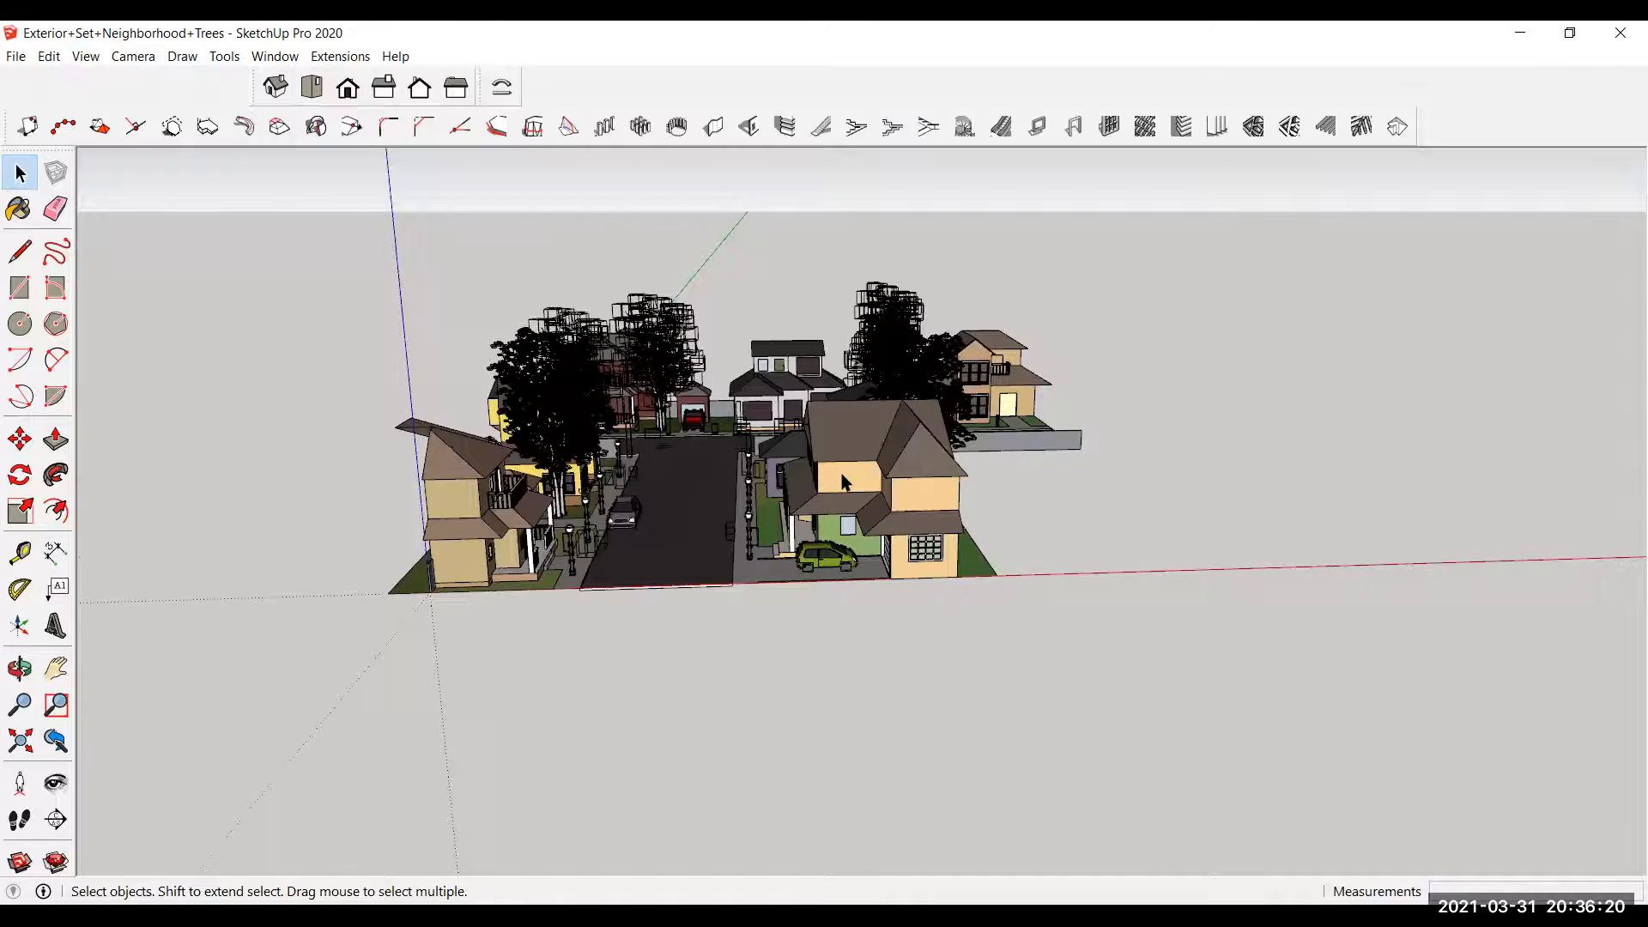
{"action": "scroll", "coordinate": [841, 482], "scroll_direction": "up", "scroll_amount": 2}
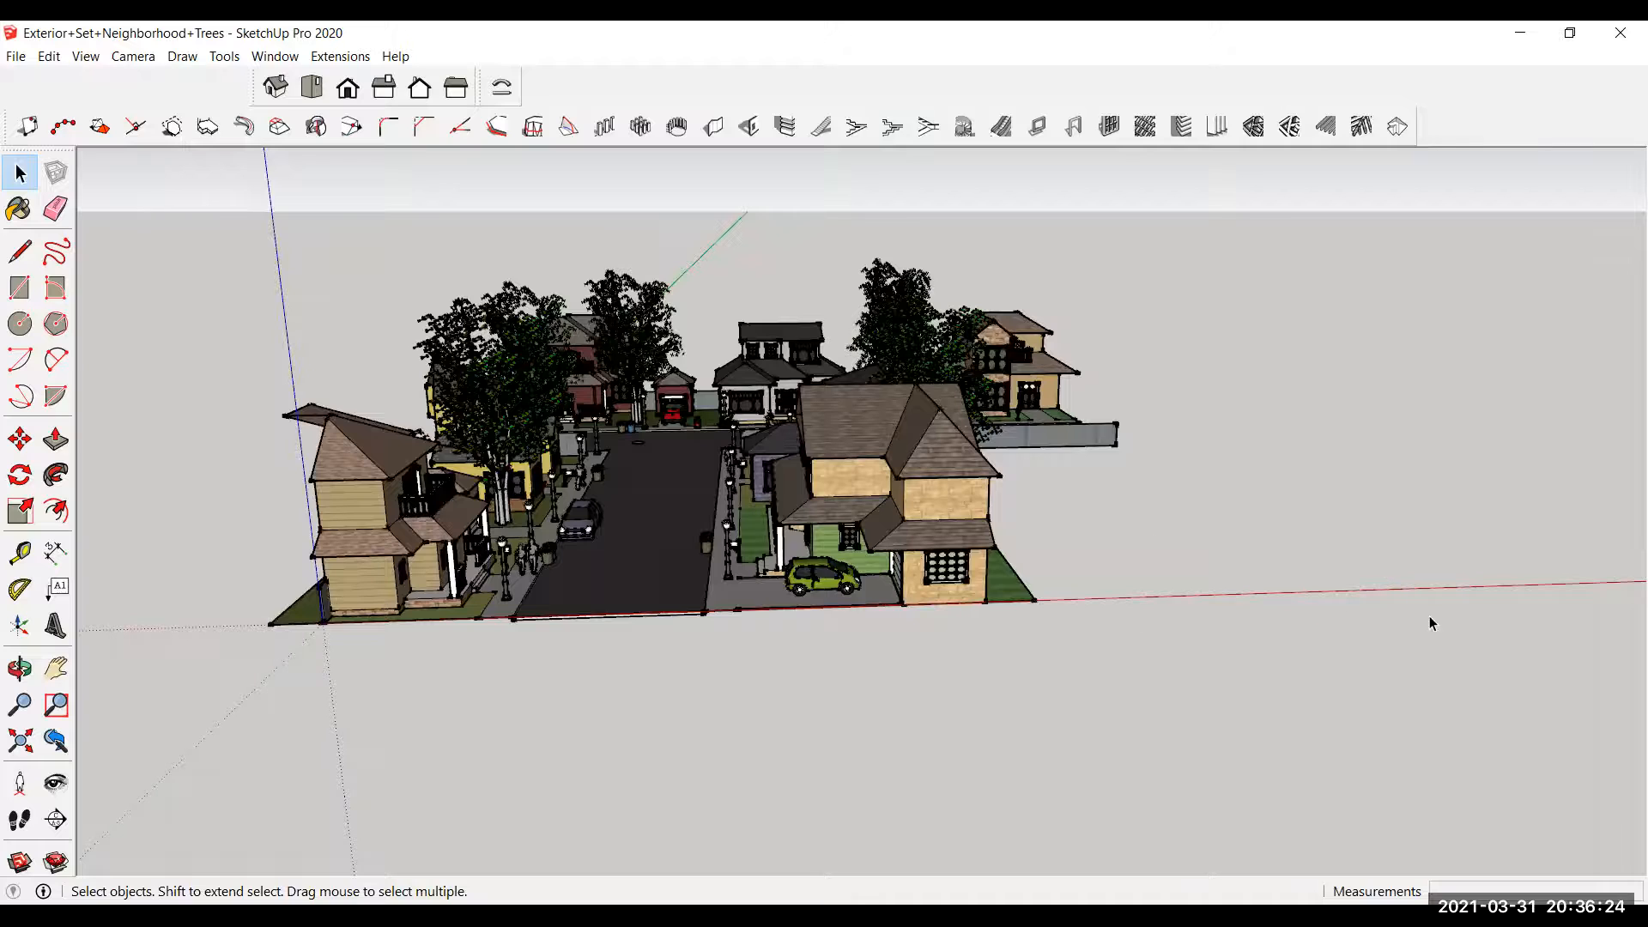
{"action": "scroll", "coordinate": [1316, 528], "scroll_direction": "up", "scroll_amount": 2}
{"action": "scroll", "coordinate": [1261, 518], "scroll_direction": "down", "scroll_amount": 1}
{"action": "middle_click_drag", "start_coordinate": [752, 492], "coordinate": [558, 566]}
{"action": "middle_click_drag", "start_coordinate": [1007, 545], "coordinate": [944, 481]}
{"action": "key", "text": "r"}
{"action": "middle_click_drag", "start_coordinate": [820, 487], "coordinate": [962, 384]}
{"action": "left_click", "coordinate": [960, 389]}
{"action": "left_click", "coordinate": [1351, 586]}
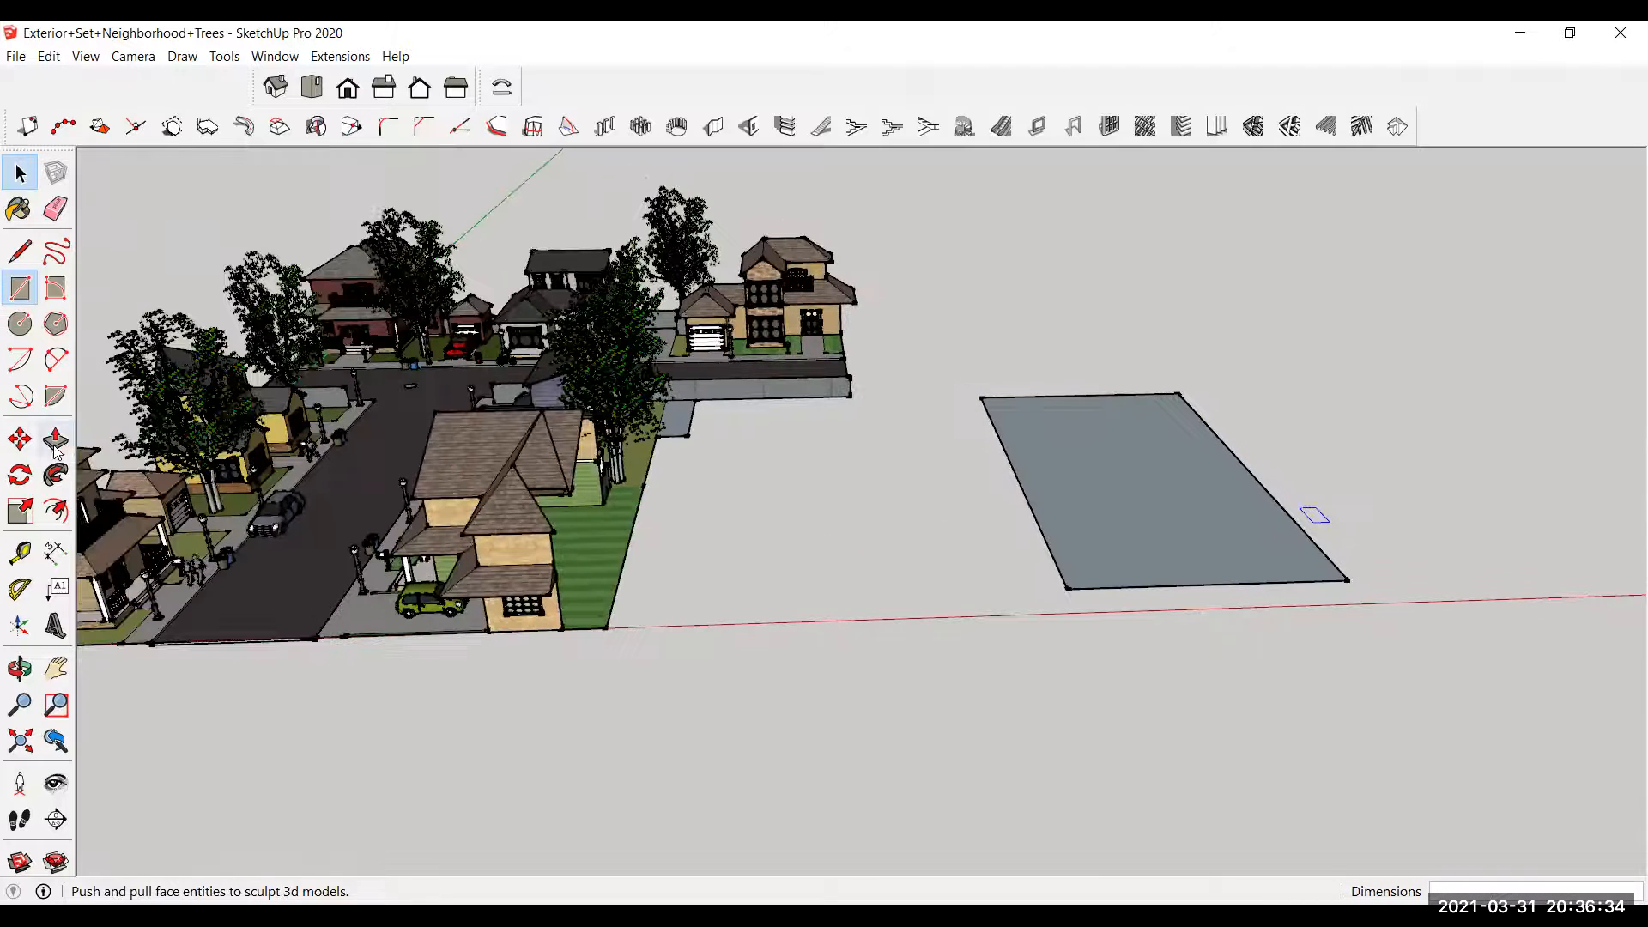
Step: Extrude the ground rectangle upward about 30' into a box with Push/Pull
{"action": "key", "text": "p"}
{"action": "left_click_drag", "start_coordinate": [1181, 541], "coordinate": [1115, 357]}
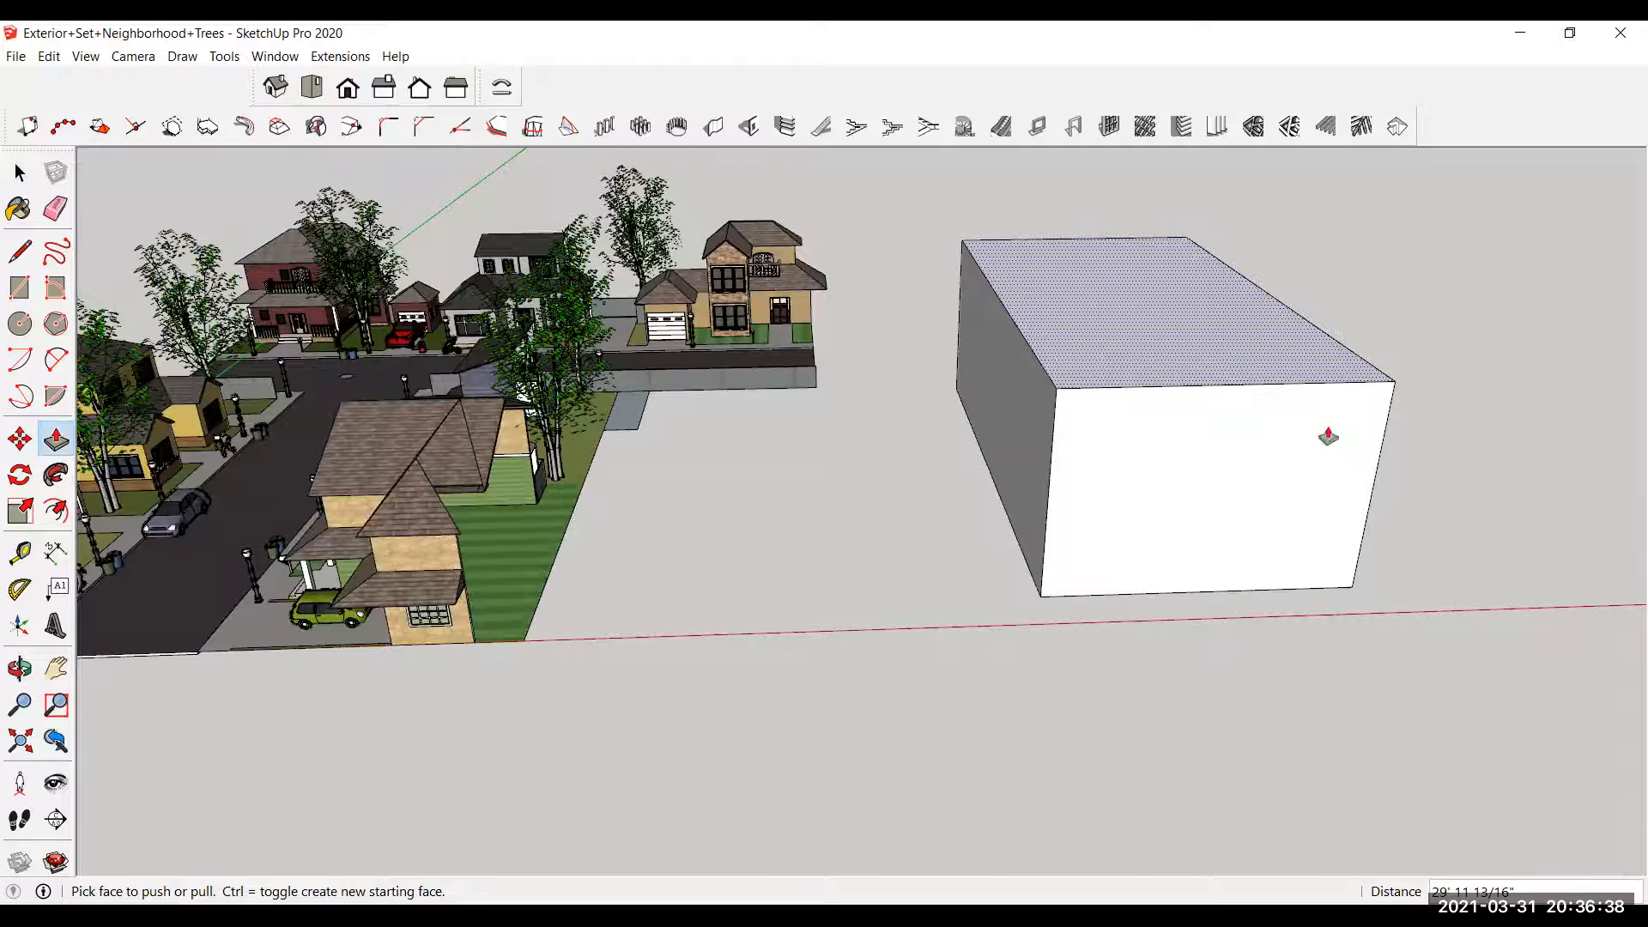
{"action": "scroll", "coordinate": [1268, 435], "scroll_direction": "down", "scroll_amount": 2}
{"action": "key", "text": "space"}
{"action": "middle_click_drag", "start_coordinate": [1272, 380], "coordinate": [1104, 393]}
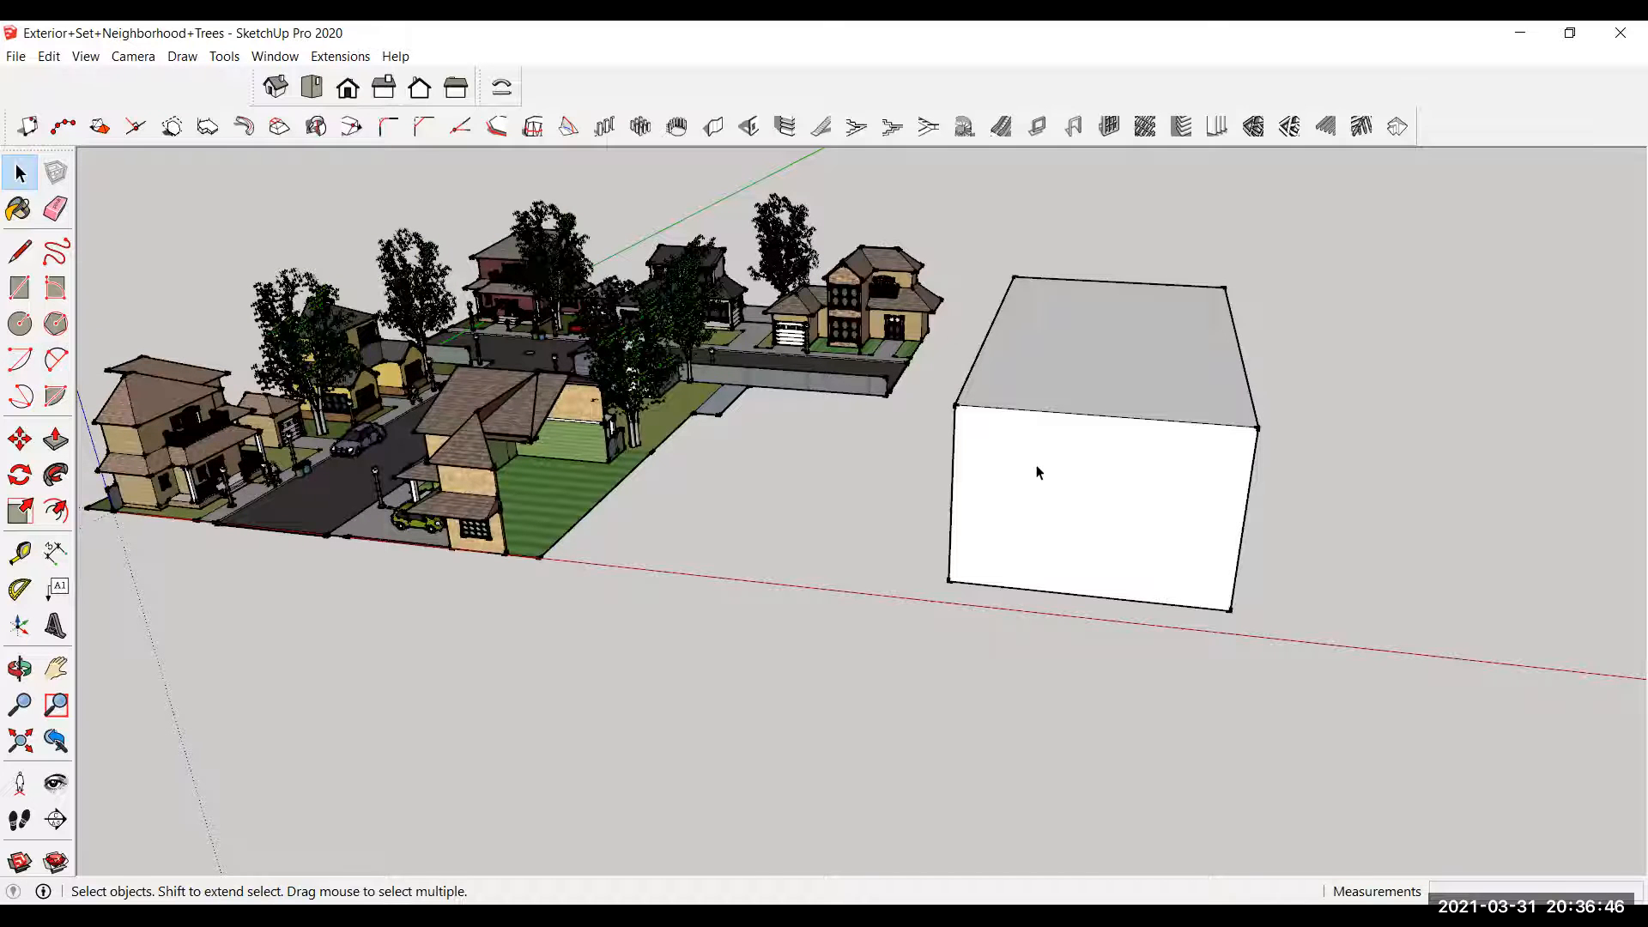
{"action": "mouse_move", "coordinate": [1188, 470]}
{"action": "middle_mouse_down"}
{"action": "mouse_move", "coordinate": [1048, 445]}
{"action": "mouse_move", "coordinate": [1132, 445]}
{"action": "mouse_move", "coordinate": [1180, 474]}
{"action": "middle_mouse_up"}
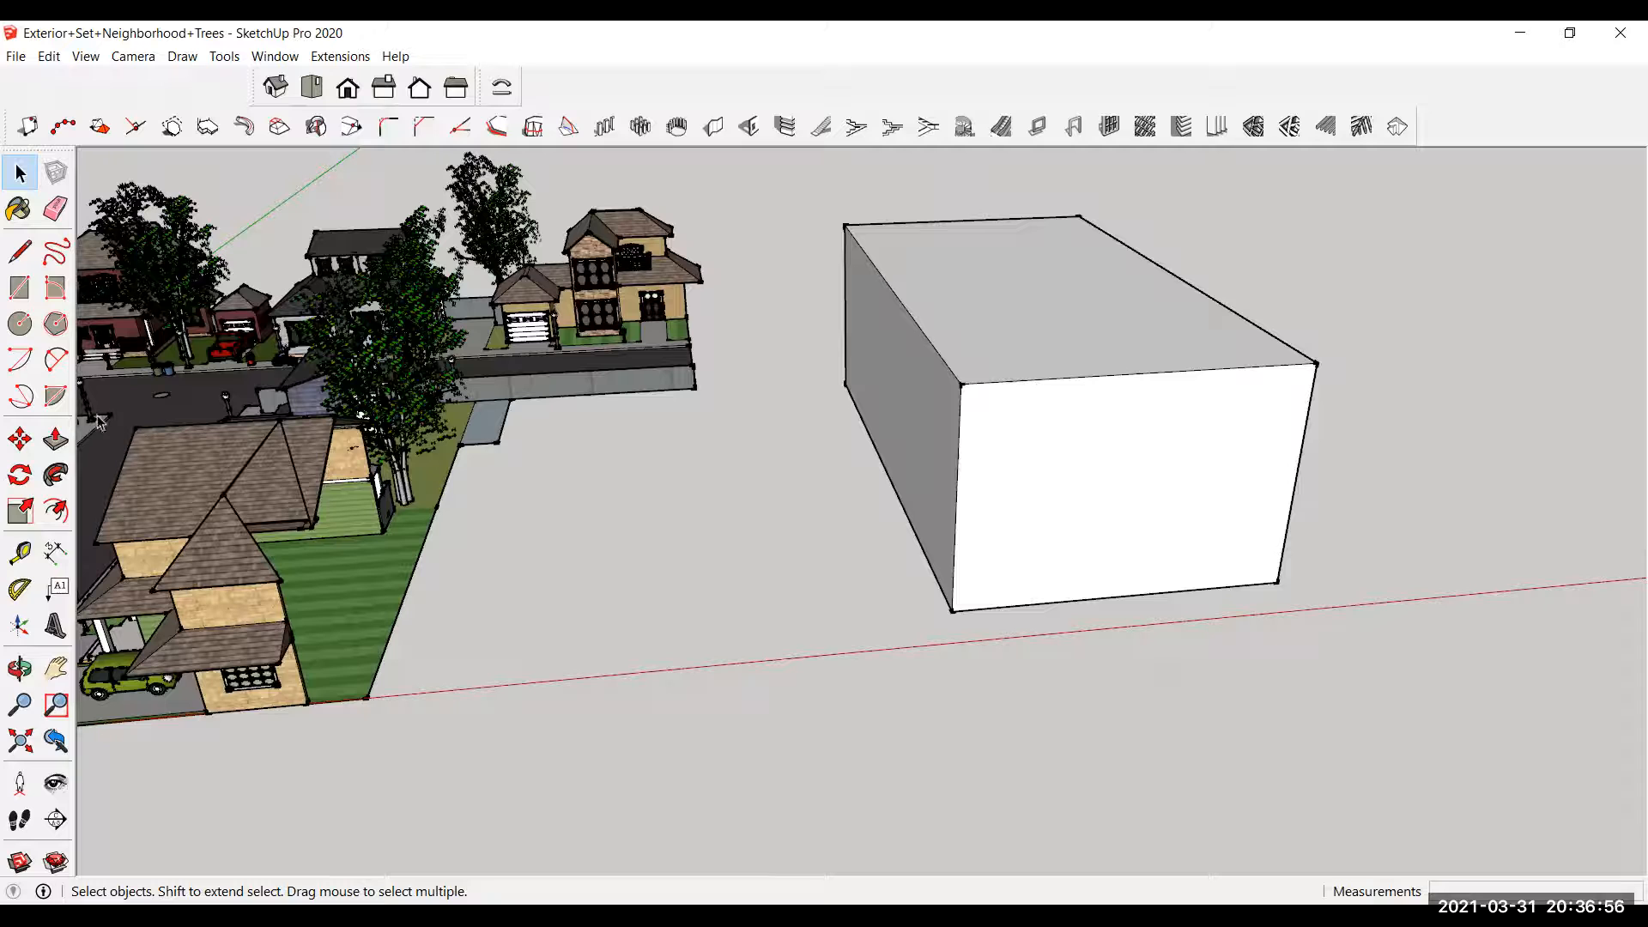
Step: Draw a horizontal line across the box's front face at mid-height, from one side edge to the other
{"action": "left_click", "coordinate": [20, 251]}
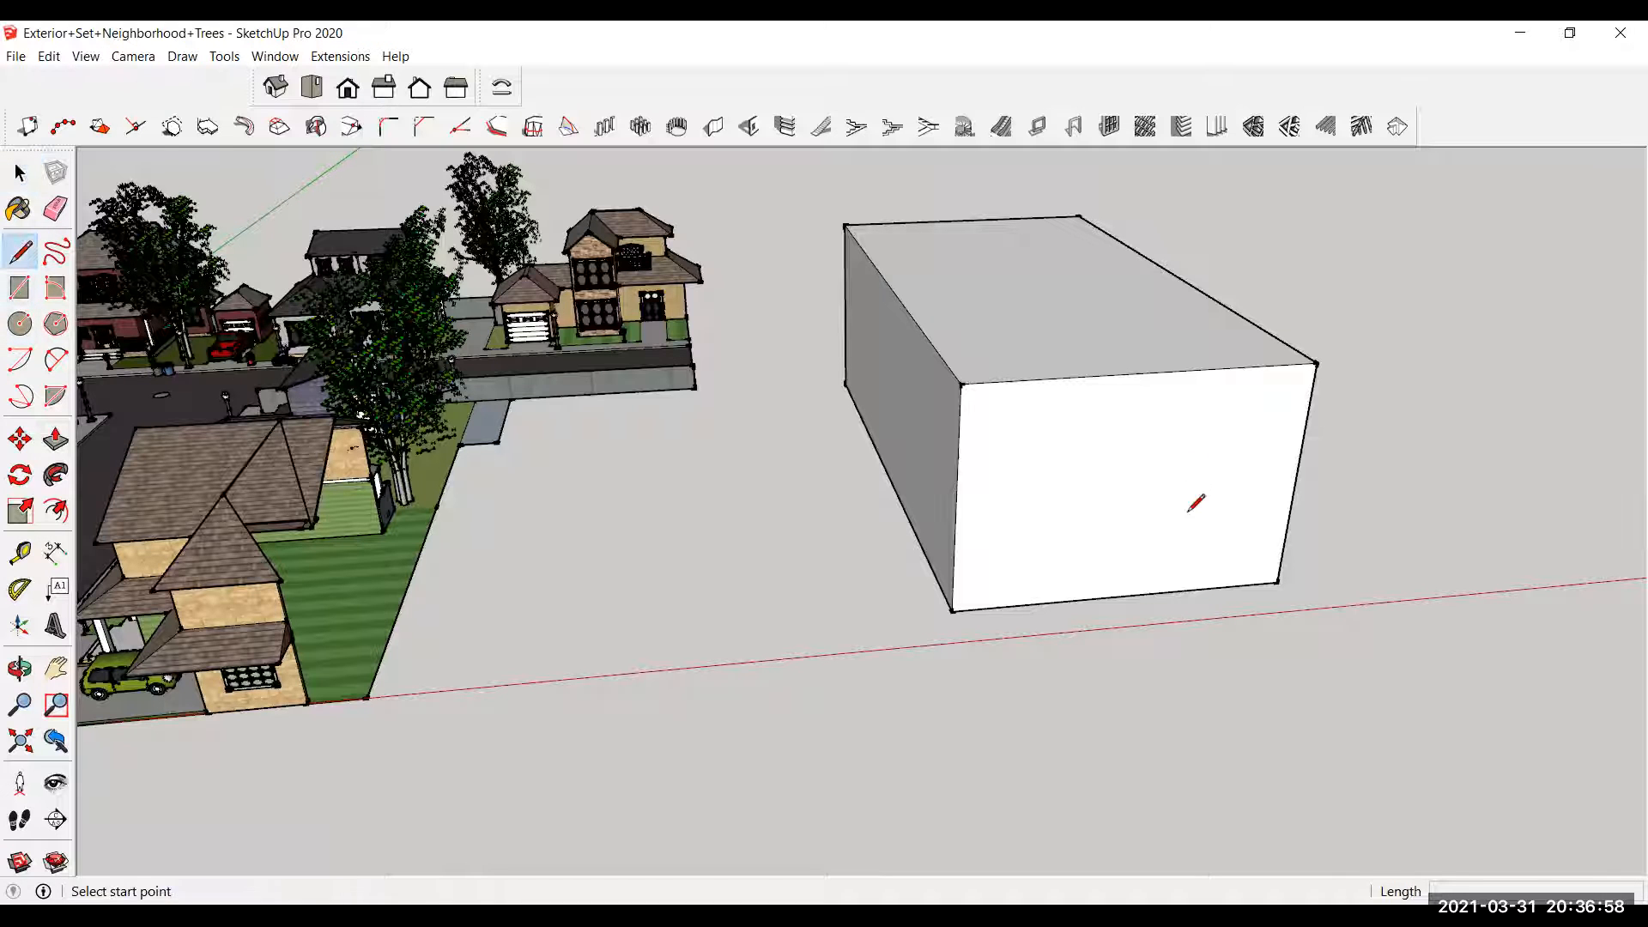
{"action": "left_click", "coordinate": [957, 496]}
{"action": "left_click", "coordinate": [1295, 478]}
{"action": "middle_click_drag", "start_coordinate": [1373, 481], "coordinate": [815, 468]}
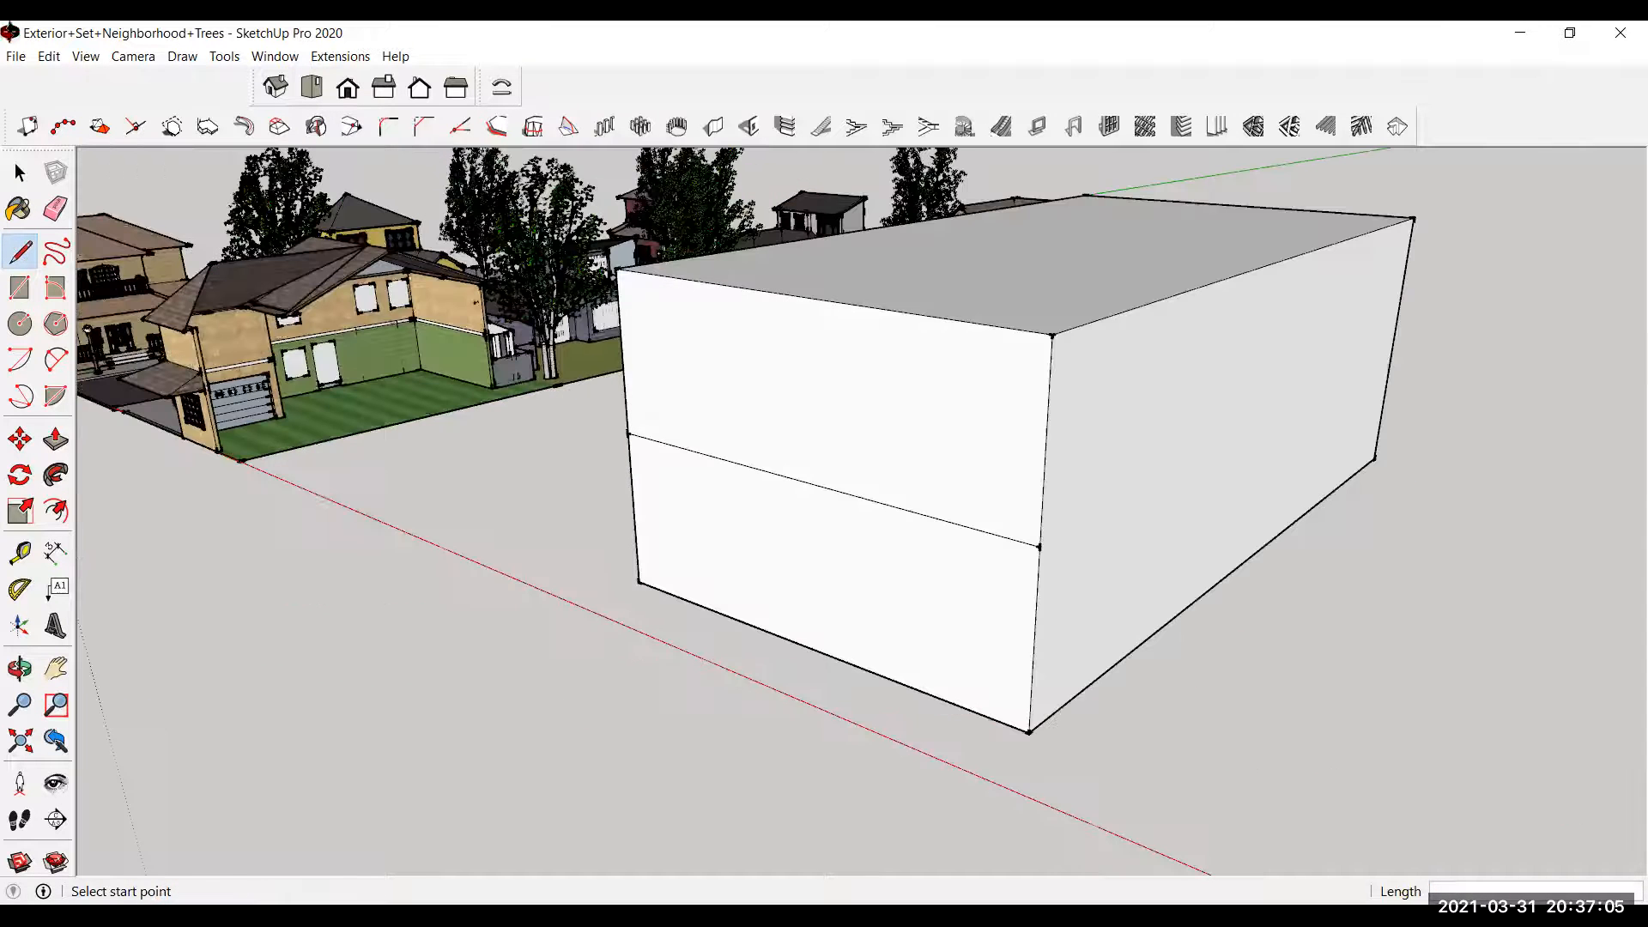
Step: Start a new blank model
{"action": "left_click", "coordinate": [16, 56]}
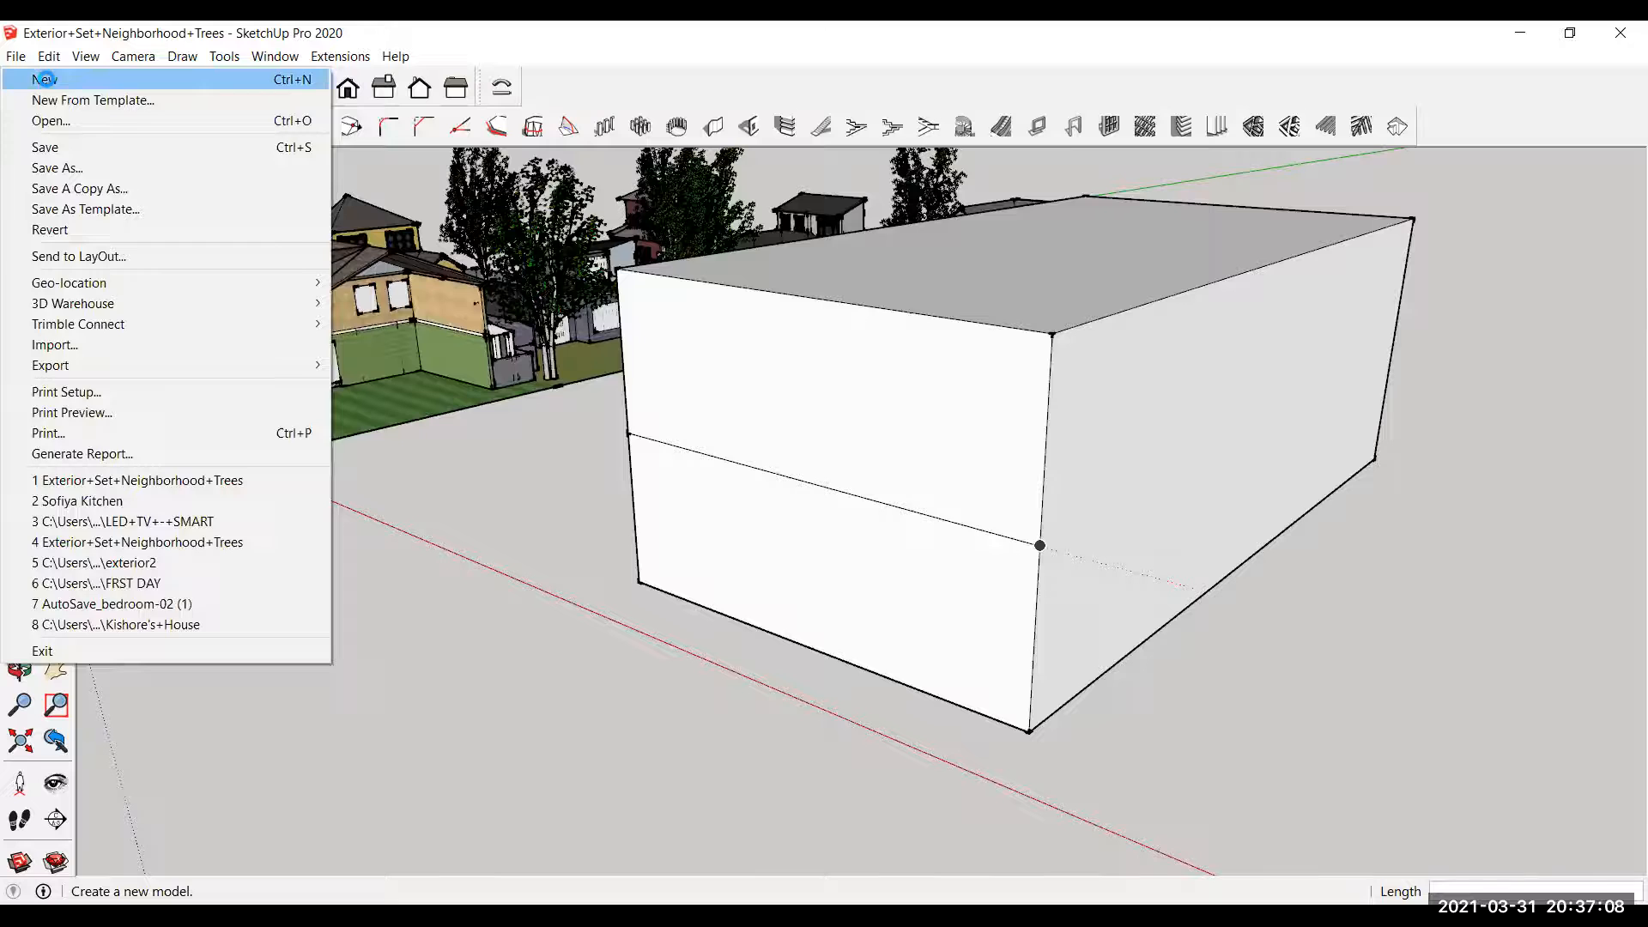
{"action": "left_click", "coordinate": [45, 79]}
{"action": "left_click", "coordinate": [858, 520]}
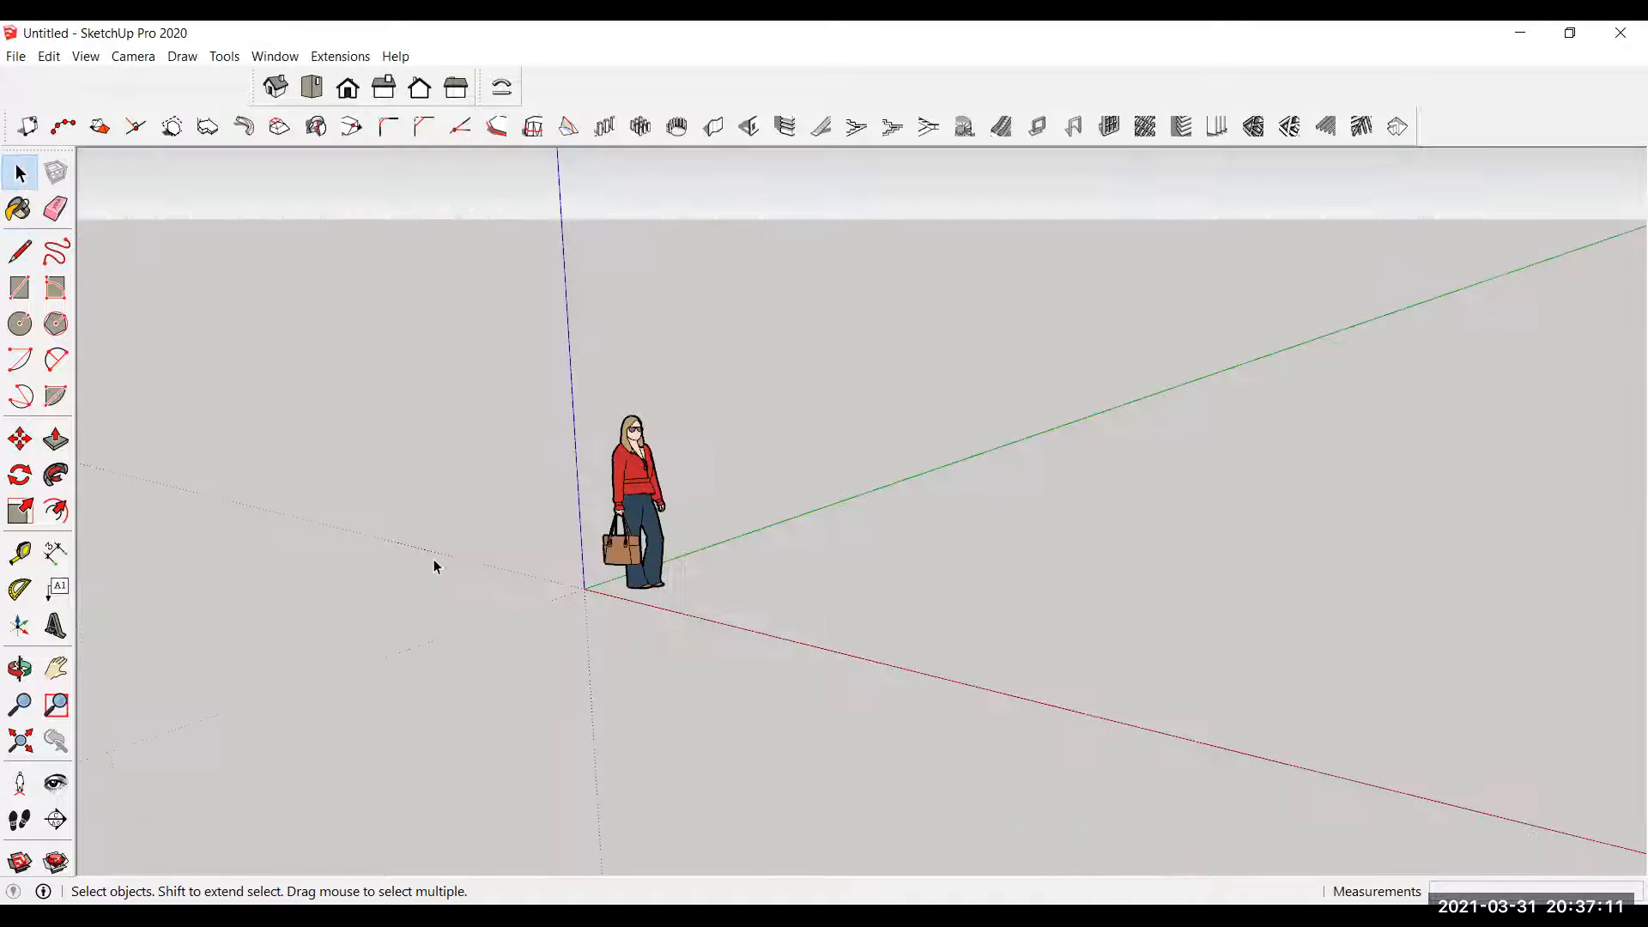
Step: Draw a rectangle on the ground near the origin and extrude it upward into a box
{"action": "key", "text": "r"}
{"action": "left_click", "coordinate": [1012, 450]}
{"action": "left_click", "coordinate": [1176, 695]}
{"action": "scroll", "coordinate": [106, 293], "scroll_direction": "down", "scroll_amount": 2}
{"action": "middle_click_drag", "start_coordinate": [112, 294], "coordinate": [489, 455]}
{"action": "left_click", "coordinate": [56, 440]}
{"action": "left_click", "coordinate": [816, 598]}
{"action": "left_click", "coordinate": [803, 433]}
Step: Delete the default human scale figure beside the box
{"action": "left_click", "coordinate": [20, 173]}
{"action": "left_click", "coordinate": [518, 490]}
{"action": "key", "text": "Delete"}
{"action": "scroll", "coordinate": [701, 407], "scroll_direction": "up", "scroll_amount": 1}
Step: Raise the box's top face with Push/Pull to make the block taller
{"action": "left_click", "coordinate": [55, 440]}
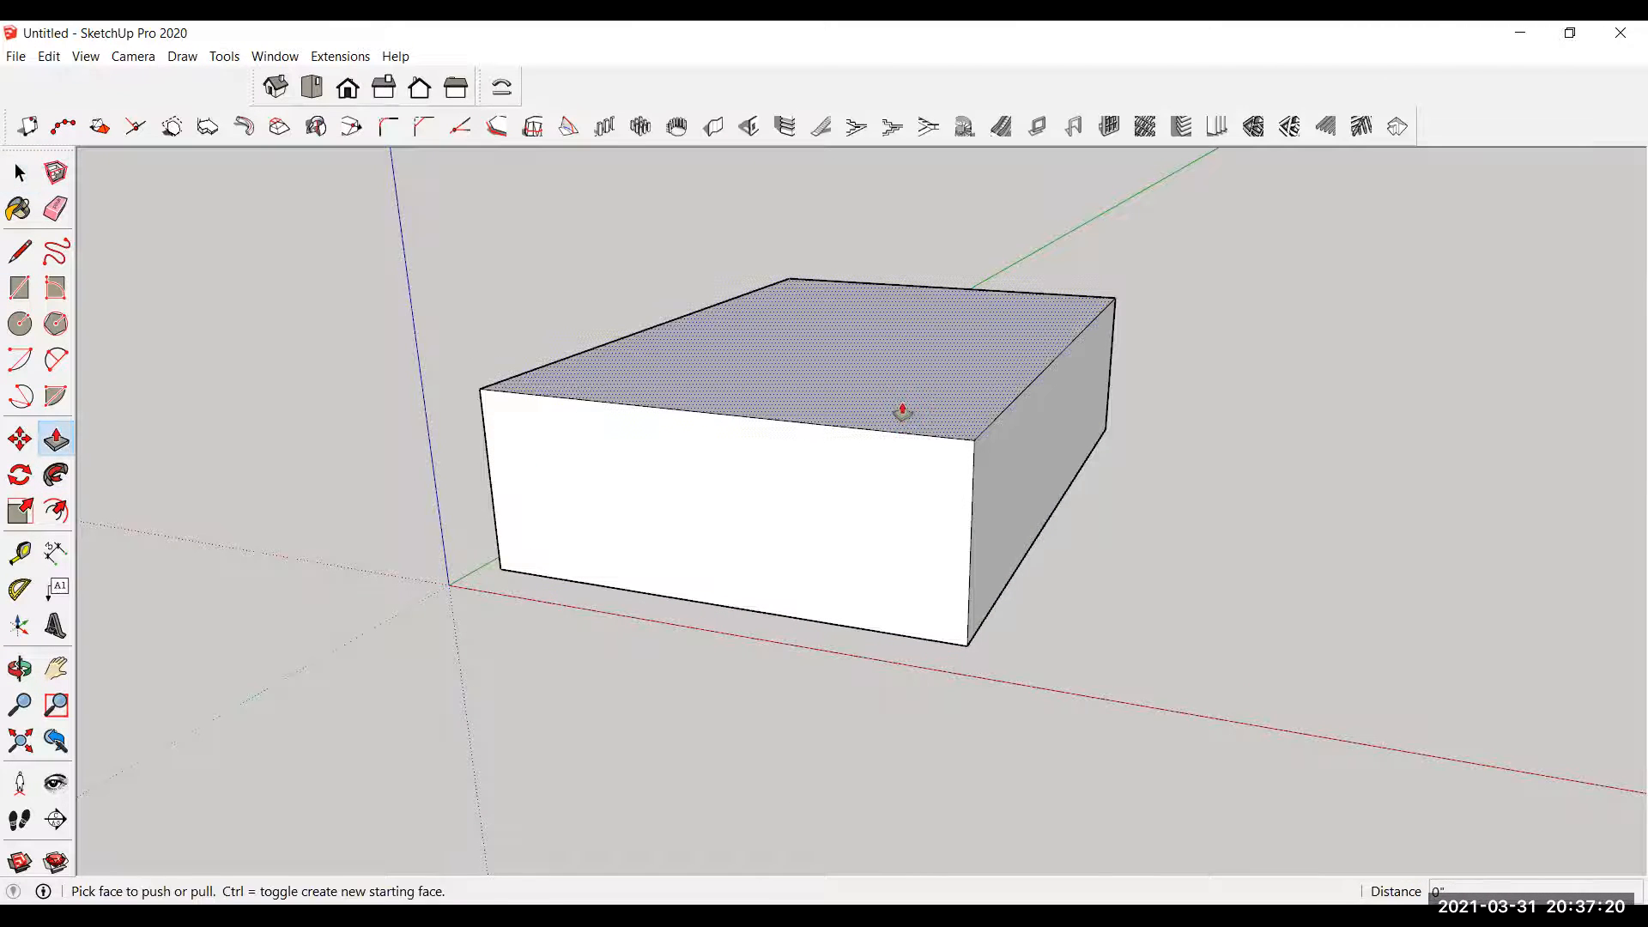
{"action": "left_click", "coordinate": [902, 412]}
{"action": "left_click", "coordinate": [862, 227]}
{"action": "scroll", "coordinate": [412, 524], "scroll_direction": "down", "scroll_amount": 3}
{"action": "middle_click_drag", "start_coordinate": [309, 396], "coordinate": [481, 432]}
{"action": "scroll", "coordinate": [647, 487], "scroll_direction": "up", "scroll_amount": 2}
{"action": "middle_click_drag", "start_coordinate": [224, 493], "coordinate": [283, 488]}
Step: Draw a line across the box's front face at mid-height to divide it into two levels
{"action": "left_click", "coordinate": [21, 254]}
{"action": "left_click", "coordinate": [924, 505]}
{"action": "middle_click_drag", "start_coordinate": [653, 273], "coordinate": [3, 412]}
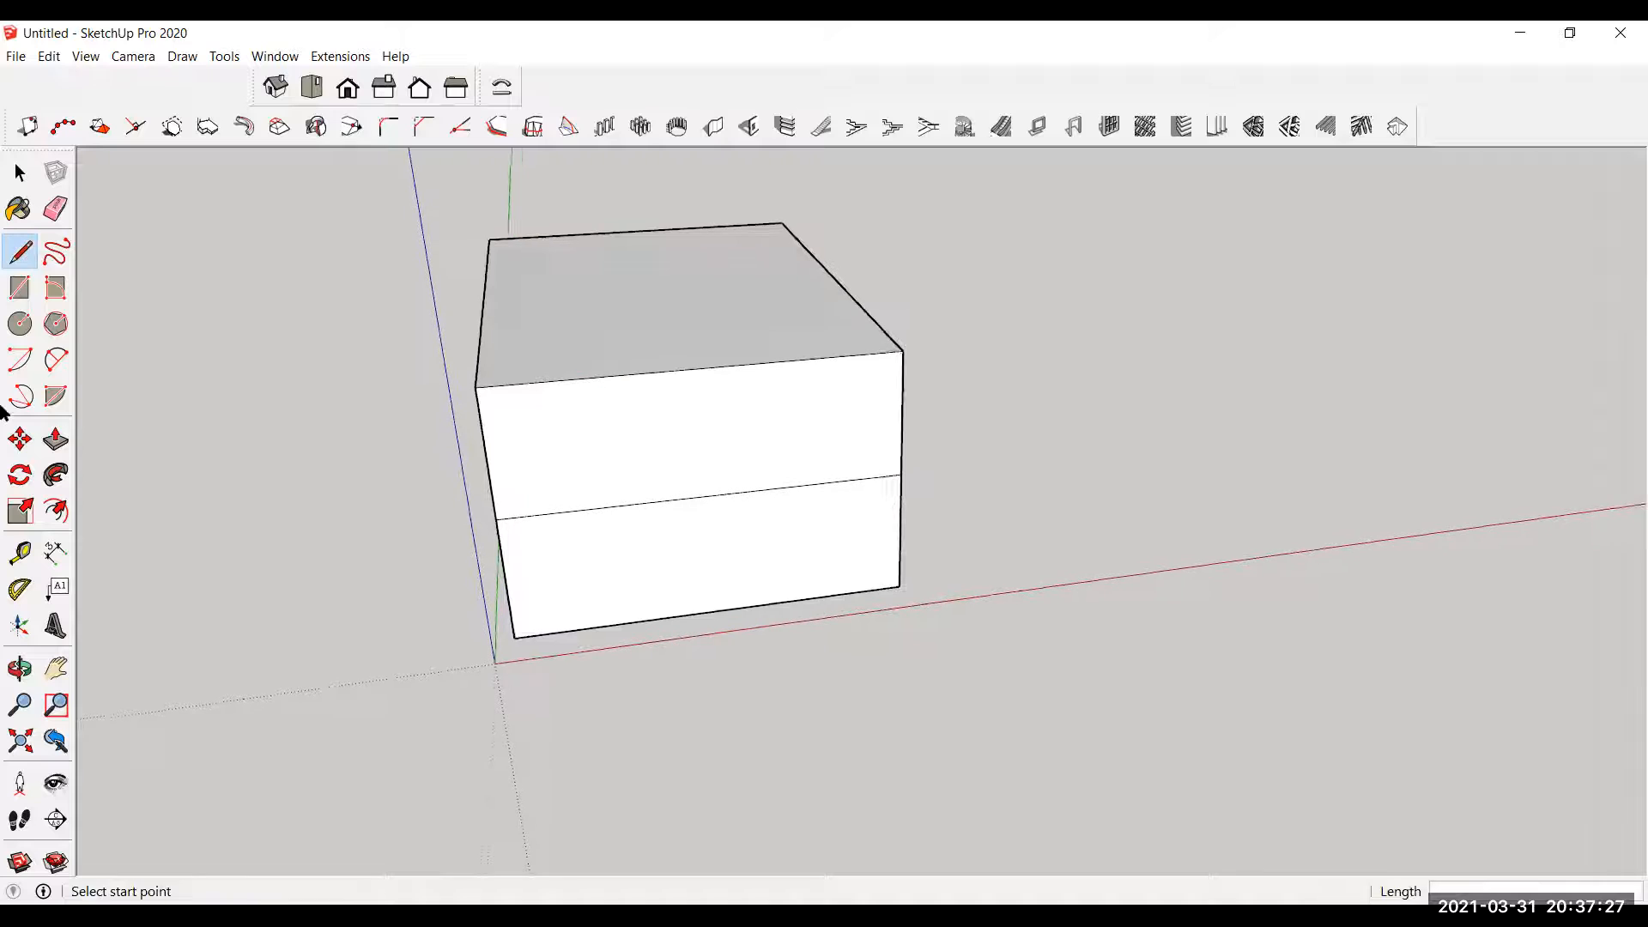
Step: Draw a thin, wide rectangle along the dividing line in the middle of the front face
{"action": "left_click", "coordinate": [21, 288]}
{"action": "left_click", "coordinate": [586, 504]}
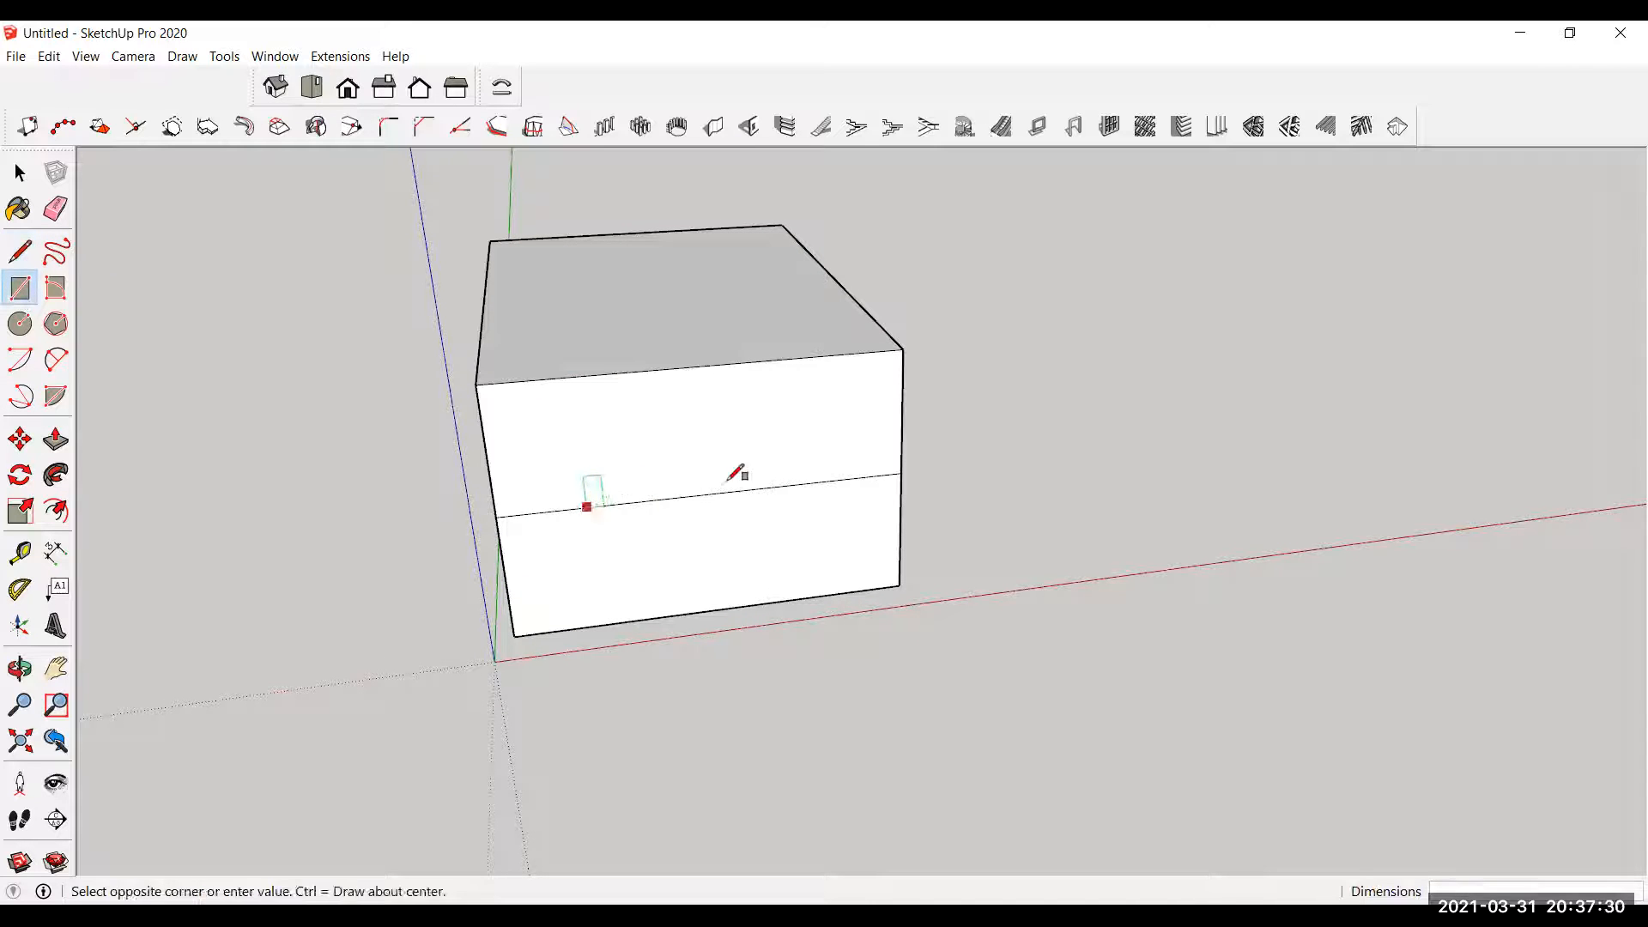
{"action": "scroll", "coordinate": [816, 464], "scroll_direction": "up", "scroll_amount": 3}
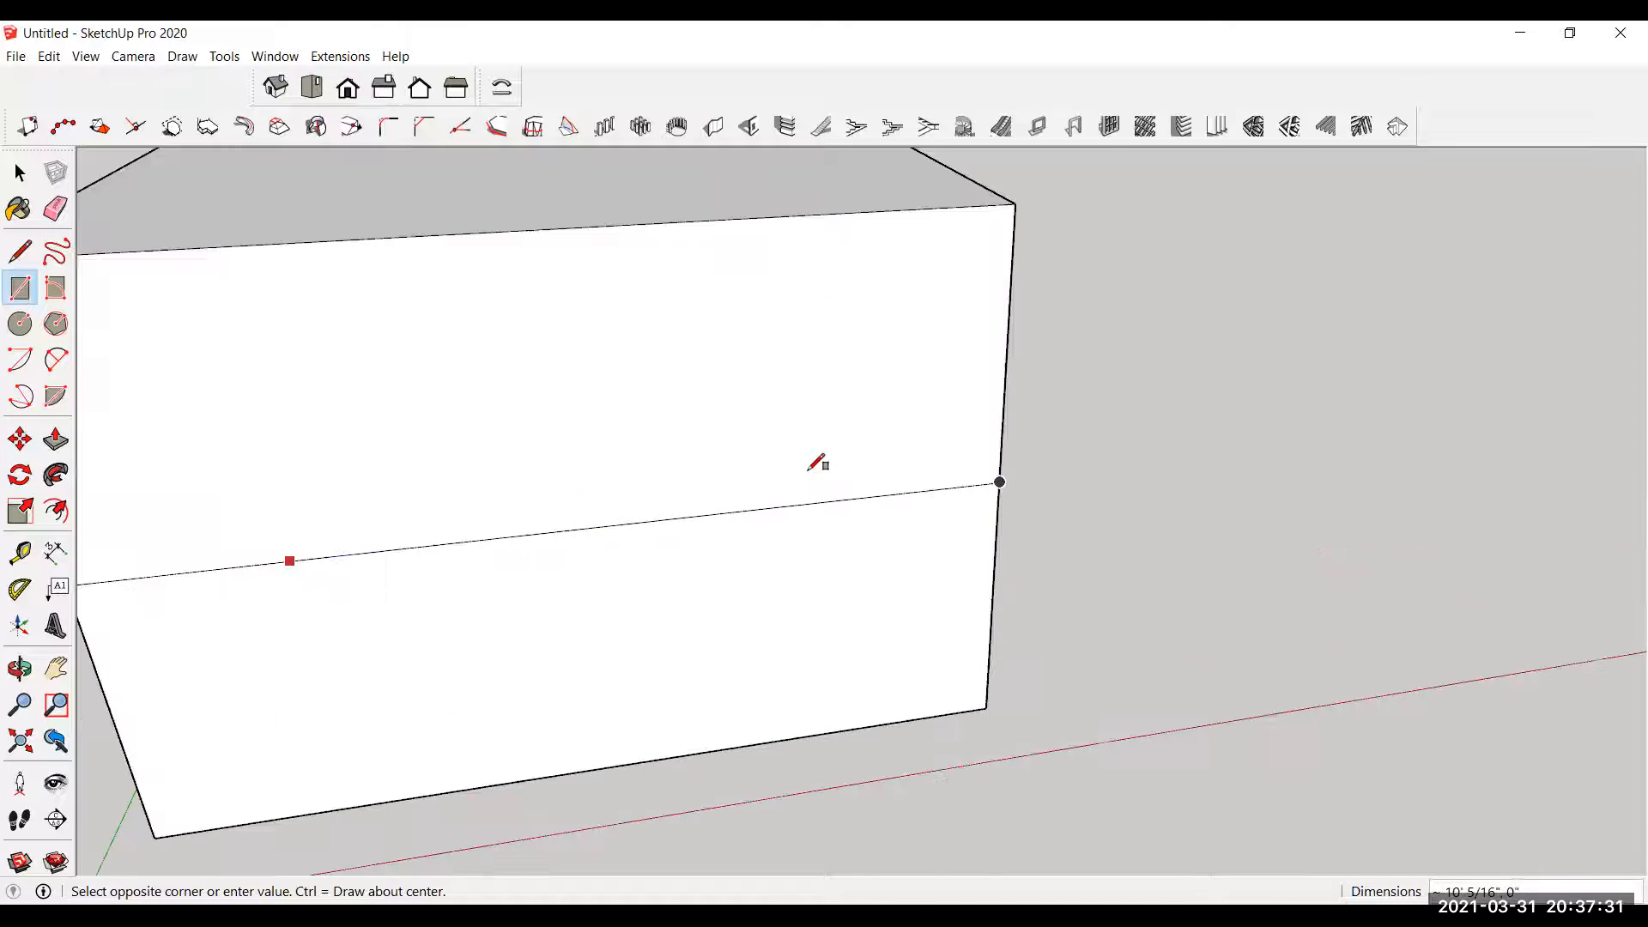
{"action": "left_click", "coordinate": [763, 483]}
{"action": "middle_click_drag", "start_coordinate": [709, 266], "coordinate": [659, 338]}
Step: Pull the thin rectangle out of the front face about 4' 9" to form a projecting slab
{"action": "left_click", "coordinate": [56, 442]}
{"action": "left_click_drag", "start_coordinate": [544, 515], "coordinate": [662, 549]}
{"action": "scroll", "coordinate": [366, 323], "scroll_direction": "down", "scroll_amount": 2}
{"action": "middle_click_drag", "start_coordinate": [556, 559], "coordinate": [503, 566]}
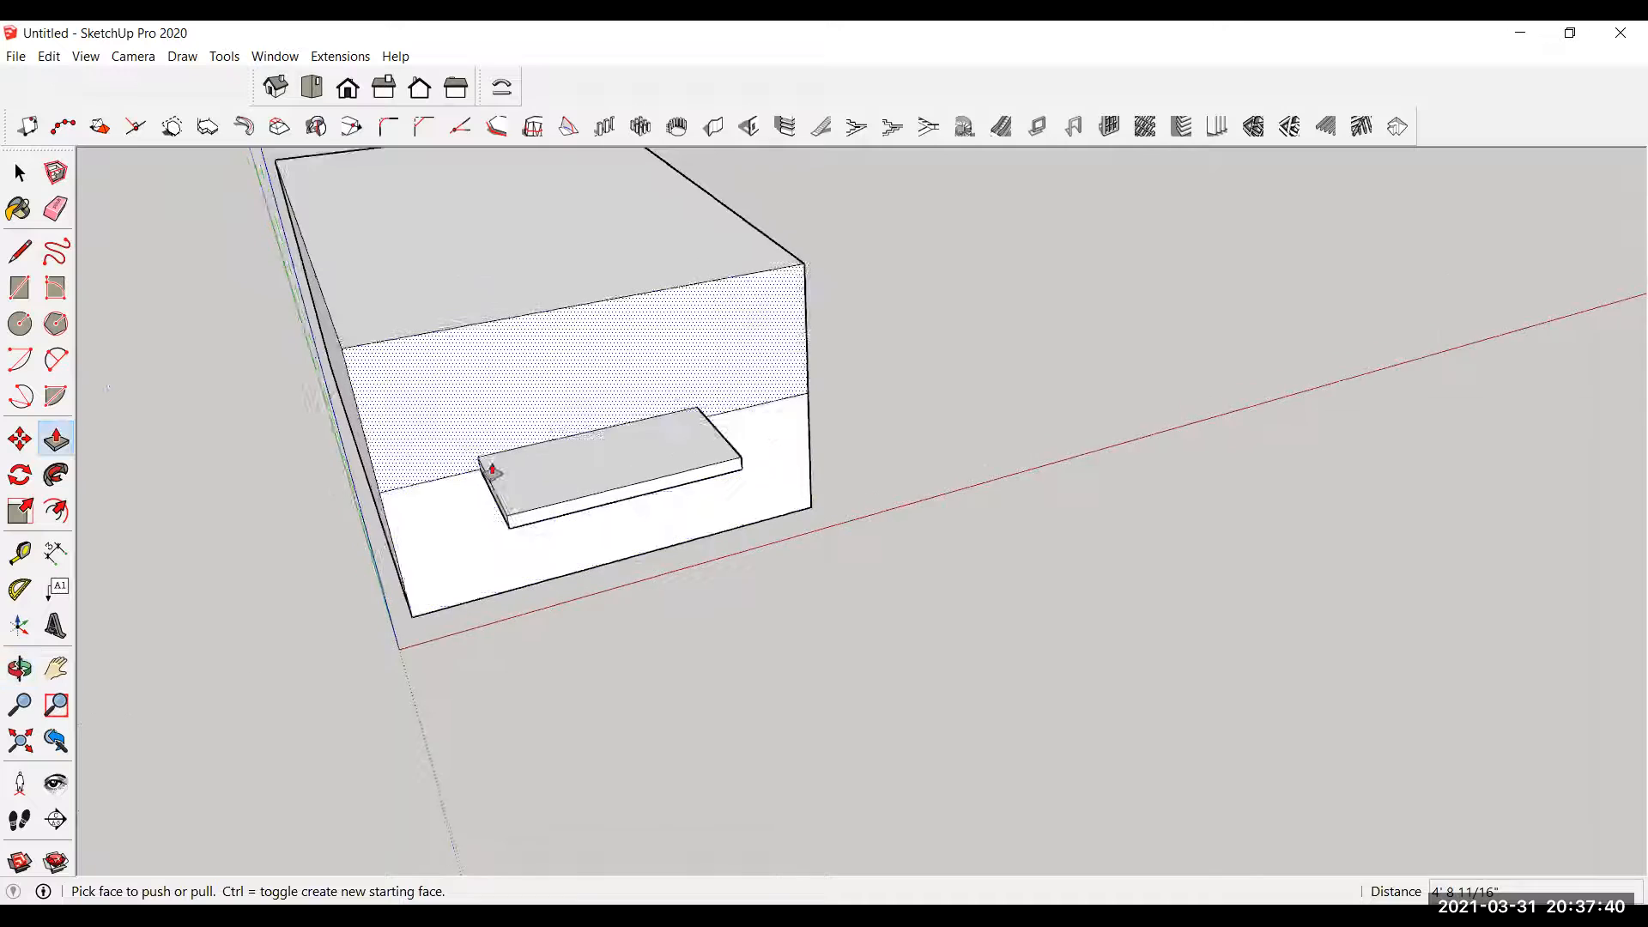
Step: Draw two lines across the slab's top face, one close to each short end, to mark off narrow strips
{"action": "scroll", "coordinate": [466, 456], "scroll_direction": "up", "scroll_amount": 4}
{"action": "middle_click_drag", "start_coordinate": [838, 445], "coordinate": [695, 497]}
{"action": "left_click", "coordinate": [19, 250]}
{"action": "scroll", "coordinate": [557, 447], "scroll_direction": "up", "scroll_amount": 2}
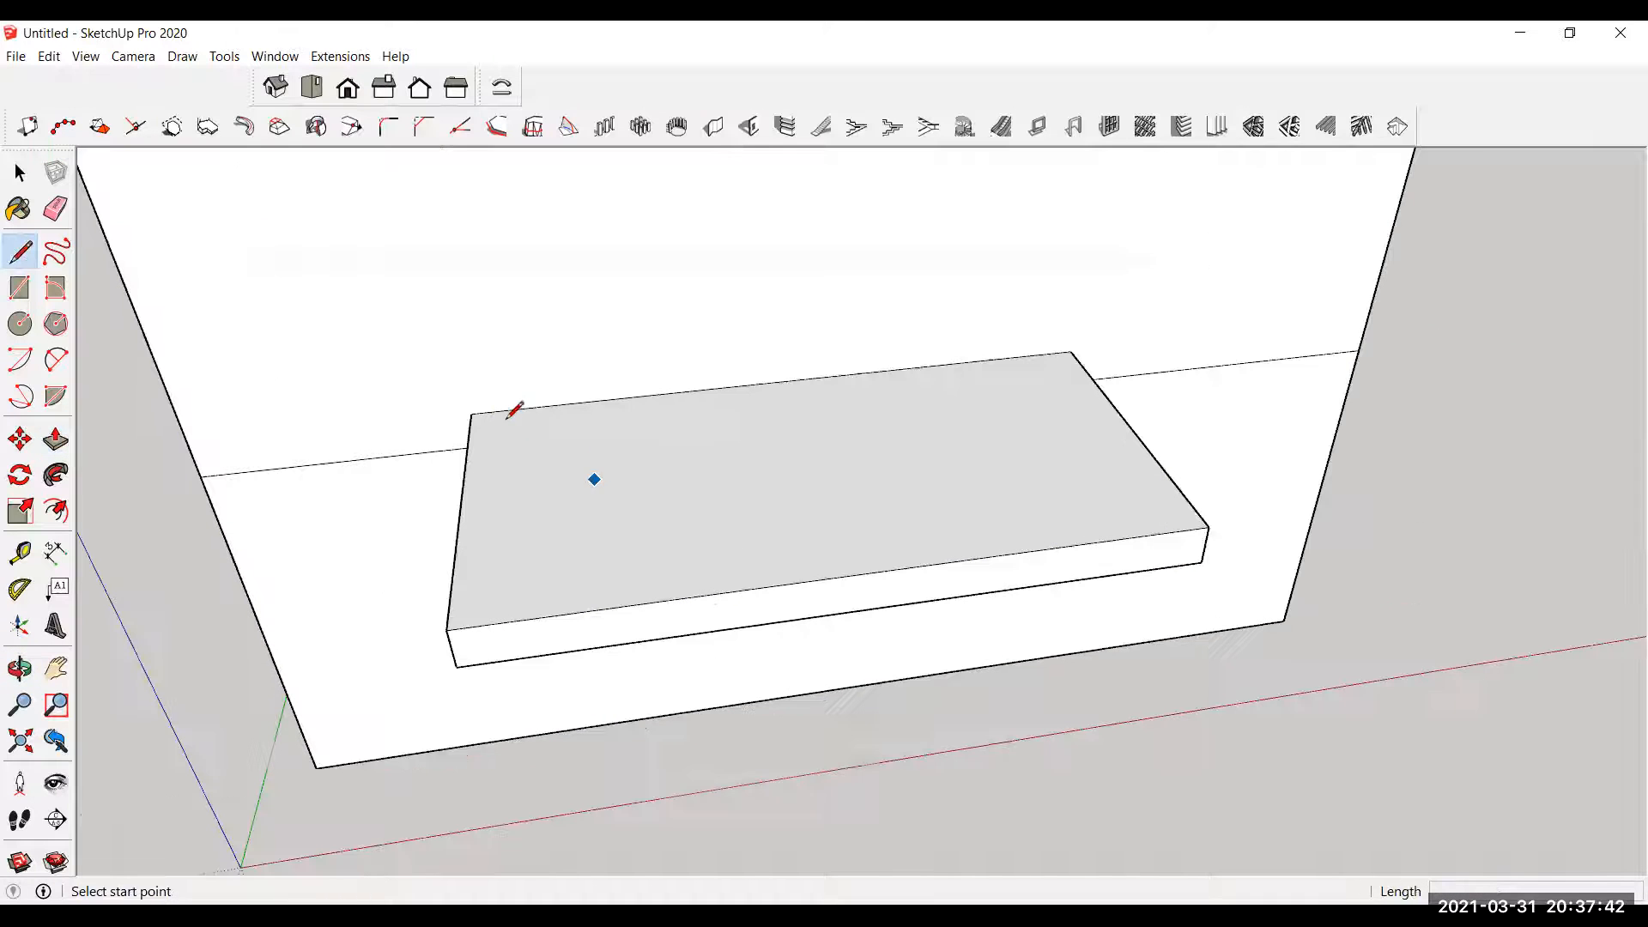
{"action": "left_click", "coordinate": [500, 410]}
{"action": "left_click", "coordinate": [486, 624]}
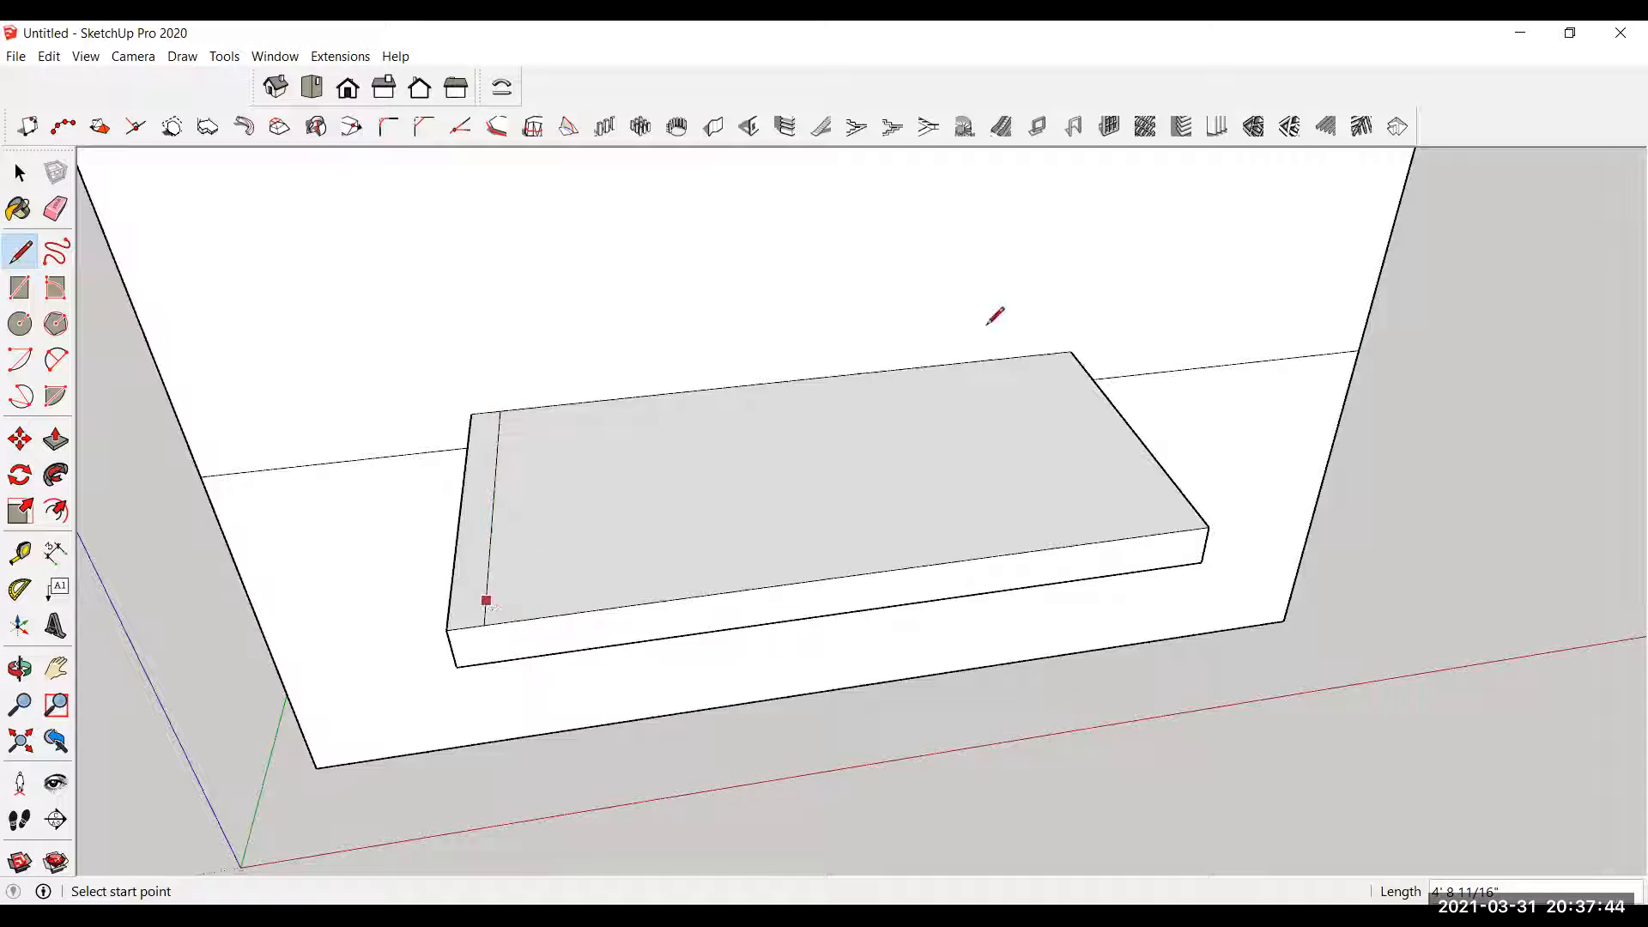
{"action": "left_click", "coordinate": [1049, 353]}
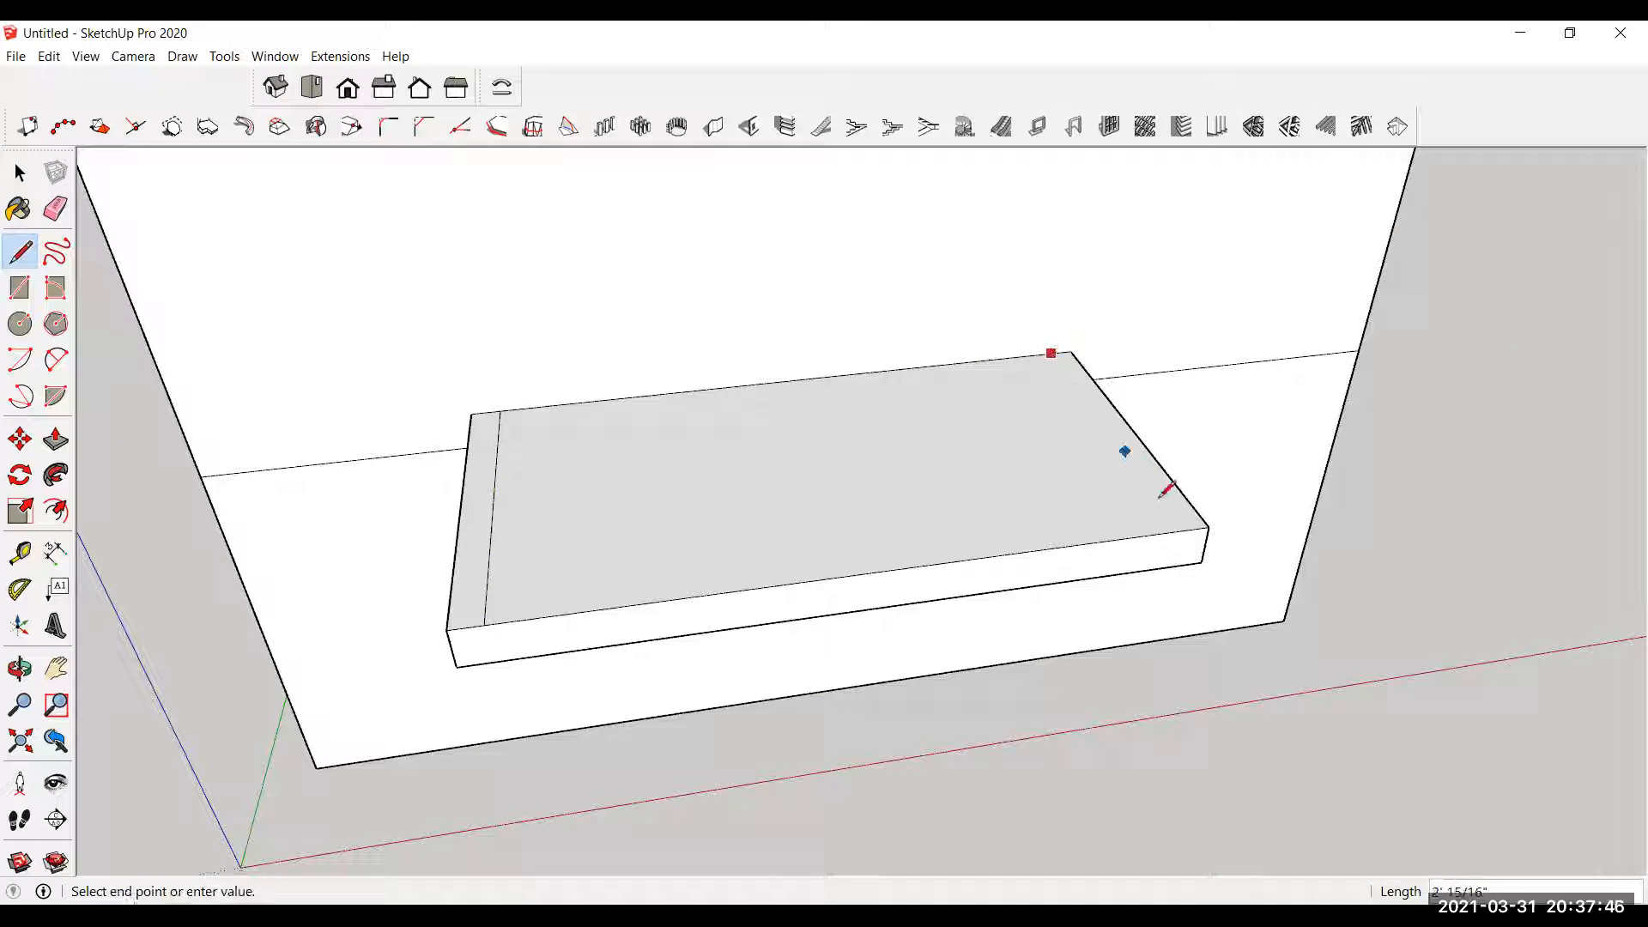
{"action": "left_click", "coordinate": [1184, 529]}
Step: Pull both narrow end strips of the slab up about 1' 5" to form the balcony's side walls
{"action": "left_click", "coordinate": [56, 440]}
{"action": "left_click", "coordinate": [476, 552]}
{"action": "left_click", "coordinate": [452, 456]}
{"action": "left_click", "coordinate": [1181, 500]}
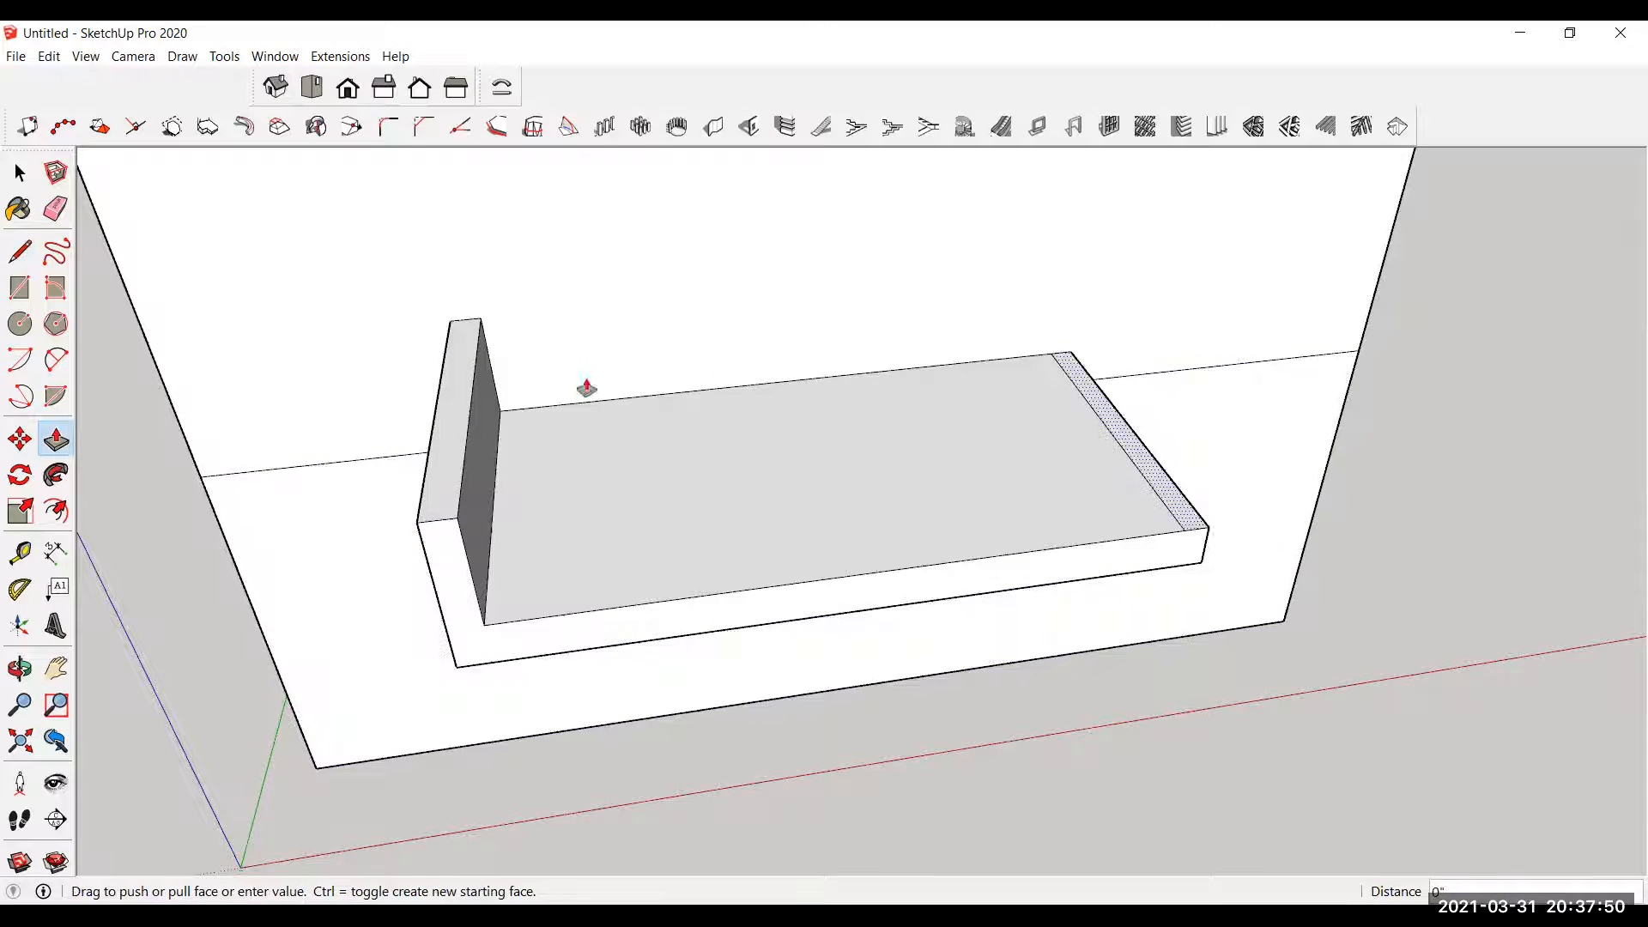
{"action": "left_click", "coordinate": [460, 412]}
Step: Mark off a strip at the front of one side wall's inner face and pull it across to the other wall as the balcony's front wall
{"action": "middle_click_drag", "start_coordinate": [342, 614], "coordinate": [393, 460]}
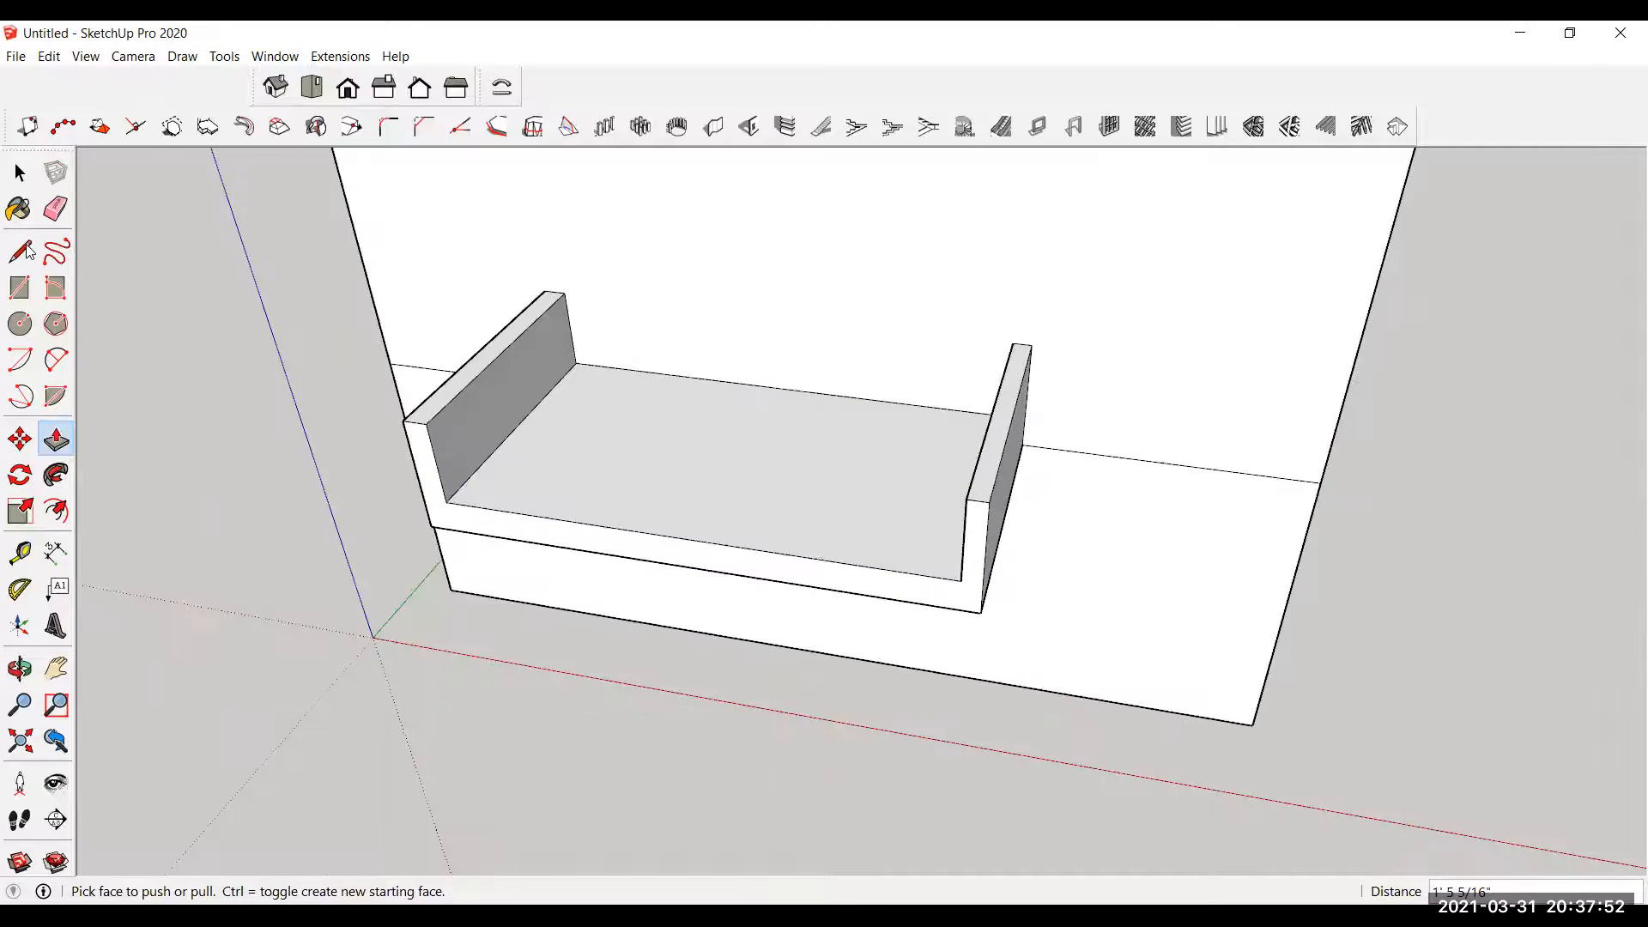
{"action": "key", "text": "l"}
{"action": "scroll", "coordinate": [478, 390], "scroll_direction": "up", "scroll_amount": 3}
{"action": "left_click", "coordinate": [470, 386]}
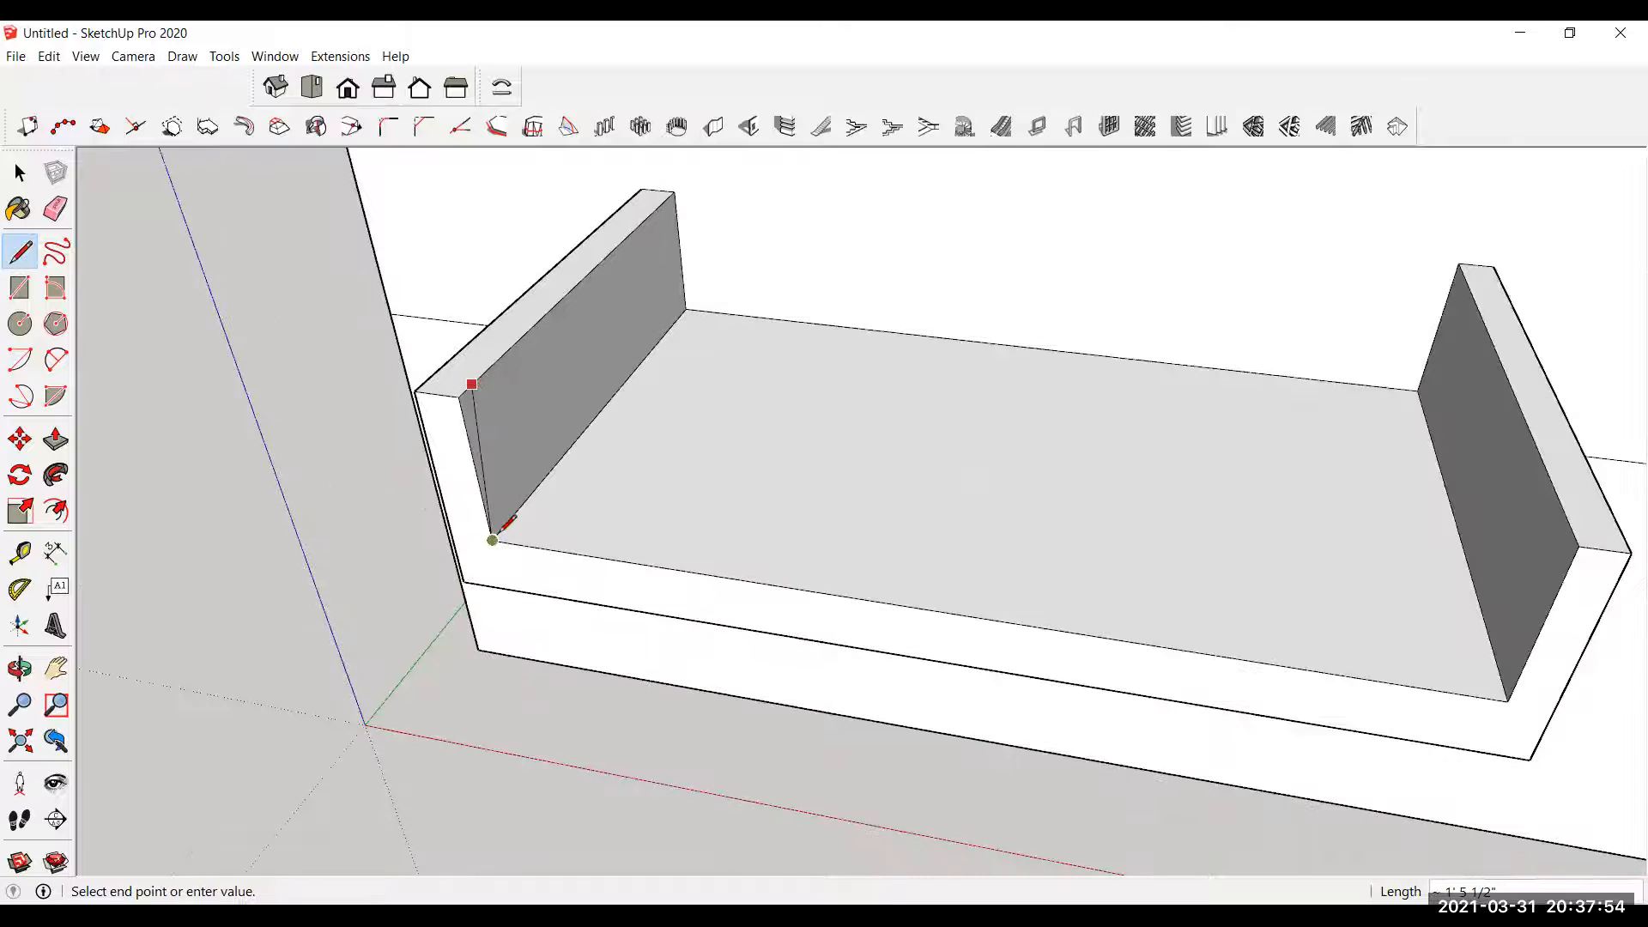
{"action": "left_click", "coordinate": [496, 538]}
{"action": "key", "text": "p"}
{"action": "left_click_drag", "start_coordinate": [482, 478], "coordinate": [1585, 568]}
{"action": "left_click", "coordinate": [1586, 567]}
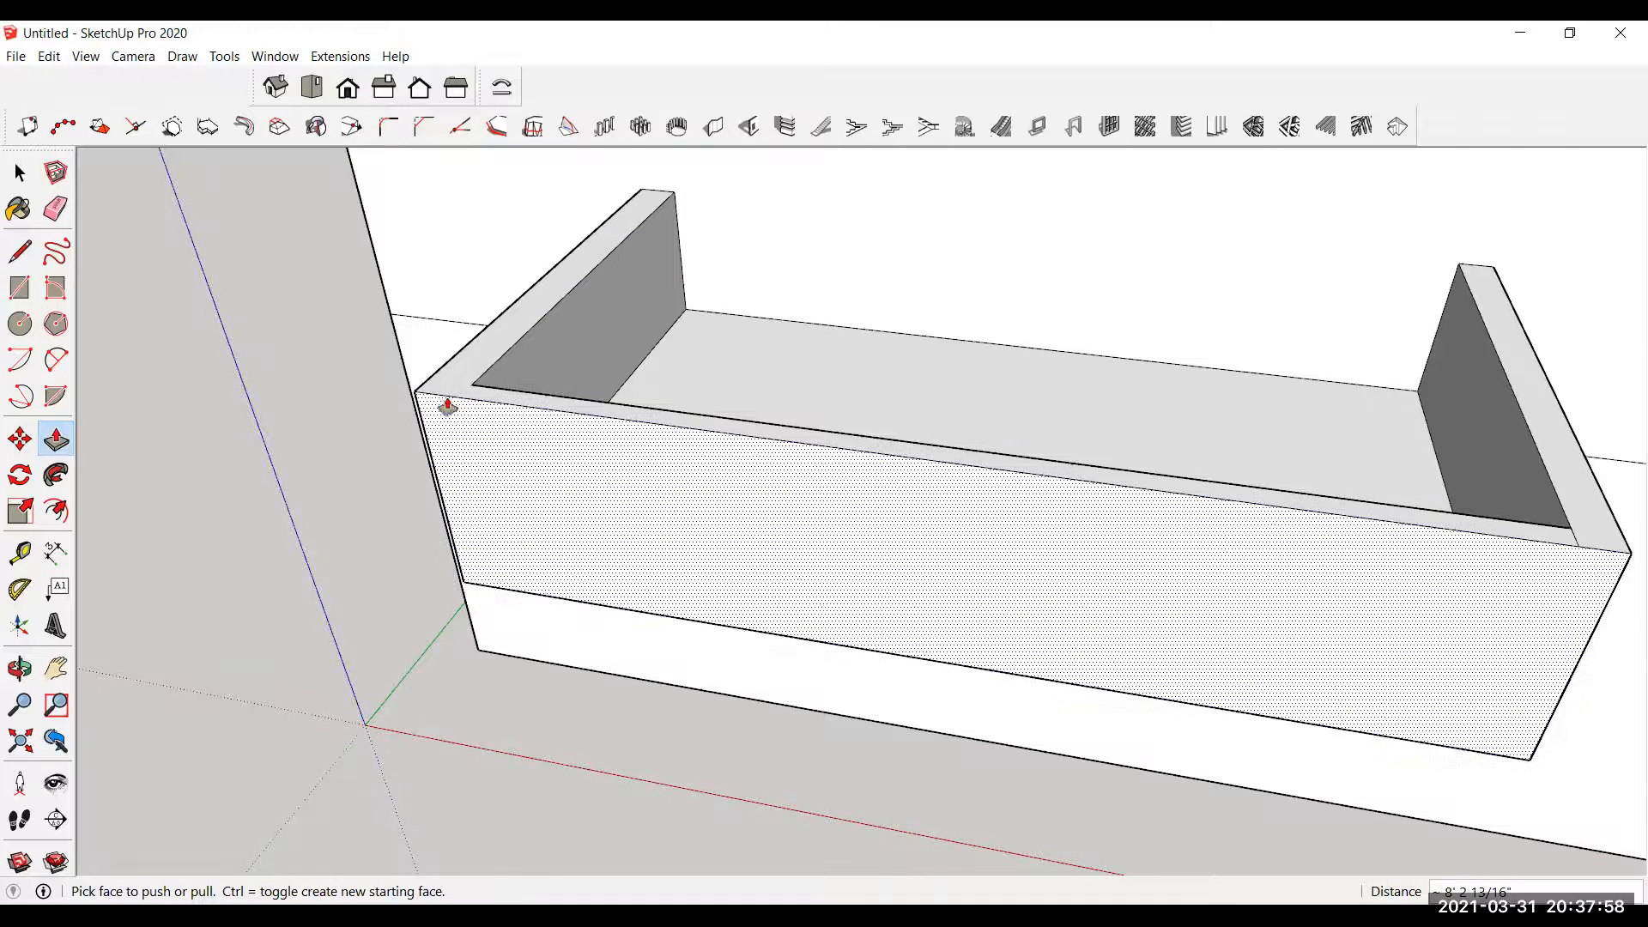
Step: Draw a door rectangle about 2' 3" by 4' 3" on the upper front wall, standing on the balcony floor
{"action": "scroll", "coordinate": [452, 404], "scroll_direction": "down", "scroll_amount": 6}
{"action": "middle_click_drag", "start_coordinate": [382, 415], "coordinate": [544, 384]}
{"action": "left_click", "coordinate": [19, 288]}
{"action": "left_click", "coordinate": [508, 472]}
{"action": "left_click", "coordinate": [568, 334]}
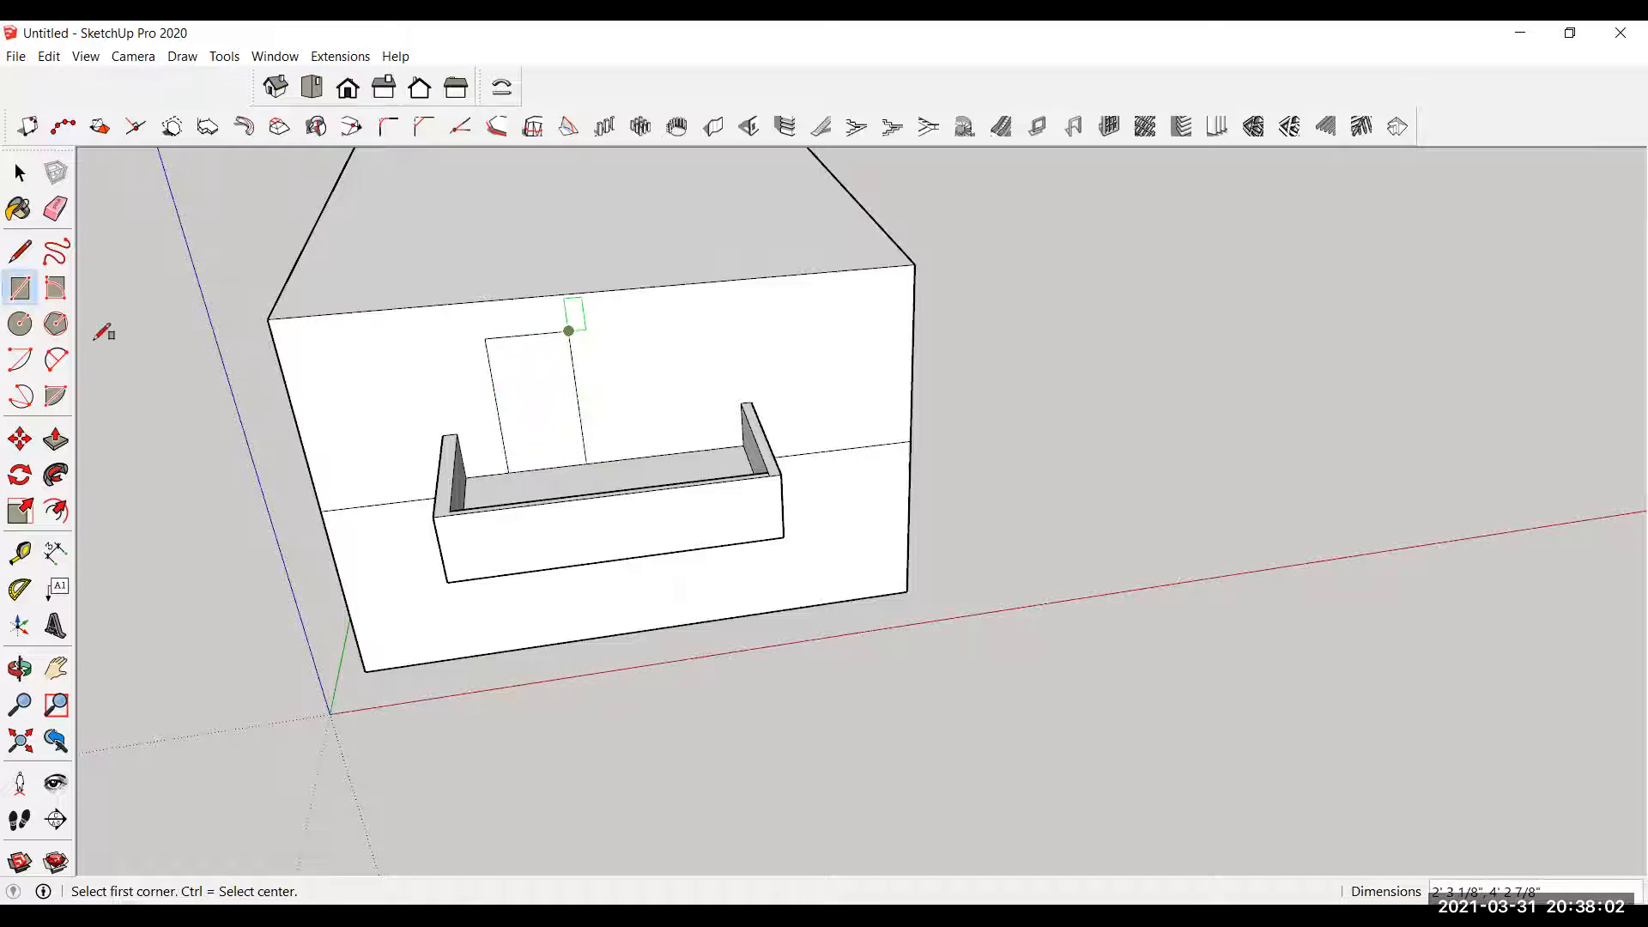
Step: Push the door rectangle inward about 6 5/16" and delete its face to open the doorway
{"action": "left_click", "coordinate": [55, 440]}
{"action": "left_click", "coordinate": [550, 439]}
{"action": "left_click", "coordinate": [551, 436]}
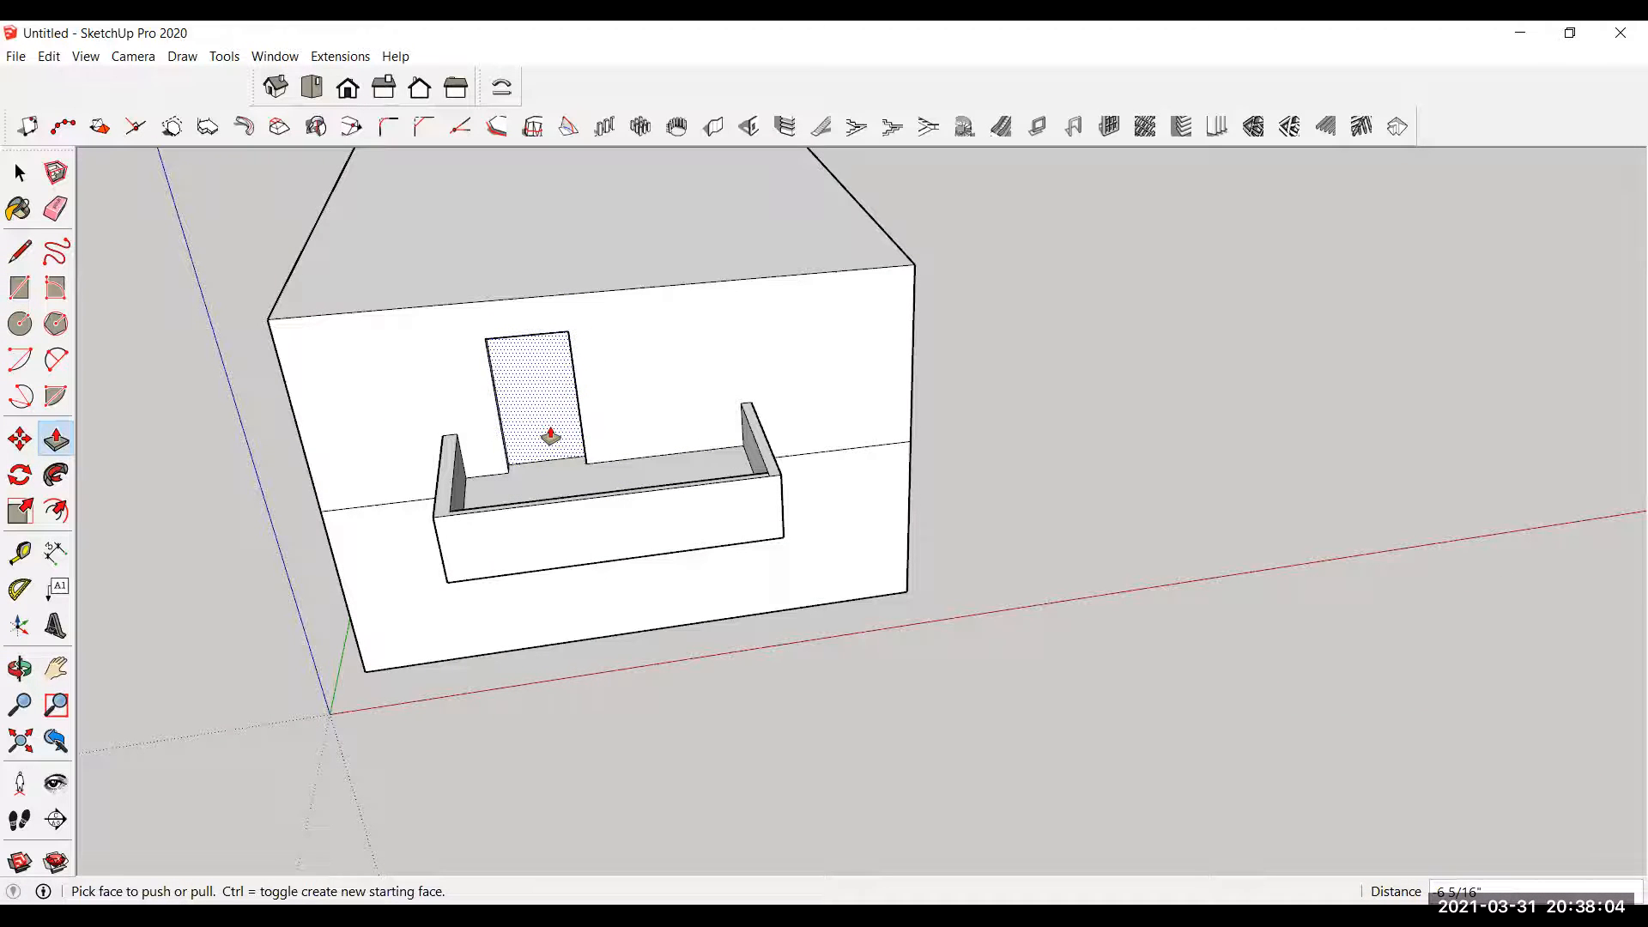
{"action": "key", "text": "Delete"}
{"action": "scroll", "coordinate": [679, 369], "scroll_direction": "down", "scroll_amount": 2}
Step: Draw a window rectangle beside the door, push it inward and delete its face to open it
{"action": "scroll", "coordinate": [702, 361], "scroll_direction": "up", "scroll_amount": 2}
{"action": "key", "text": "r"}
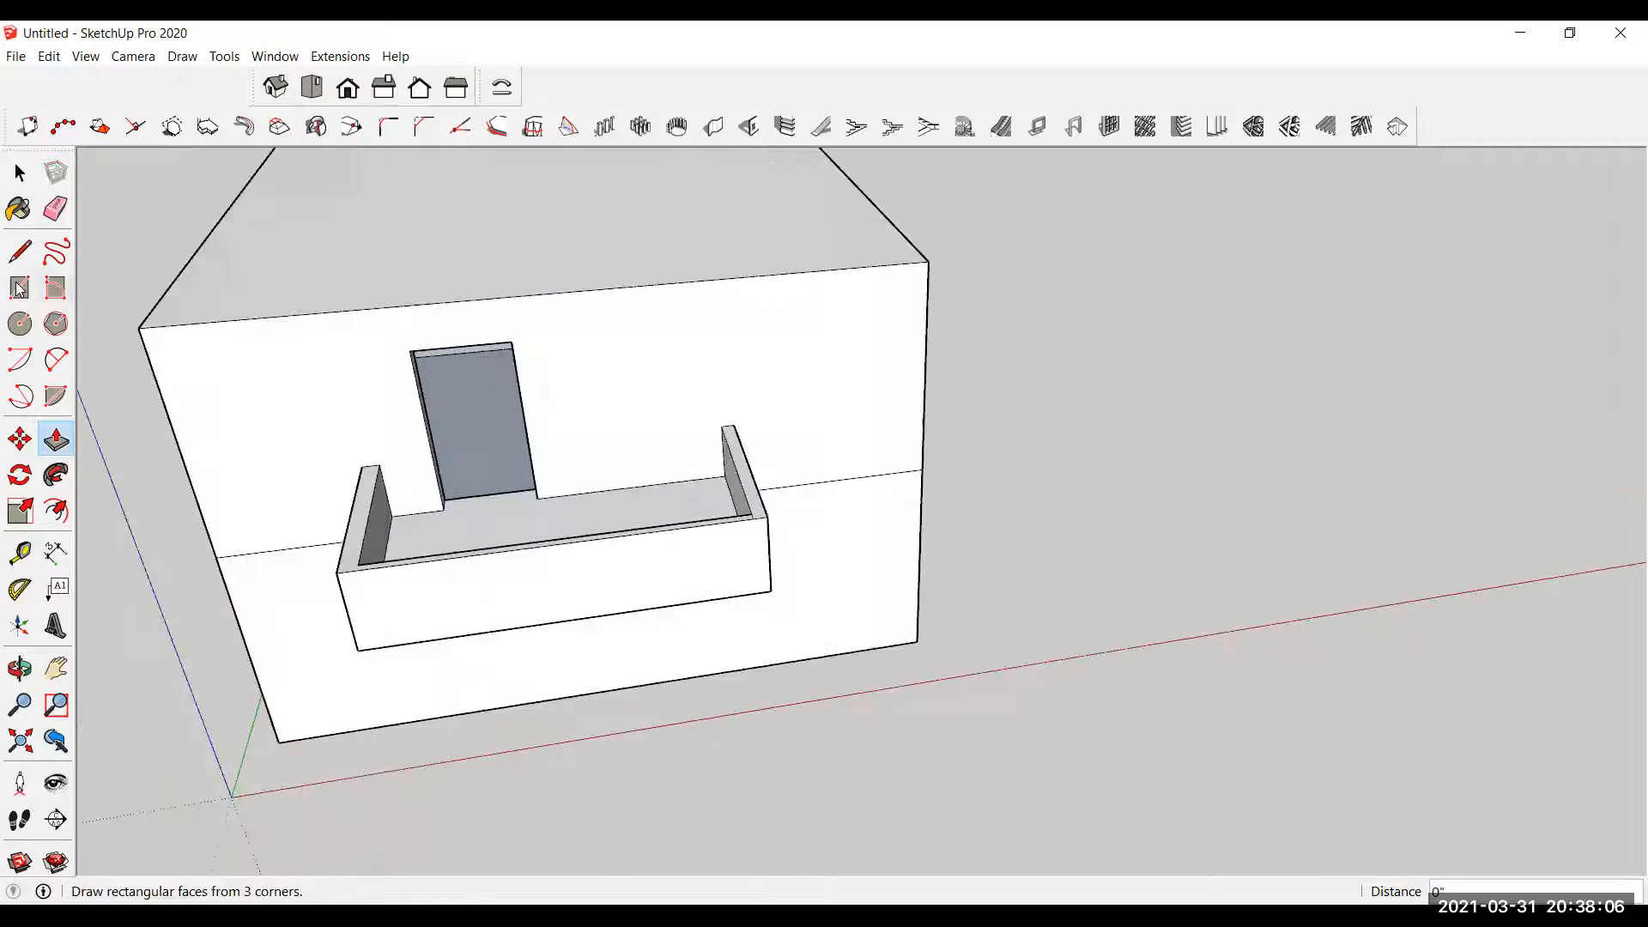
{"action": "left_click", "coordinate": [570, 332]}
{"action": "left_click", "coordinate": [687, 446]}
{"action": "left_click", "coordinate": [56, 439]}
{"action": "left_click", "coordinate": [618, 453]}
{"action": "left_click", "coordinate": [617, 452]}
{"action": "key", "text": "Delete"}
Step: Draw a rectangle on the roof near the left edge and pull it up about 7' to form a rooftop box
{"action": "scroll", "coordinate": [624, 412], "scroll_direction": "down", "scroll_amount": 4}
{"action": "middle_click_drag", "start_coordinate": [345, 490], "coordinate": [601, 453]}
{"action": "middle_click_drag", "start_coordinate": [588, 552], "coordinate": [515, 344]}
{"action": "key", "text": "l"}
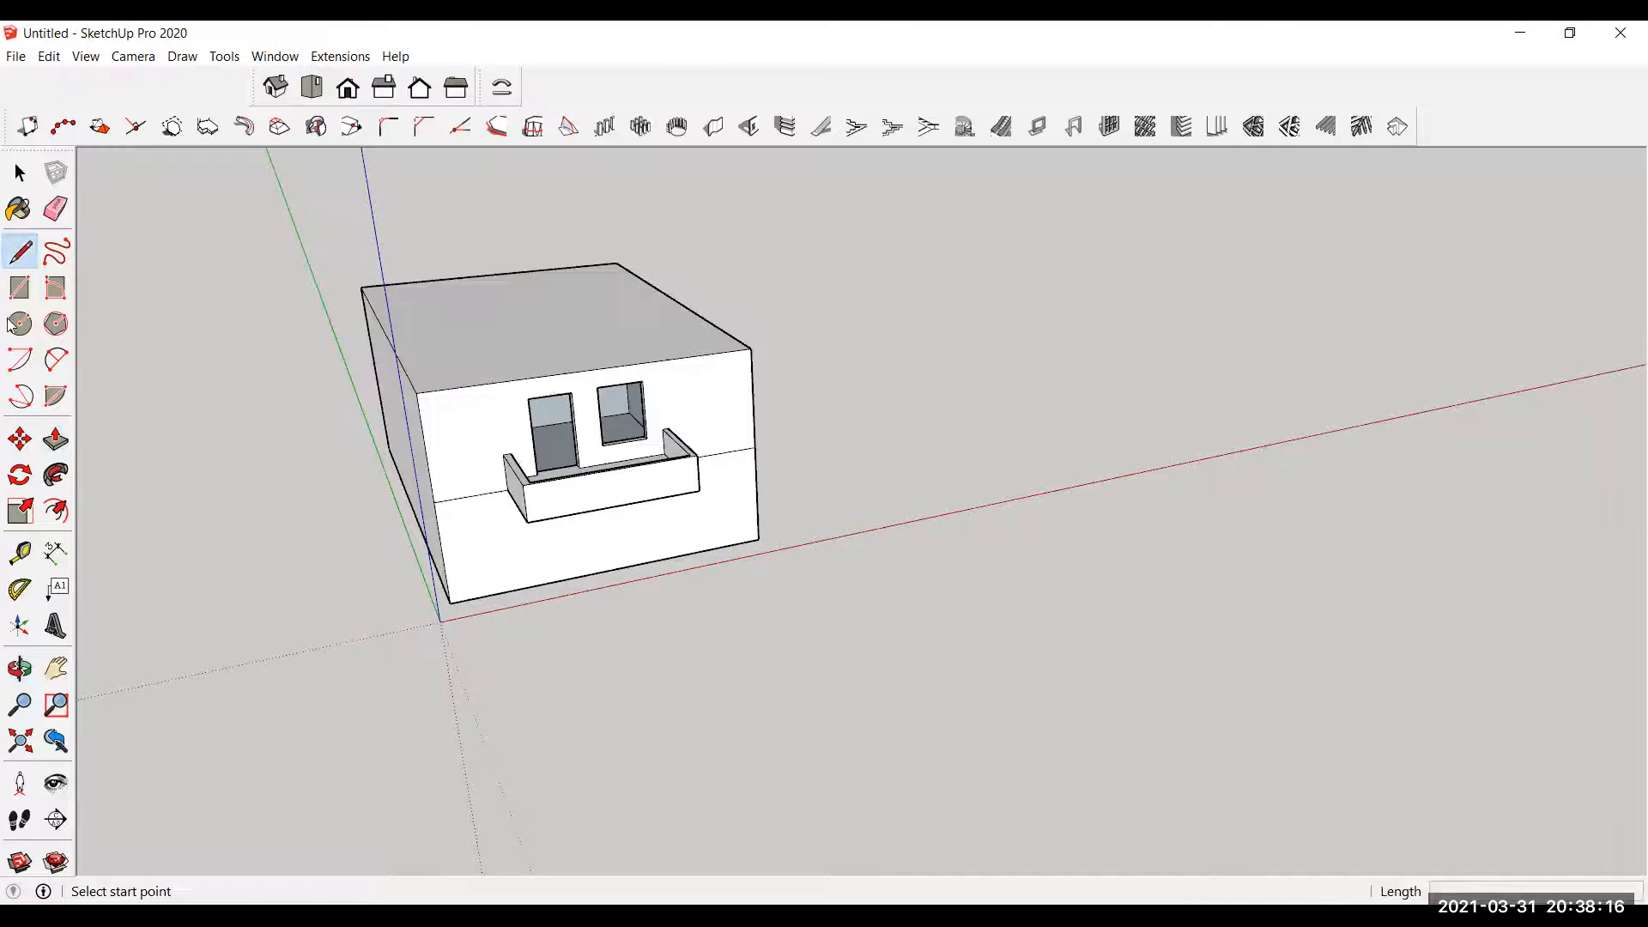
{"action": "left_click", "coordinate": [20, 288]}
{"action": "scroll", "coordinate": [429, 308], "scroll_direction": "up", "scroll_amount": 2}
{"action": "left_click", "coordinate": [388, 327]}
{"action": "left_click", "coordinate": [504, 352]}
{"action": "key", "text": "p"}
{"action": "left_click", "coordinate": [489, 350]}
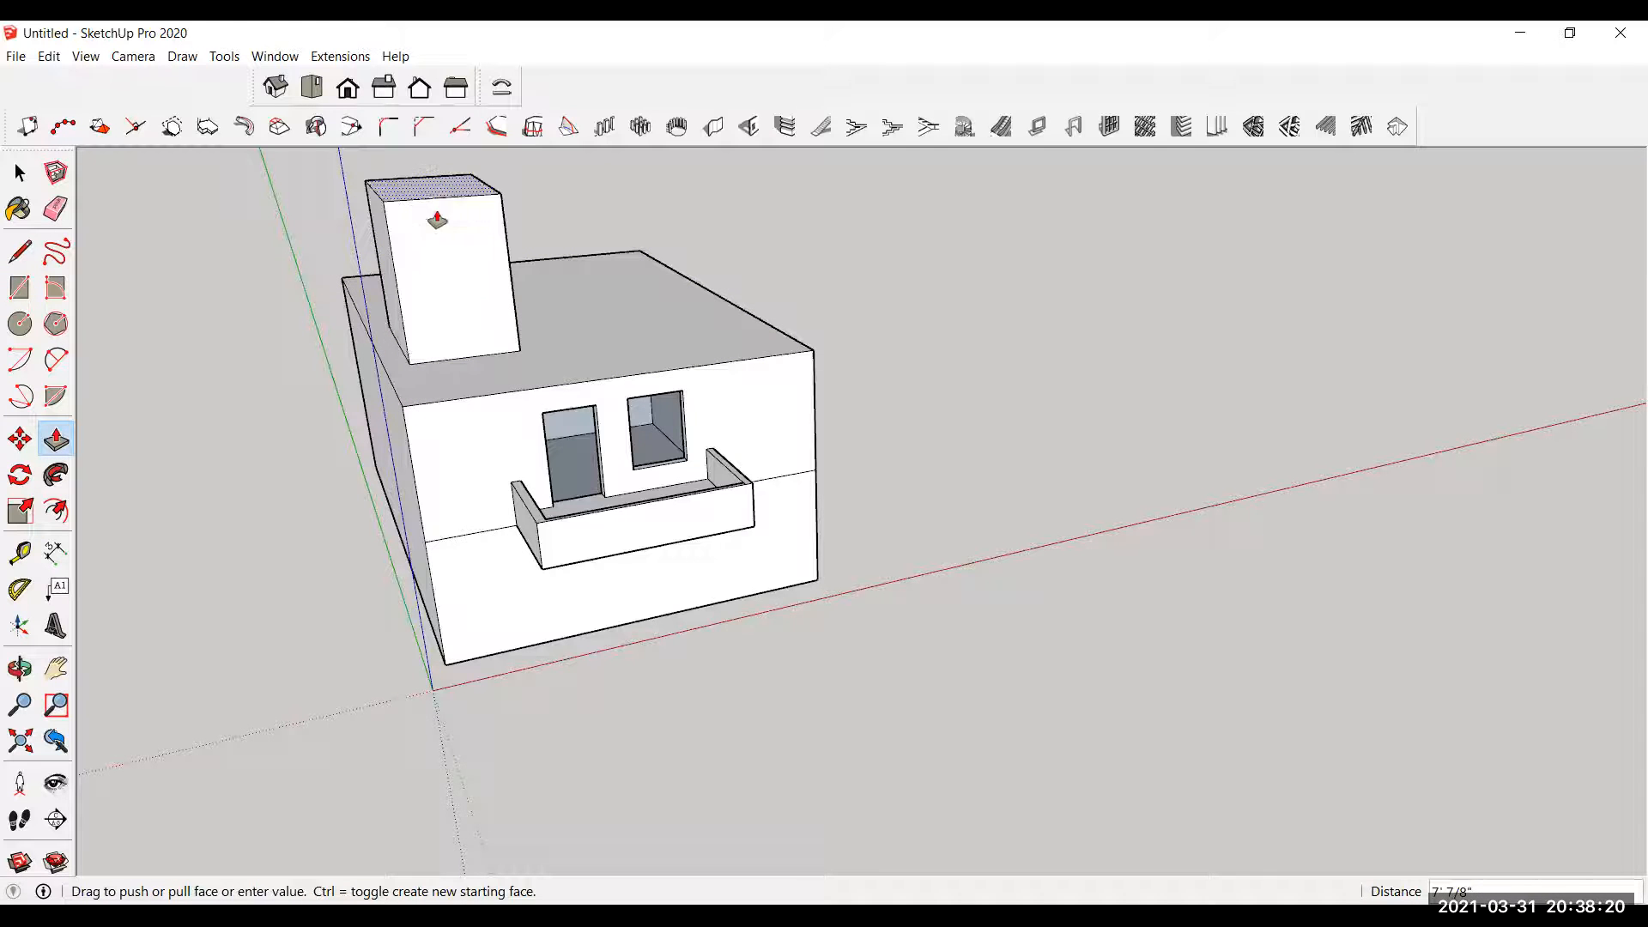
{"action": "left_click", "coordinate": [439, 225]}
Step: Draw a small upright rectangle near the upper corner of the rooftop box's front face
{"action": "middle_click_drag", "start_coordinate": [399, 301], "coordinate": [526, 269]}
{"action": "scroll", "coordinate": [427, 317], "scroll_direction": "up", "scroll_amount": 2}
{"action": "middle_click_drag", "start_coordinate": [426, 317], "coordinate": [791, 320]}
{"action": "scroll", "coordinate": [292, 455], "scroll_direction": "up", "scroll_amount": 2}
{"action": "scroll", "coordinate": [292, 455], "scroll_direction": "down", "scroll_amount": 1}
{"action": "middle_click_drag", "start_coordinate": [316, 383], "coordinate": [185, 378]}
{"action": "left_click", "coordinate": [19, 288]}
{"action": "scroll", "coordinate": [450, 322], "scroll_direction": "up", "scroll_amount": 3}
{"action": "left_click", "coordinate": [387, 291]}
{"action": "scroll", "coordinate": [423, 324], "scroll_direction": "up", "scroll_amount": 3}
{"action": "left_click", "coordinate": [398, 291]}
Step: Select the small rectangle with its edges and make it a component
{"action": "left_click", "coordinate": [17, 173]}
{"action": "double_click", "coordinate": [370, 264]}
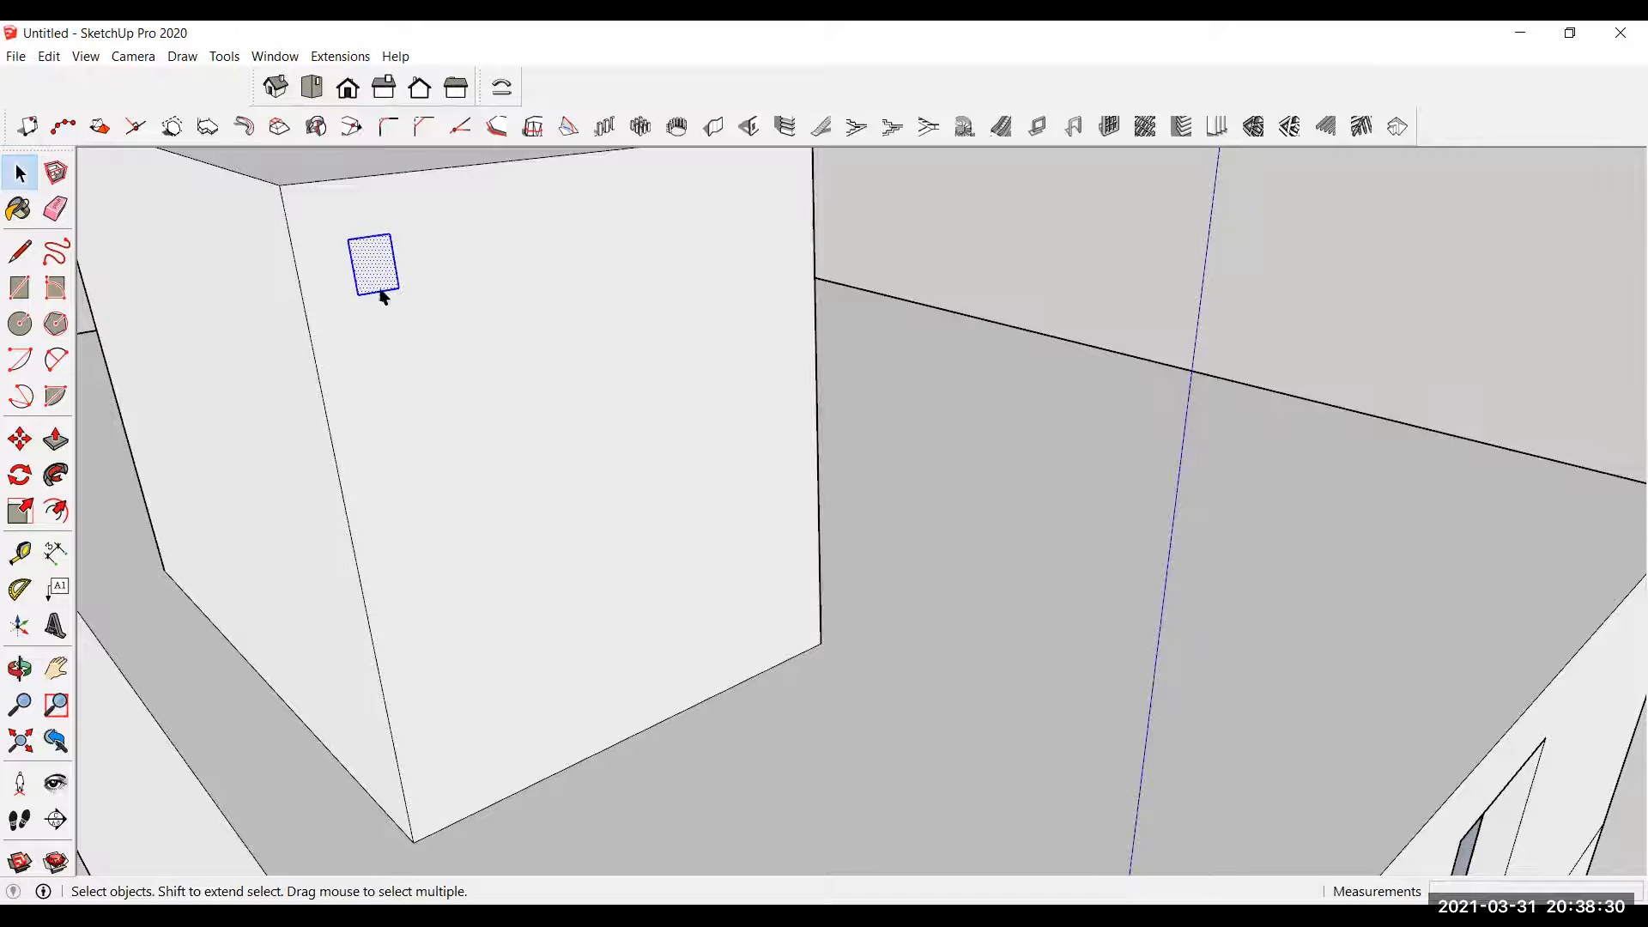
{"action": "right_click", "coordinate": [382, 269]}
{"action": "left_click", "coordinate": [459, 407]}
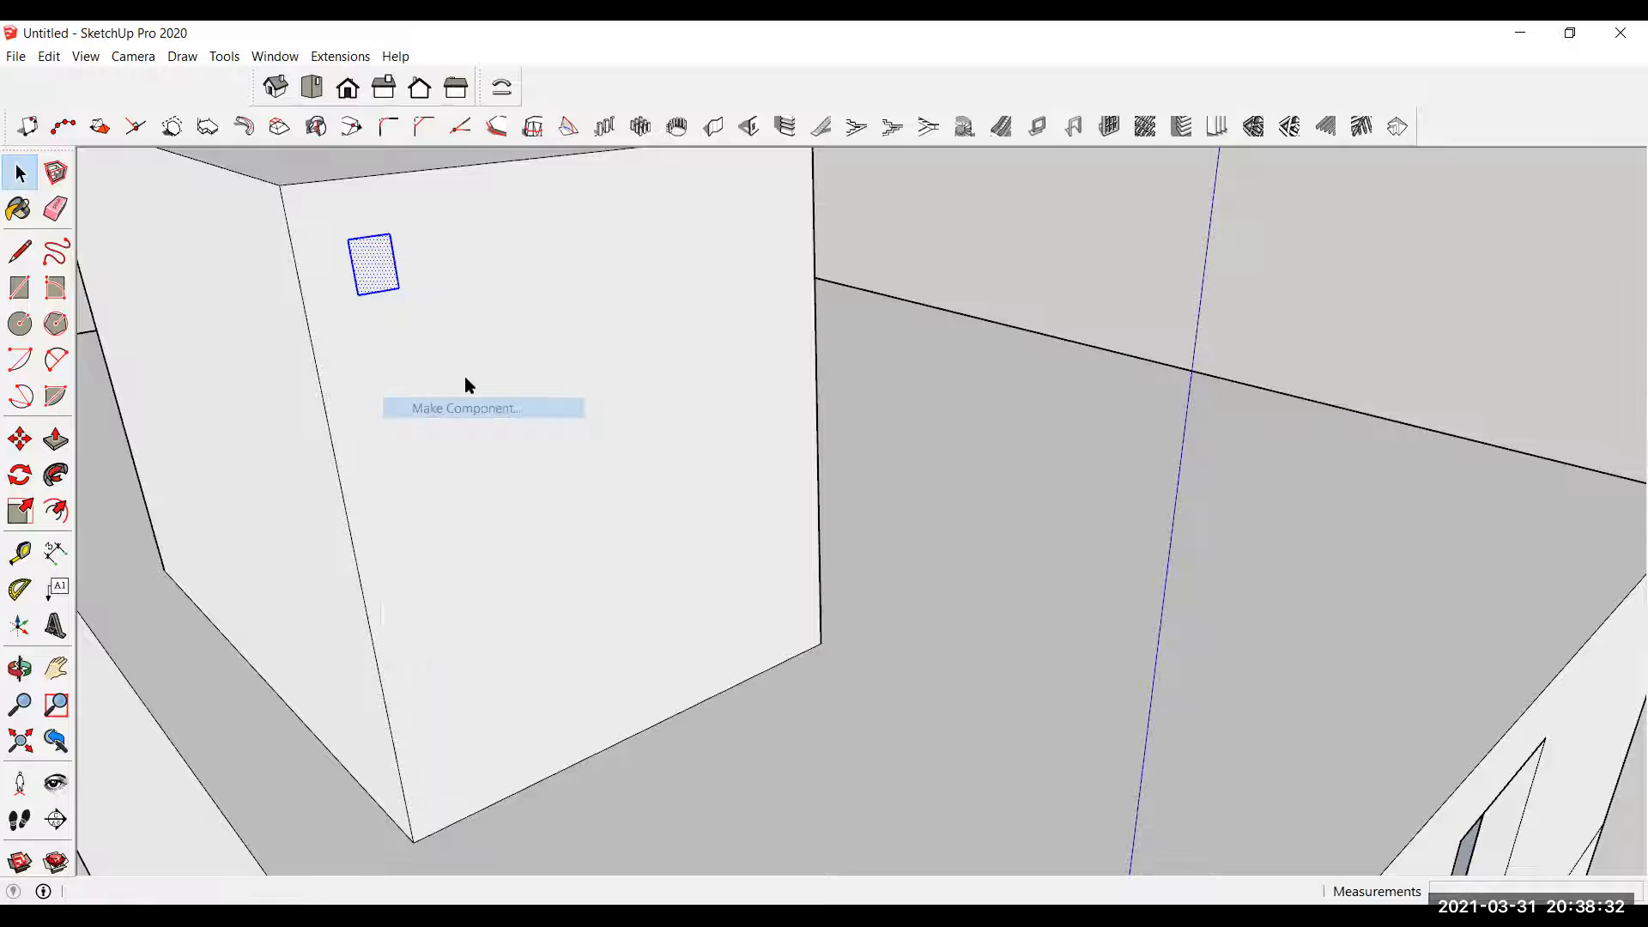
{"action": "left_click", "coordinate": [830, 694]}
Step: Copy the small rectangle component sideways along the wall and repeat the copy five times (5x) in a row
{"action": "key", "text": "m"}
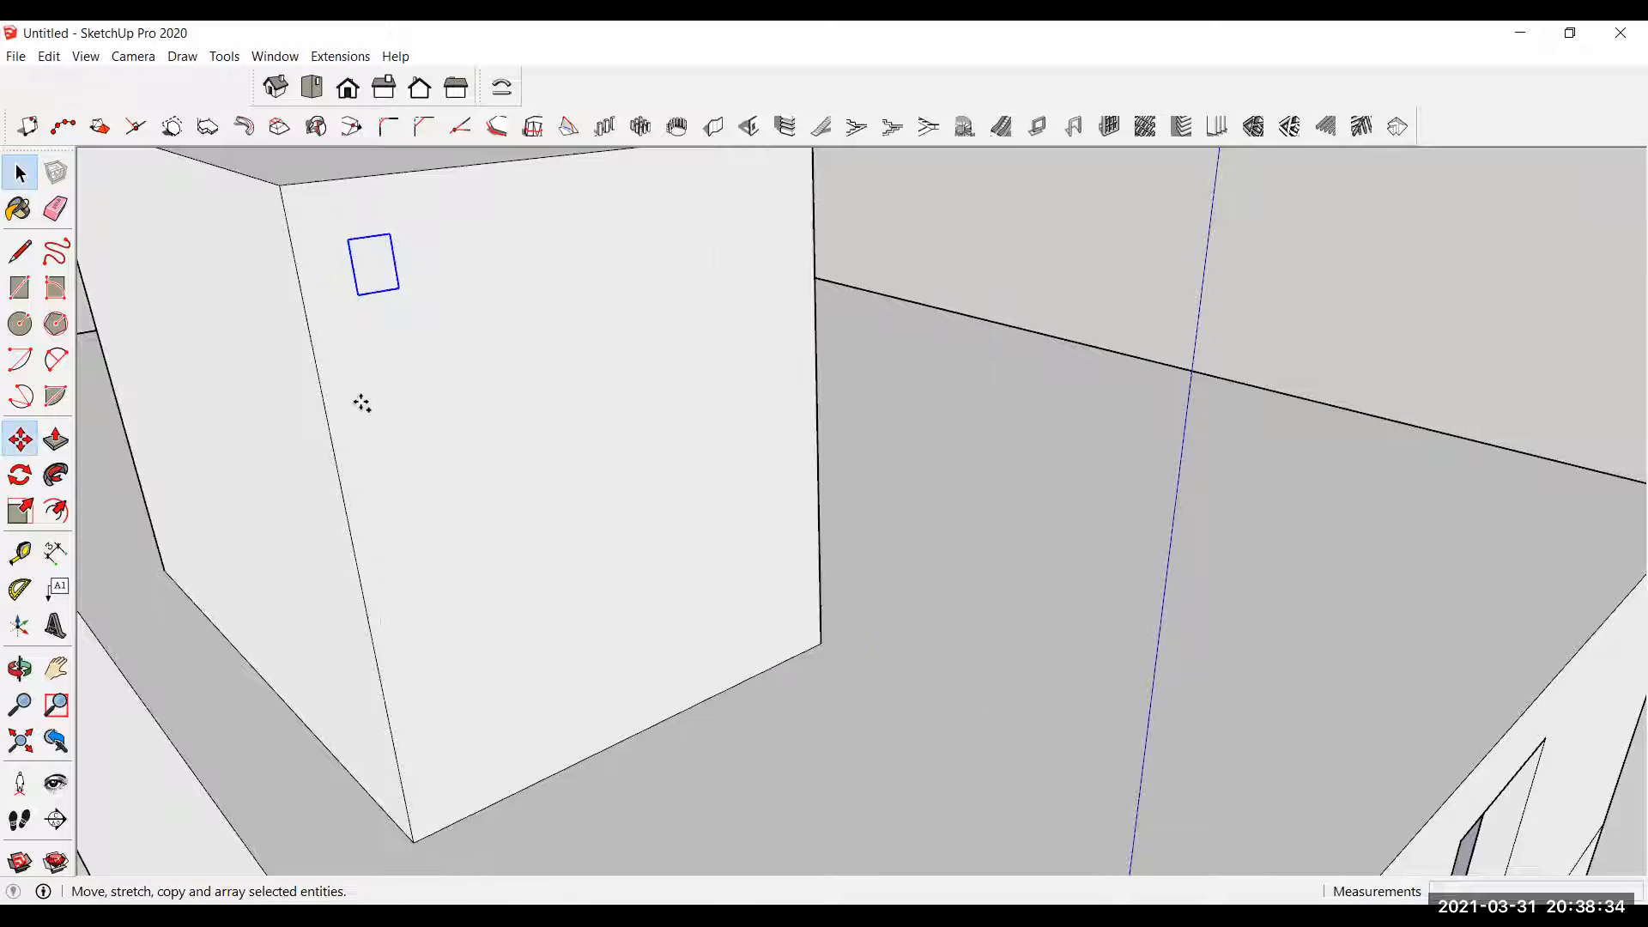
{"action": "left_click", "coordinate": [362, 397]}
{"action": "key", "text": "ctrl"}
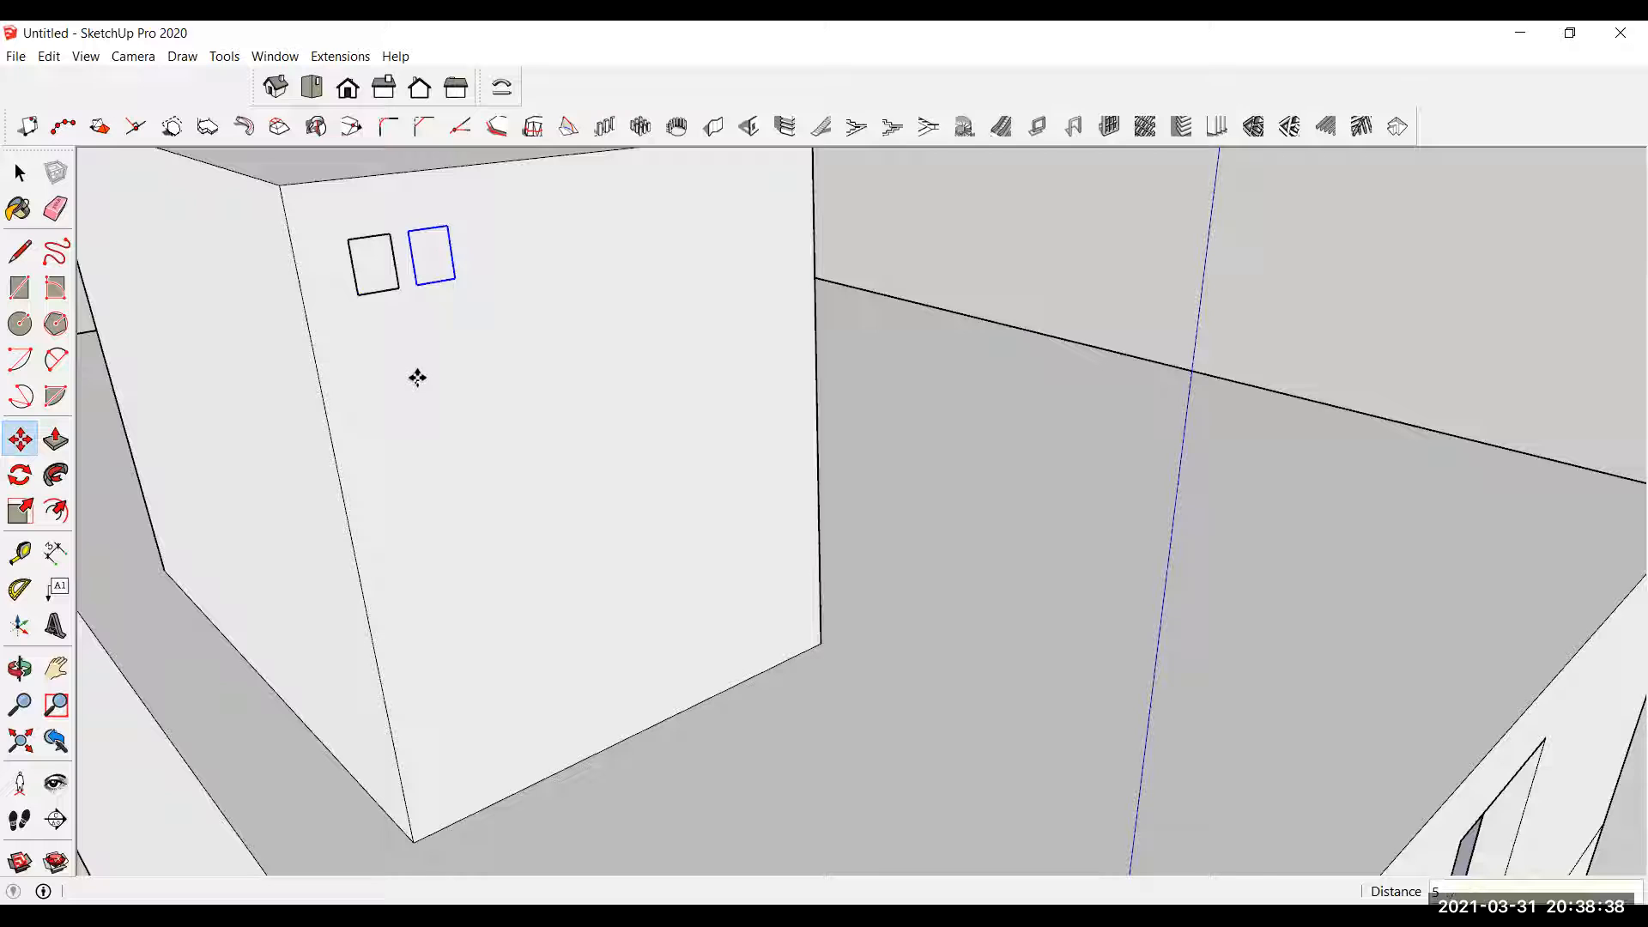
{"action": "key", "text": "space"}
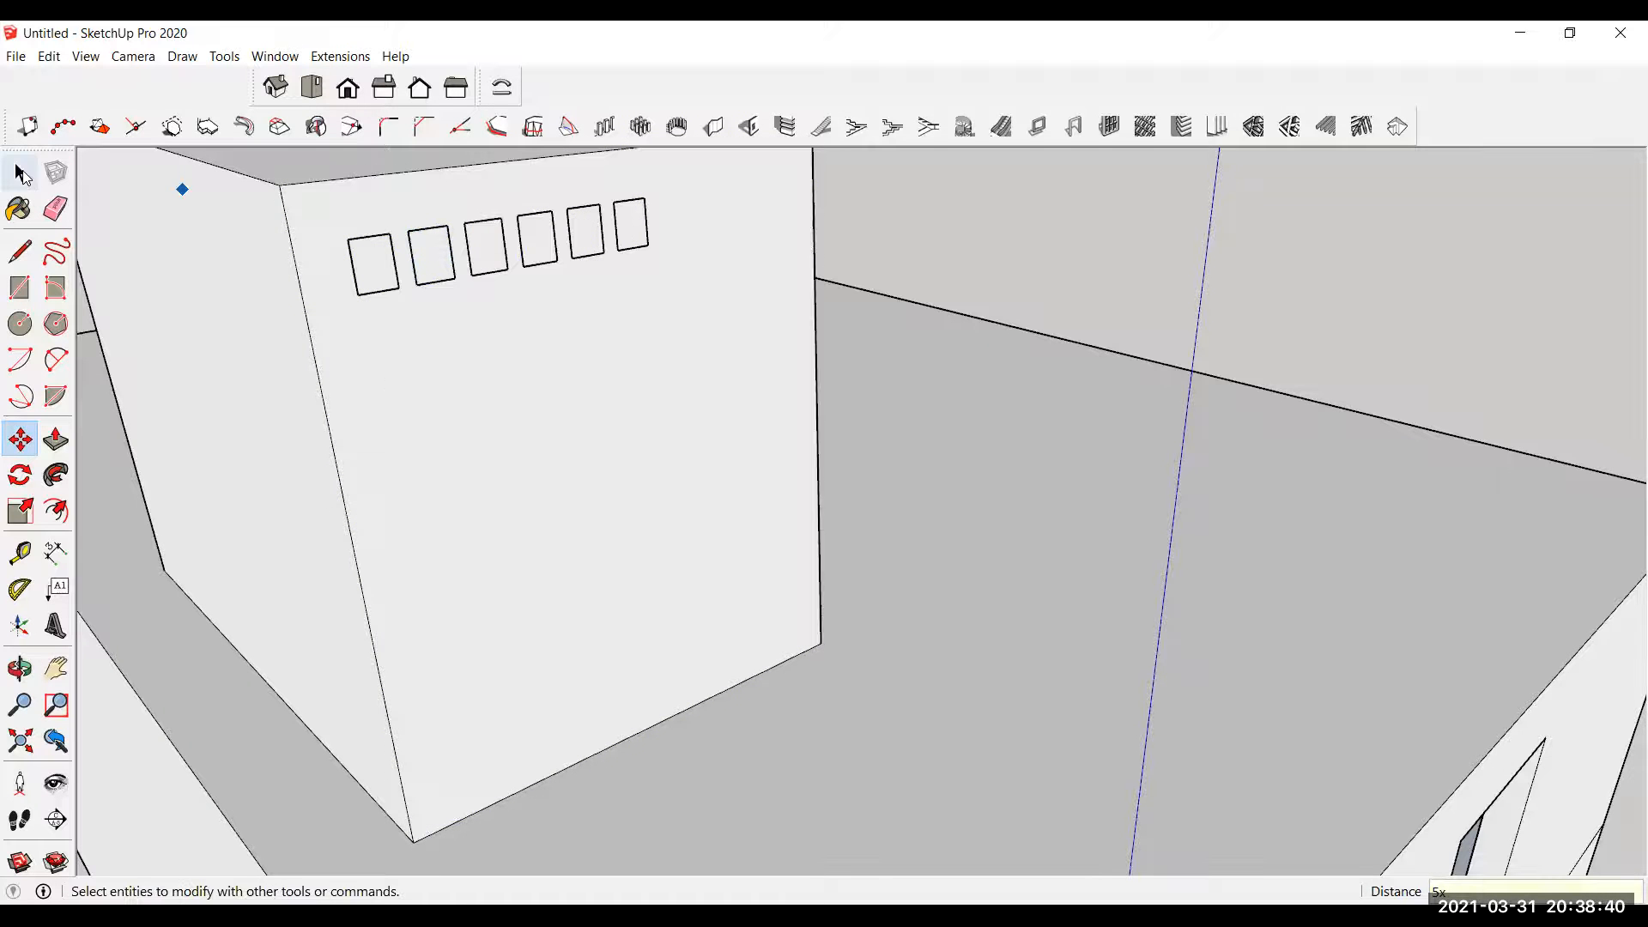
Step: Open the first rectangle component for editing and pull its face out about 3' to turn the row into beams
{"action": "double_click", "coordinate": [386, 271]}
{"action": "left_click", "coordinate": [386, 271]}
{"action": "scroll", "coordinate": [386, 271], "scroll_direction": "down", "scroll_amount": 4}
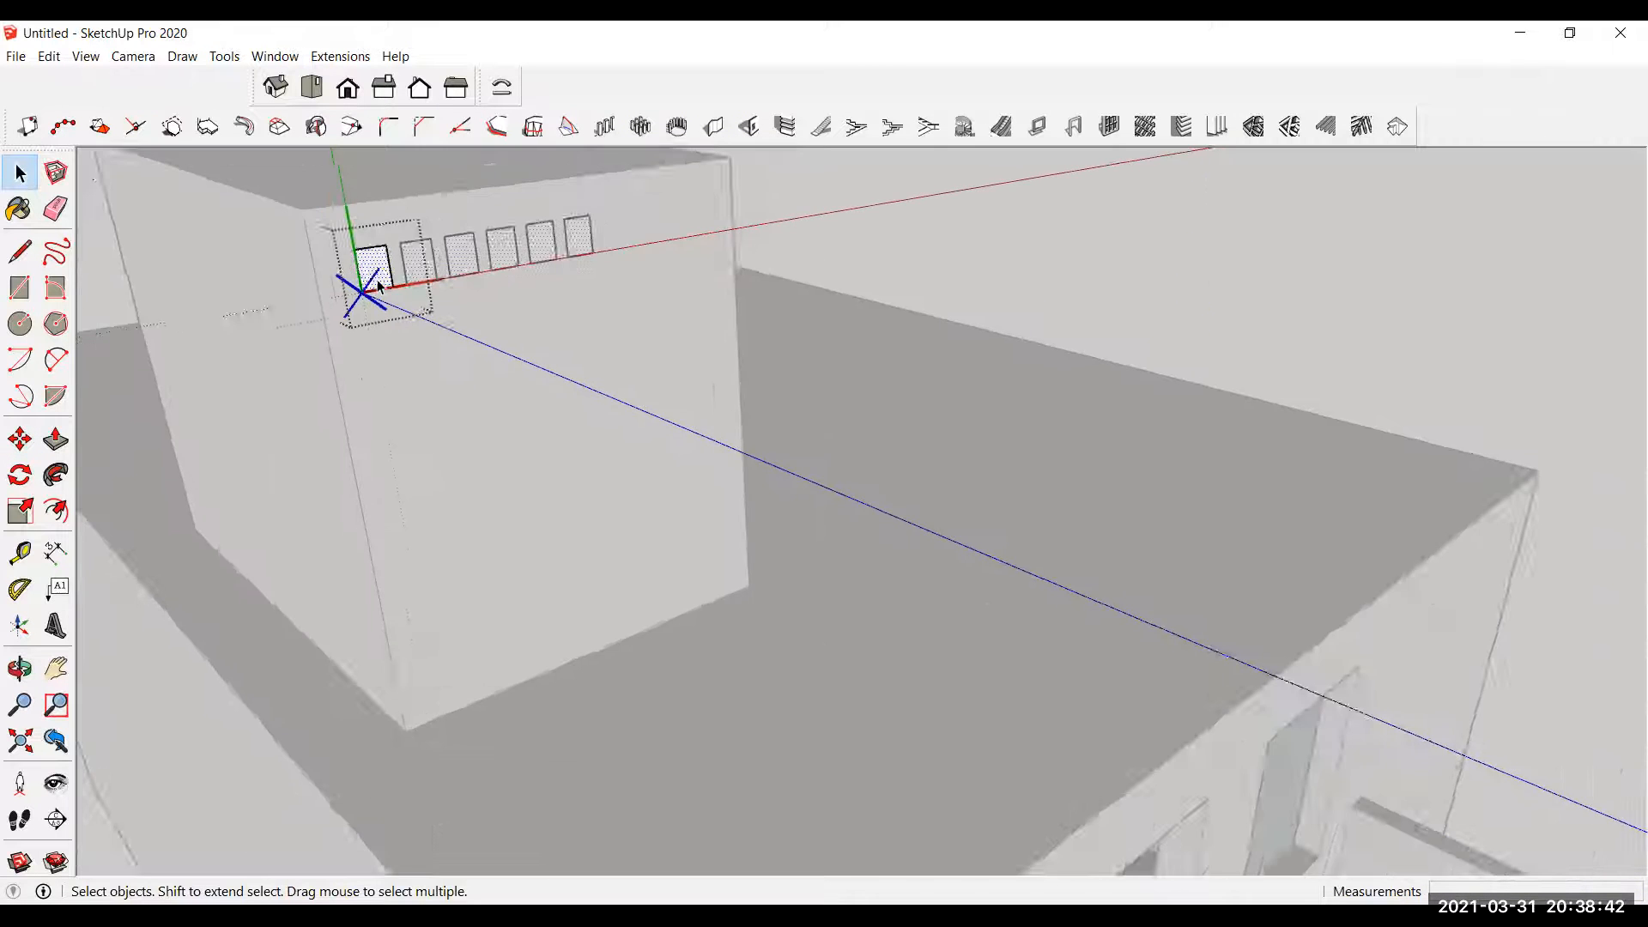
{"action": "middle_click_drag", "start_coordinate": [397, 307], "coordinate": [418, 297]}
{"action": "left_click", "coordinate": [55, 439]}
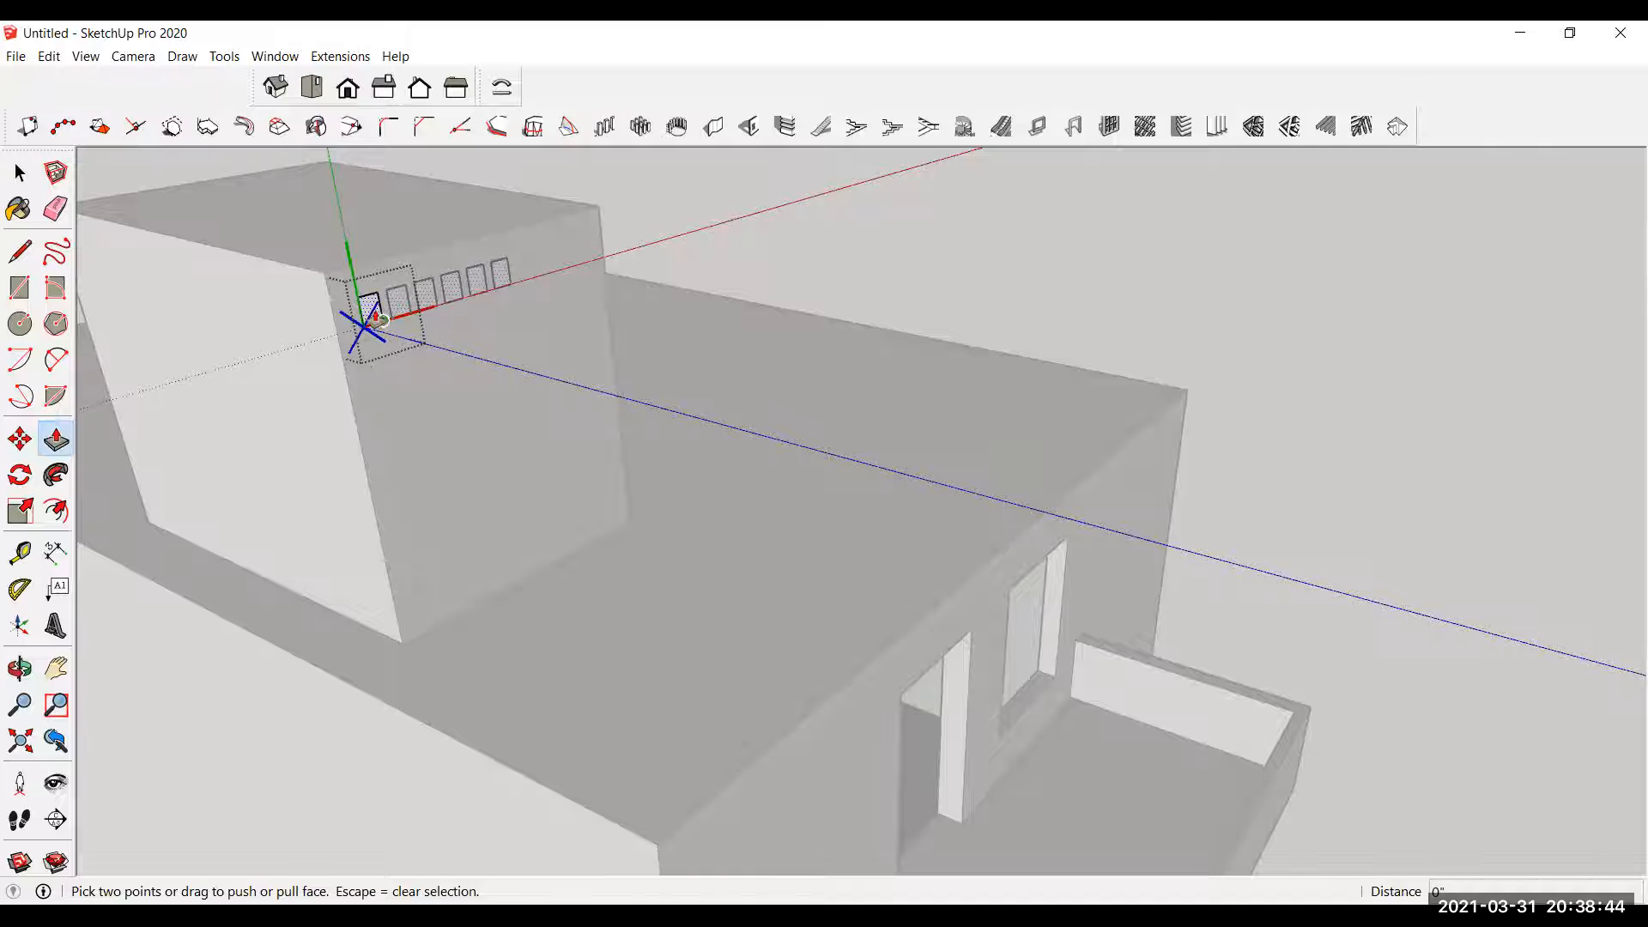
{"action": "left_click", "coordinate": [371, 311]}
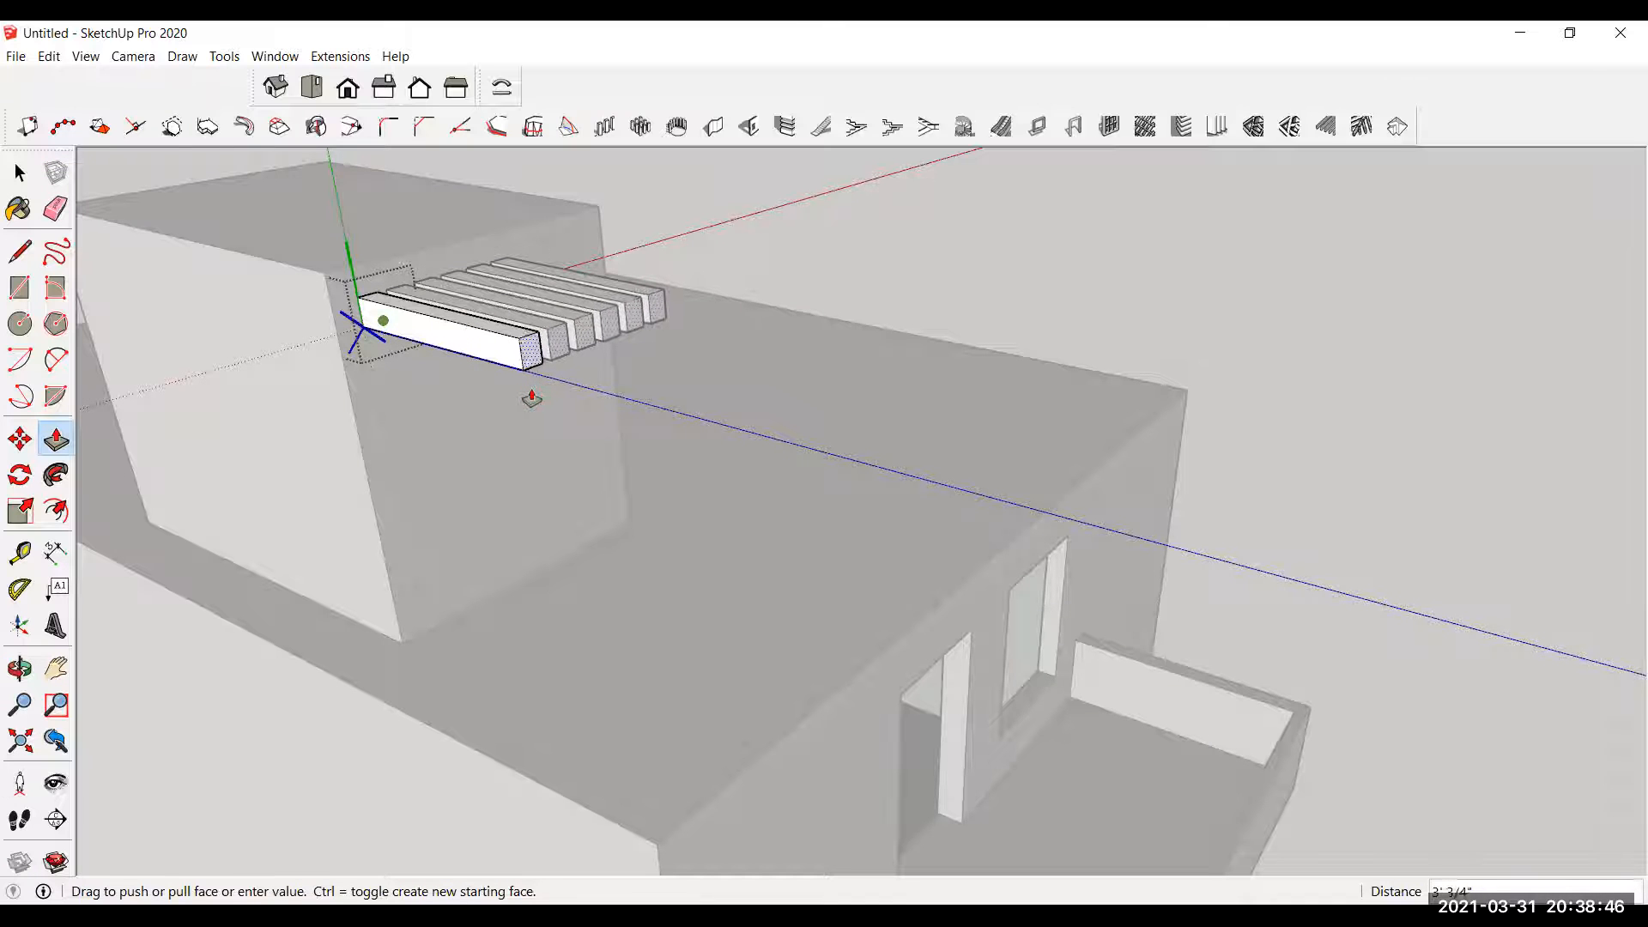
{"action": "left_click", "coordinate": [532, 397]}
Step: Draw a line across the underside of the first beam near its outer end
{"action": "scroll", "coordinate": [500, 401], "scroll_direction": "up", "scroll_amount": 4}
{"action": "middle_click_drag", "start_coordinate": [500, 444], "coordinate": [552, 288]}
{"action": "scroll", "coordinate": [574, 360], "scroll_direction": "down", "scroll_amount": 4}
{"action": "scroll", "coordinate": [568, 262], "scroll_direction": "up", "scroll_amount": 5}
{"action": "key", "text": "l"}
{"action": "scroll", "coordinate": [615, 370], "scroll_direction": "up", "scroll_amount": 2}
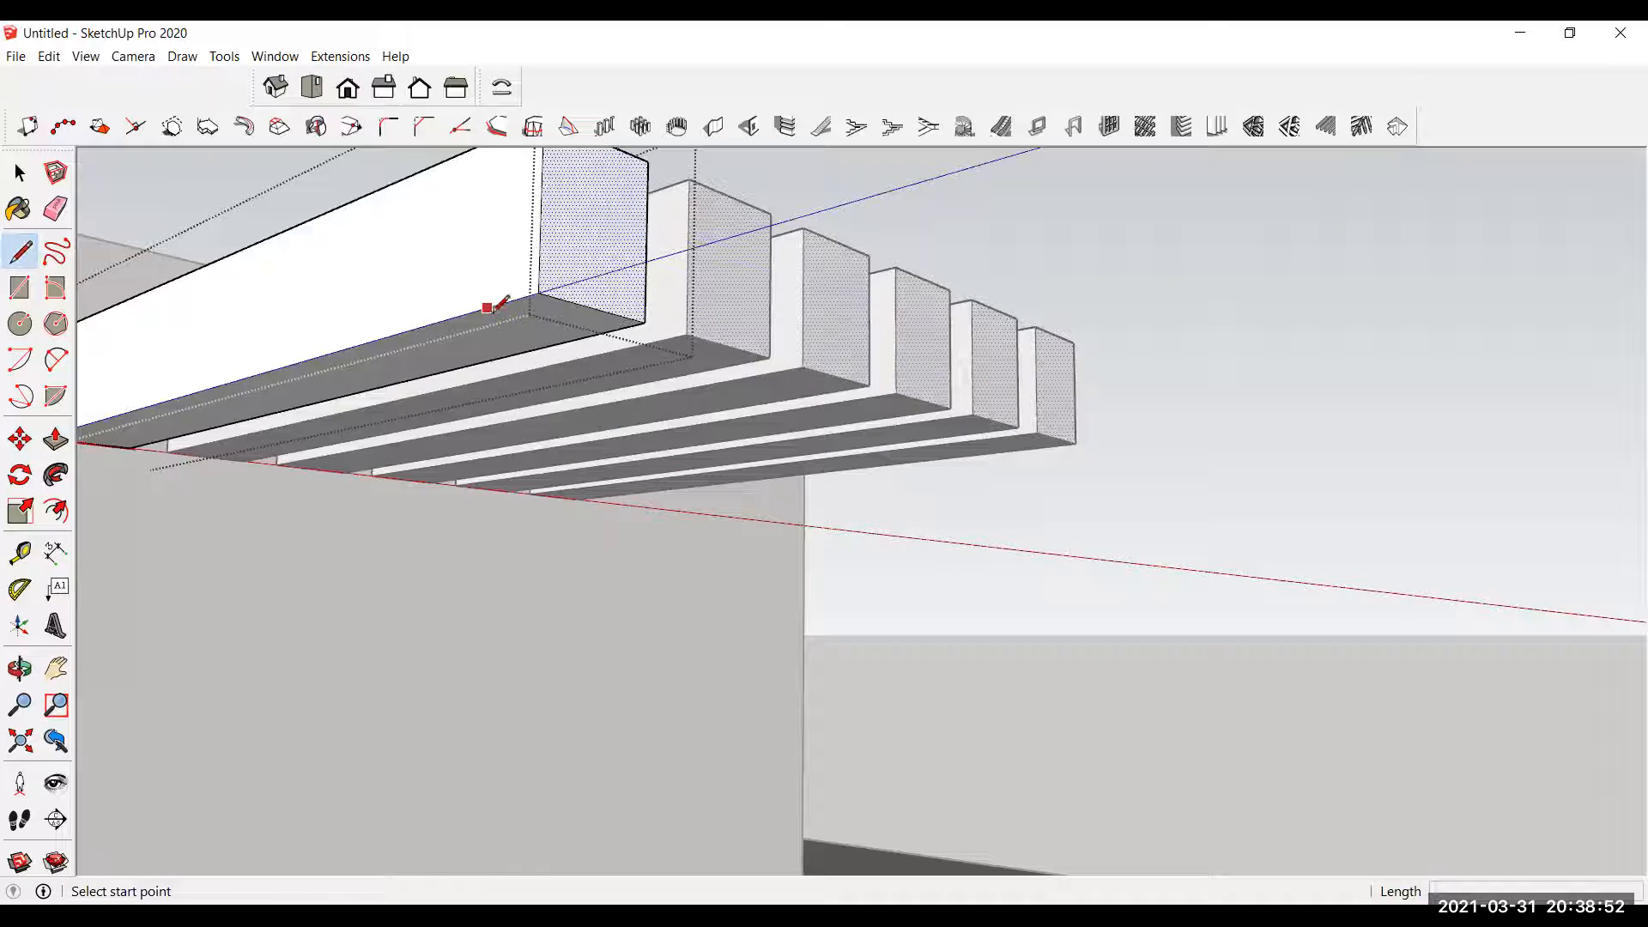
Step: Pull the beam's outer underside section down to the roof to form vertical fins, and leave the component
{"action": "key", "text": "p"}
{"action": "left_click", "coordinate": [586, 317]}
{"action": "key", "text": "Escape"}
{"action": "left_click", "coordinate": [572, 326]}
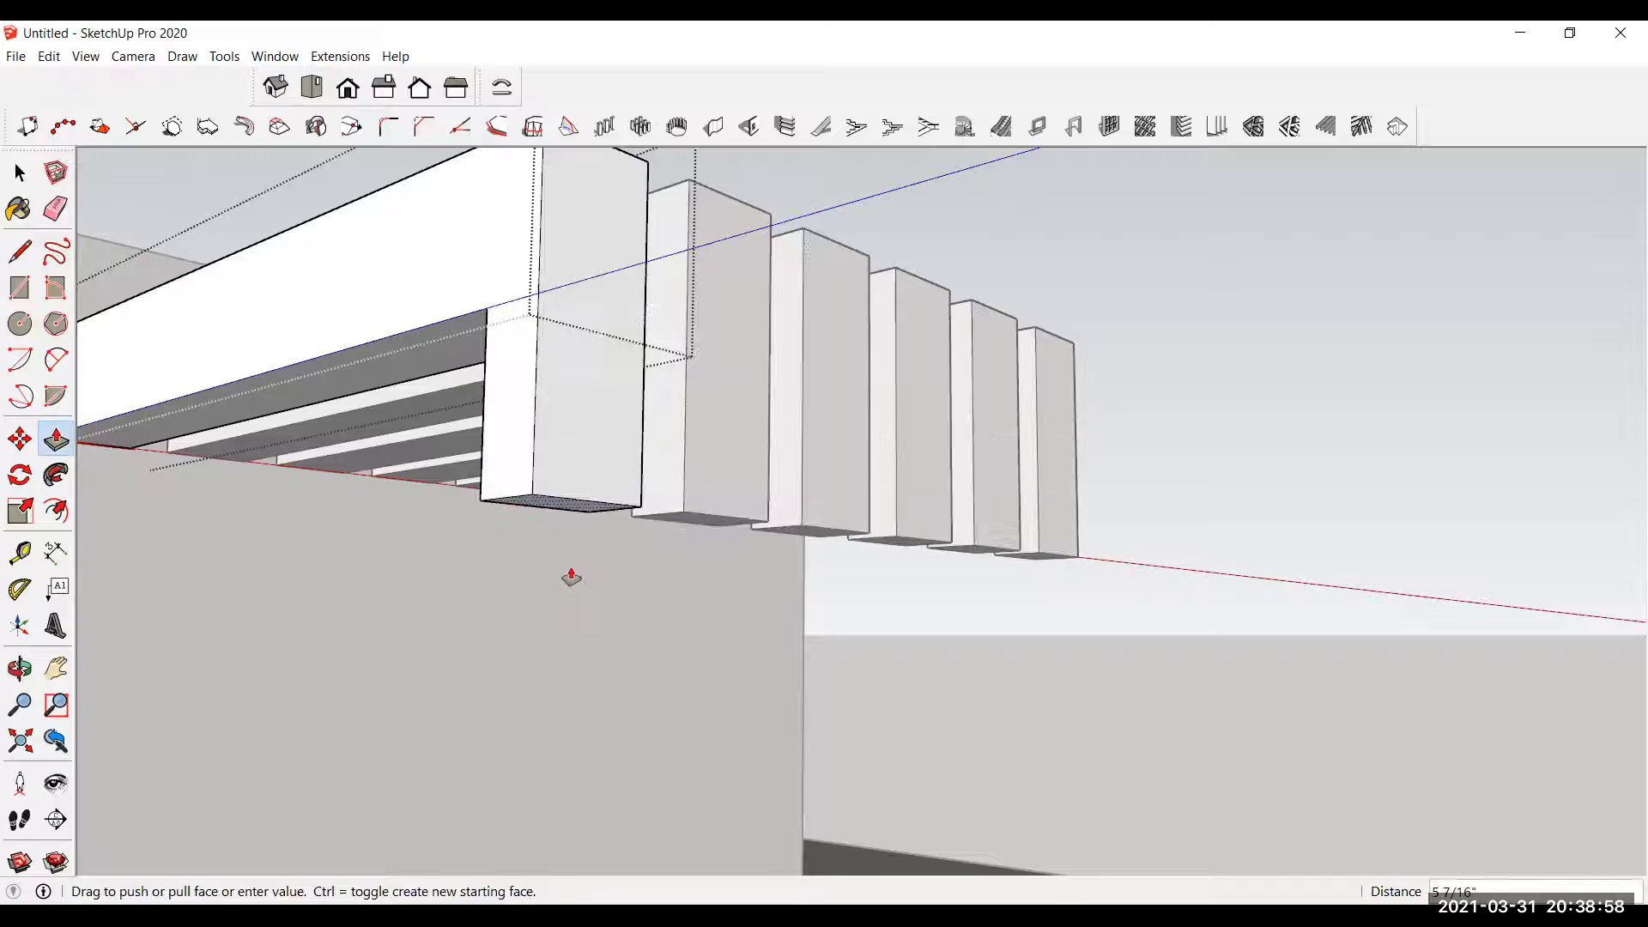
{"action": "scroll", "coordinate": [523, 353], "scroll_direction": "down", "scroll_amount": 3}
{"action": "middle_click_drag", "start_coordinate": [513, 343], "coordinate": [552, 578]}
{"action": "scroll", "coordinate": [536, 418], "scroll_direction": "down", "scroll_amount": 4}
{"action": "left_click", "coordinate": [491, 781]}
{"action": "left_click", "coordinate": [19, 173]}
{"action": "left_click", "coordinate": [249, 199]}
Step: Draw a door rectangle on the rooftop box's side wall, starting at the roof, and push it inward
{"action": "scroll", "coordinate": [553, 417], "scroll_direction": "down", "scroll_amount": 4}
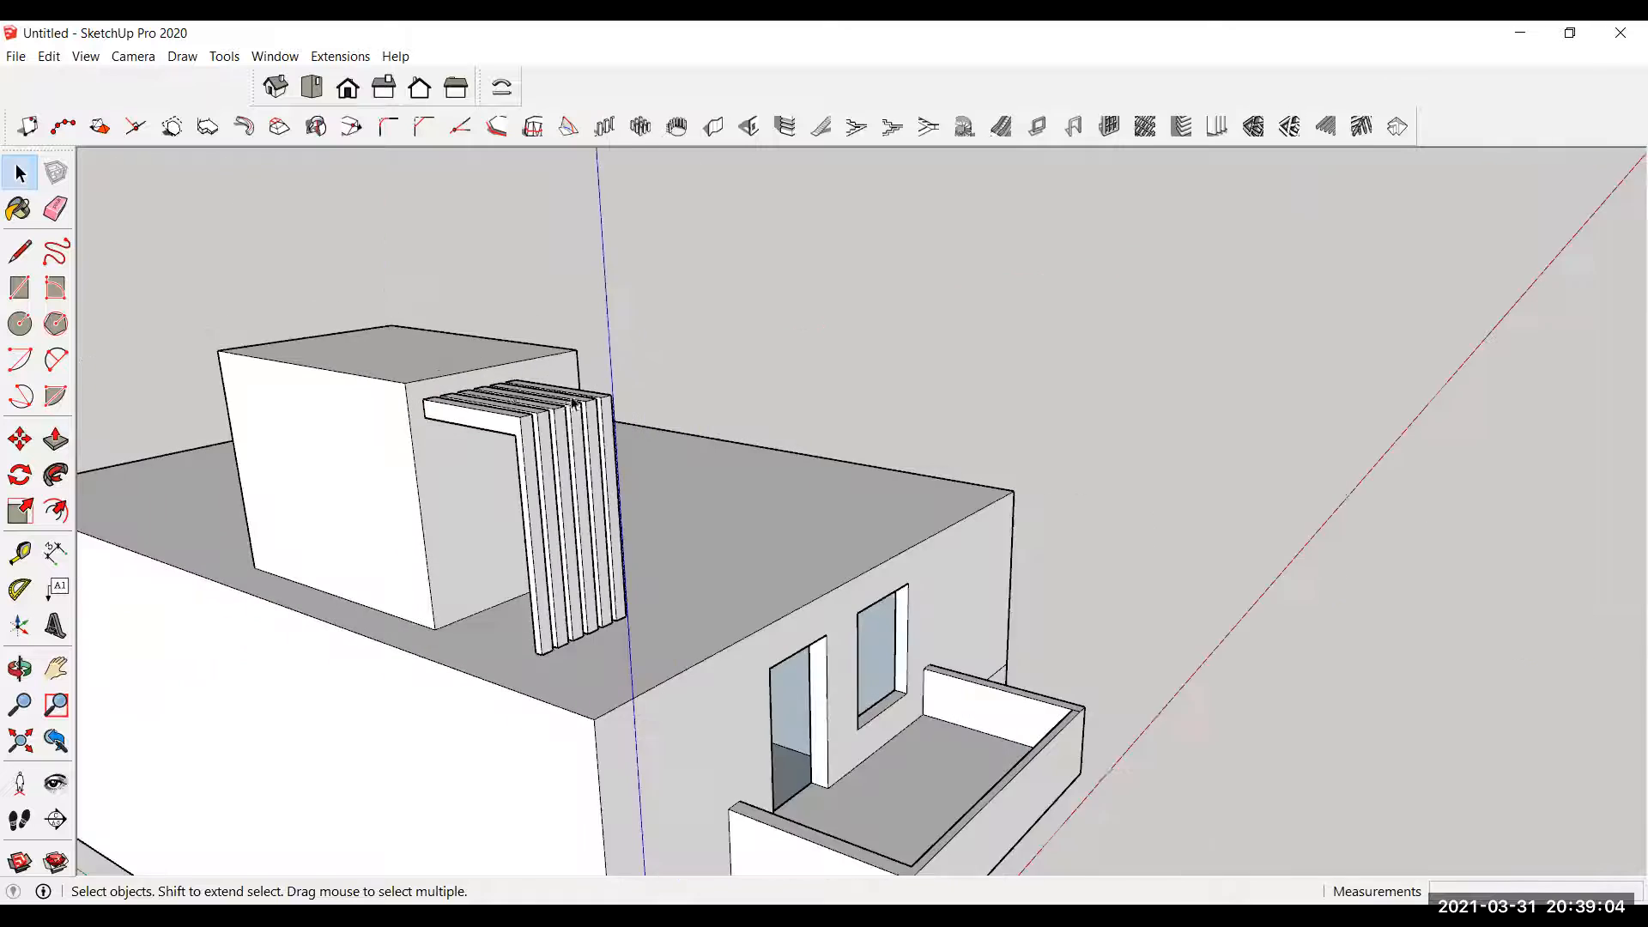
{"action": "middle_click_drag", "start_coordinate": [554, 416], "coordinate": [773, 412]}
{"action": "scroll", "coordinate": [352, 360], "scroll_direction": "down", "scroll_amount": 3}
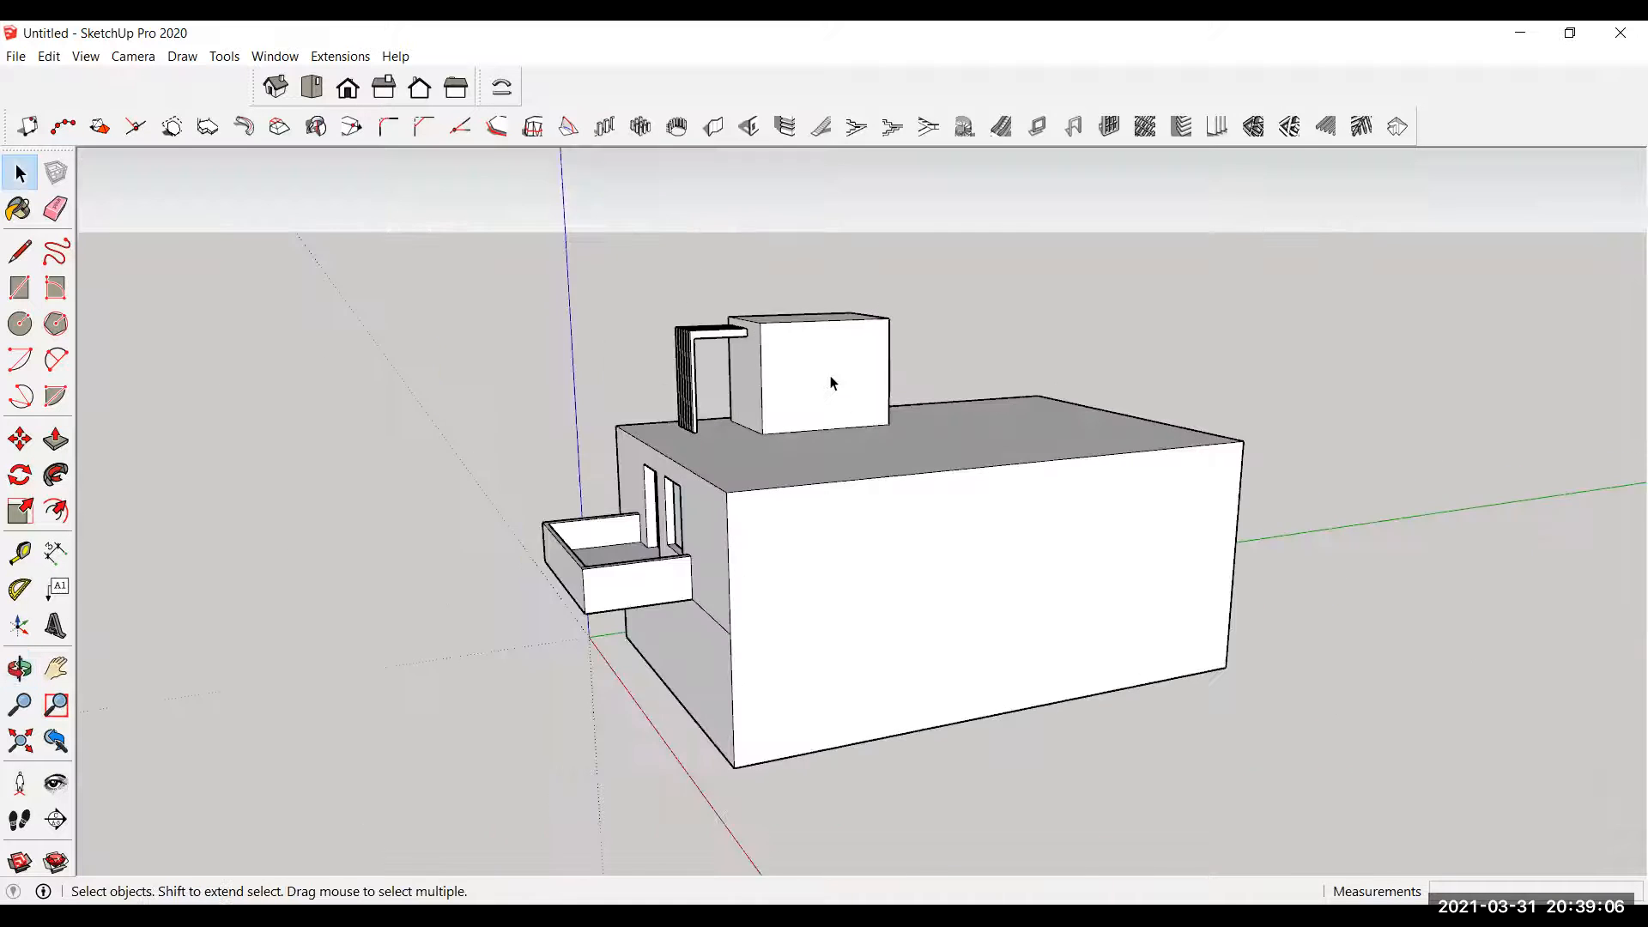
{"action": "scroll", "coordinate": [772, 412], "scroll_direction": "up", "scroll_amount": 3}
{"action": "left_click", "coordinate": [20, 287]}
{"action": "left_click", "coordinate": [708, 478]}
{"action": "left_click", "coordinate": [779, 353]}
{"action": "left_click", "coordinate": [56, 439]}
{"action": "left_click", "coordinate": [757, 463]}
{"action": "left_click", "coordinate": [750, 460]}
Step: Offset the main roof's outline inward about 3 9/16" to create a narrow border
{"action": "middle_click_drag", "start_coordinate": [750, 460], "coordinate": [808, 330]}
{"action": "scroll", "coordinate": [808, 331], "scroll_direction": "down", "scroll_amount": 3}
{"action": "middle_click_drag", "start_coordinate": [784, 430], "coordinate": [844, 538]}
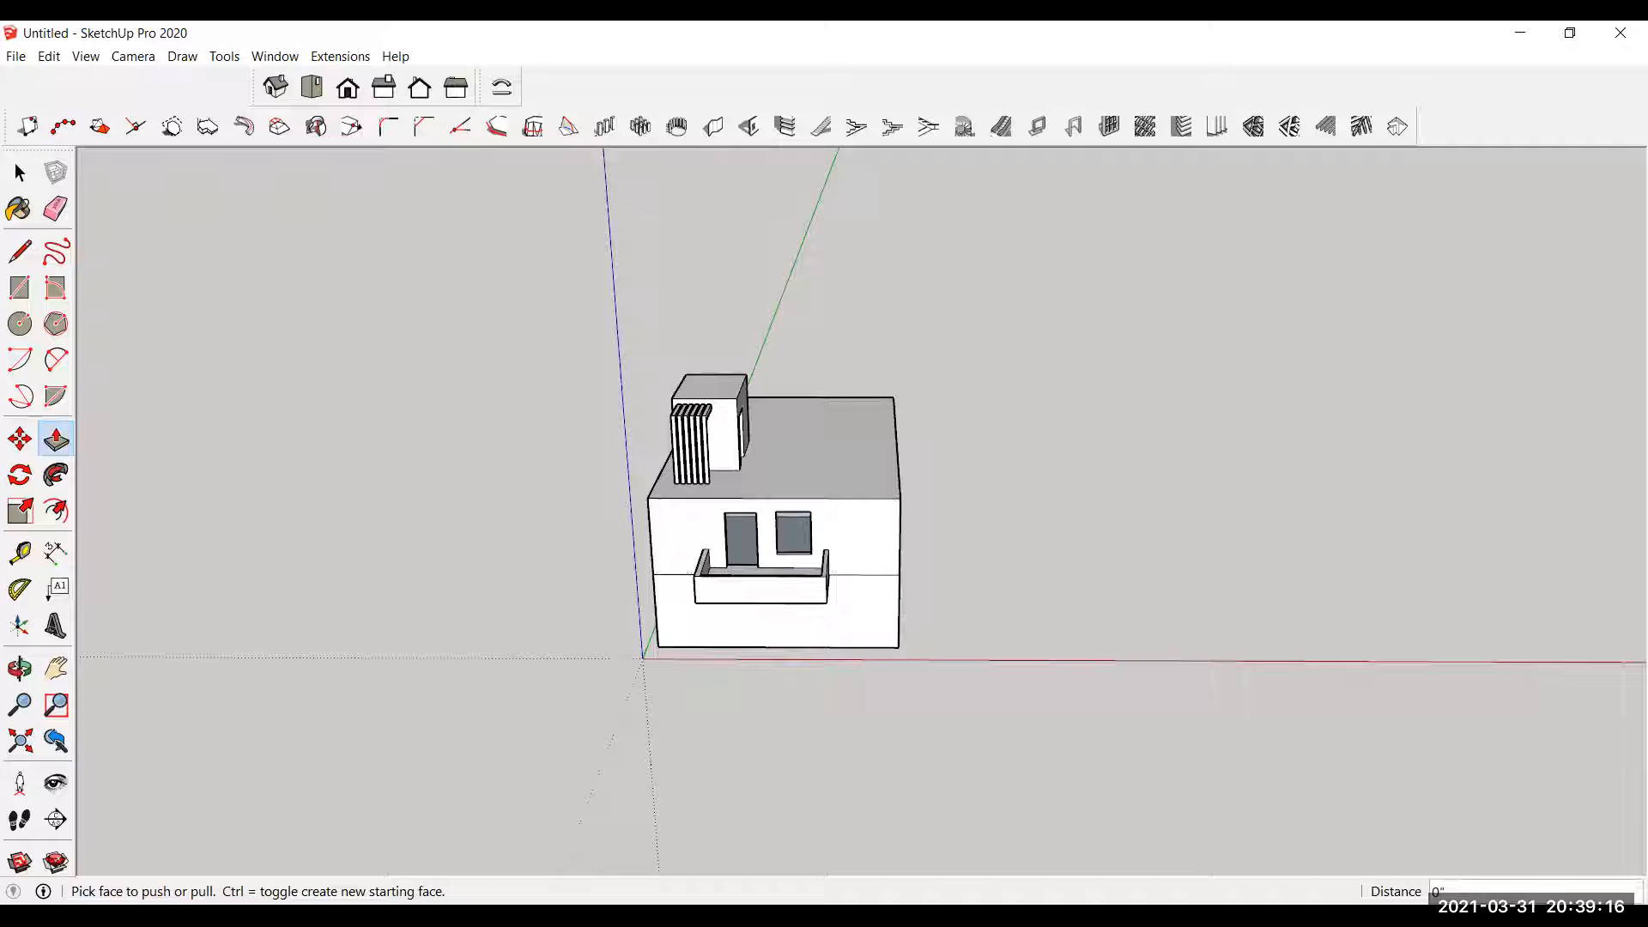
{"action": "left_click", "coordinate": [55, 511]}
{"action": "scroll", "coordinate": [824, 482], "scroll_direction": "up", "scroll_amount": 2}
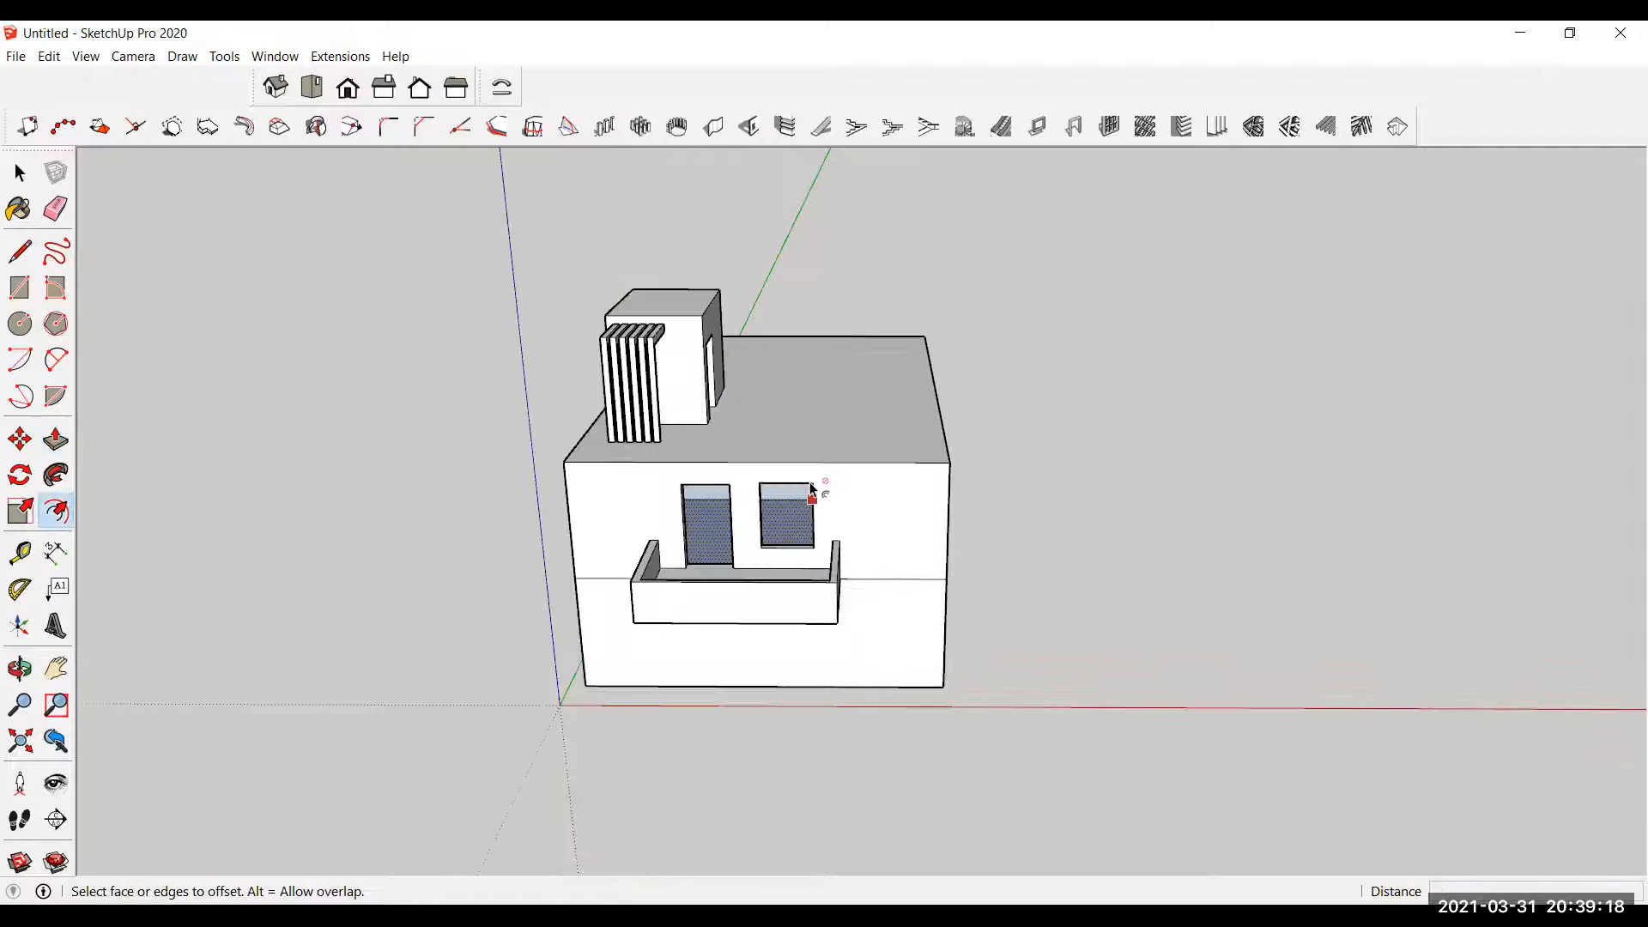
{"action": "left_click", "coordinate": [839, 460]}
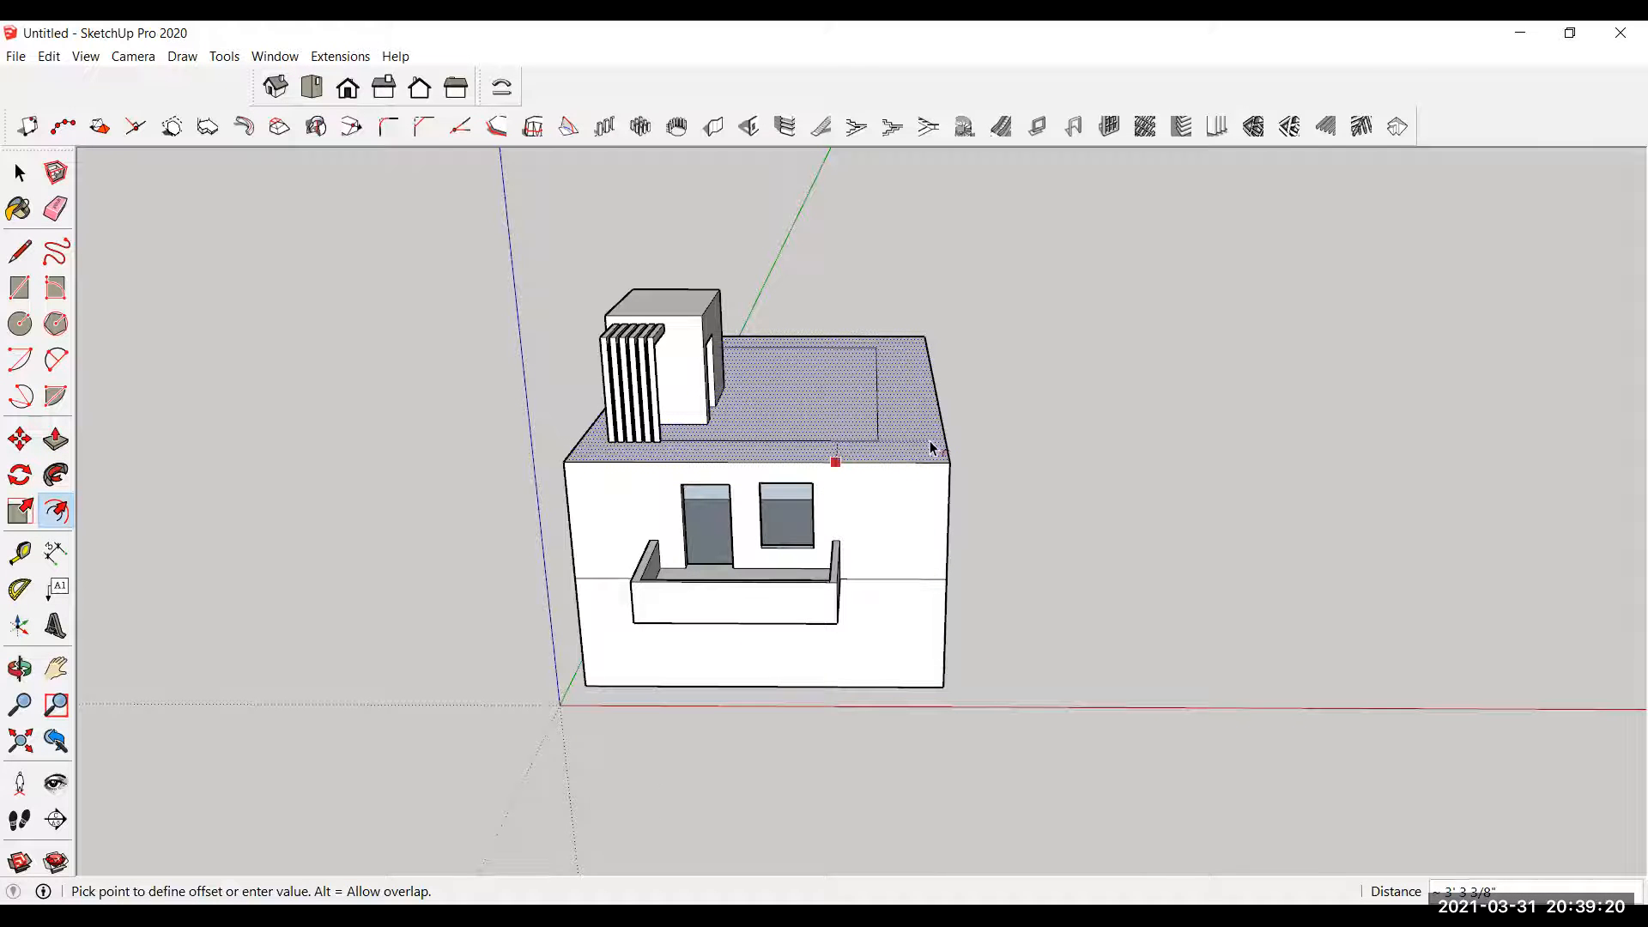
{"action": "scroll", "coordinate": [953, 472], "scroll_direction": "up", "scroll_amount": 3}
{"action": "scroll", "coordinate": [974, 485], "scroll_direction": "down", "scroll_amount": 2}
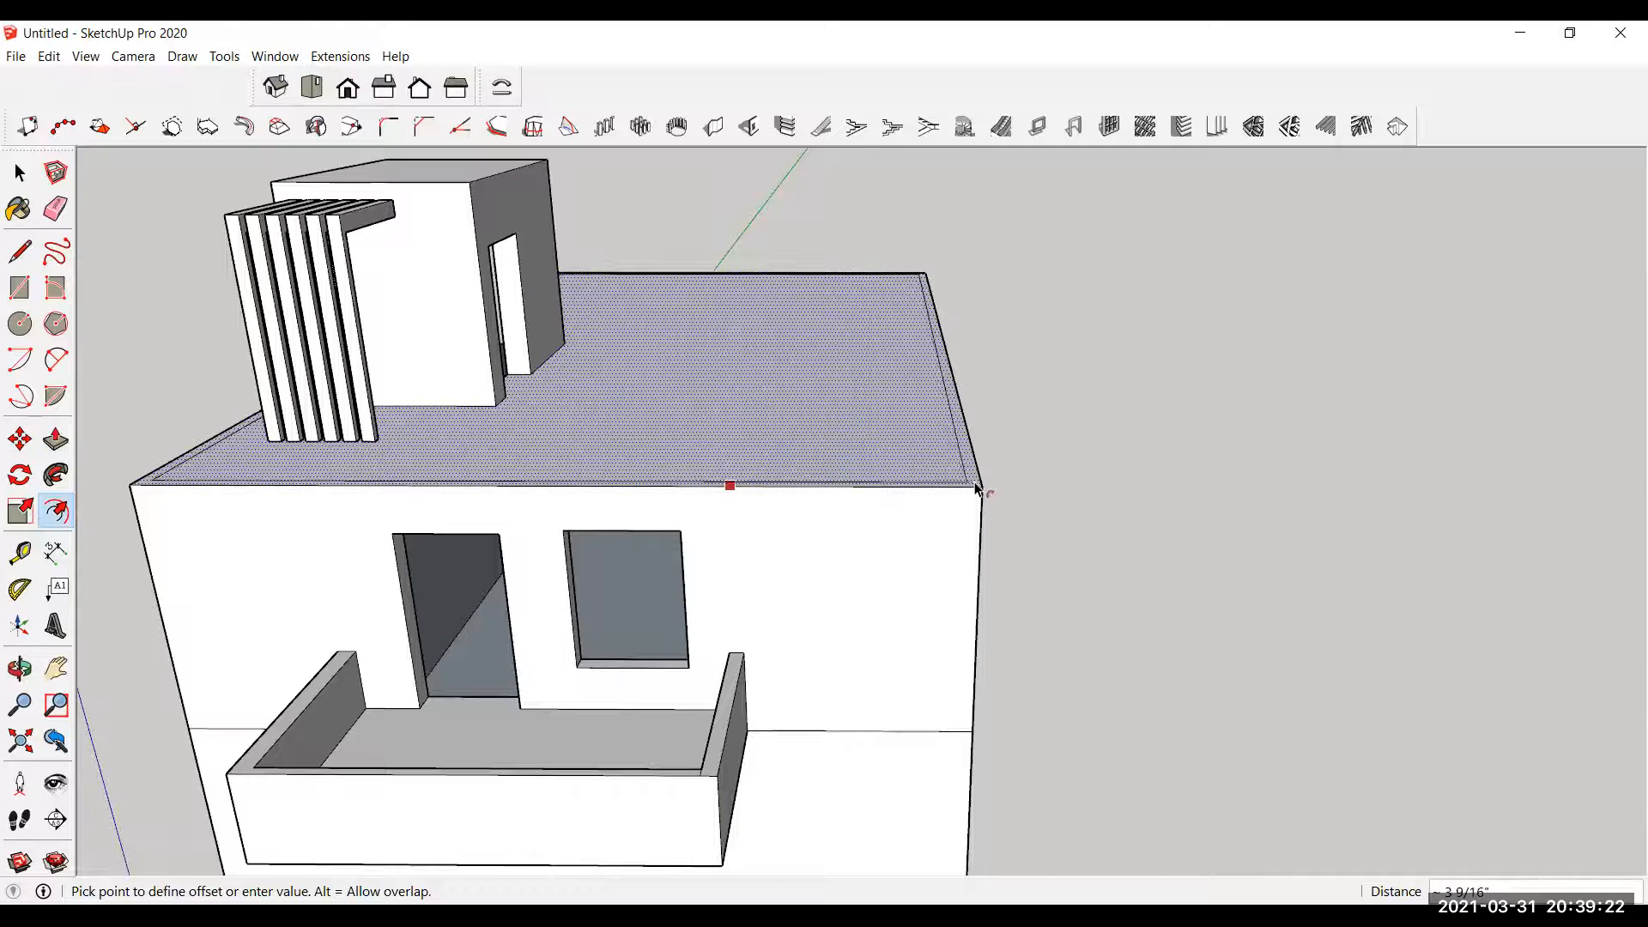
{"action": "middle_click_drag", "start_coordinate": [699, 408], "coordinate": [738, 463]}
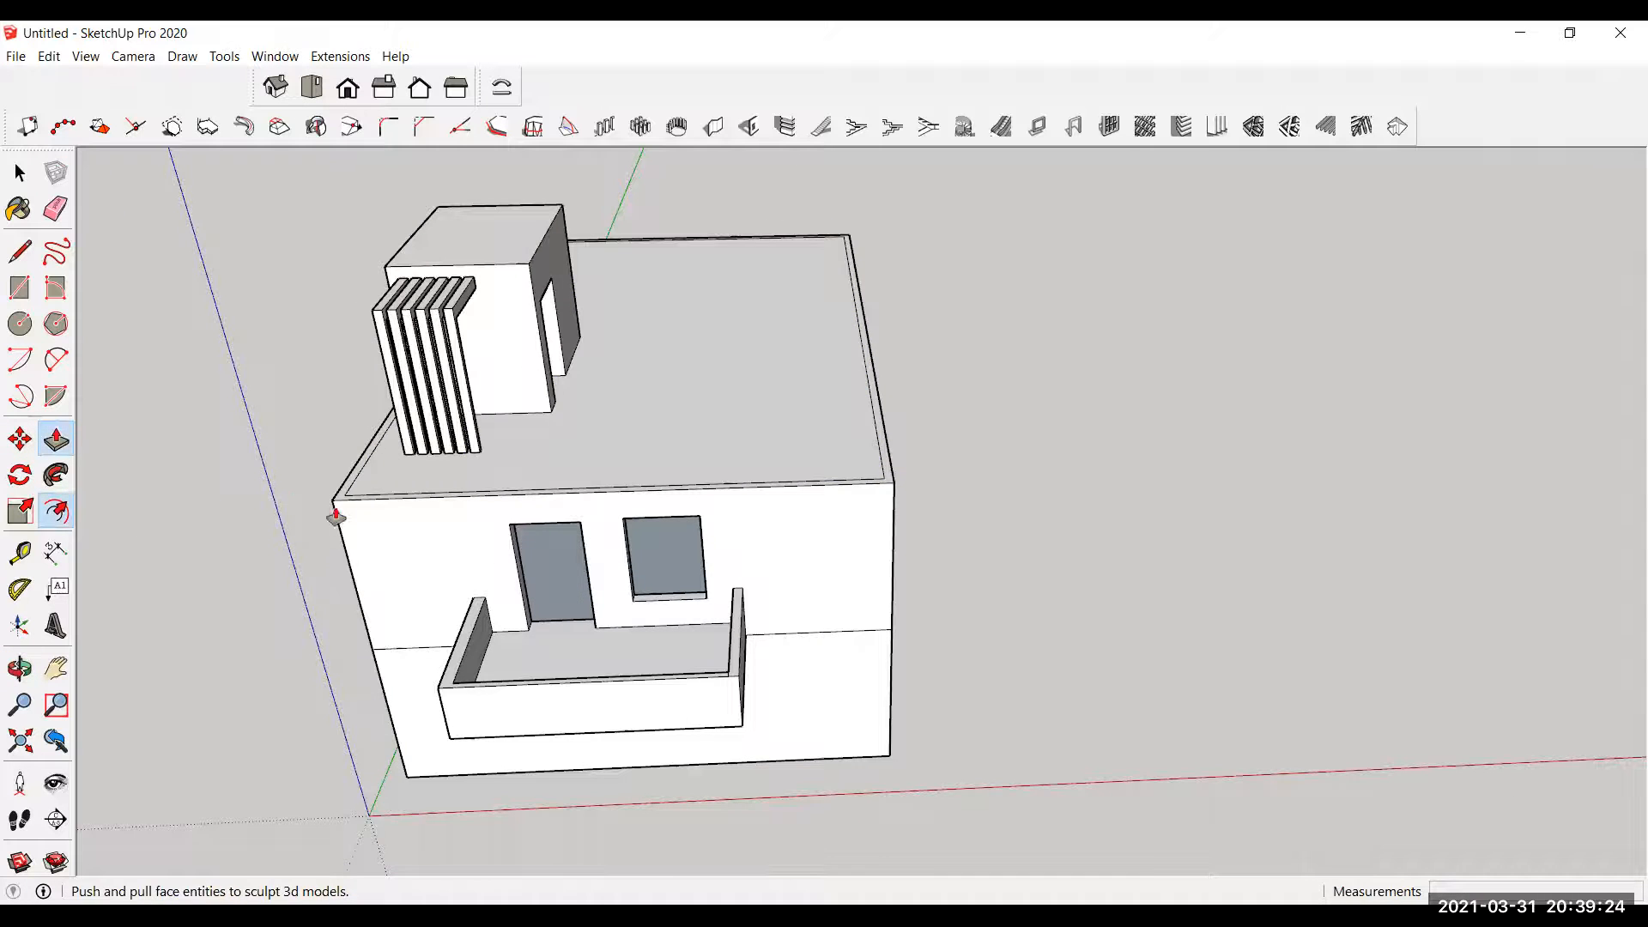
Step: Pull the narrow roof border up about 1' 6" to form a parapet
{"action": "scroll", "coordinate": [338, 485], "scroll_direction": "up", "scroll_amount": 3}
{"action": "left_click", "coordinate": [339, 445]}
{"action": "left_click", "coordinate": [313, 411]}
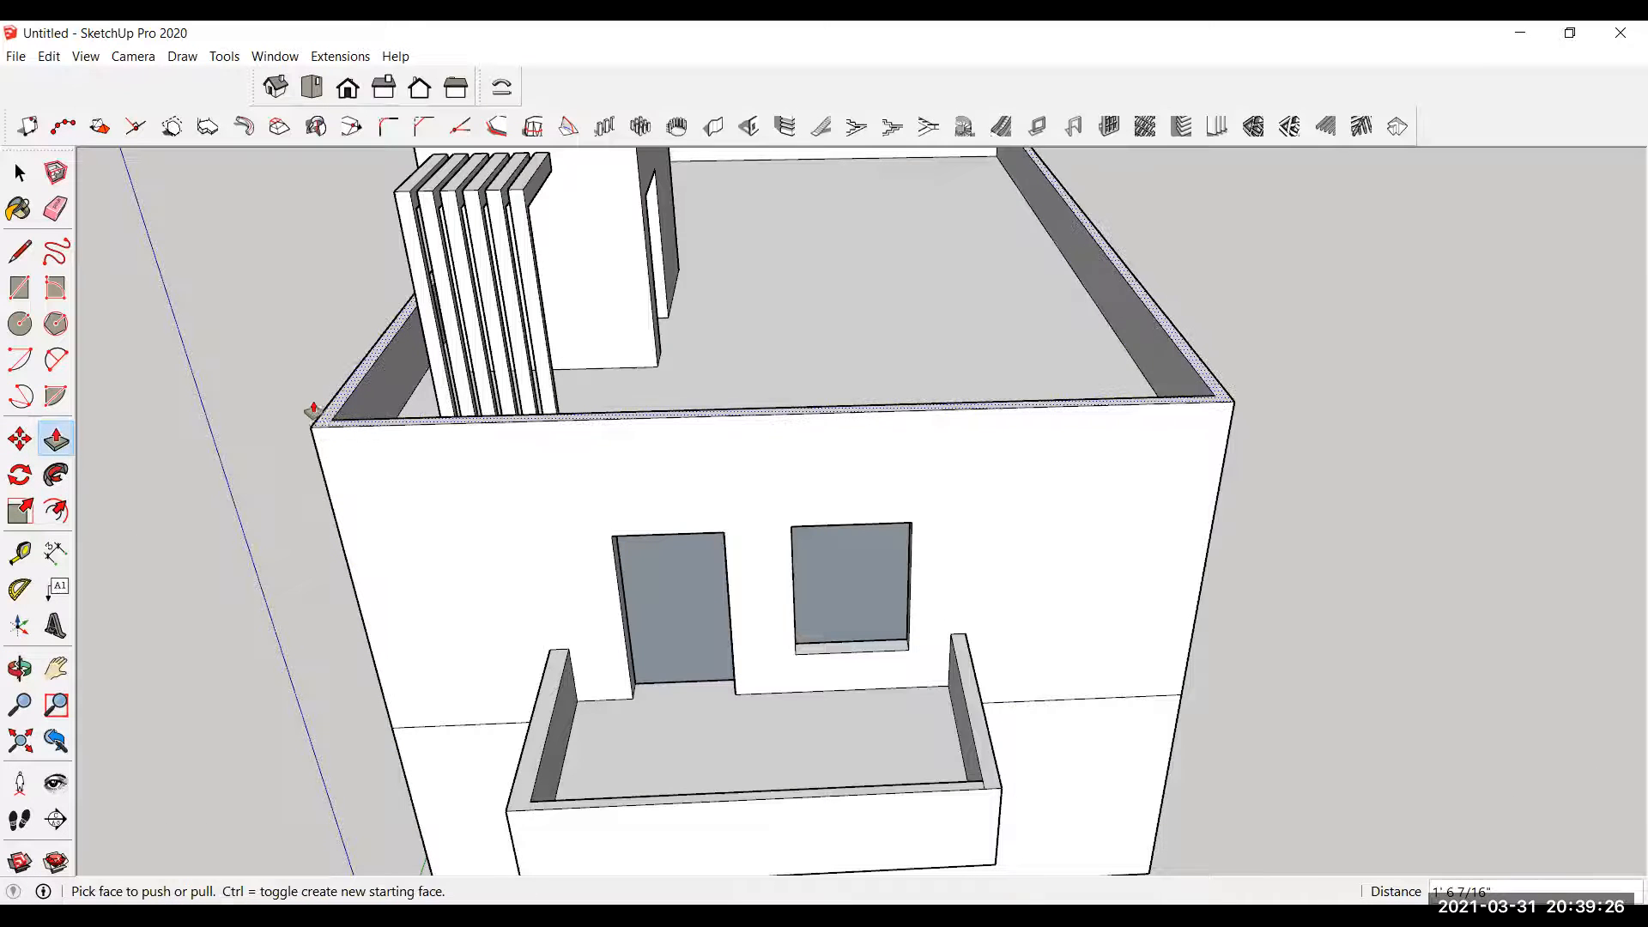
Step: Draw a horizontal line along the base of the front parapet, a vertical line at its middle and short lines across its top
{"action": "scroll", "coordinate": [313, 410], "scroll_direction": "down", "scroll_amount": 2}
{"action": "left_click", "coordinate": [20, 251]}
{"action": "left_click", "coordinate": [340, 485]}
{"action": "scroll", "coordinate": [987, 371], "scroll_direction": "down", "scroll_amount": 1}
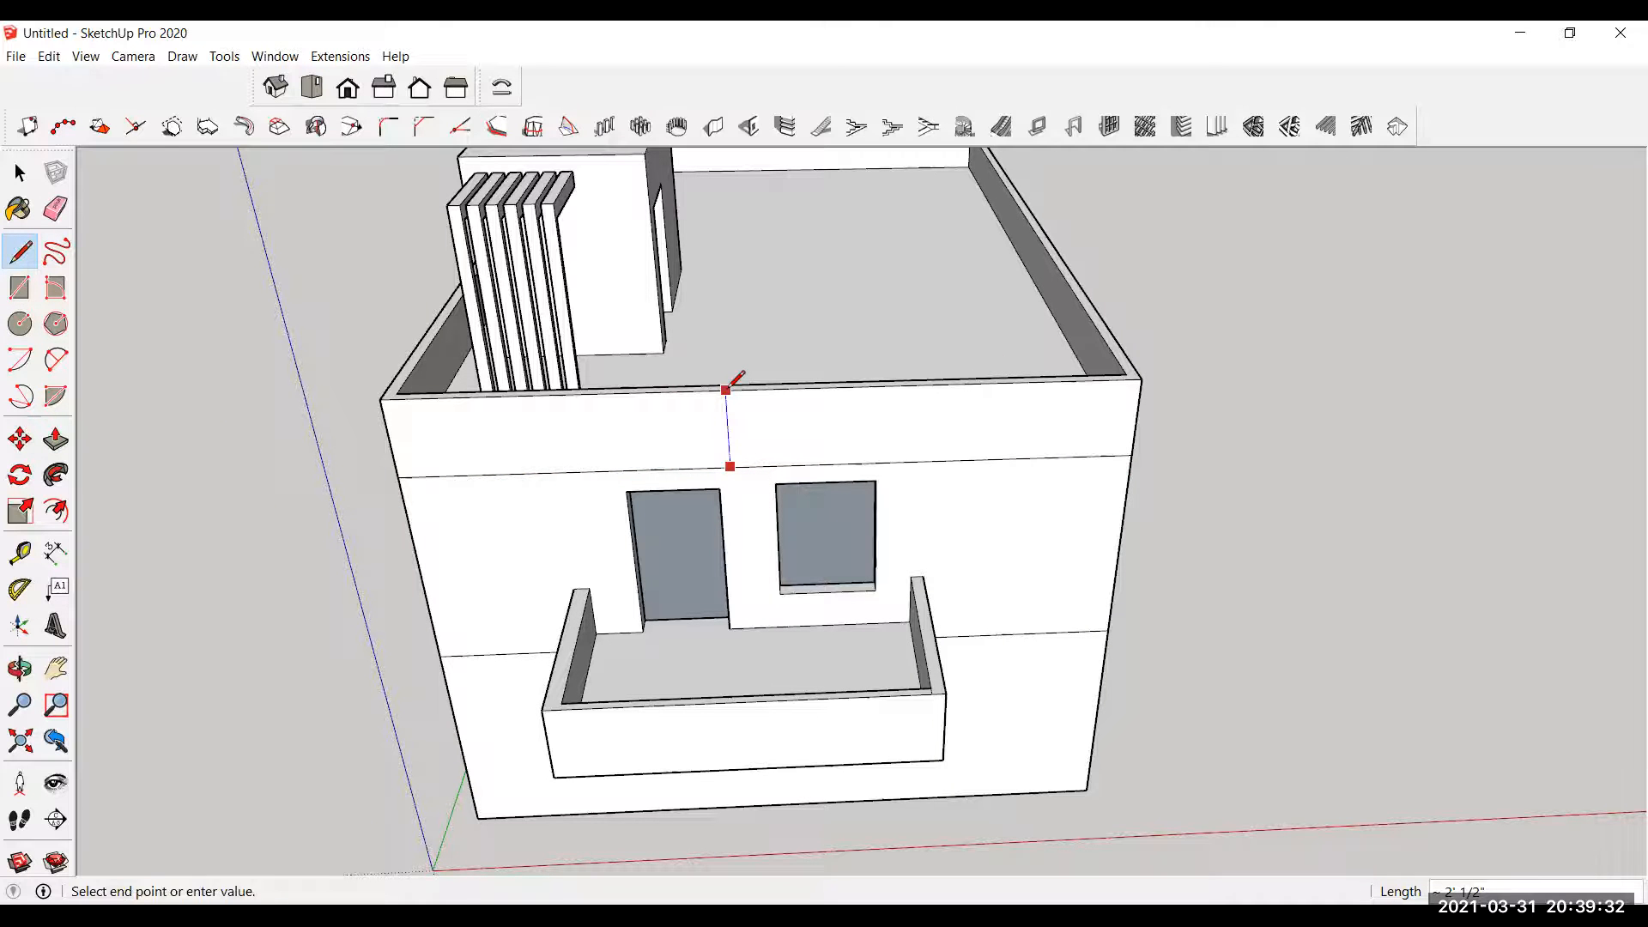
{"action": "scroll", "coordinate": [726, 387], "scroll_direction": "up", "scroll_amount": 5}
{"action": "middle_click_drag", "start_coordinate": [745, 378], "coordinate": [647, 459]}
{"action": "scroll", "coordinate": [960, 323], "scroll_direction": "down", "scroll_amount": 5}
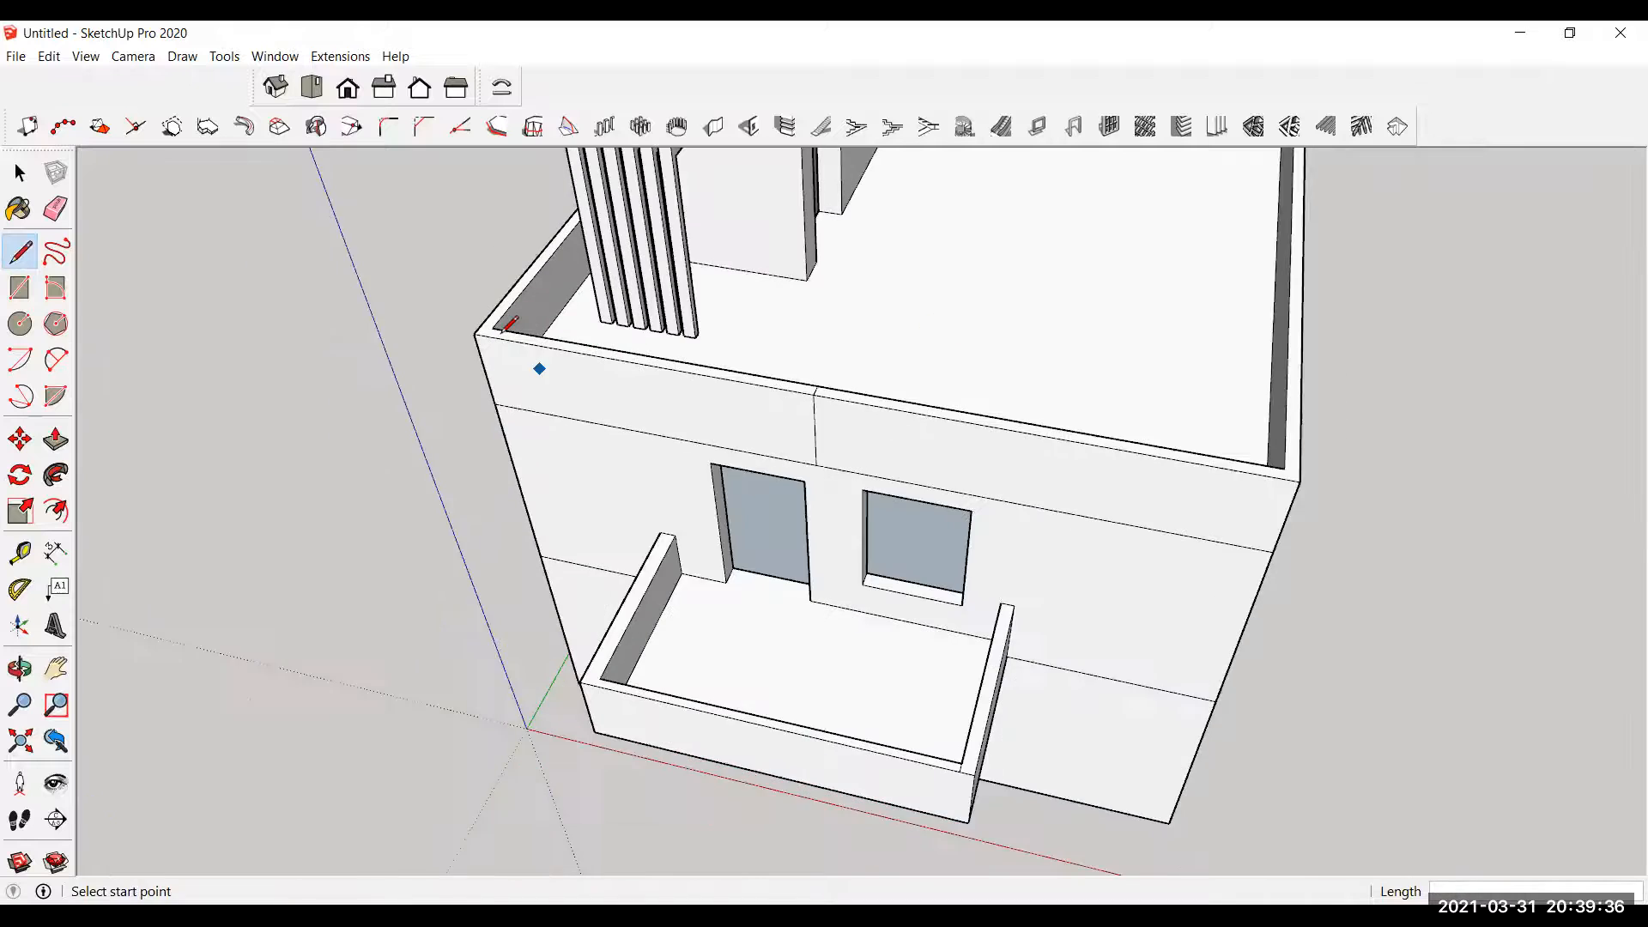
{"action": "scroll", "coordinate": [507, 316], "scroll_direction": "up", "scroll_amount": 4}
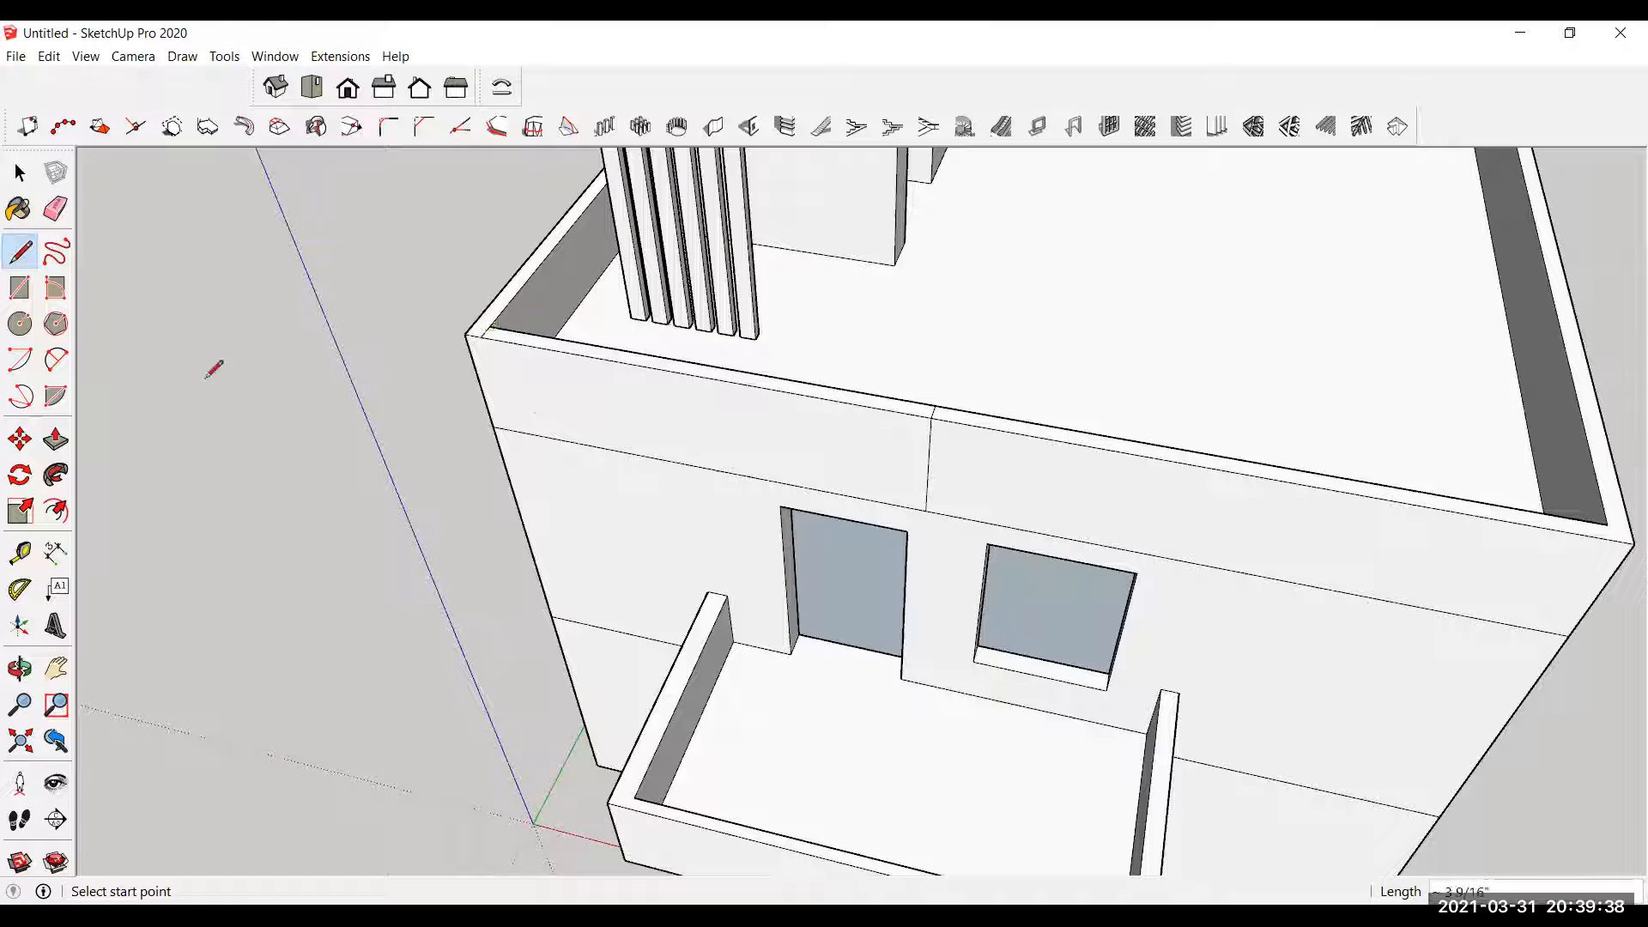
Step: Pull the left half of the front parapet outward and raise its underside about 1' 5 1/2" to leave a thin canopy
{"action": "left_click", "coordinate": [55, 440]}
{"action": "left_click", "coordinate": [672, 438]}
{"action": "scroll", "coordinate": [658, 466], "scroll_direction": "down", "scroll_amount": 3}
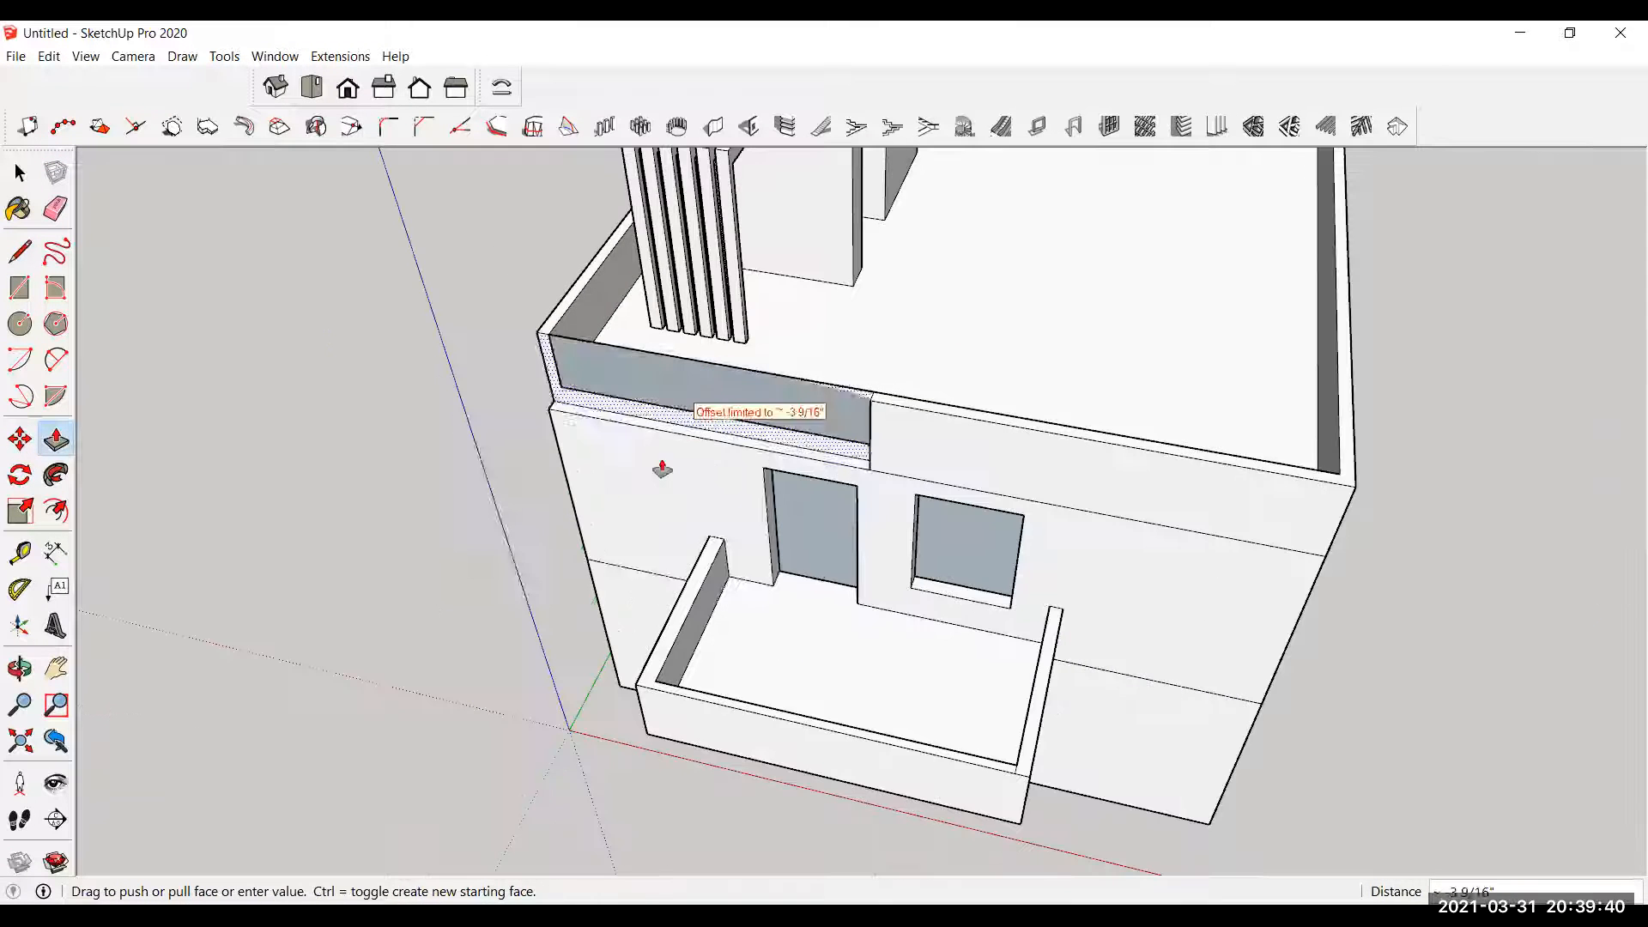
{"action": "scroll", "coordinate": [644, 515], "scroll_direction": "up", "scroll_amount": 3}
{"action": "middle_click_drag", "start_coordinate": [631, 559], "coordinate": [721, 349]}
{"action": "left_click_drag", "start_coordinate": [721, 349], "coordinate": [722, 271]}
{"action": "middle_click_drag", "start_coordinate": [722, 271], "coordinate": [1078, 430]}
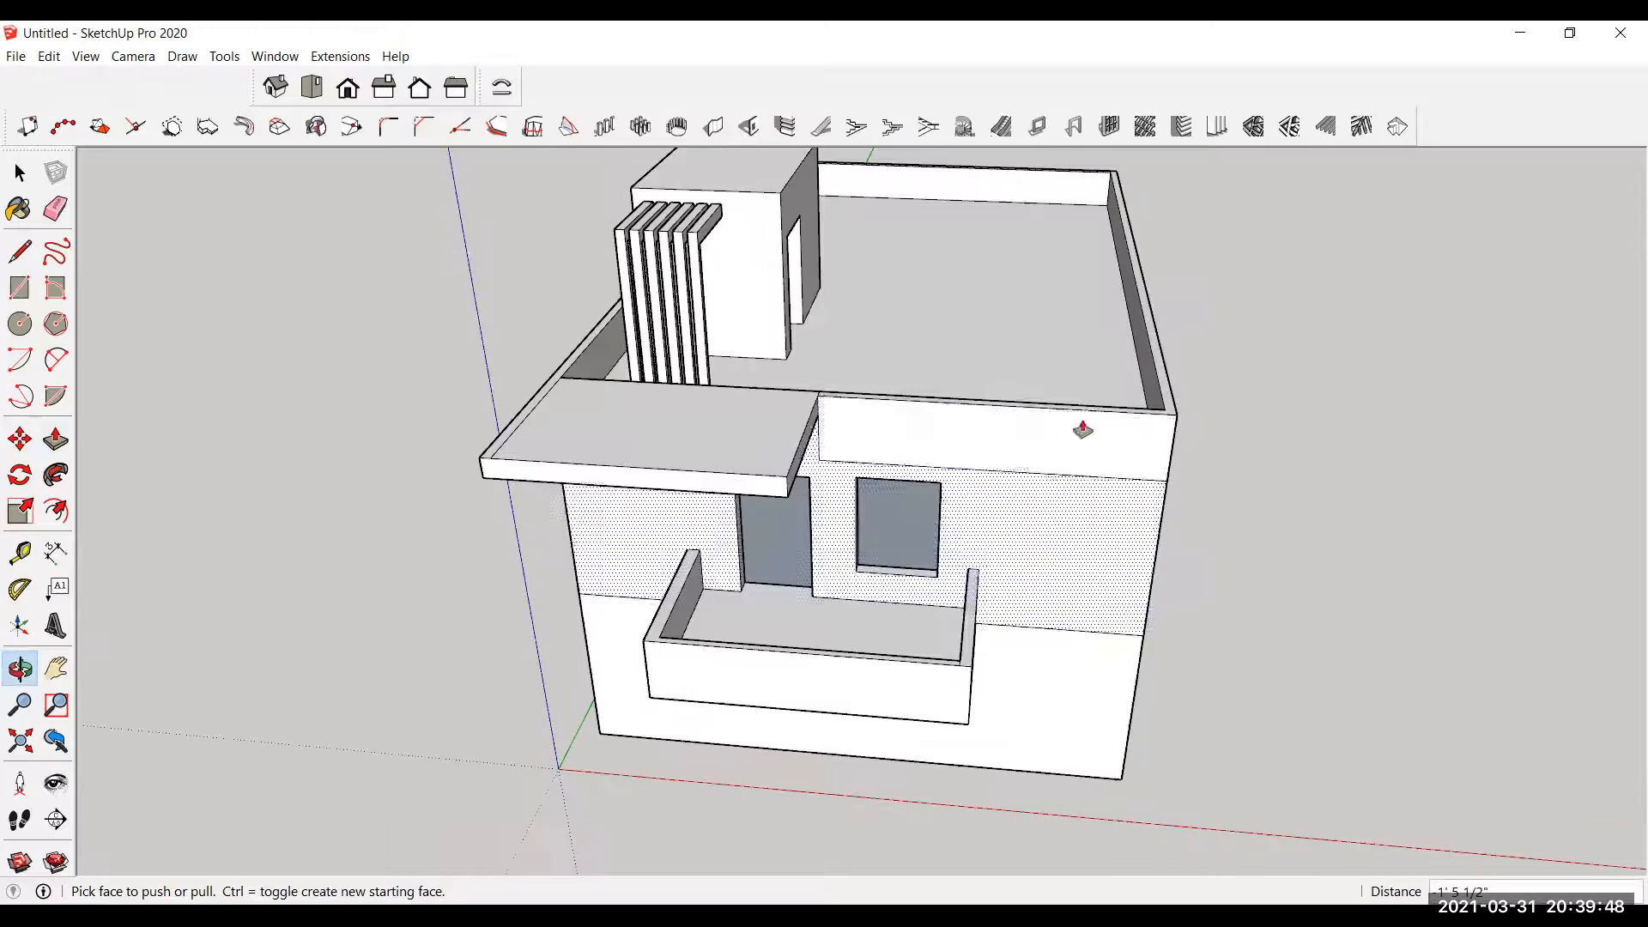
Step: Draw a line across the front parapet to mark off the uncovered half beside the canopy
{"action": "mouse_move", "coordinate": [924, 482]}
{"action": "middle_mouse_down"}
{"action": "mouse_move", "coordinate": [802, 512]}
{"action": "mouse_move", "coordinate": [755, 481]}
{"action": "middle_mouse_up"}
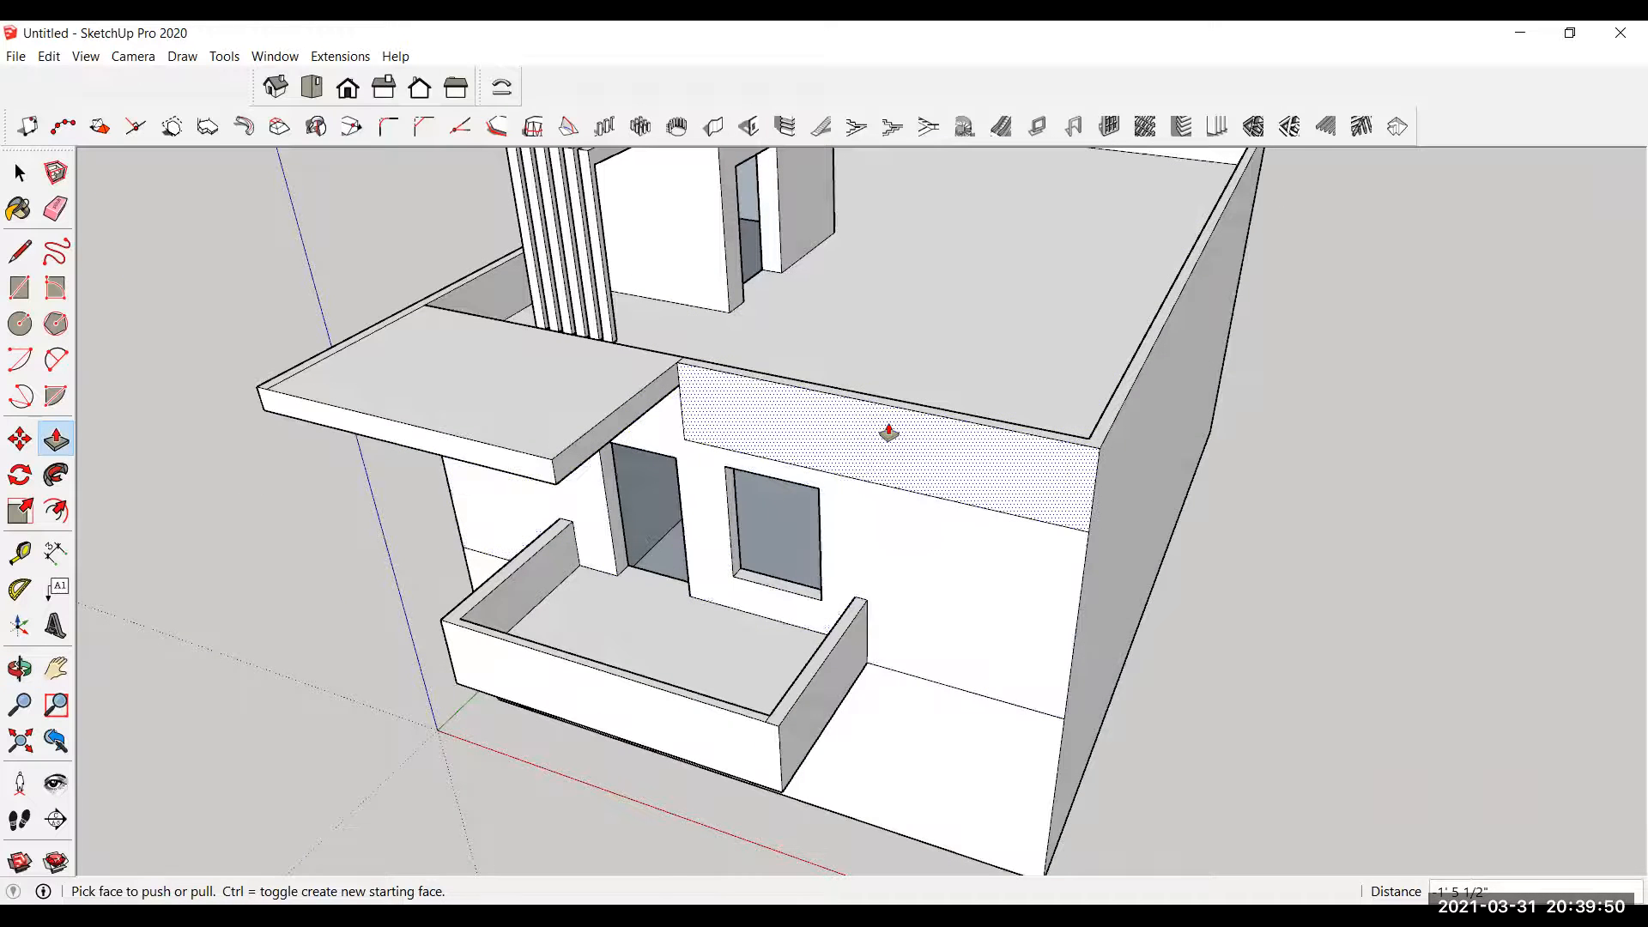
{"action": "scroll", "coordinate": [895, 440], "scroll_direction": "up", "scroll_amount": 3}
{"action": "key", "text": "l"}
{"action": "scroll", "coordinate": [987, 446], "scroll_direction": "up", "scroll_amount": 3}
{"action": "left_click", "coordinate": [951, 393]}
{"action": "scroll", "coordinate": [1298, 589], "scroll_direction": "down", "scroll_amount": 3}
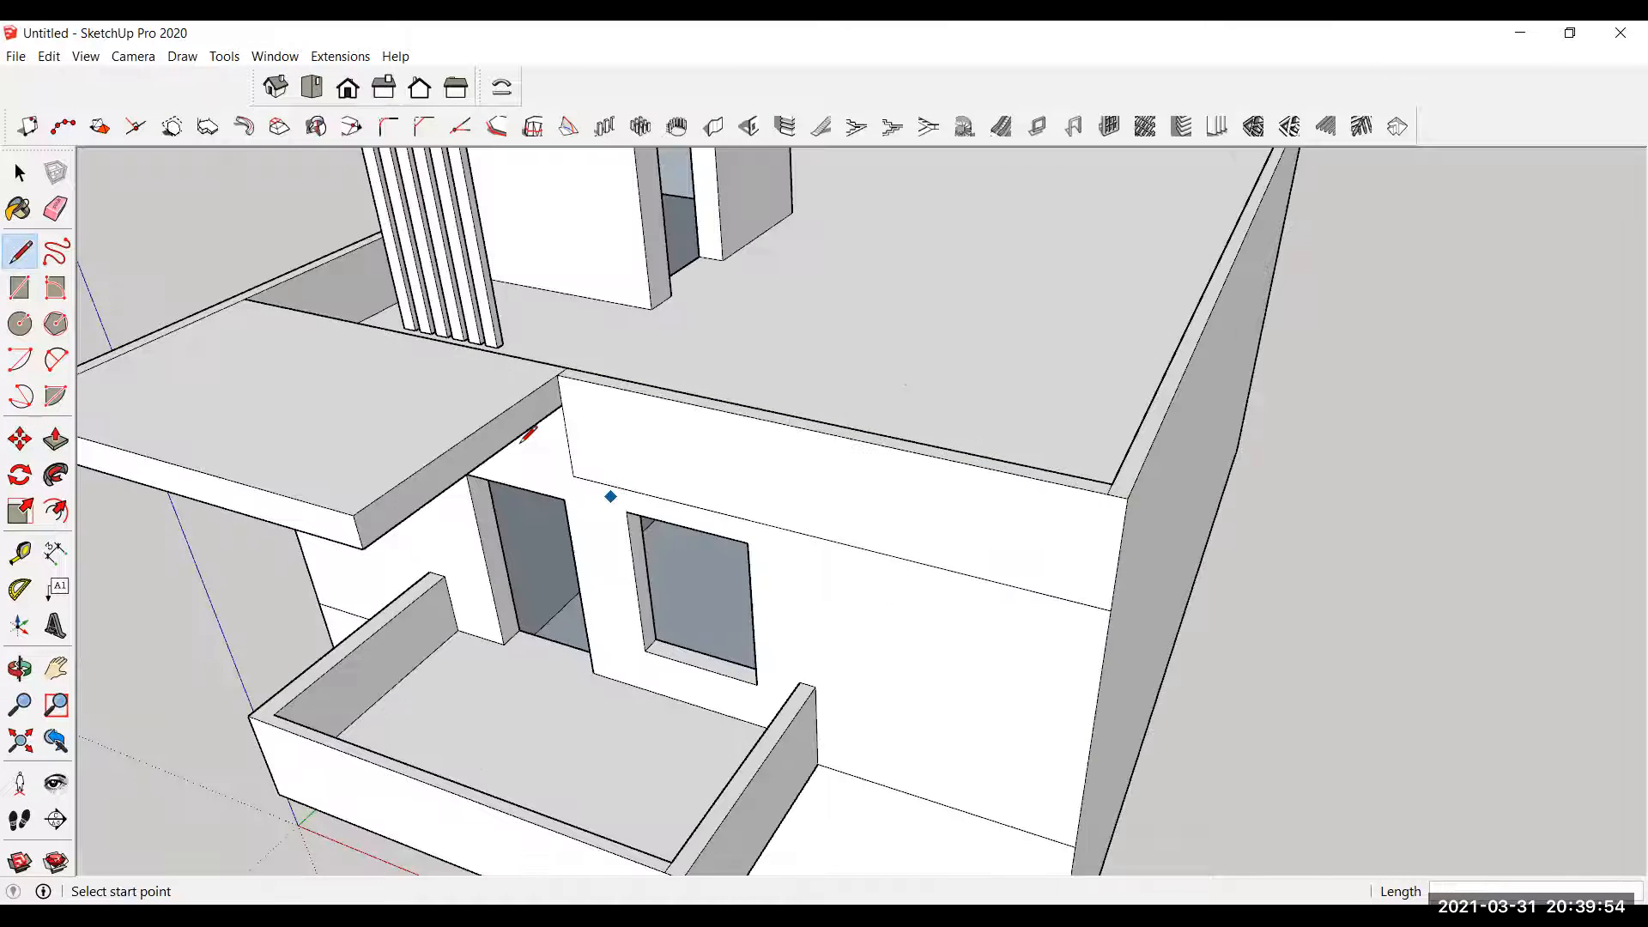
Step: Push the uncovered half of the front parapet back through its thickness and erase the leftover top edge to open a gap
{"action": "left_click", "coordinate": [56, 439]}
{"action": "left_click_drag", "start_coordinate": [681, 480], "coordinate": [714, 451]}
{"action": "left_click", "coordinate": [711, 453]}
{"action": "left_click", "coordinate": [710, 454]}
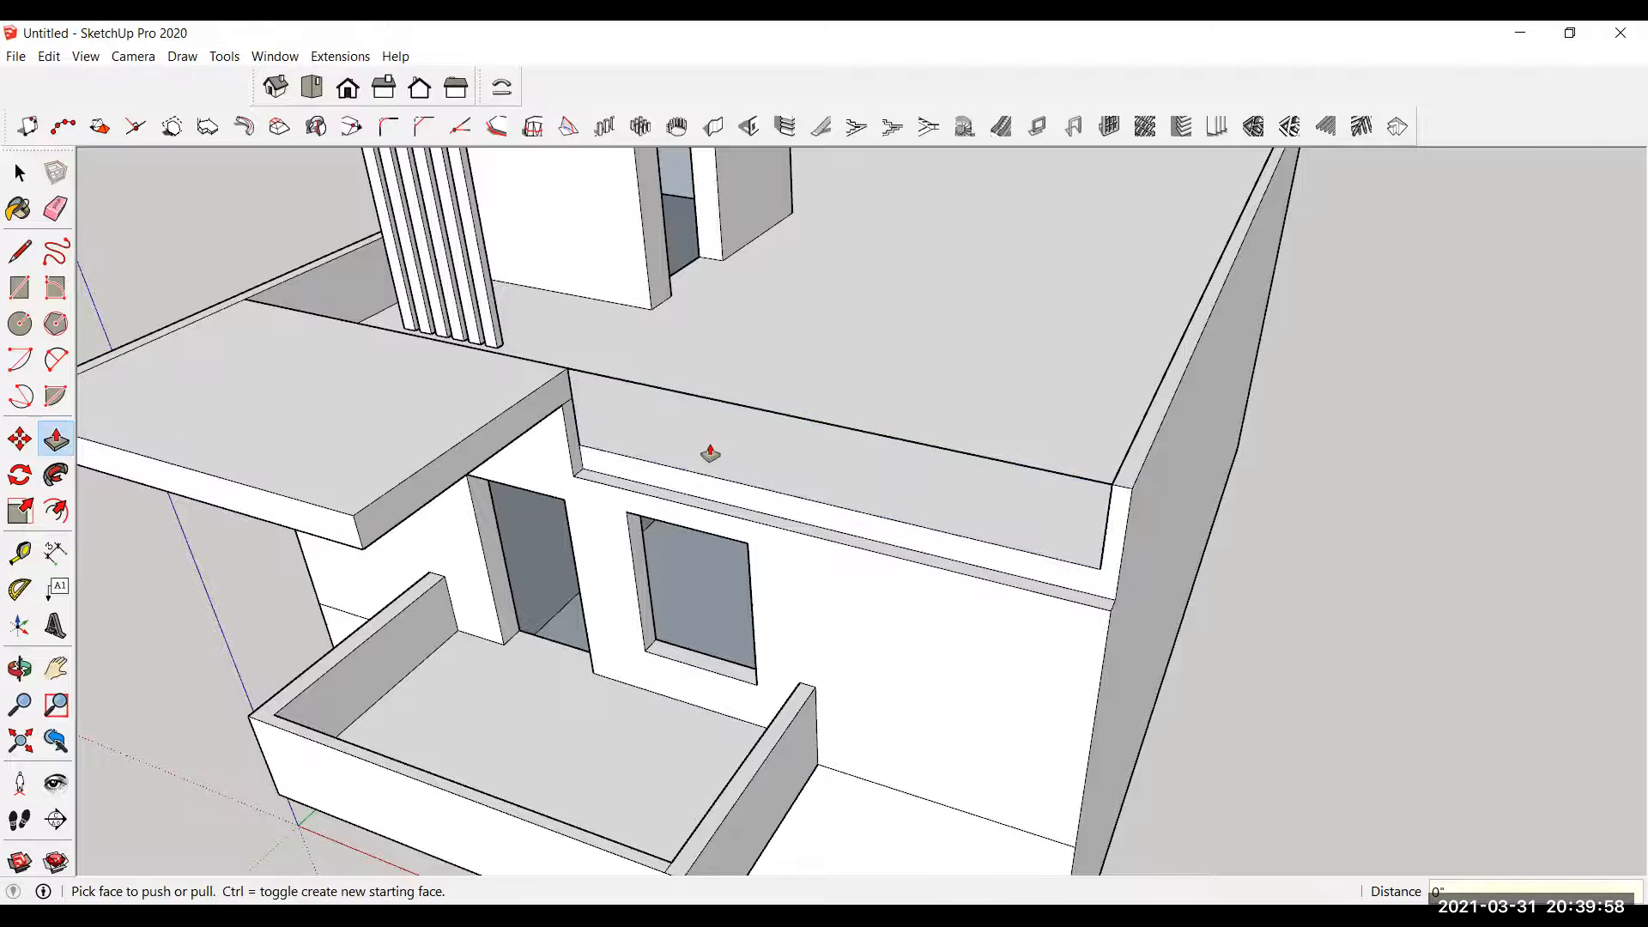
{"action": "left_click", "coordinate": [55, 208]}
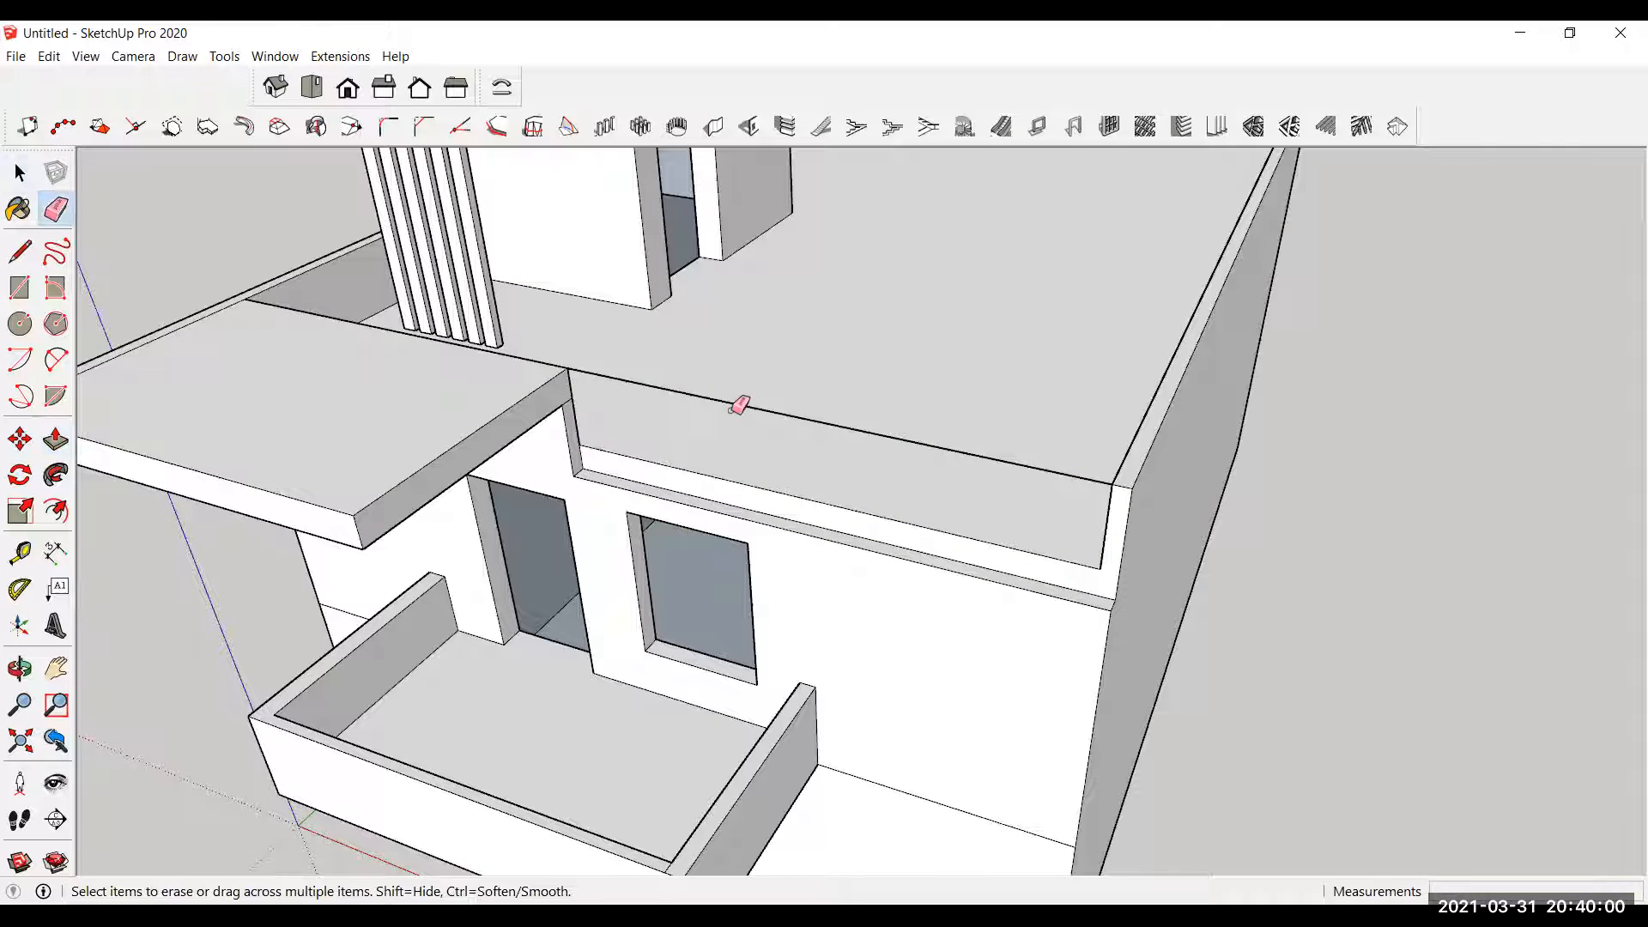
{"action": "mouse_move", "coordinate": [809, 364]}
{"action": "middle_mouse_down"}
{"action": "mouse_move", "coordinate": [930, 510]}
{"action": "mouse_move", "coordinate": [824, 427]}
{"action": "middle_mouse_up"}
{"action": "scroll", "coordinate": [789, 505], "scroll_direction": "up", "scroll_amount": 4}
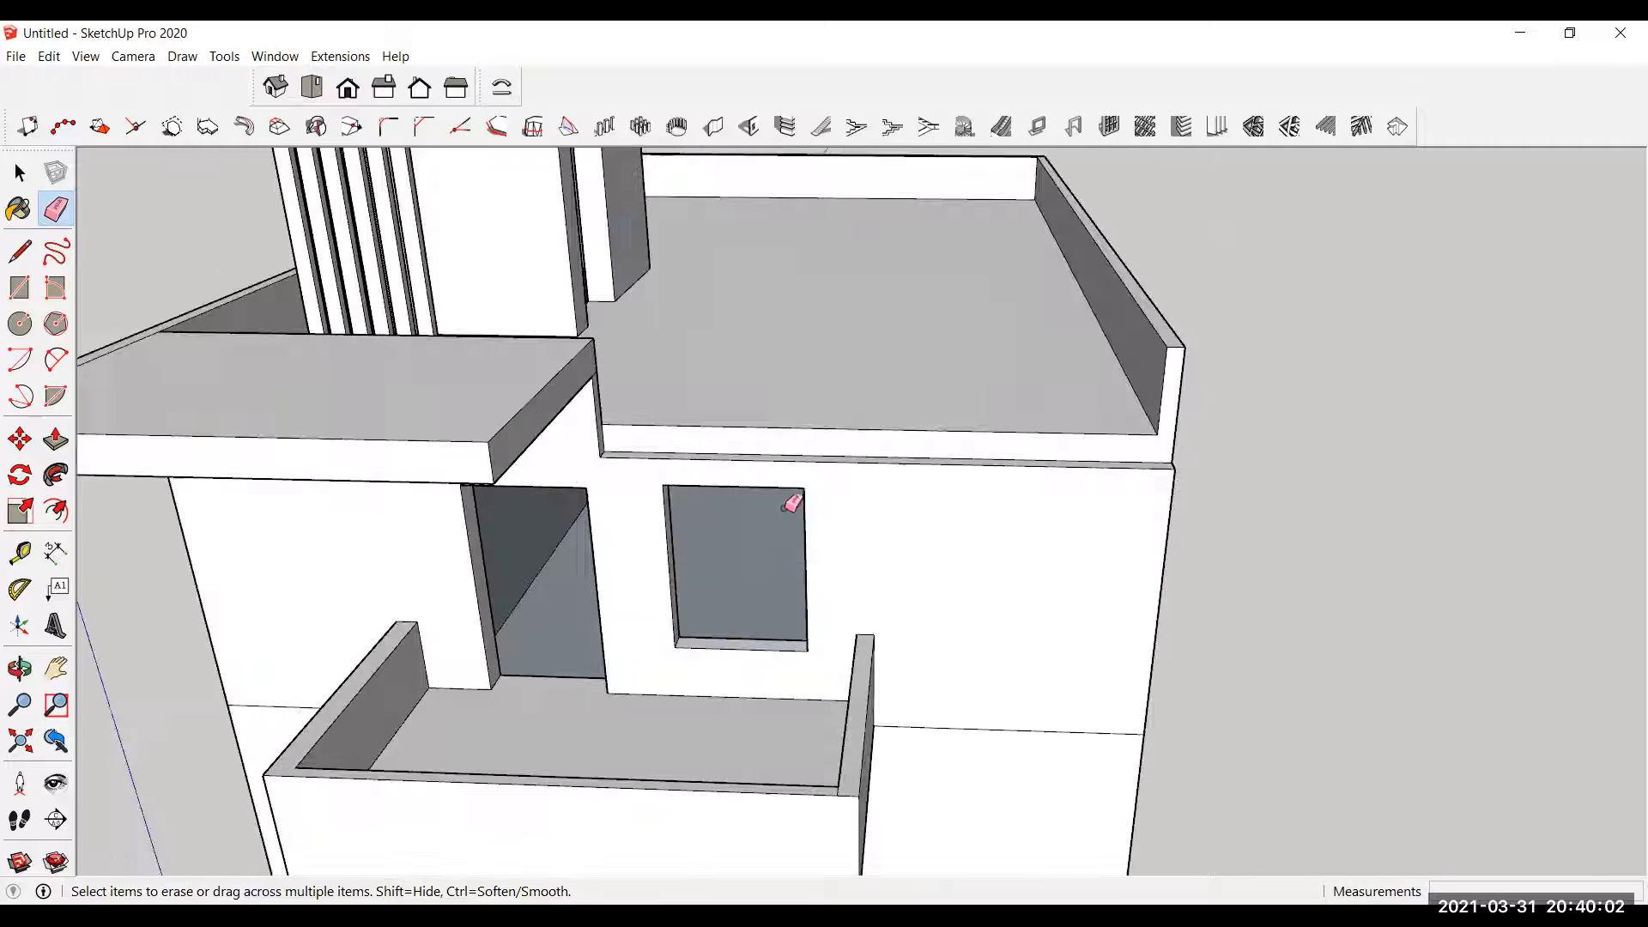
Step: Draw a circle with a radius of about 3/4" on the inner face of the side parapet, near its upper front corner
{"action": "scroll", "coordinate": [752, 473], "scroll_direction": "down", "scroll_amount": 3}
{"action": "middle_click_drag", "start_coordinate": [989, 397], "coordinate": [1163, 377]}
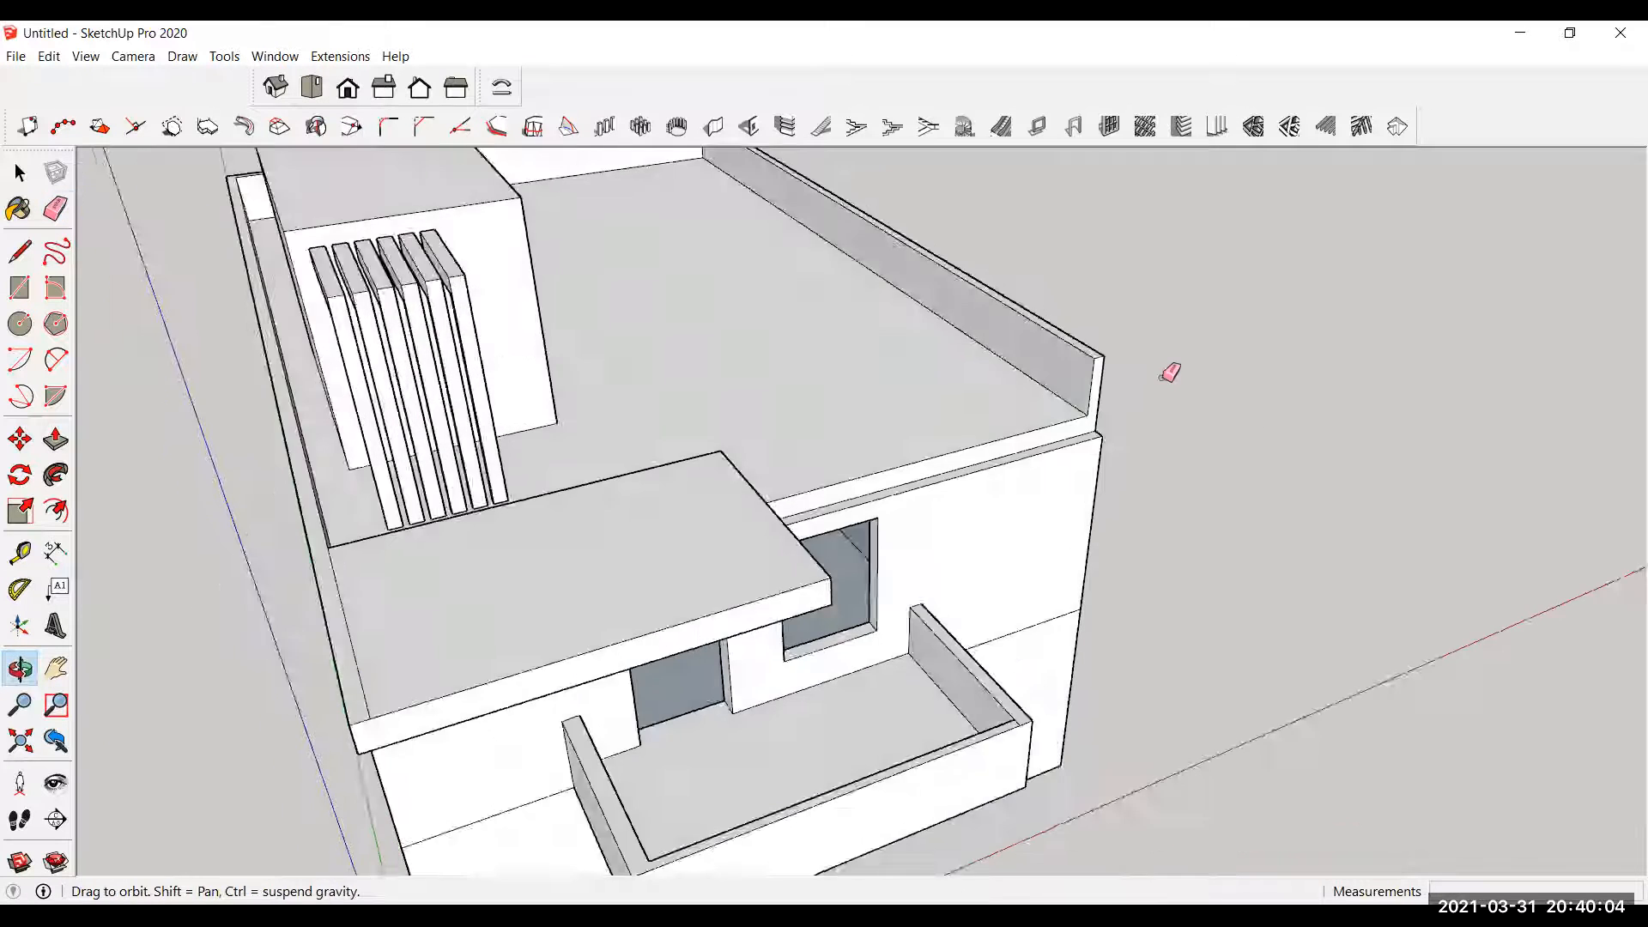
{"action": "scroll", "coordinate": [1128, 397], "scroll_direction": "up", "scroll_amount": 5}
{"action": "middle_click_drag", "start_coordinate": [983, 445], "coordinate": [902, 446]}
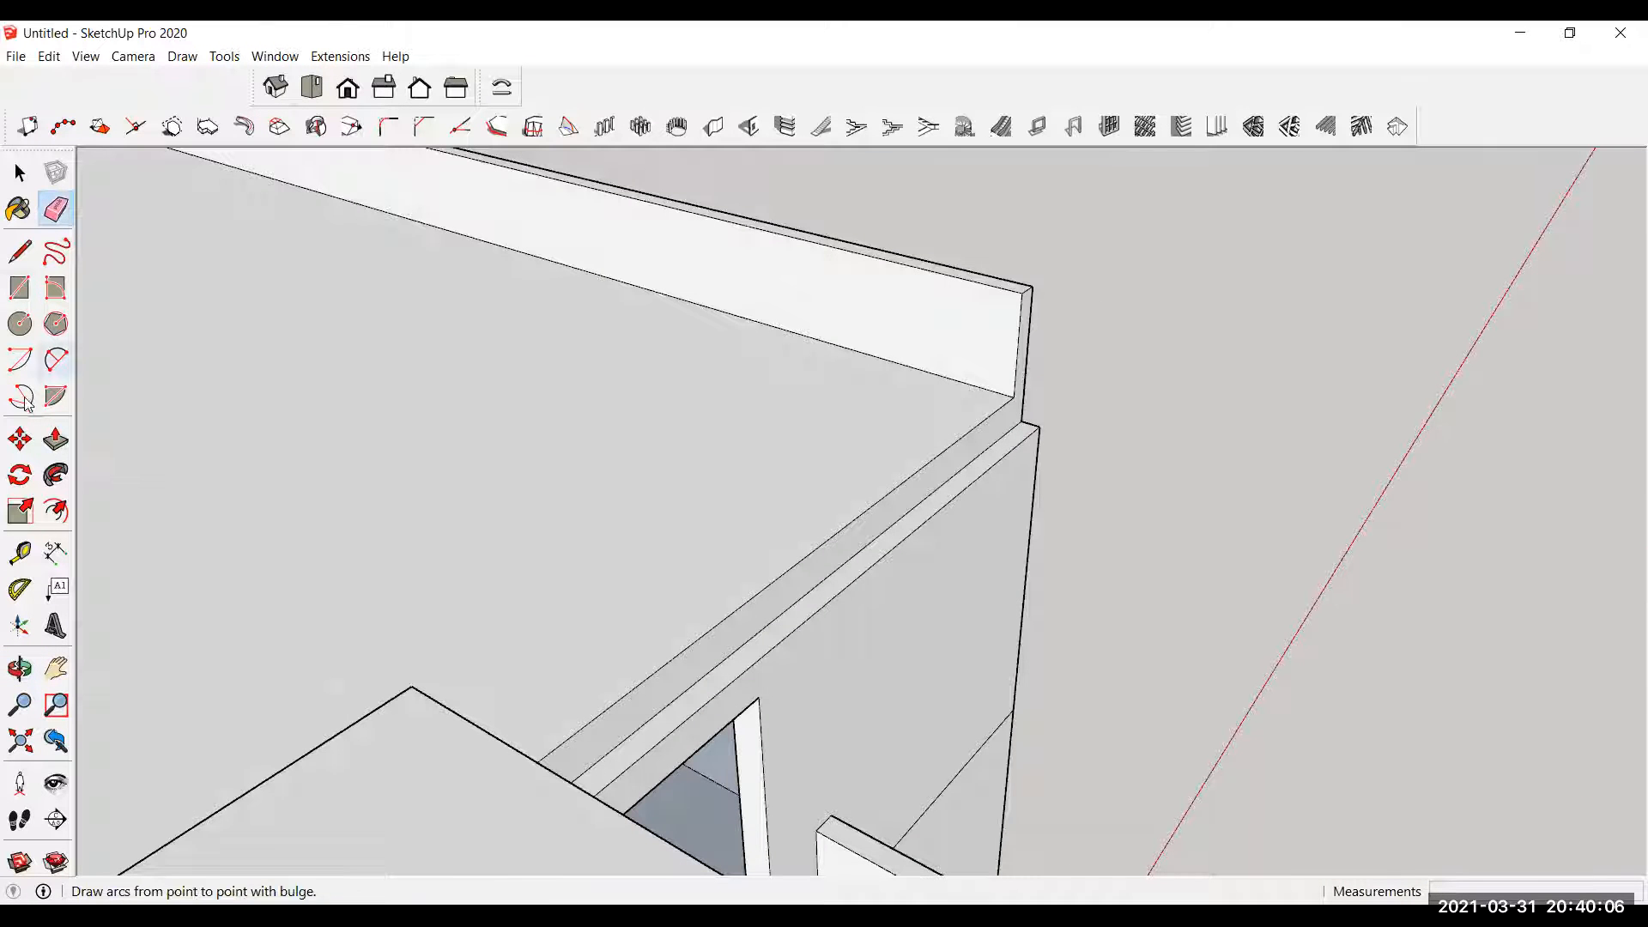
{"action": "left_click", "coordinate": [19, 329]}
{"action": "scroll", "coordinate": [999, 304], "scroll_direction": "up", "scroll_amount": 3}
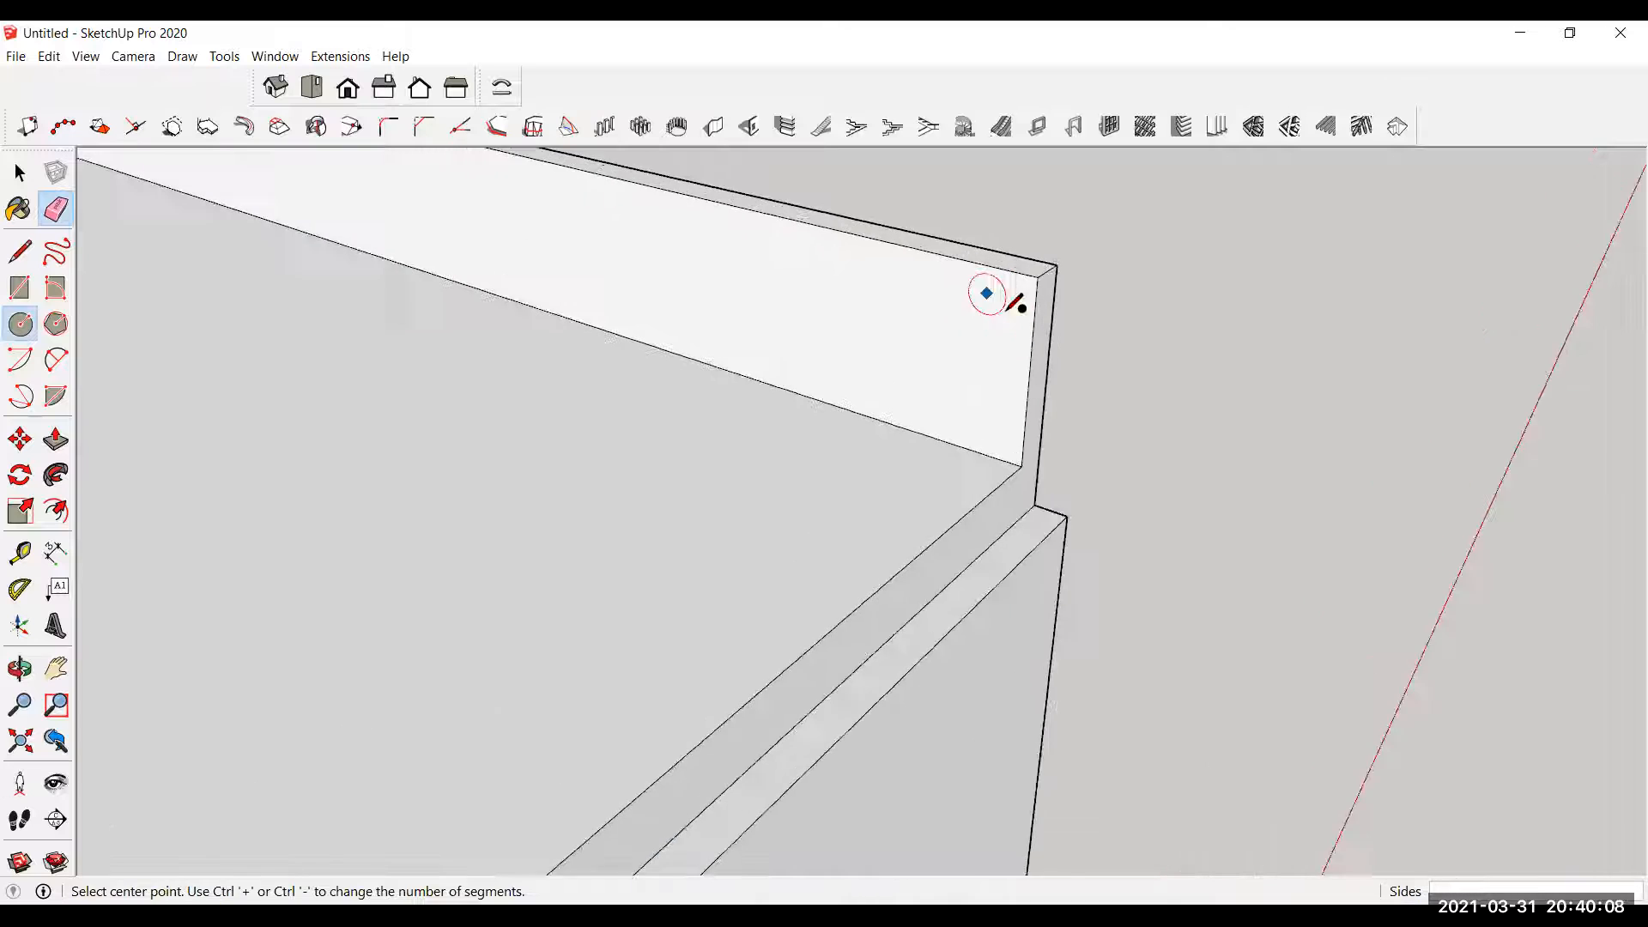
{"action": "left_click", "coordinate": [1038, 295]}
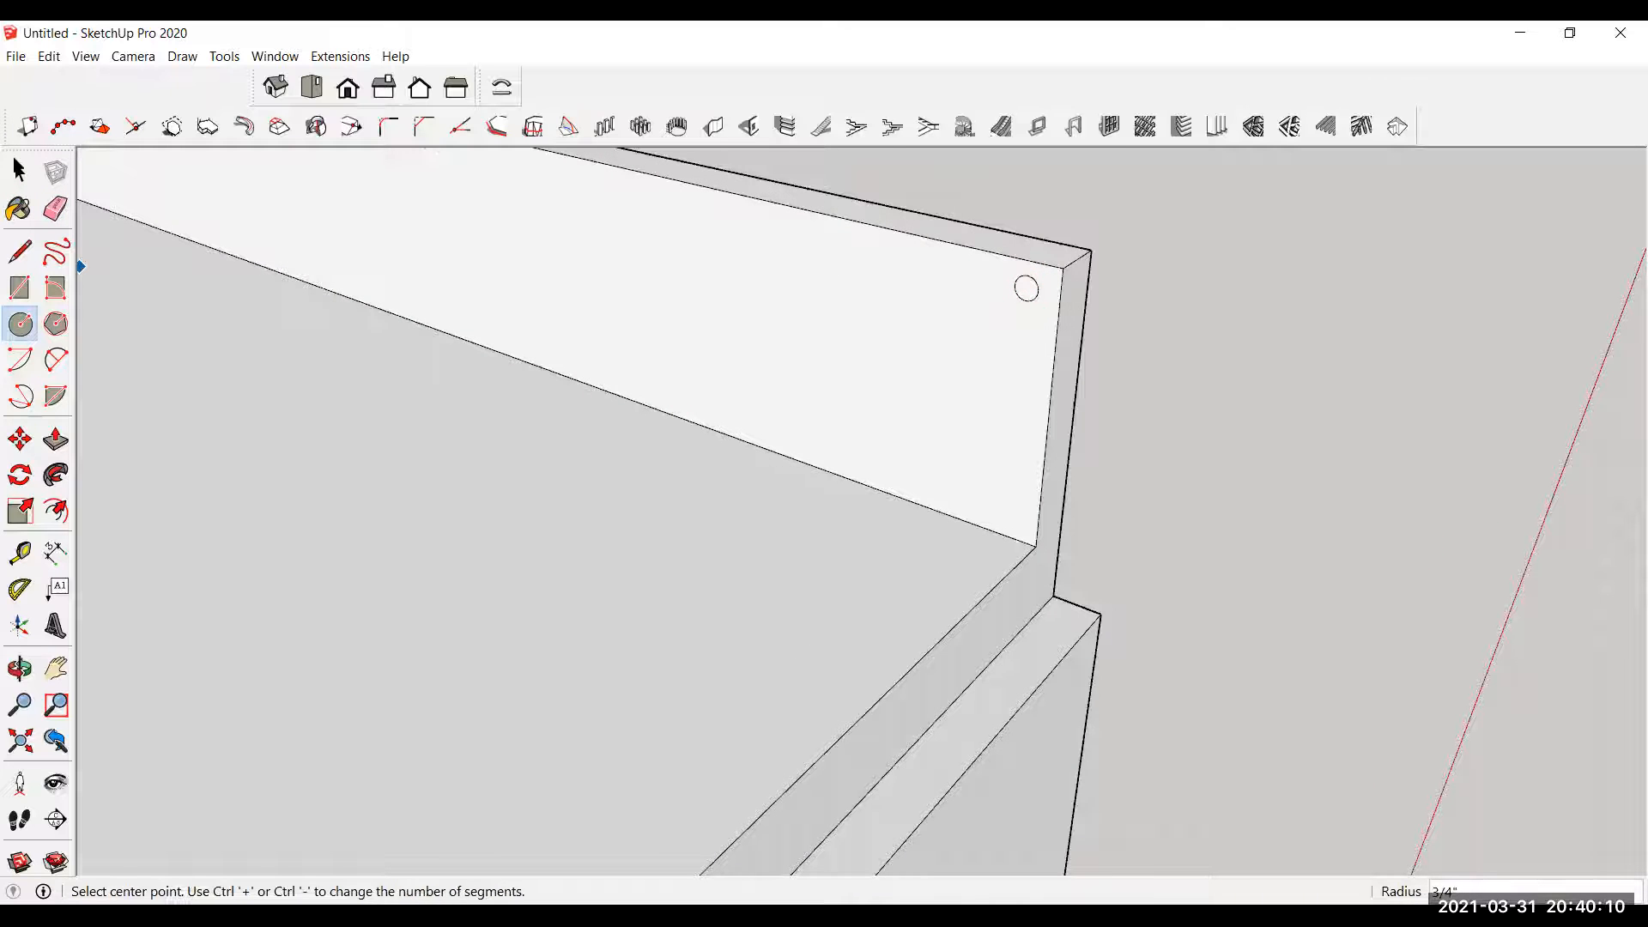
Step: Turn the circle into a component and array it straight down the parapet end with 4x copies
{"action": "key", "text": "space"}
{"action": "right_click", "coordinate": [1030, 293]}
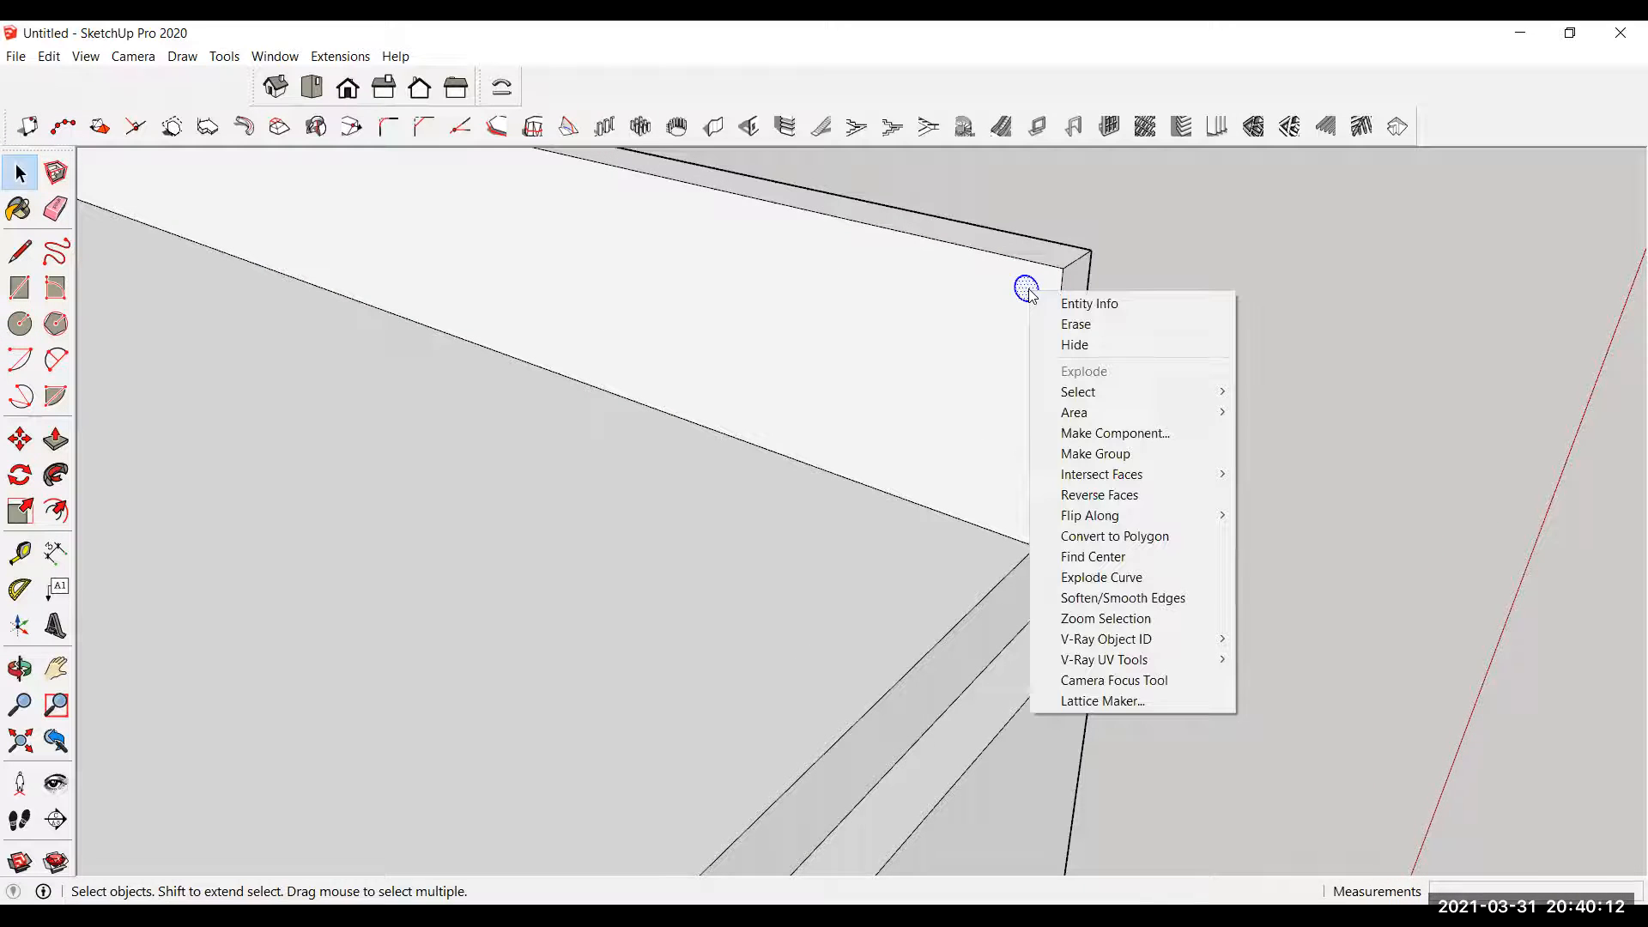
{"action": "left_click", "coordinate": [1057, 432]}
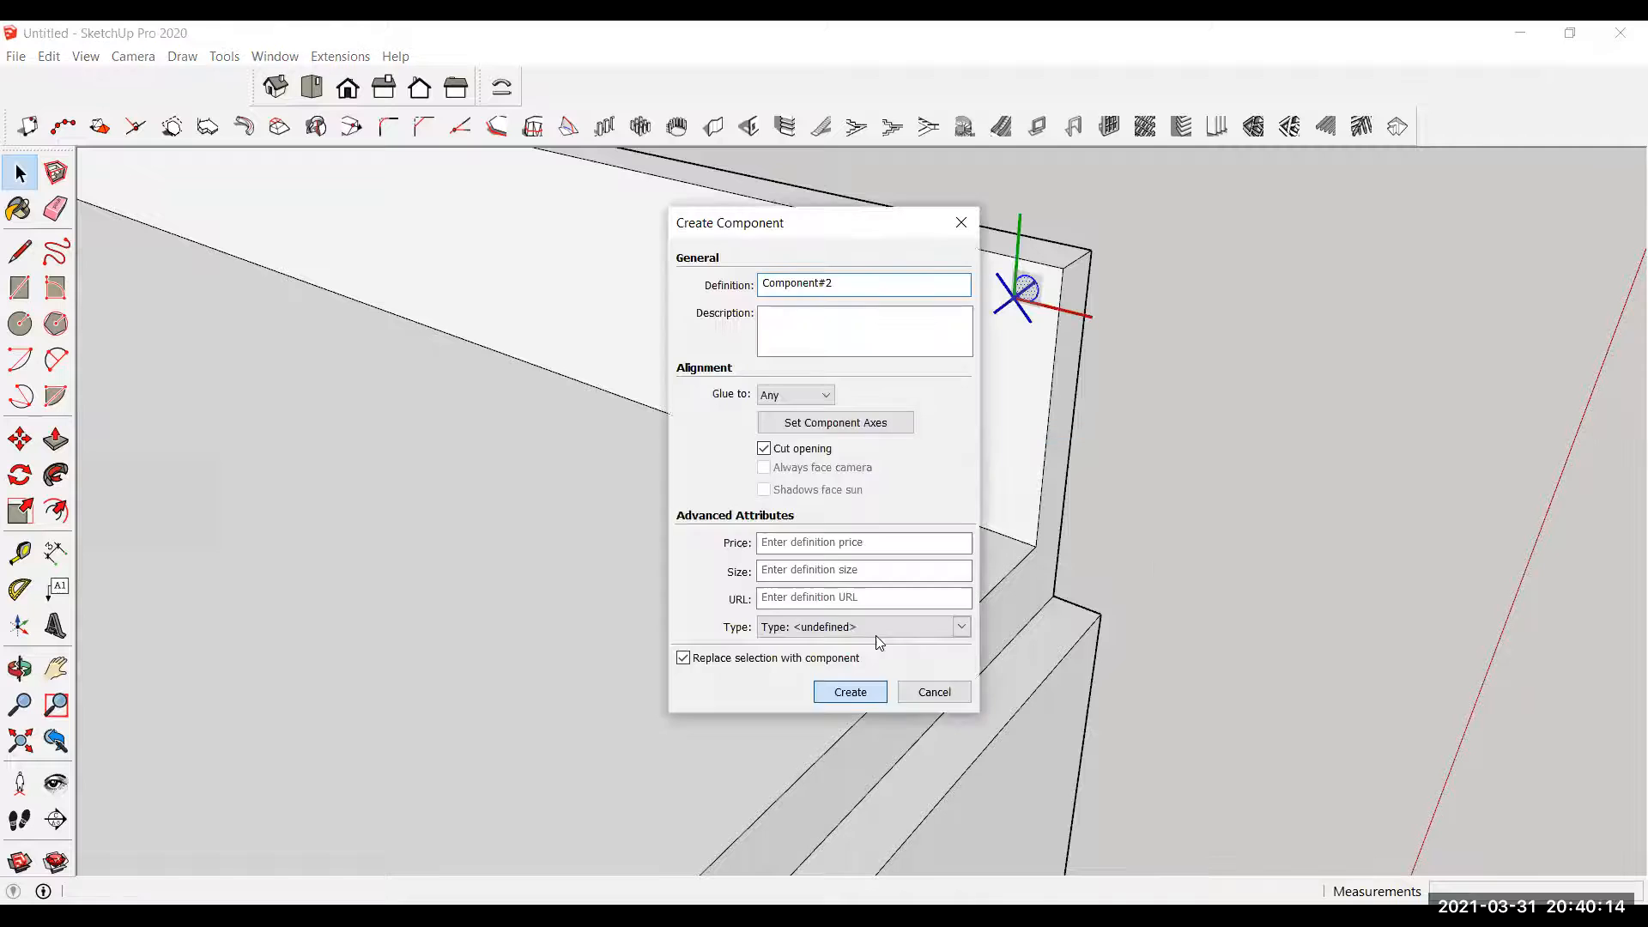
{"action": "key", "text": "Return"}
{"action": "key", "text": "m"}
{"action": "key", "text": "ctrl"}
{"action": "left_click", "coordinate": [1006, 322]}
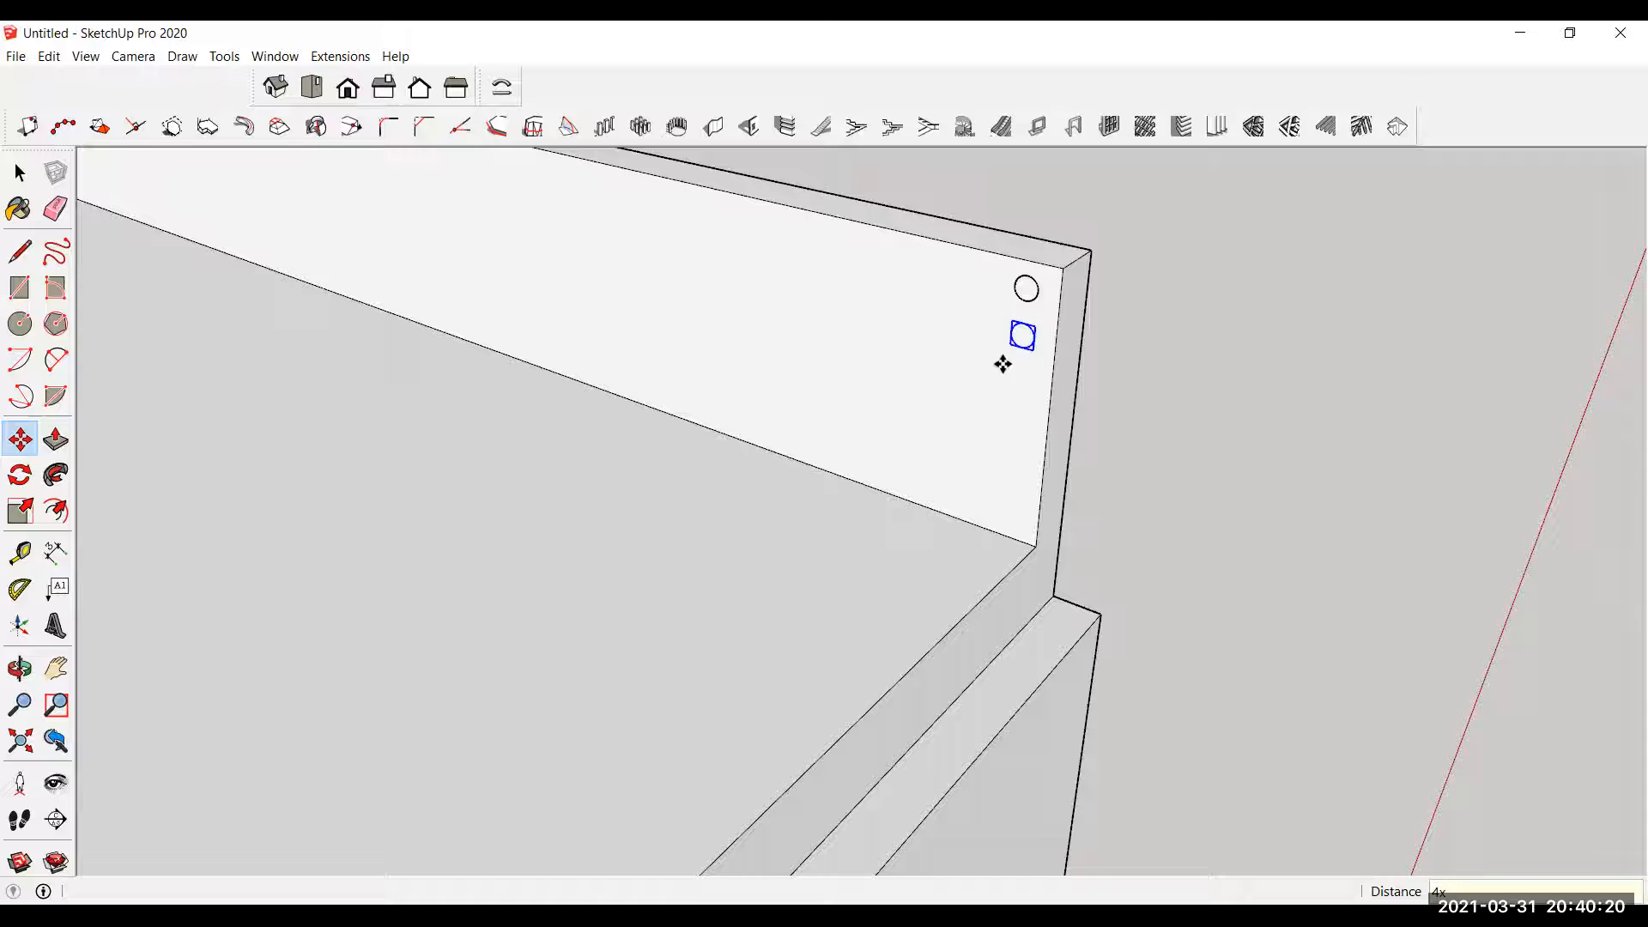
{"action": "key", "text": "space"}
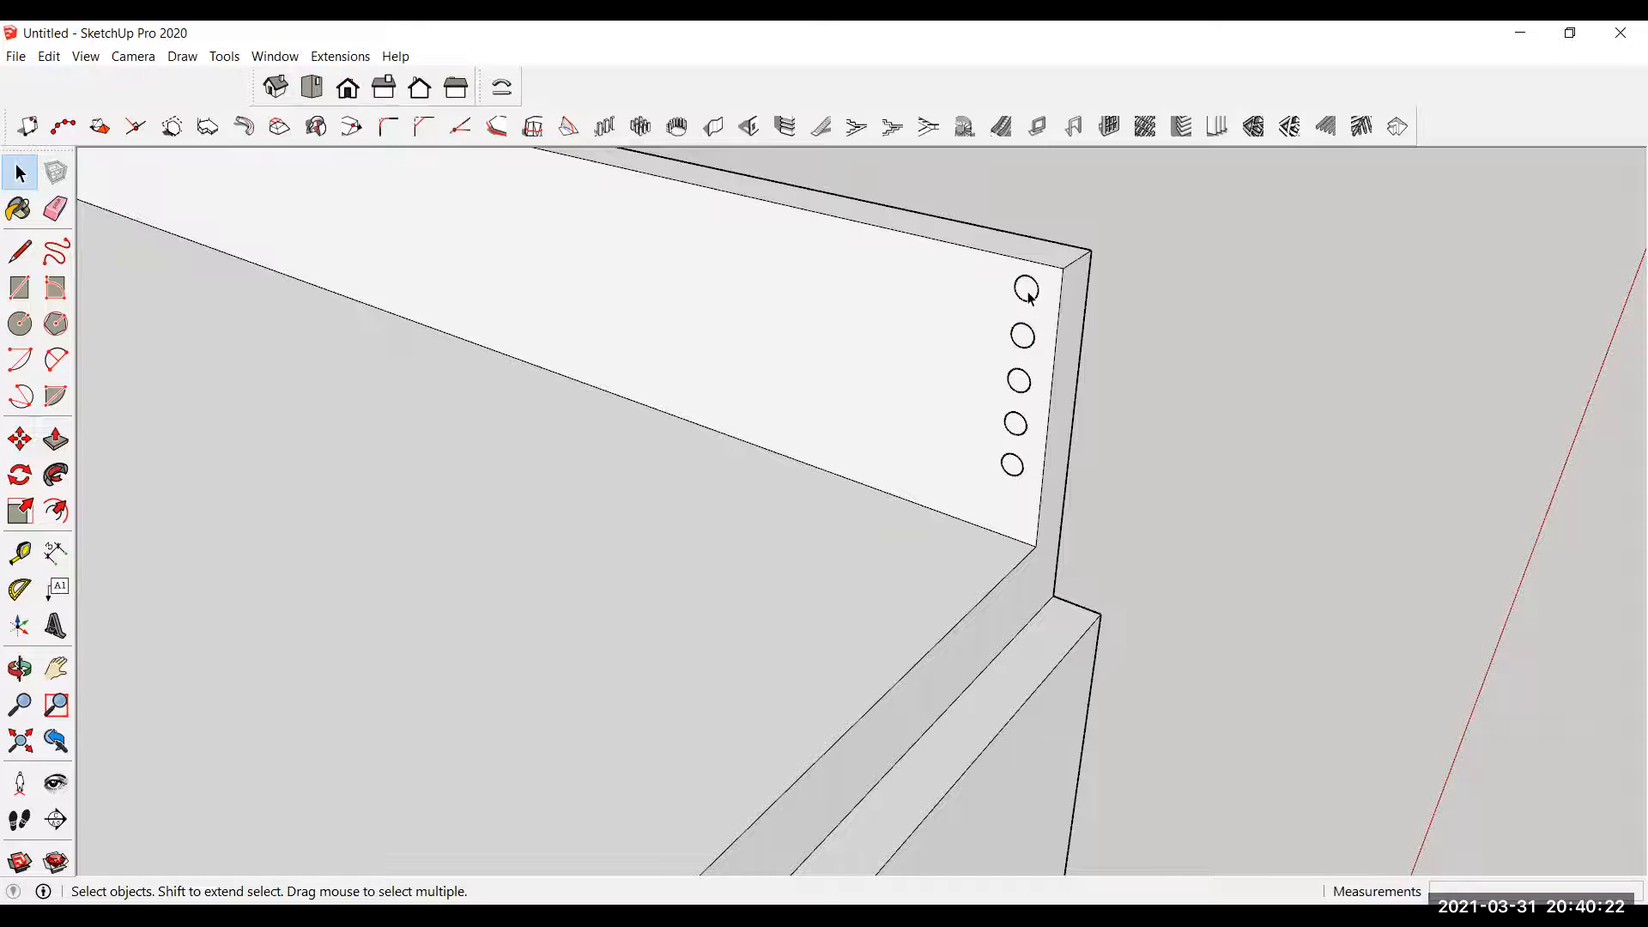
Step: Extrude the circle component about 9' 8 1/2" across the parapet gap to form horizontal railing bars, and finish editing the component
{"action": "double_click", "coordinate": [1028, 292]}
{"action": "left_click", "coordinate": [56, 440]}
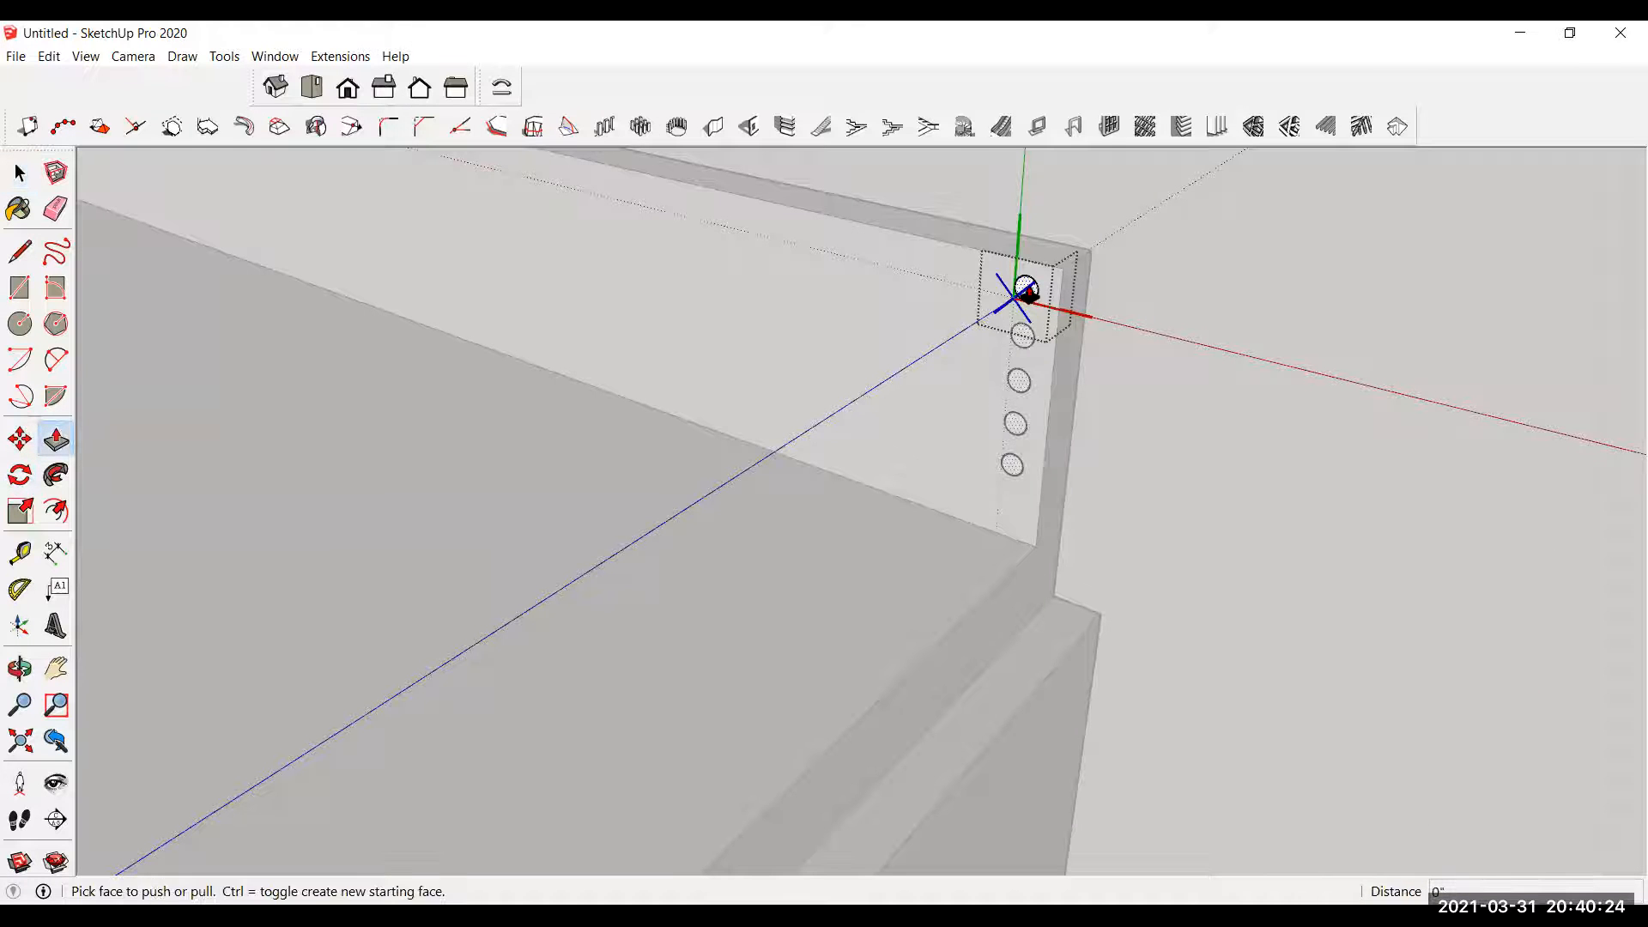
{"action": "left_click", "coordinate": [1029, 294]}
{"action": "scroll", "coordinate": [927, 324], "scroll_direction": "down", "scroll_amount": 7}
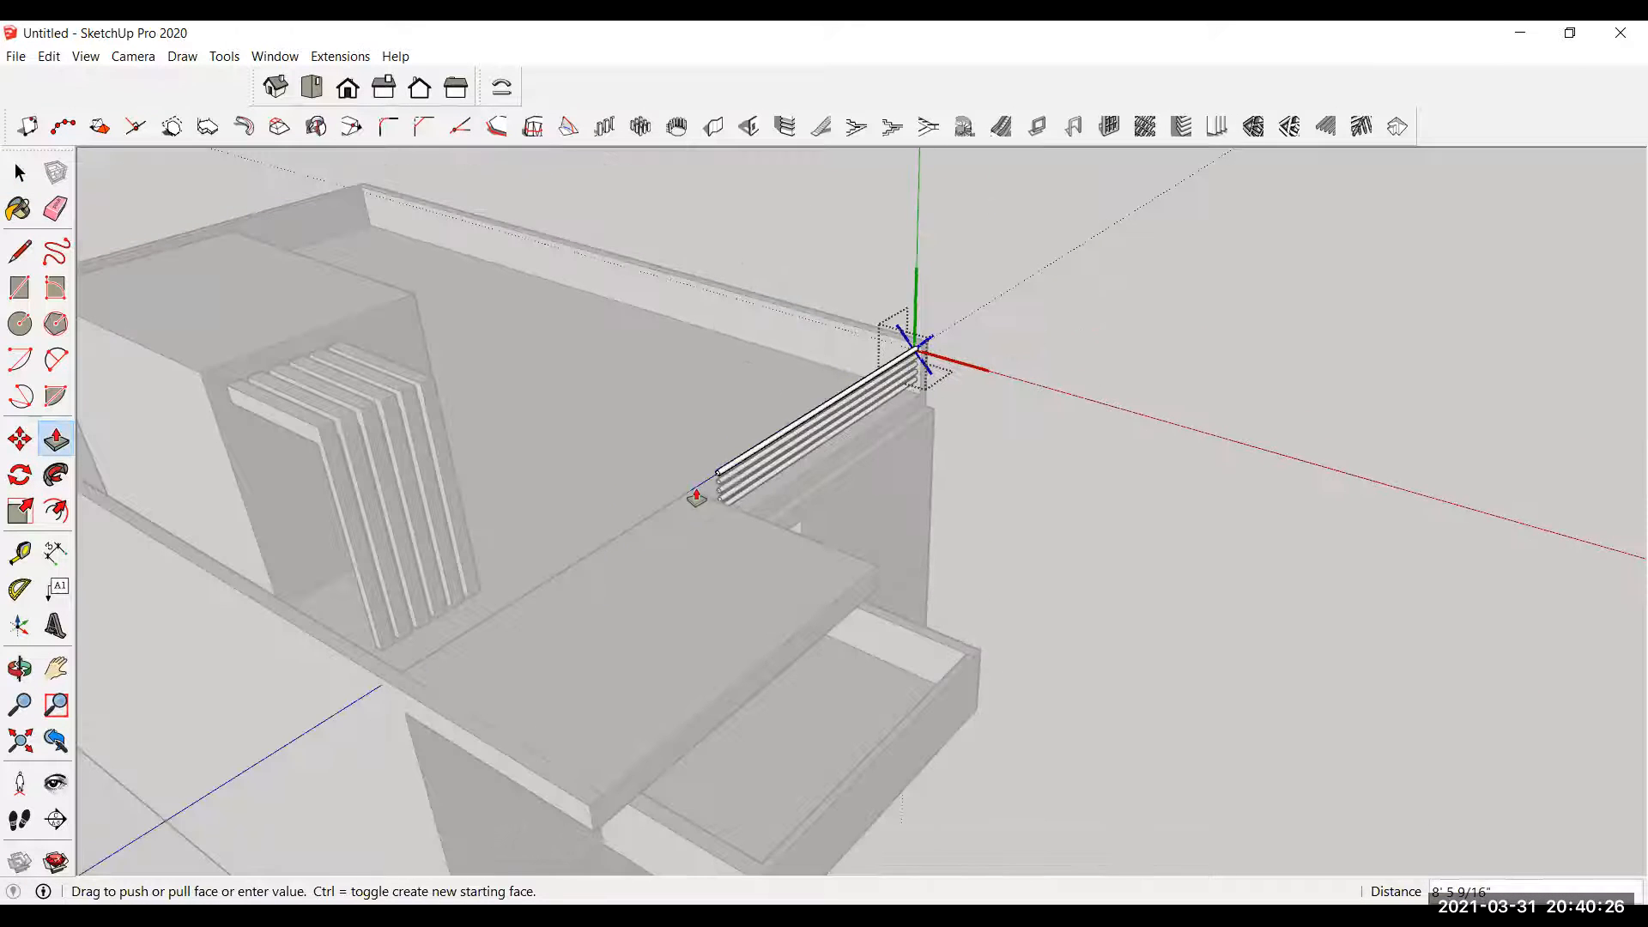
{"action": "left_click", "coordinate": [680, 495]}
{"action": "scroll", "coordinate": [401, 401], "scroll_direction": "down", "scroll_amount": 3}
{"action": "middle_click_drag", "start_coordinate": [401, 400], "coordinate": [94, 266]}
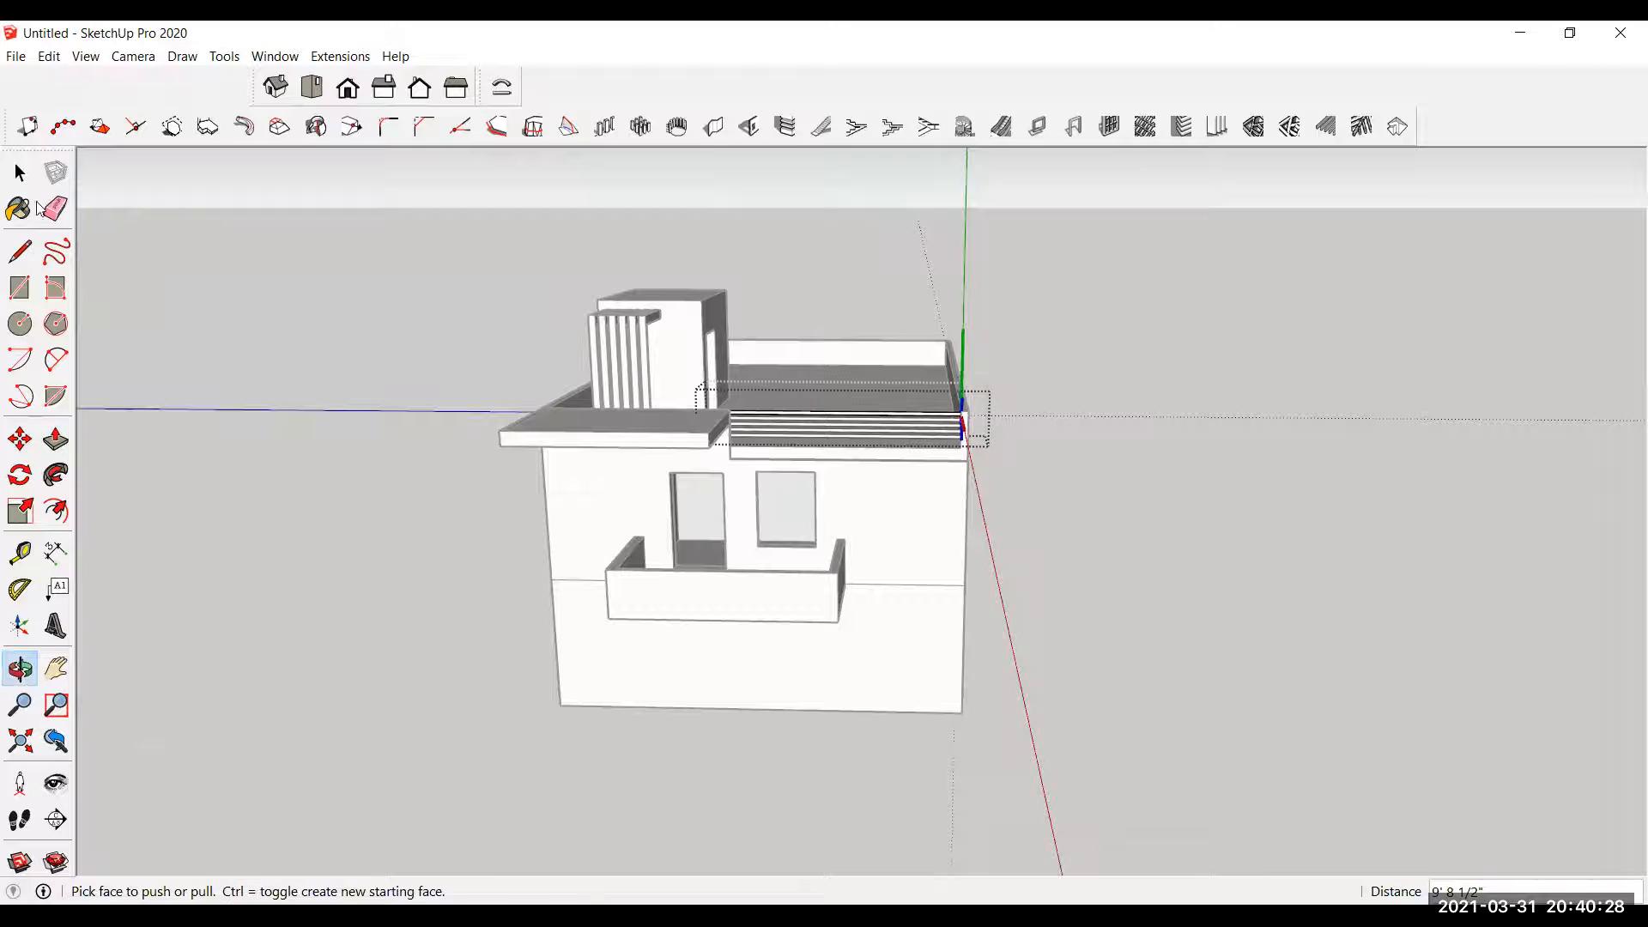
{"action": "left_click", "coordinate": [21, 173]}
{"action": "left_click", "coordinate": [255, 286]}
{"action": "scroll", "coordinate": [933, 460], "scroll_direction": "up", "scroll_amount": 3}
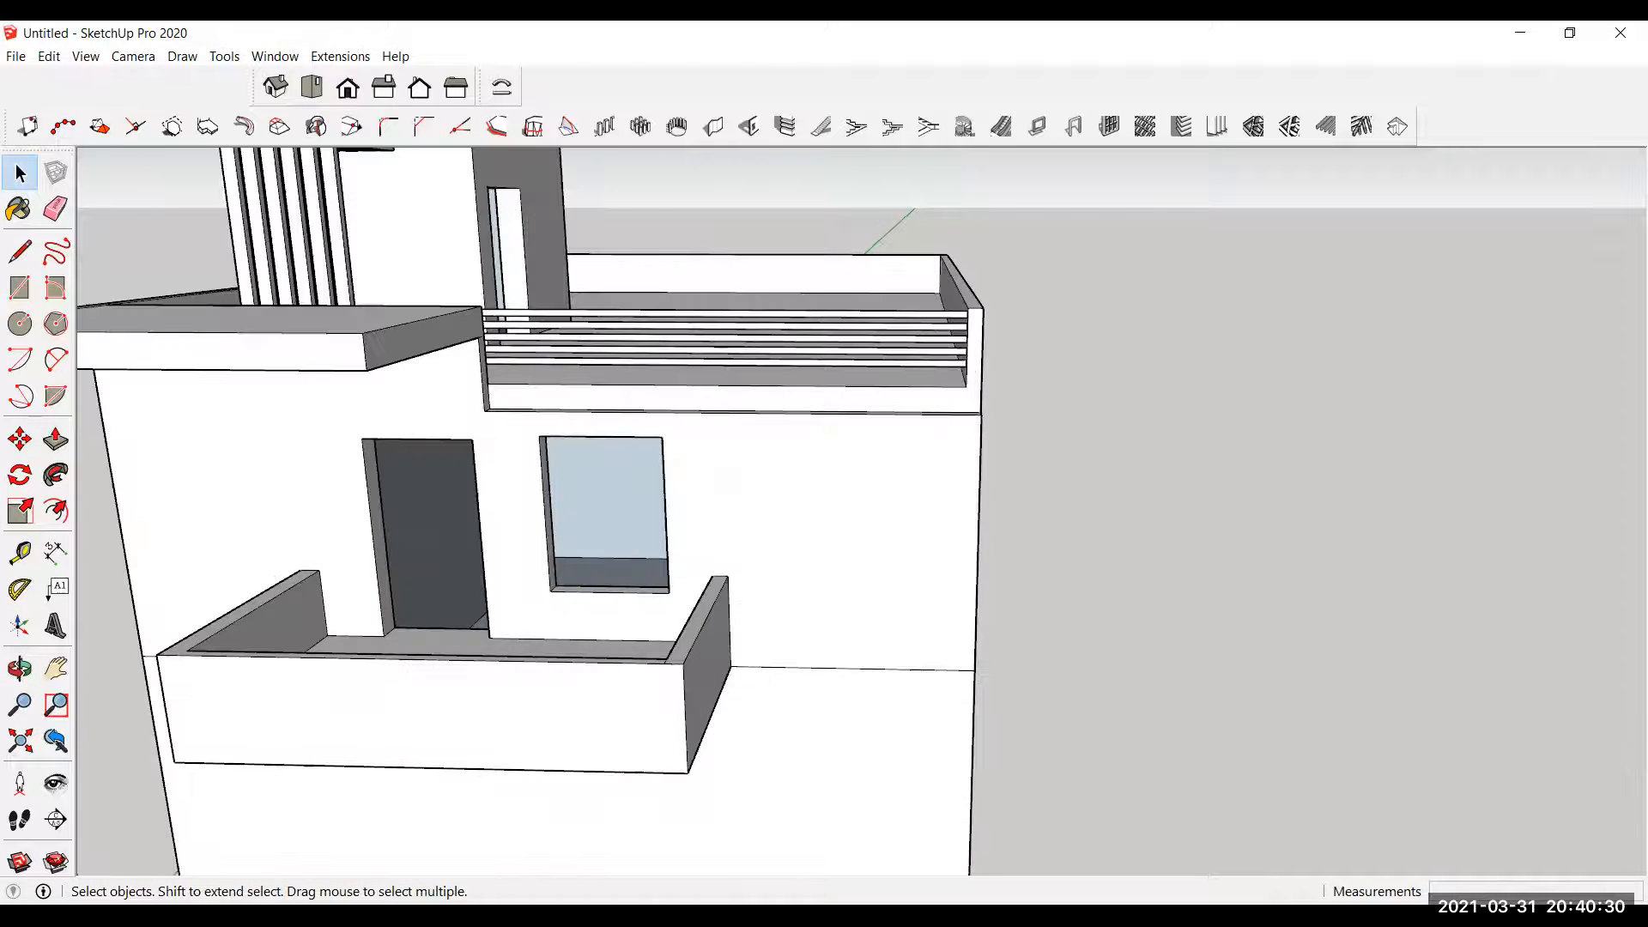
Step: Draw two window rectangles on the upper part of the long side wall, the rear one about 6' by 4' 6"
{"action": "scroll", "coordinate": [663, 443], "scroll_direction": "down", "scroll_amount": 5}
{"action": "middle_click_drag", "start_coordinate": [743, 511], "coordinate": [146, 296]}
{"action": "left_click", "coordinate": [20, 288]}
{"action": "scroll", "coordinate": [882, 446], "scroll_direction": "up", "scroll_amount": 1}
{"action": "left_click", "coordinate": [812, 404]}
{"action": "left_click", "coordinate": [887, 485]}
{"action": "left_click", "coordinate": [1036, 378]}
{"action": "key", "text": "Escape"}
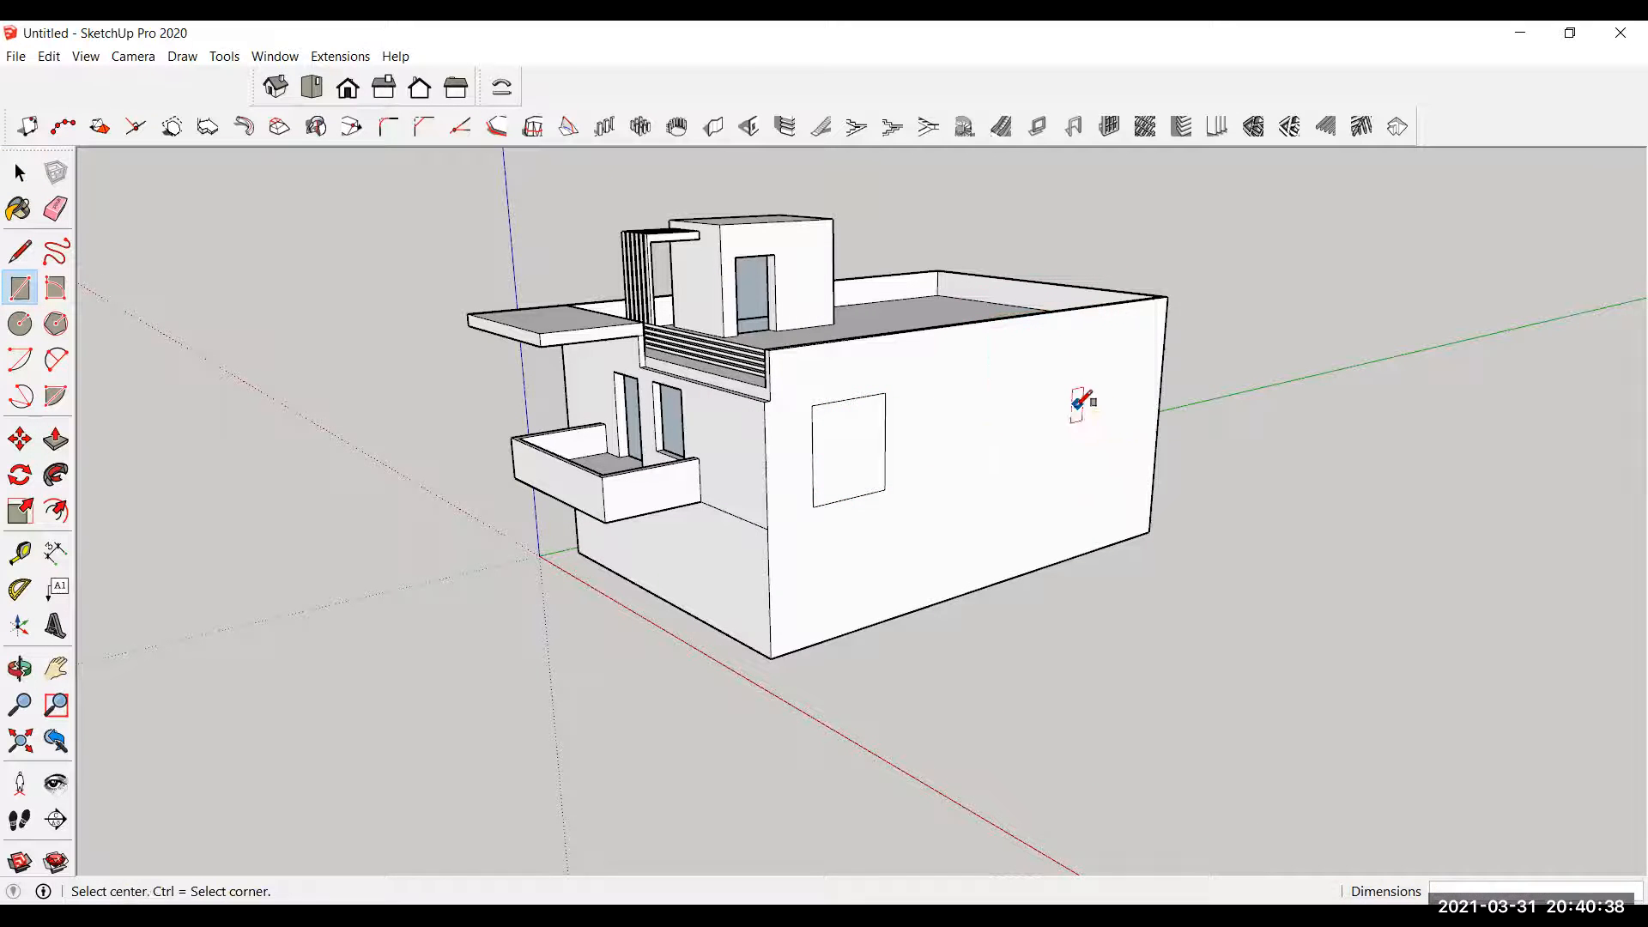
{"action": "left_click", "coordinate": [1009, 374]}
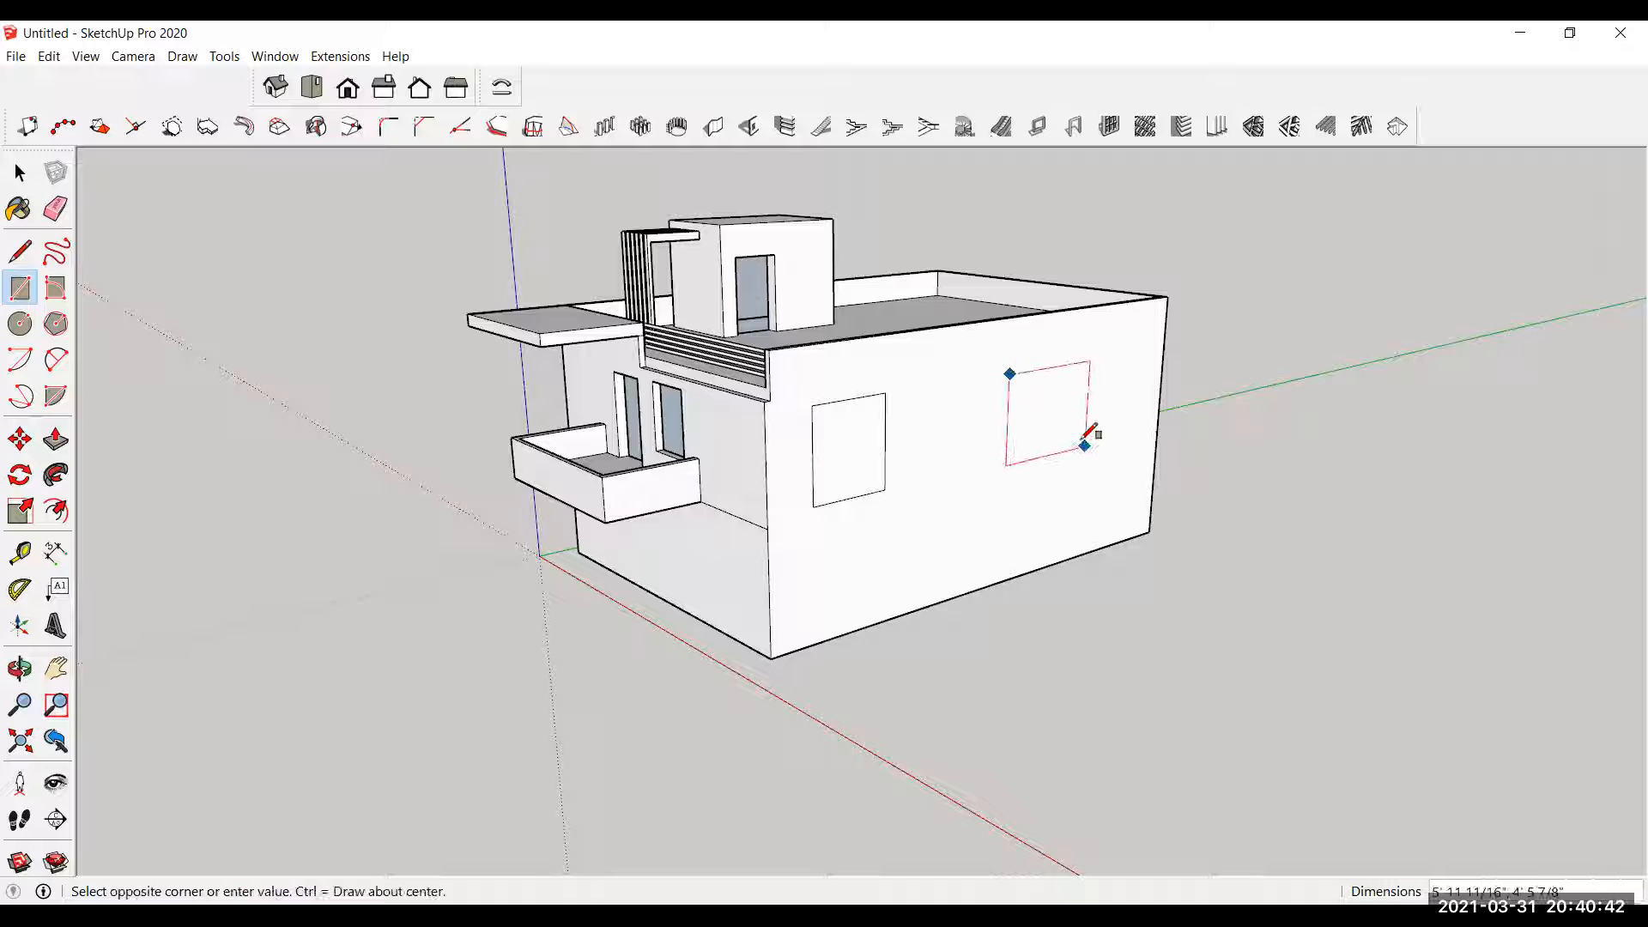
{"action": "scroll", "coordinate": [1034, 455], "scroll_direction": "up", "scroll_amount": 2}
Step: Push both window rectangles inward to cut openings through the side wall
{"action": "left_click", "coordinate": [56, 439]}
{"action": "left_click", "coordinate": [773, 483]}
{"action": "left_click", "coordinate": [773, 482]}
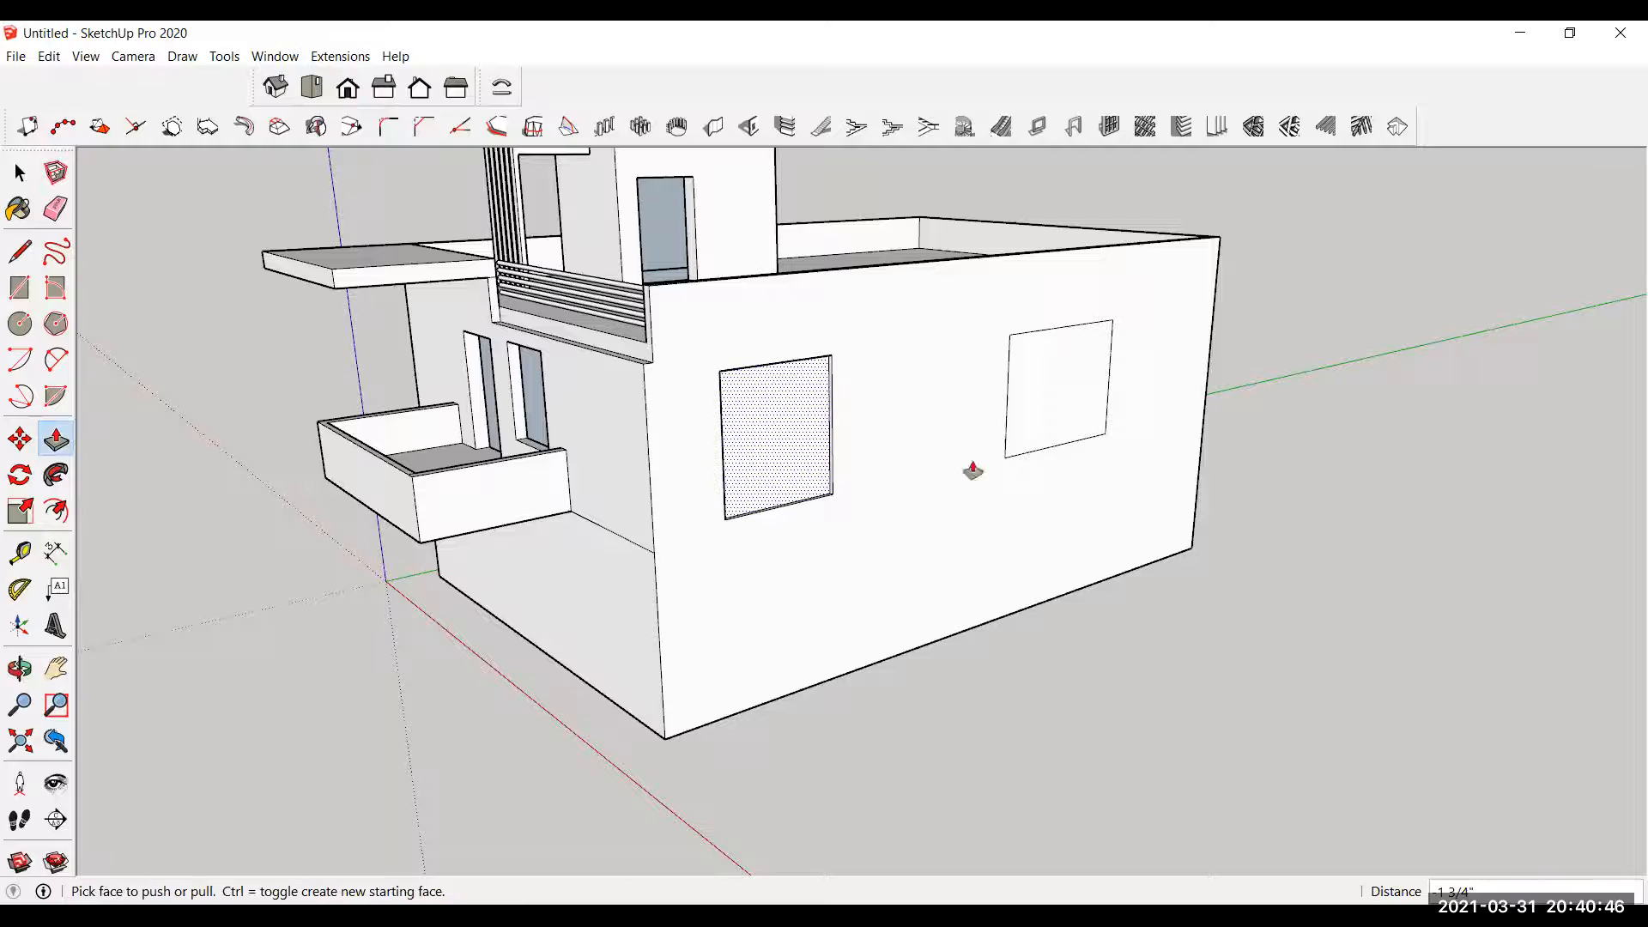
{"action": "left_click", "coordinate": [1018, 448]}
{"action": "left_click", "coordinate": [1016, 443]}
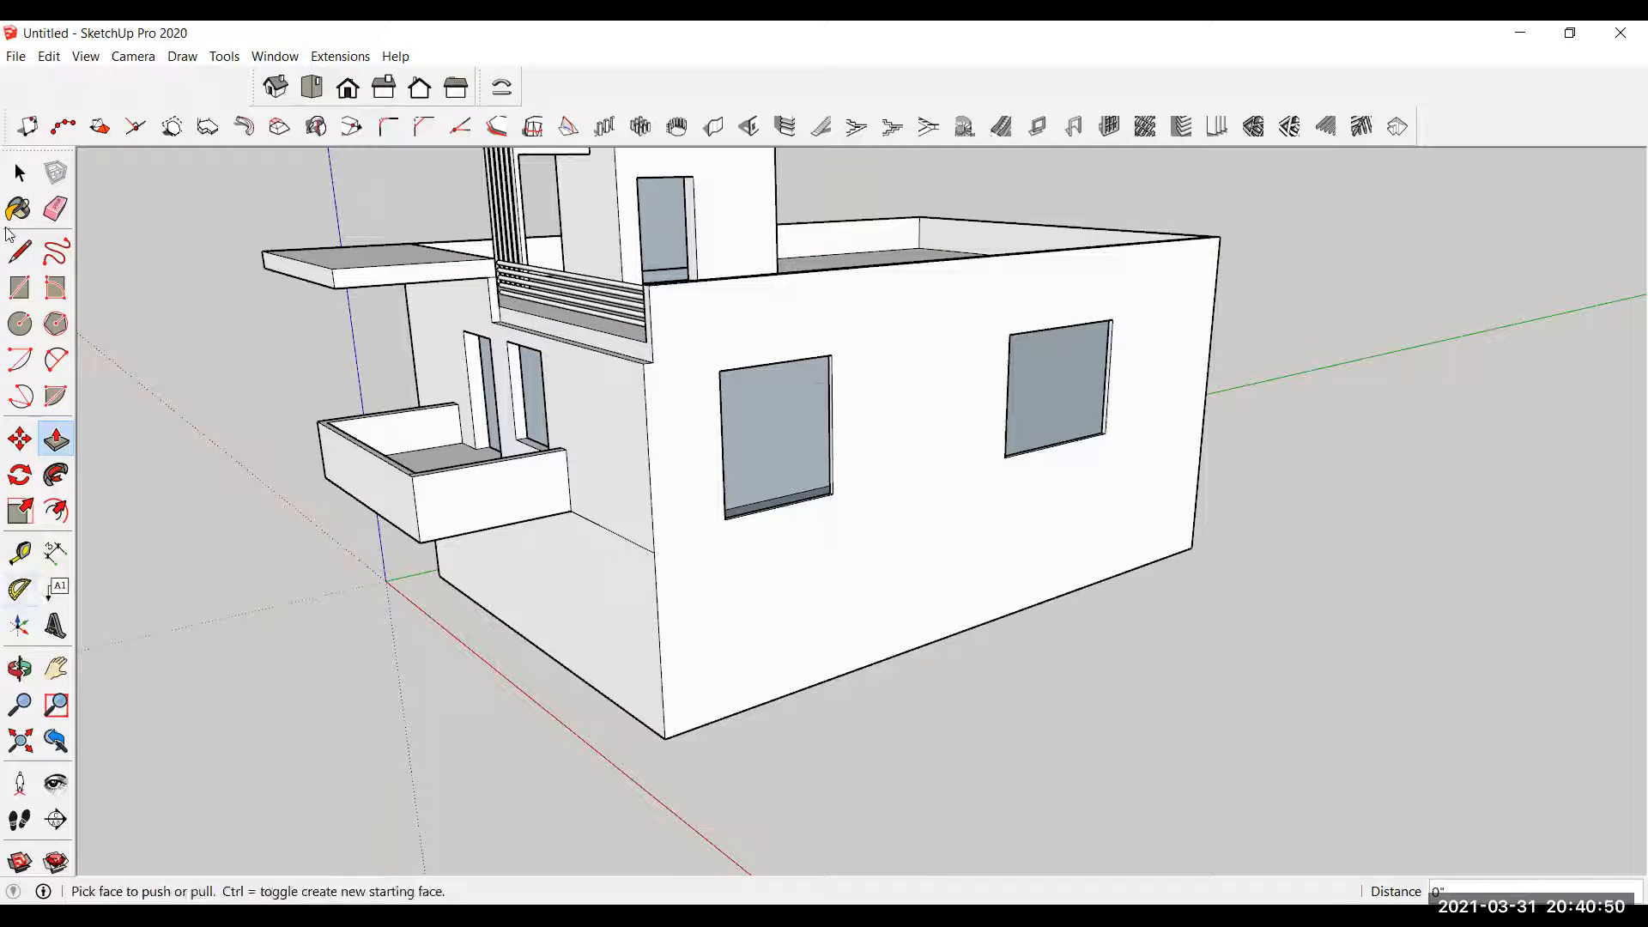
Step: Draw a rectangle about 21' 6" by 7' 7" on the side wall, enclosing both window openings
{"action": "left_click", "coordinate": [20, 288]}
{"action": "scroll", "coordinate": [489, 354], "scroll_direction": "down", "scroll_amount": 2}
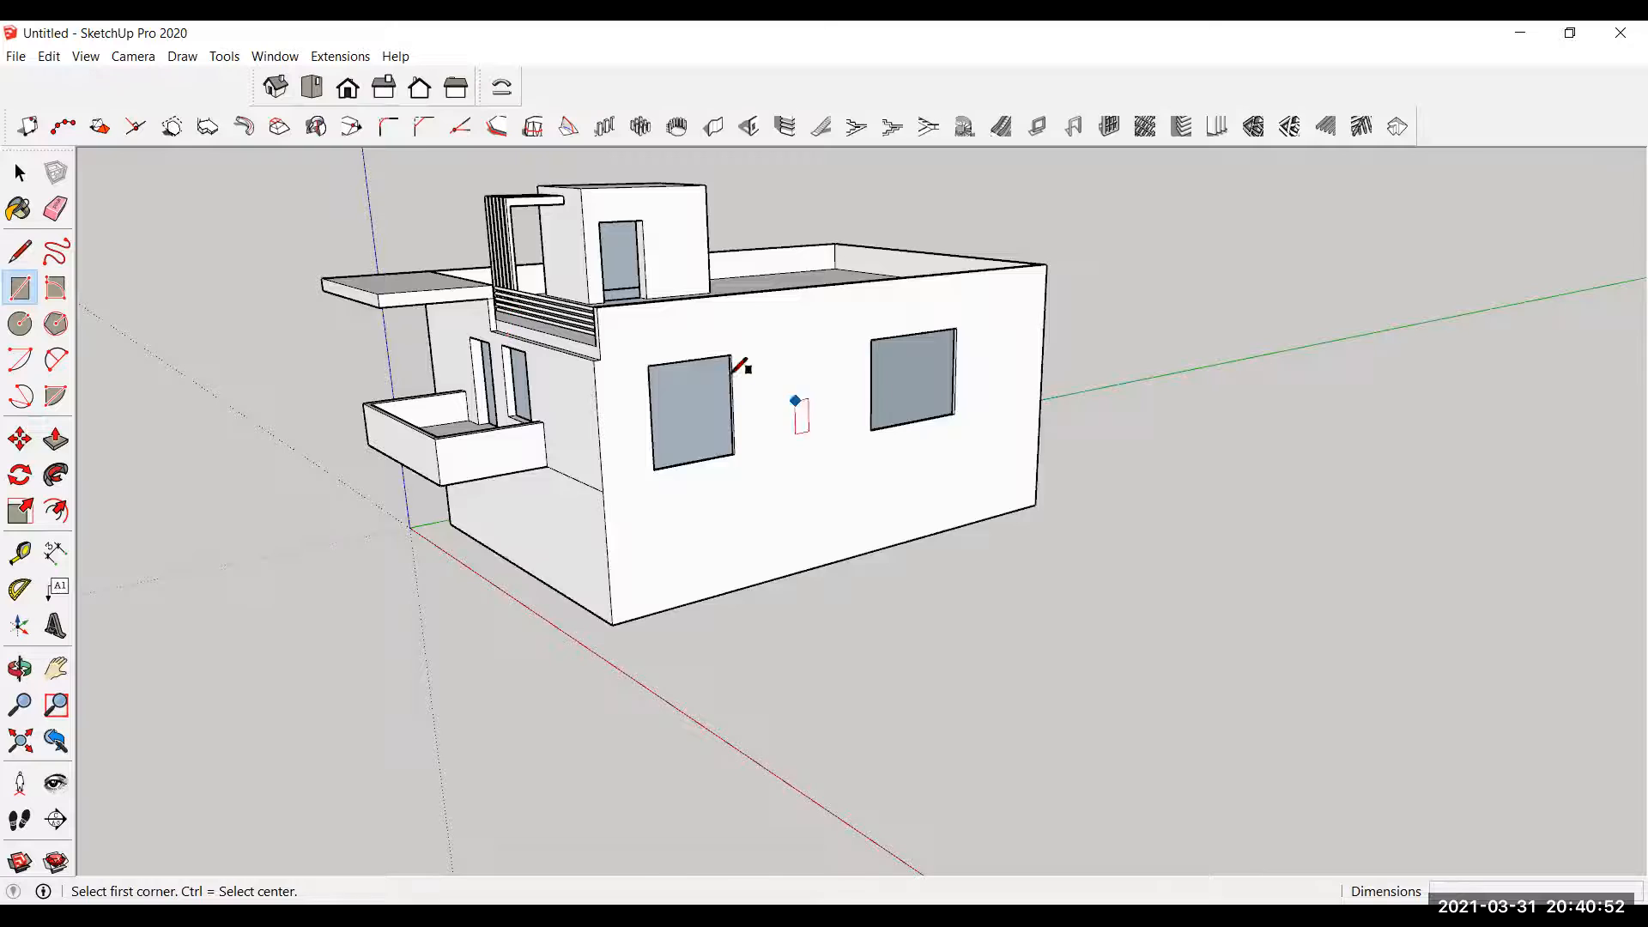
{"action": "scroll", "coordinate": [738, 367], "scroll_direction": "up", "scroll_amount": 2}
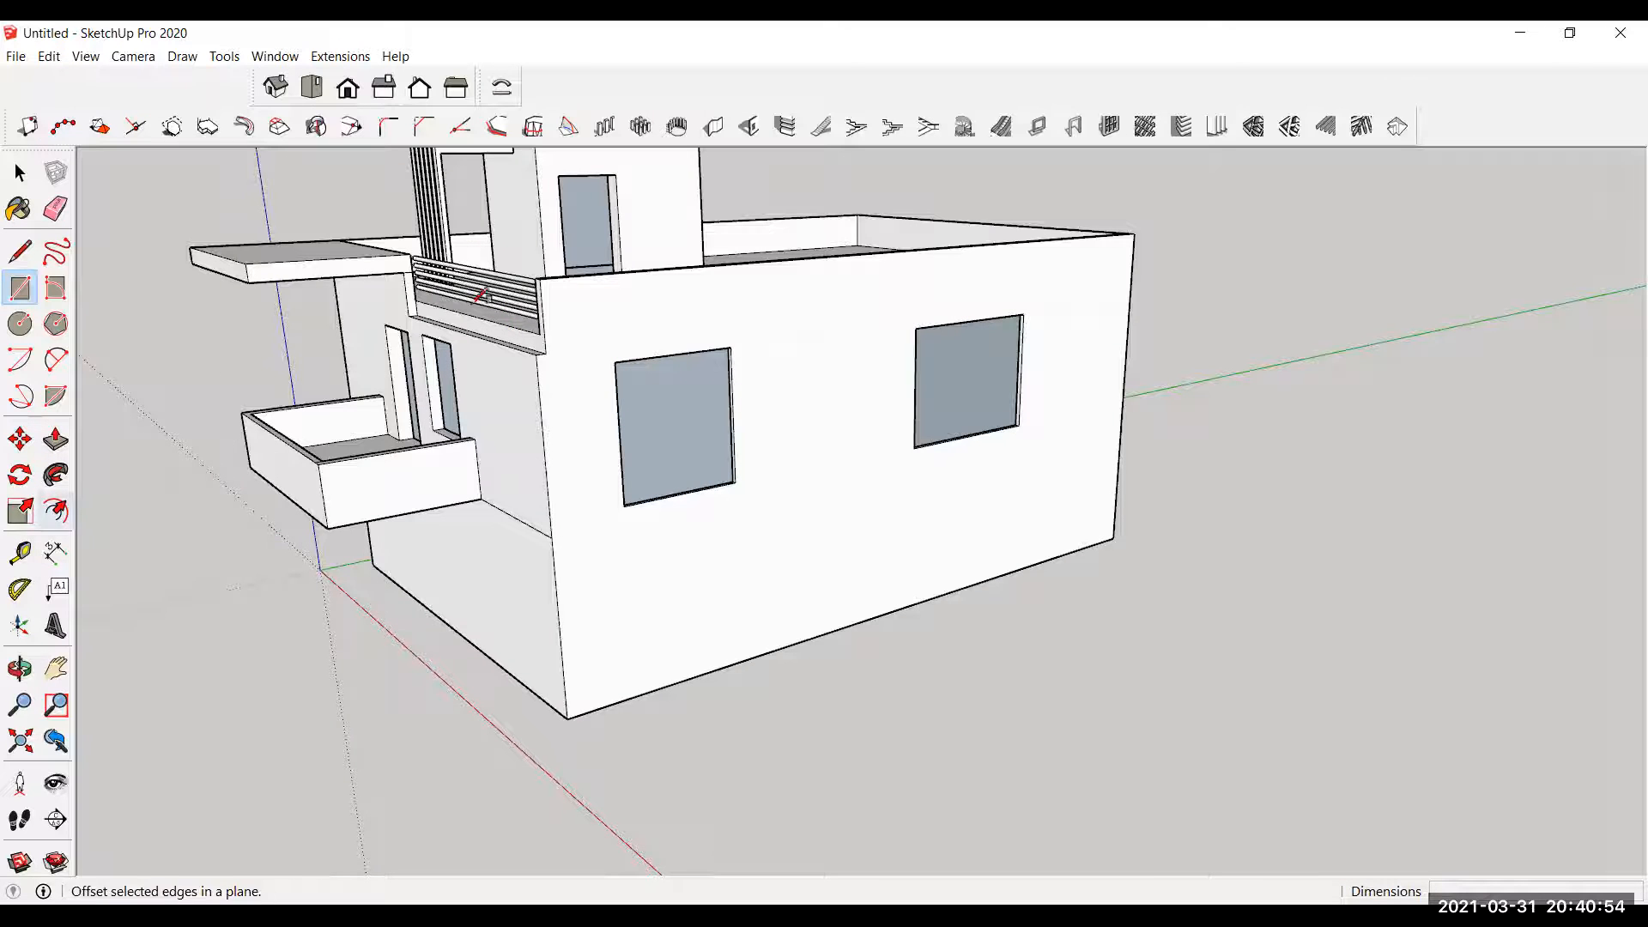
{"action": "left_click", "coordinate": [576, 322]}
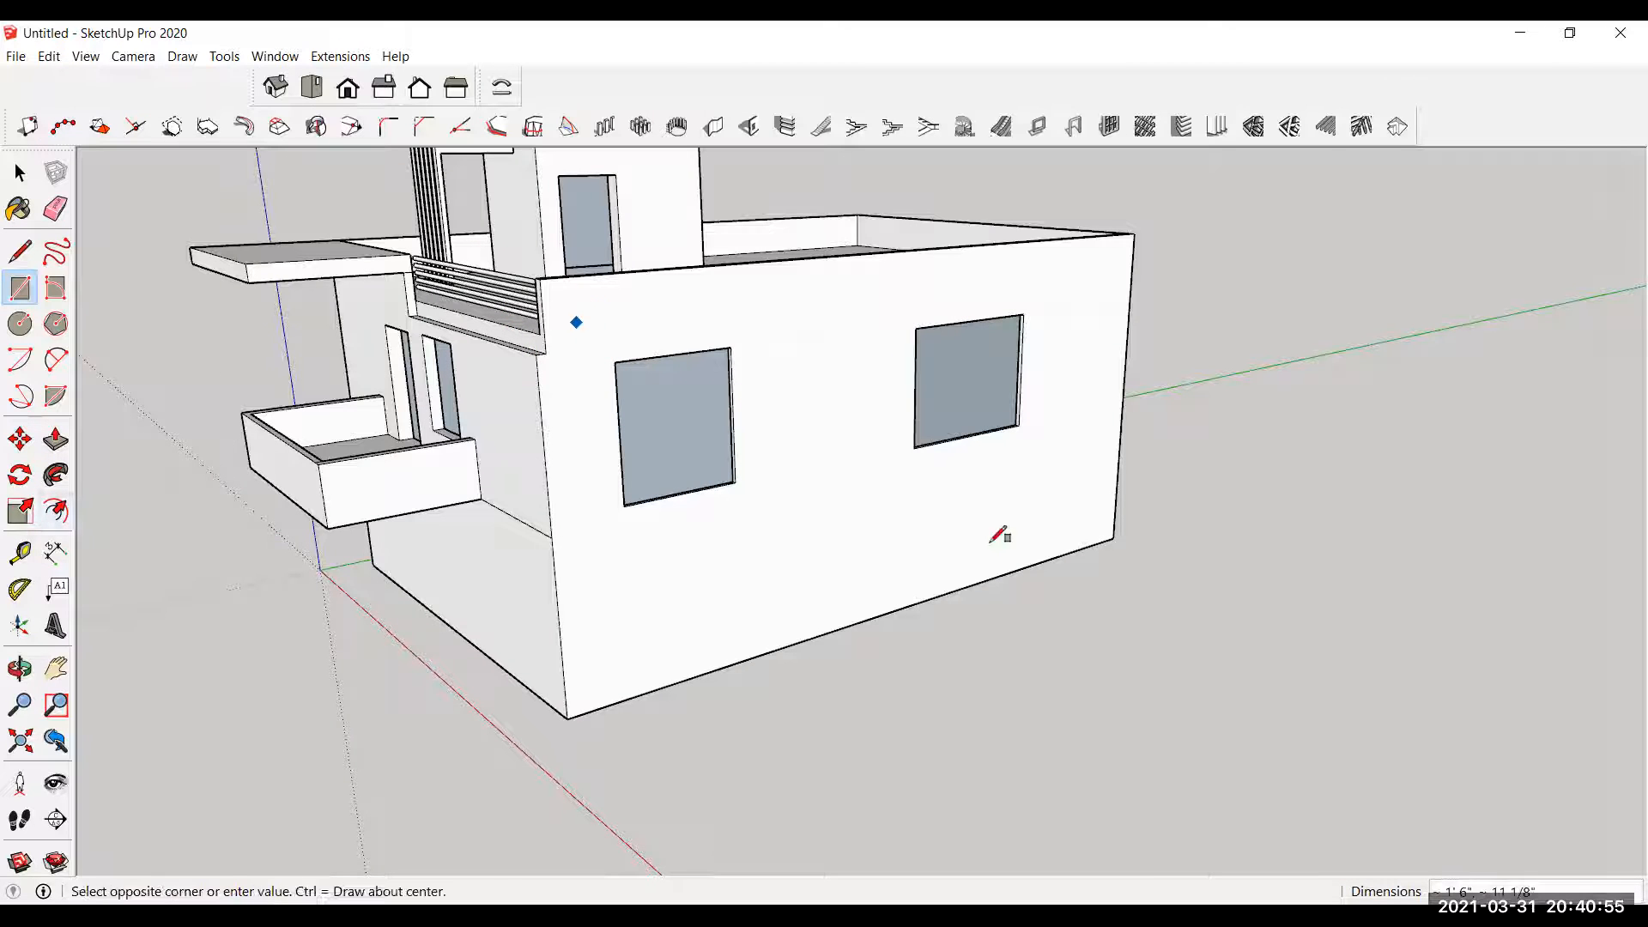
{"action": "left_click", "coordinate": [1065, 459]}
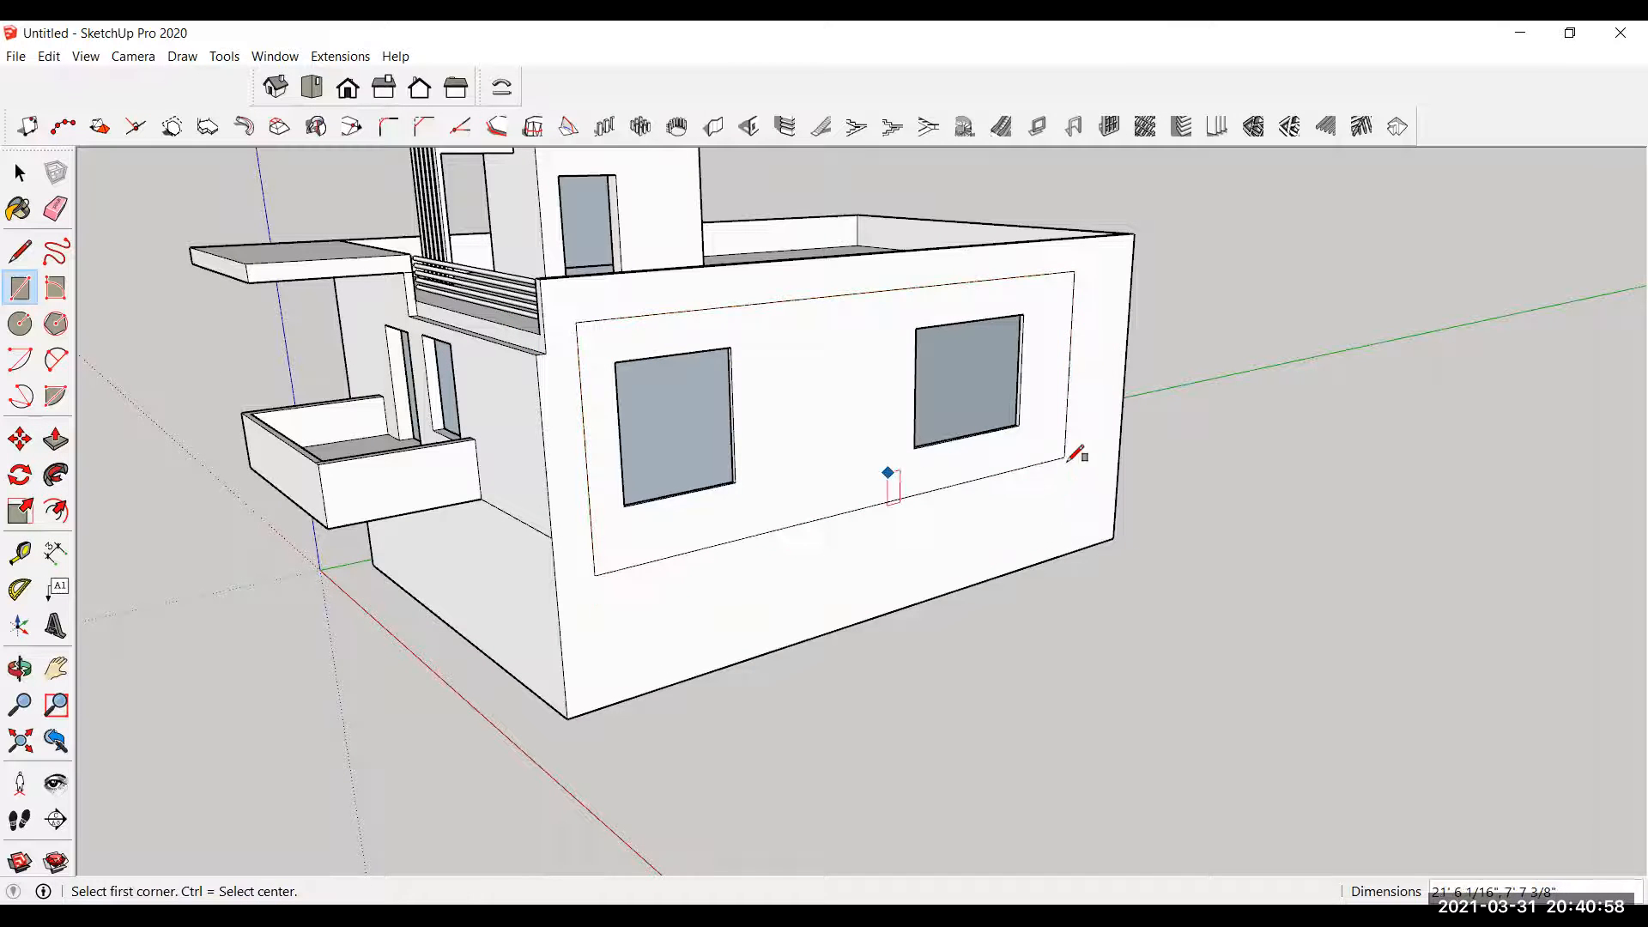
Step: Pull the wall area around the two side windows outward to form a projecting surround
{"action": "left_click", "coordinate": [762, 510]}
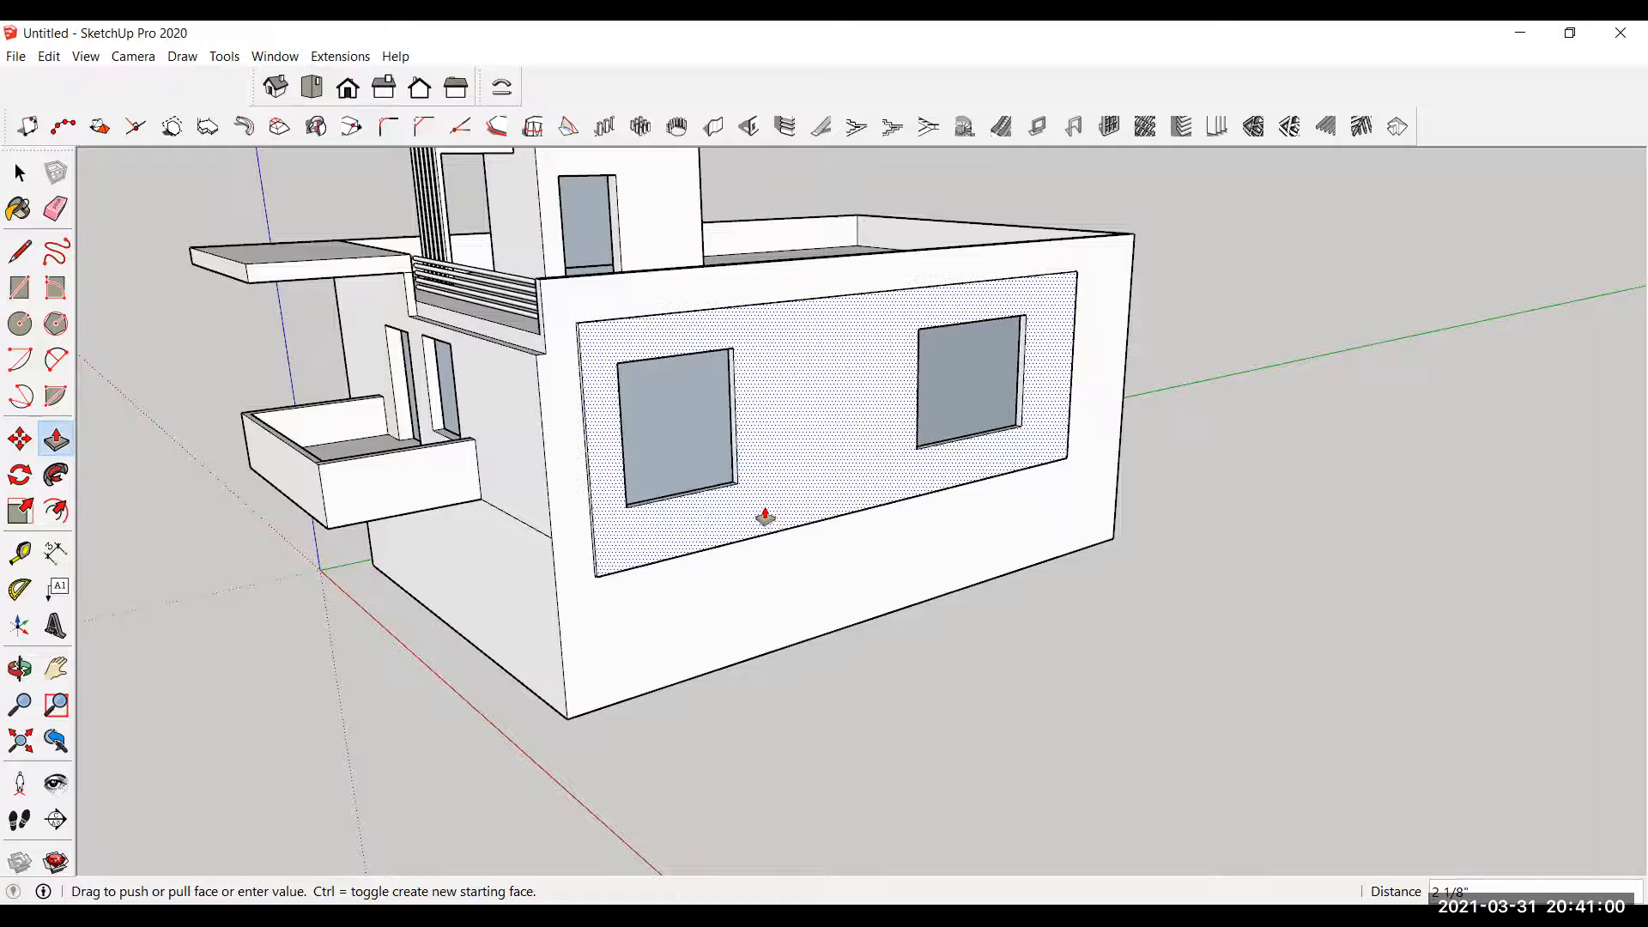
{"action": "left_click", "coordinate": [775, 532]}
{"action": "middle_click_drag", "start_coordinate": [639, 352], "coordinate": [812, 547]}
{"action": "middle_click_drag", "start_coordinate": [847, 473], "coordinate": [723, 560]}
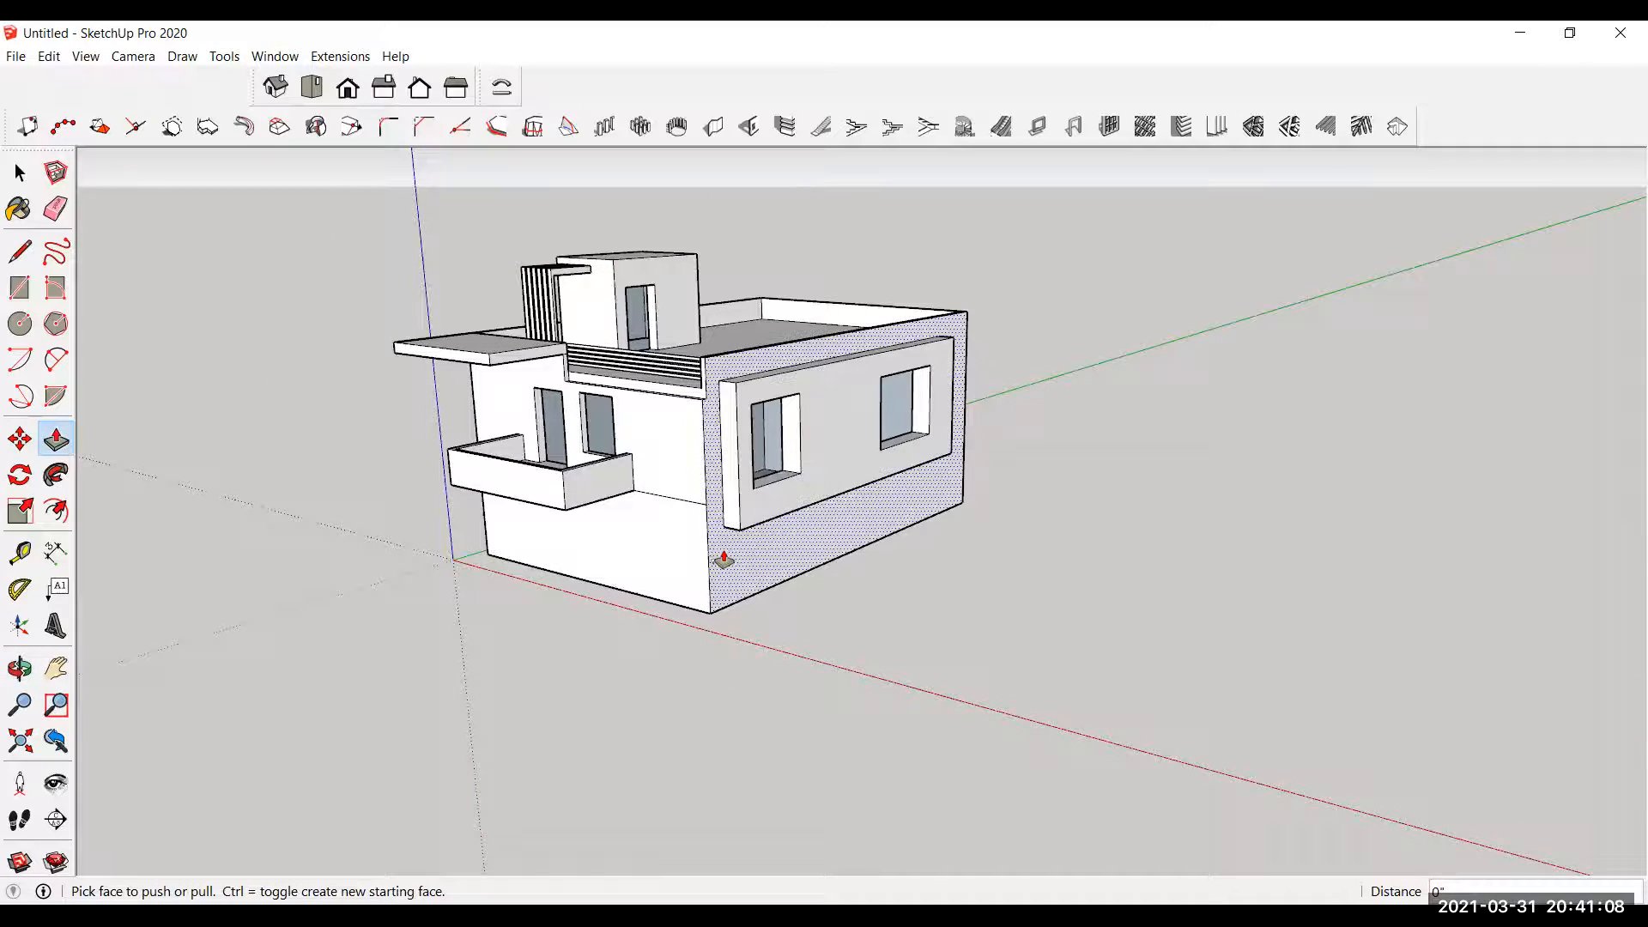
Step: Examine the projecting window surround and the side of the house from several viewpoints
{"action": "scroll", "coordinate": [934, 314], "scroll_direction": "up", "scroll_amount": 3}
{"action": "middle_click_drag", "start_coordinate": [935, 314], "coordinate": [498, 317]}
{"action": "middle_click_drag", "start_coordinate": [880, 314], "coordinate": [816, 338]}
{"action": "scroll", "coordinate": [633, 441], "scroll_direction": "down", "scroll_amount": 3}
{"action": "scroll", "coordinate": [855, 251], "scroll_direction": "up", "scroll_amount": 3}
{"action": "scroll", "coordinate": [855, 251], "scroll_direction": "down", "scroll_amount": 2}
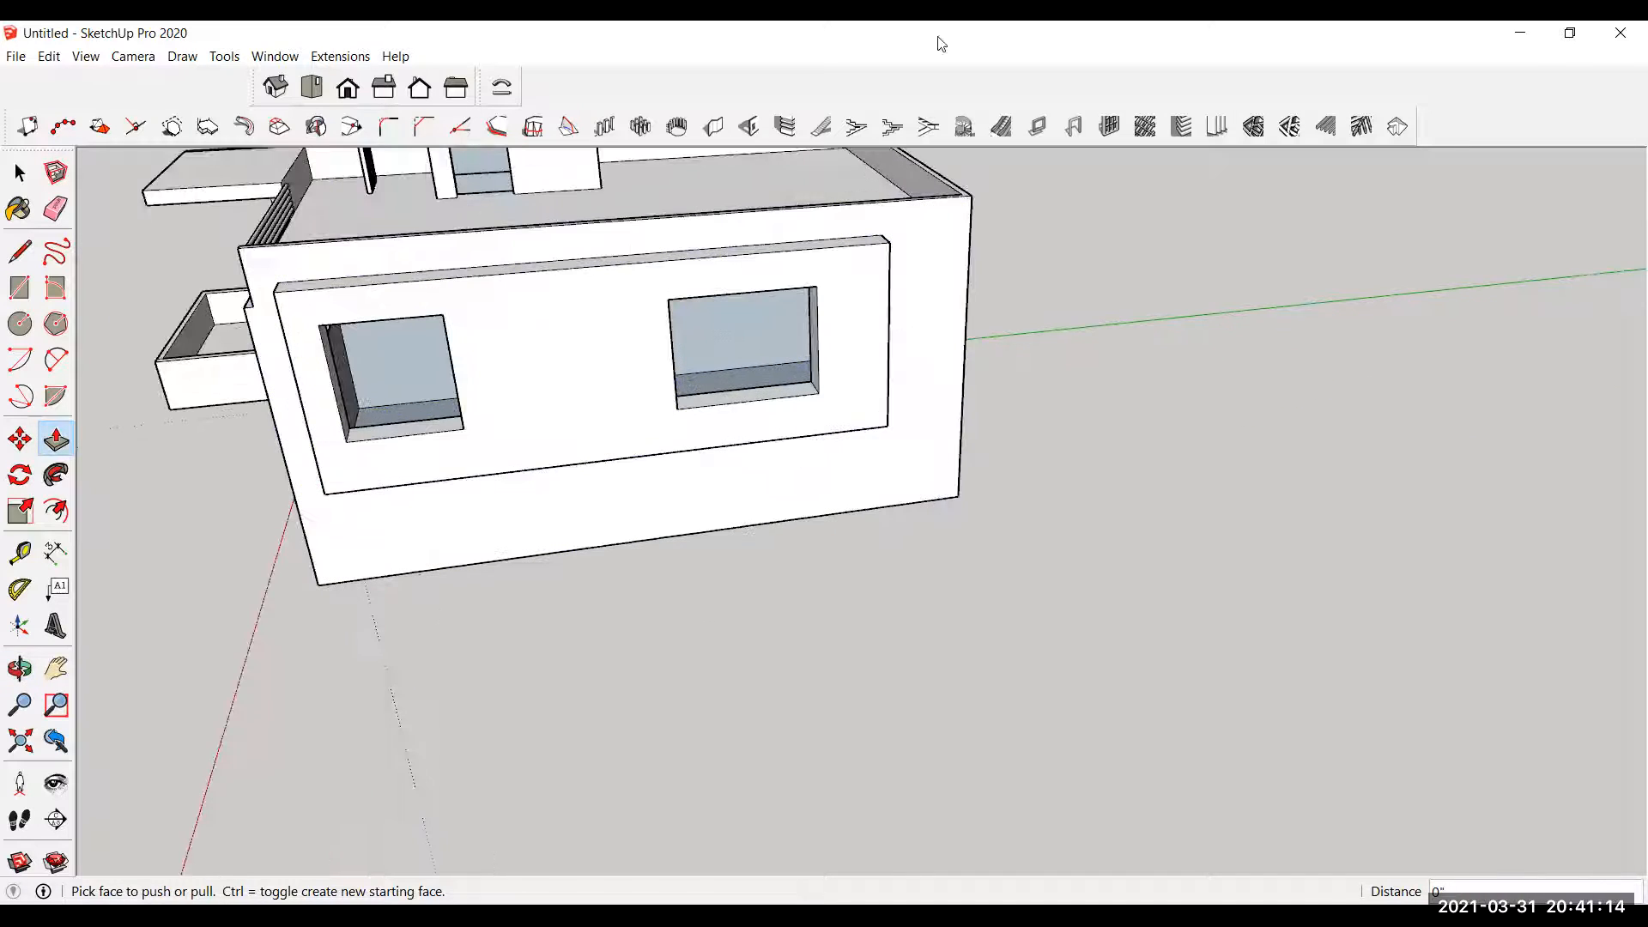
{"action": "scroll", "coordinate": [578, 342], "scroll_direction": "up", "scroll_amount": 3}
{"action": "scroll", "coordinate": [635, 331], "scroll_direction": "down", "scroll_amount": 1}
{"action": "scroll", "coordinate": [635, 331], "scroll_direction": "down", "scroll_amount": 2}
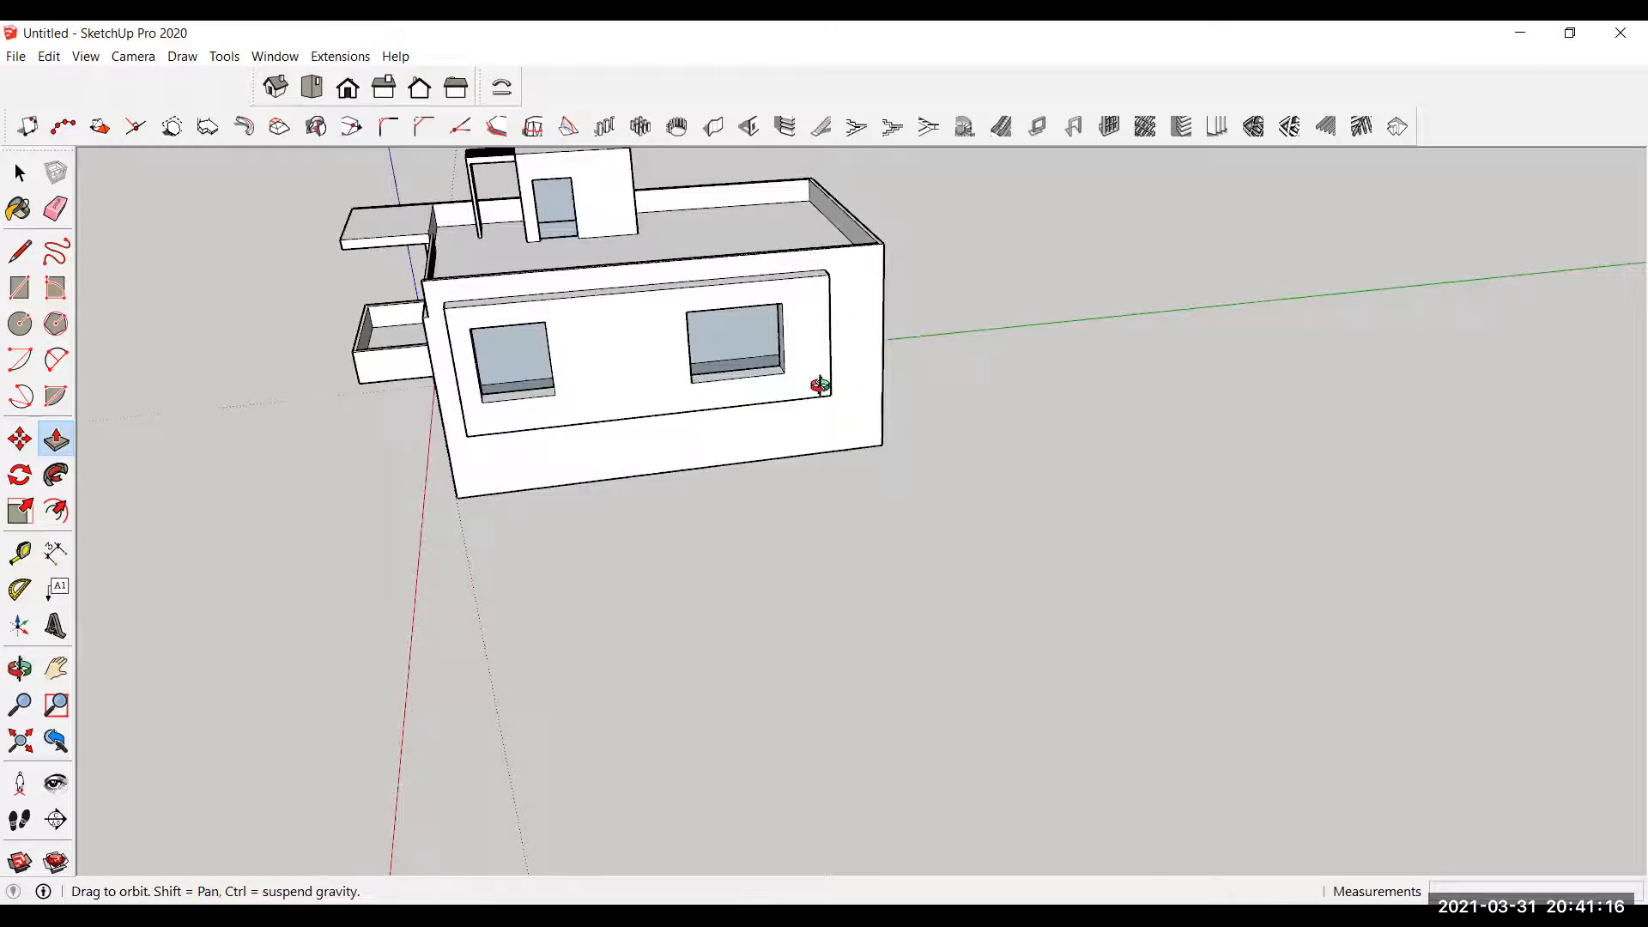
Step: Draw a ground rectangle about 1' 6" by 8" beside the side wall's rear corner and make it a component
{"action": "middle_click_drag", "start_coordinate": [821, 383], "coordinate": [748, 384]}
{"action": "left_click", "coordinate": [19, 288]}
{"action": "scroll", "coordinate": [909, 480], "scroll_direction": "up", "scroll_amount": 4}
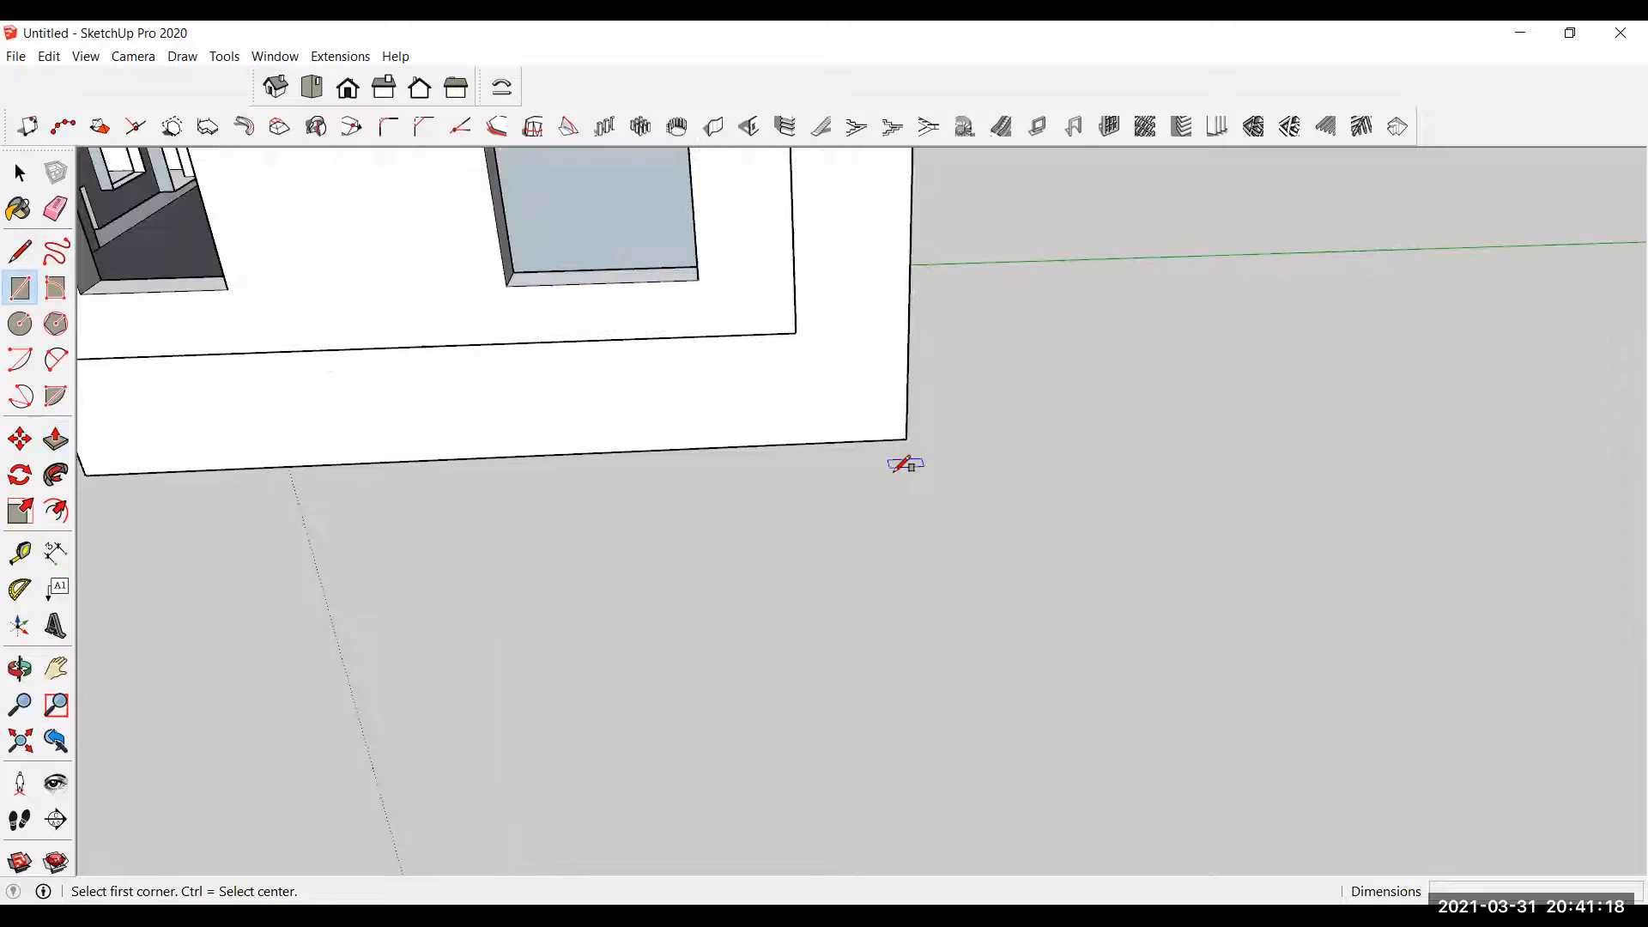
{"action": "left_click", "coordinate": [893, 449]}
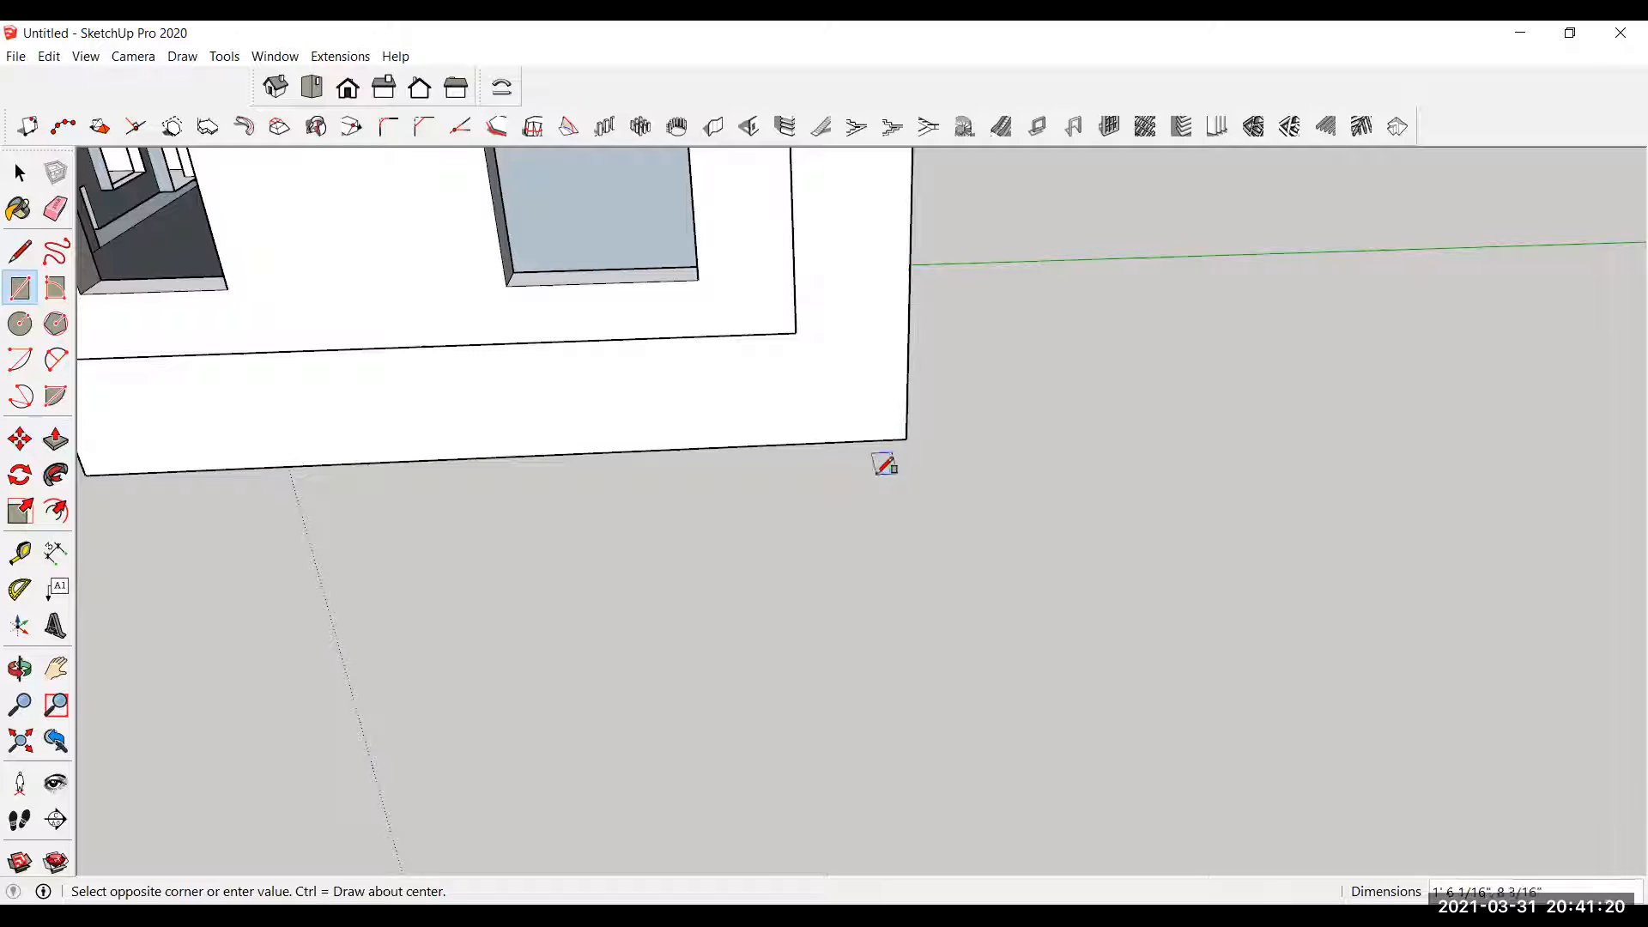
{"action": "key", "text": "space"}
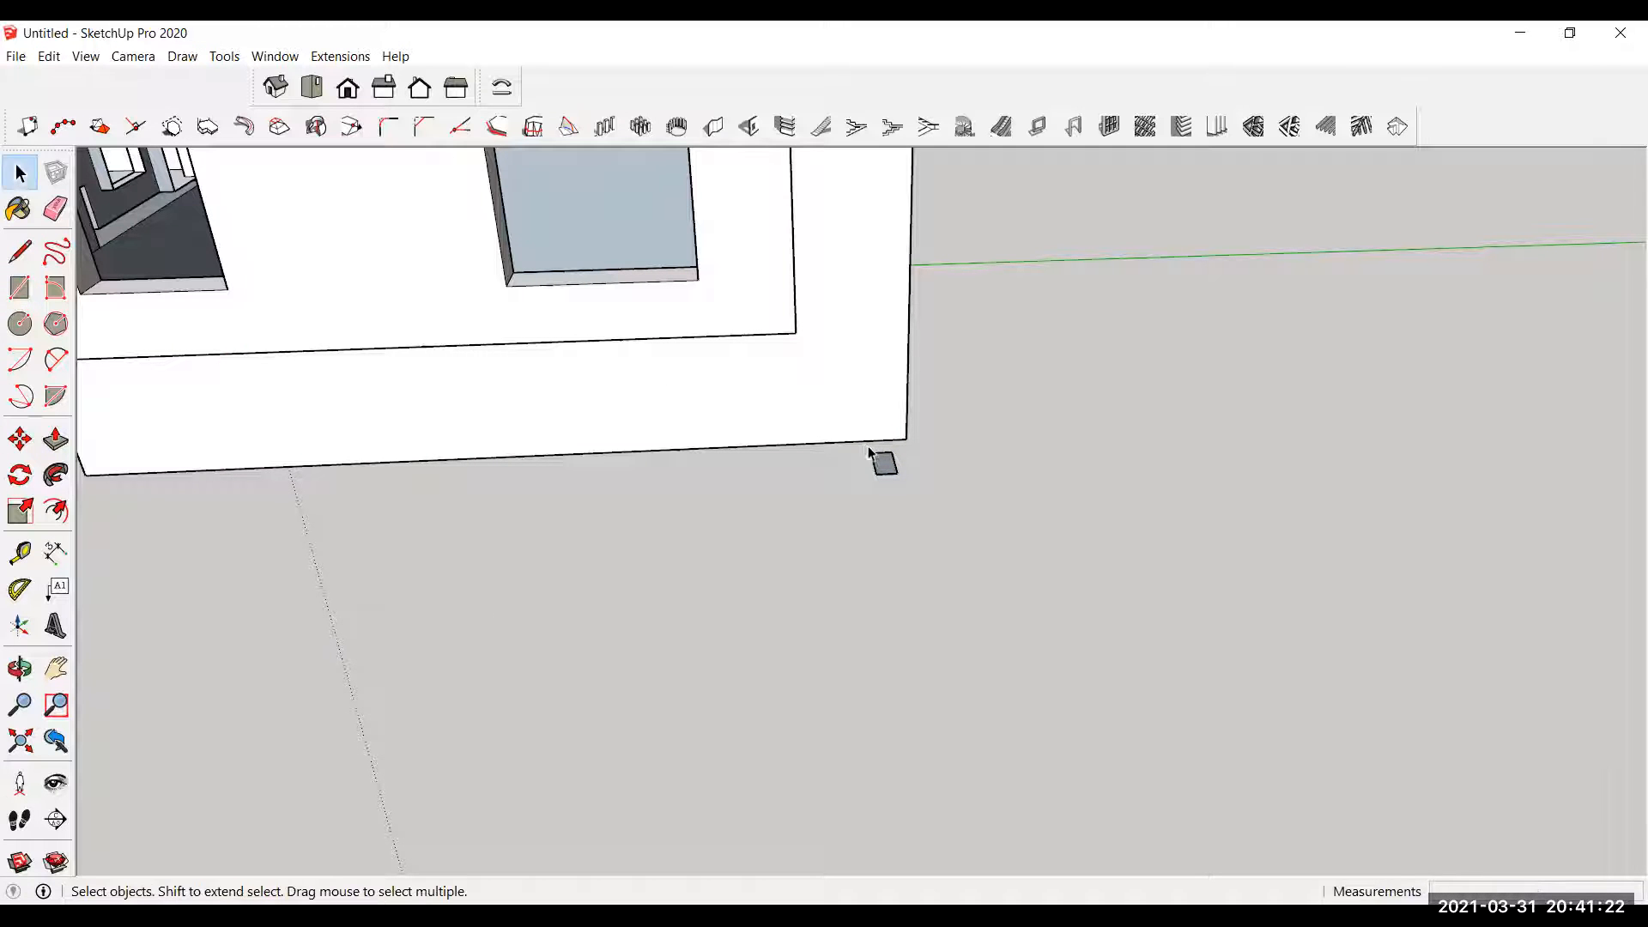
{"action": "right_click", "coordinate": [889, 463]}
{"action": "left_click", "coordinate": [979, 604]}
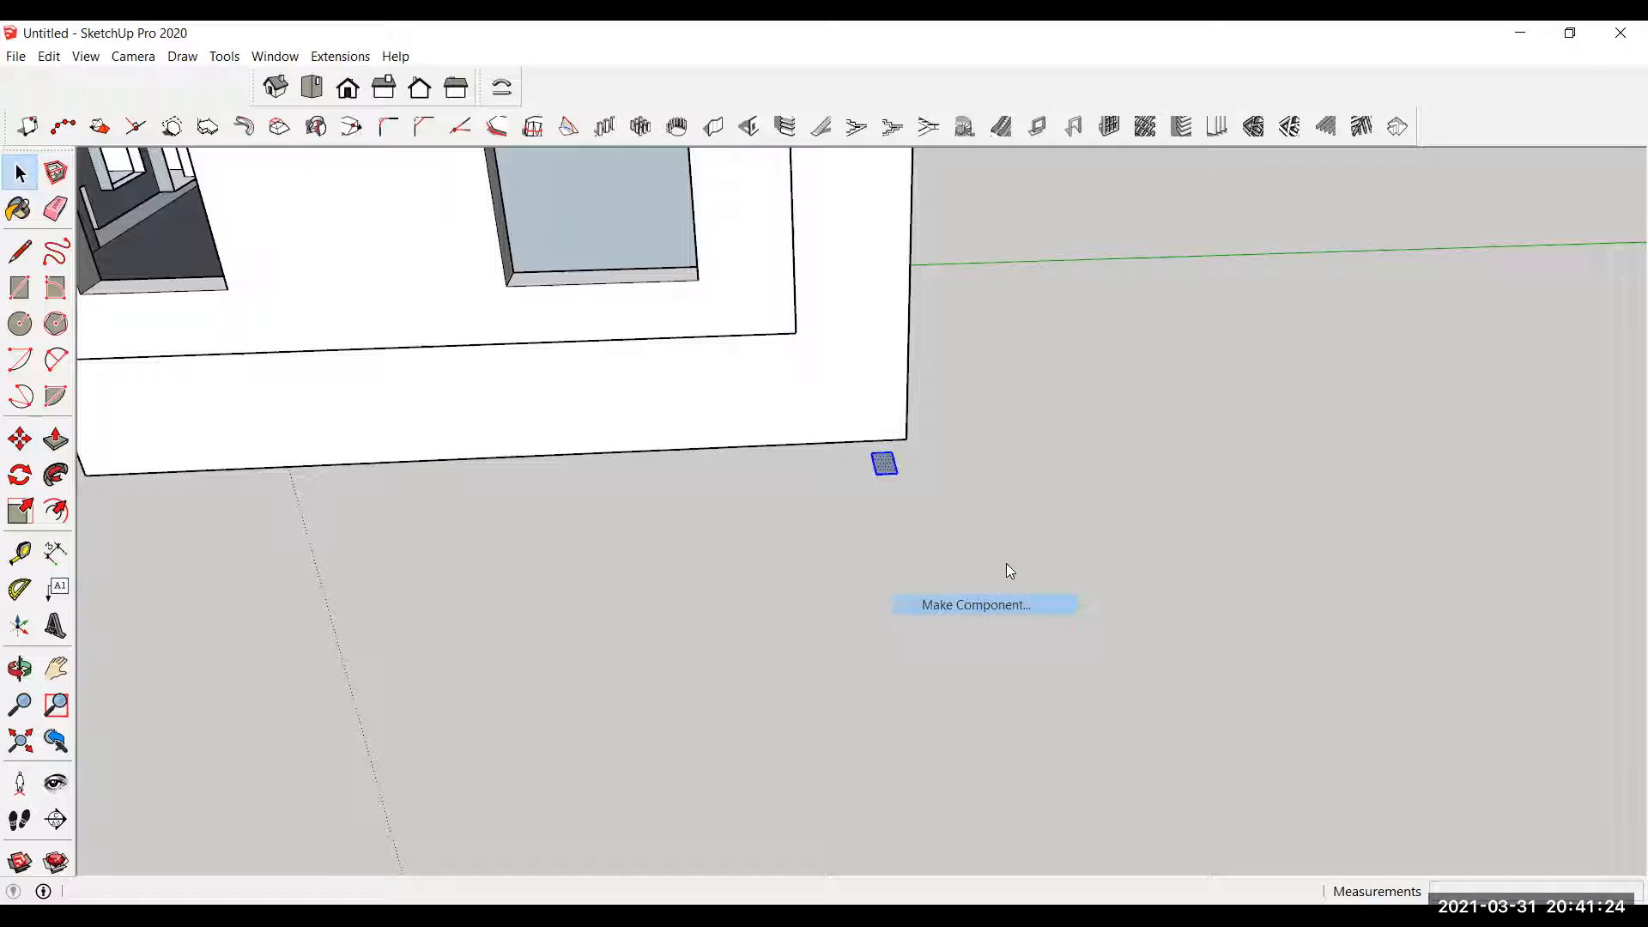
{"action": "left_click", "coordinate": [850, 691]}
Step: Copy the small ground component twice in an evenly spaced row along the base of the side wall
{"action": "left_click", "coordinate": [19, 439]}
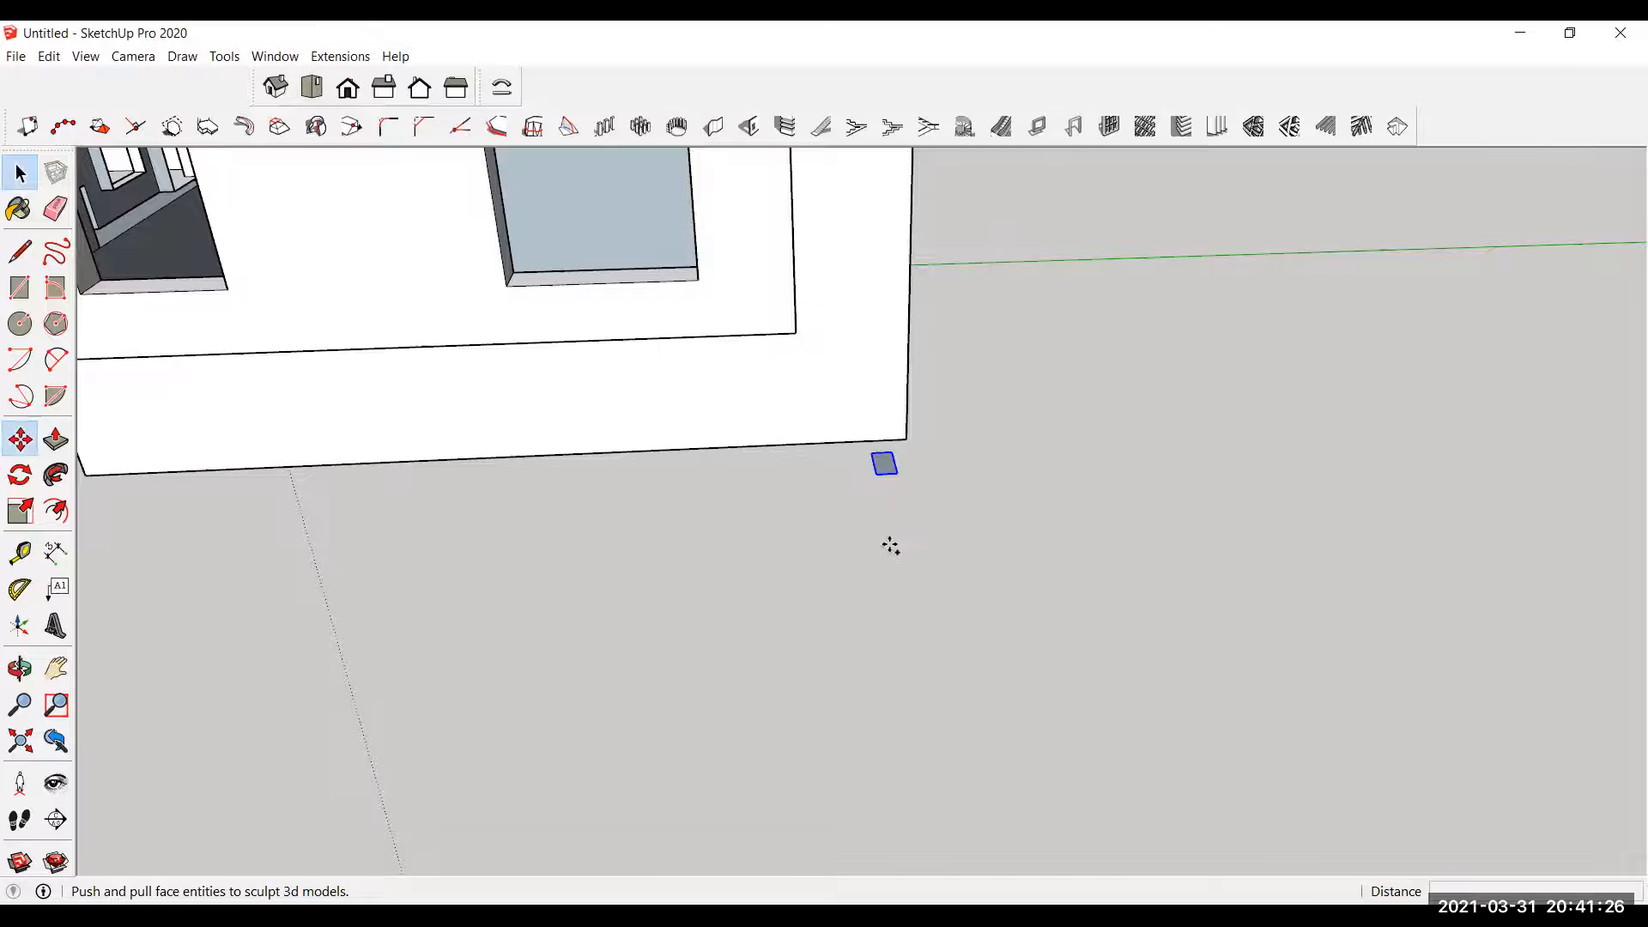
{"action": "left_click", "coordinate": [890, 548]}
{"action": "key", "text": "ctrl"}
{"action": "left_click", "coordinate": [860, 537]}
{"action": "left_click", "coordinate": [864, 538]}
{"action": "key", "text": "ctrl"}
{"action": "left_click", "coordinate": [847, 537]}
{"action": "key", "text": "space"}
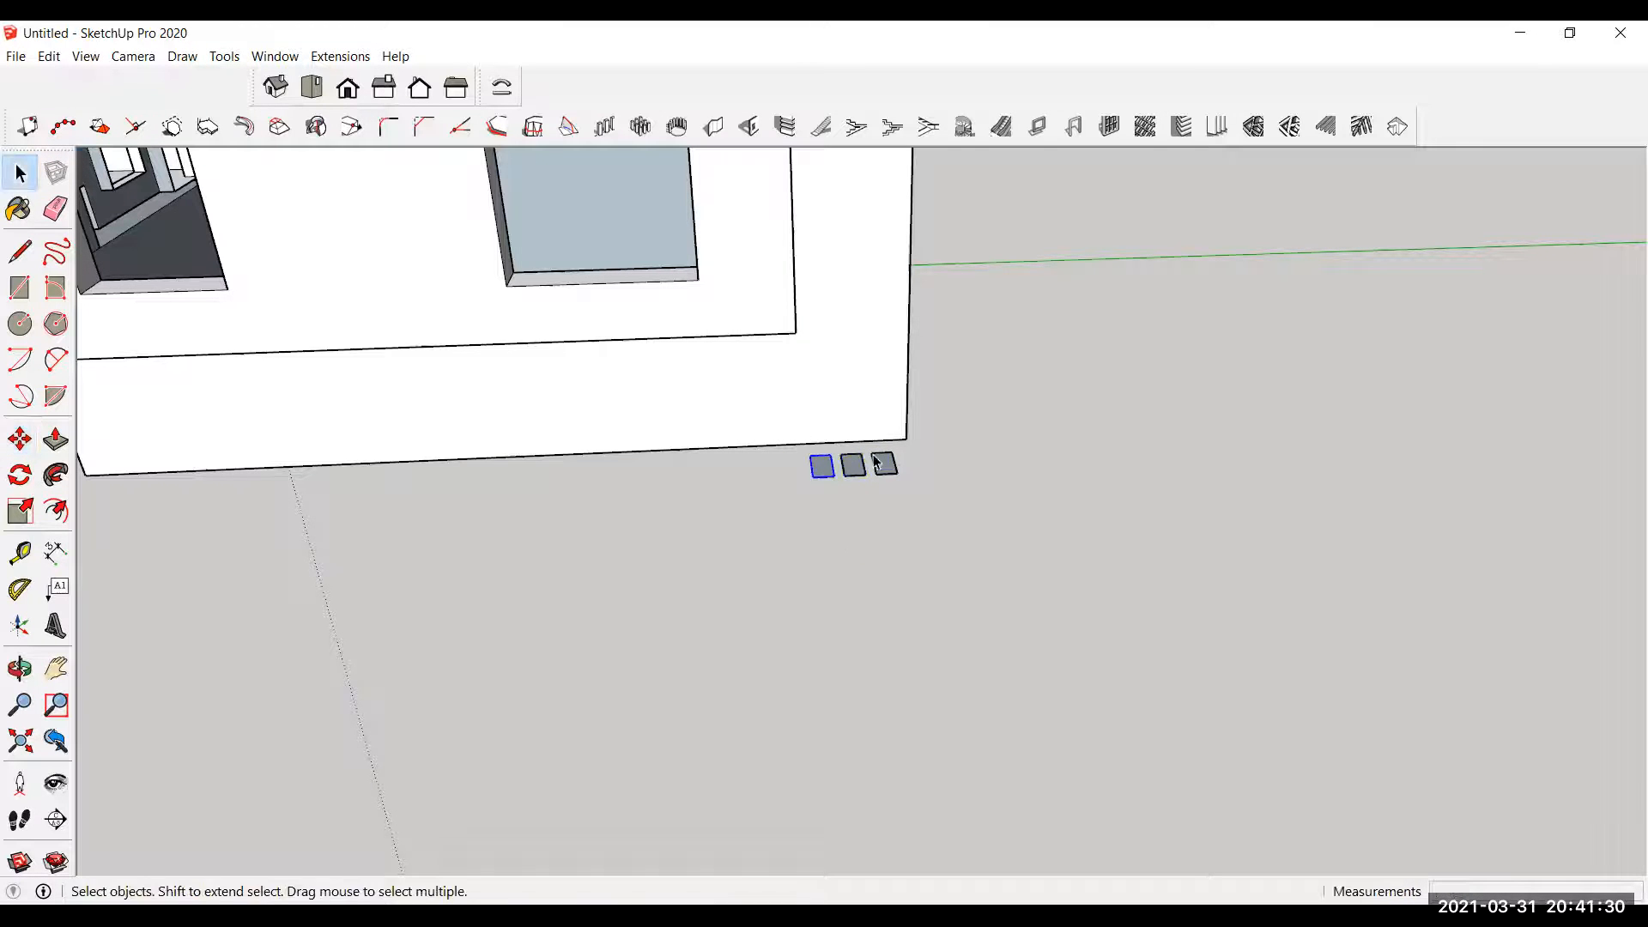
Step: Extrude the small component rectangles at the side wall's rear corner upward about 13' 3" into three tall columns
{"action": "double_click", "coordinate": [877, 464]}
{"action": "left_click", "coordinate": [56, 440]}
{"action": "left_click", "coordinate": [884, 465]}
{"action": "scroll", "coordinate": [889, 467], "scroll_direction": "down", "scroll_amount": 5}
{"action": "scroll", "coordinate": [889, 365], "scroll_direction": "up", "scroll_amount": 4}
{"action": "left_click", "coordinate": [803, 339]}
{"action": "scroll", "coordinate": [891, 326], "scroll_direction": "down", "scroll_amount": 2}
{"action": "middle_click_drag", "start_coordinate": [831, 687], "coordinate": [1321, 668]}
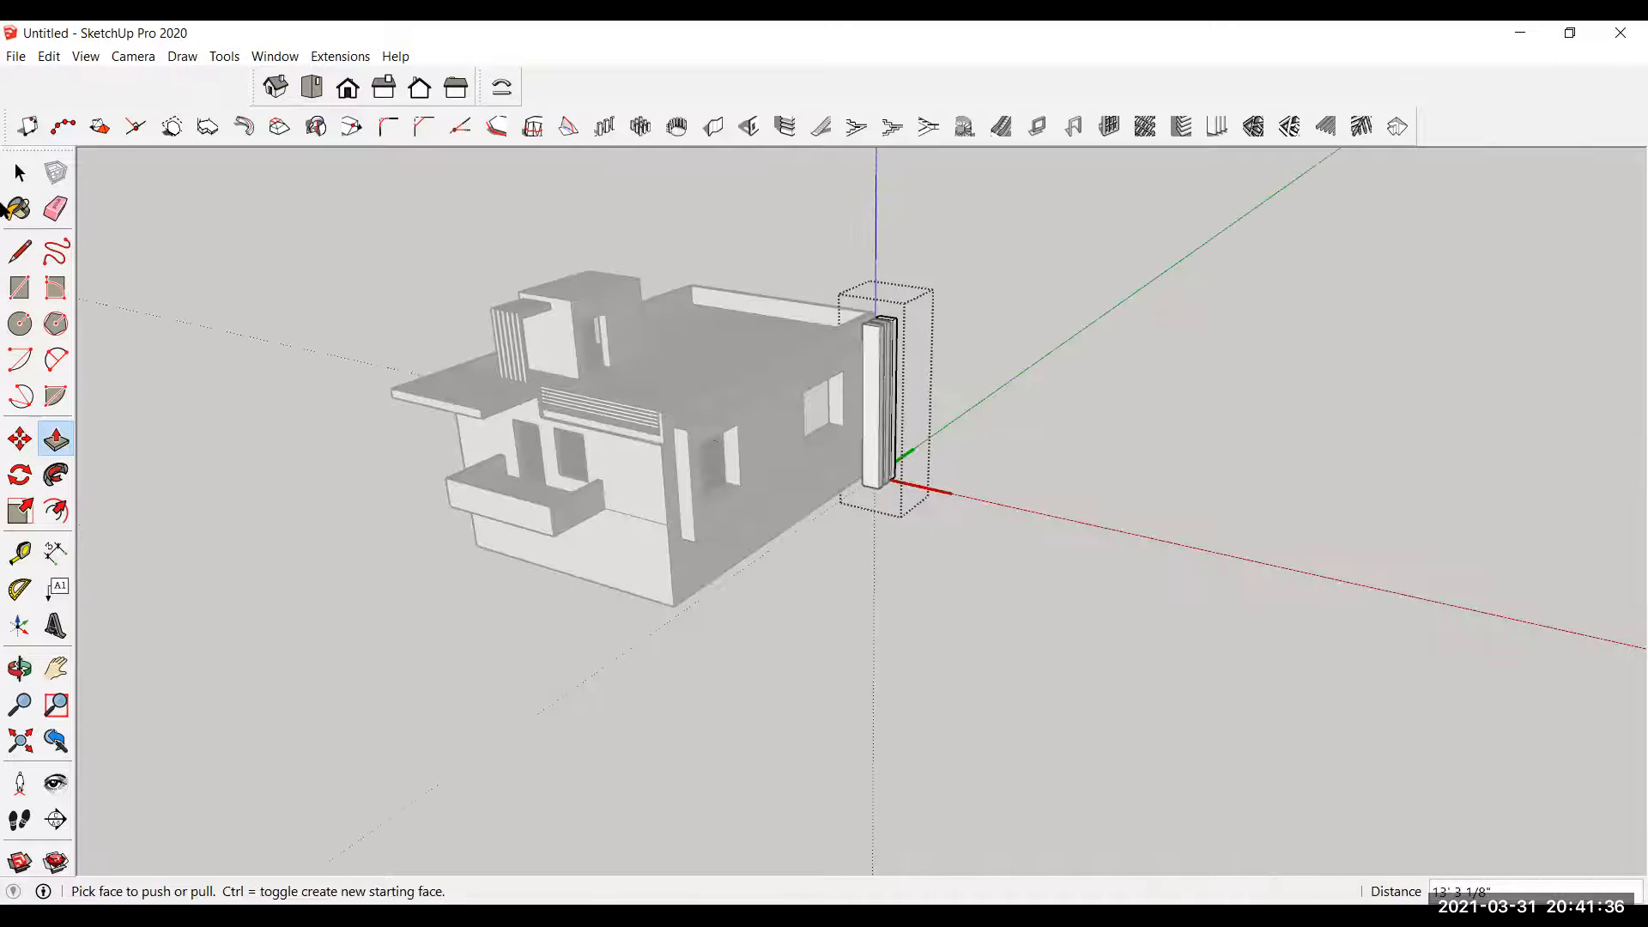
{"action": "left_click", "coordinate": [19, 174]}
{"action": "left_click", "coordinate": [1123, 401]}
Step: Draw vertical lines about 5' 10" long near both ends of the front wall, from the floor line to the base
{"action": "scroll", "coordinate": [976, 352], "scroll_direction": "up", "scroll_amount": 3}
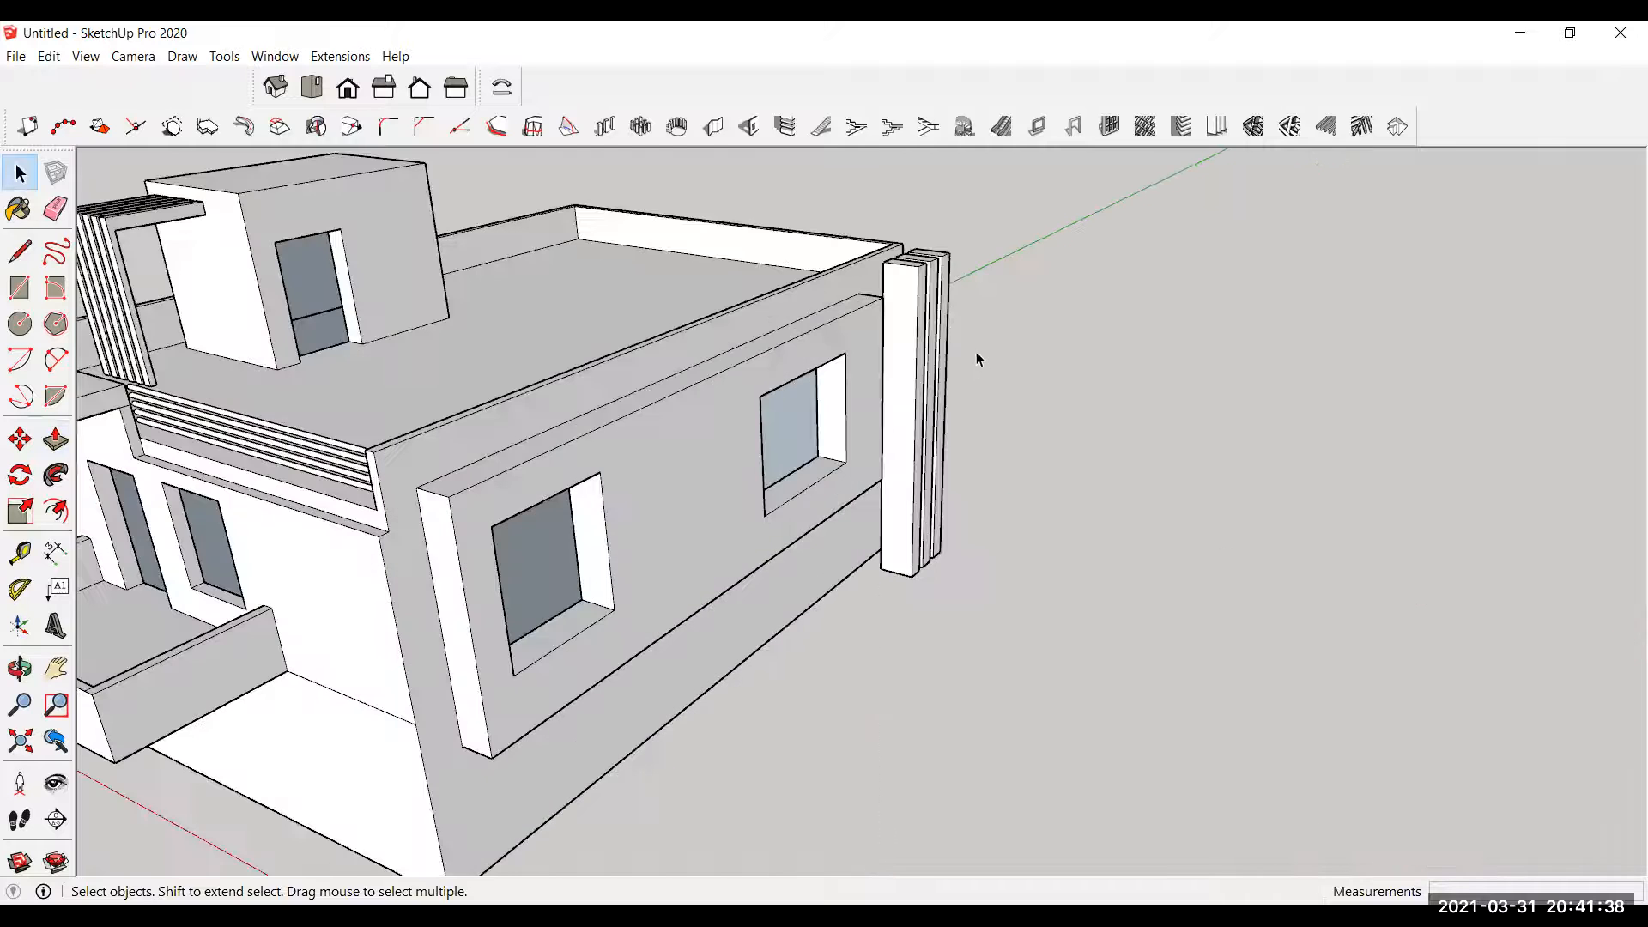
{"action": "scroll", "coordinate": [687, 387], "scroll_direction": "down", "scroll_amount": 3}
{"action": "middle_click_drag", "start_coordinate": [688, 386], "coordinate": [748, 384]}
{"action": "scroll", "coordinate": [749, 384], "scroll_direction": "down", "scroll_amount": 3}
{"action": "middle_click_drag", "start_coordinate": [581, 552], "coordinate": [559, 471]}
{"action": "scroll", "coordinate": [650, 525], "scroll_direction": "up", "scroll_amount": 3}
{"action": "scroll", "coordinate": [516, 594], "scroll_direction": "down", "scroll_amount": 2}
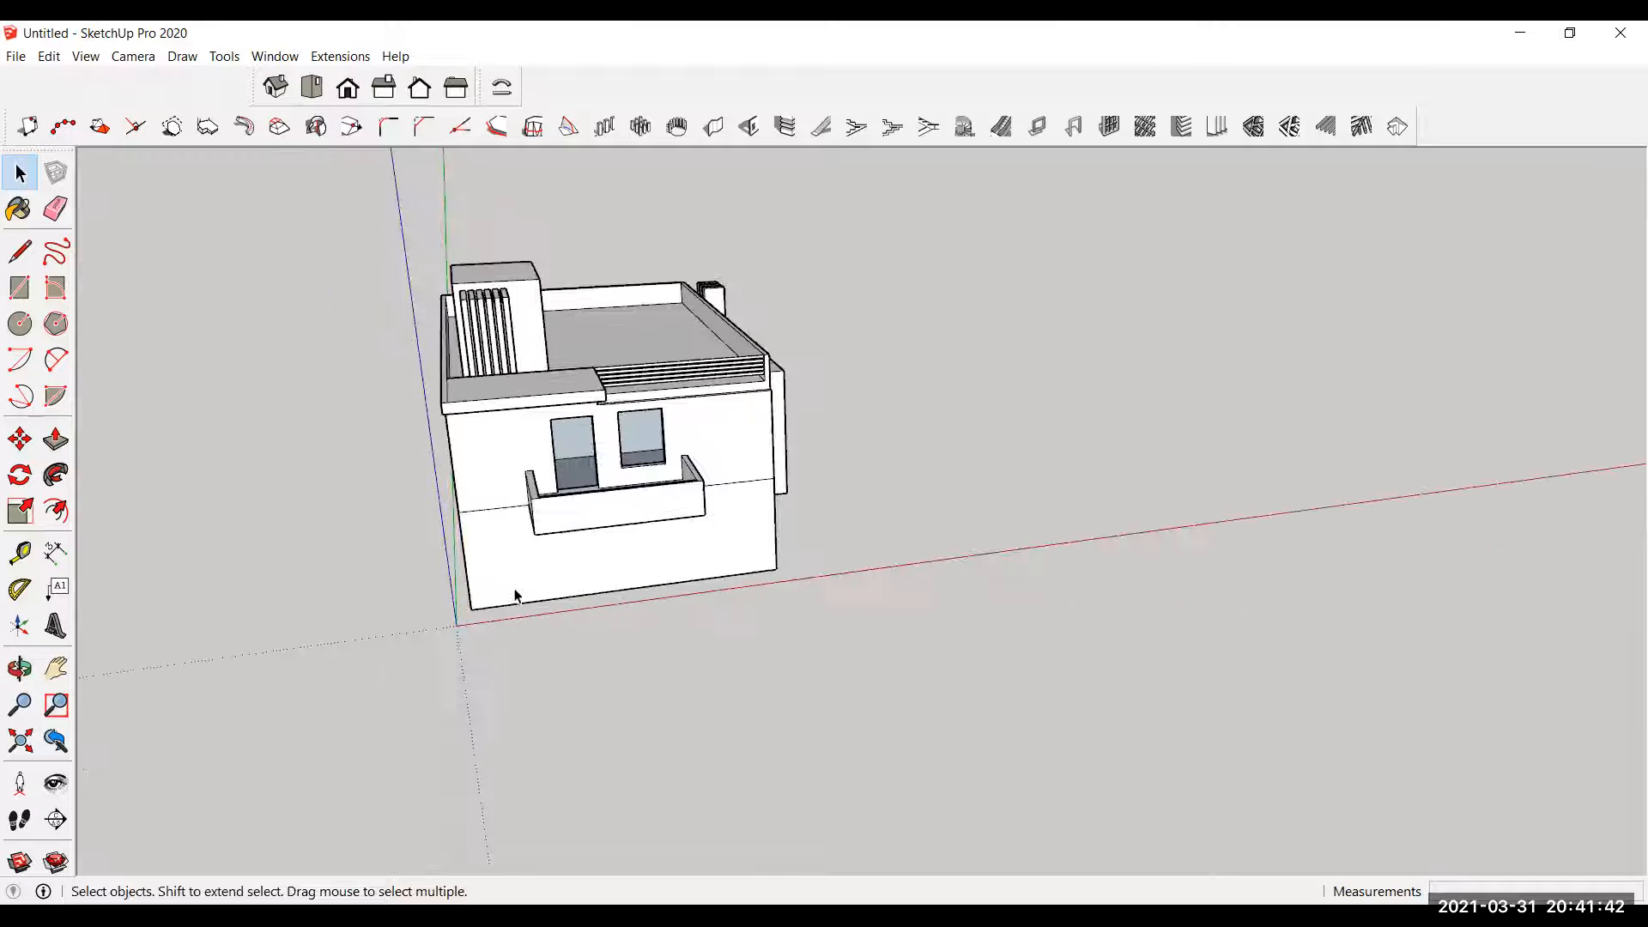
{"action": "left_click", "coordinate": [20, 252]}
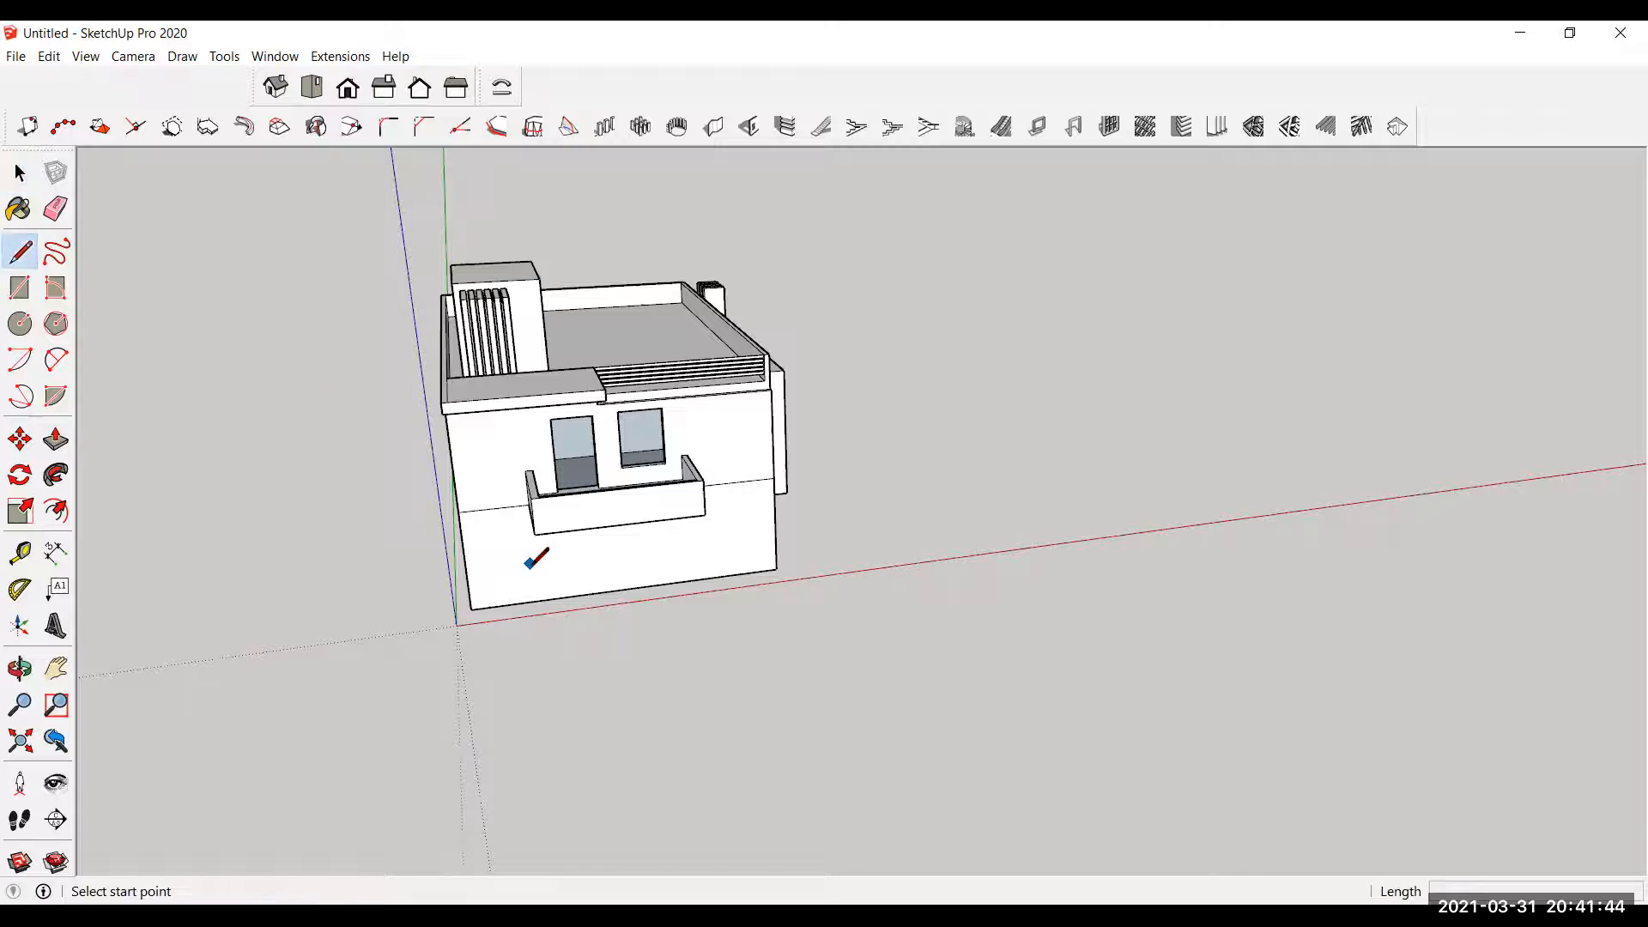
{"action": "scroll", "coordinate": [532, 560], "scroll_direction": "up", "scroll_amount": 2}
{"action": "left_click", "coordinate": [438, 484]}
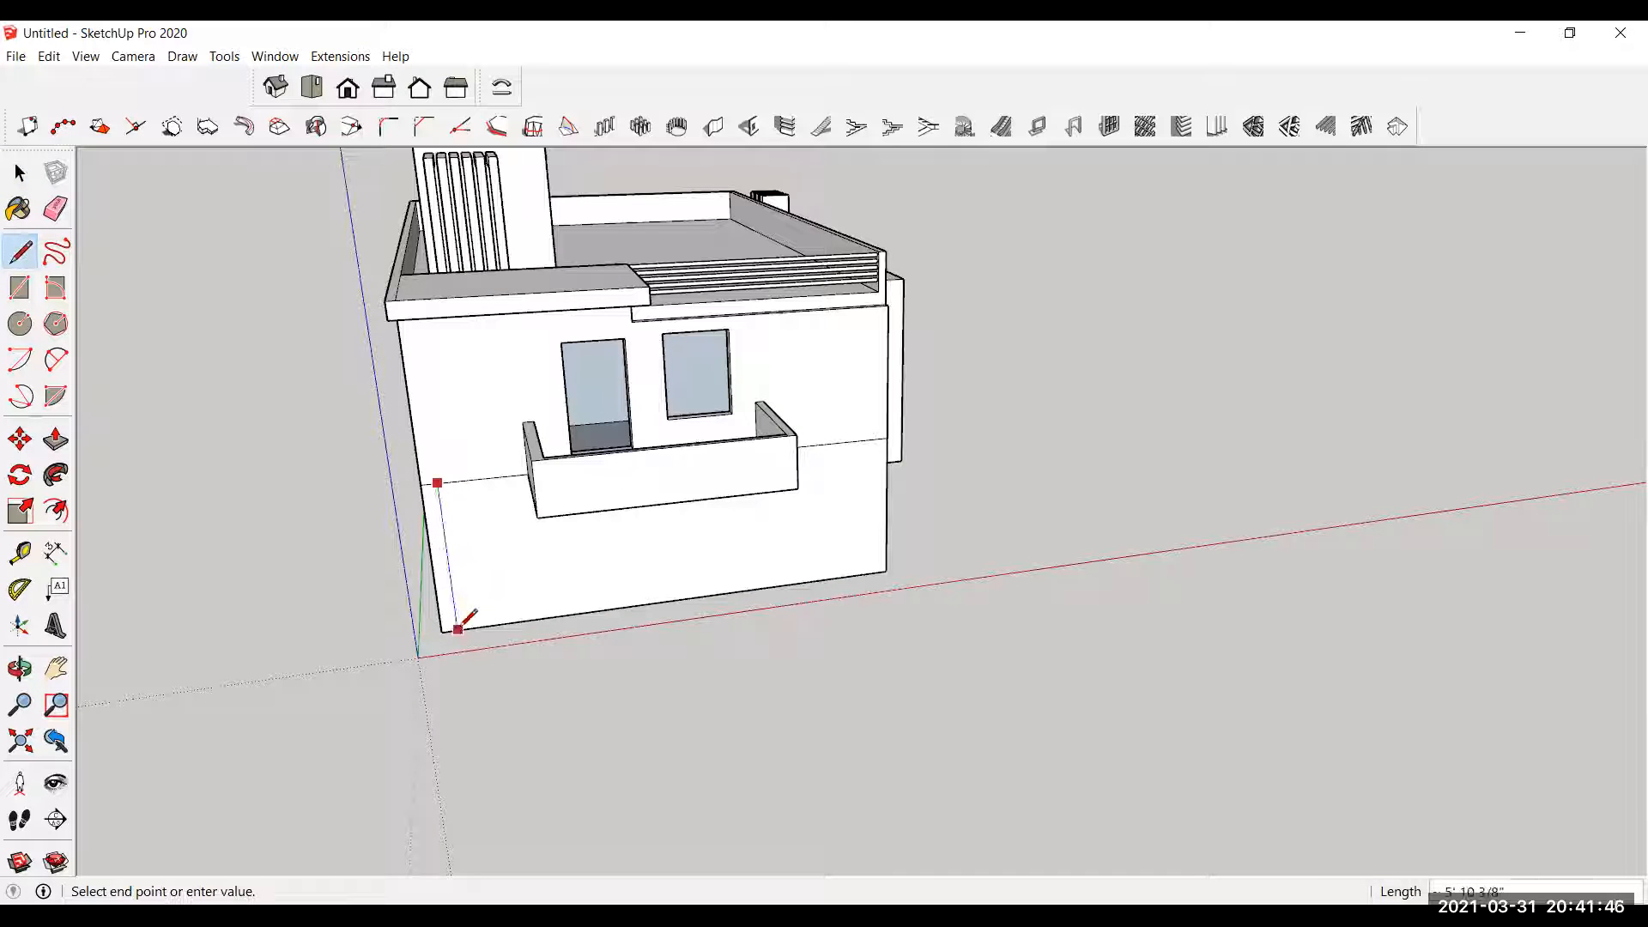
{"action": "left_click", "coordinate": [876, 475]}
{"action": "key", "text": "Escape"}
{"action": "left_click", "coordinate": [873, 440]}
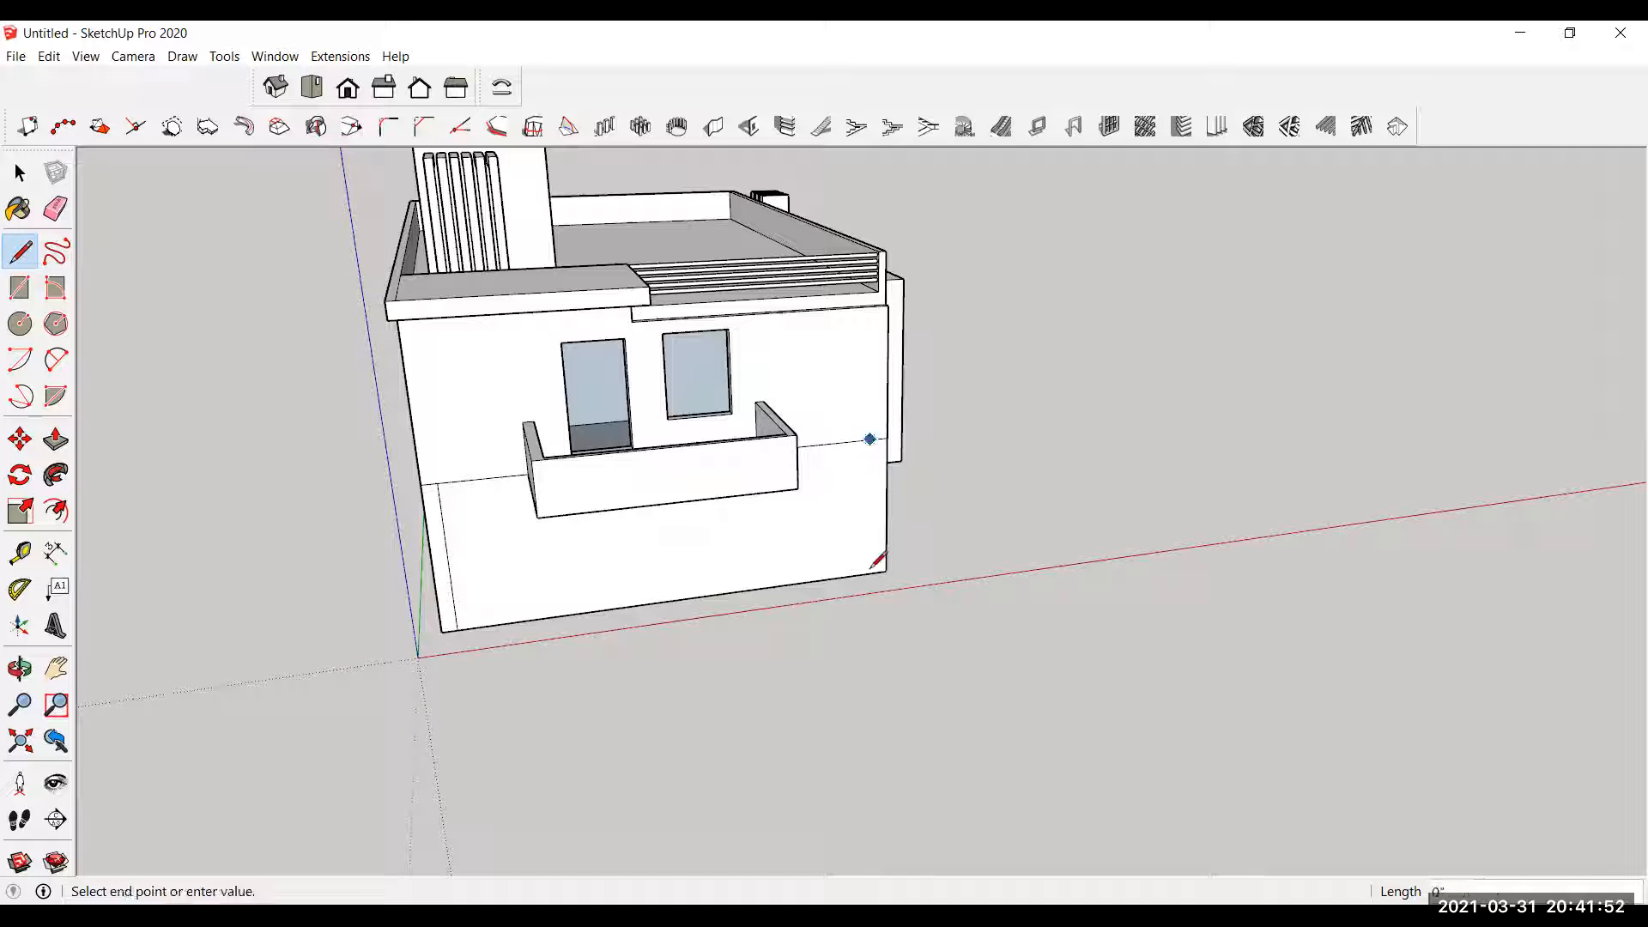
Step: Pull the two narrow end strips of the lower front wall outward by equal amounts to form side walls
{"action": "left_click", "coordinate": [55, 439]}
{"action": "left_click_drag", "start_coordinate": [445, 599], "coordinate": [448, 691]}
{"action": "left_click_drag", "start_coordinate": [868, 562], "coordinate": [467, 614]}
Step: Split off the front end of one side wall's inner face and pull it about 16' 5" across to the opposite wall
{"action": "middle_click_drag", "start_coordinate": [480, 590], "coordinate": [360, 601]}
{"action": "key", "text": "l"}
{"action": "scroll", "coordinate": [478, 448], "scroll_direction": "up", "scroll_amount": 3}
{"action": "left_click", "coordinate": [466, 469]}
{"action": "scroll", "coordinate": [464, 459], "scroll_direction": "up", "scroll_amount": 3}
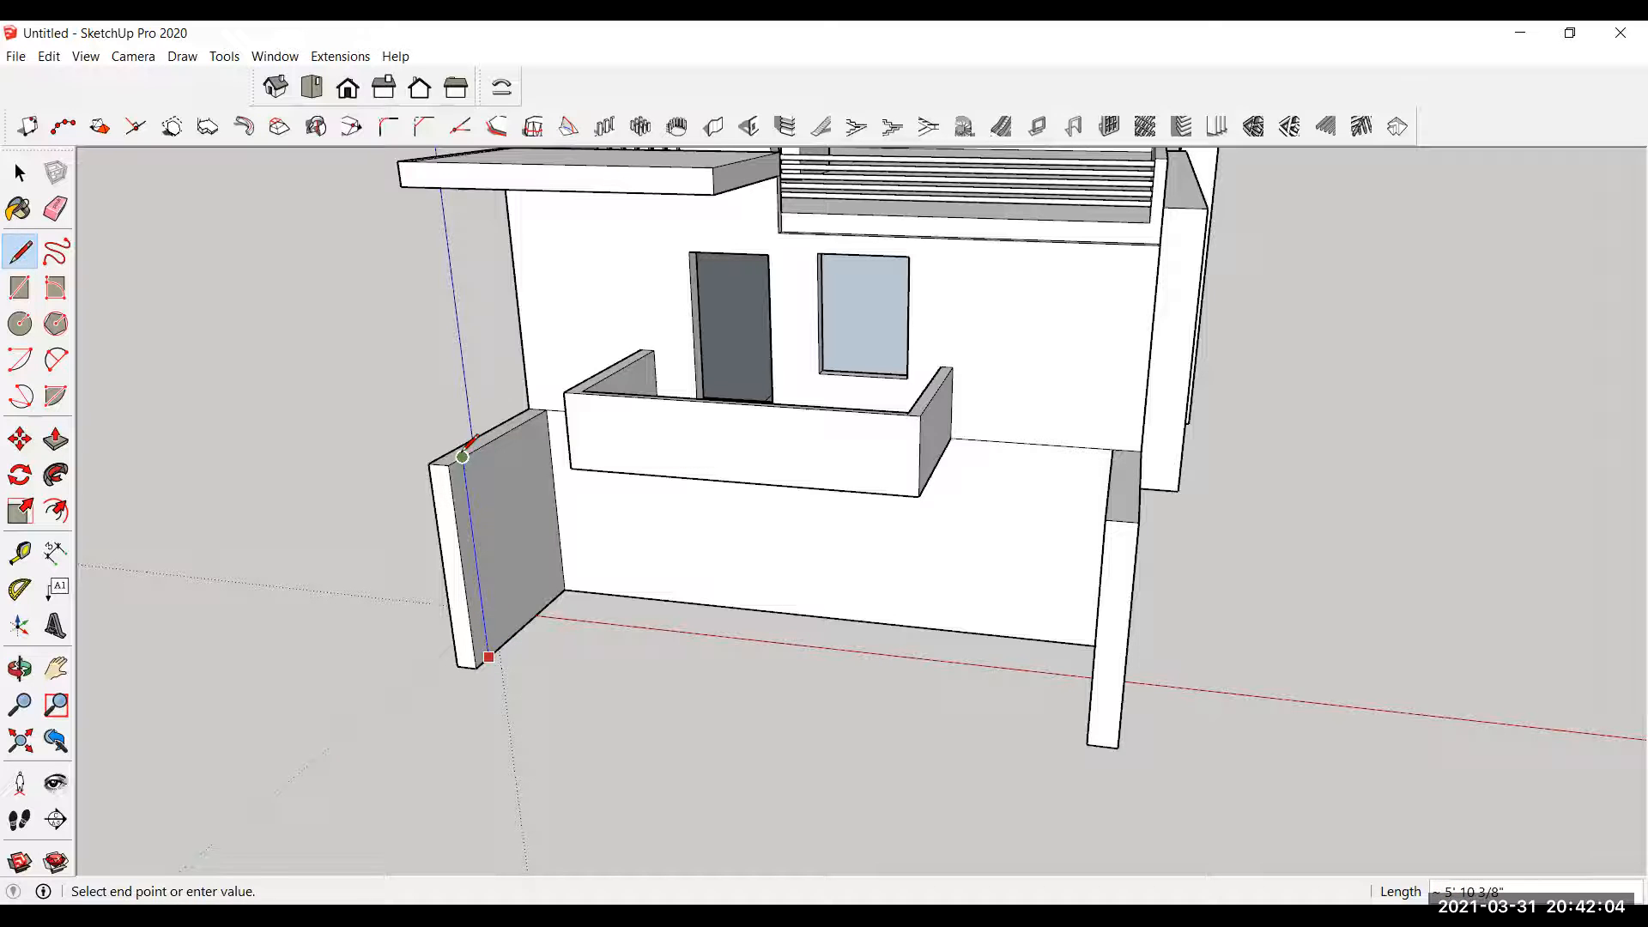
{"action": "left_click", "coordinate": [55, 438]}
{"action": "left_click_drag", "start_coordinate": [452, 575], "coordinate": [1110, 589]}
{"action": "left_click", "coordinate": [1105, 588]}
Step: Pull the outer face of the front enclosure wall further outward, clear of the balcony
{"action": "scroll", "coordinate": [877, 515], "scroll_direction": "down", "scroll_amount": 3}
{"action": "middle_click_drag", "start_coordinate": [618, 548], "coordinate": [760, 590]}
{"action": "scroll", "coordinate": [1040, 504], "scroll_direction": "up", "scroll_amount": 3}
{"action": "middle_click_drag", "start_coordinate": [1038, 584], "coordinate": [710, 412]}
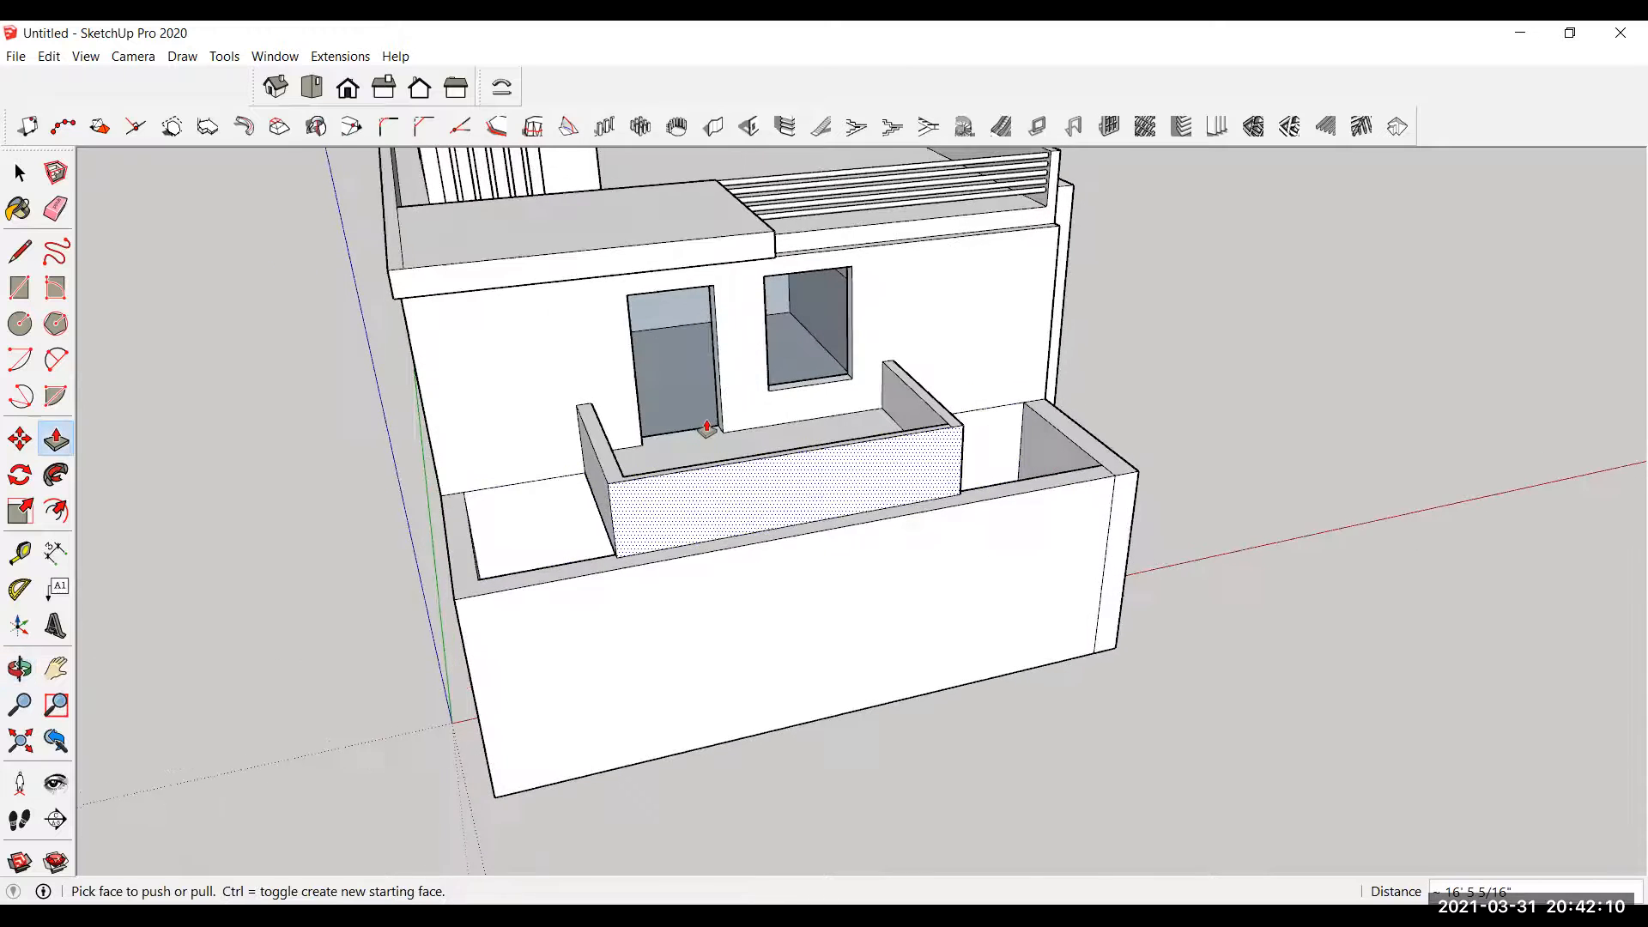
{"action": "scroll", "coordinate": [618, 478], "scroll_direction": "down", "scroll_amount": 3}
{"action": "scroll", "coordinate": [618, 485], "scroll_direction": "up", "scroll_amount": 3}
{"action": "left_click_drag", "start_coordinate": [618, 491], "coordinate": [612, 472]}
{"action": "left_click", "coordinate": [604, 463]}
{"action": "middle_click_drag", "start_coordinate": [1169, 449], "coordinate": [1039, 480]}
{"action": "double_click", "coordinate": [696, 512]}
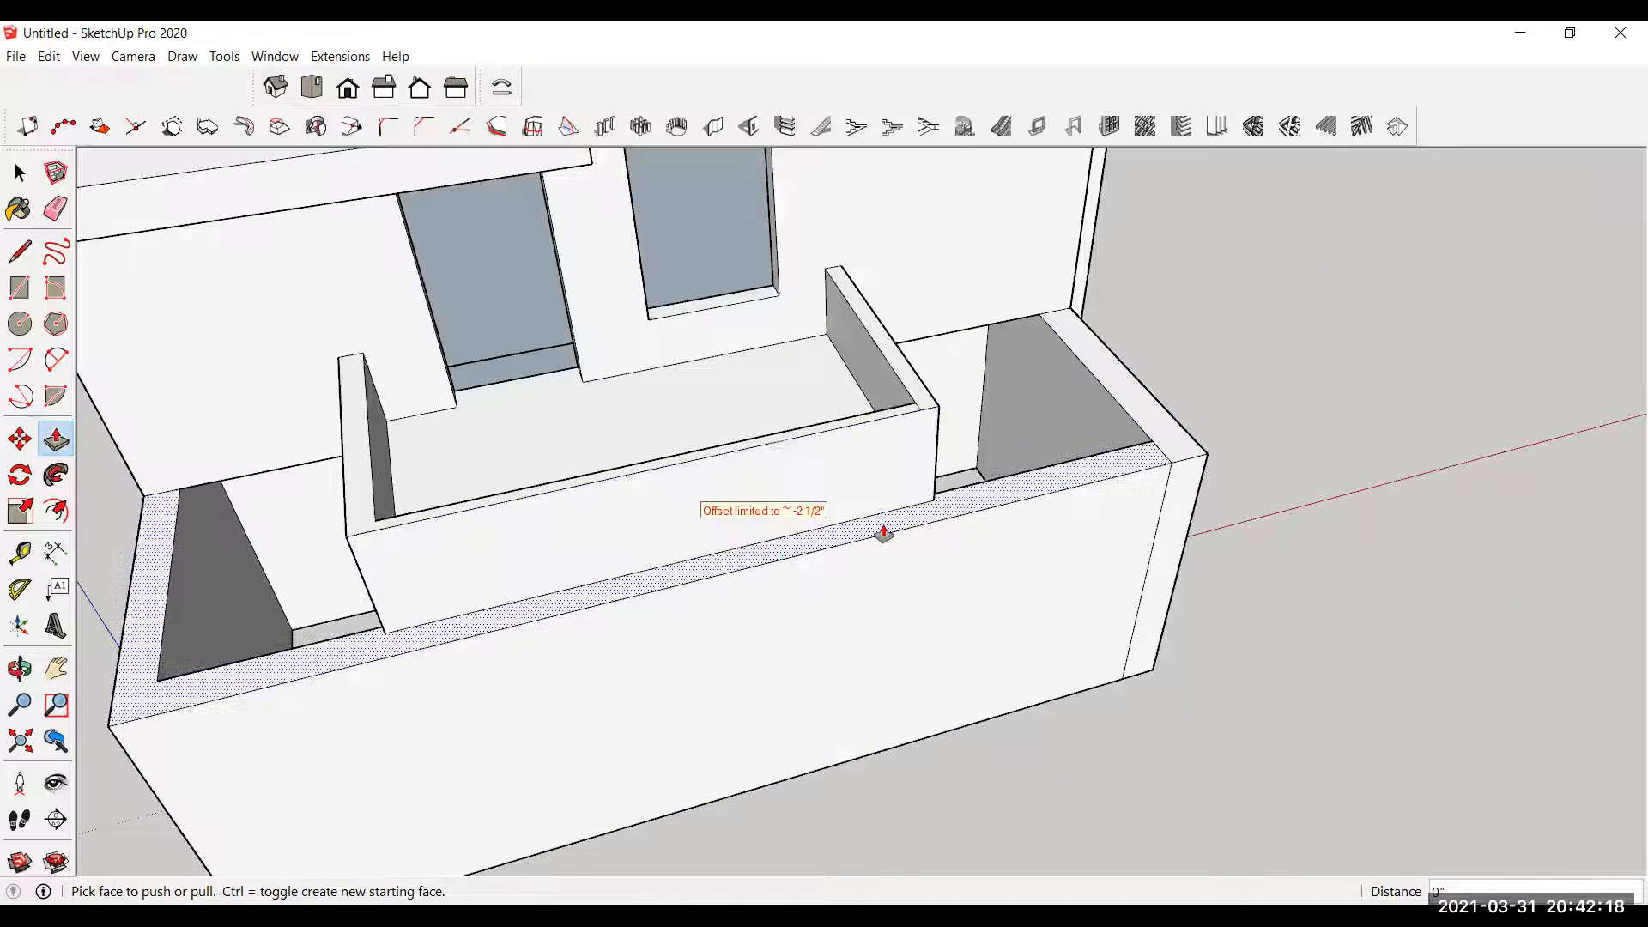
{"action": "scroll", "coordinate": [890, 451], "scroll_direction": "down", "scroll_amount": 3}
{"action": "left_click_drag", "start_coordinate": [838, 582], "coordinate": [874, 658]}
Step: Push the front enclosure wall's inner face outward to thin the wall, and erase the leftover edge at its corner
{"action": "scroll", "coordinate": [605, 447], "scroll_direction": "down", "scroll_amount": 3}
{"action": "middle_click_drag", "start_coordinate": [427, 515], "coordinate": [1229, 525]}
{"action": "left_click_drag", "start_coordinate": [1102, 659], "coordinate": [1181, 618]}
{"action": "scroll", "coordinate": [1318, 418], "scroll_direction": "down", "scroll_amount": 3}
{"action": "middle_click_drag", "start_coordinate": [1317, 418], "coordinate": [223, 446]}
{"action": "scroll", "coordinate": [1001, 699], "scroll_direction": "up", "scroll_amount": 3}
{"action": "middle_click_drag", "start_coordinate": [863, 646], "coordinate": [729, 631]}
{"action": "left_click", "coordinate": [56, 209]}
{"action": "left_click", "coordinate": [1070, 670]}
Step: Draw a rectangle about 7' 1" long extending the rooftop box's roof outward over its doorway side
{"action": "scroll", "coordinate": [970, 556], "scroll_direction": "down", "scroll_amount": 2}
{"action": "mouse_move", "coordinate": [971, 556]}
{"action": "middle_mouse_down"}
{"action": "mouse_move", "coordinate": [606, 312]}
{"action": "mouse_move", "coordinate": [772, 455]}
{"action": "mouse_move", "coordinate": [730, 473]}
{"action": "middle_mouse_up"}
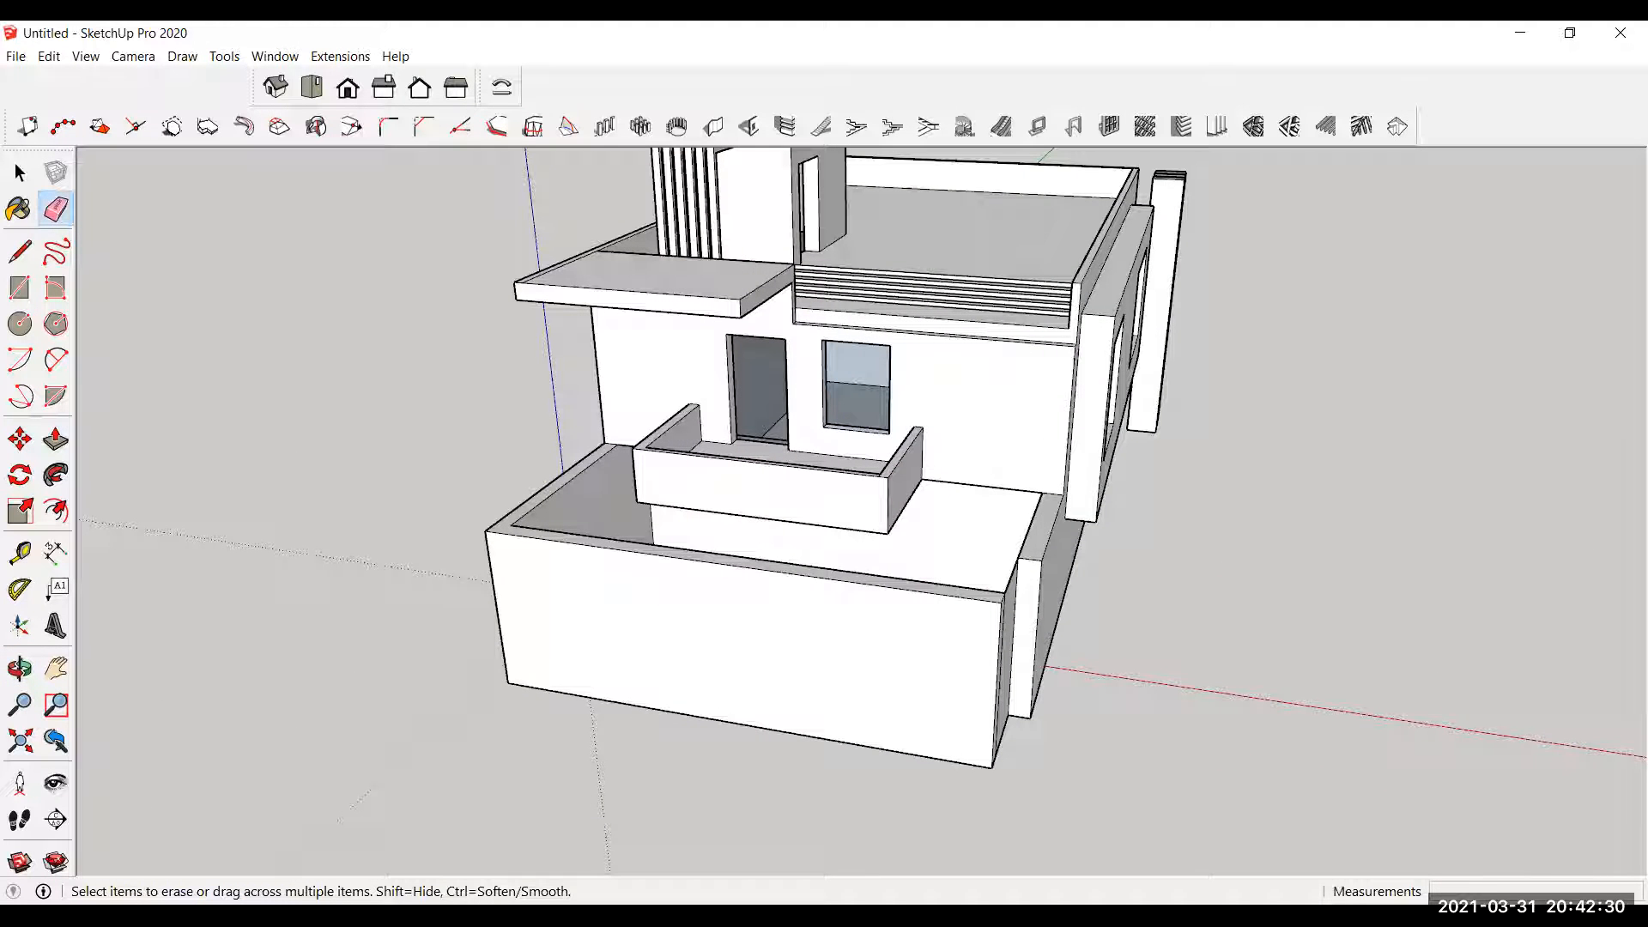
{"action": "scroll", "coordinate": [989, 452], "scroll_direction": "down", "scroll_amount": 3}
{"action": "mouse_move", "coordinate": [990, 526]}
{"action": "middle_mouse_down"}
{"action": "mouse_move", "coordinate": [894, 523]}
{"action": "mouse_move", "coordinate": [940, 542]}
{"action": "middle_mouse_up"}
{"action": "scroll", "coordinate": [652, 501], "scroll_direction": "down", "scroll_amount": 1}
{"action": "middle_click_drag", "start_coordinate": [652, 501], "coordinate": [898, 422]}
{"action": "scroll", "coordinate": [938, 357], "scroll_direction": "up", "scroll_amount": 8}
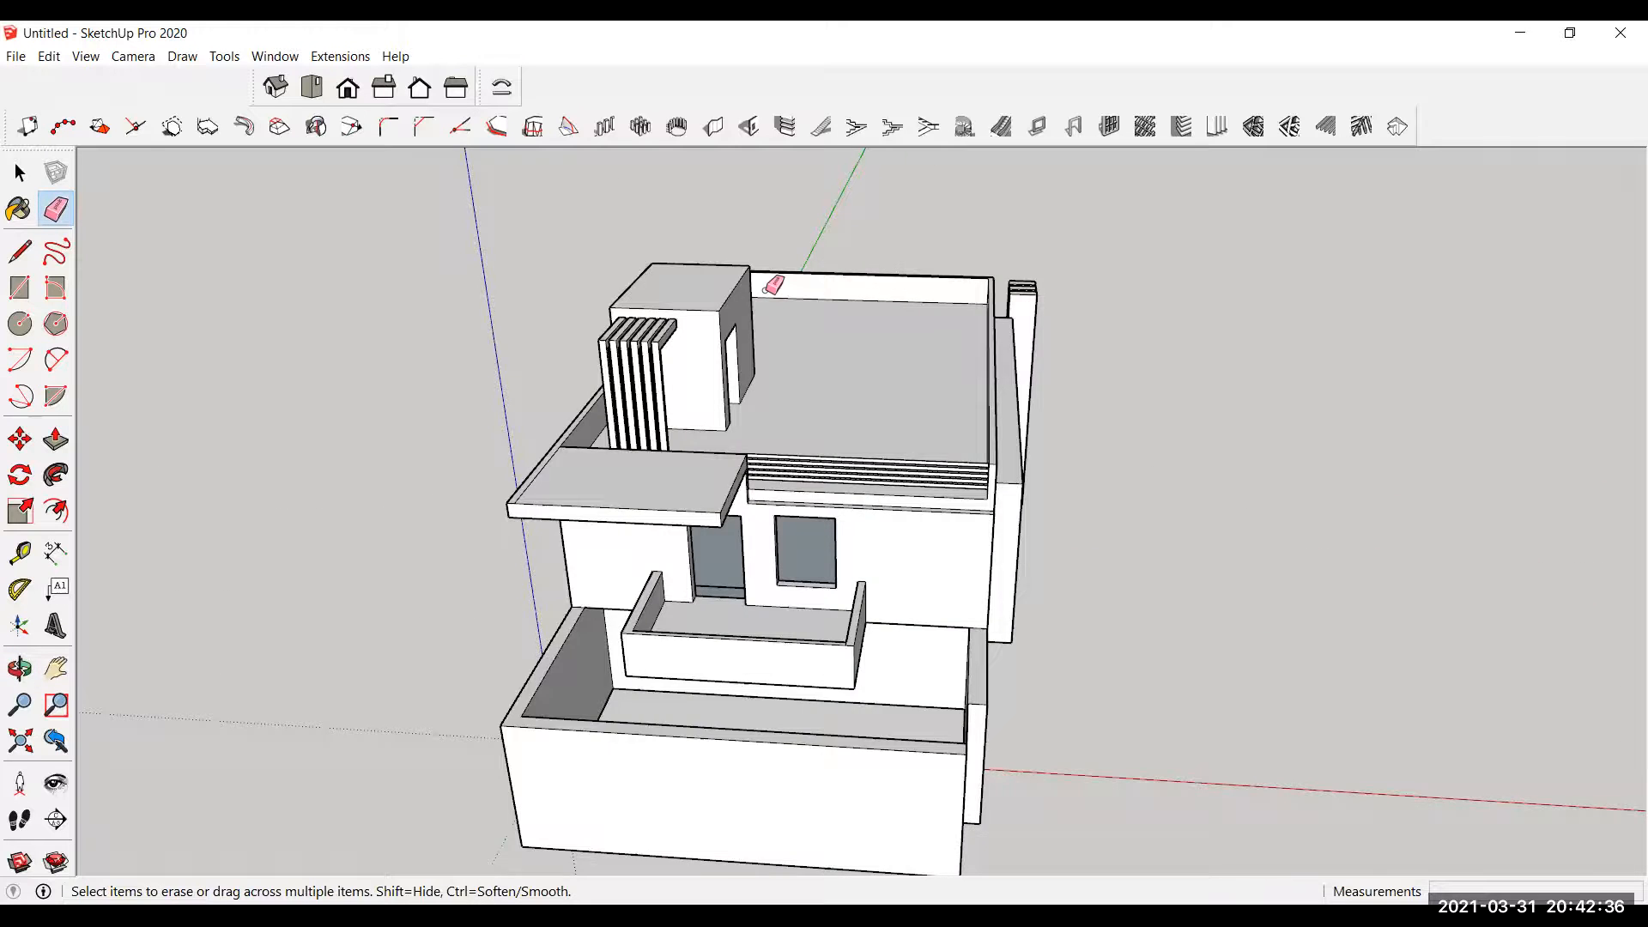
{"action": "scroll", "coordinate": [727, 387], "scroll_direction": "down", "scroll_amount": 3}
{"action": "key", "text": "r"}
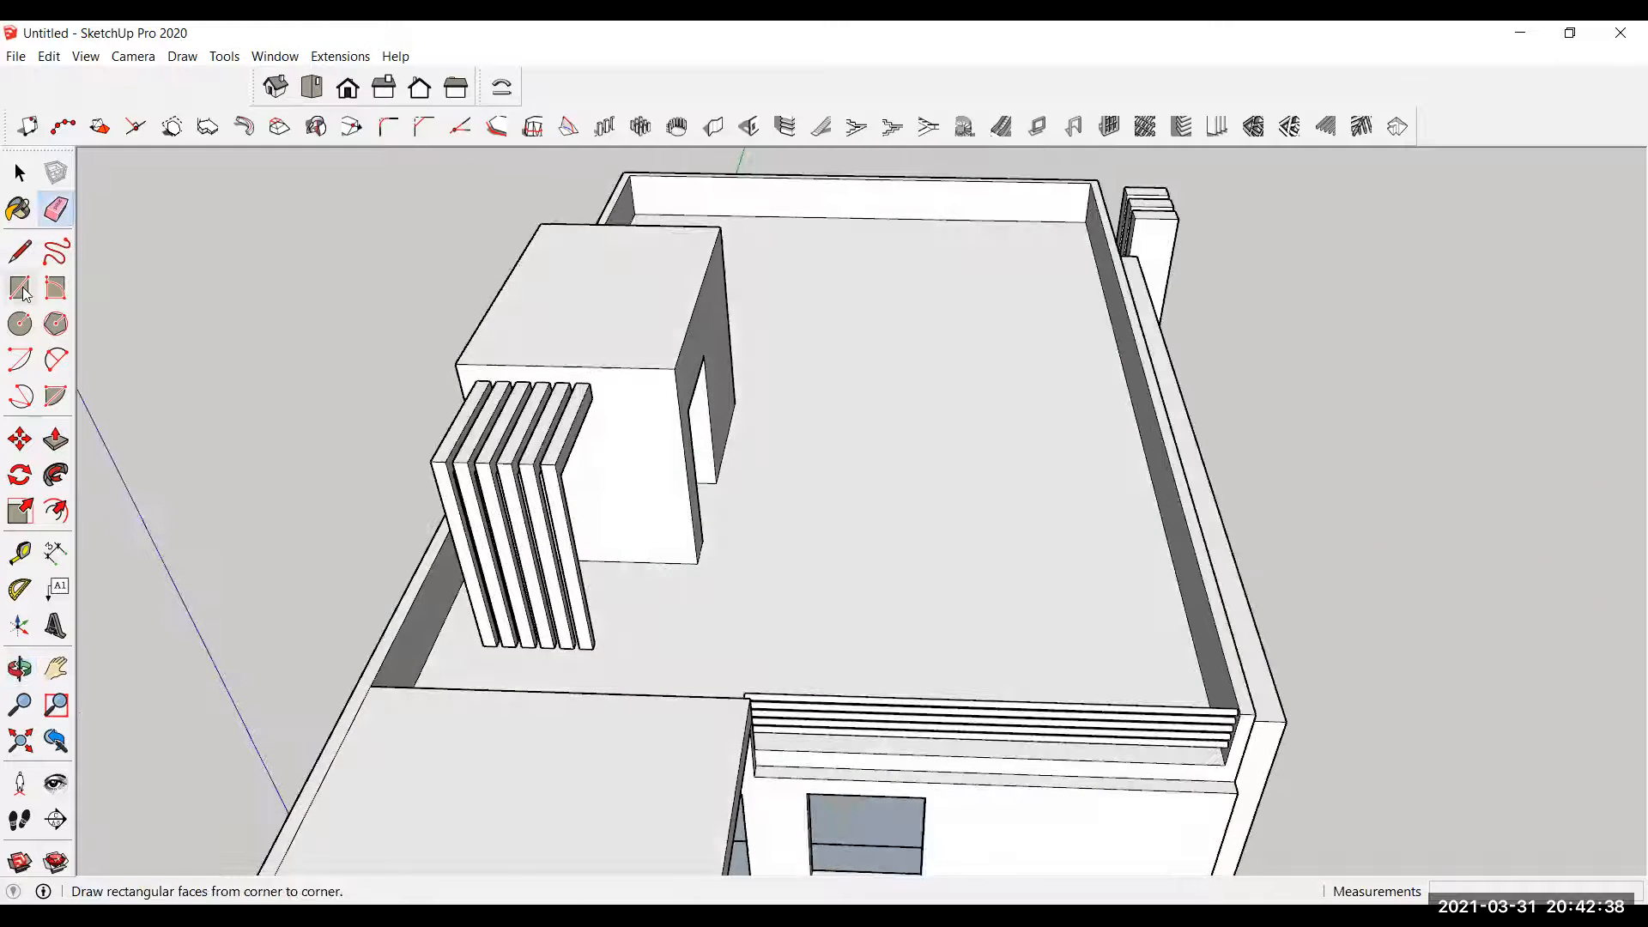
{"action": "scroll", "coordinate": [736, 221], "scroll_direction": "up", "scroll_amount": 2}
{"action": "left_click", "coordinate": [720, 223]}
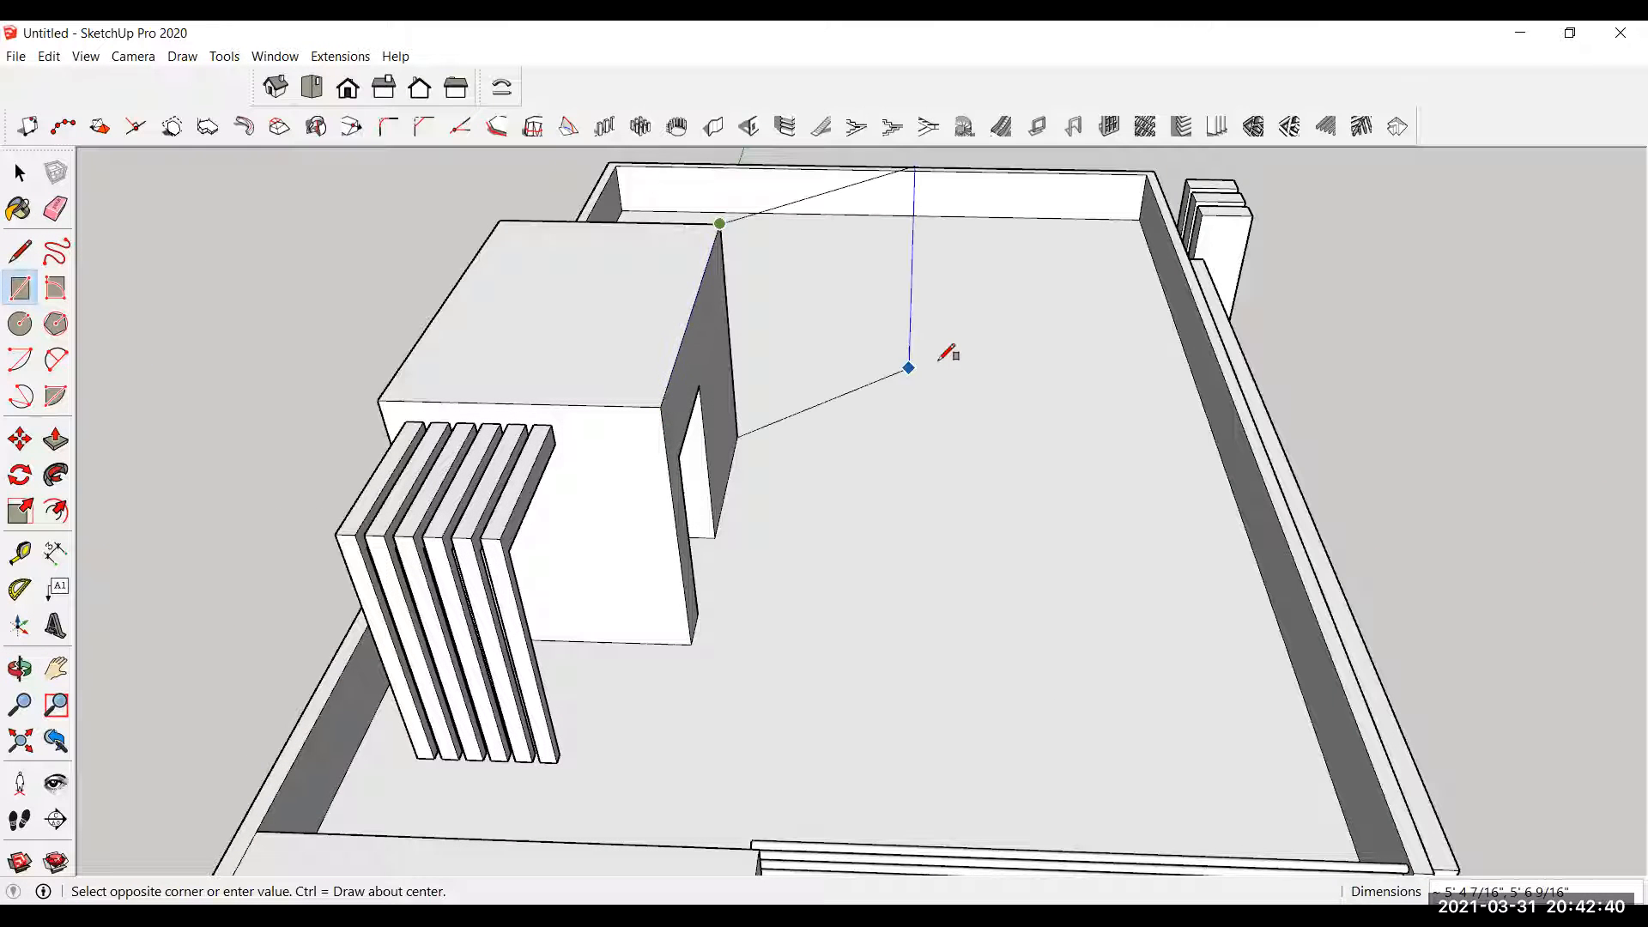
{"action": "key", "text": "Escape"}
{"action": "left_click", "coordinate": [661, 405]}
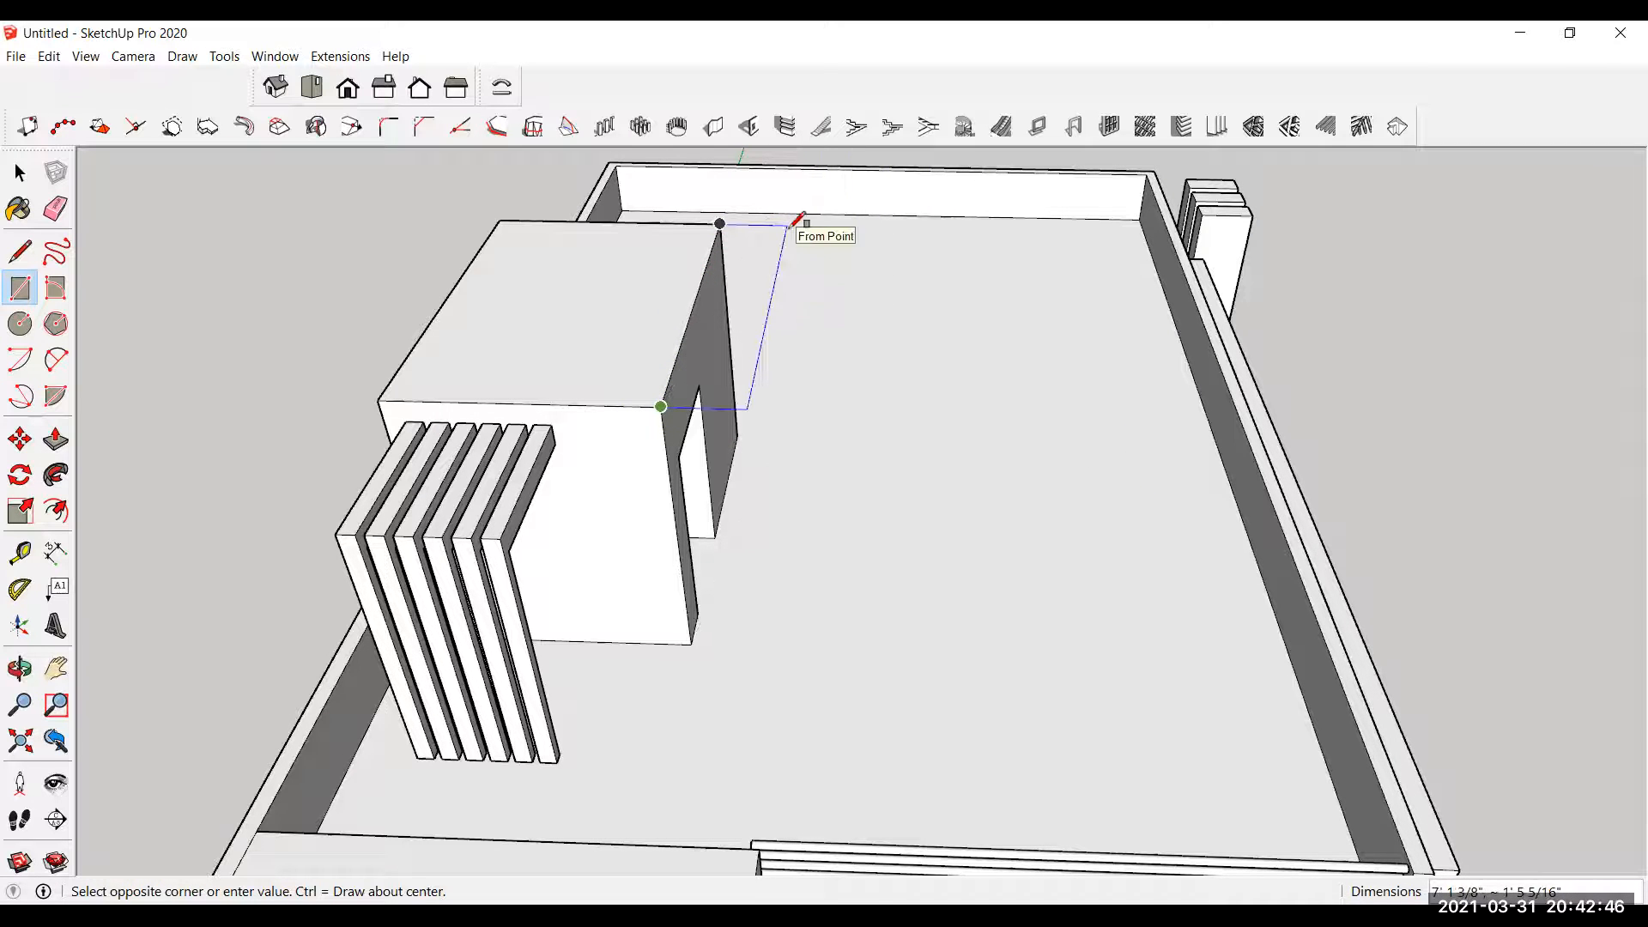
{"action": "left_click", "coordinate": [884, 229]}
{"action": "scroll", "coordinate": [702, 369], "scroll_direction": "up", "scroll_amount": 1}
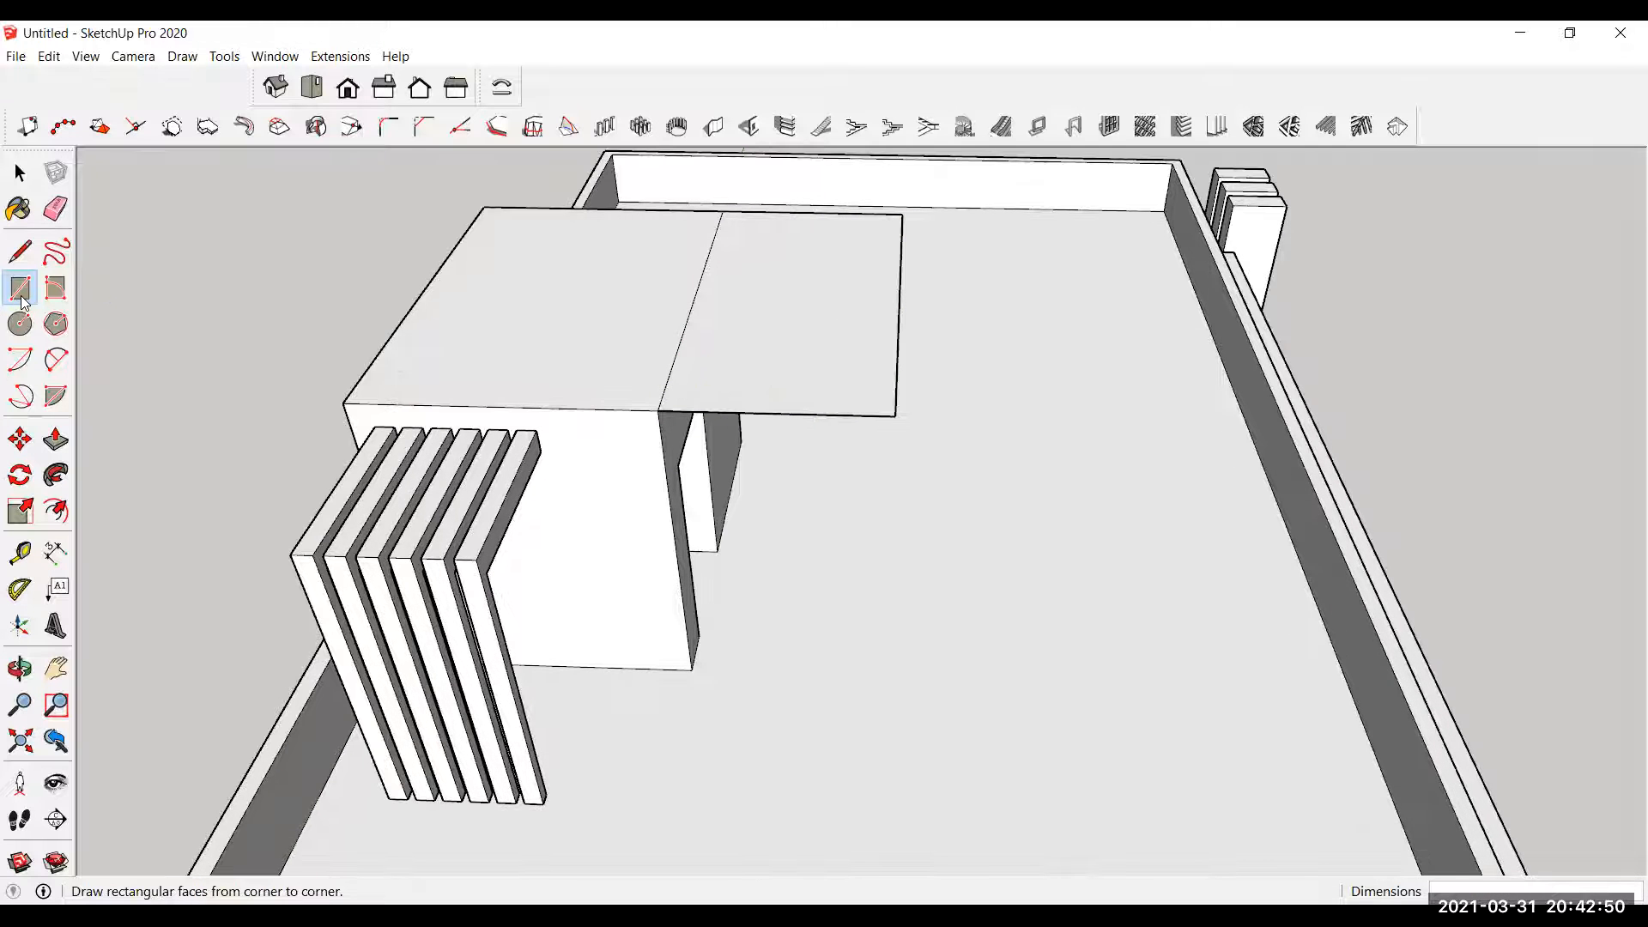
Step: Push/pull the new roof rectangle into a thin overhanging slab beside the rooftop box
{"action": "left_click", "coordinate": [56, 439]}
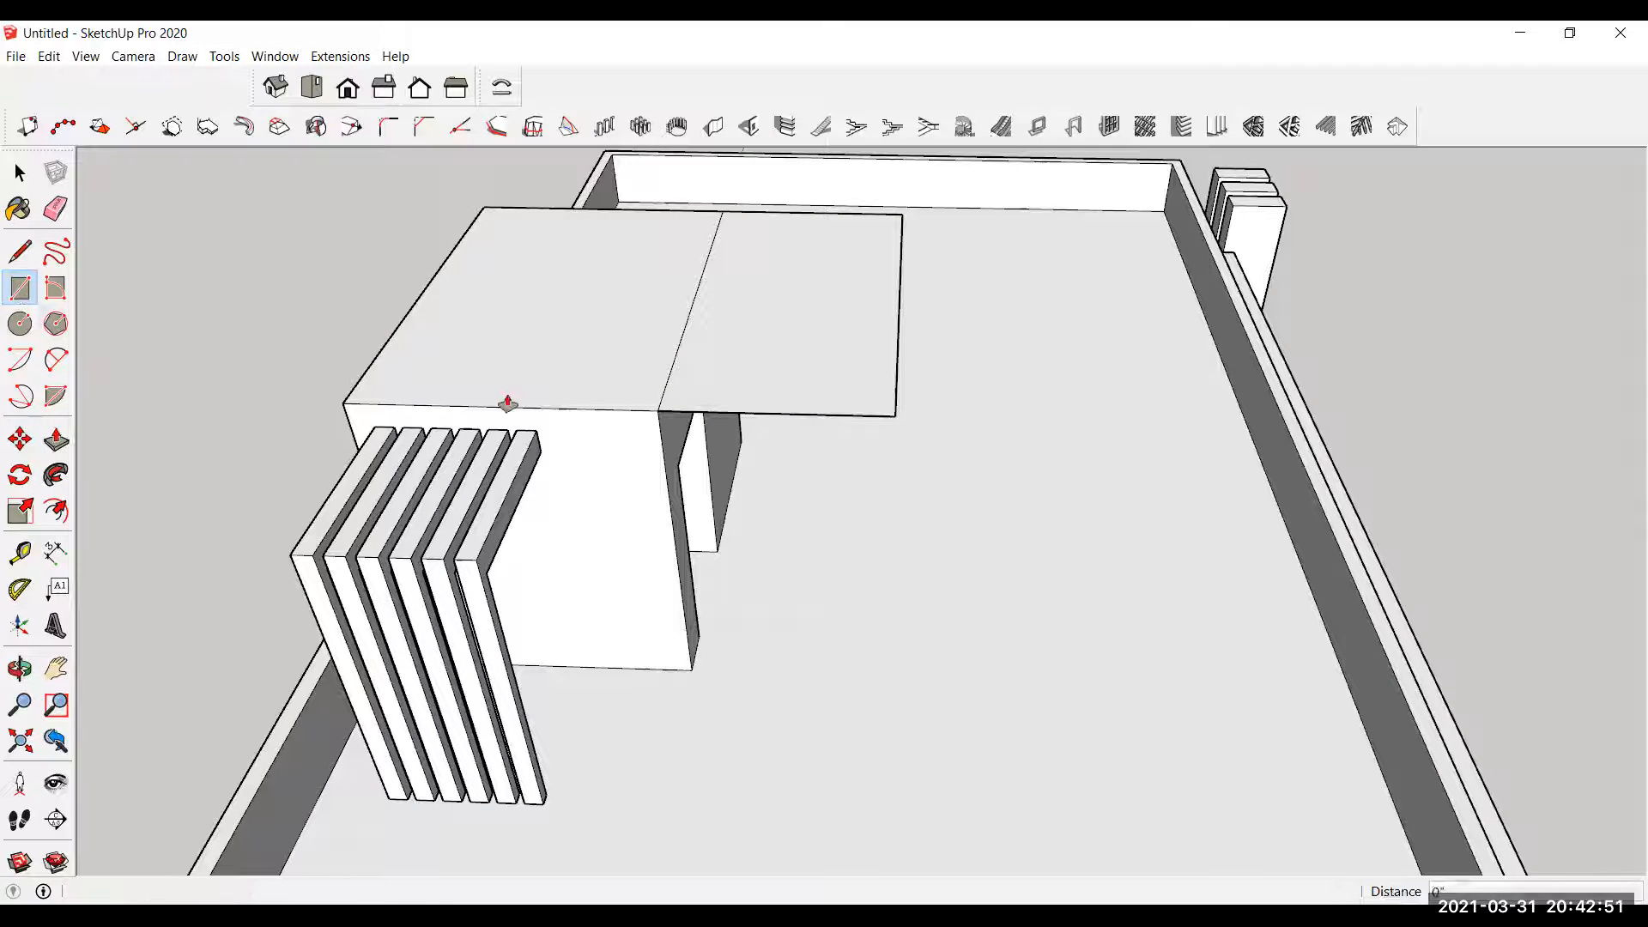
{"action": "left_click", "coordinate": [721, 371]}
{"action": "left_click", "coordinate": [724, 391]}
Step: Draw three small rectangles in a diagonal row on top of the overhanging slab
{"action": "scroll", "coordinate": [743, 259], "scroll_direction": "up", "scroll_amount": 2}
{"action": "middle_click_drag", "start_coordinate": [668, 344], "coordinate": [702, 403]}
{"action": "left_click", "coordinate": [21, 286]}
{"action": "left_click", "coordinate": [710, 208]}
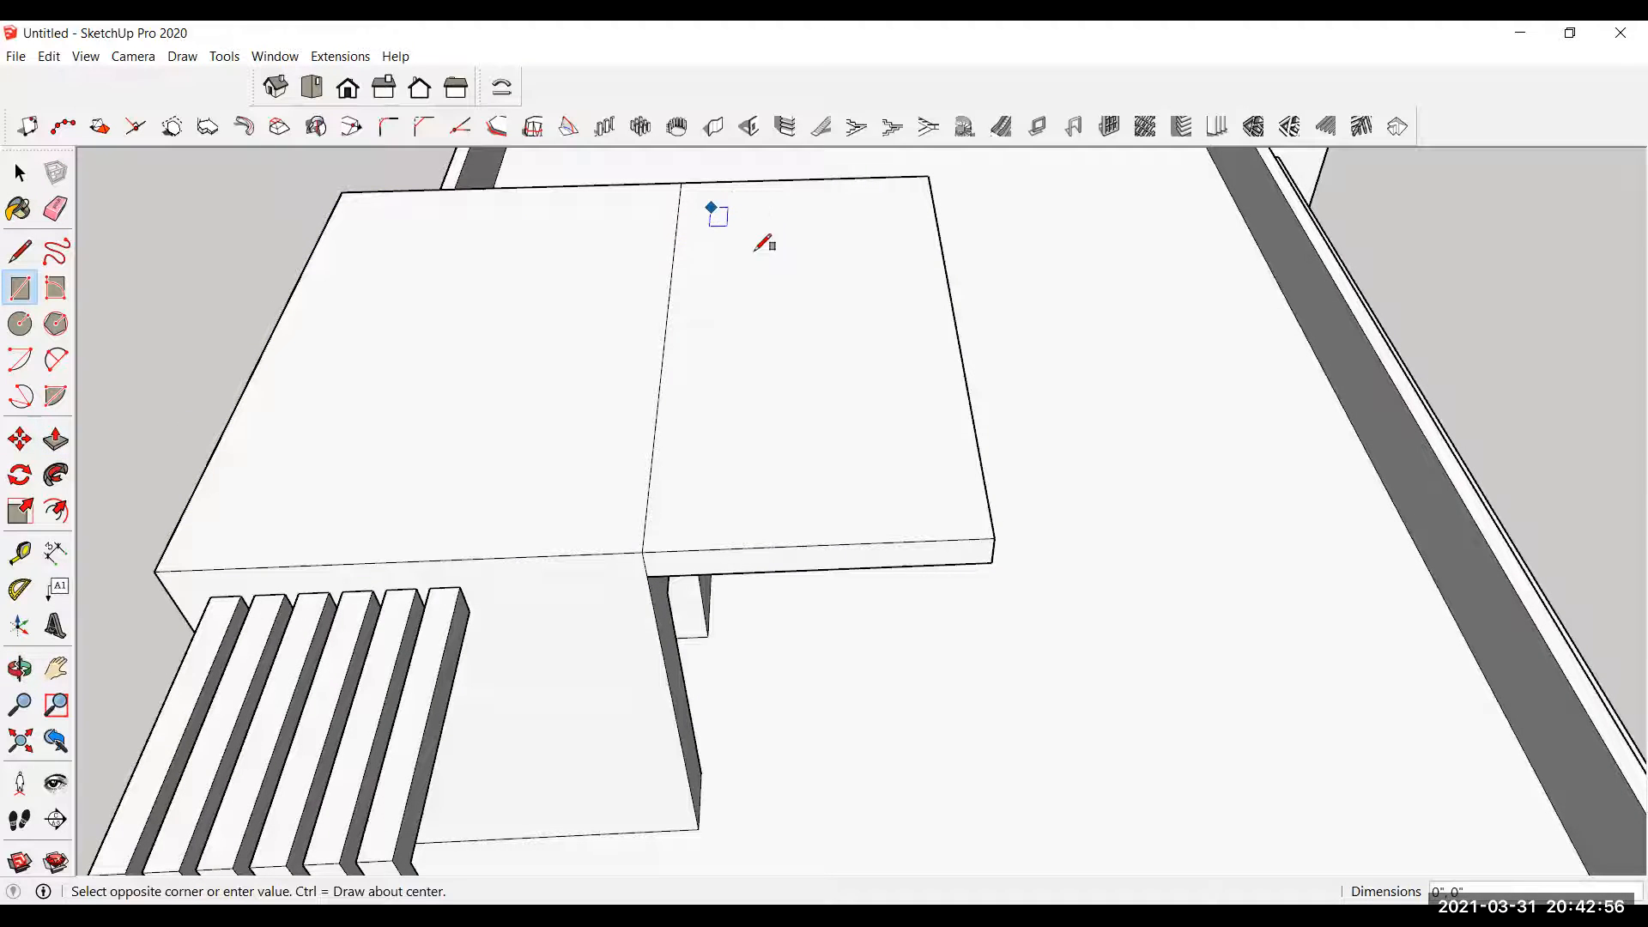
{"action": "left_click", "coordinate": [769, 263]}
{"action": "left_click", "coordinate": [810, 303]}
{"action": "left_click", "coordinate": [870, 364]}
{"action": "left_click", "coordinate": [909, 437]}
{"action": "left_click", "coordinate": [967, 511]}
Step: Push the three small rectangles through the overhanging slab to cut square openings
{"action": "left_click", "coordinate": [55, 439]}
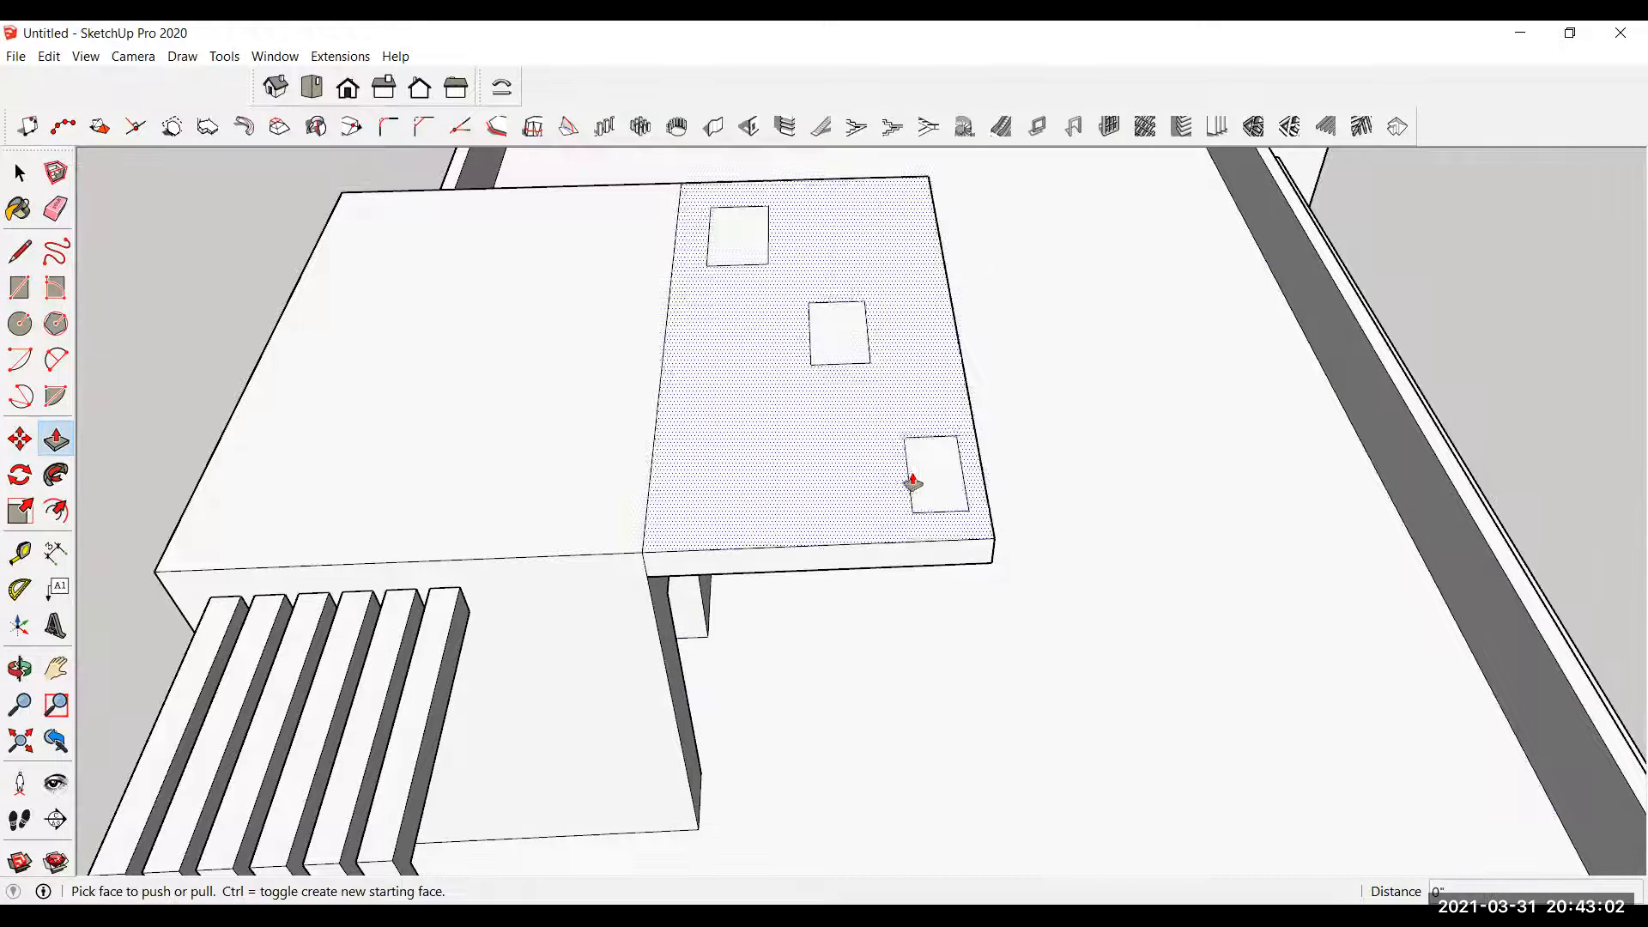
{"action": "left_click_drag", "start_coordinate": [912, 491], "coordinate": [908, 560]}
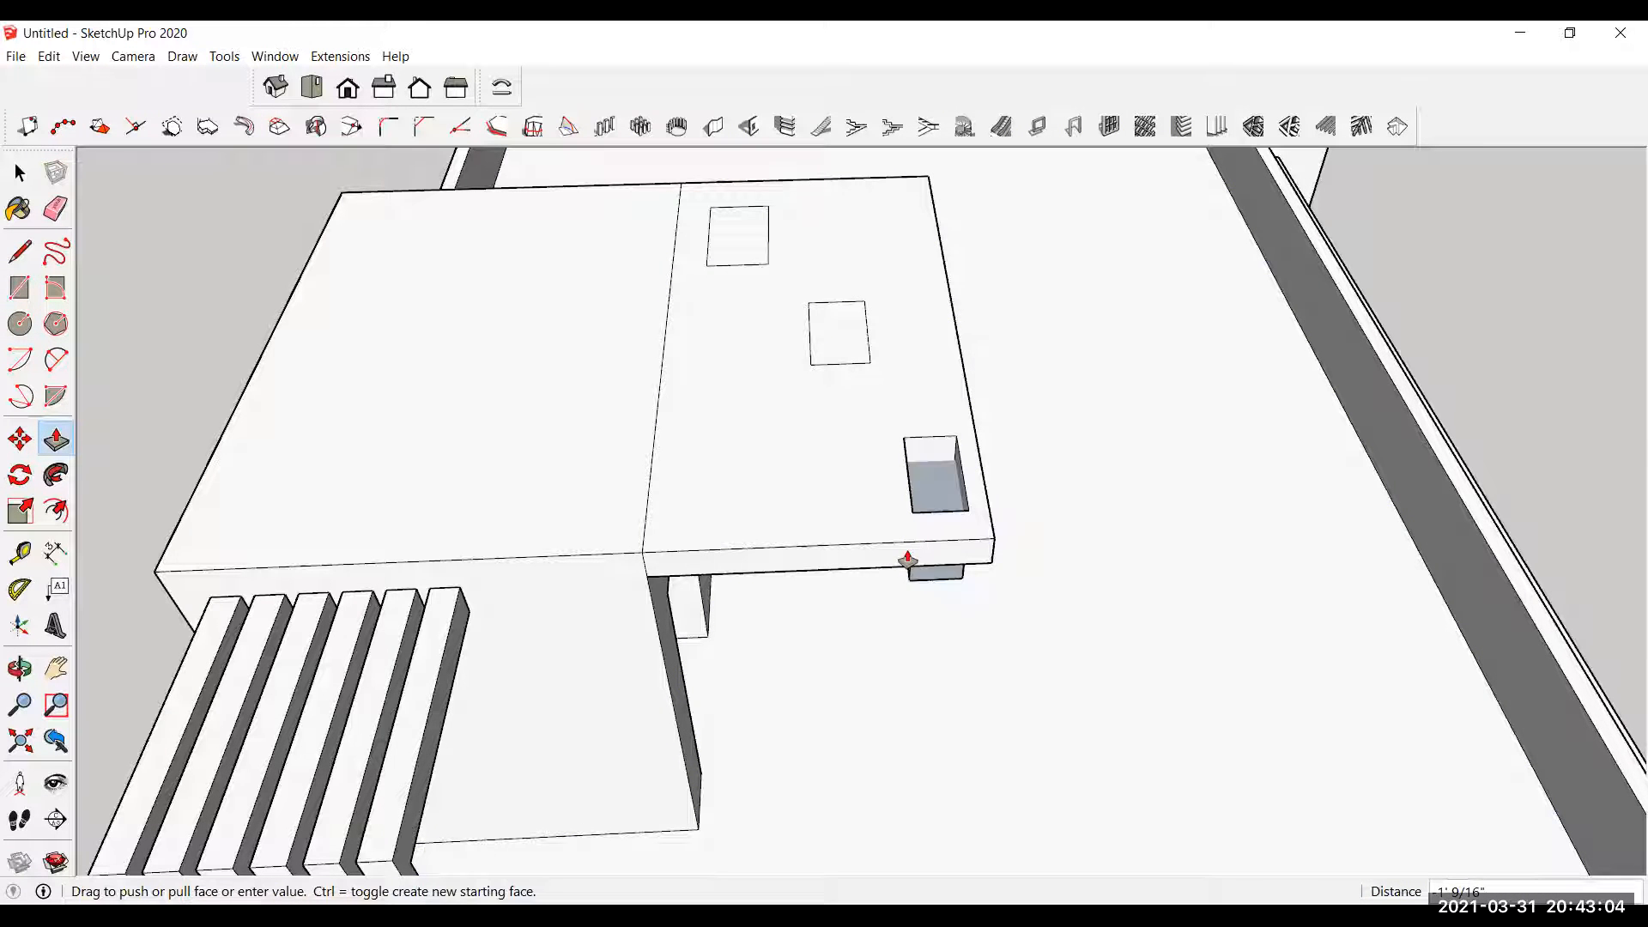
{"action": "left_click", "coordinate": [899, 570]}
{"action": "left_click", "coordinate": [835, 364]}
{"action": "left_click", "coordinate": [835, 346]}
{"action": "left_click", "coordinate": [829, 573]}
{"action": "left_click", "coordinate": [734, 256]}
{"action": "left_click", "coordinate": [799, 577]}
{"action": "middle_click_drag", "start_coordinate": [806, 239], "coordinate": [60, 200]}
{"action": "key", "text": "space"}
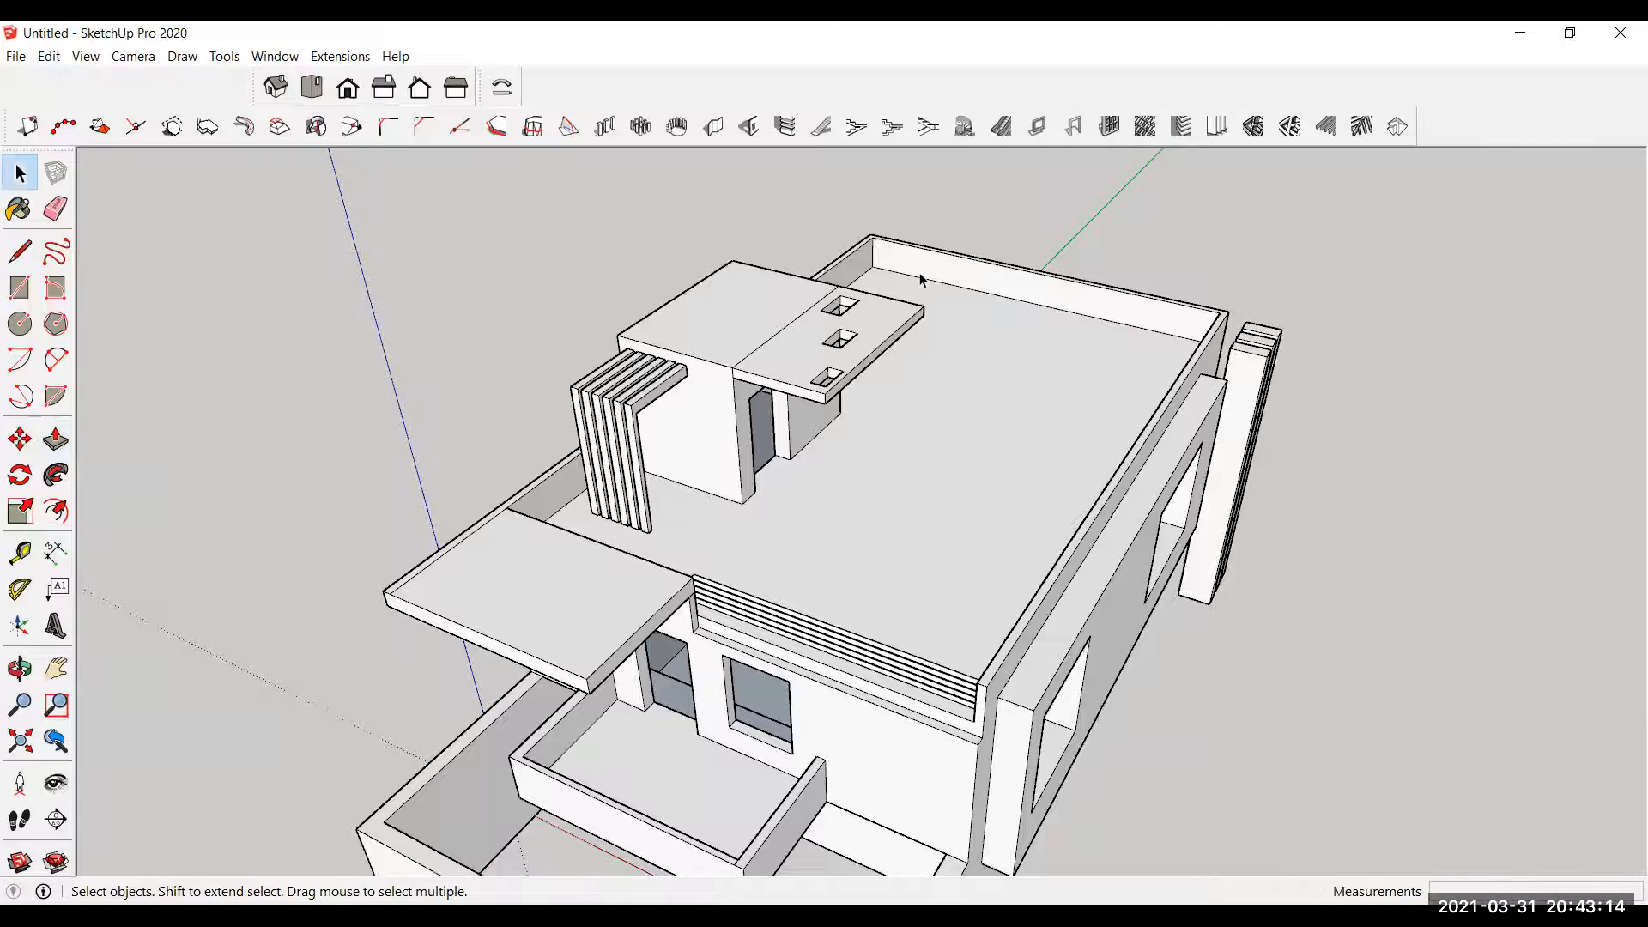
Step: Choose a pale yellow from the Colors material collection for painting the house
{"action": "scroll", "coordinate": [921, 280], "scroll_direction": "down", "scroll_amount": 5}
{"action": "middle_click_drag", "start_coordinate": [921, 280], "coordinate": [701, 418]}
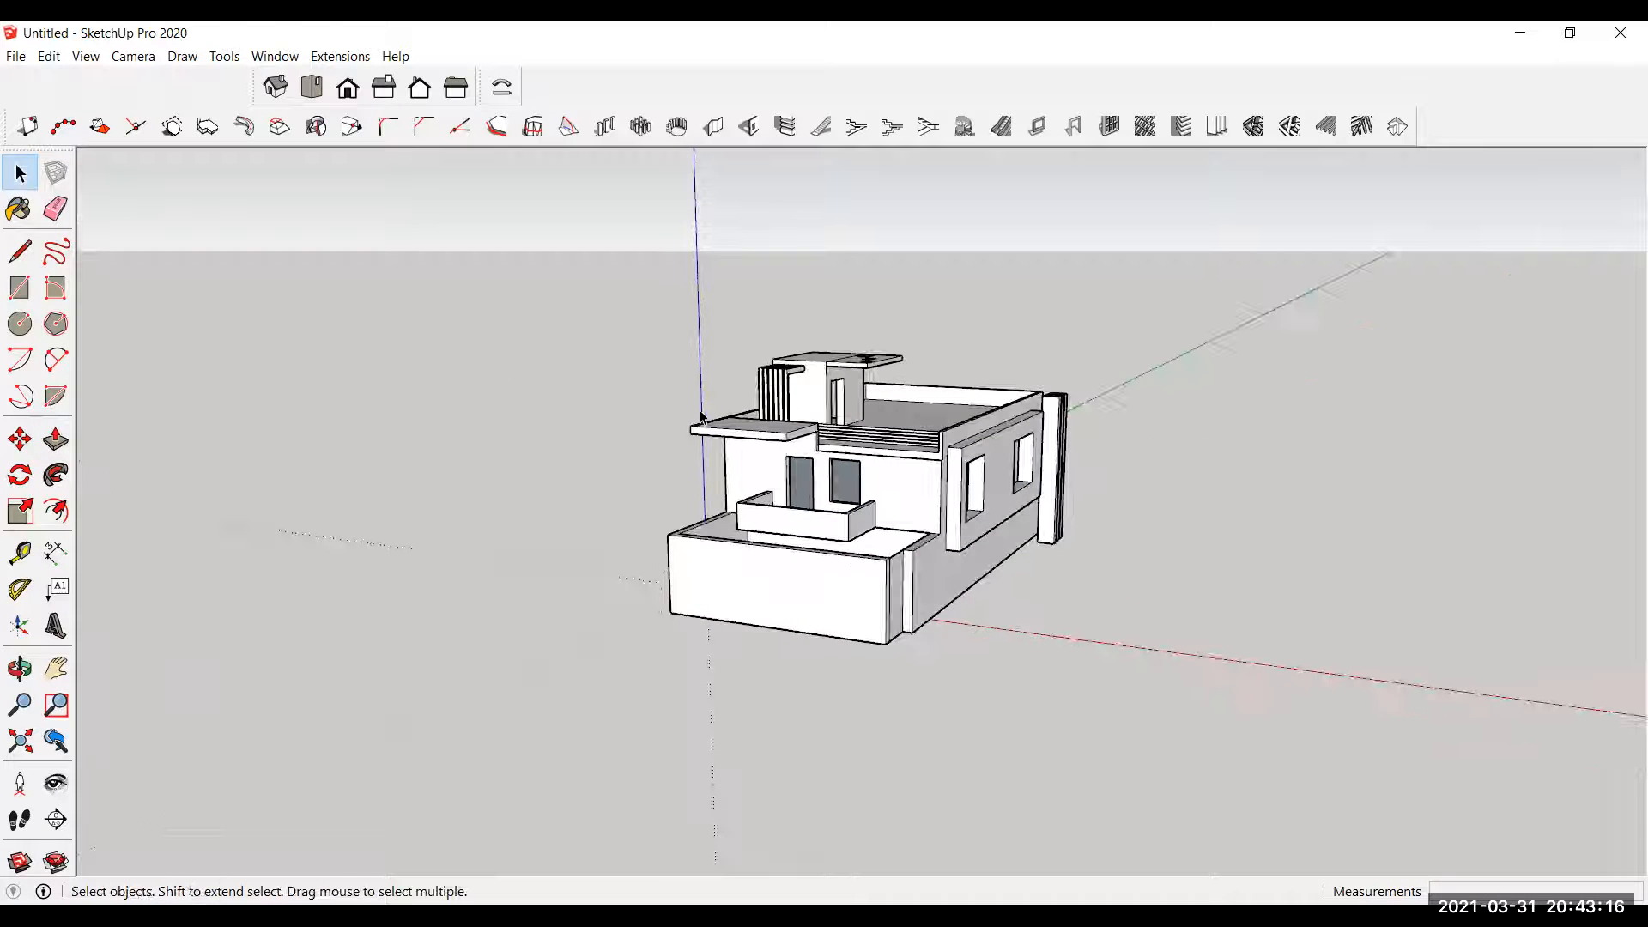
{"action": "key", "text": "b"}
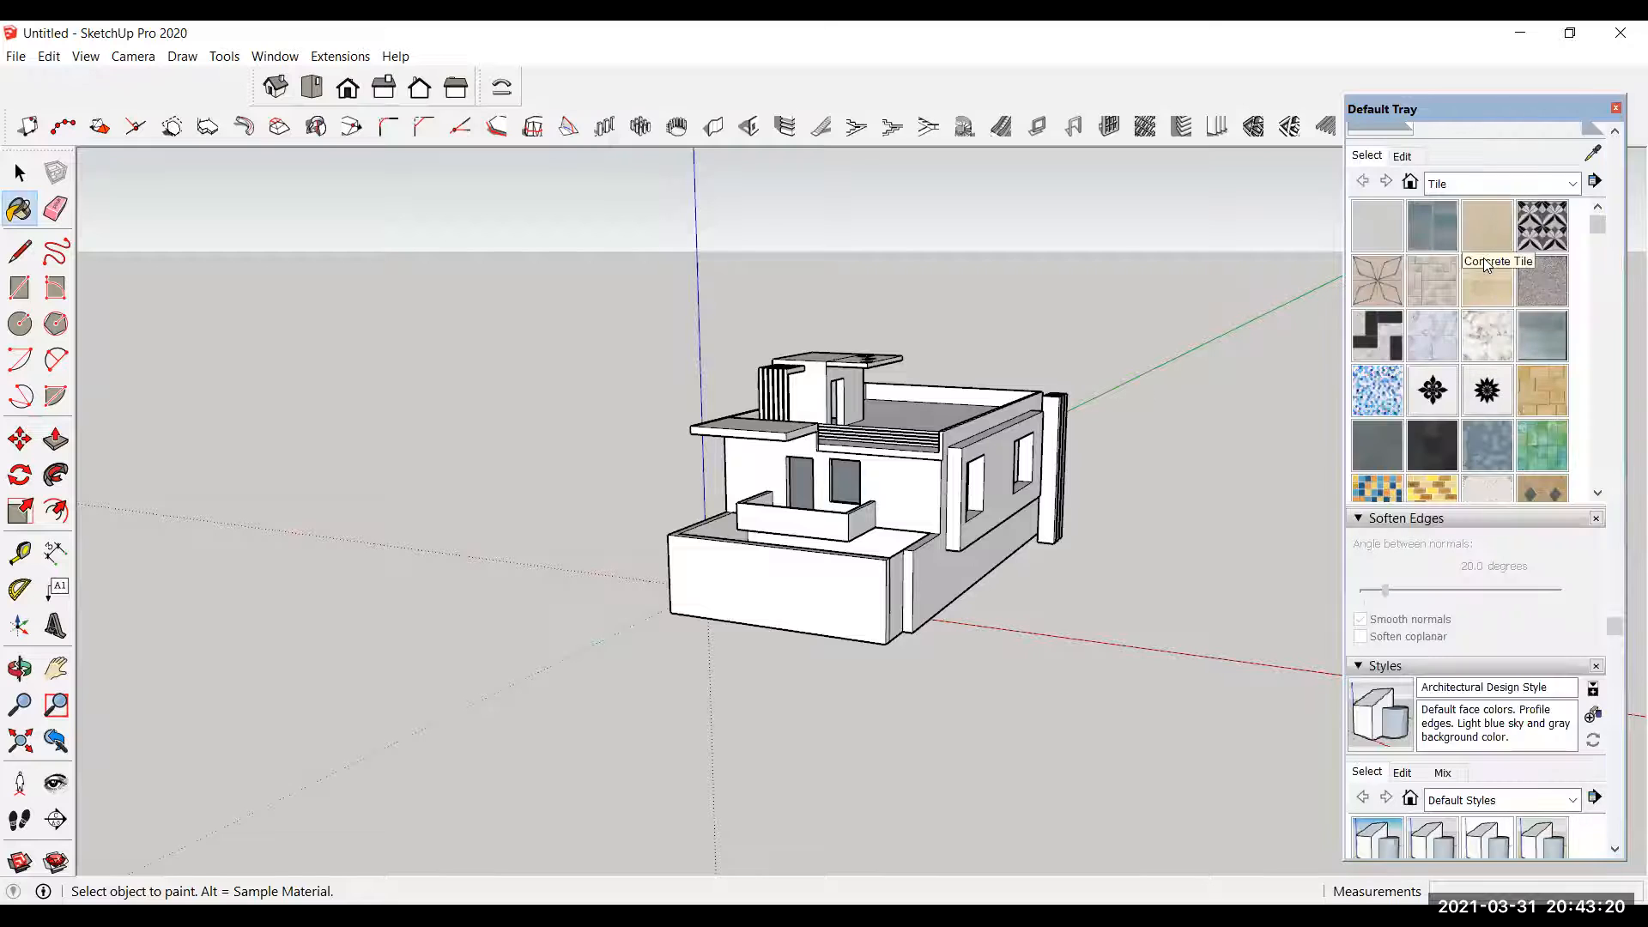
{"action": "left_click", "coordinate": [1477, 185]}
{"action": "scroll", "coordinate": [1494, 309], "scroll_direction": "up", "scroll_amount": 1}
{"action": "left_click", "coordinate": [1493, 309]}
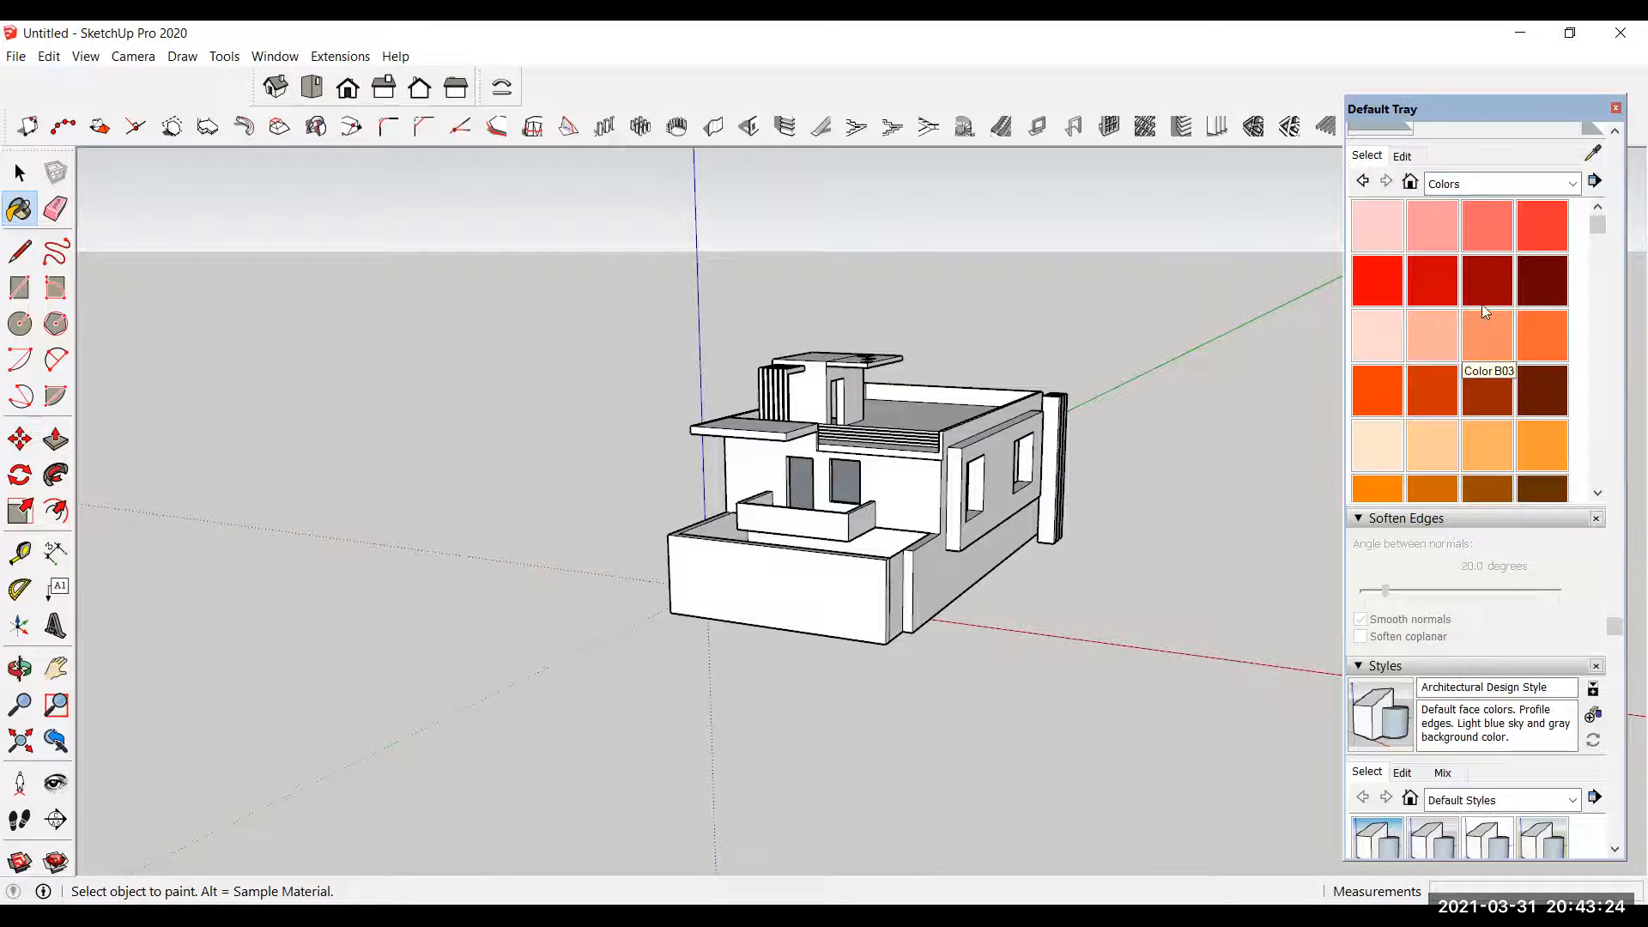
{"action": "left_click", "coordinate": [1387, 325]}
{"action": "scroll", "coordinate": [919, 441], "scroll_direction": "up", "scroll_amount": 5}
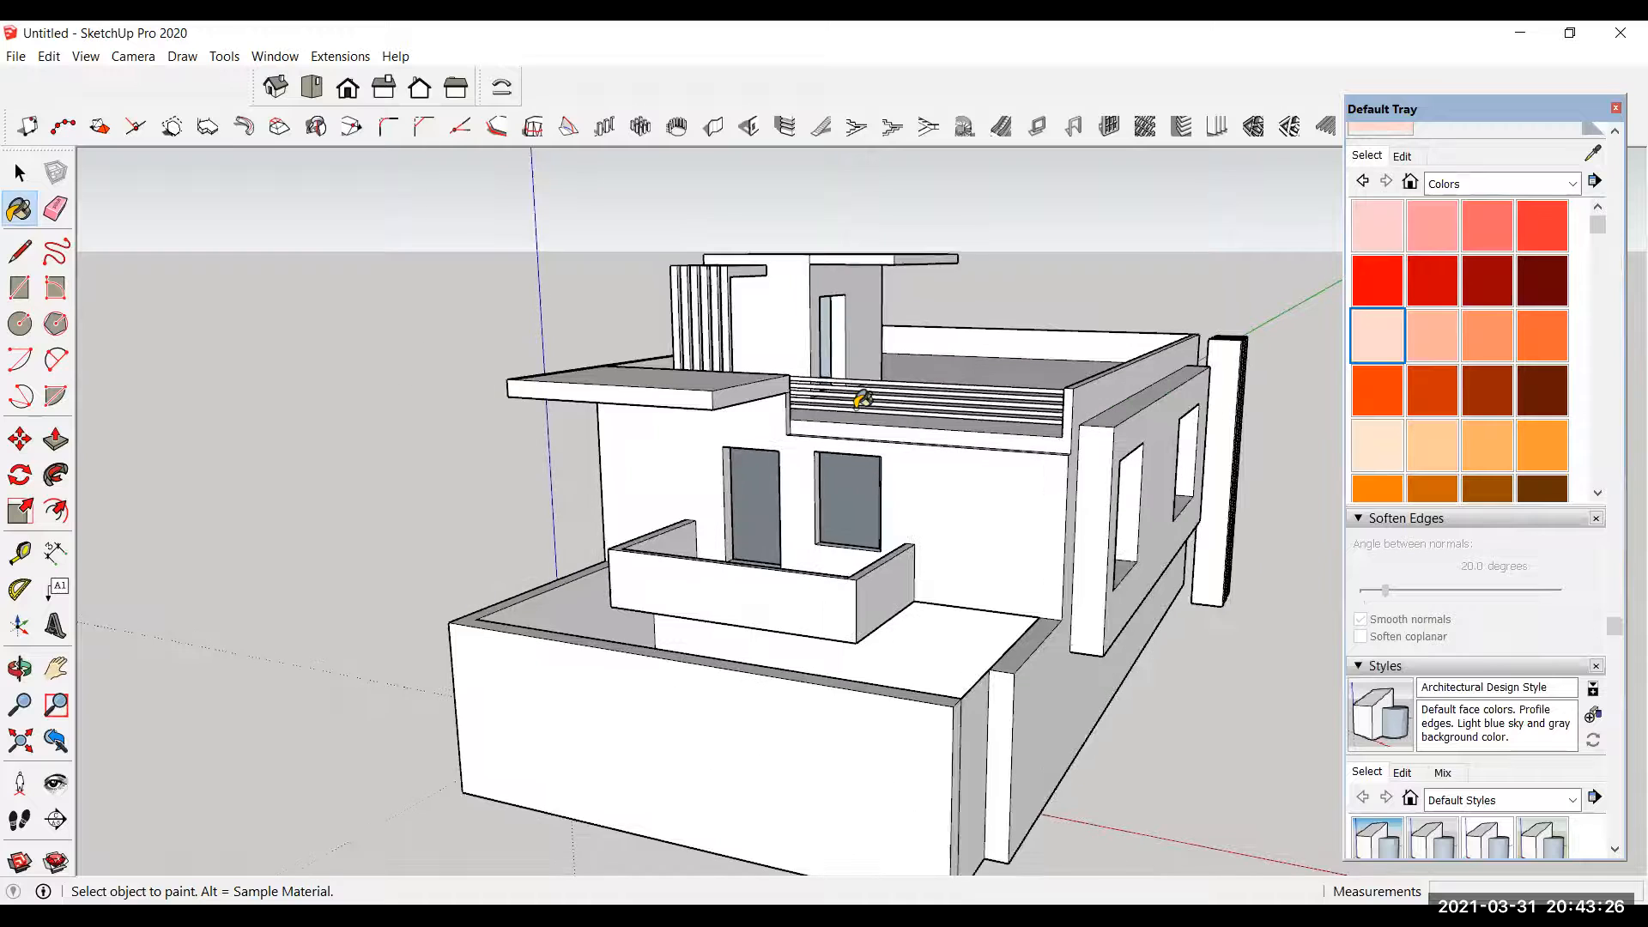
{"action": "scroll", "coordinate": [1459, 387], "scroll_direction": "down", "scroll_amount": 8}
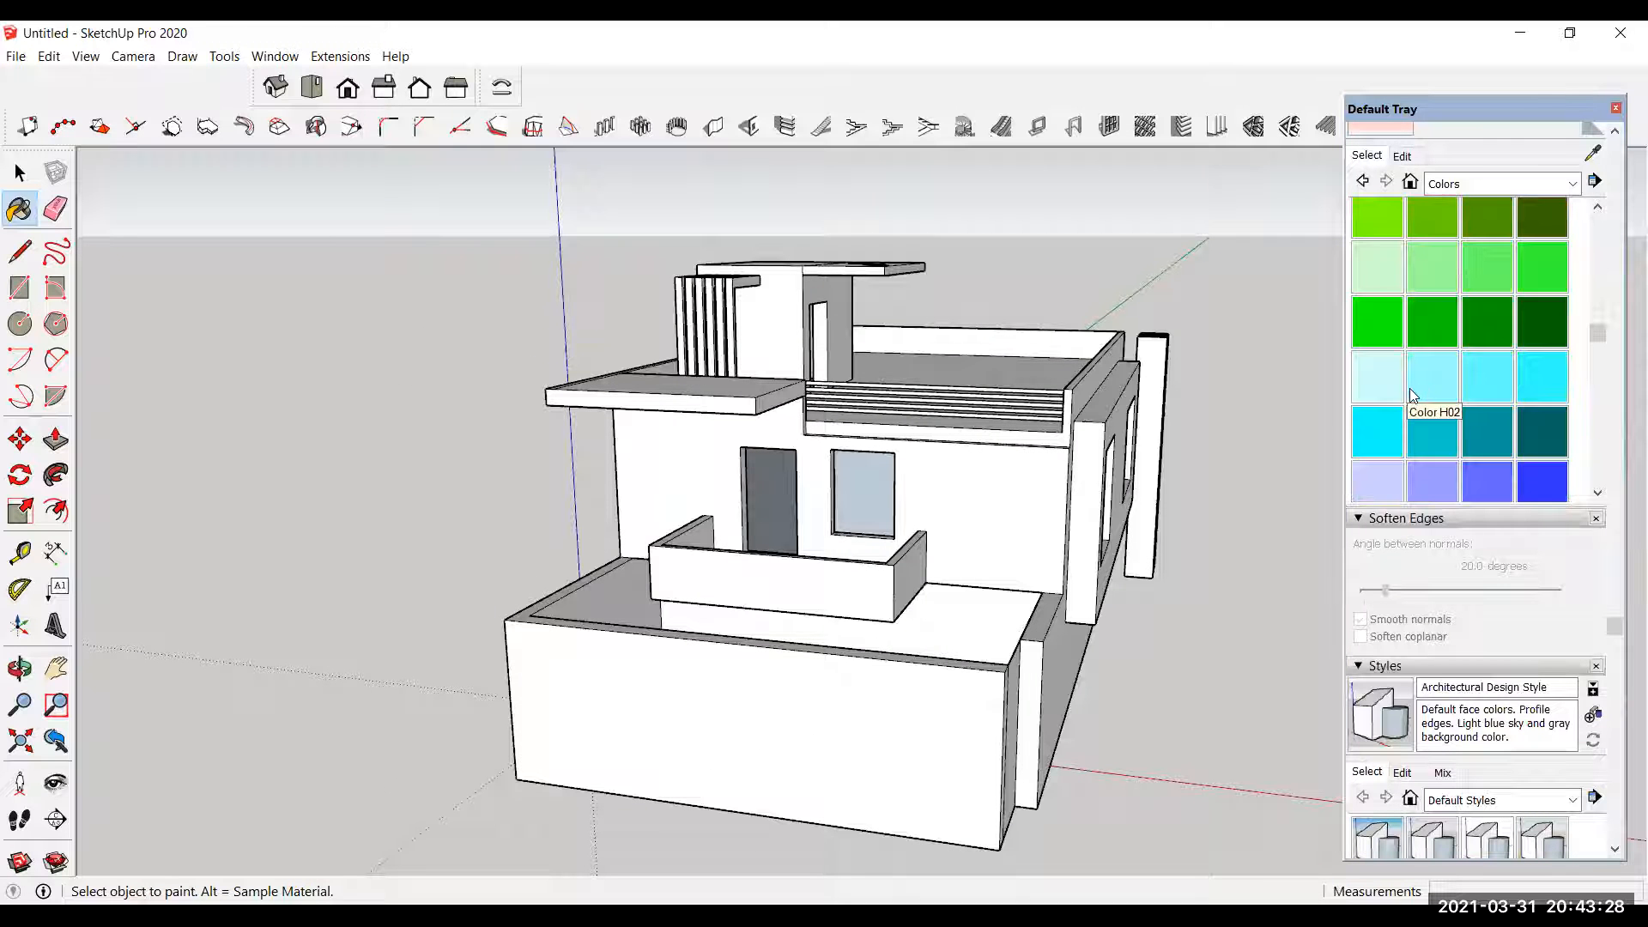
{"action": "scroll", "coordinate": [1416, 393], "scroll_direction": "up", "scroll_amount": 4}
{"action": "left_click", "coordinate": [1380, 355]}
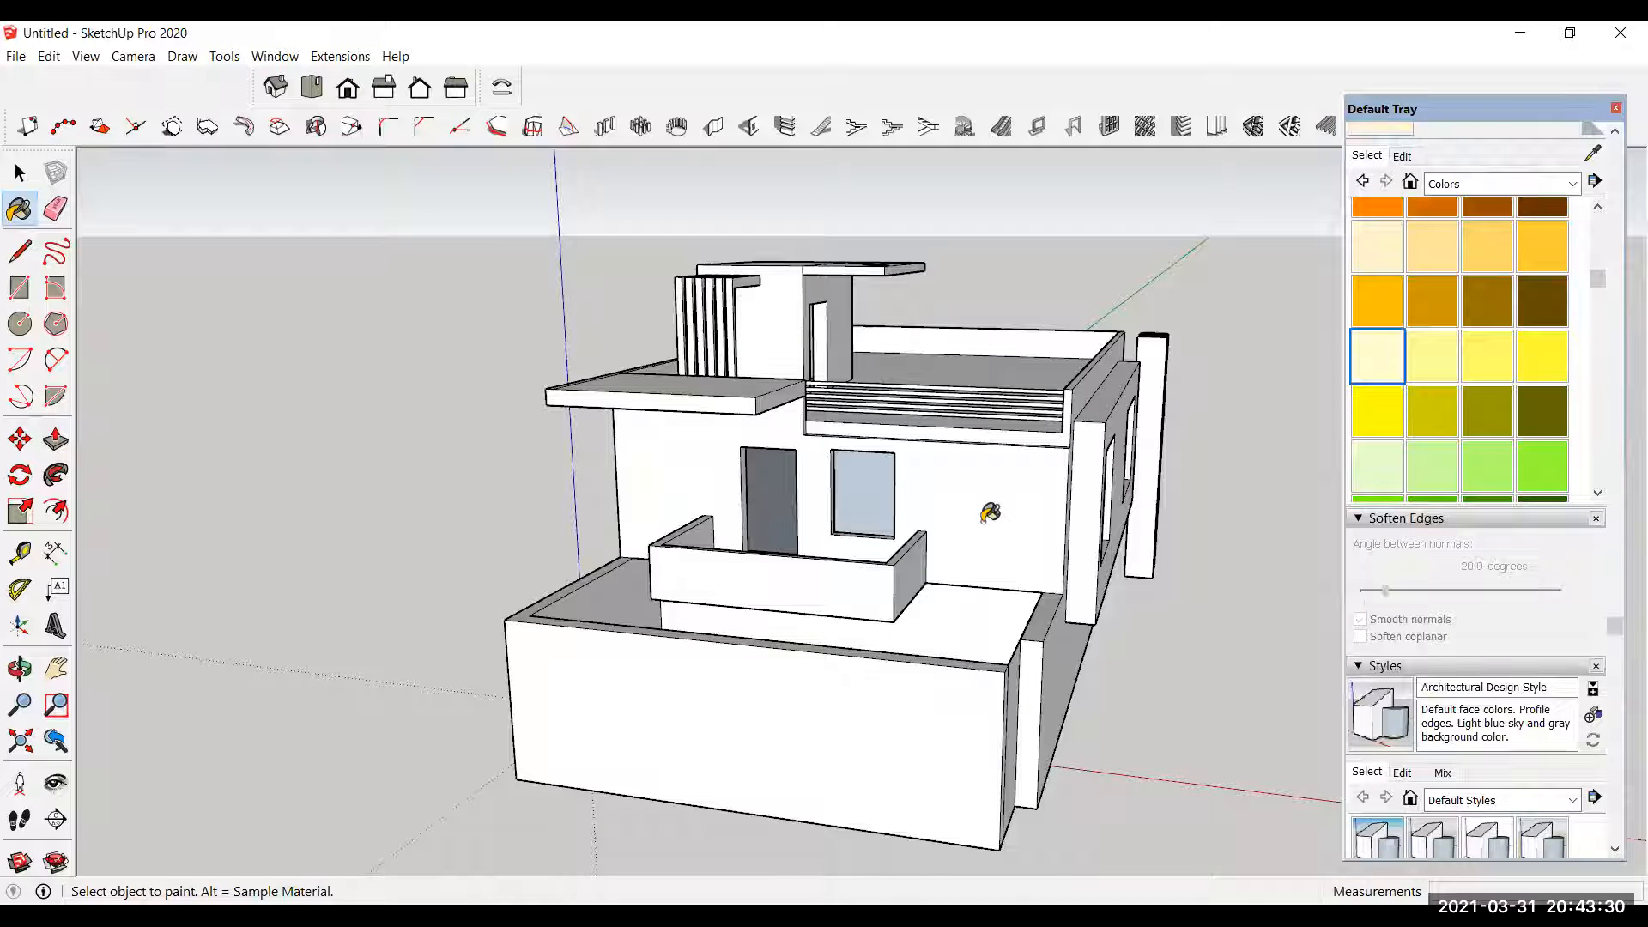
Step: Paint the pergola fins in front of the rooftop box pale yellow
{"action": "scroll", "coordinate": [986, 516], "scroll_direction": "down", "scroll_amount": 3}
{"action": "scroll", "coordinate": [700, 302], "scroll_direction": "up", "scroll_amount": 6}
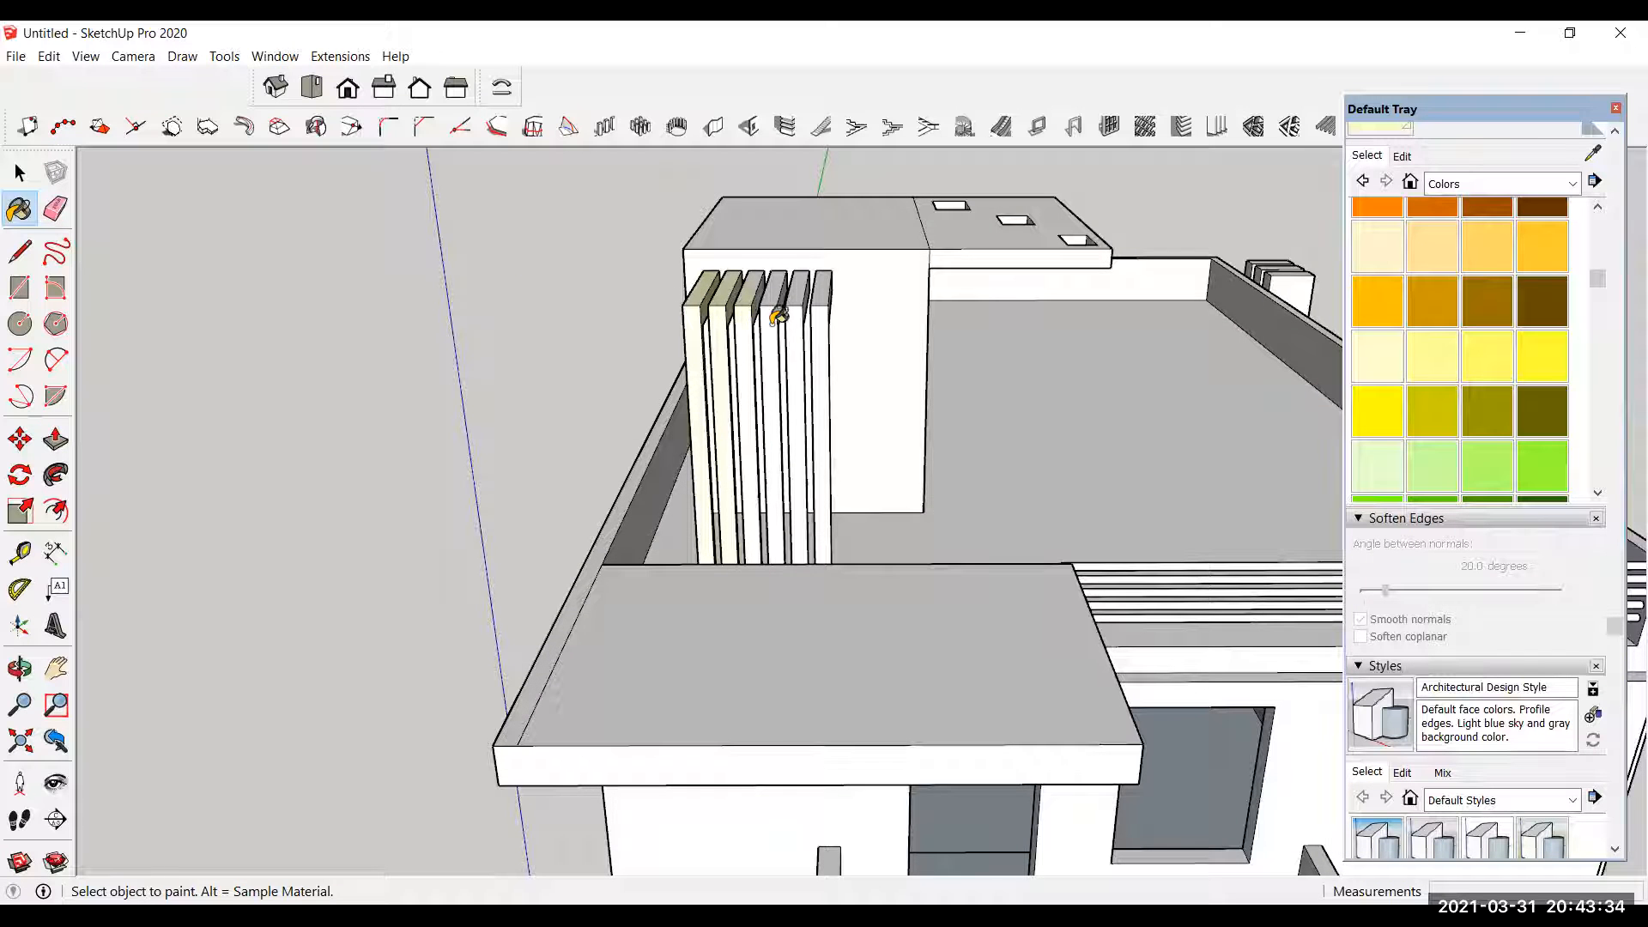
{"action": "scroll", "coordinate": [326, 352], "scroll_direction": "down", "scroll_amount": 4}
{"action": "scroll", "coordinate": [1231, 264], "scroll_direction": "up", "scroll_amount": 4}
Step: Paint the three tall columns at the side wall's rear corner pale yellow, undoing the stray fill on the window
{"action": "middle_click_drag", "start_coordinate": [1173, 301], "coordinate": [439, 209]}
{"action": "scroll", "coordinate": [436, 214], "scroll_direction": "down", "scroll_amount": 4}
{"action": "scroll", "coordinate": [436, 215], "scroll_direction": "down", "scroll_amount": 3}
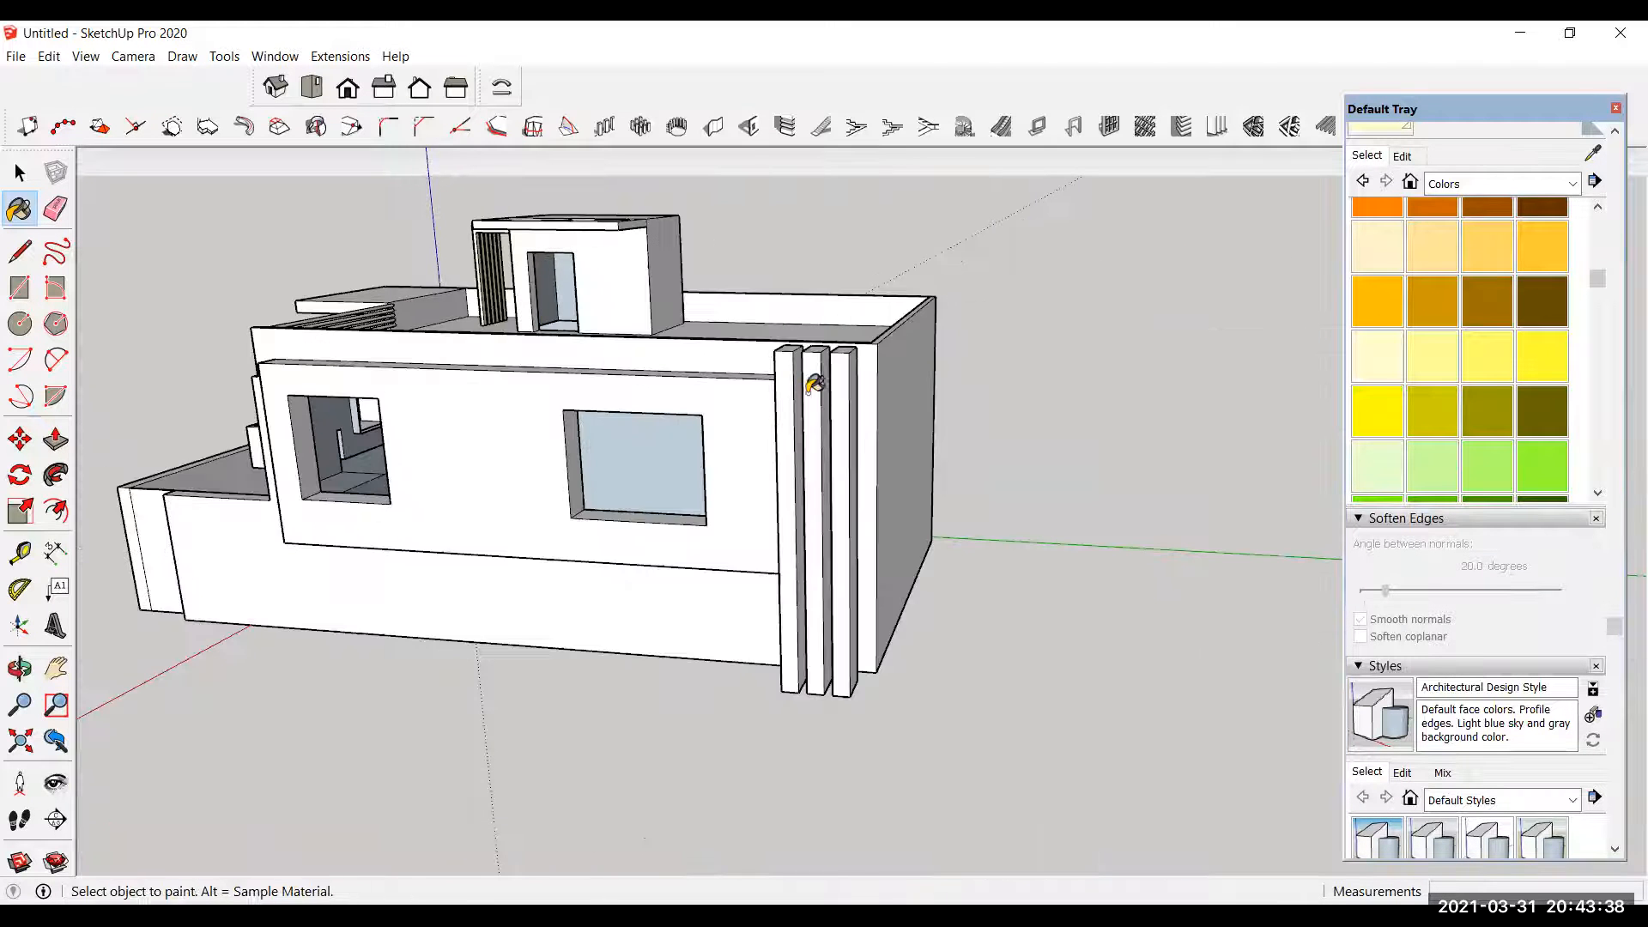
{"action": "left_click", "coordinate": [702, 414]}
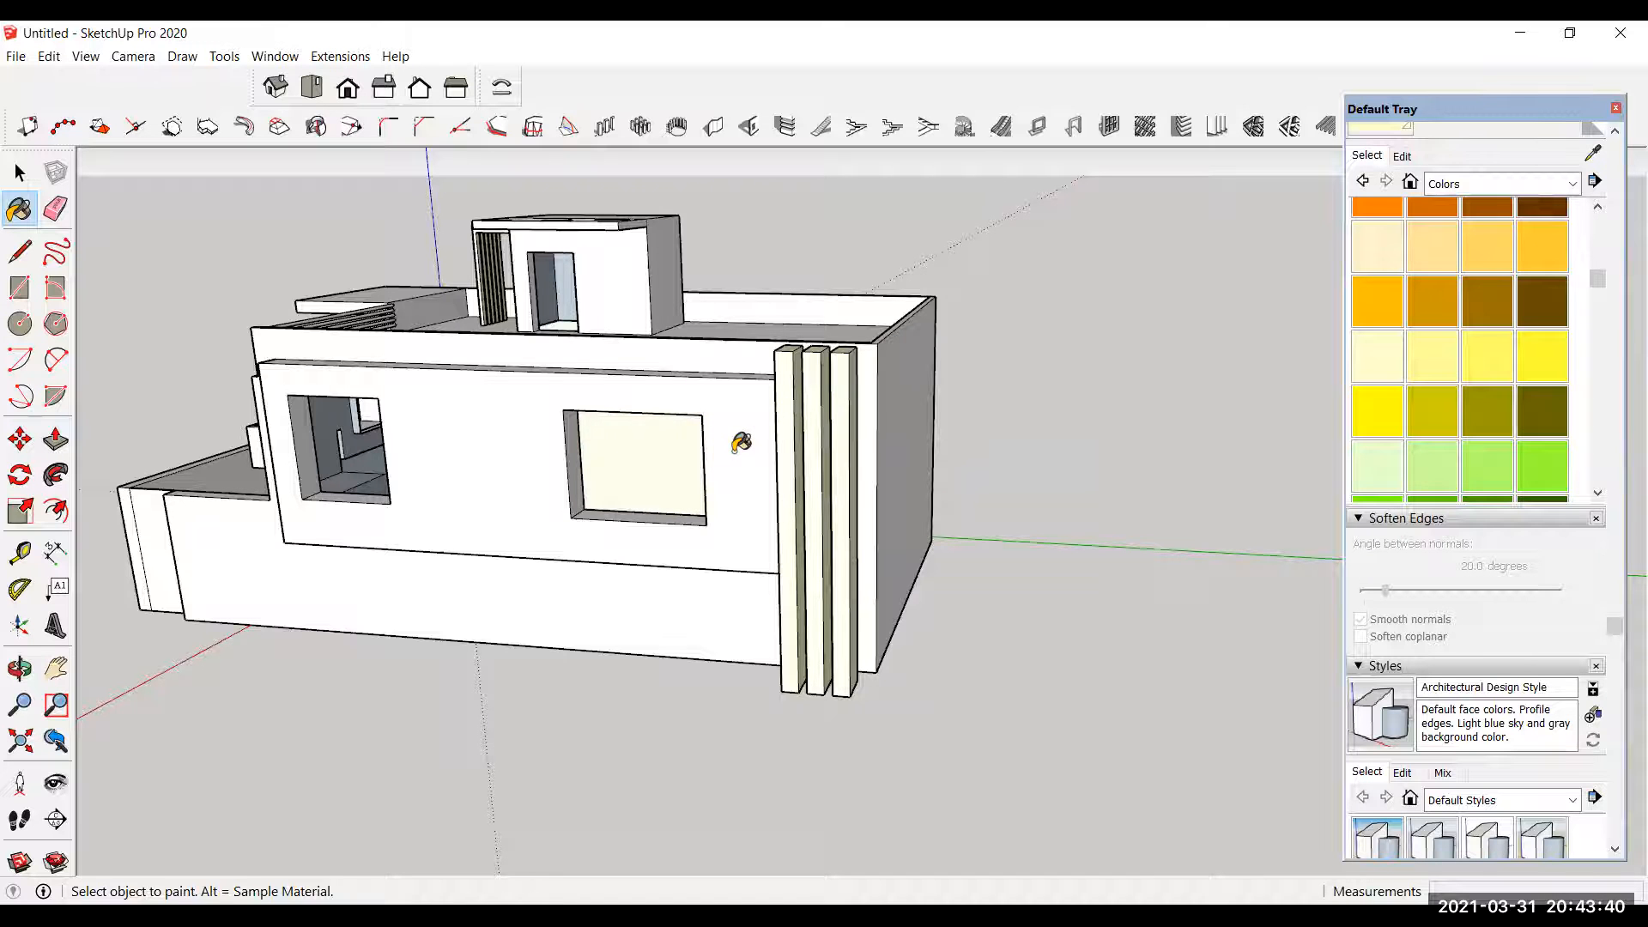
{"action": "key", "text": "ctrl+z"}
Step: Paint the front canopy slab and the balcony parapet pale yellow
{"action": "scroll", "coordinate": [540, 416], "scroll_direction": "down", "scroll_amount": 4}
{"action": "mouse_move", "coordinate": [733, 567]}
{"action": "middle_mouse_down"}
{"action": "mouse_move", "coordinate": [1058, 564]}
{"action": "mouse_move", "coordinate": [698, 466]}
{"action": "mouse_move", "coordinate": [700, 486]}
{"action": "middle_mouse_up"}
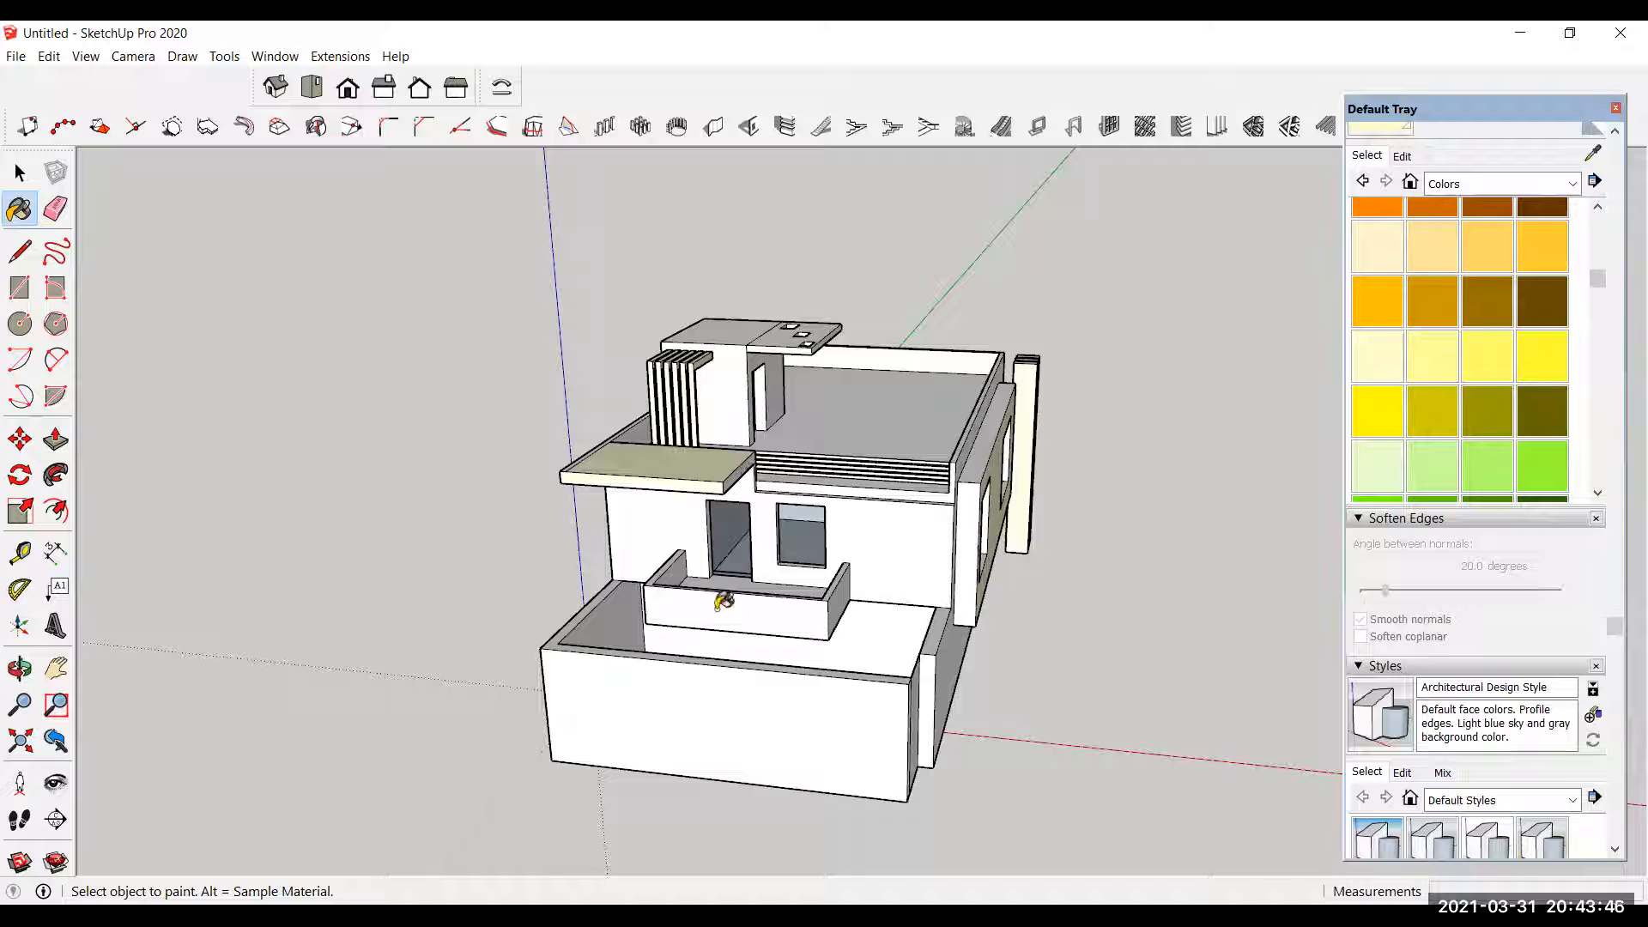
{"action": "scroll", "coordinate": [829, 592], "scroll_direction": "up", "scroll_amount": 3}
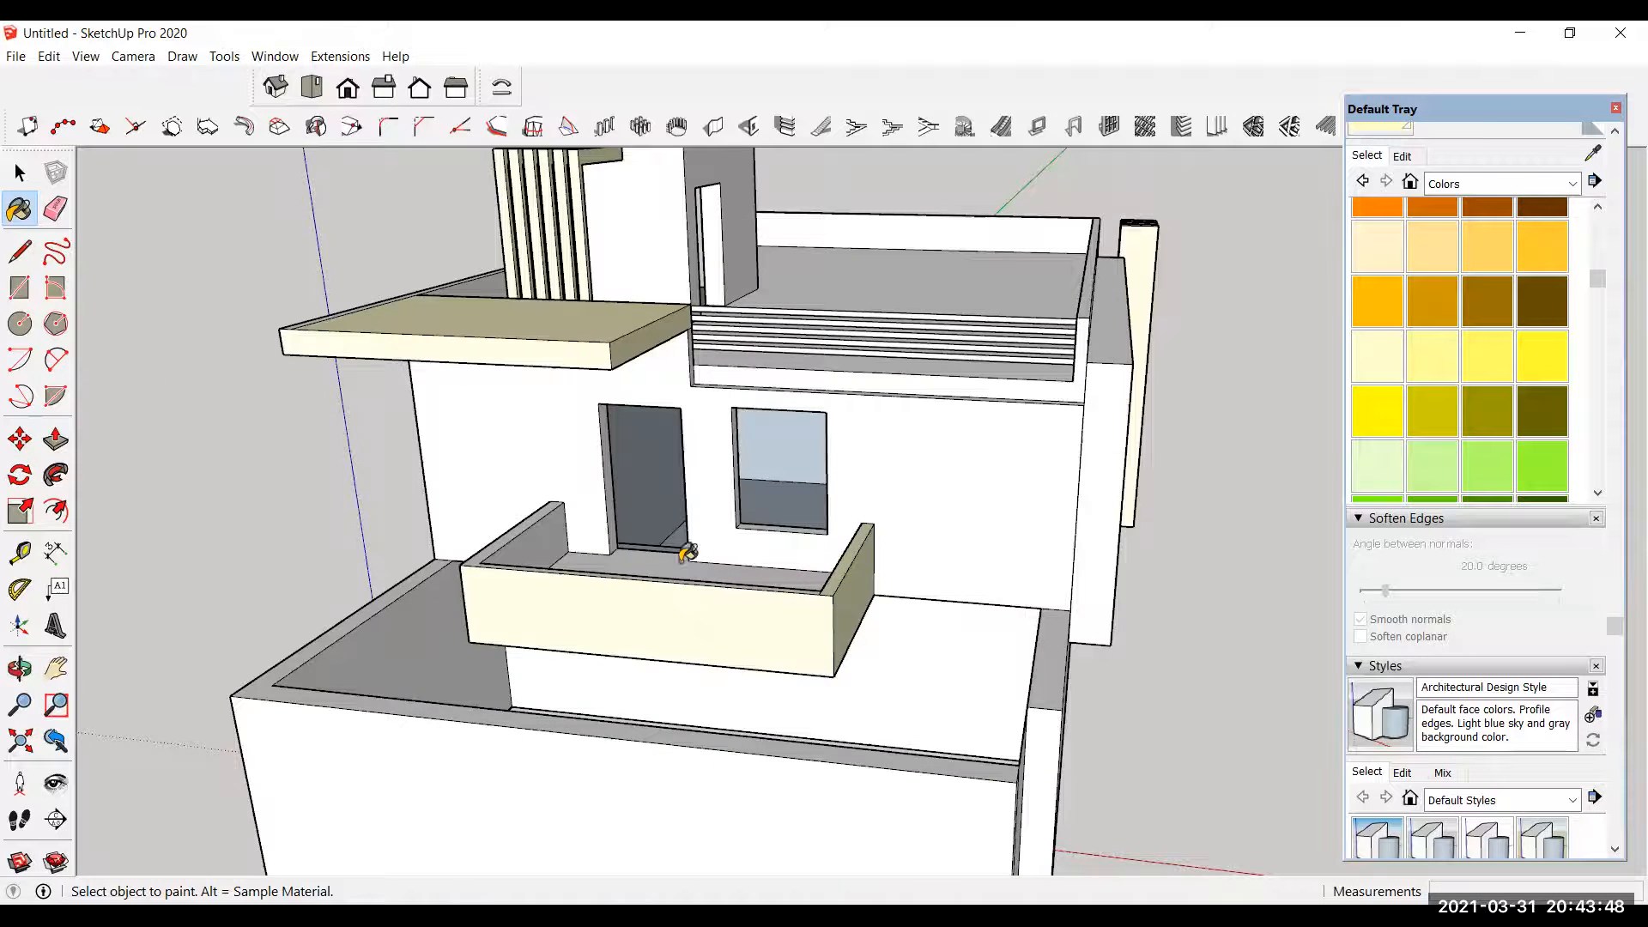
{"action": "scroll", "coordinate": [688, 551], "scroll_direction": "up", "scroll_amount": 3}
{"action": "scroll", "coordinate": [532, 536], "scroll_direction": "down", "scroll_amount": 3}
Step: Paint the front enclosure walls and the long windowless side wall of the house pale yellow
{"action": "middle_click_drag", "start_coordinate": [555, 545], "coordinate": [985, 592]}
{"action": "scroll", "coordinate": [799, 558], "scroll_direction": "down", "scroll_amount": 2}
{"action": "scroll", "coordinate": [746, 589], "scroll_direction": "up", "scroll_amount": 2}
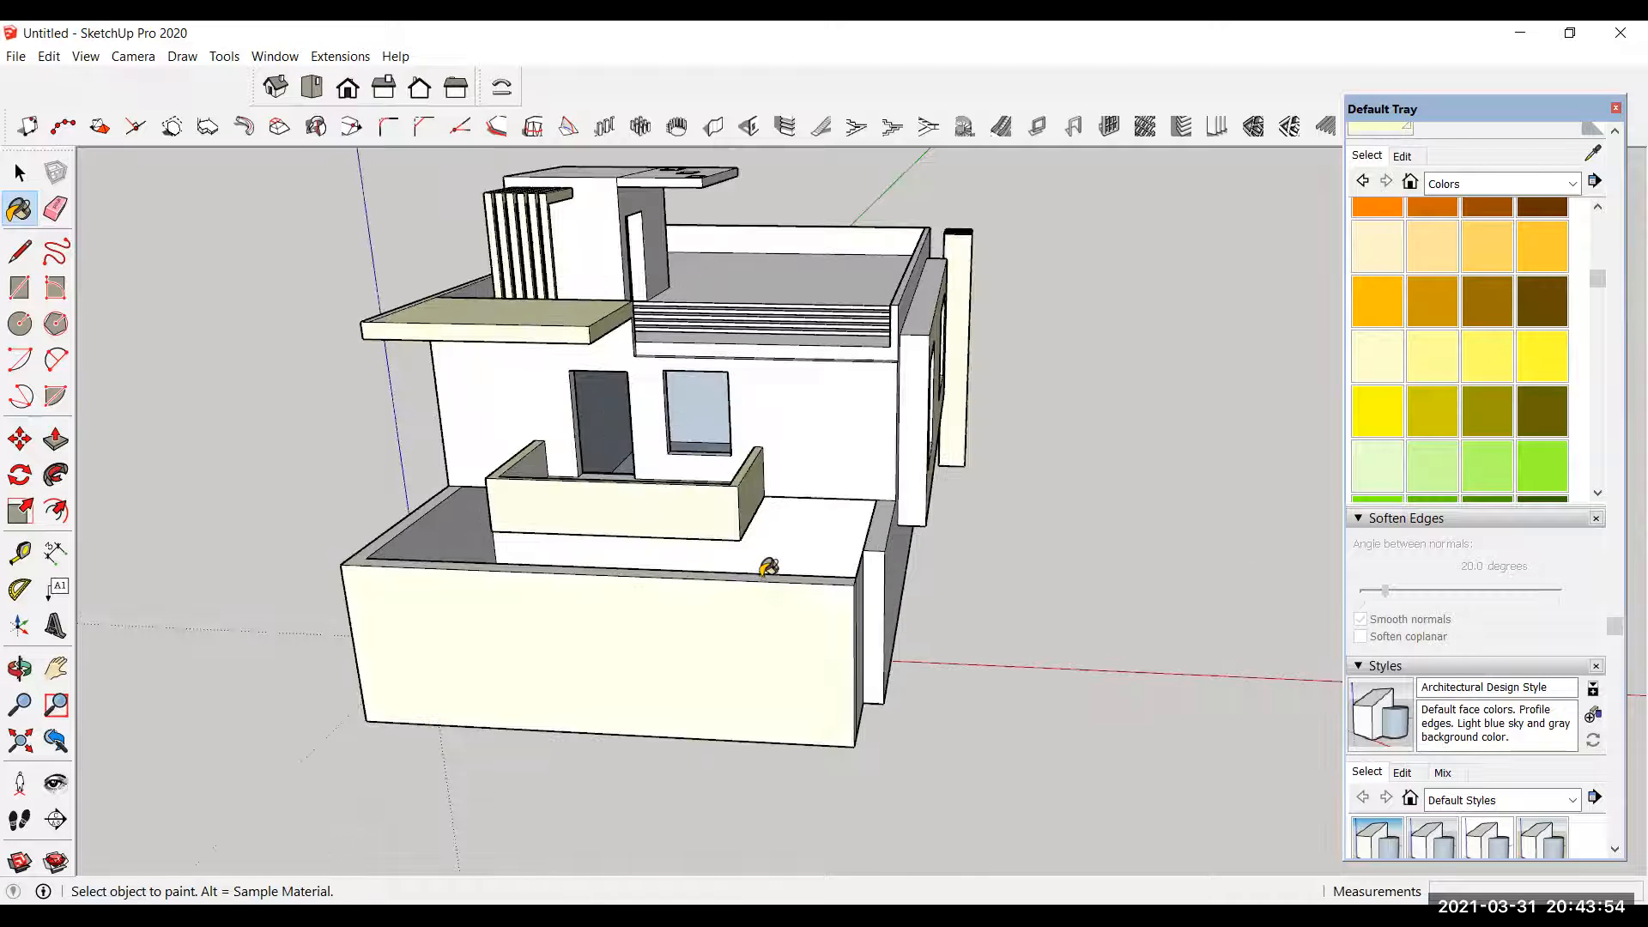
{"action": "scroll", "coordinate": [346, 547], "scroll_direction": "up", "scroll_amount": 2}
{"action": "middle_click_drag", "start_coordinate": [367, 592], "coordinate": [394, 570]}
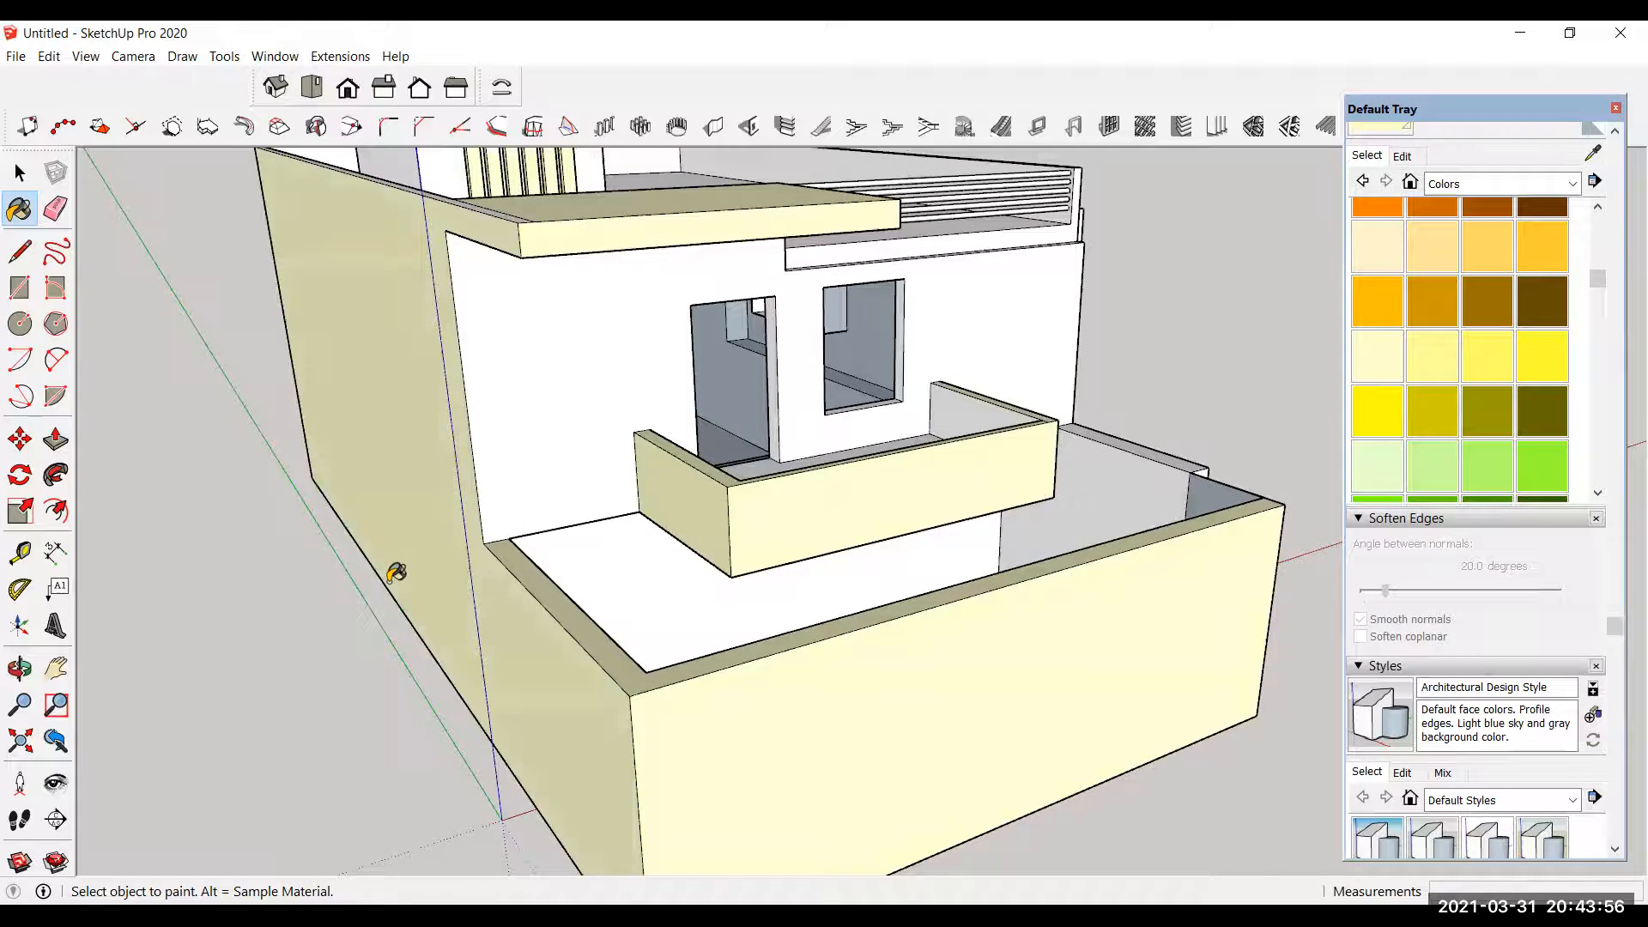
{"action": "scroll", "coordinate": [399, 618], "scroll_direction": "down", "scroll_amount": 2}
{"action": "middle_click_drag", "start_coordinate": [408, 660], "coordinate": [511, 502]}
{"action": "scroll", "coordinate": [729, 583], "scroll_direction": "up", "scroll_amount": 3}
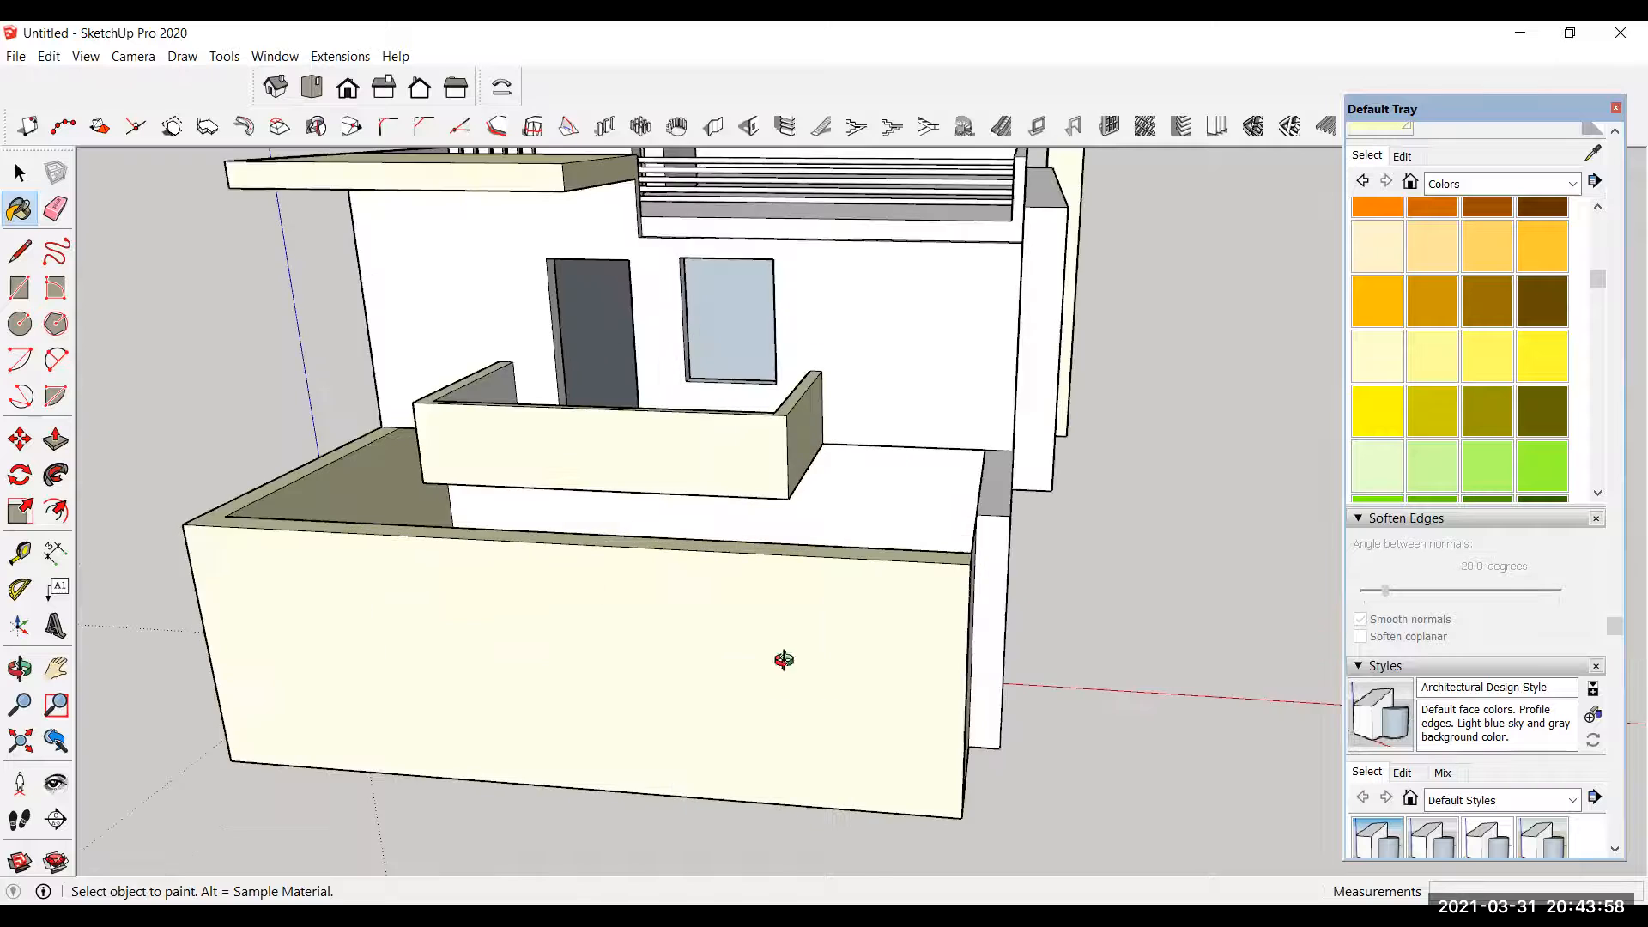
{"action": "middle_click_drag", "start_coordinate": [783, 659], "coordinate": [1107, 519]}
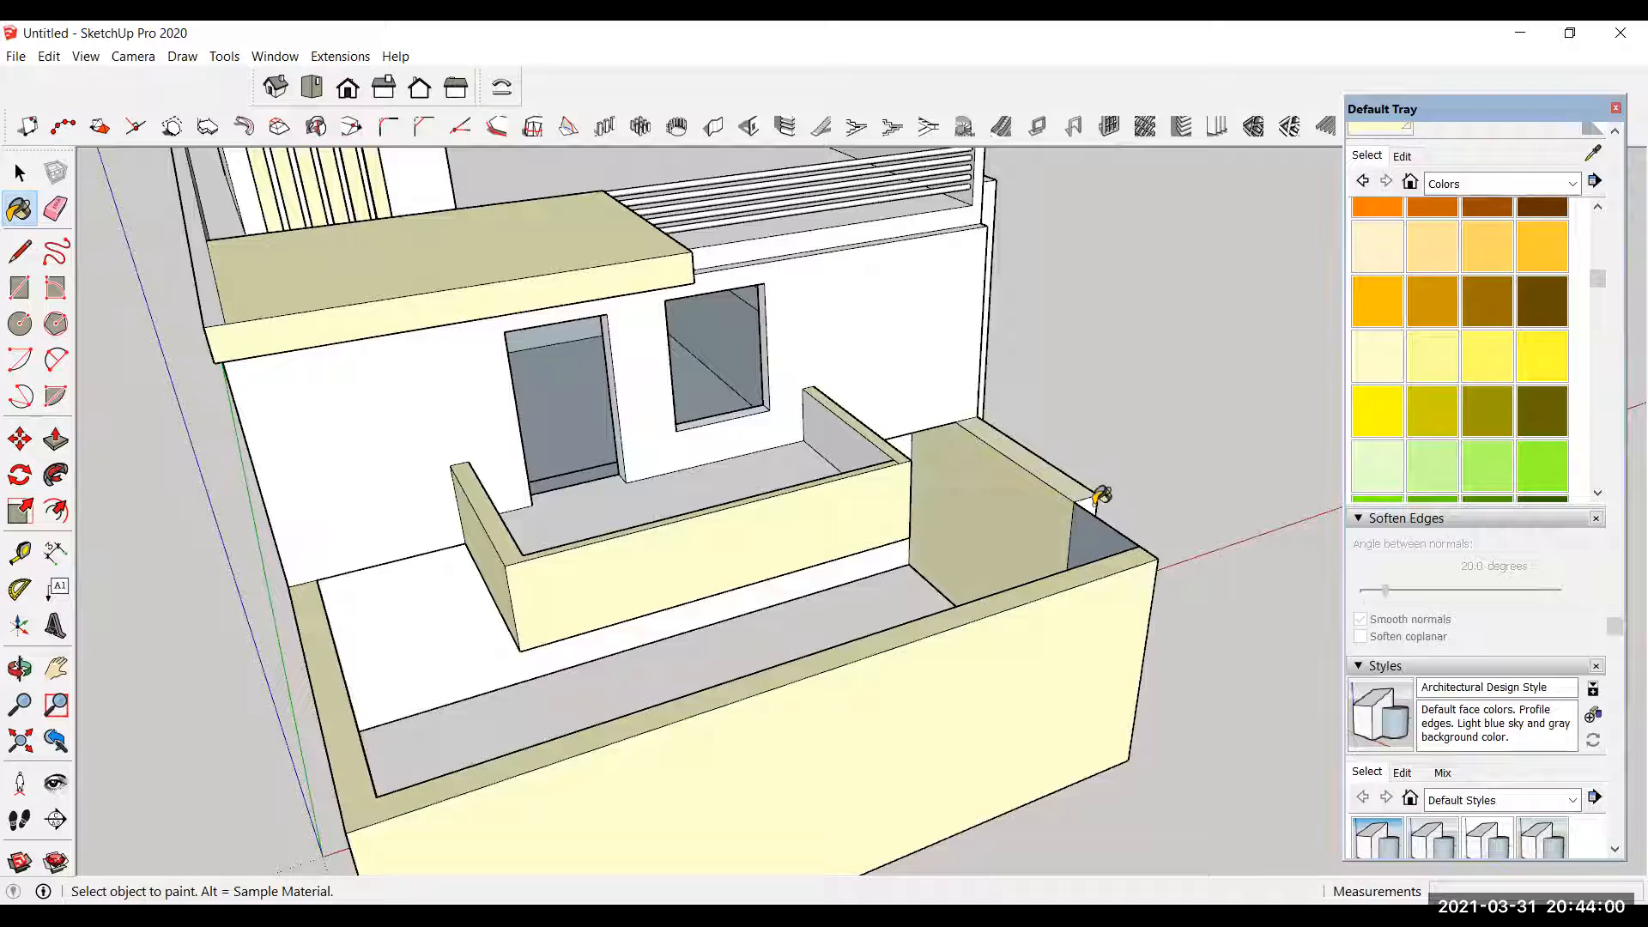
Step: Paint the upper front wall and the long side wall around the windowed yellow panel dark grey with Color M05
{"action": "scroll", "coordinate": [838, 515], "scroll_direction": "down", "scroll_amount": 3}
{"action": "middle_click_drag", "start_coordinate": [944, 481], "coordinate": [749, 449]}
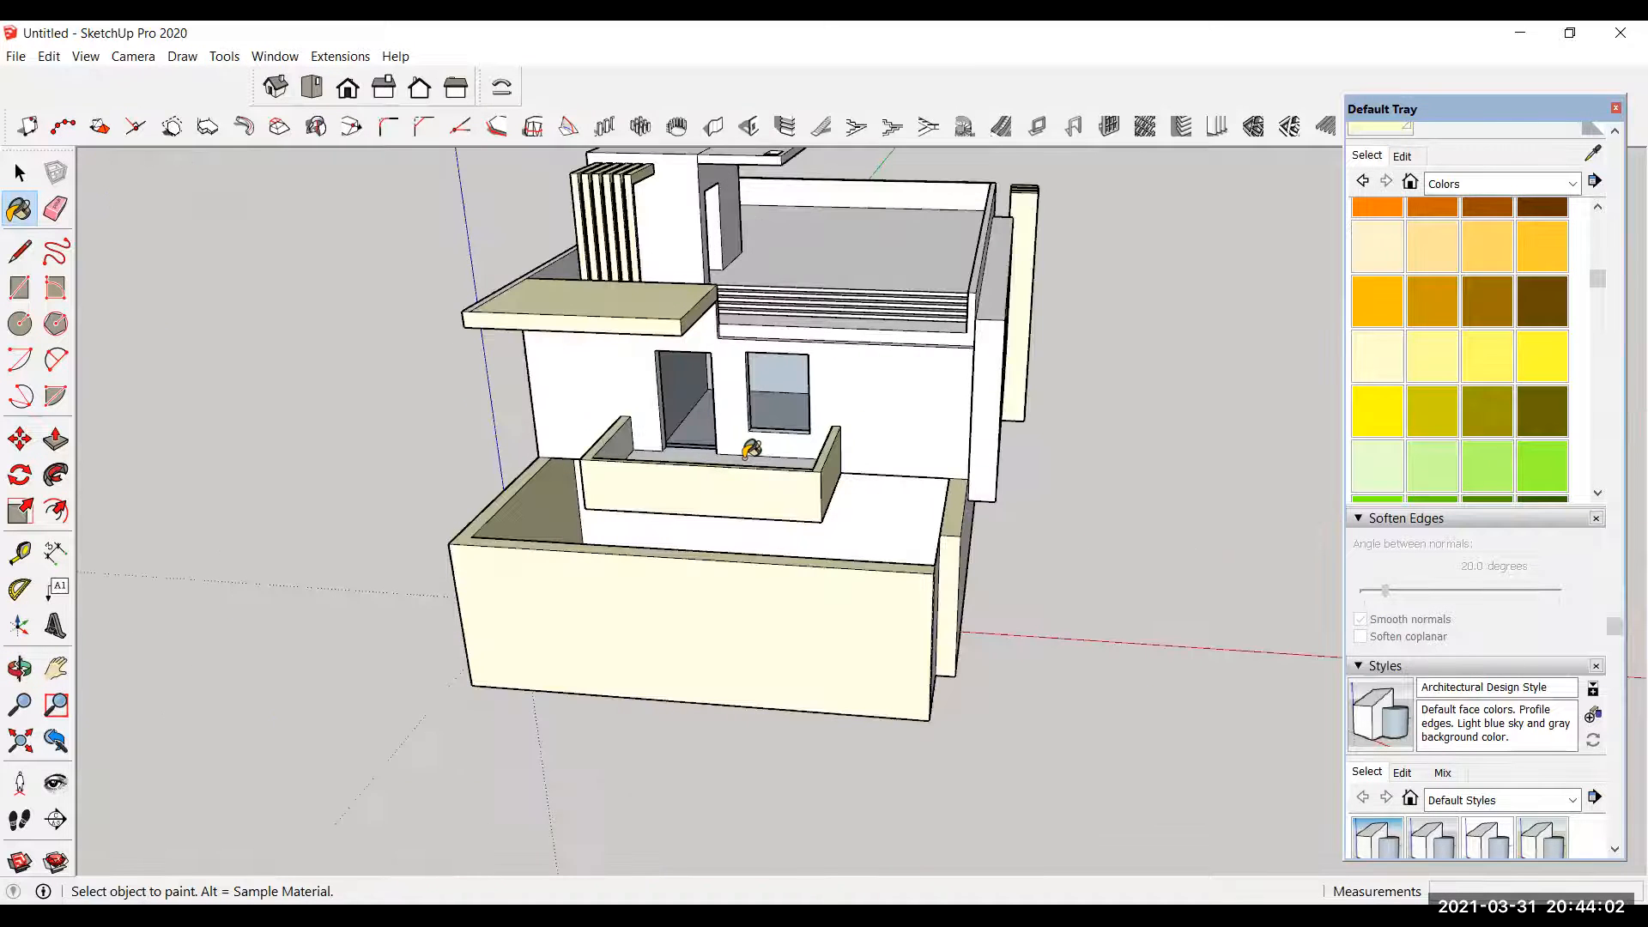
{"action": "scroll", "coordinate": [1493, 421], "scroll_direction": "down", "scroll_amount": 10}
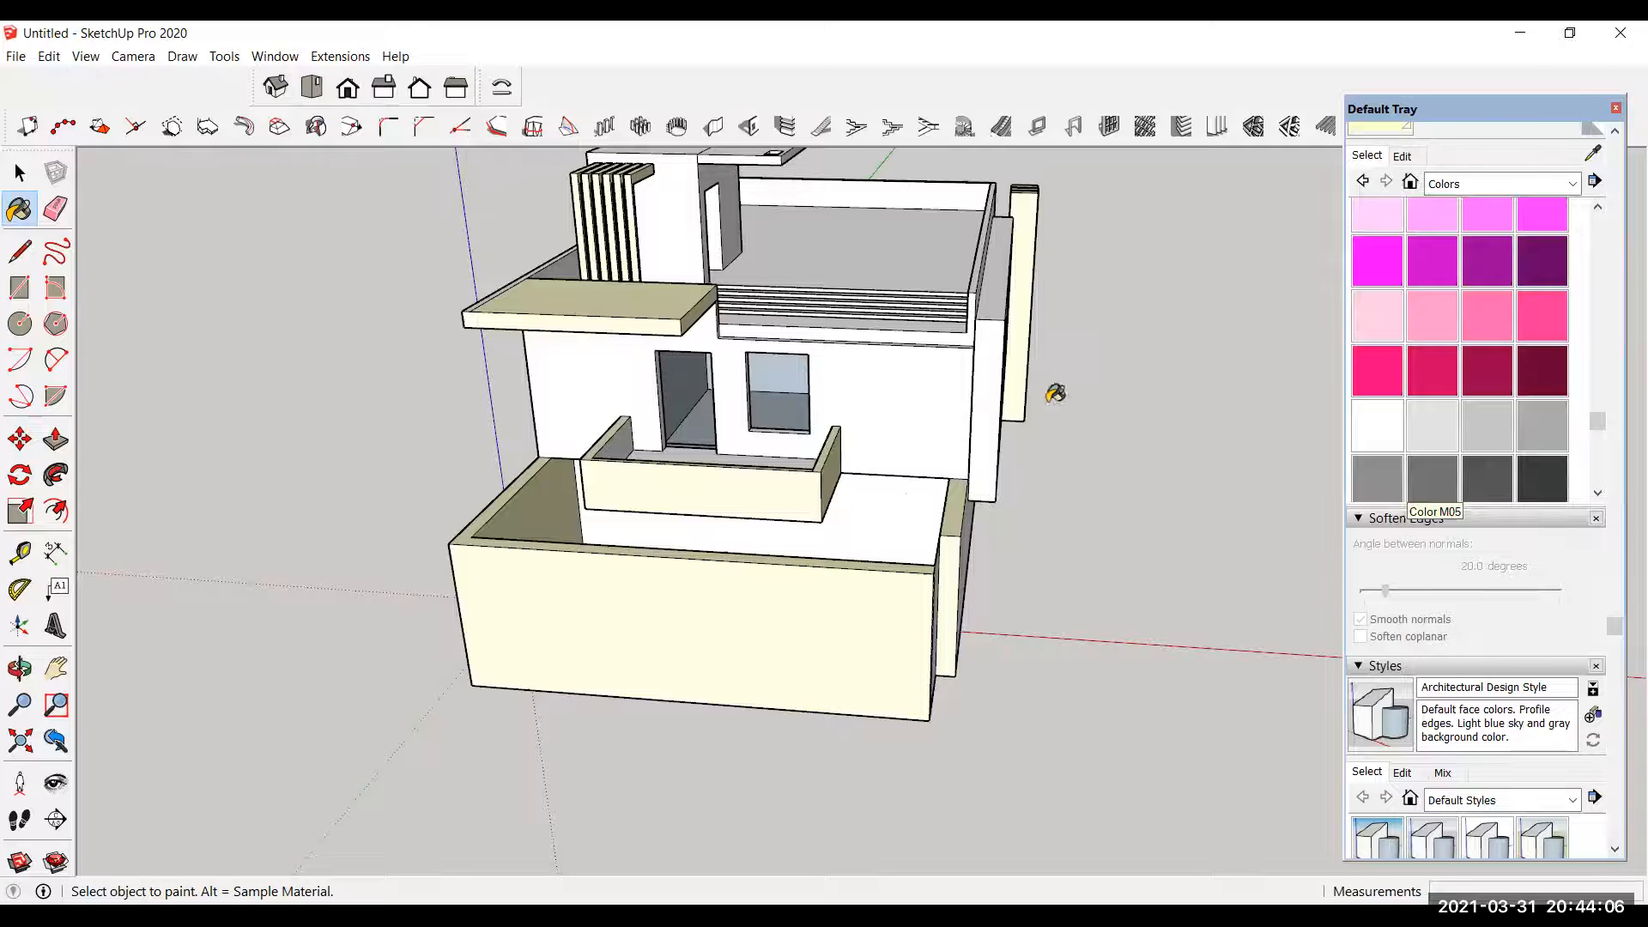
{"action": "scroll", "coordinate": [1022, 388], "scroll_direction": "up", "scroll_amount": 3}
{"action": "middle_click_drag", "start_coordinate": [986, 383], "coordinate": [994, 268]}
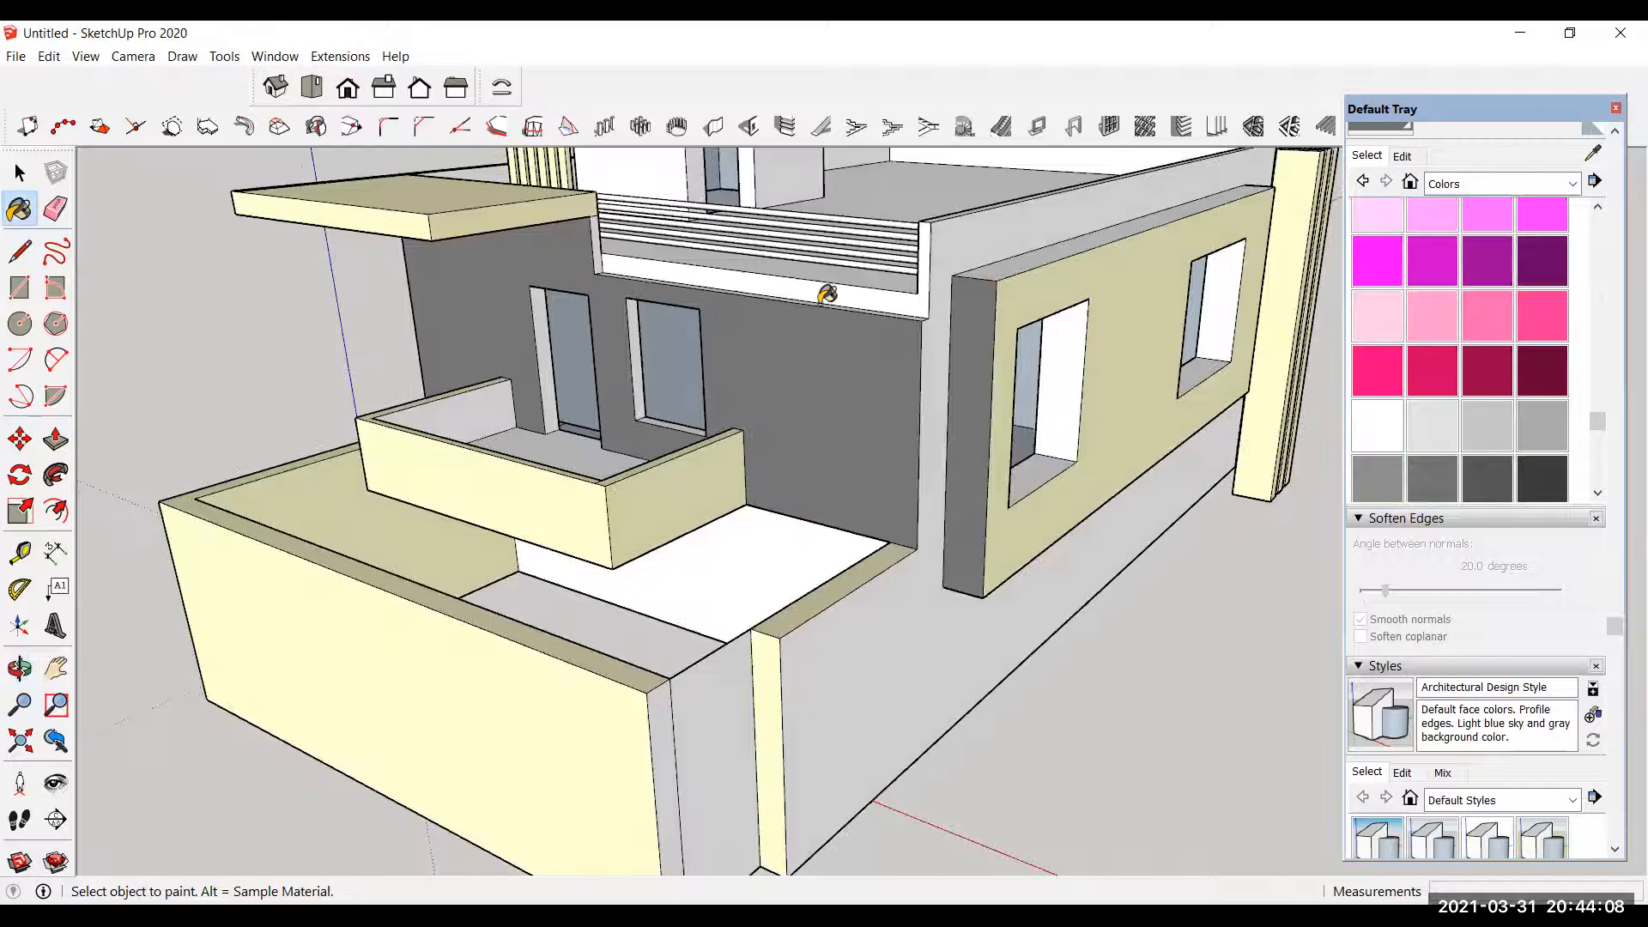
{"action": "scroll", "coordinate": [826, 295], "scroll_direction": "down", "scroll_amount": 3}
{"action": "left_click", "coordinate": [879, 536]}
Step: Examine the painted house from the front, the side and beneath the front canopy
{"action": "scroll", "coordinate": [857, 418], "scroll_direction": "down", "scroll_amount": 4}
{"action": "mouse_move", "coordinate": [856, 418]}
{"action": "middle_mouse_down"}
{"action": "mouse_move", "coordinate": [810, 434]}
{"action": "mouse_move", "coordinate": [909, 538]}
{"action": "mouse_move", "coordinate": [826, 551]}
{"action": "middle_mouse_up"}
{"action": "scroll", "coordinate": [508, 428], "scroll_direction": "down", "scroll_amount": 2}
{"action": "middle_click_drag", "start_coordinate": [508, 427], "coordinate": [987, 419]}
{"action": "scroll", "coordinate": [901, 563], "scroll_direction": "down", "scroll_amount": 2}
{"action": "middle_click_drag", "start_coordinate": [902, 563], "coordinate": [865, 527]}
{"action": "scroll", "coordinate": [865, 527], "scroll_direction": "up", "scroll_amount": 4}
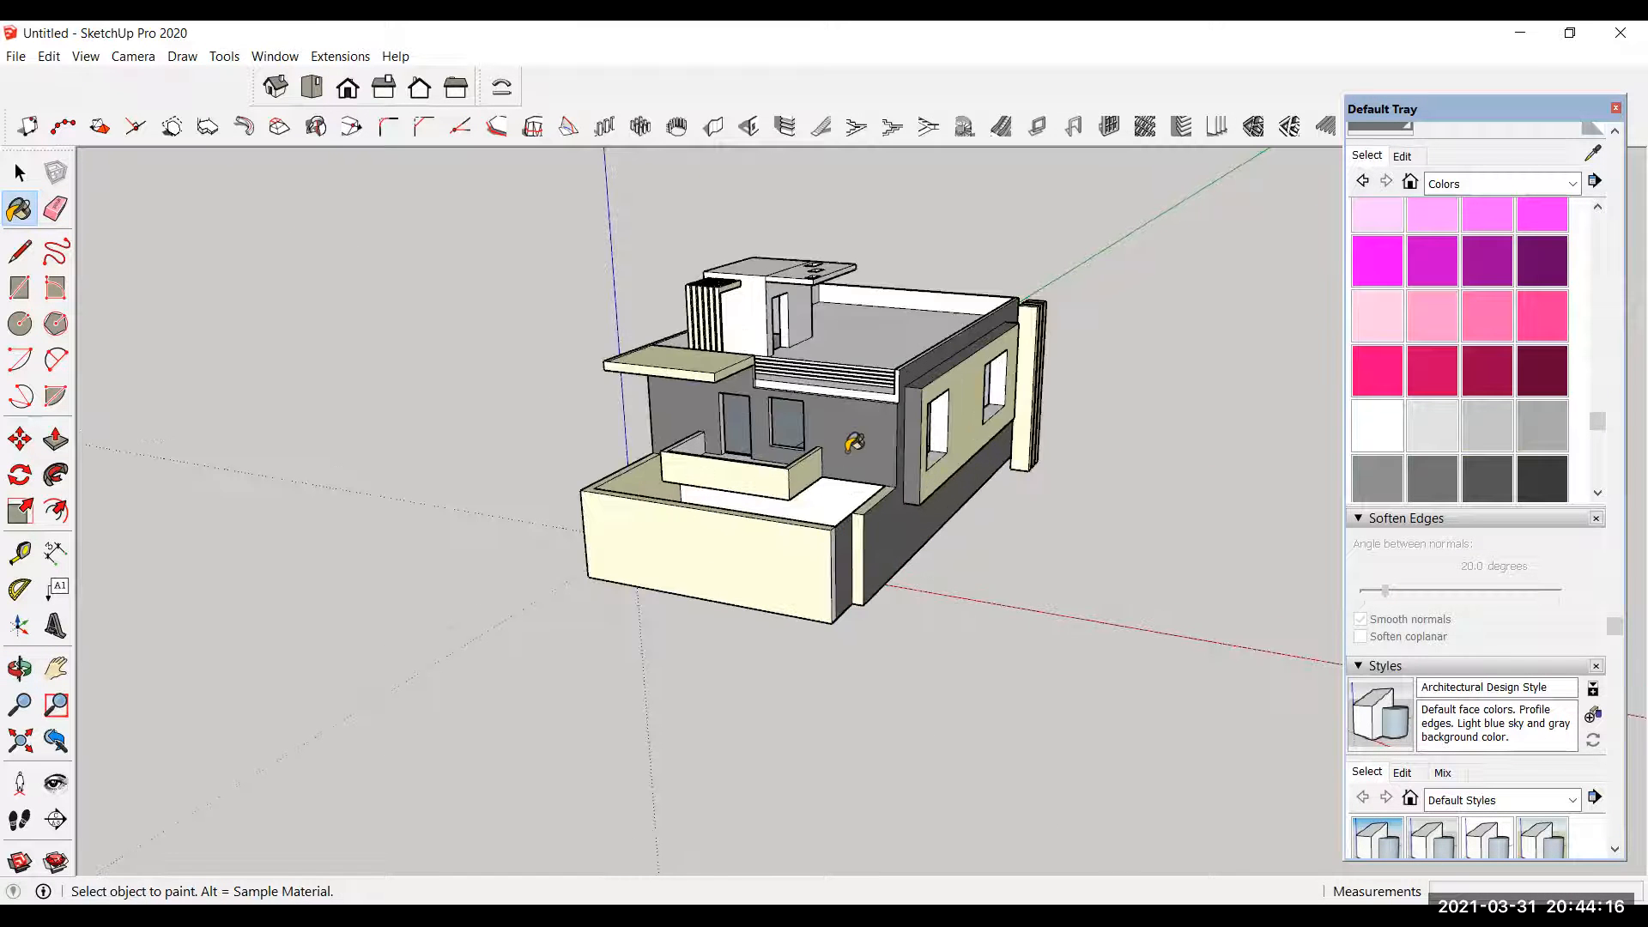
{"action": "scroll", "coordinate": [768, 379], "scroll_direction": "up", "scroll_amount": 2}
{"action": "middle_click_drag", "start_coordinate": [756, 506], "coordinate": [712, 481]}
{"action": "left_click", "coordinate": [20, 172]}
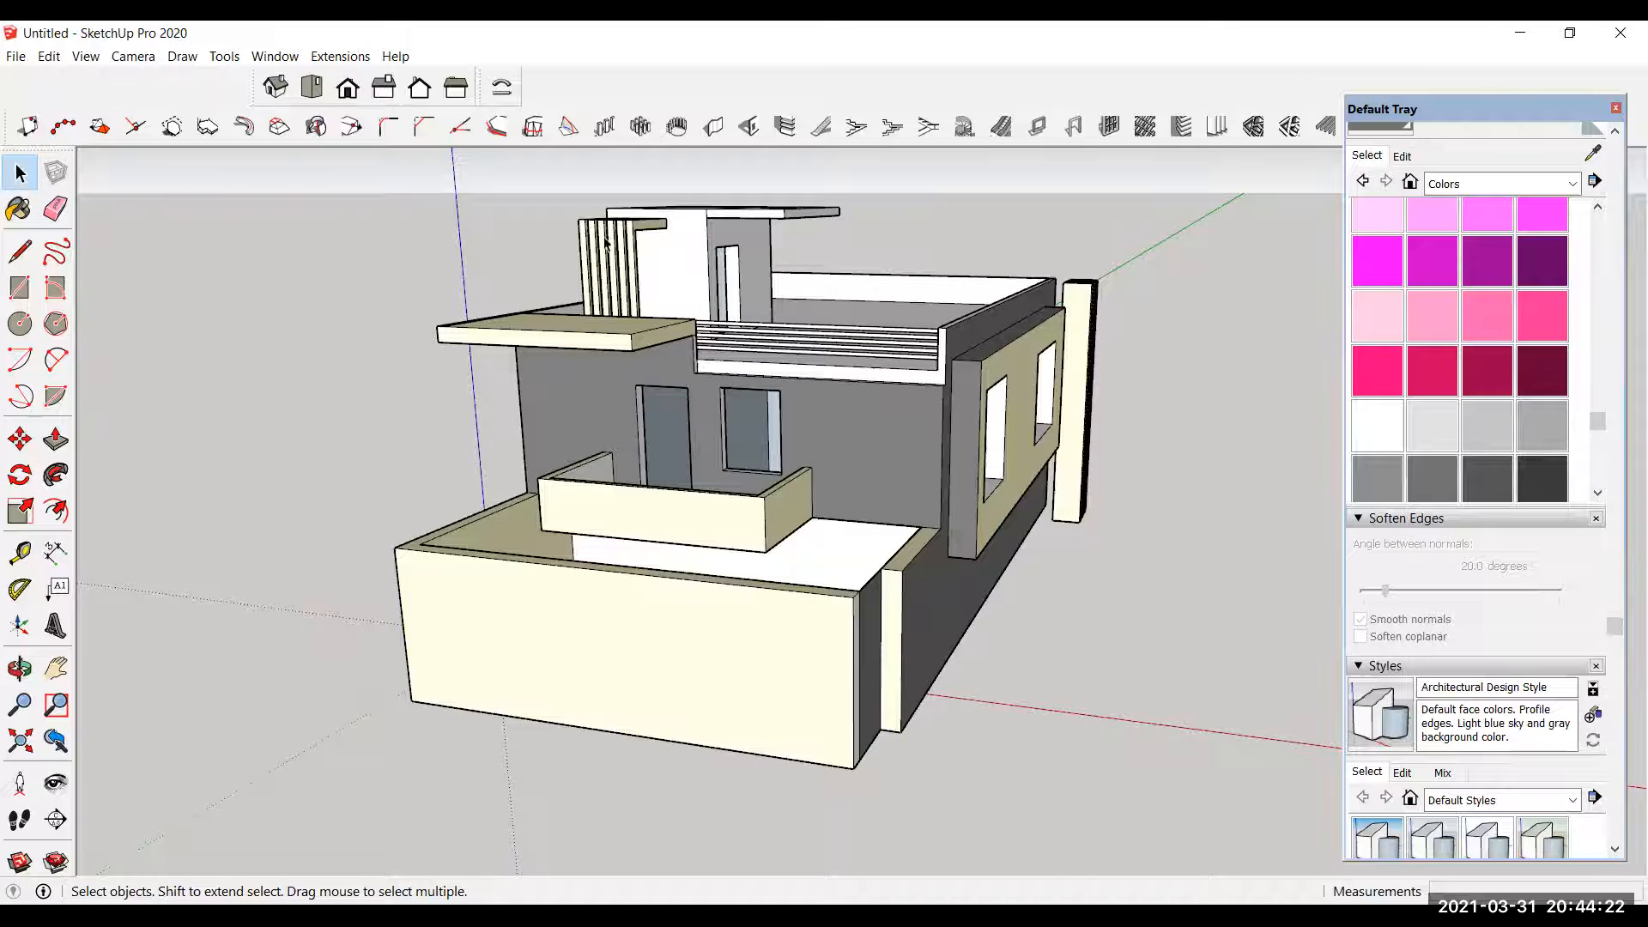
{"action": "scroll", "coordinate": [606, 243], "scroll_direction": "up", "scroll_amount": 3}
{"action": "middle_click_drag", "start_coordinate": [606, 243], "coordinate": [672, 320]}
{"action": "scroll", "coordinate": [577, 309], "scroll_direction": "up", "scroll_amount": 3}
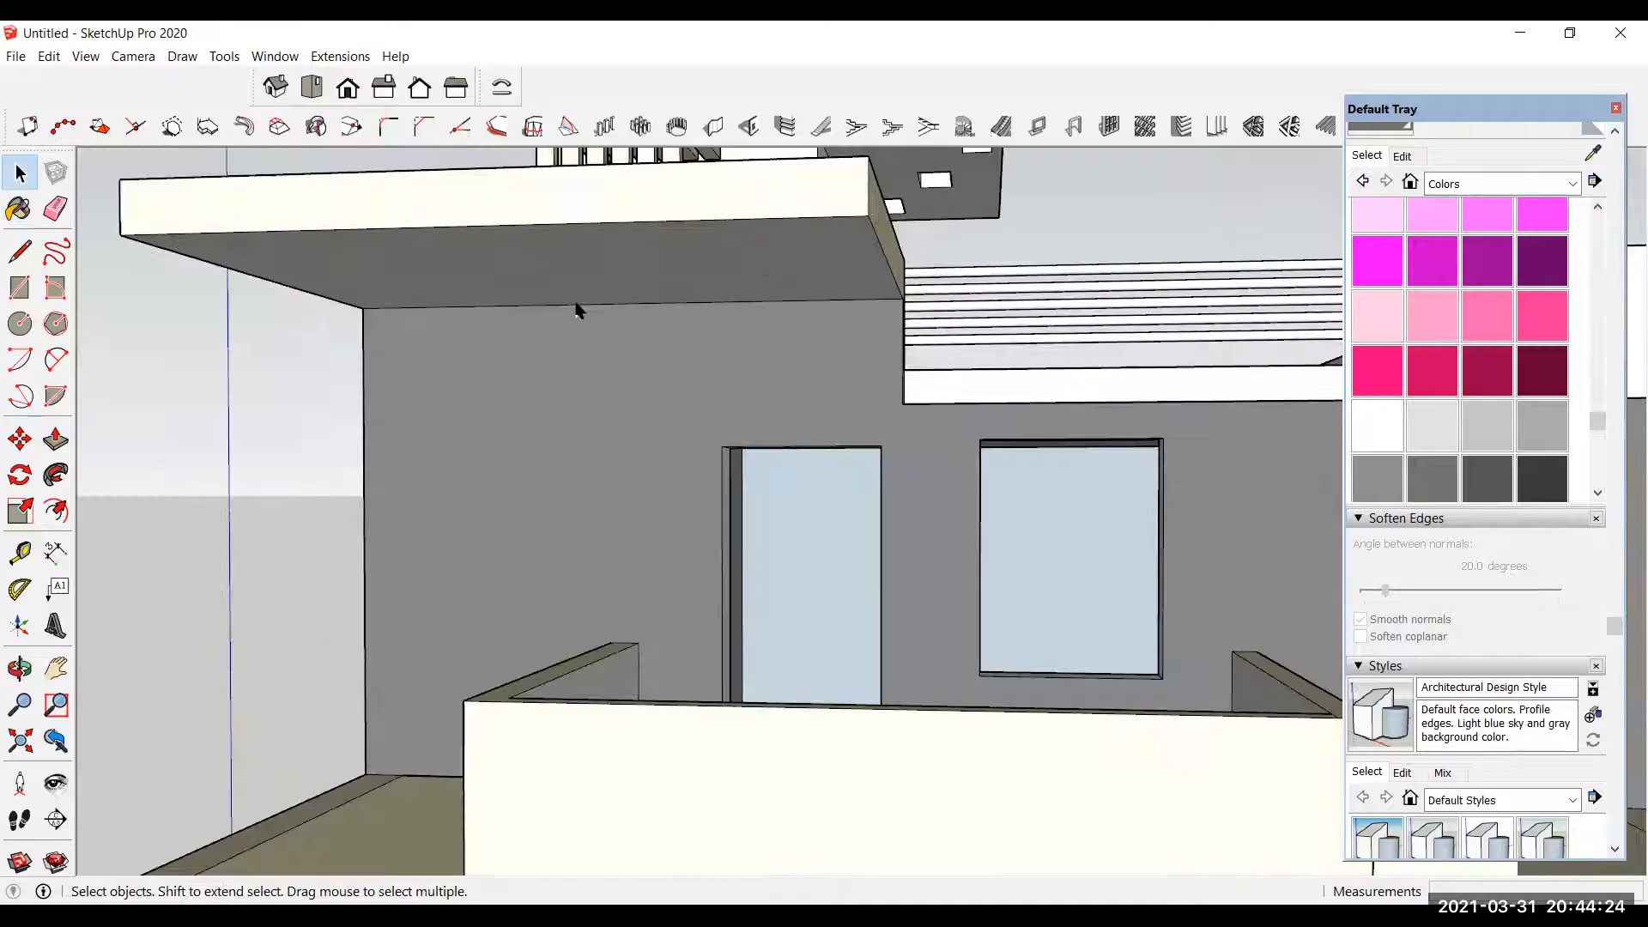
{"action": "scroll", "coordinate": [579, 319], "scroll_direction": "down", "scroll_amount": 2}
{"action": "middle_click_drag", "start_coordinate": [562, 354], "coordinate": [577, 333]}
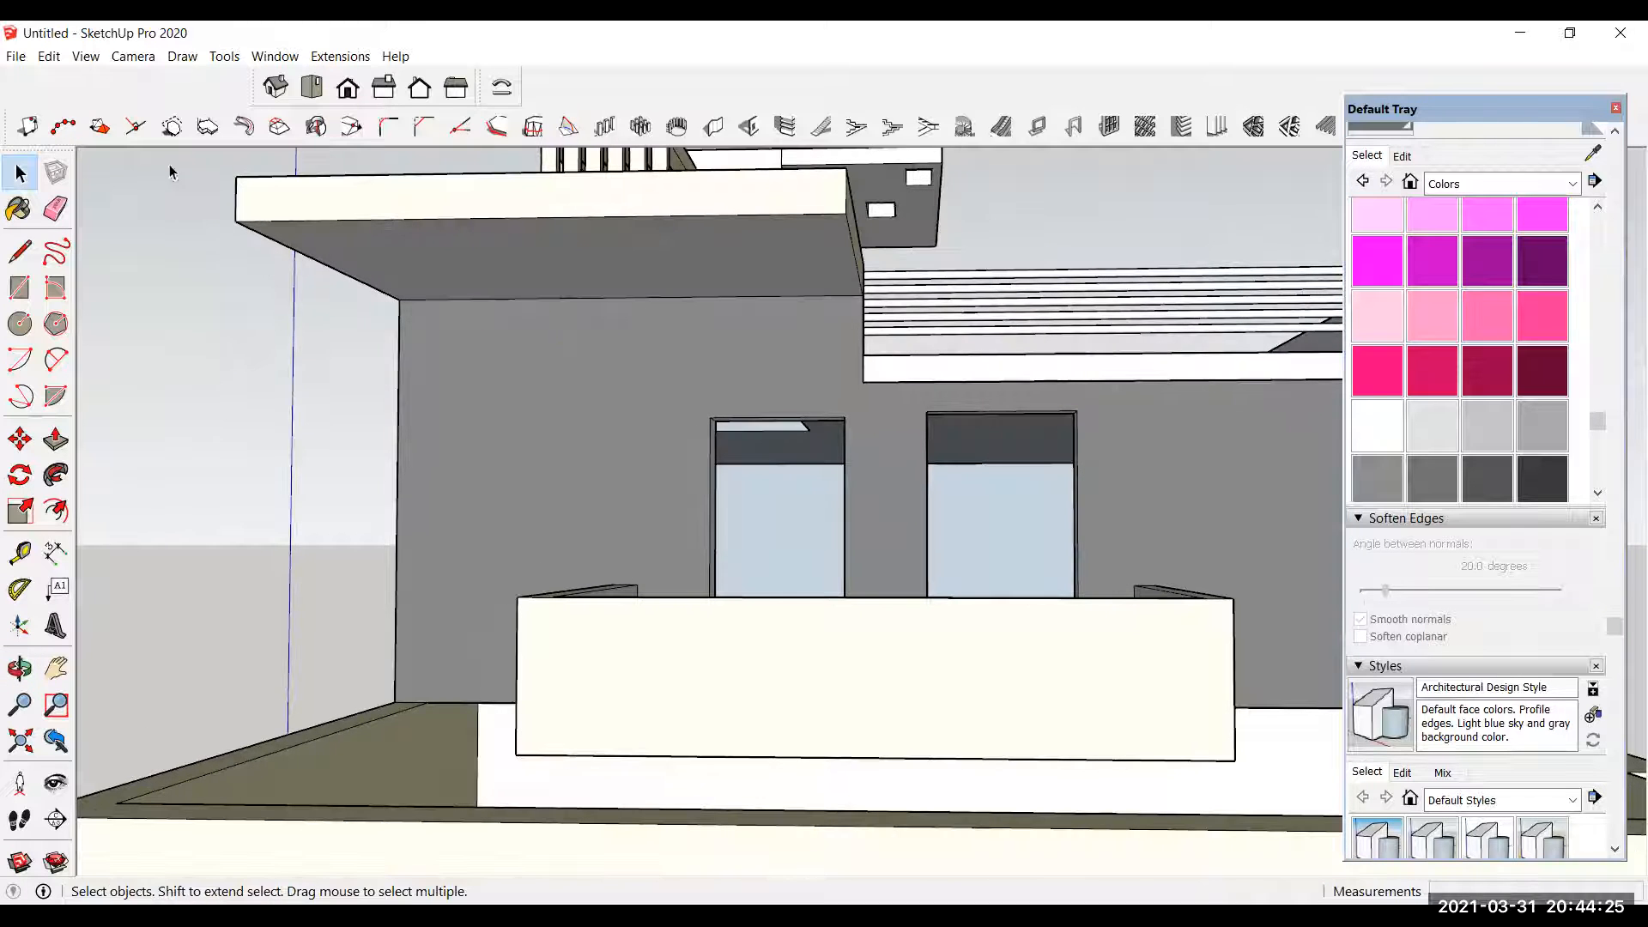
Step: Display the V-Ray for SketchUp toolbar, check the scene's materials in the Asset Editor and minimize it
{"action": "right_click", "coordinate": [32, 177]}
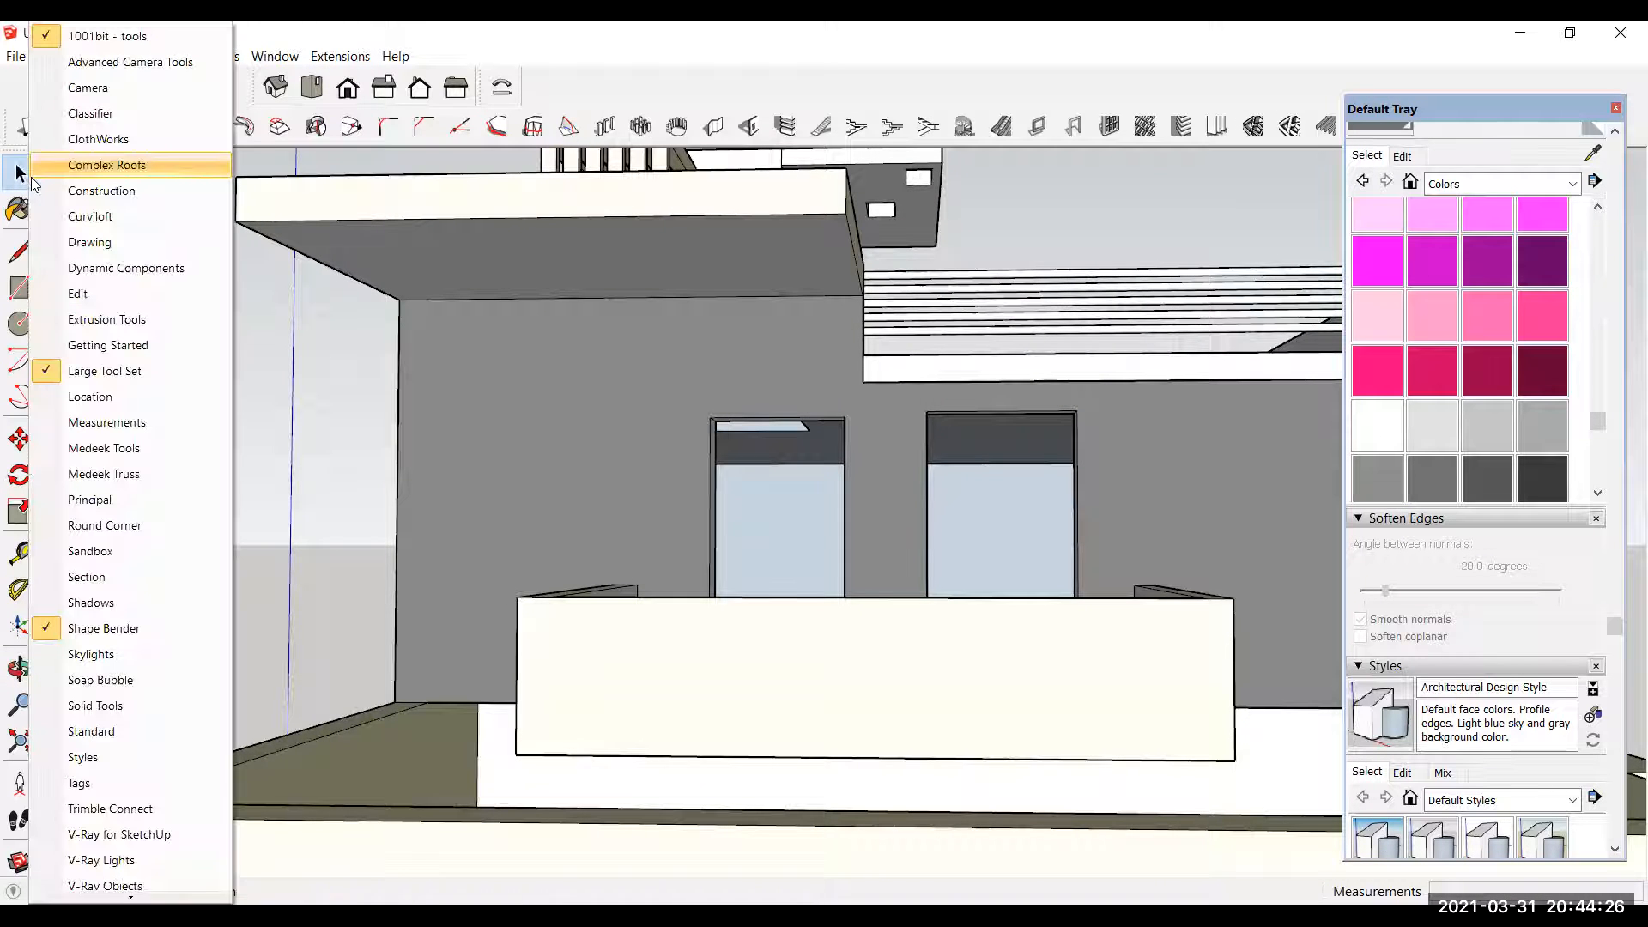
{"action": "left_click", "coordinate": [142, 837]}
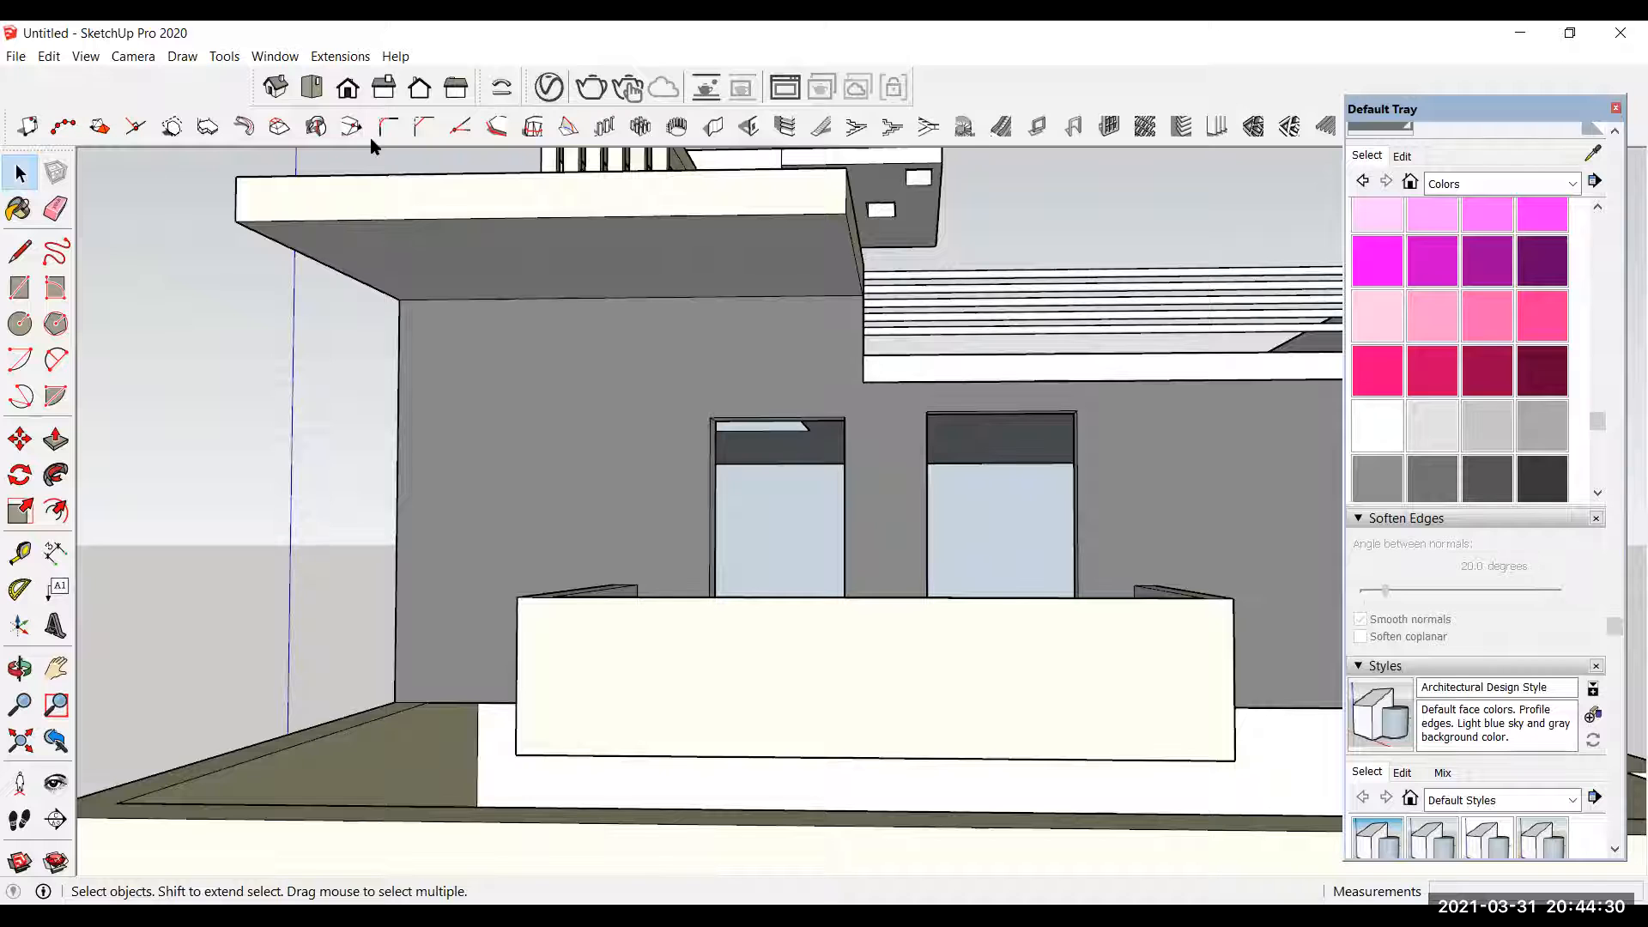
{"action": "scroll", "coordinate": [576, 411], "scroll_direction": "down", "scroll_amount": 5}
{"action": "mouse_move", "coordinate": [754, 220]}
{"action": "middle_mouse_down"}
{"action": "mouse_move", "coordinate": [558, 339]}
{"action": "mouse_move", "coordinate": [416, 376]}
{"action": "middle_mouse_up"}
{"action": "scroll", "coordinate": [415, 375], "scroll_direction": "down", "scroll_amount": 3}
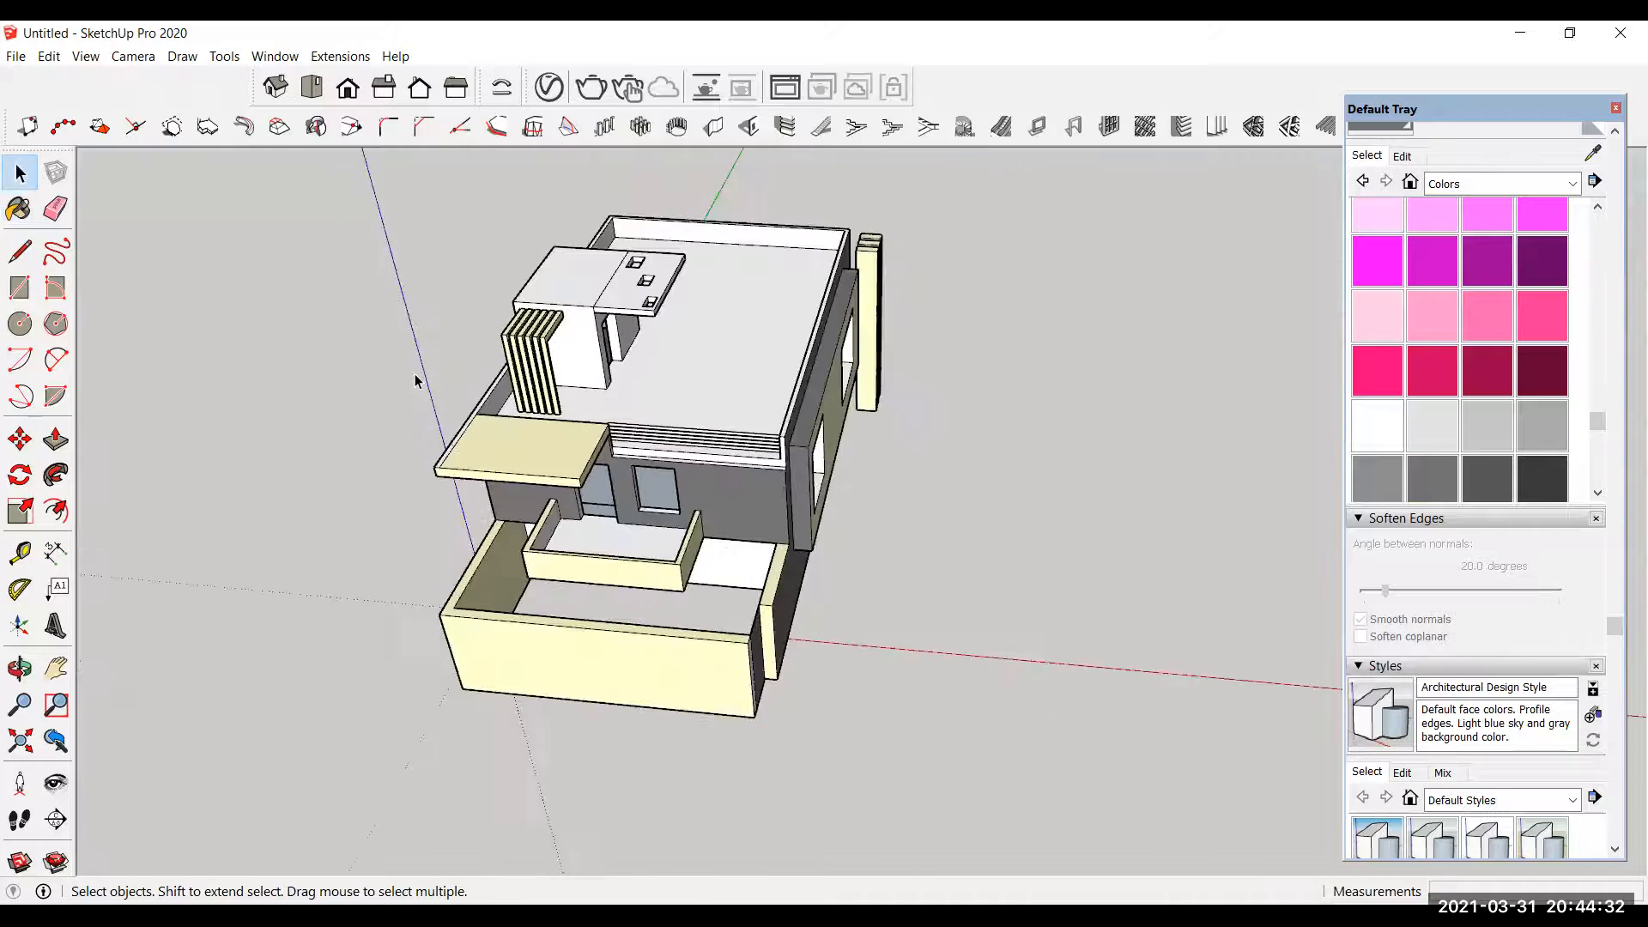
{"action": "scroll", "coordinate": [828, 651], "scroll_direction": "up", "scroll_amount": 1}
{"action": "middle_click_drag", "start_coordinate": [828, 650], "coordinate": [856, 502]}
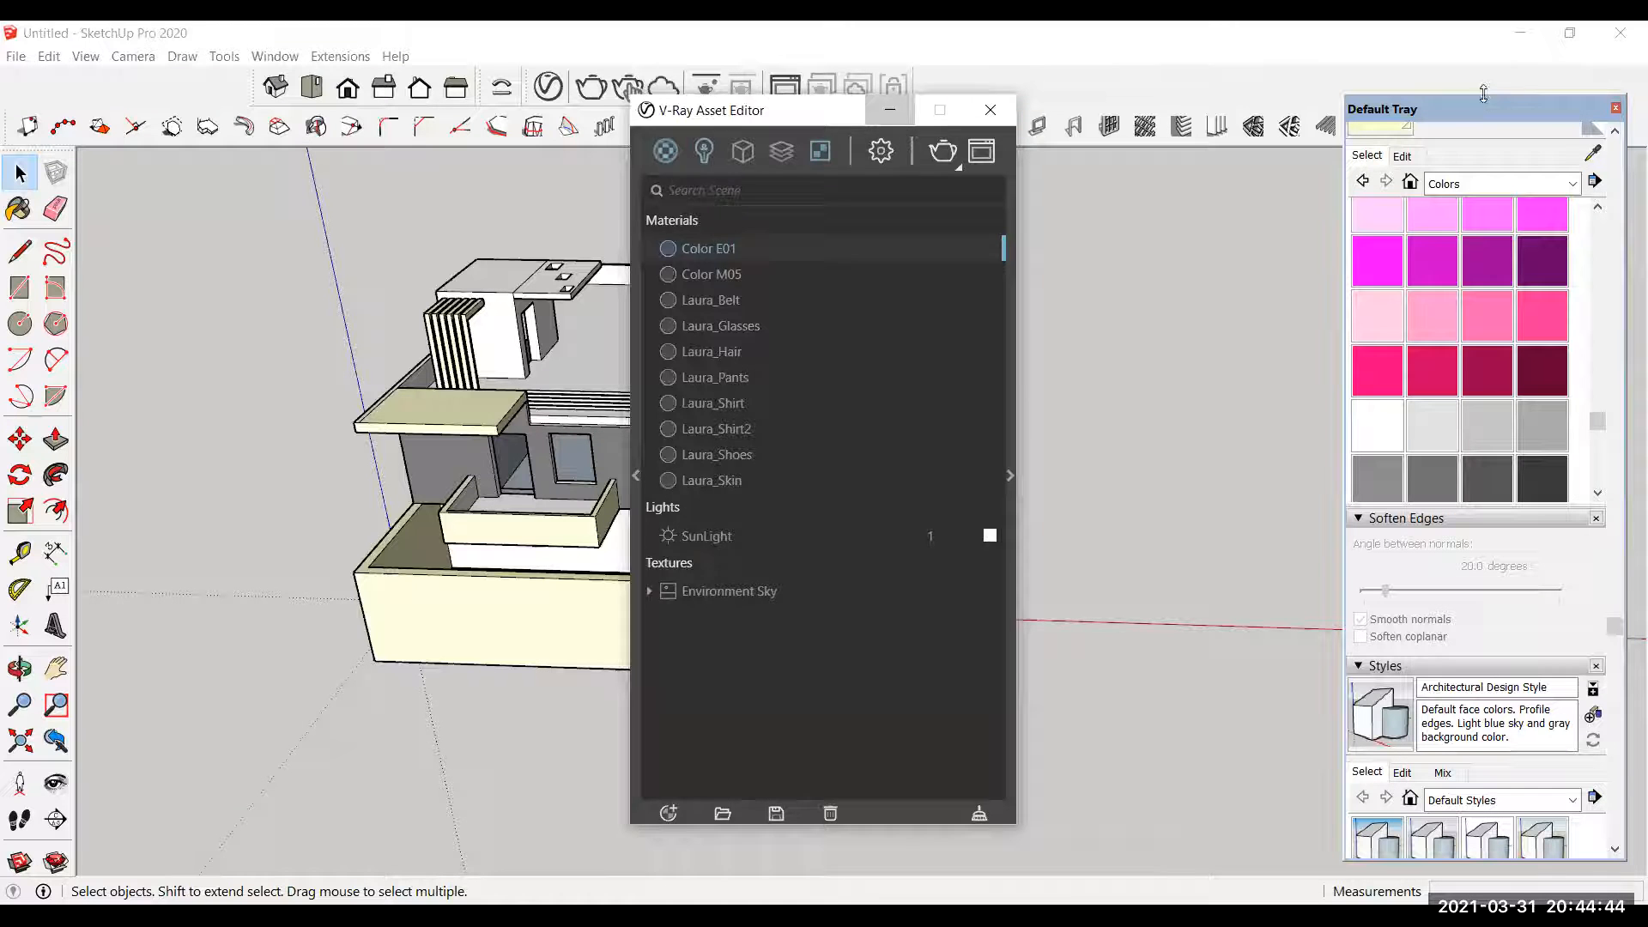
{"action": "left_click", "coordinate": [896, 120]}
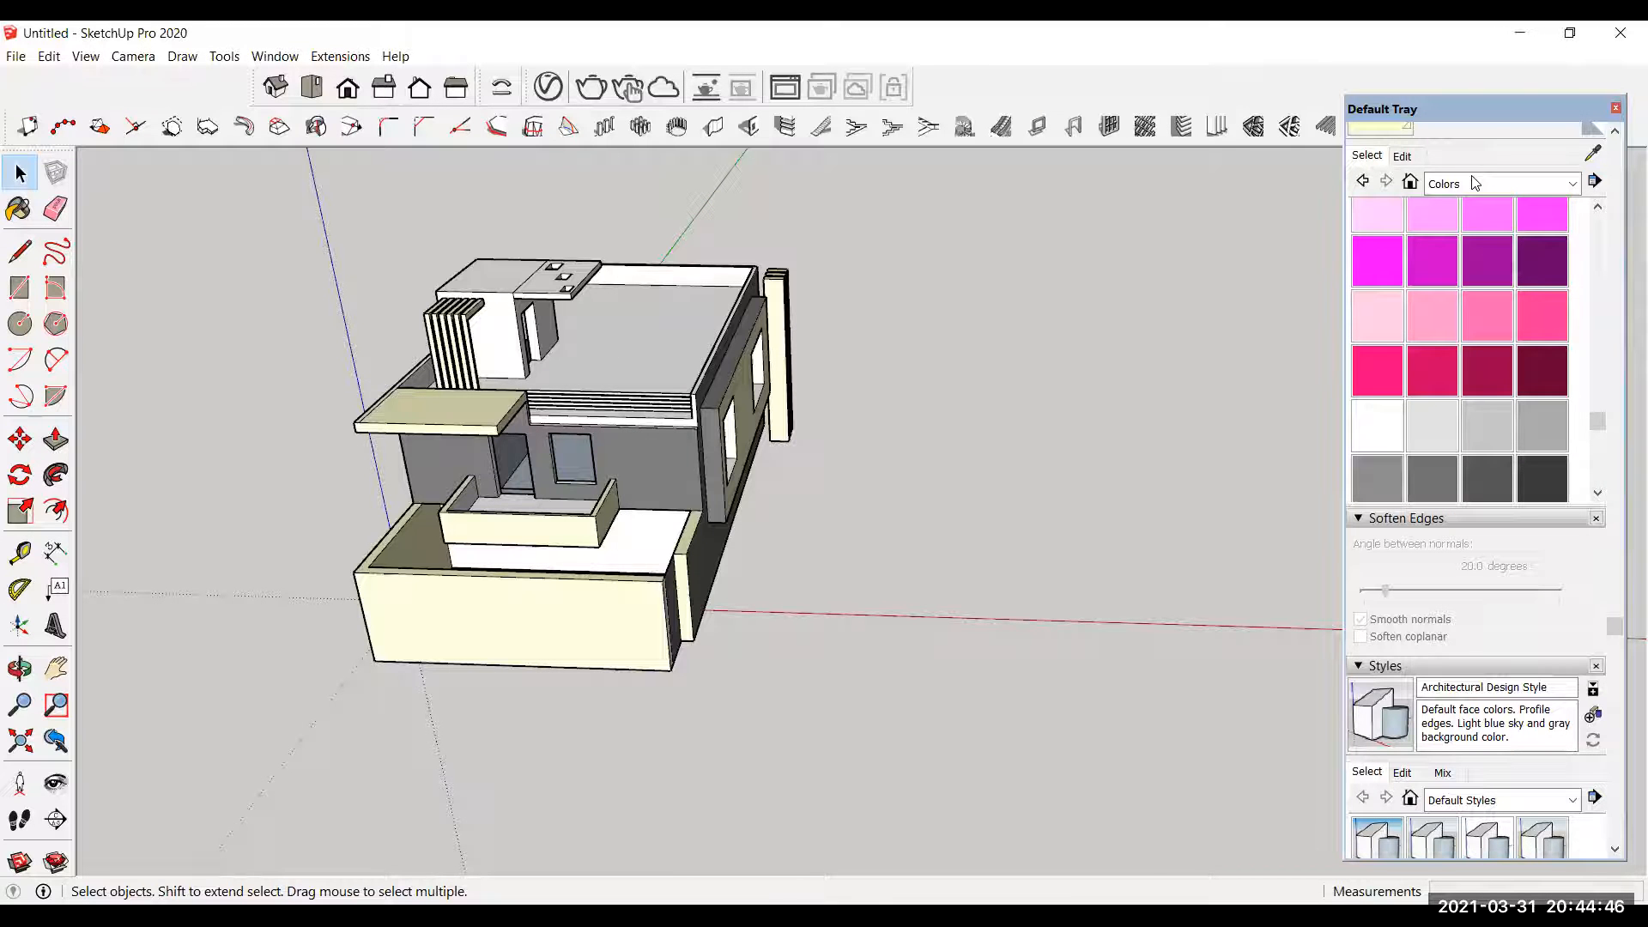
{"action": "left_click_drag", "start_coordinate": [1492, 109], "coordinate": [1498, 179]}
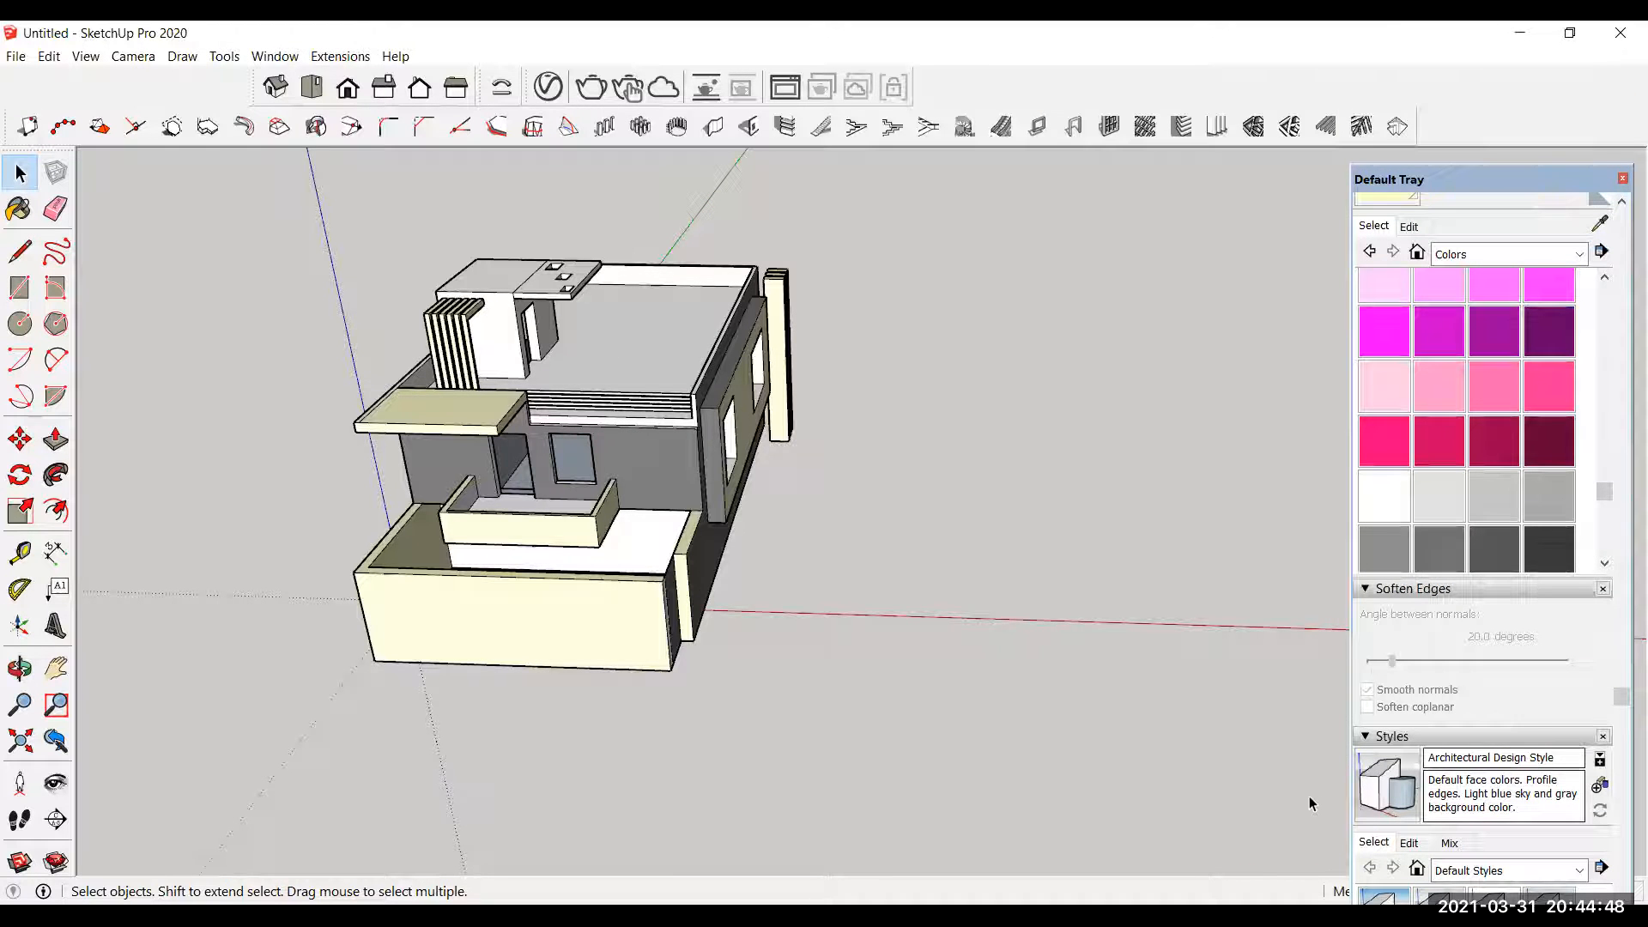
Step: Build a two-flight staircase with a landing and handrails beside the windowed side wall using the 1001bit staircase tool
{"action": "scroll", "coordinate": [878, 657], "scroll_direction": "up", "scroll_amount": 3}
{"action": "scroll", "coordinate": [947, 615], "scroll_direction": "down", "scroll_amount": 1}
{"action": "middle_click_drag", "start_coordinate": [945, 606], "coordinate": [1100, 490]}
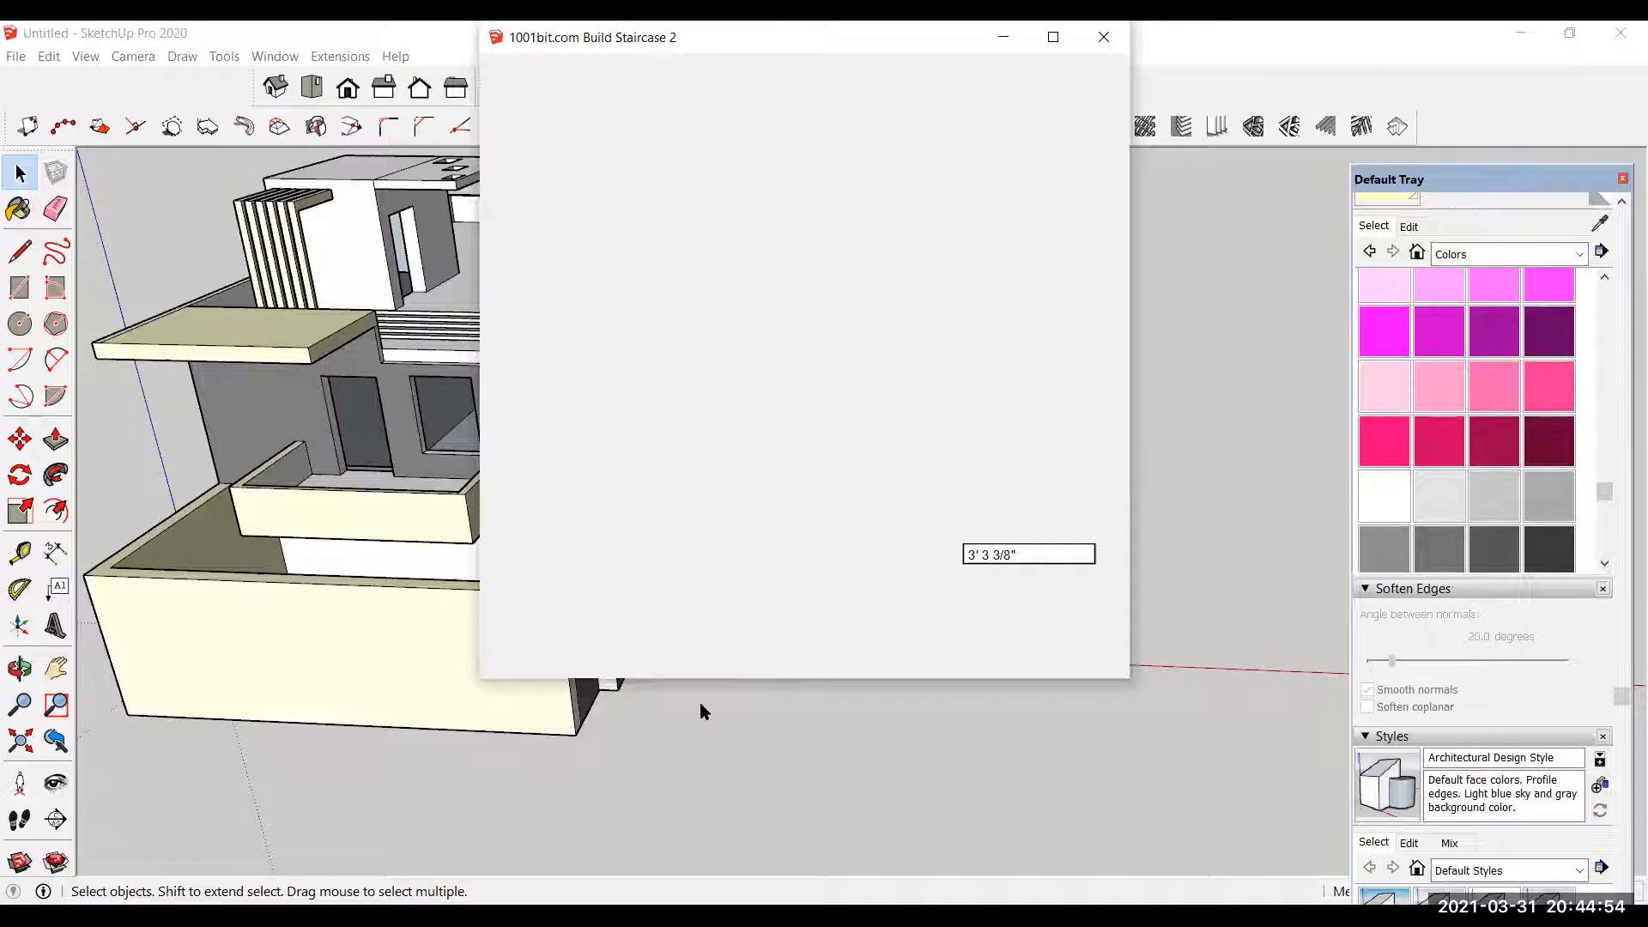
{"action": "left_click", "coordinate": [589, 605]}
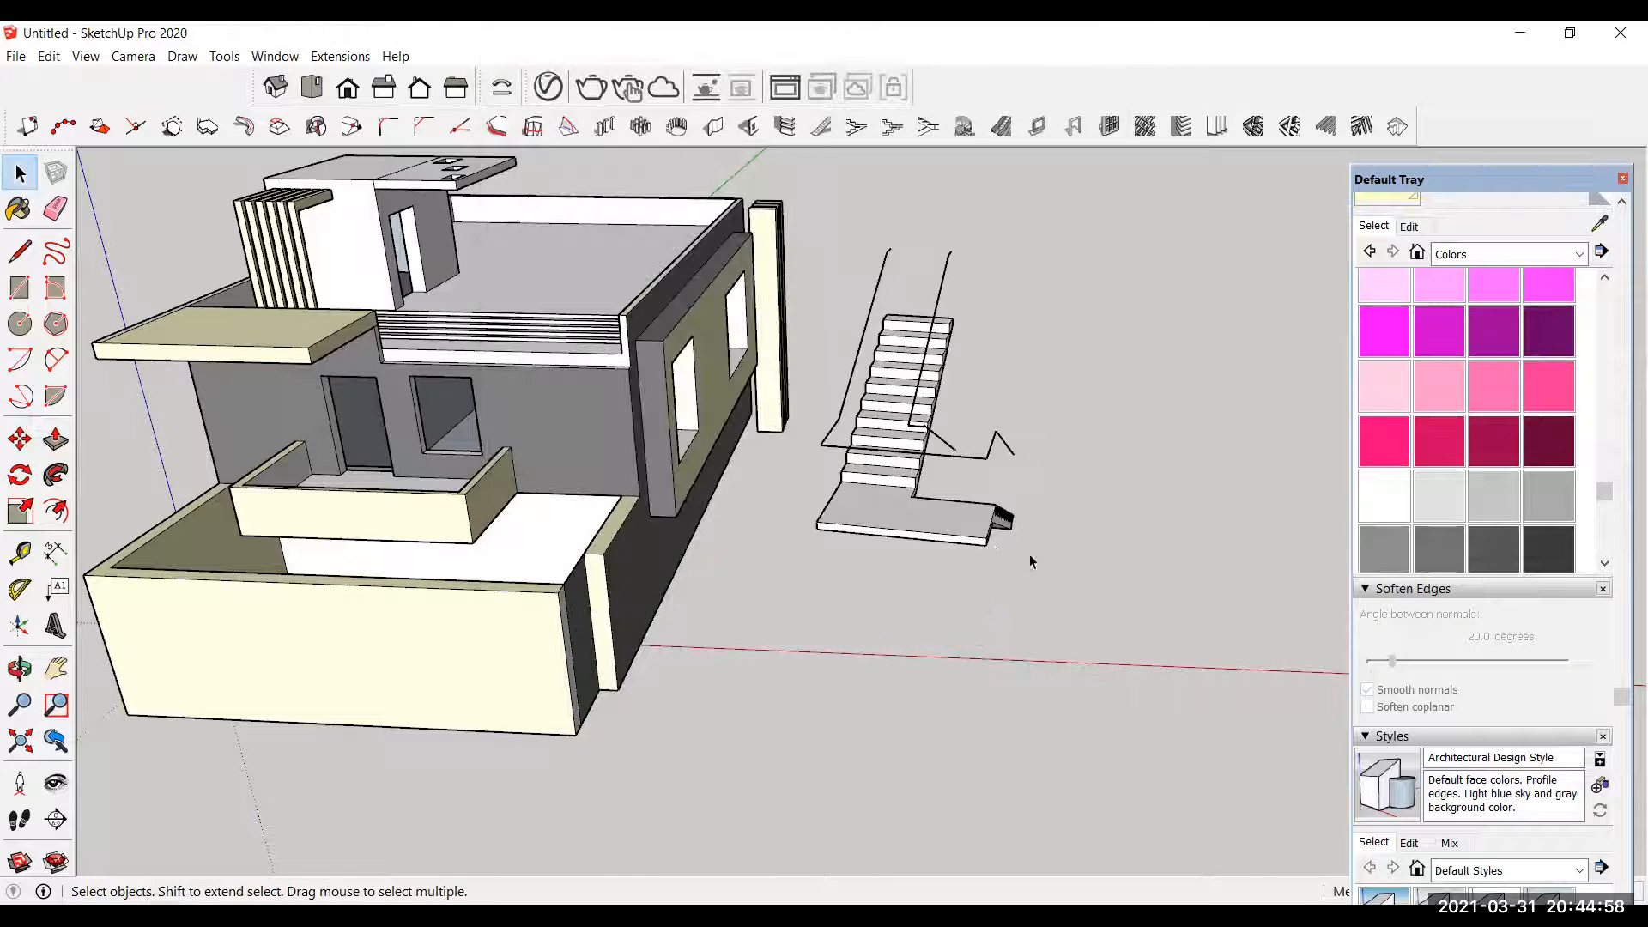
{"action": "scroll", "coordinate": [1030, 558], "scroll_direction": "up", "scroll_amount": 3}
{"action": "middle_click_drag", "start_coordinate": [1077, 469], "coordinate": [506, 457]}
{"action": "scroll", "coordinate": [507, 458], "scroll_direction": "down", "scroll_amount": 3}
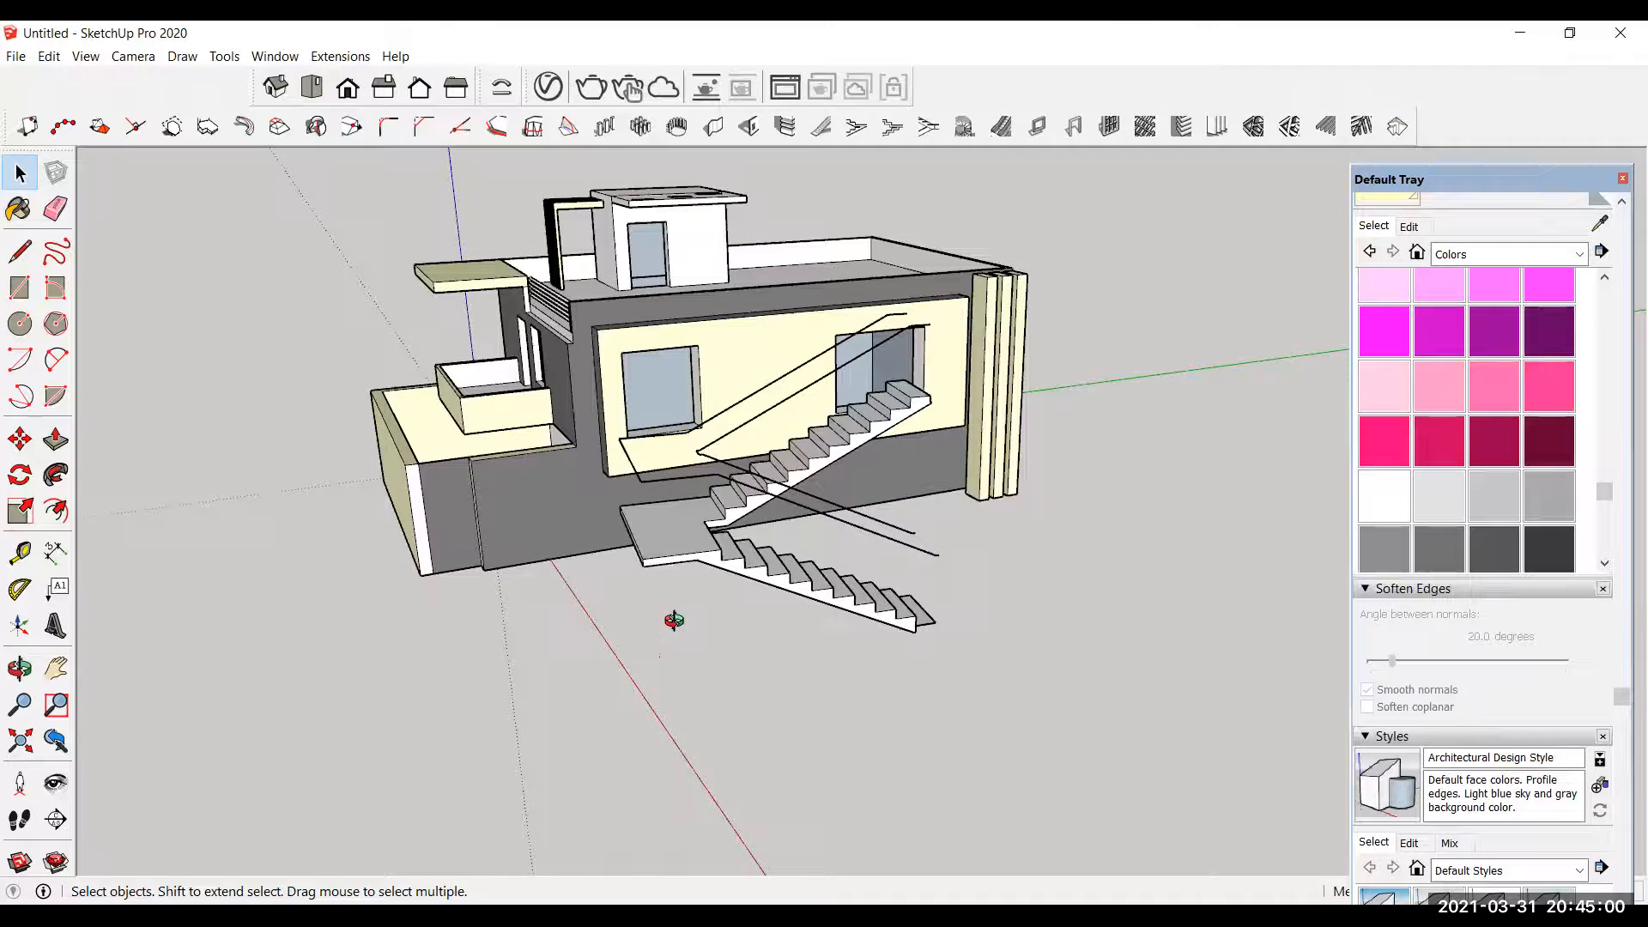
{"action": "middle_click_drag", "start_coordinate": [674, 620], "coordinate": [614, 627]}
{"action": "scroll", "coordinate": [601, 601], "scroll_direction": "up", "scroll_amount": 2}
{"action": "middle_click_drag", "start_coordinate": [589, 567], "coordinate": [799, 601]}
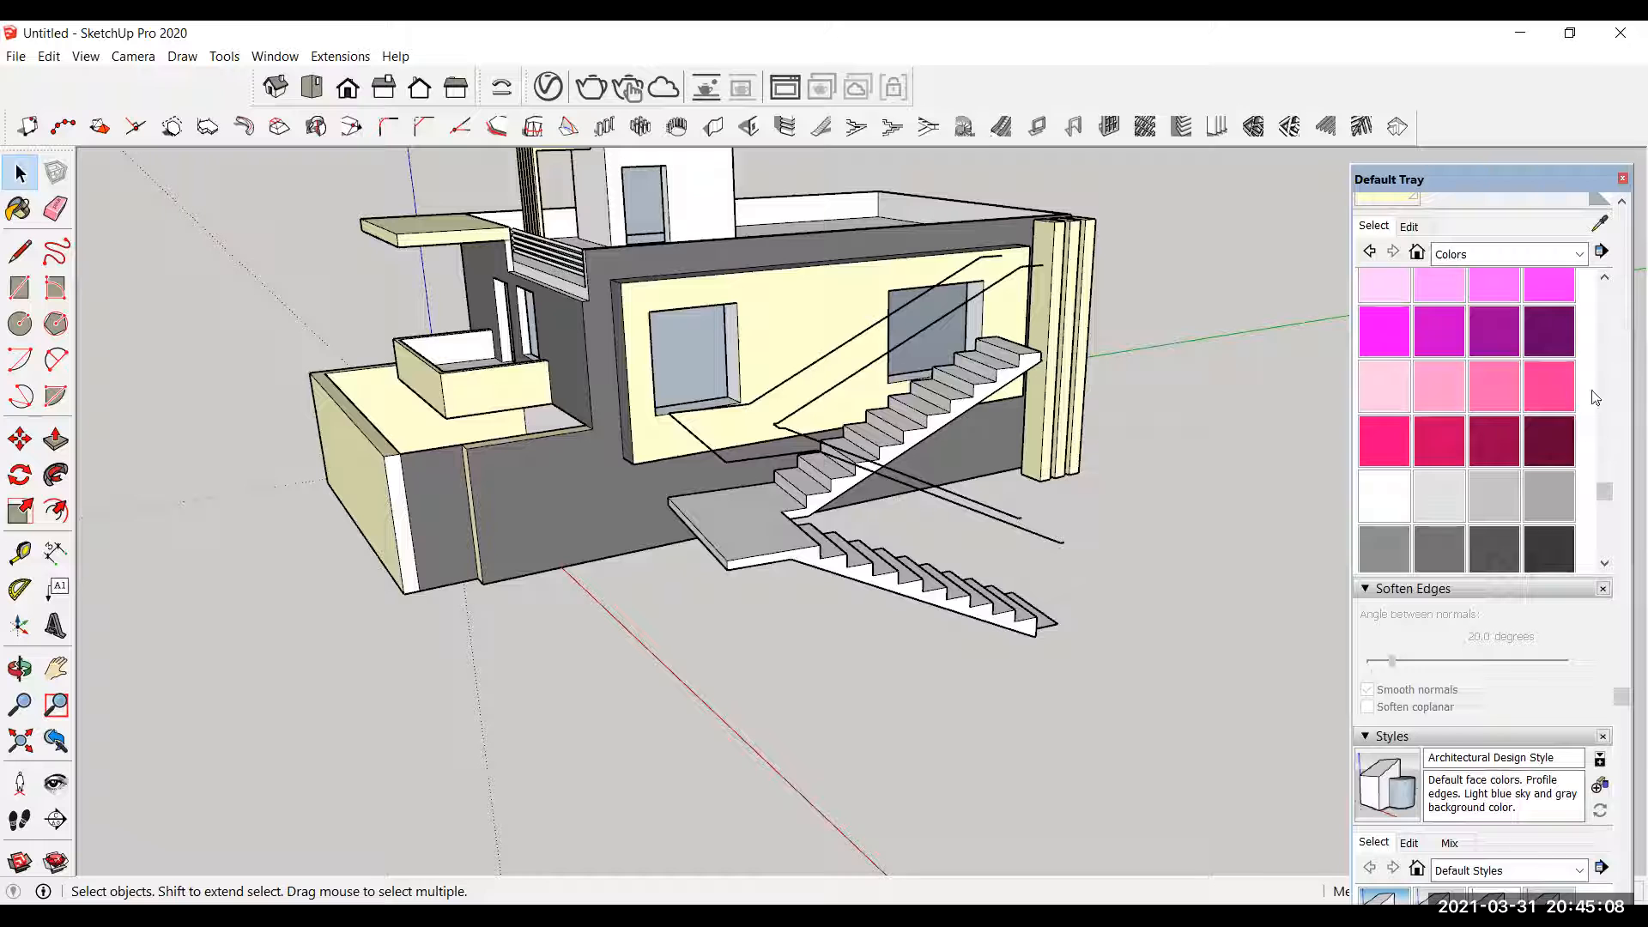
Step: Build a spiral staircase with a central column and handrails on the open ground near the front enclosure using 1001bit
{"action": "left_click", "coordinate": [975, 135]}
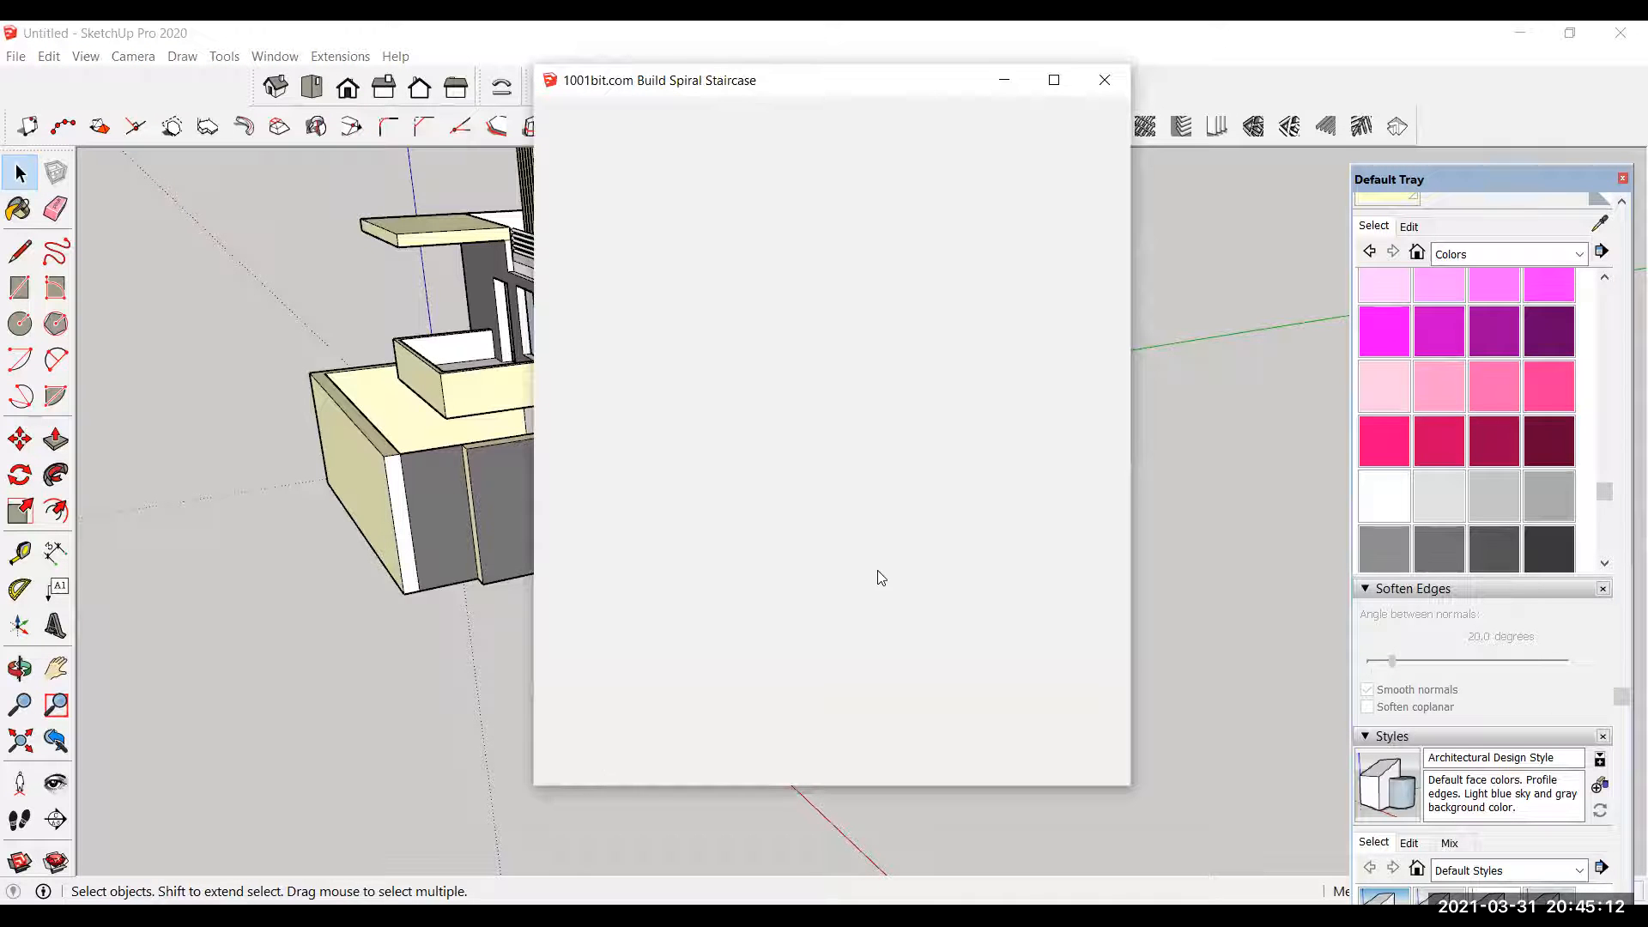
{"action": "left_click", "coordinate": [618, 721]}
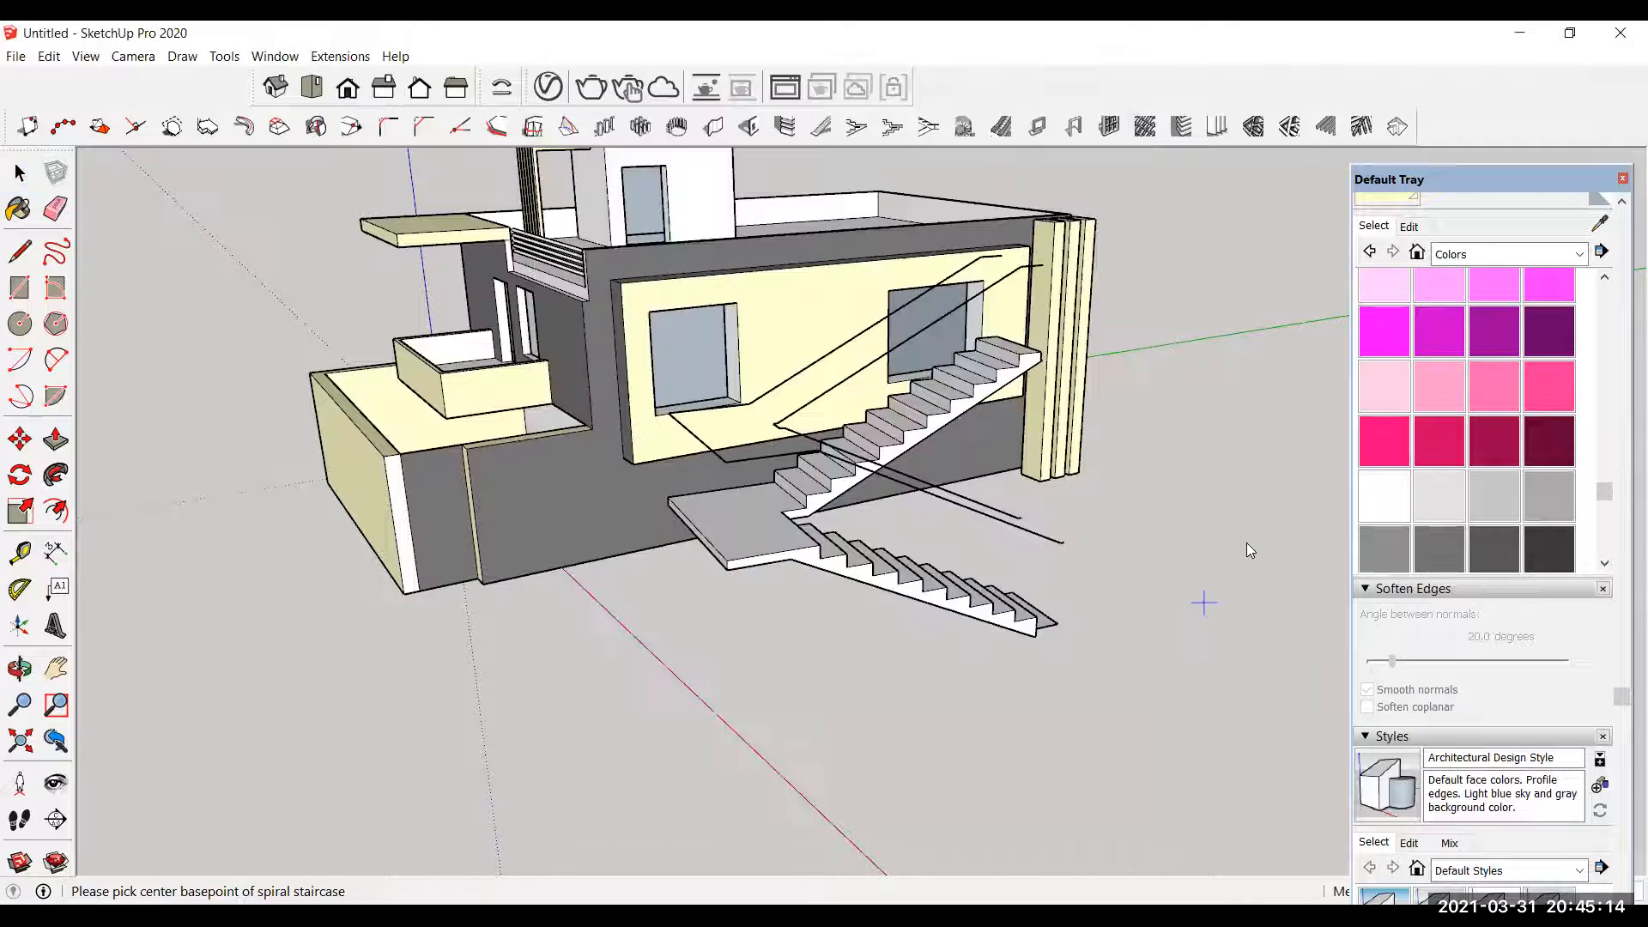
{"action": "left_click", "coordinate": [274, 782]}
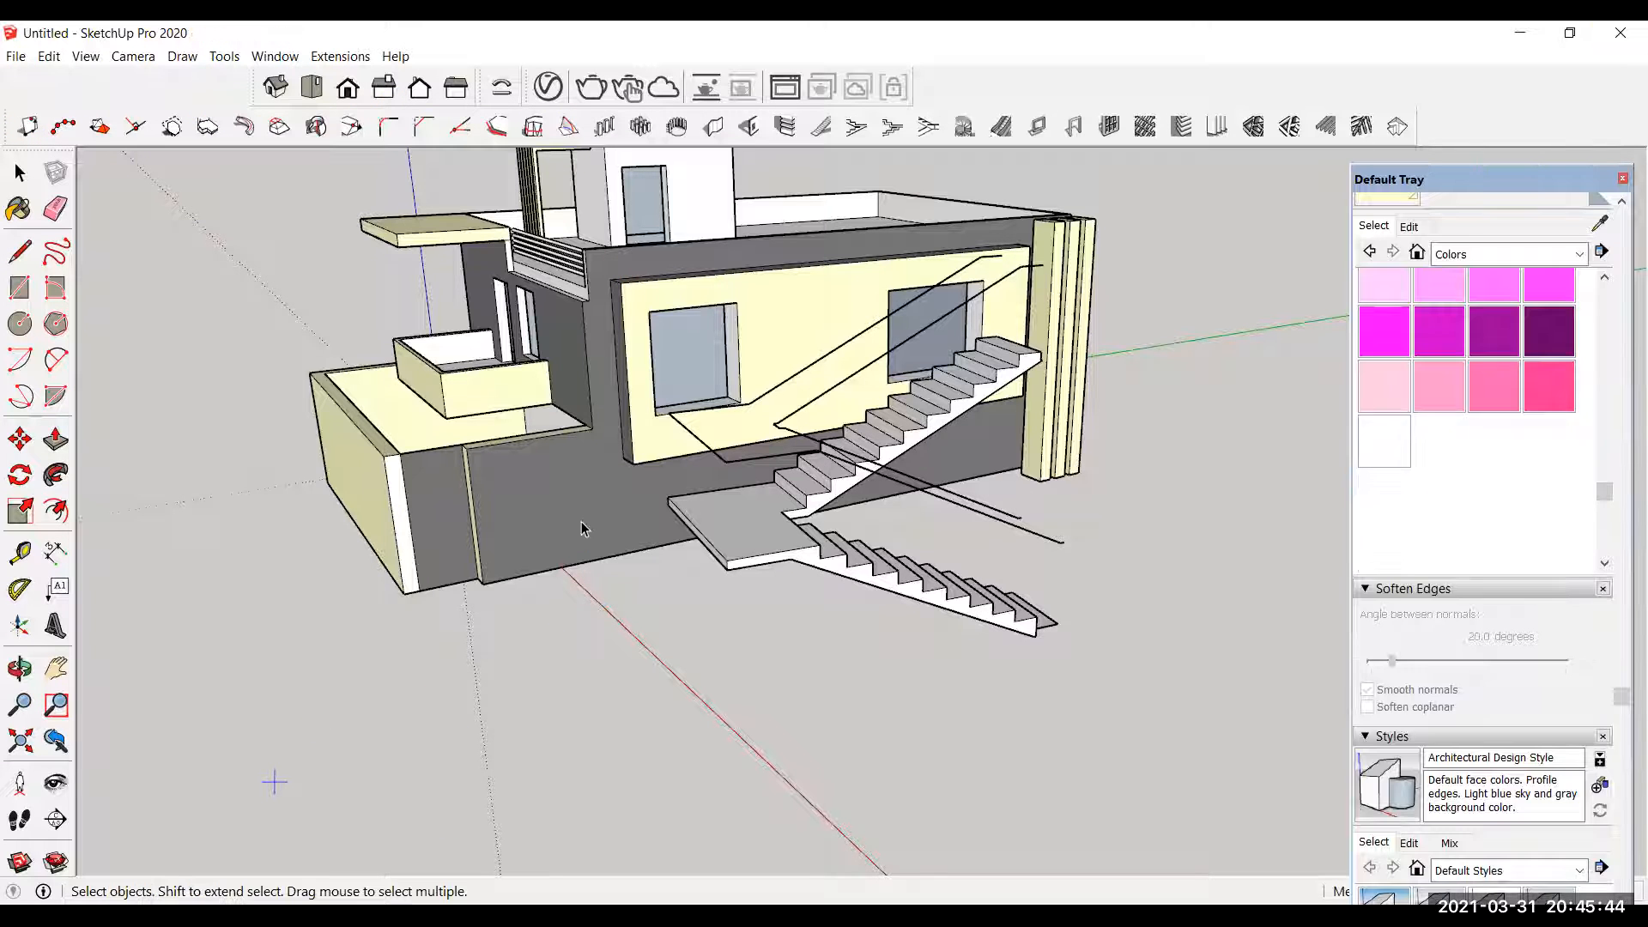
{"action": "scroll", "coordinate": [580, 521], "scroll_direction": "down", "scroll_amount": 2}
{"action": "scroll", "coordinate": [369, 678], "scroll_direction": "up", "scroll_amount": 2}
{"action": "middle_click_drag", "start_coordinate": [360, 687], "coordinate": [206, 668]}
{"action": "scroll", "coordinate": [515, 421], "scroll_direction": "up", "scroll_amount": 2}
{"action": "middle_click_drag", "start_coordinate": [532, 425], "coordinate": [409, 455]}
{"action": "scroll", "coordinate": [437, 424], "scroll_direction": "down", "scroll_amount": 3}
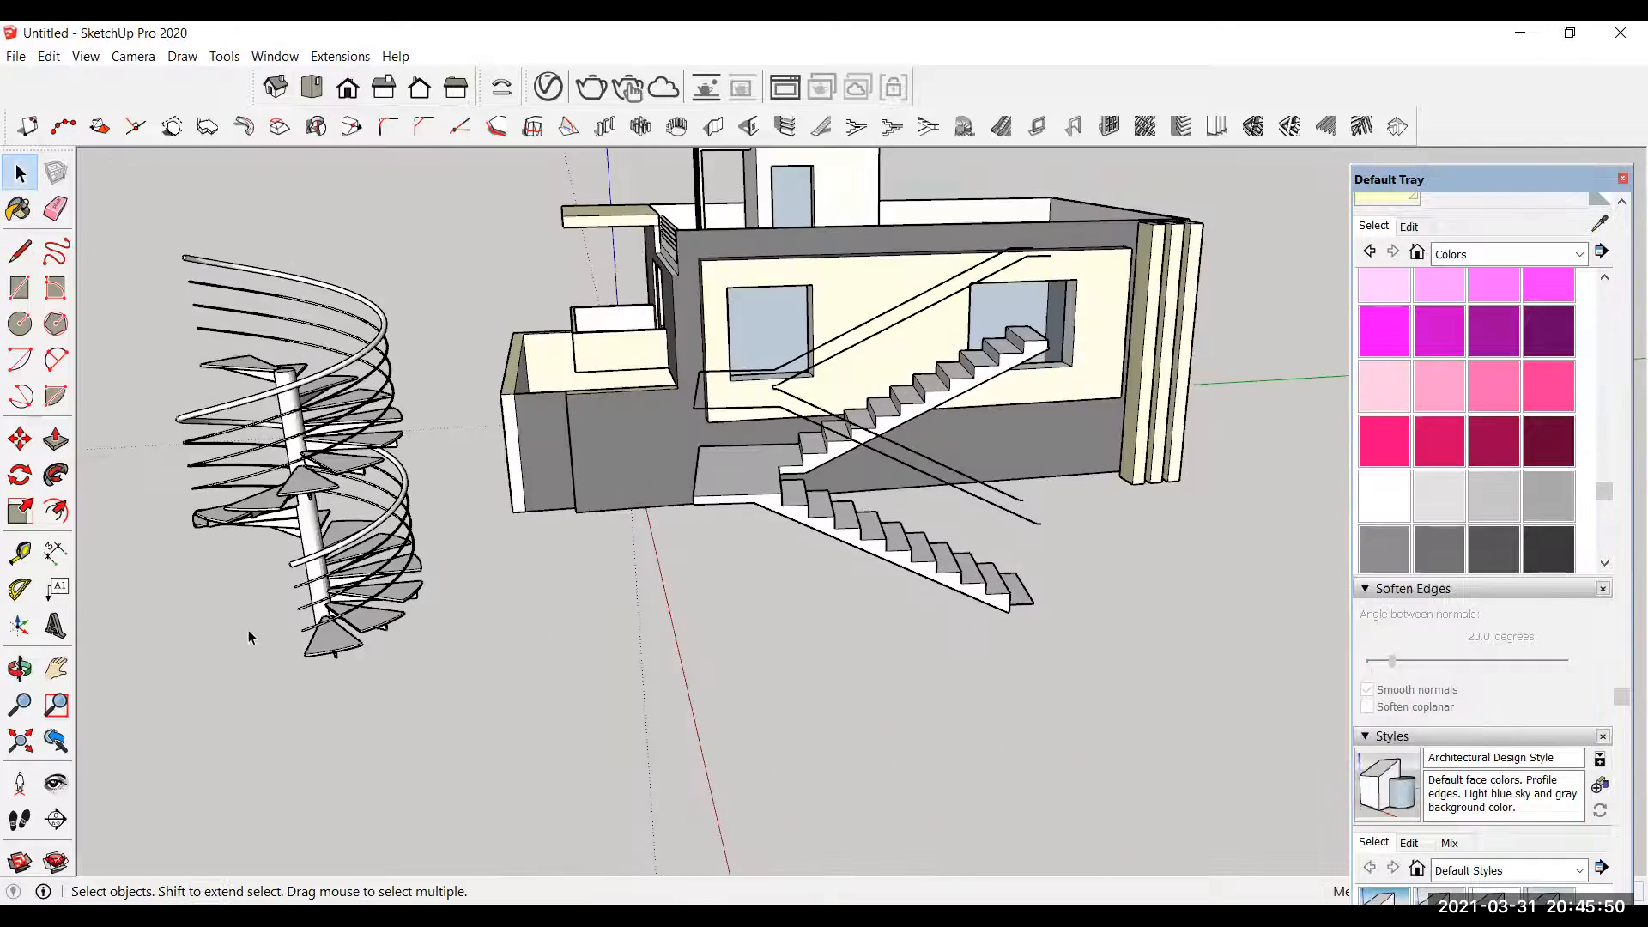
Step: Delete the thin intermediate rails inside the spiral staircase group, keeping the thick top handrail
{"action": "scroll", "coordinate": [318, 609], "scroll_direction": "up", "scroll_amount": 4}
{"action": "left_click", "coordinate": [339, 637]}
{"action": "double_click", "coordinate": [343, 622]}
{"action": "left_click", "coordinate": [330, 557]}
{"action": "left_click", "coordinate": [333, 562]}
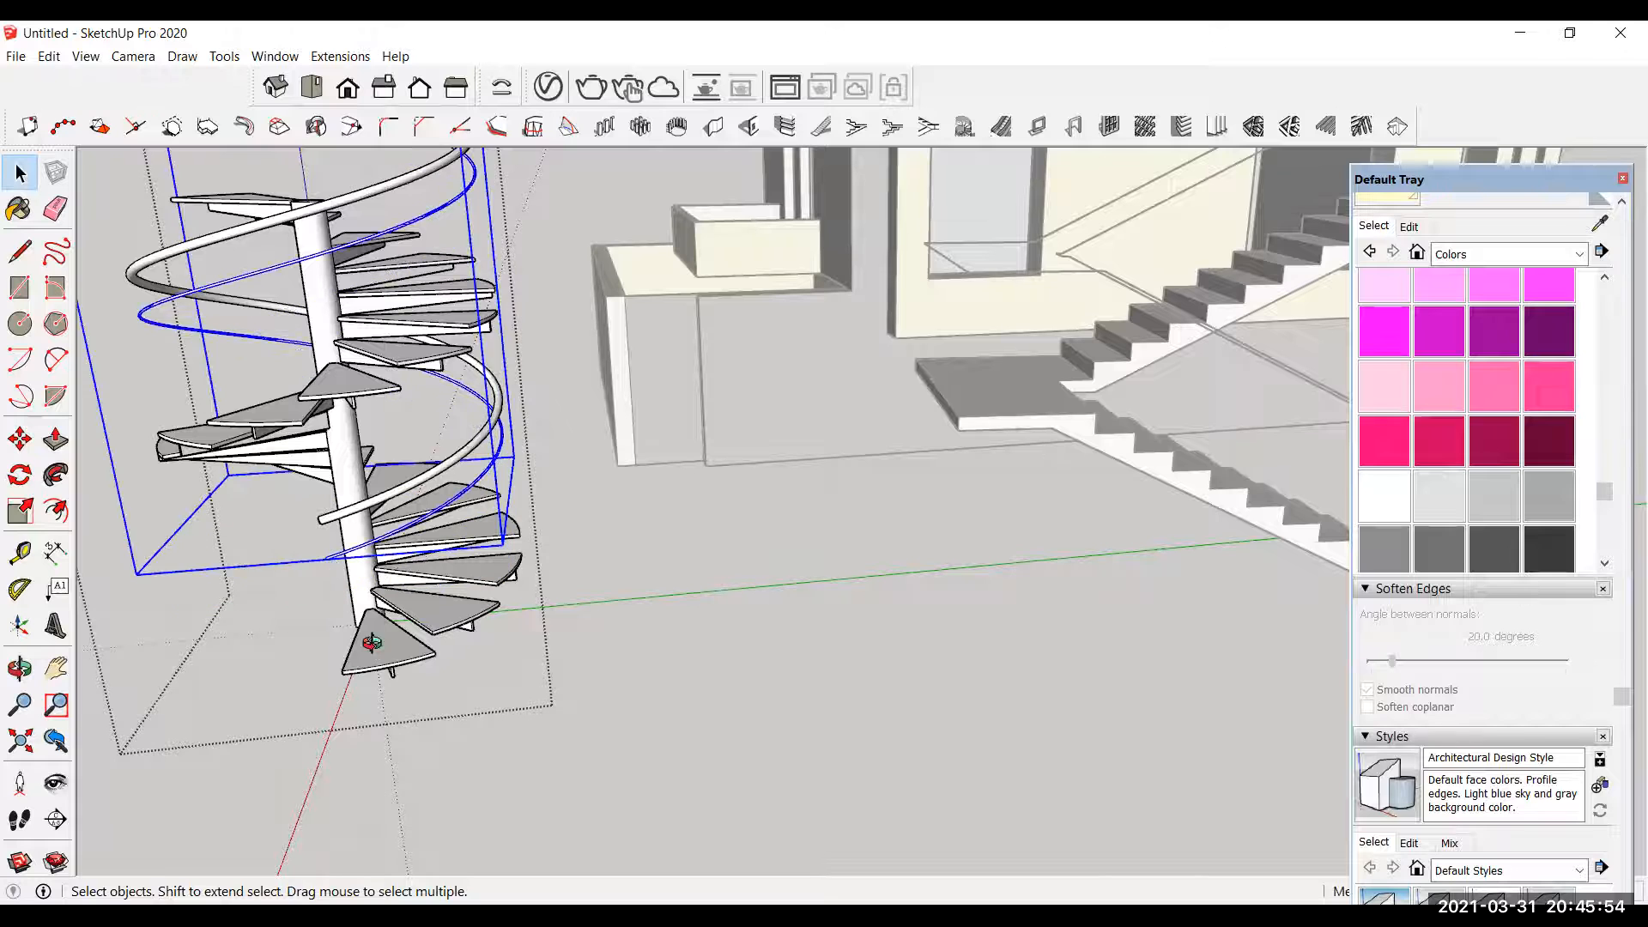
{"action": "key", "text": "Delete"}
Step: Draw a small circle near the outer edge of the spiral staircase's lowest tread and extrude it upward into a baluster
{"action": "scroll", "coordinate": [372, 642], "scroll_direction": "up", "scroll_amount": 4}
{"action": "middle_click_drag", "start_coordinate": [637, 581], "coordinate": [571, 611]}
{"action": "middle_click_drag", "start_coordinate": [190, 719], "coordinate": [359, 684], "text": "shift"}
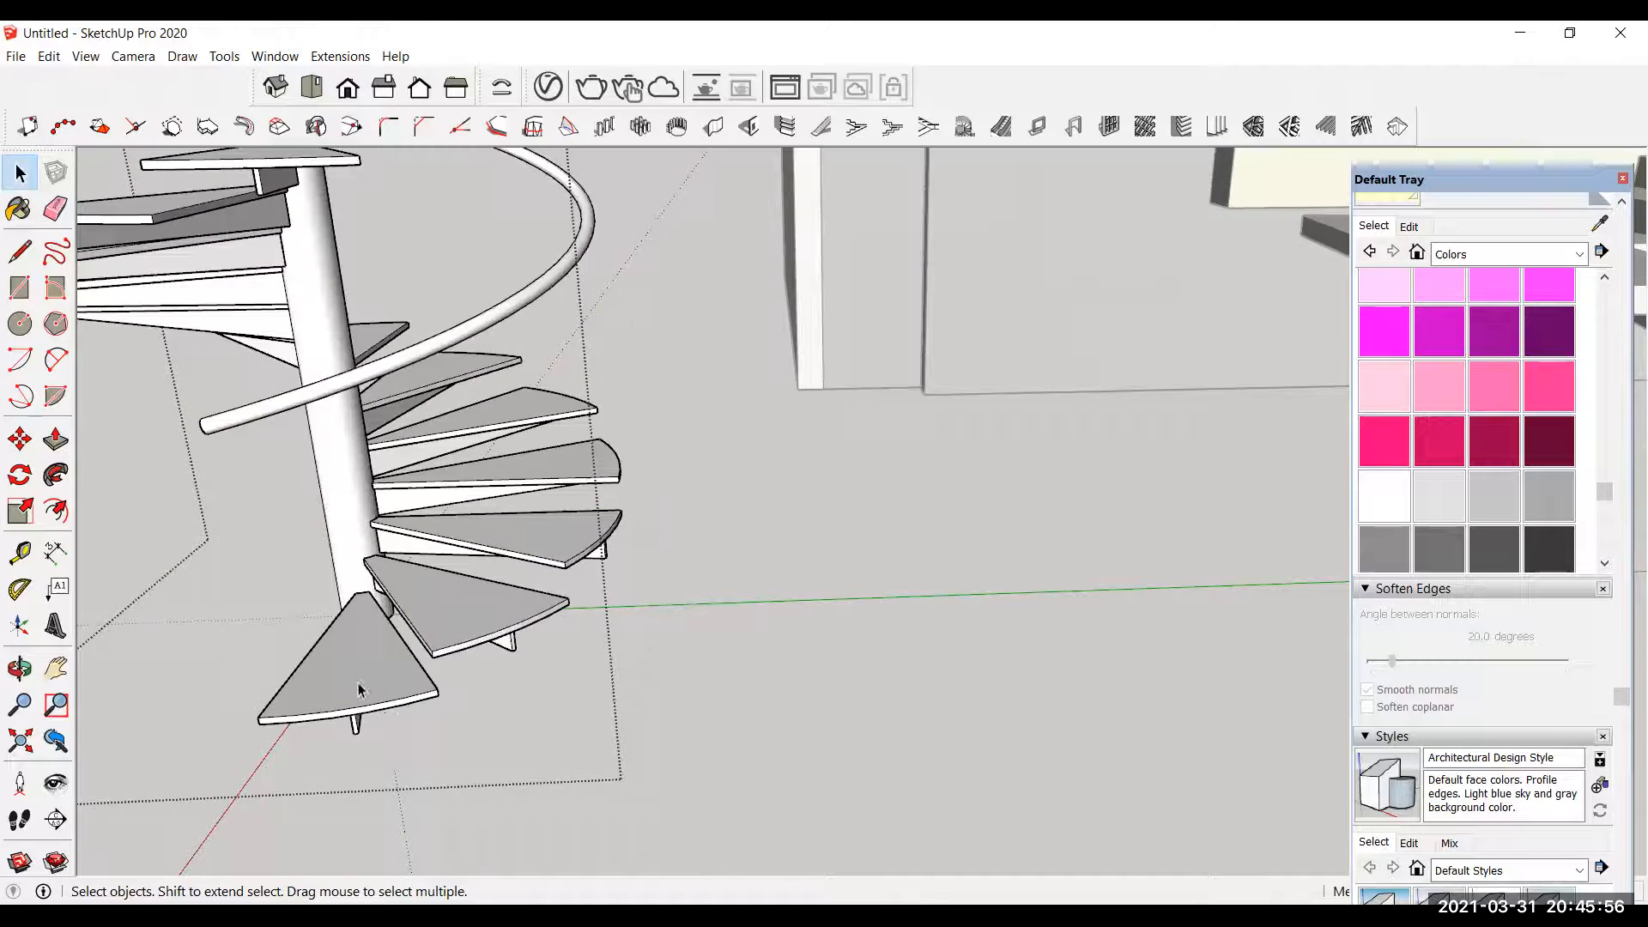
{"action": "scroll", "coordinate": [359, 689], "scroll_direction": "up", "scroll_amount": 1}
{"action": "triple_click", "coordinate": [338, 681]}
{"action": "scroll", "coordinate": [198, 636], "scroll_direction": "up", "scroll_amount": 1}
{"action": "scroll", "coordinate": [500, 574], "scroll_direction": "down", "scroll_amount": 3}
{"action": "middle_click_drag", "start_coordinate": [501, 575], "coordinate": [571, 601]}
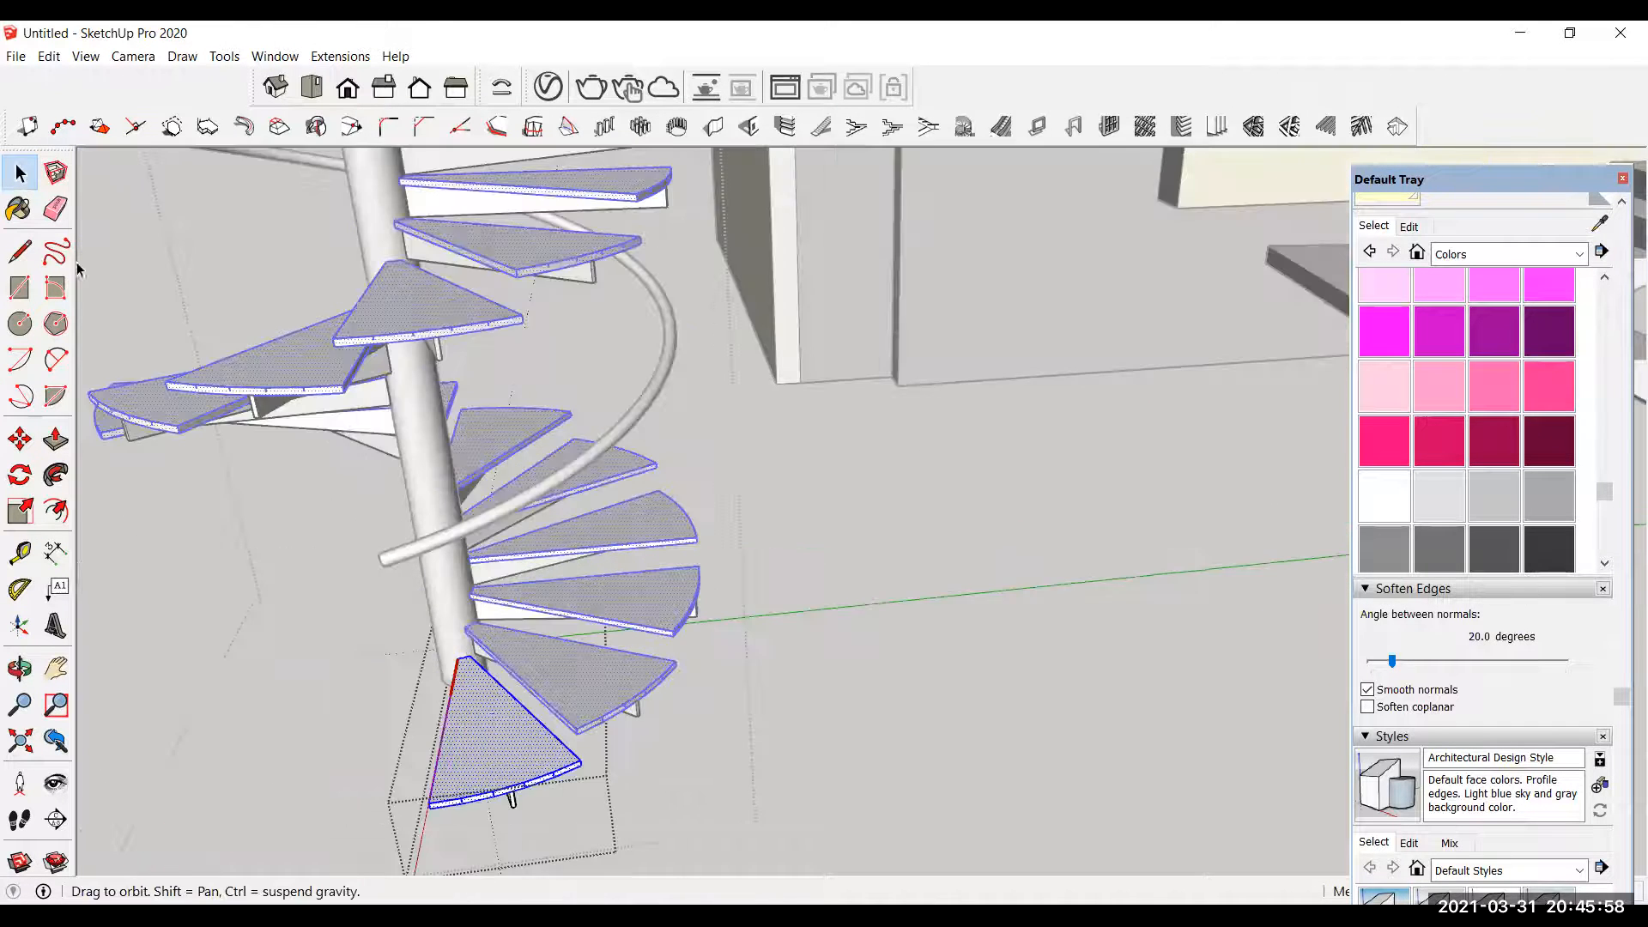
{"action": "left_click", "coordinate": [20, 324]}
{"action": "scroll", "coordinate": [471, 738], "scroll_direction": "up", "scroll_amount": 3}
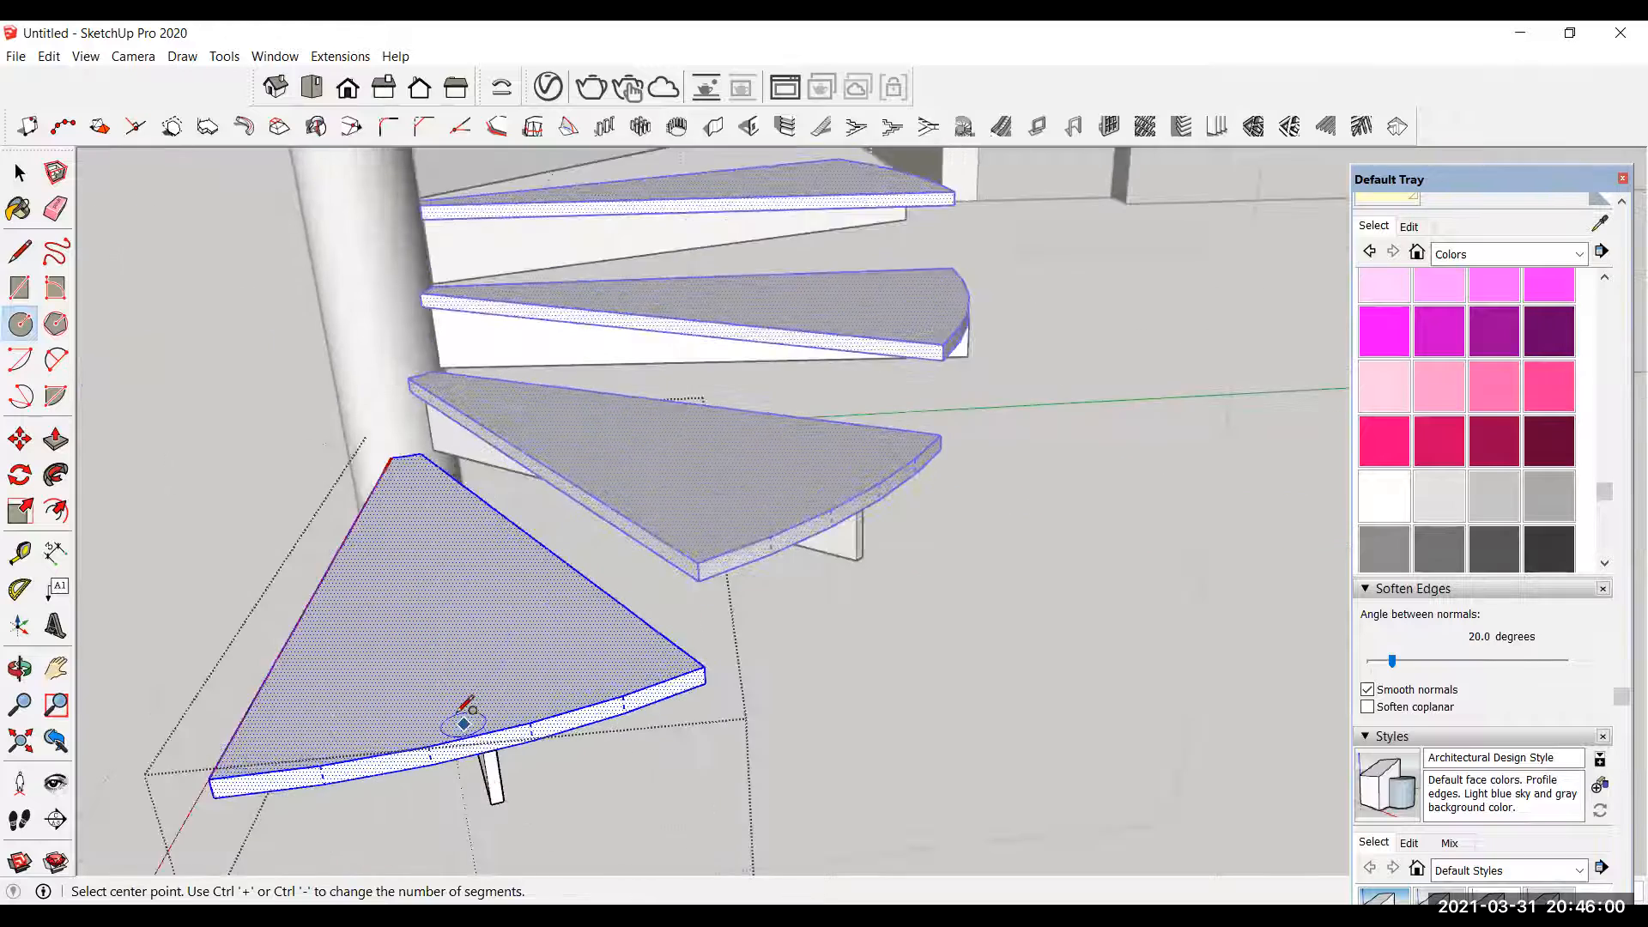
{"action": "scroll", "coordinate": [463, 715], "scroll_direction": "up", "scroll_amount": 2}
{"action": "left_click", "coordinate": [56, 440]}
{"action": "left_click", "coordinate": [456, 719]}
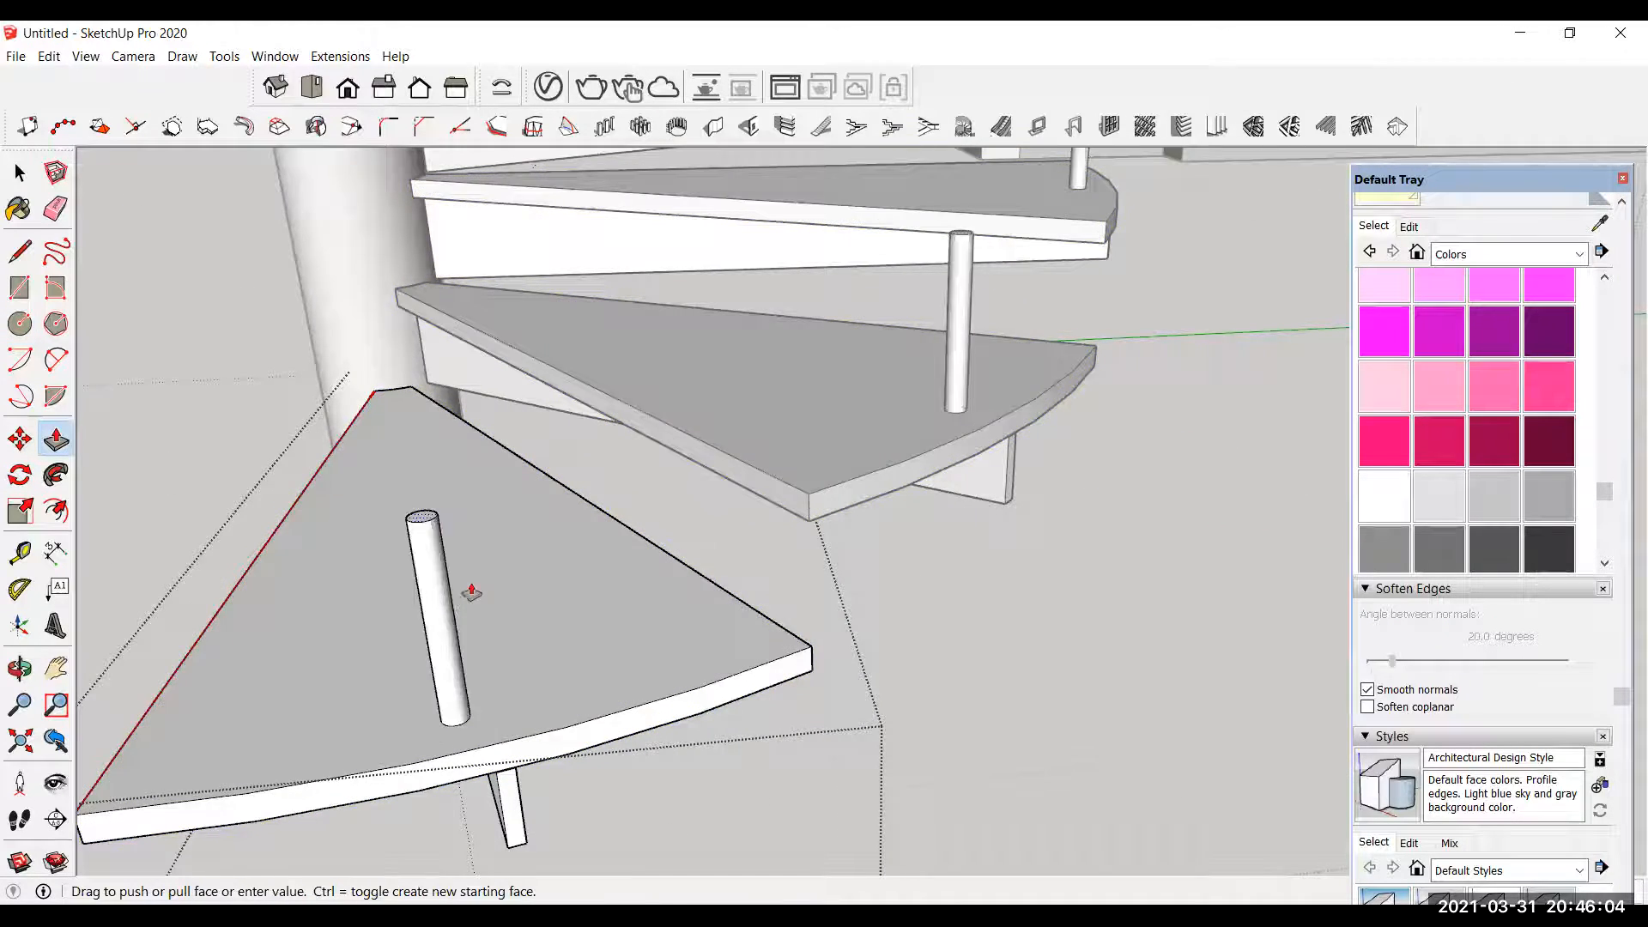
Step: Extend the tread balusters of the spiral staircase farther up toward the handrail with Push/Pull
{"action": "scroll", "coordinate": [471, 593], "scroll_direction": "down", "scroll_amount": 2}
{"action": "scroll", "coordinate": [442, 468], "scroll_direction": "down", "scroll_amount": 3}
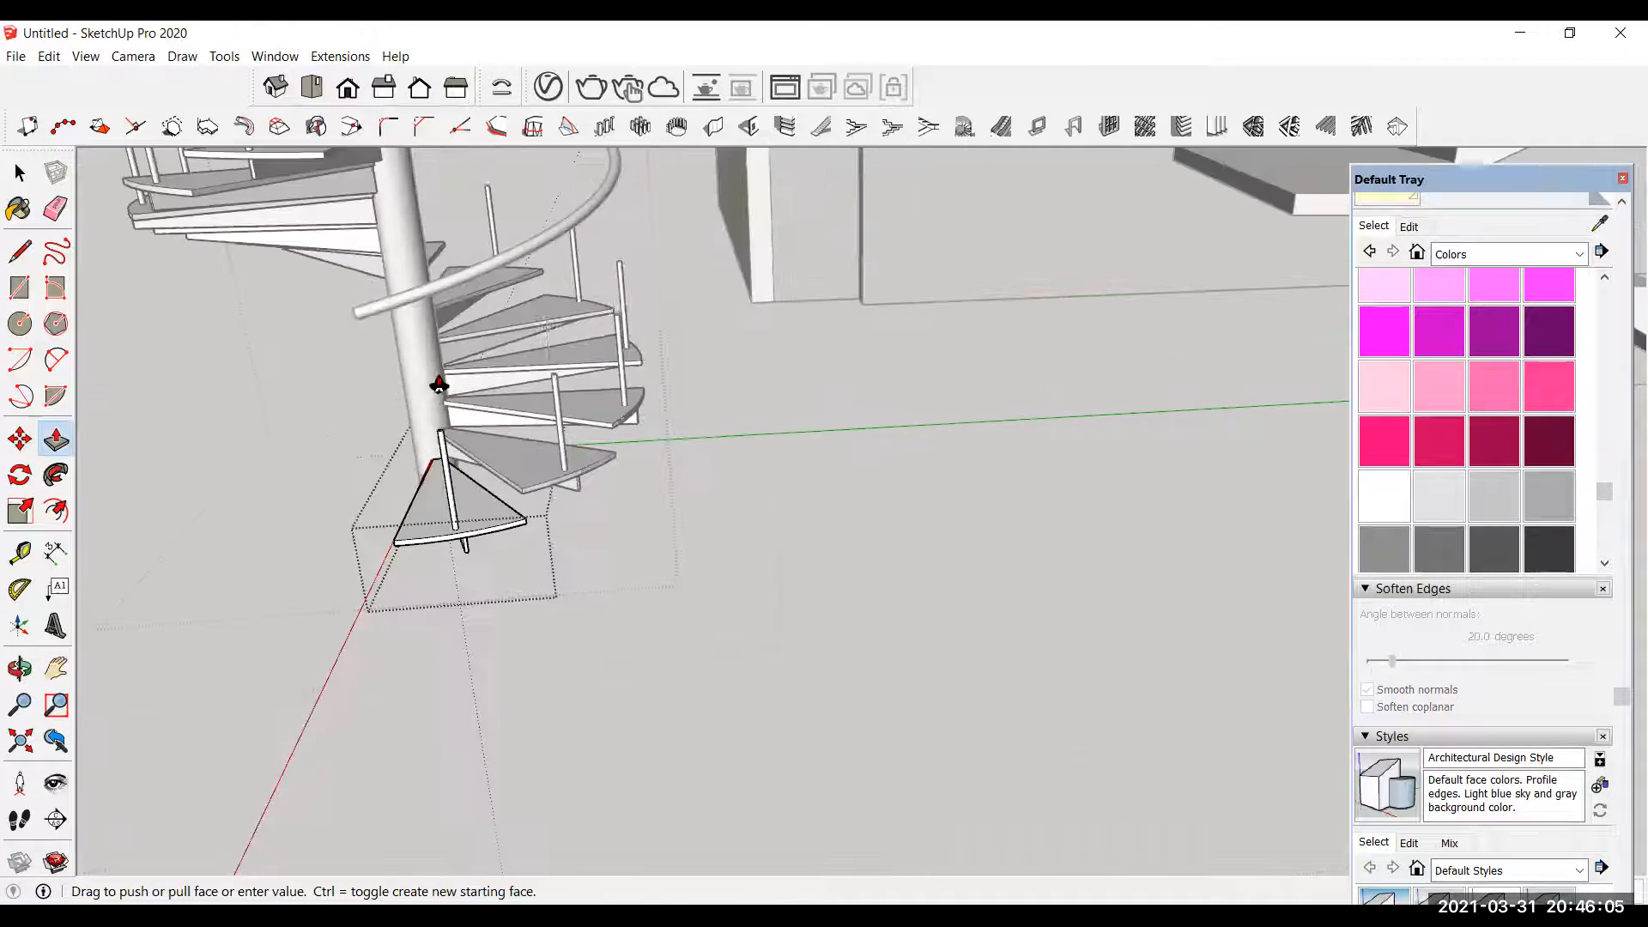
{"action": "left_click", "coordinate": [27, 260]}
{"action": "left_click", "coordinate": [436, 385]}
{"action": "left_click", "coordinate": [431, 384]}
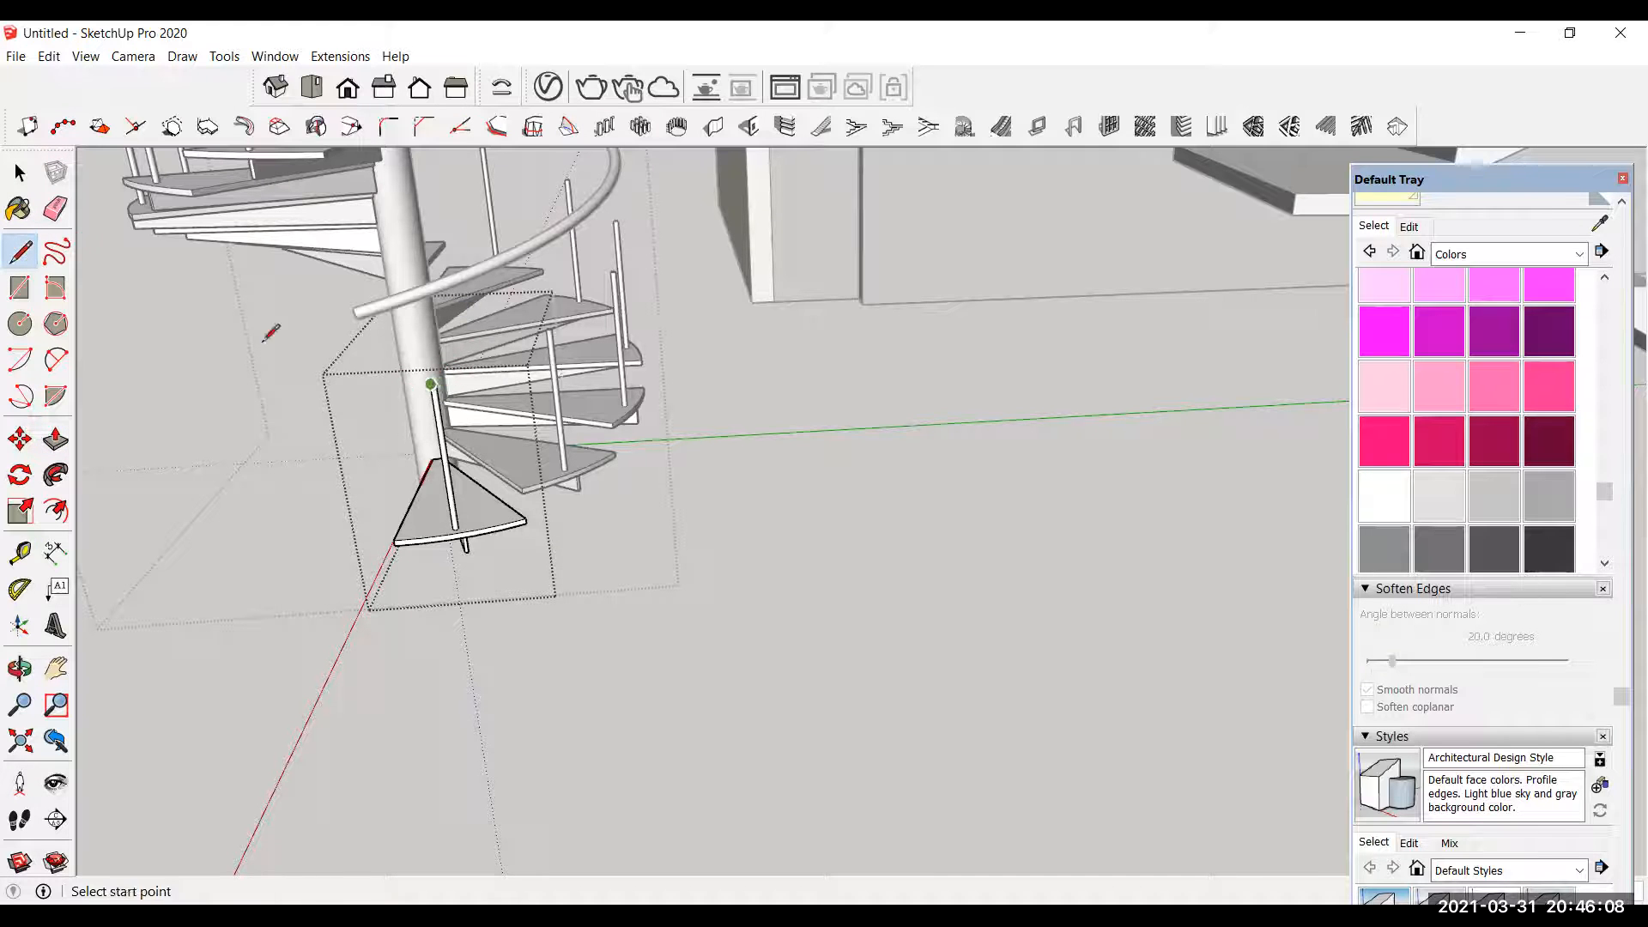
{"action": "left_click", "coordinate": [57, 440]}
{"action": "middle_click_drag", "start_coordinate": [566, 310], "coordinate": [552, 761]}
{"action": "scroll", "coordinate": [532, 695], "scroll_direction": "up", "scroll_amount": 8}
{"action": "left_click", "coordinate": [549, 640]}
{"action": "scroll", "coordinate": [552, 624], "scroll_direction": "down", "scroll_amount": 5}
{"action": "left_click", "coordinate": [404, 430]}
{"action": "middle_click_drag", "start_coordinate": [404, 430], "coordinate": [73, 158]}
Step: Delete the spiral staircase and the two-flight staircase beside the house
{"action": "left_click", "coordinate": [20, 173]}
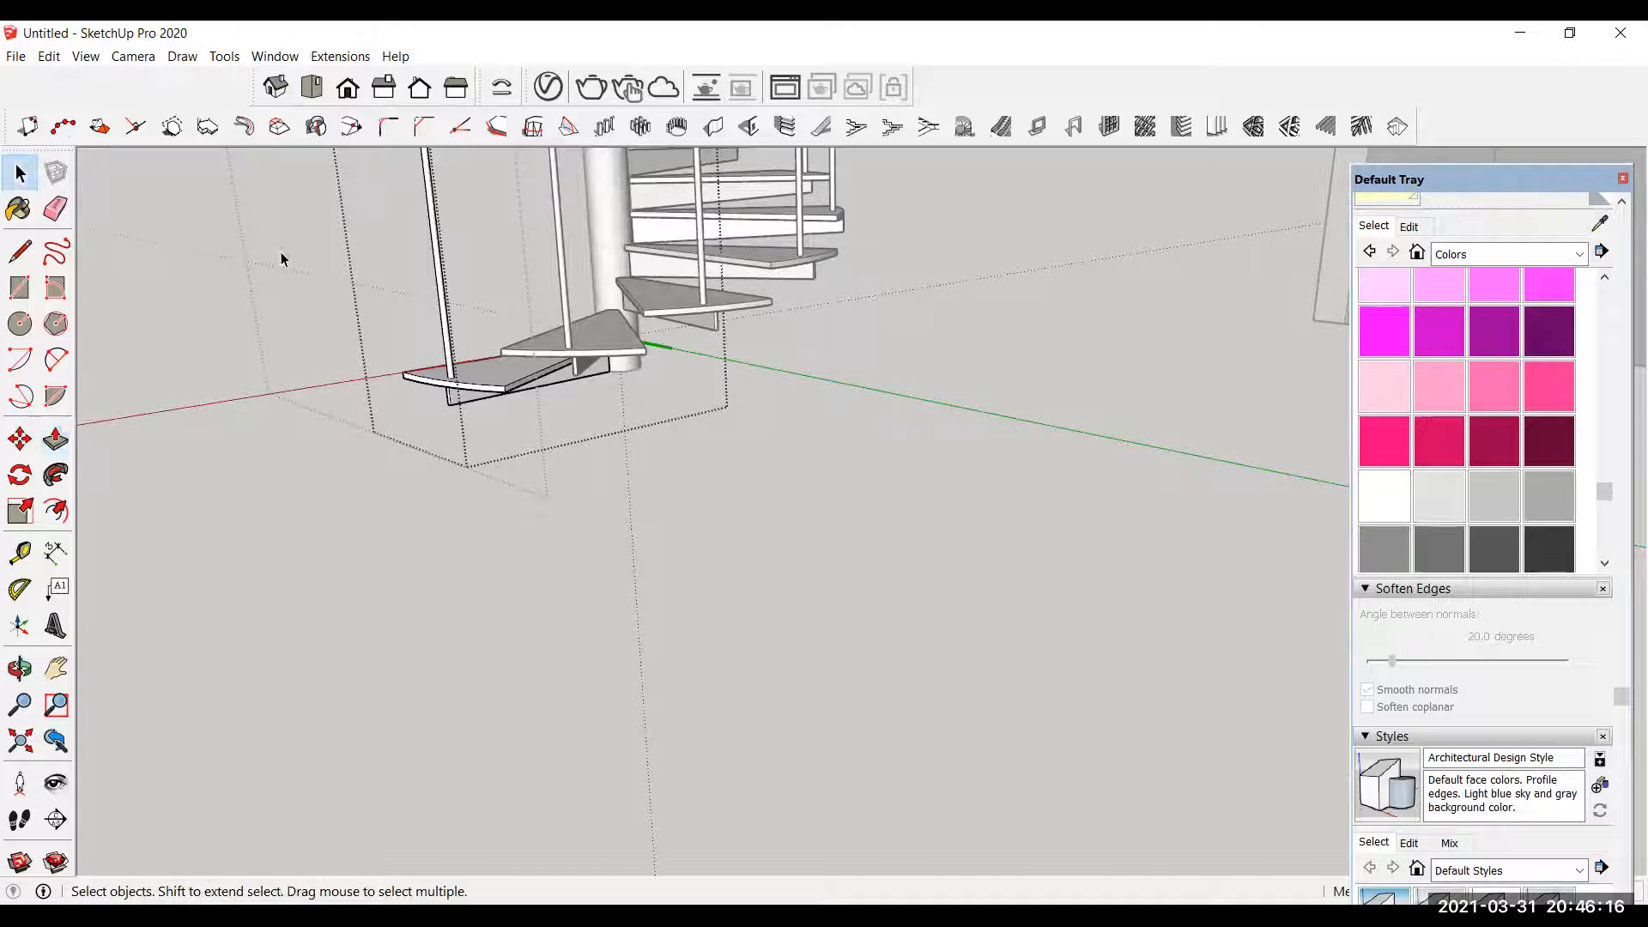
{"action": "scroll", "coordinate": [706, 753], "scroll_direction": "down", "scroll_amount": 10}
{"action": "middle_click_drag", "start_coordinate": [649, 635], "coordinate": [198, 436]}
{"action": "scroll", "coordinate": [316, 403], "scroll_direction": "down", "scroll_amount": 6}
{"action": "left_click", "coordinate": [486, 480]}
{"action": "key", "text": "Delete"}
{"action": "left_click", "coordinate": [797, 541]}
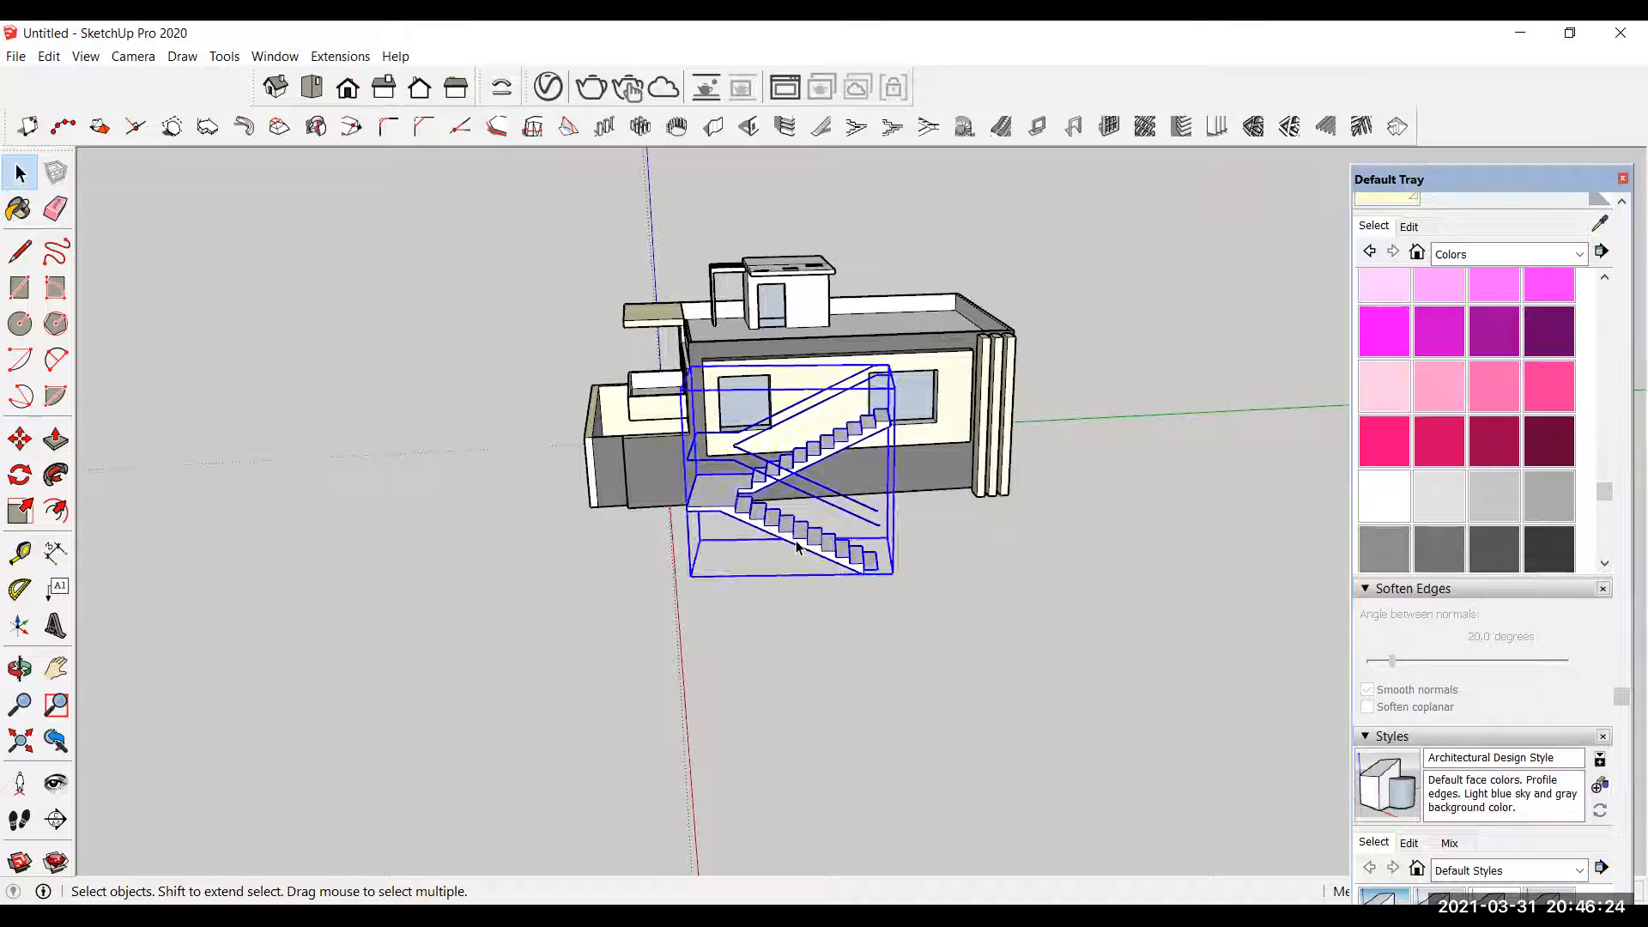
{"action": "key", "text": "Delete"}
Step: Hide the 1001bit - tools toolbar and open the V-Ray Asset Editor
{"action": "scroll", "coordinate": [614, 519], "scroll_direction": "down", "scroll_amount": 2}
{"action": "middle_click_drag", "start_coordinate": [340, 420], "coordinate": [1175, 151]}
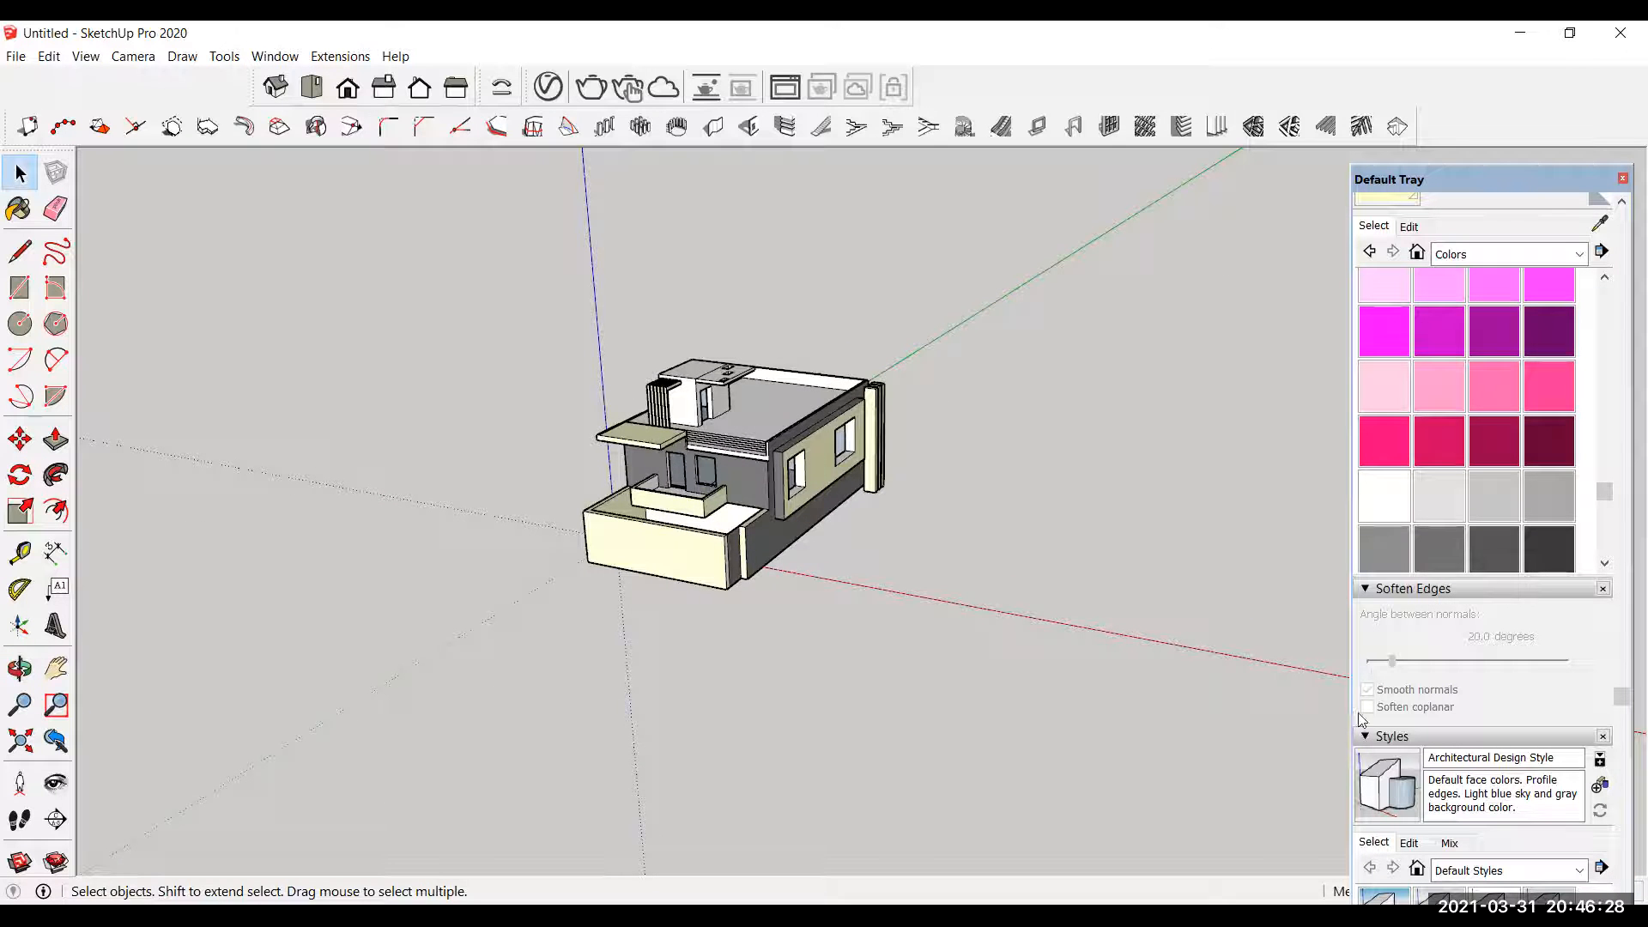
{"action": "scroll", "coordinate": [577, 356], "scroll_direction": "down", "scroll_amount": 2}
{"action": "middle_click_drag", "start_coordinate": [577, 356], "coordinate": [633, 321]}
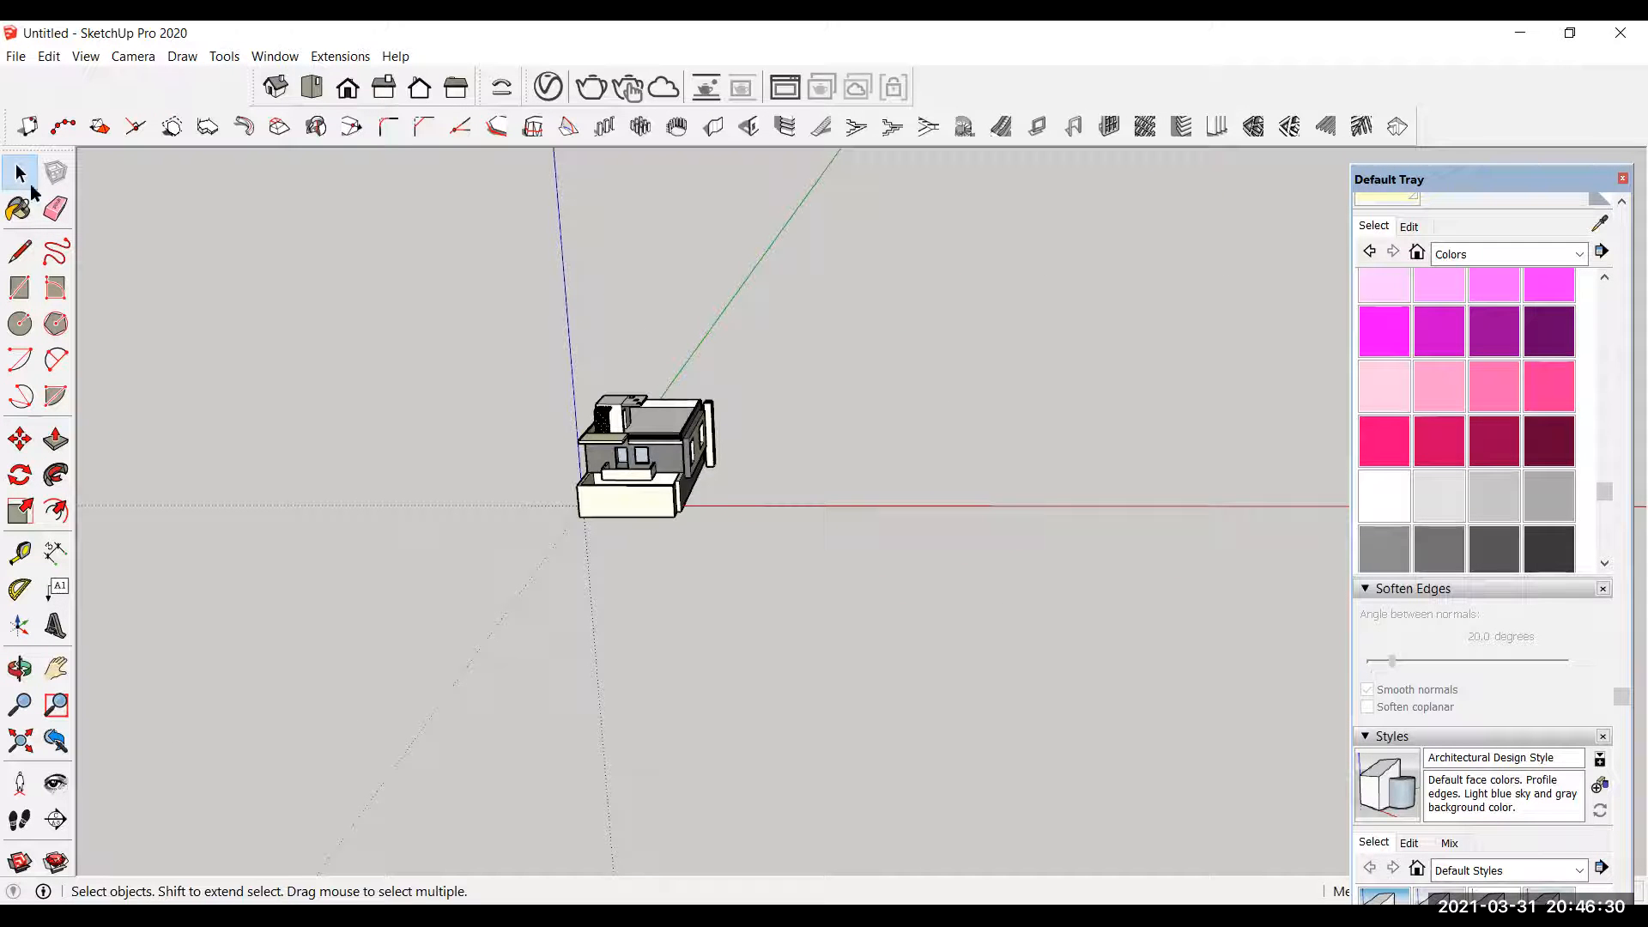
{"action": "right_click", "coordinate": [91, 127]}
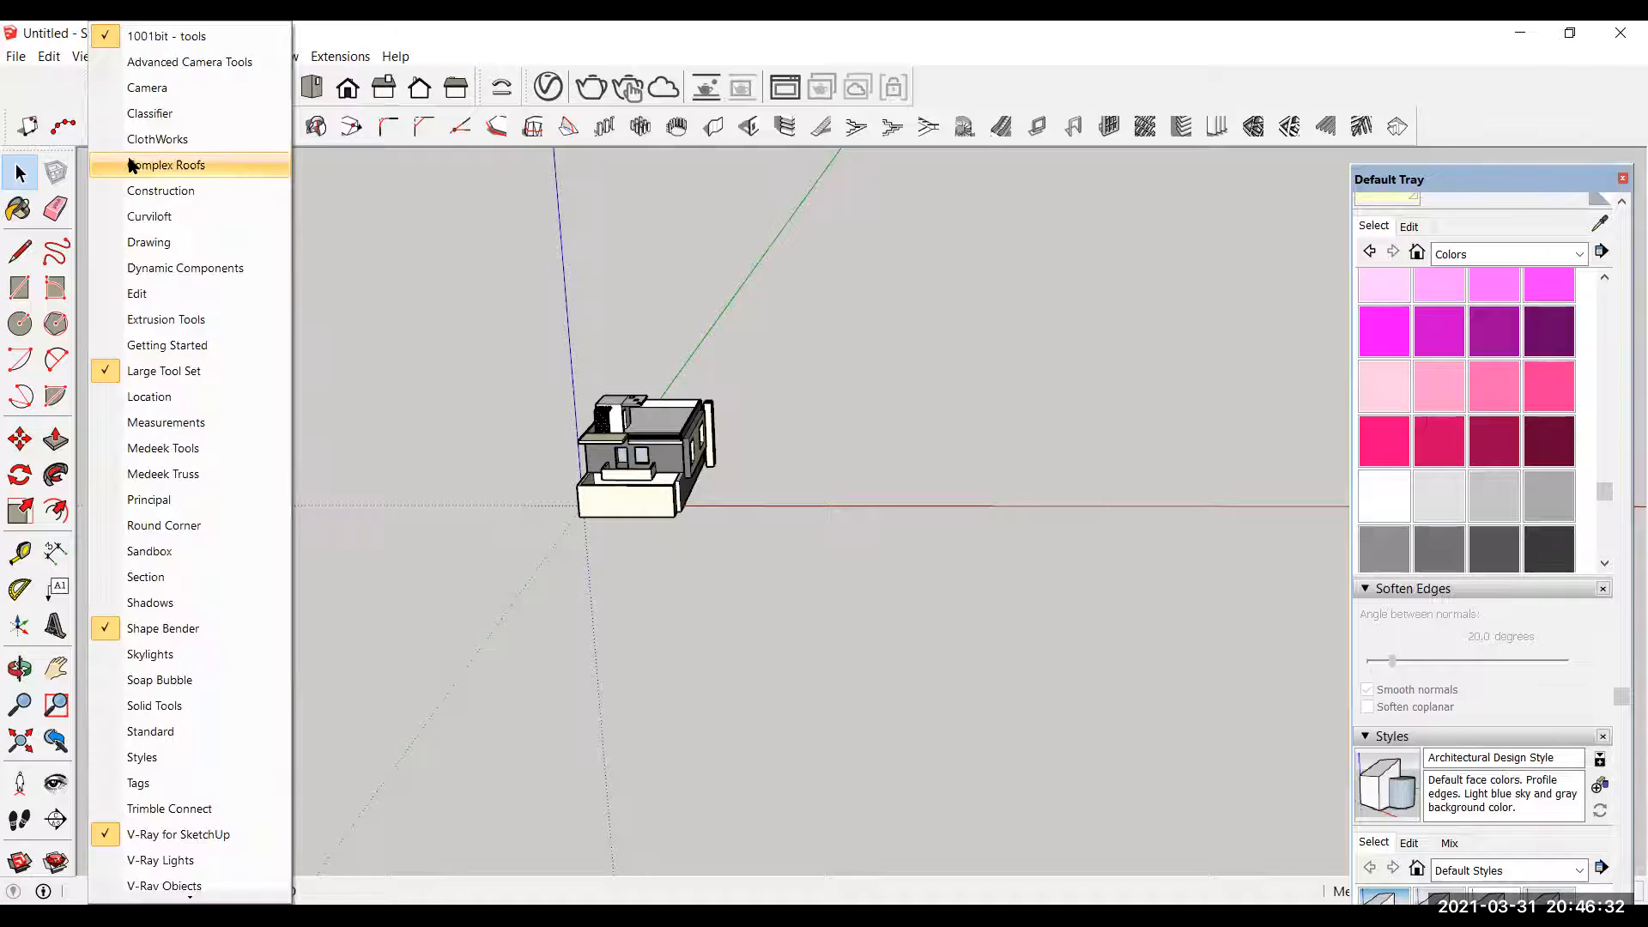
{"action": "left_click", "coordinate": [150, 36]}
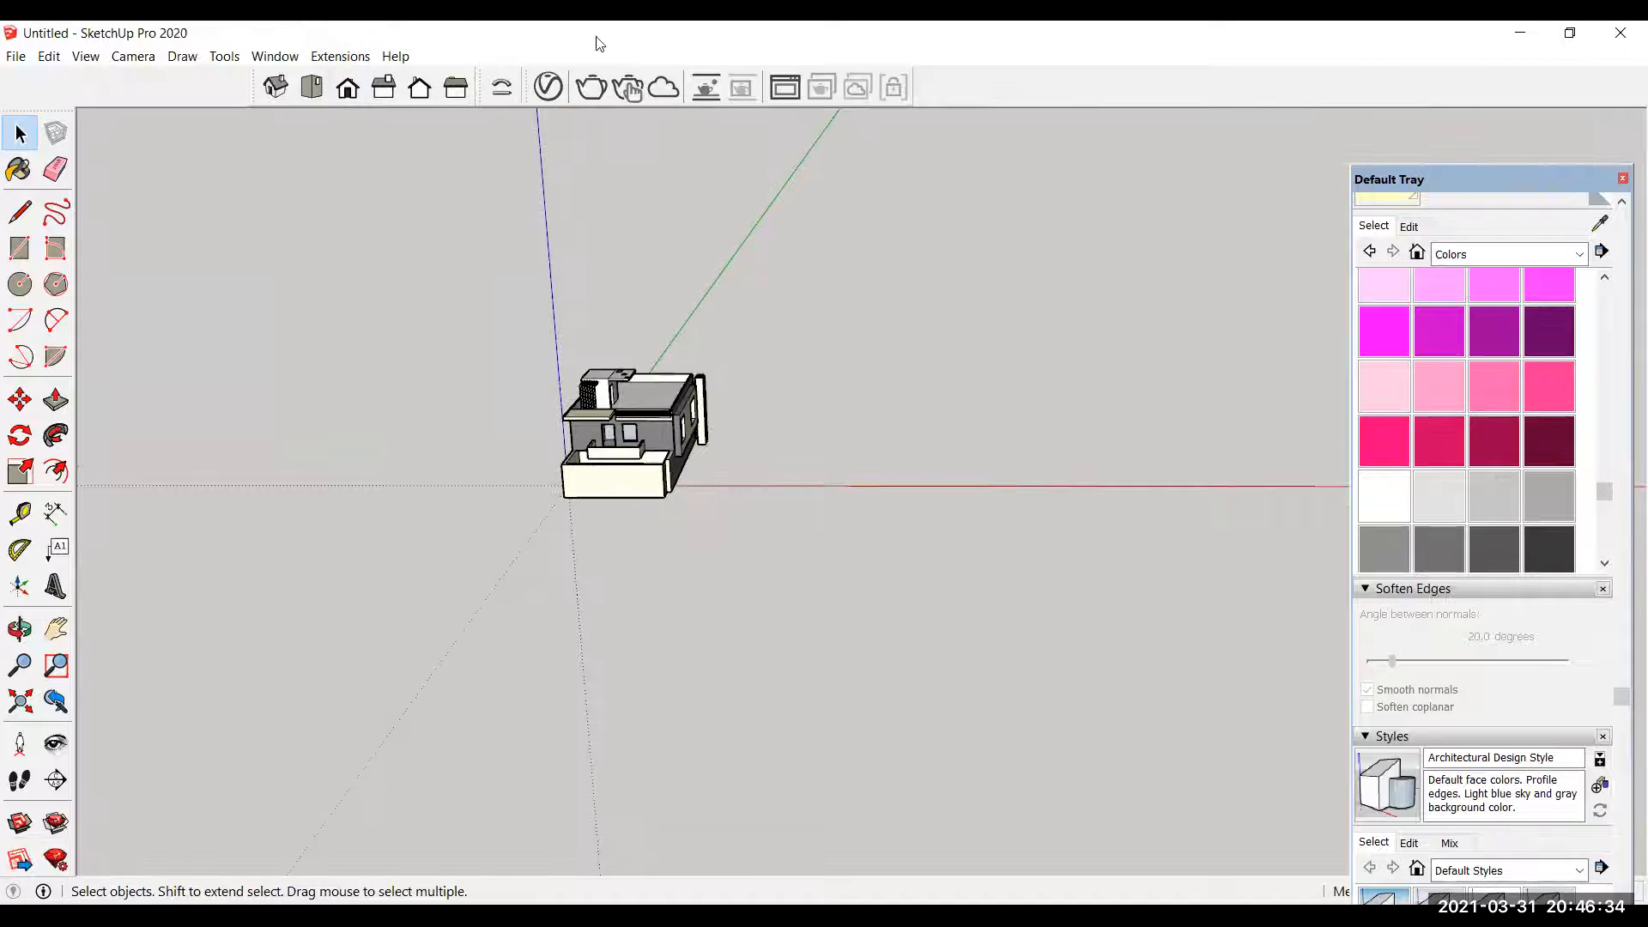
{"action": "scroll", "coordinate": [655, 434], "scroll_direction": "up", "scroll_amount": 5}
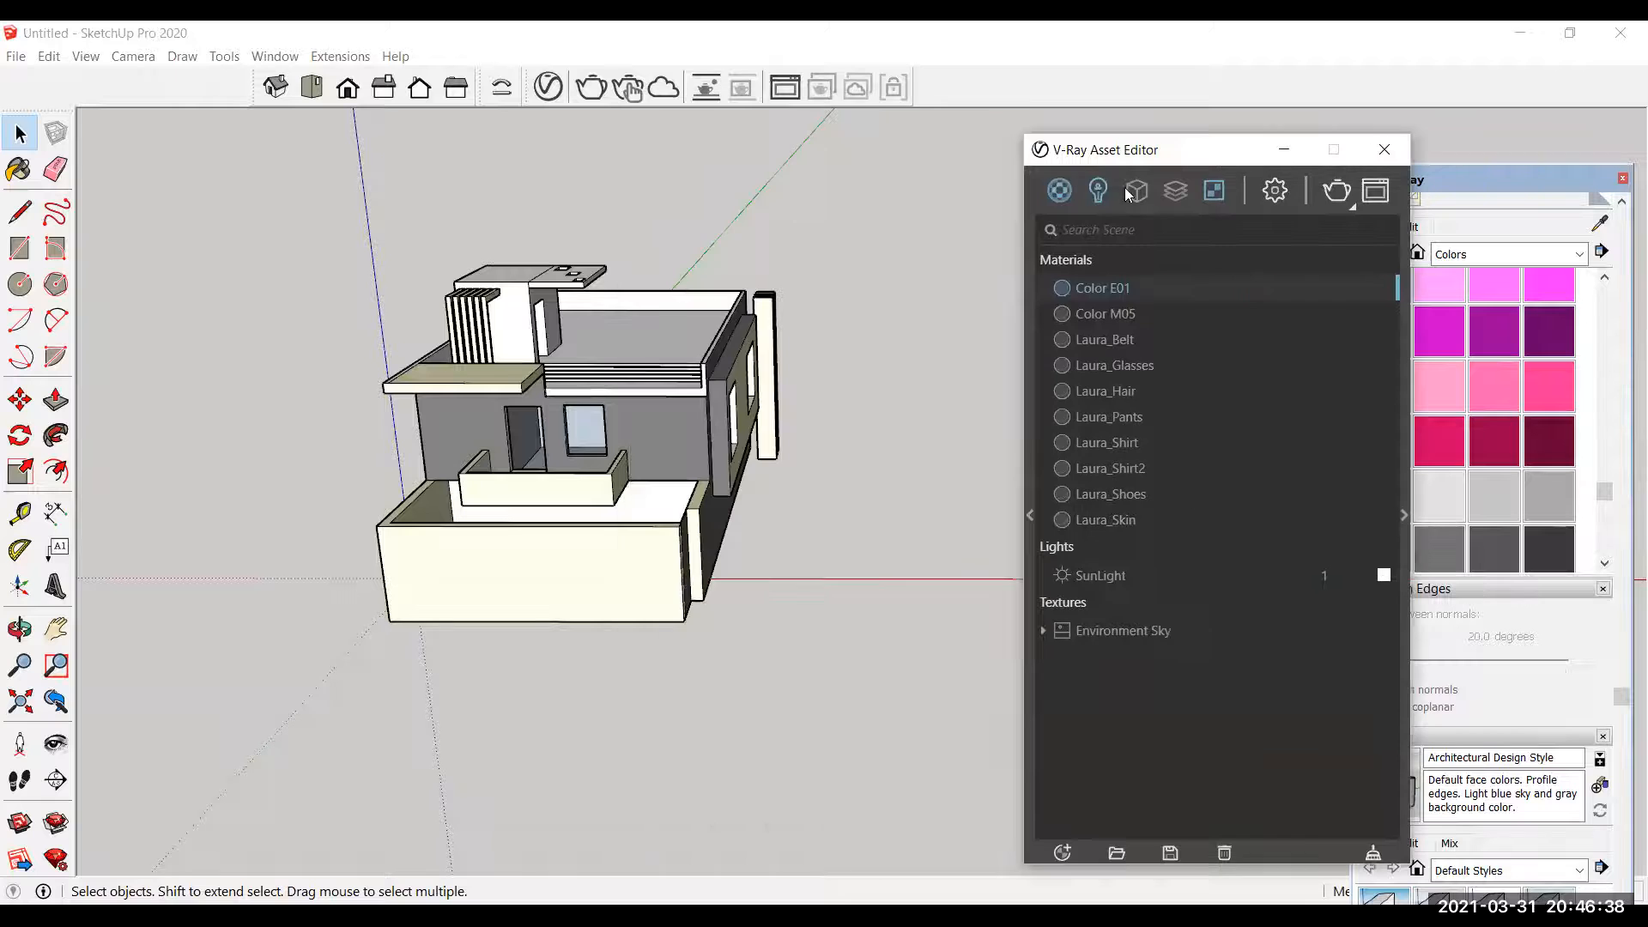
Step: Draw an upright rectangular wall face beside the house and split it into two halves with a vertical line between the edge midpoints
{"action": "scroll", "coordinate": [257, 512], "scroll_direction": "down", "scroll_amount": 5}
{"action": "scroll", "coordinate": [529, 553], "scroll_direction": "up", "scroll_amount": 4}
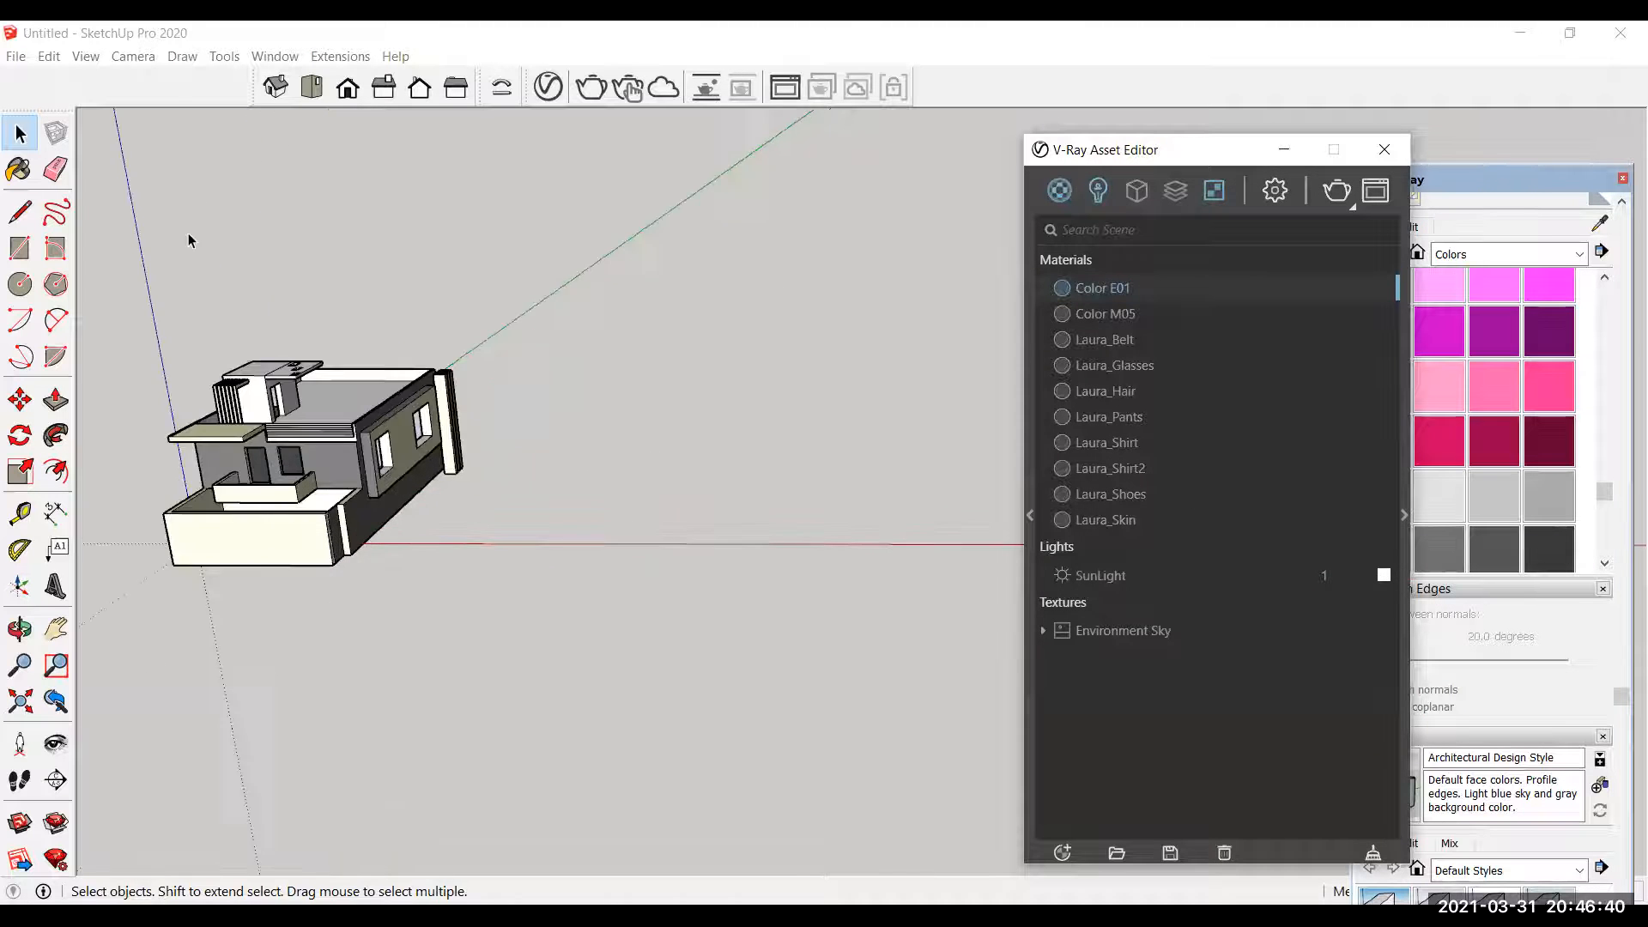
{"action": "scroll", "coordinate": [686, 539], "scroll_direction": "up", "scroll_amount": 2}
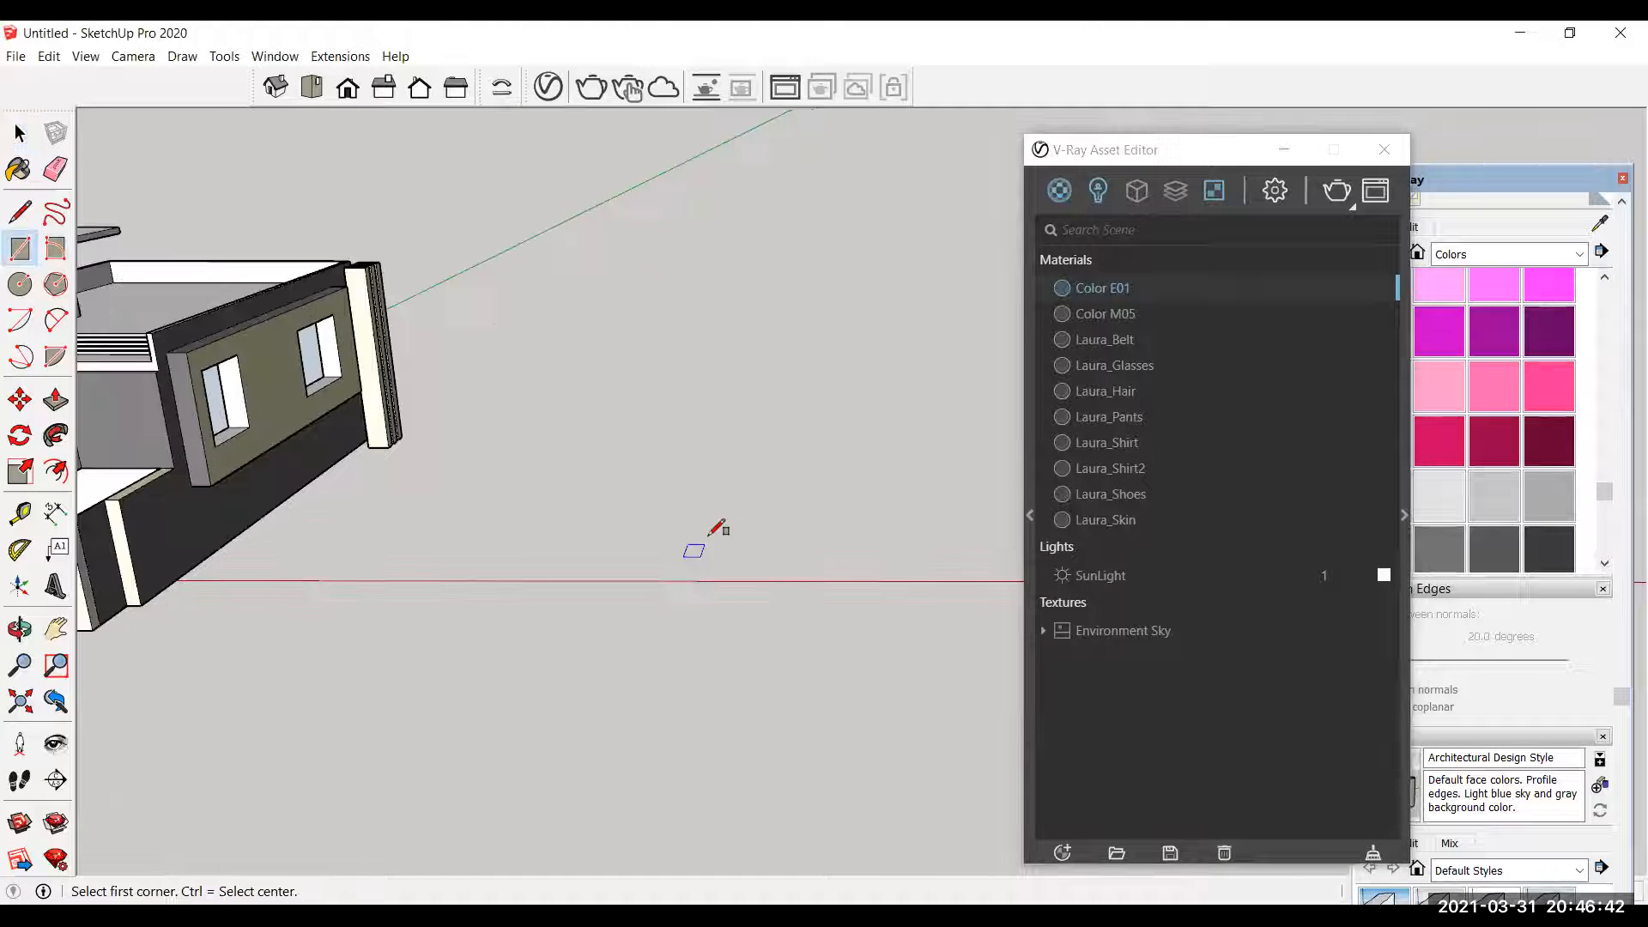
{"action": "key", "text": "Right"}
{"action": "key", "text": "Left"}
{"action": "left_click", "coordinate": [611, 570]}
{"action": "middle_click_drag", "start_coordinate": [926, 209], "coordinate": [863, 208]}
{"action": "left_click", "coordinate": [873, 225]}
{"action": "scroll", "coordinate": [806, 266], "scroll_direction": "up", "scroll_amount": 2}
{"action": "key", "text": "l"}
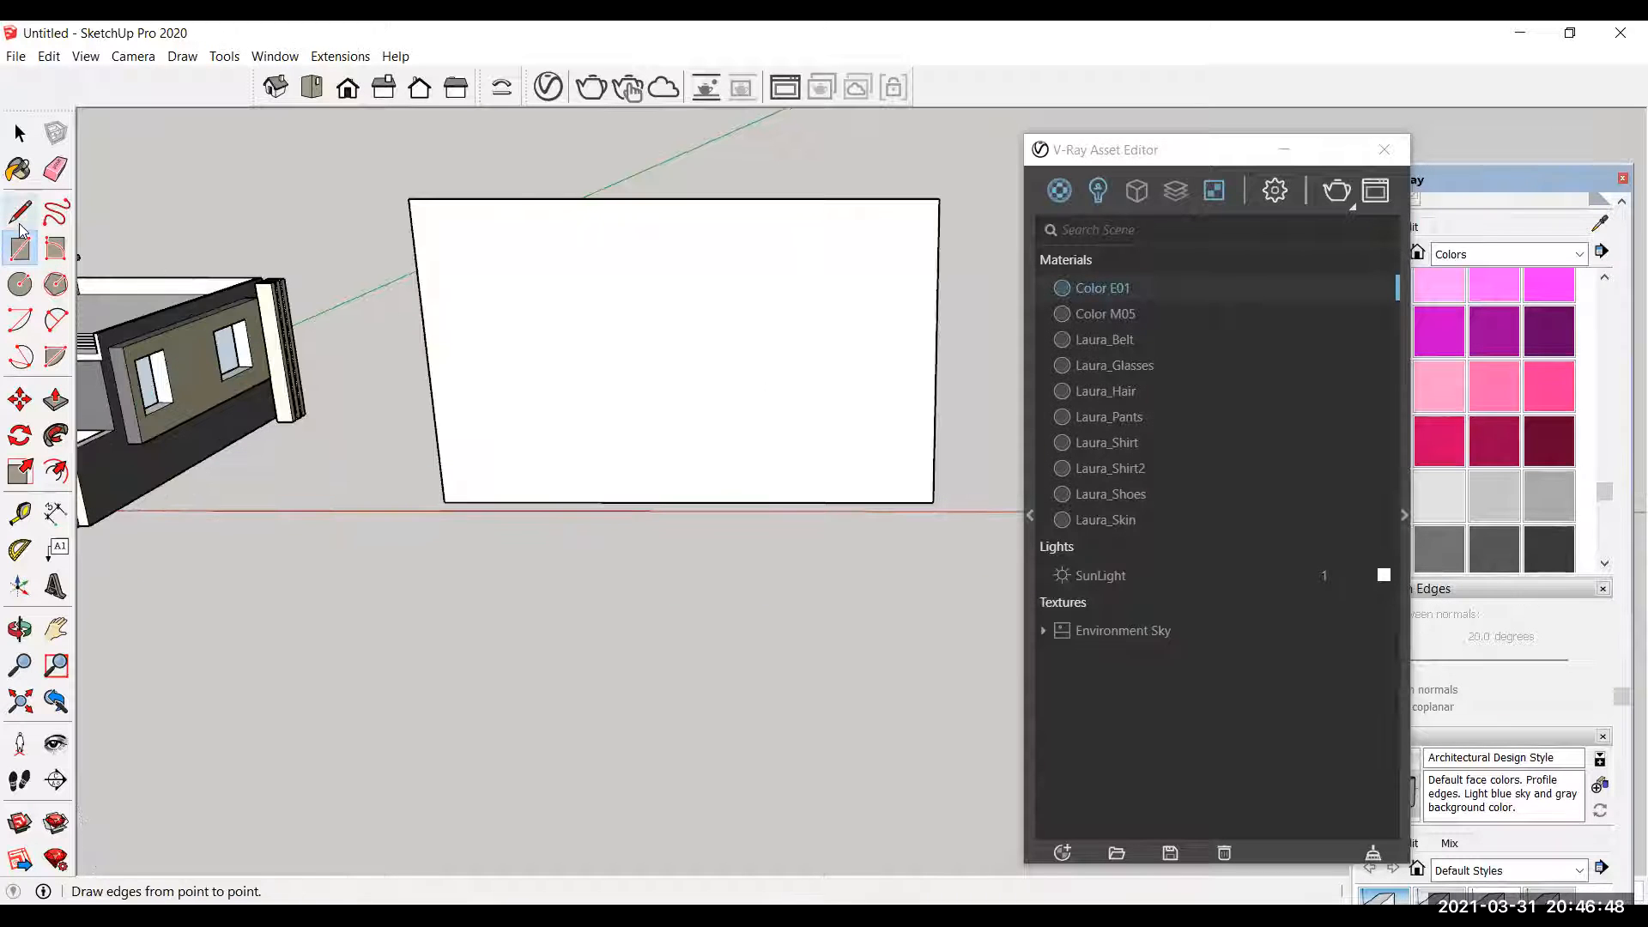
{"action": "left_click", "coordinate": [674, 199]}
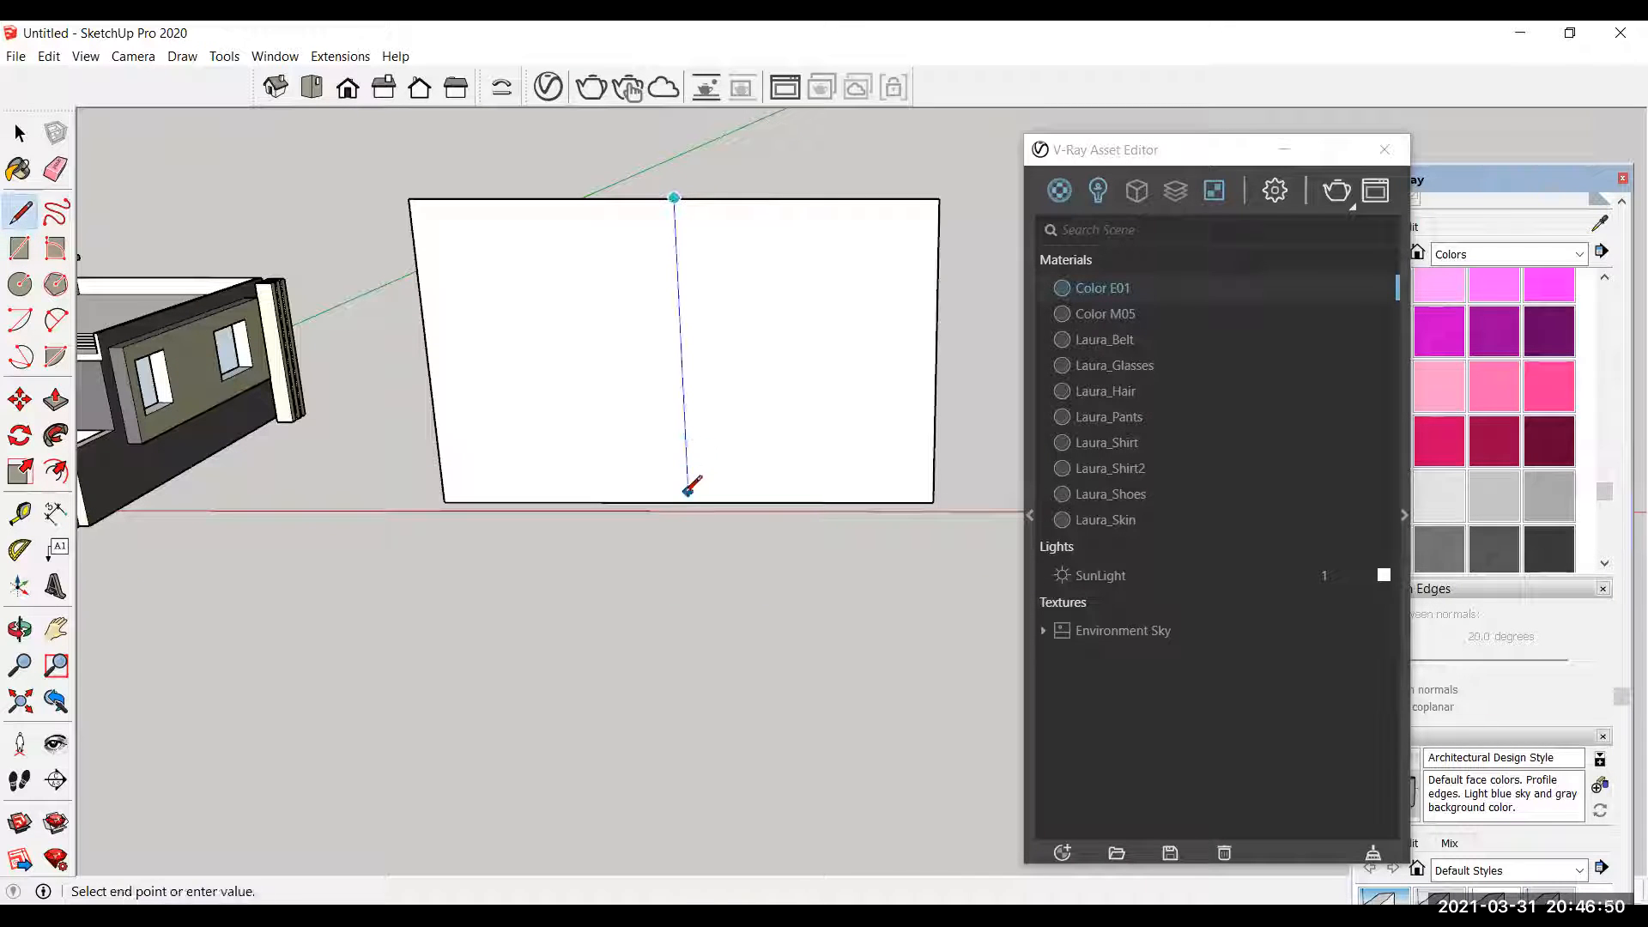
{"action": "left_click", "coordinate": [688, 501]}
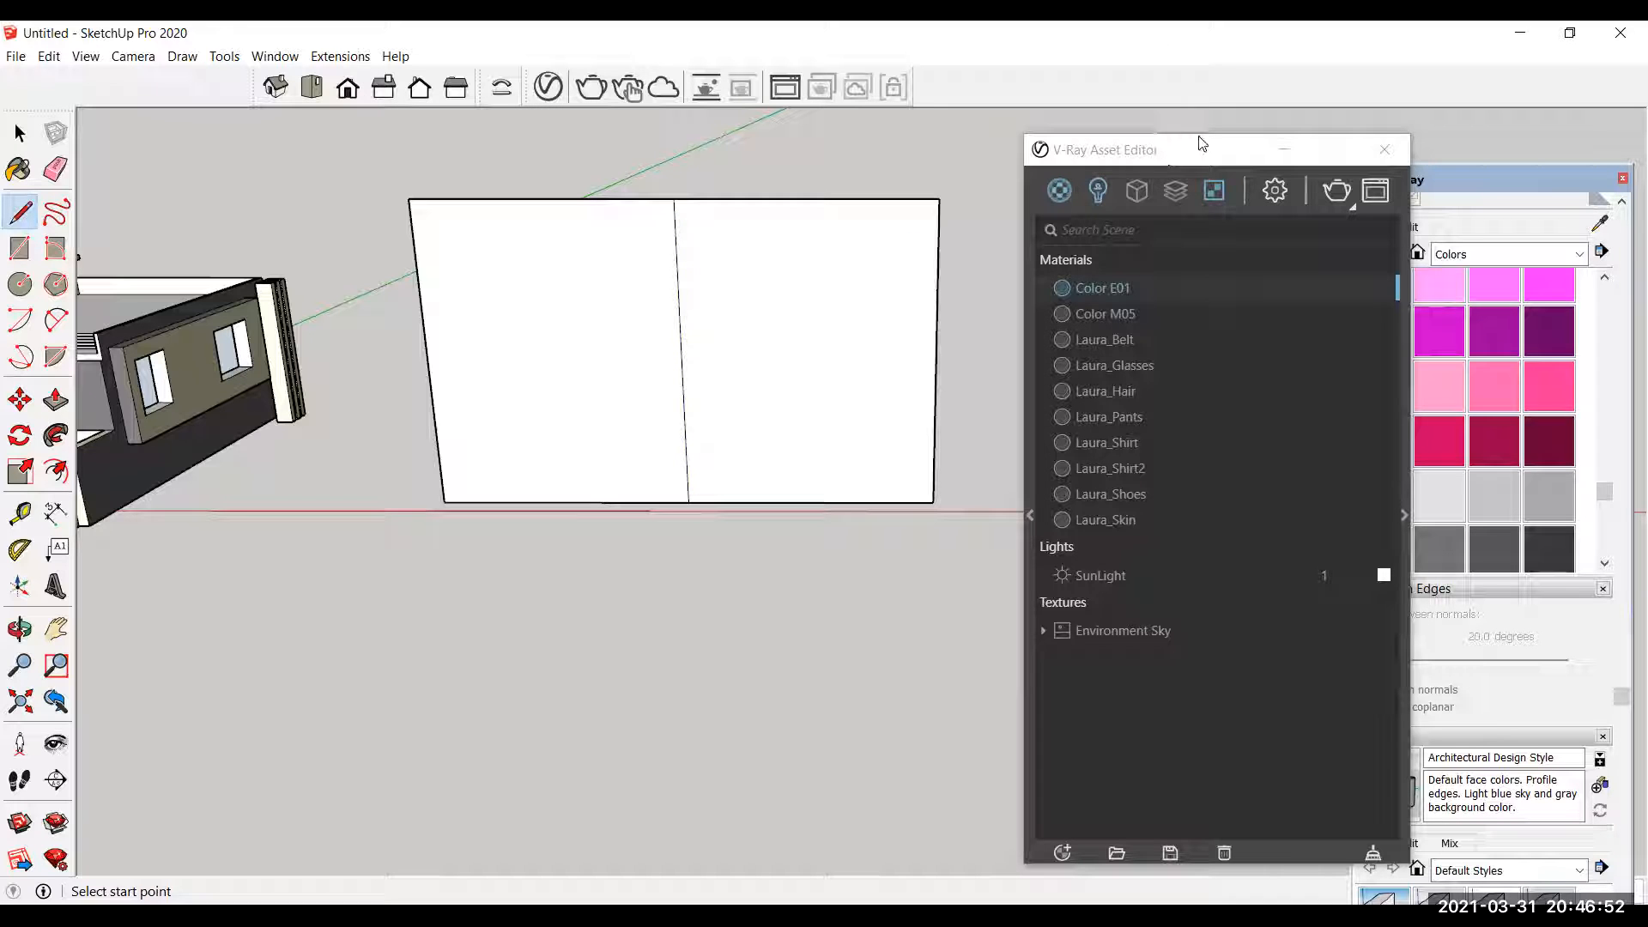
Step: Purge the unused materials from the scene list of the V-Ray Asset Editor
{"action": "left_click_drag", "start_coordinate": [1196, 142], "coordinate": [1197, 117]}
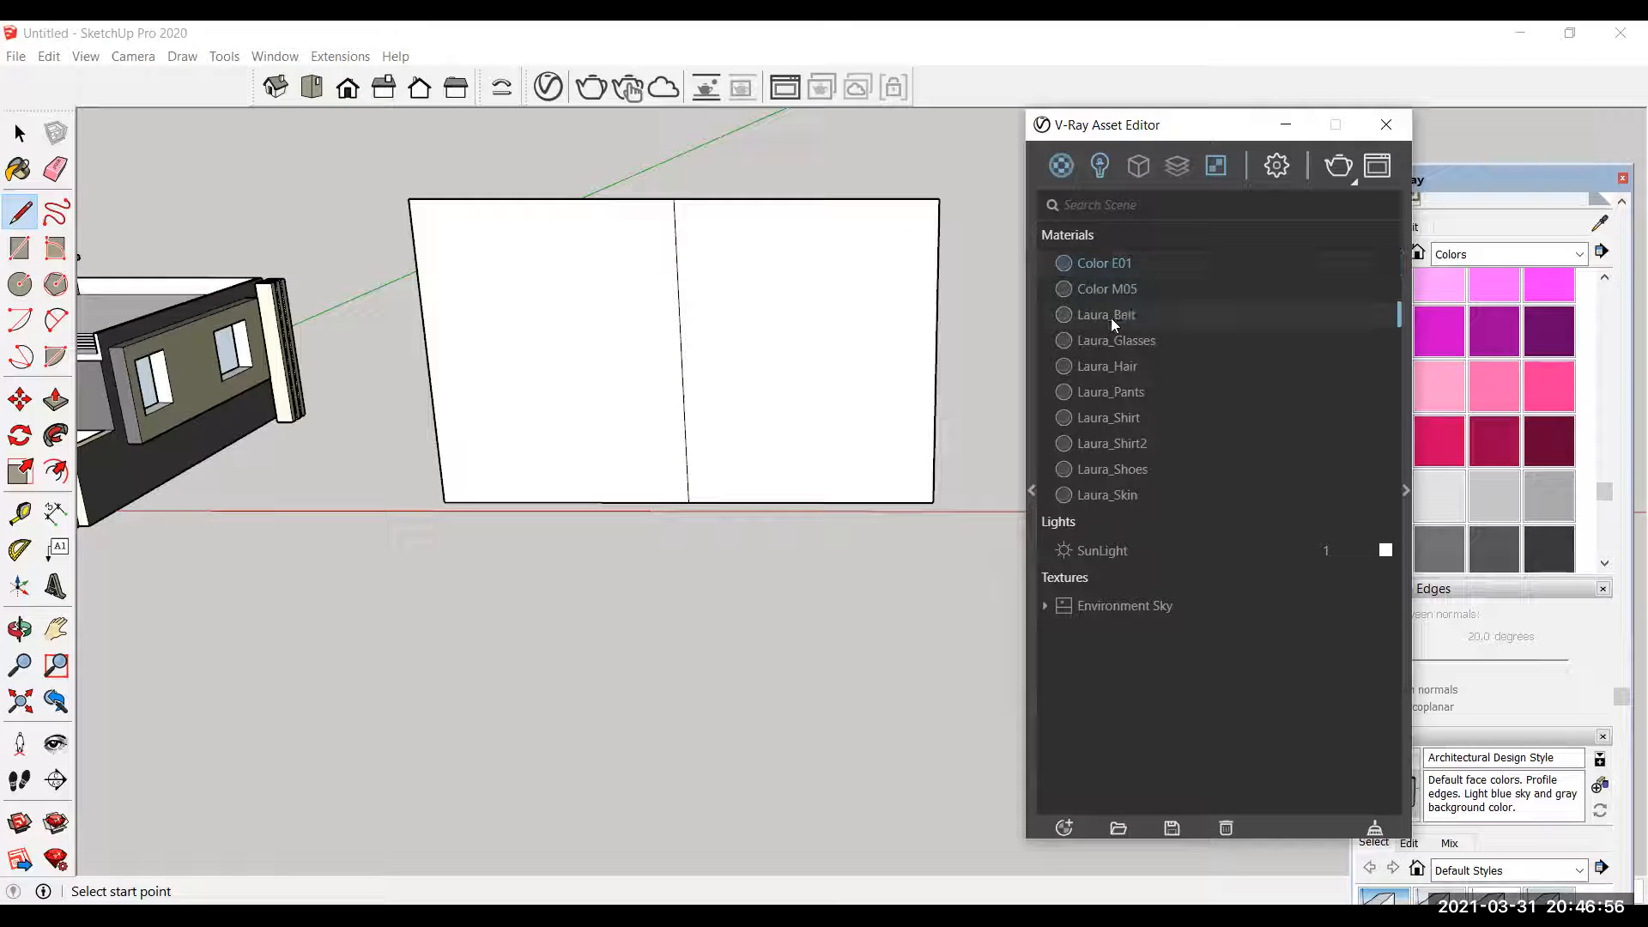
{"action": "scroll", "coordinate": [1146, 485], "scroll_direction": "down", "scroll_amount": 1}
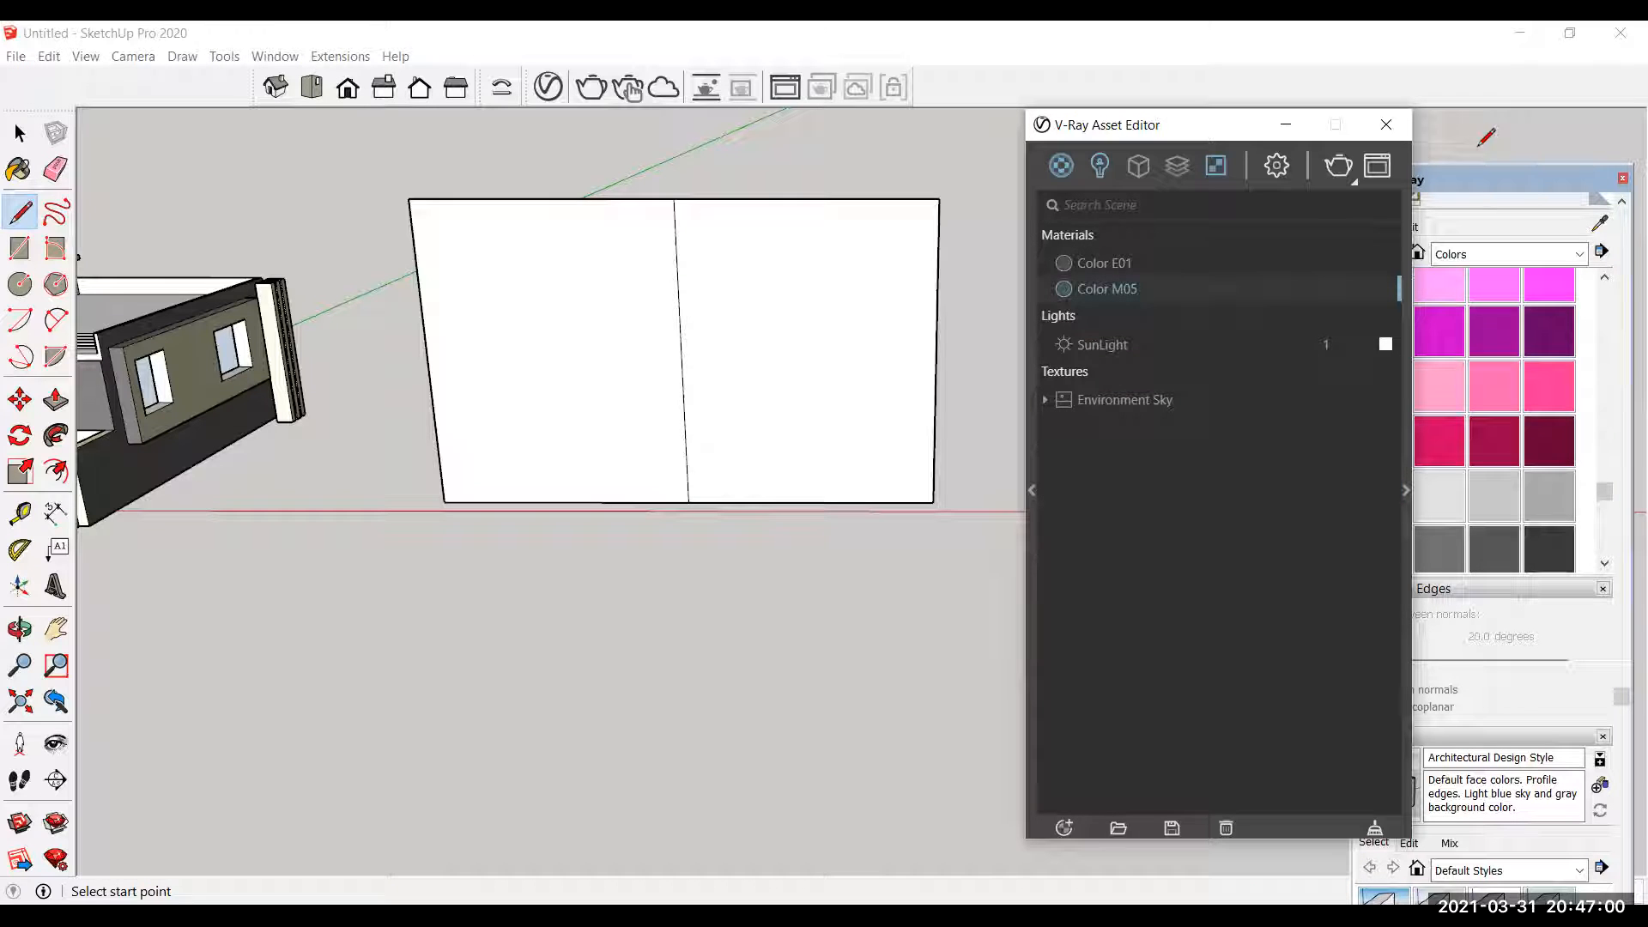
Step: Paint the left half of the wall face with Brick Antique 01 from the Brick, Cladding and Siding collection
{"action": "left_click", "coordinate": [1485, 180]}
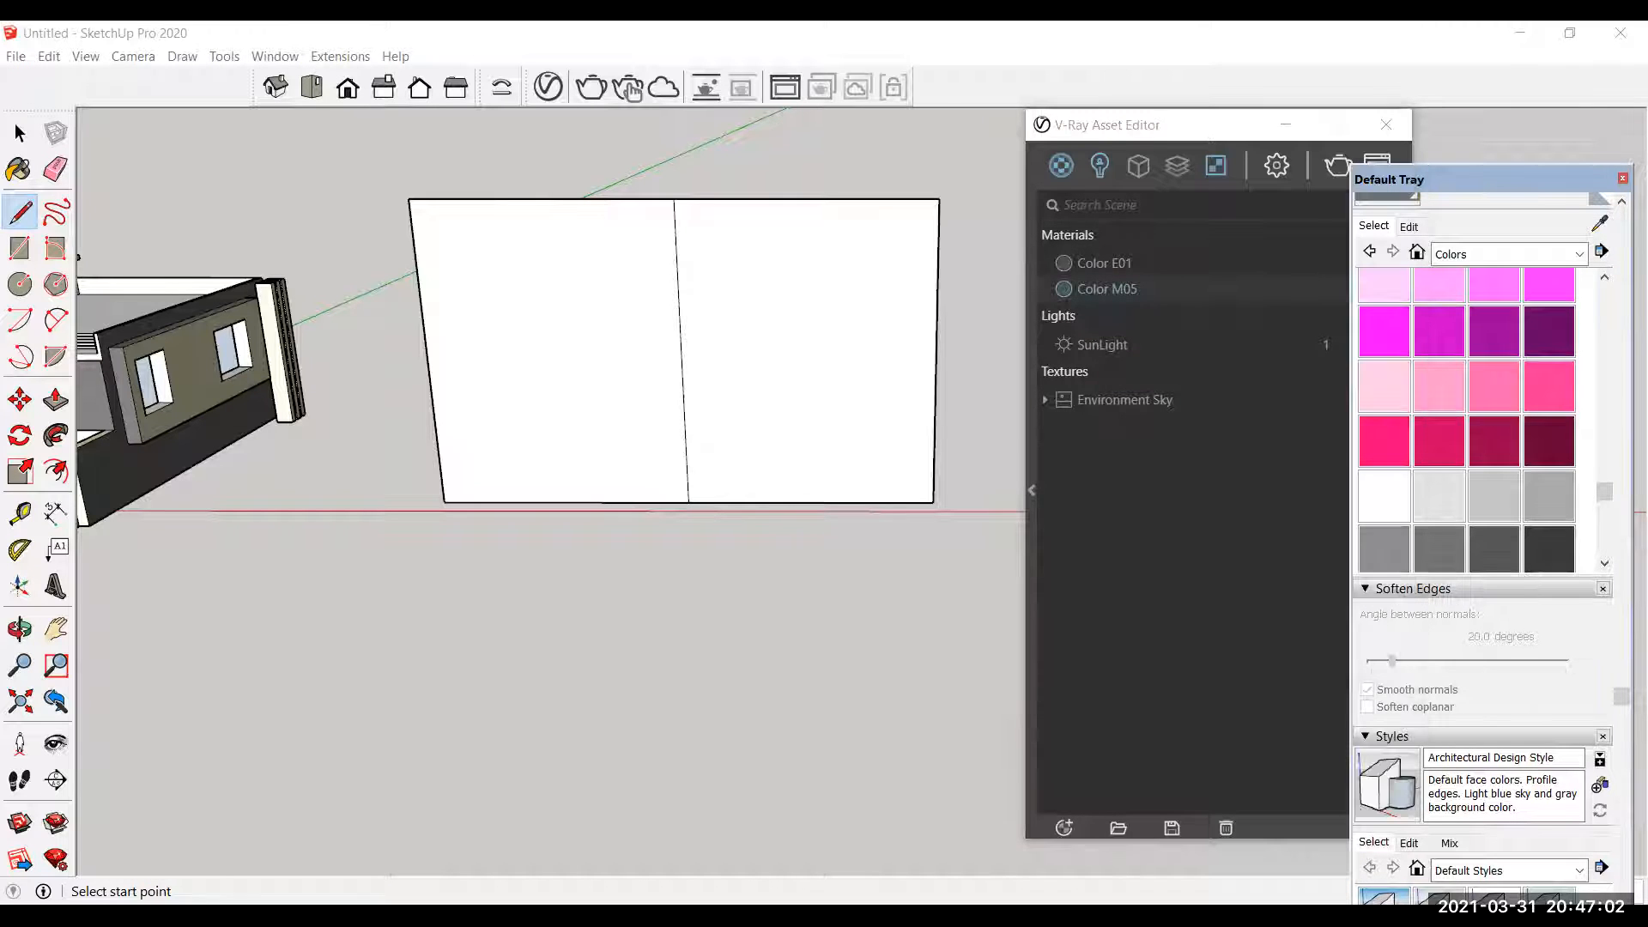
{"action": "left_click", "coordinate": [1578, 254]}
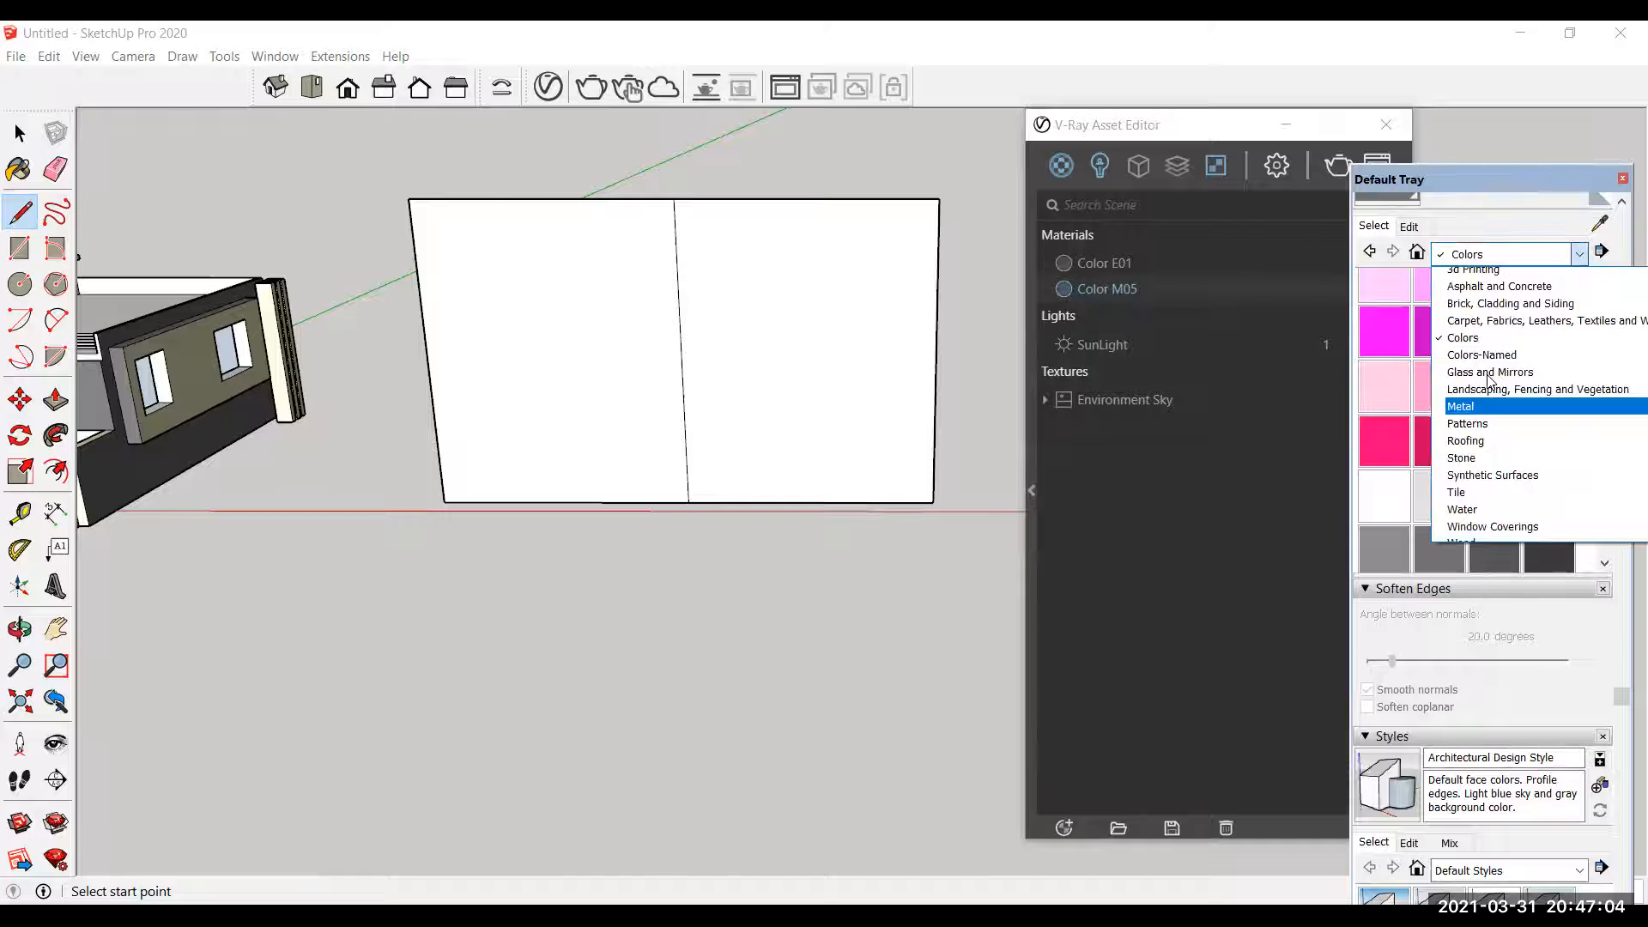
{"action": "left_click", "coordinate": [1515, 328]}
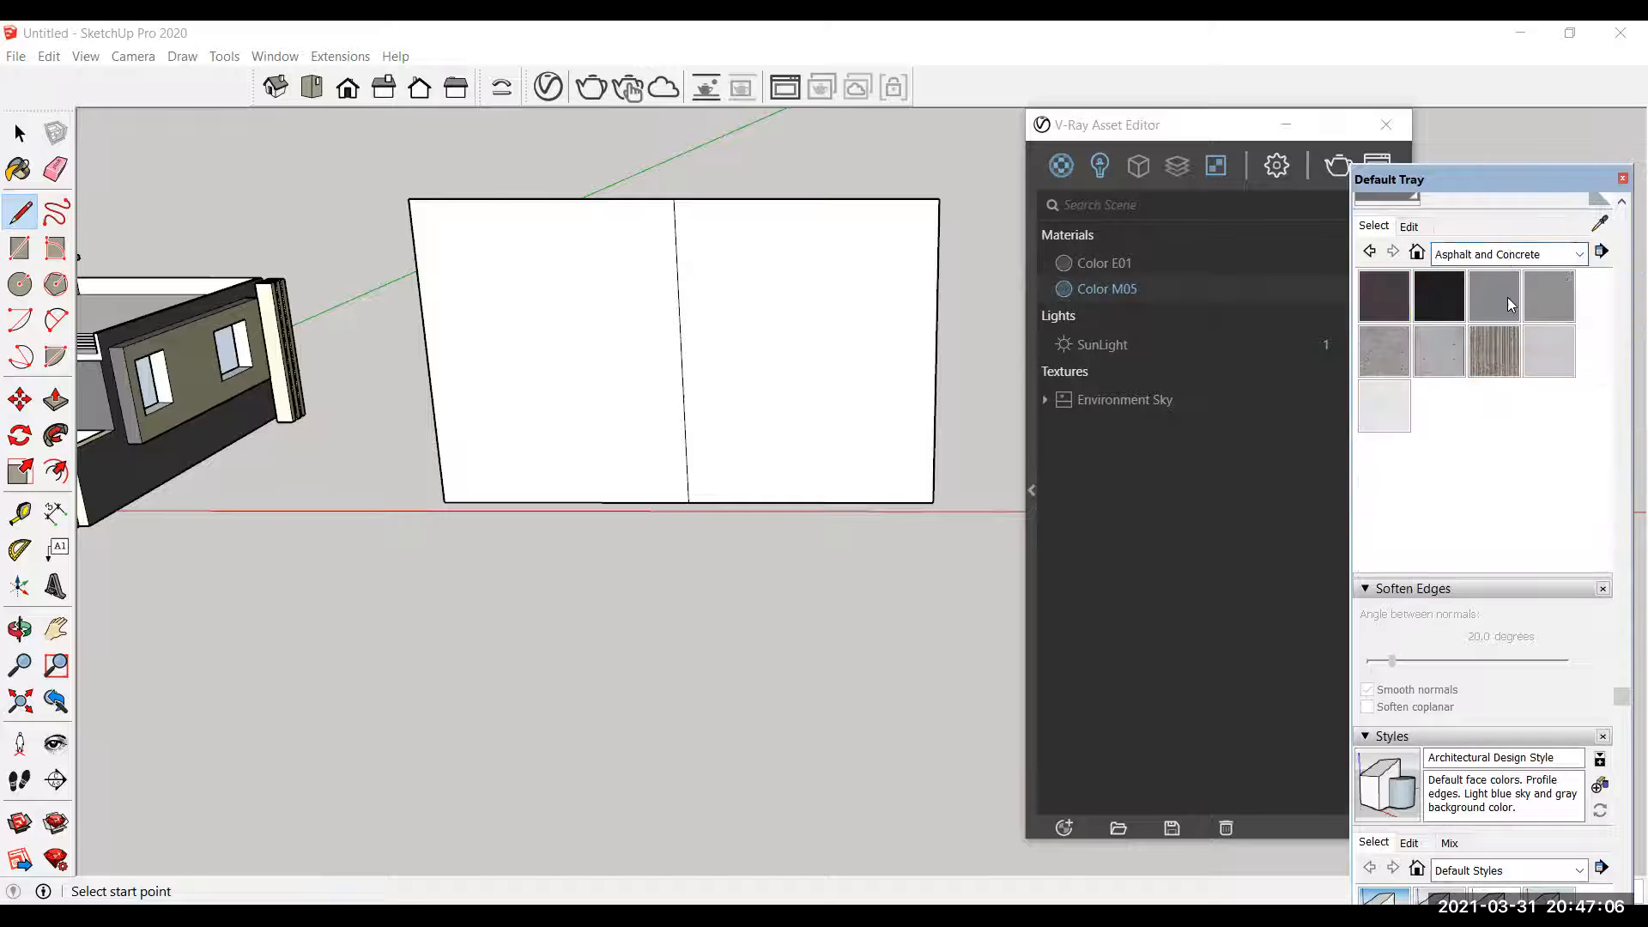
{"action": "left_click", "coordinate": [1508, 255]}
{"action": "left_click", "coordinate": [1506, 294]}
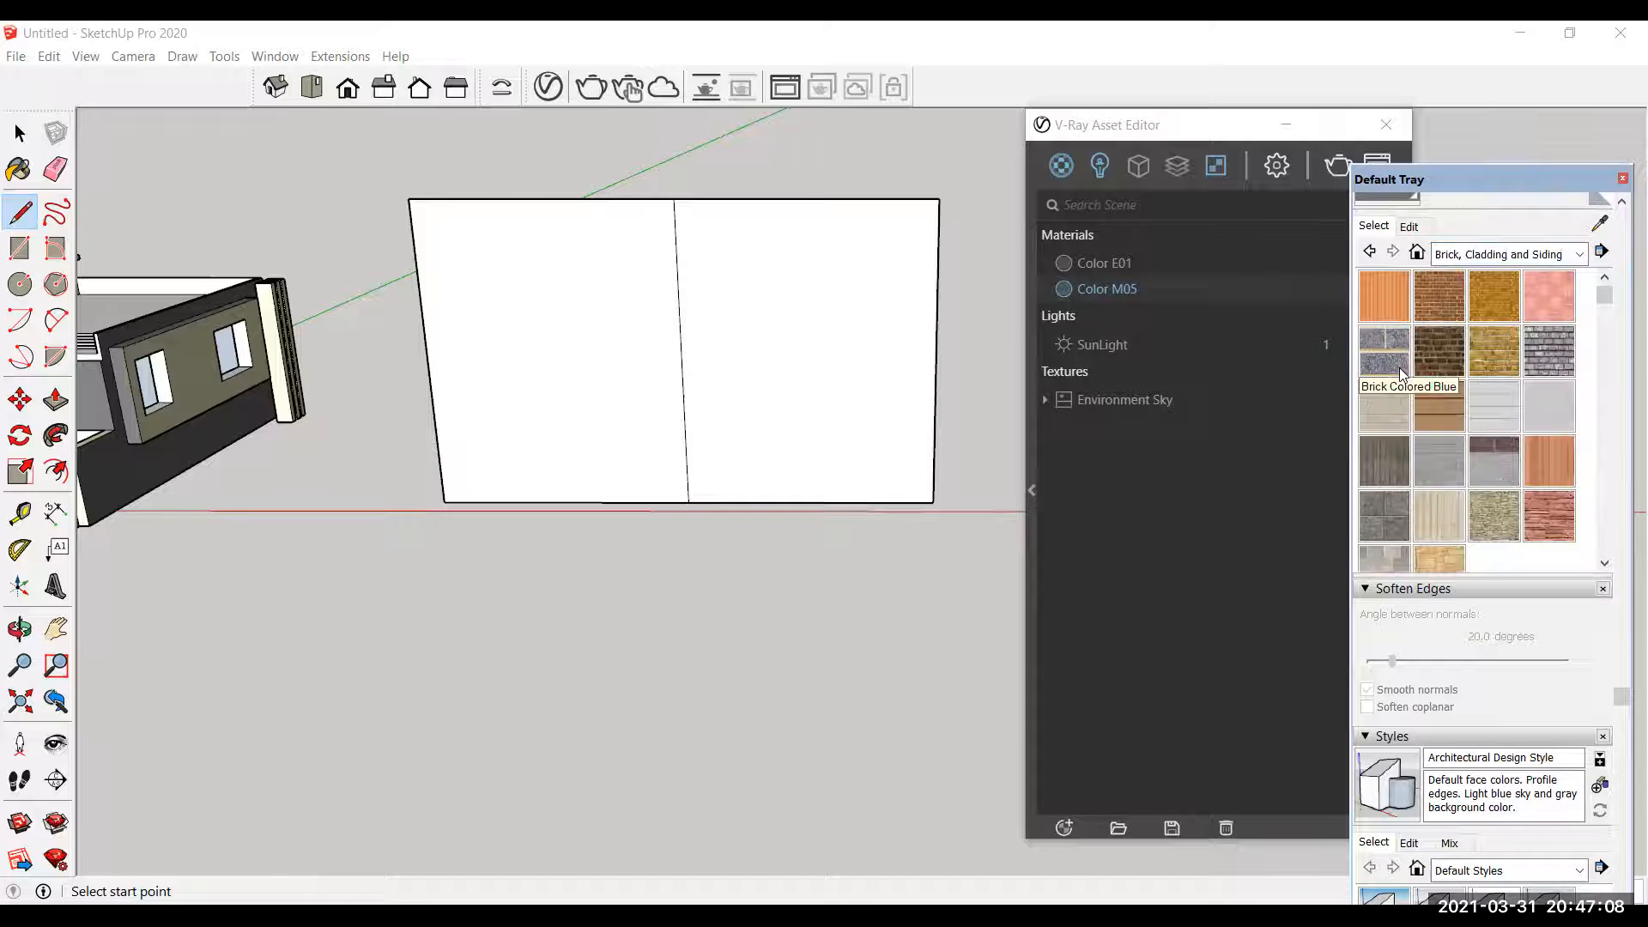
{"action": "scroll", "coordinate": [1487, 530], "scroll_direction": "up", "scroll_amount": 3}
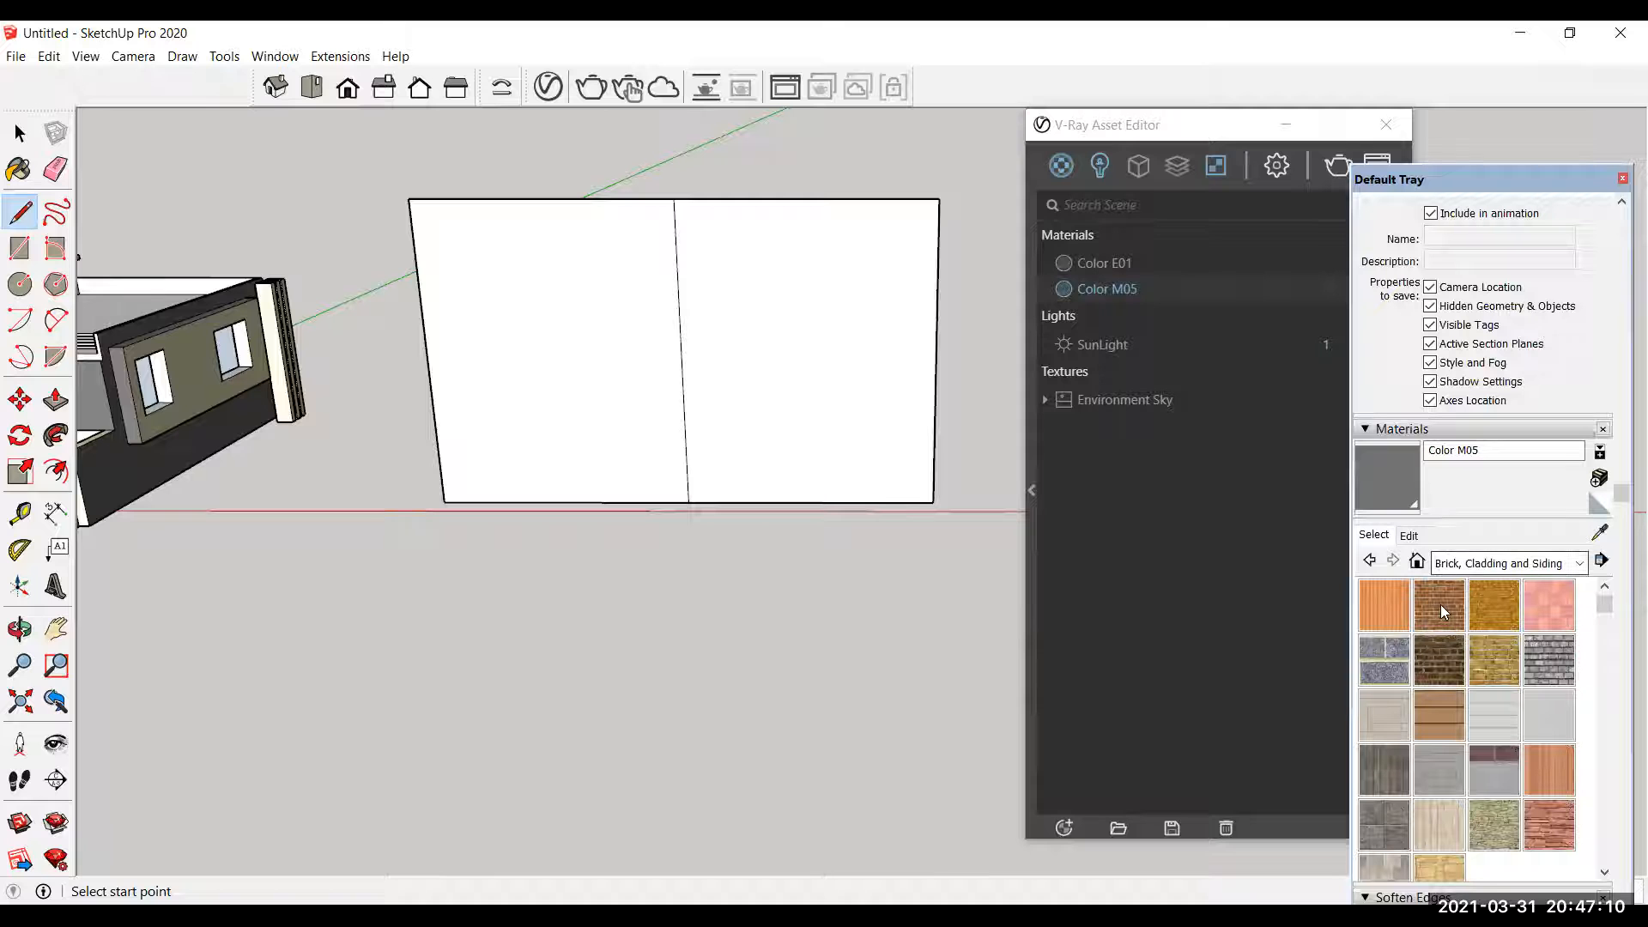
{"action": "left_click", "coordinate": [1440, 606]}
{"action": "left_click", "coordinate": [613, 375]}
{"action": "scroll", "coordinate": [618, 378], "scroll_direction": "up", "scroll_amount": 3}
{"action": "scroll", "coordinate": [532, 431], "scroll_direction": "down", "scroll_amount": 3}
{"action": "scroll", "coordinate": [506, 549], "scroll_direction": "down", "scroll_amount": 3}
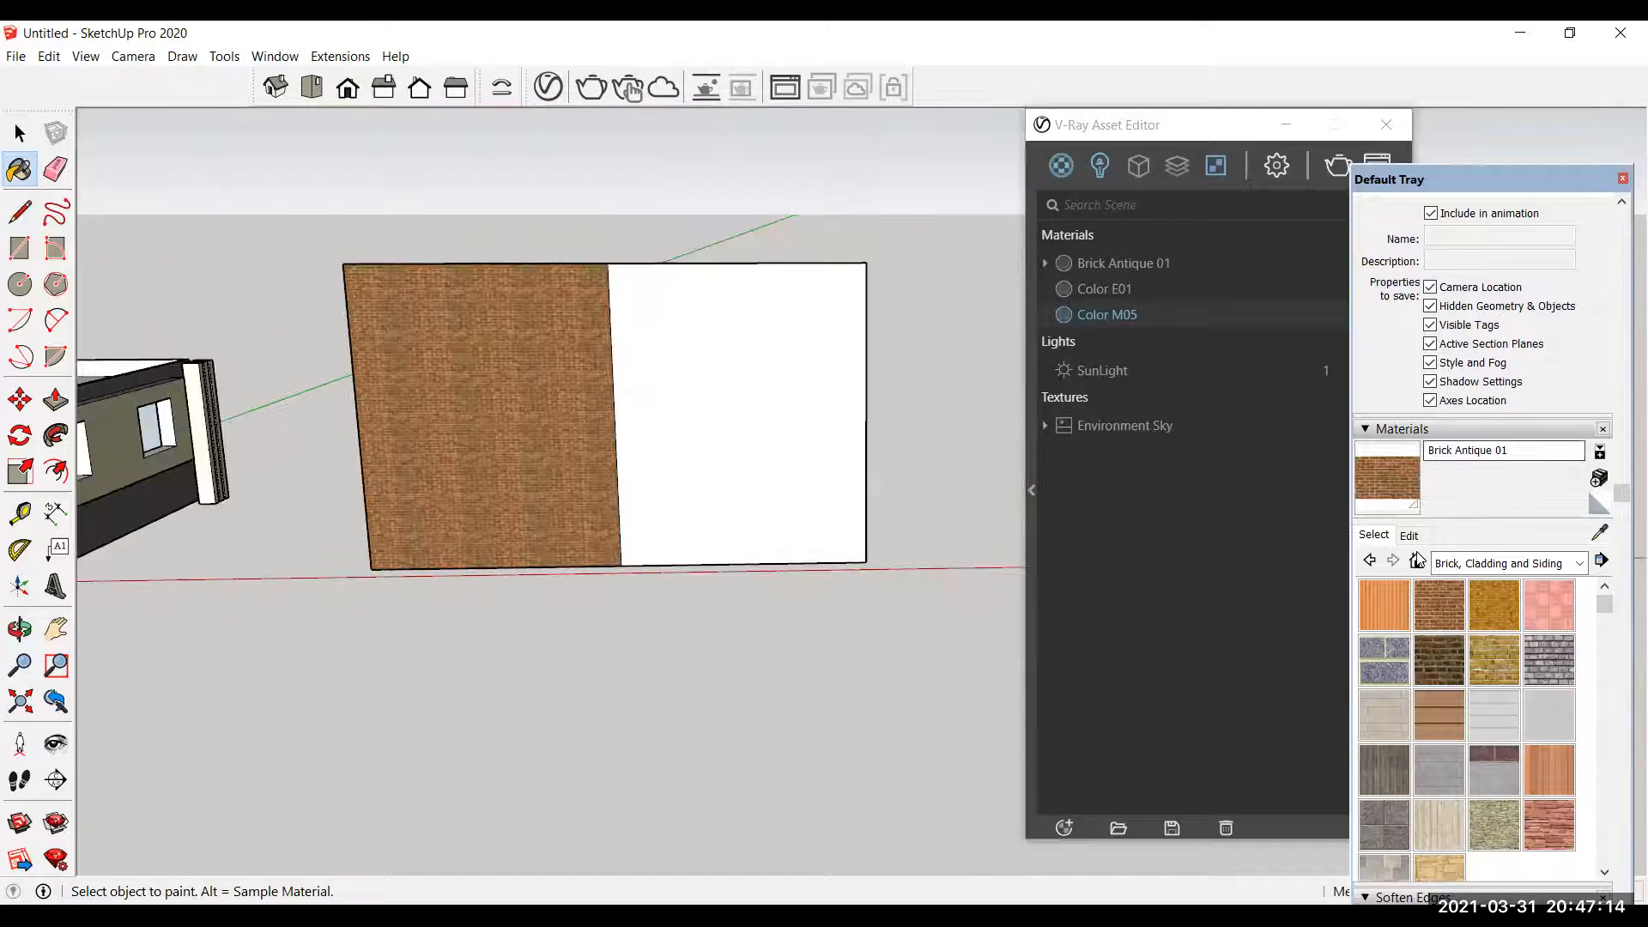
Step: Enlarge the Brick Antique 01 texture by trying a width of 8' and settling on 15'
{"action": "left_click", "coordinate": [1410, 535]}
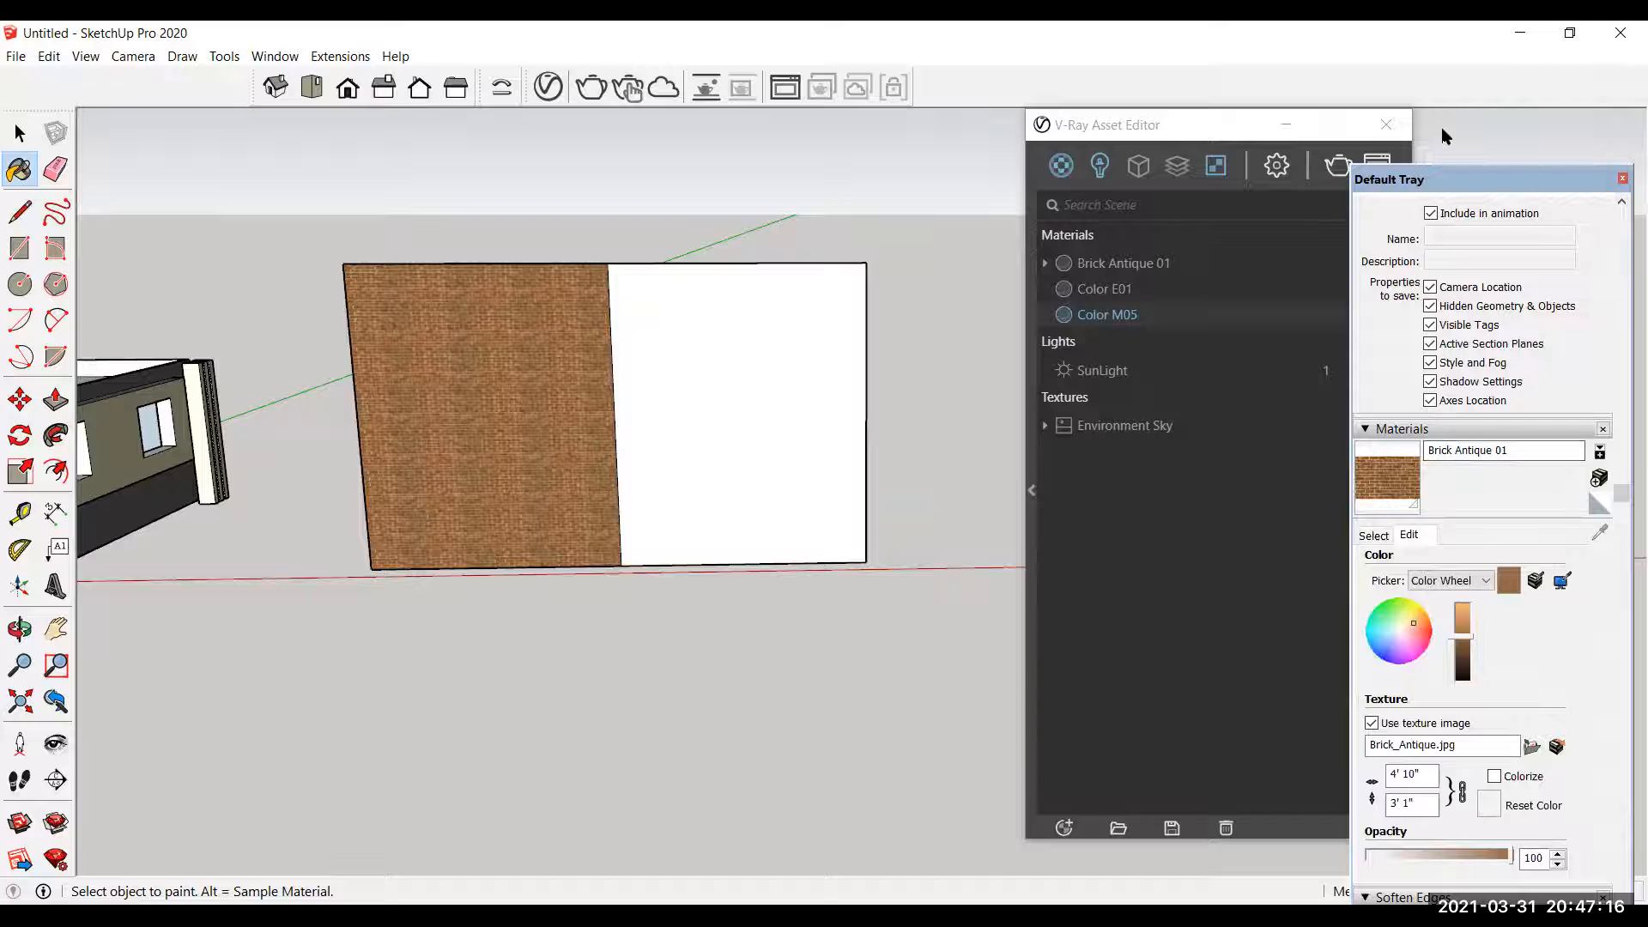
{"action": "type", "text": "8'"}
{"action": "key", "text": "Return"}
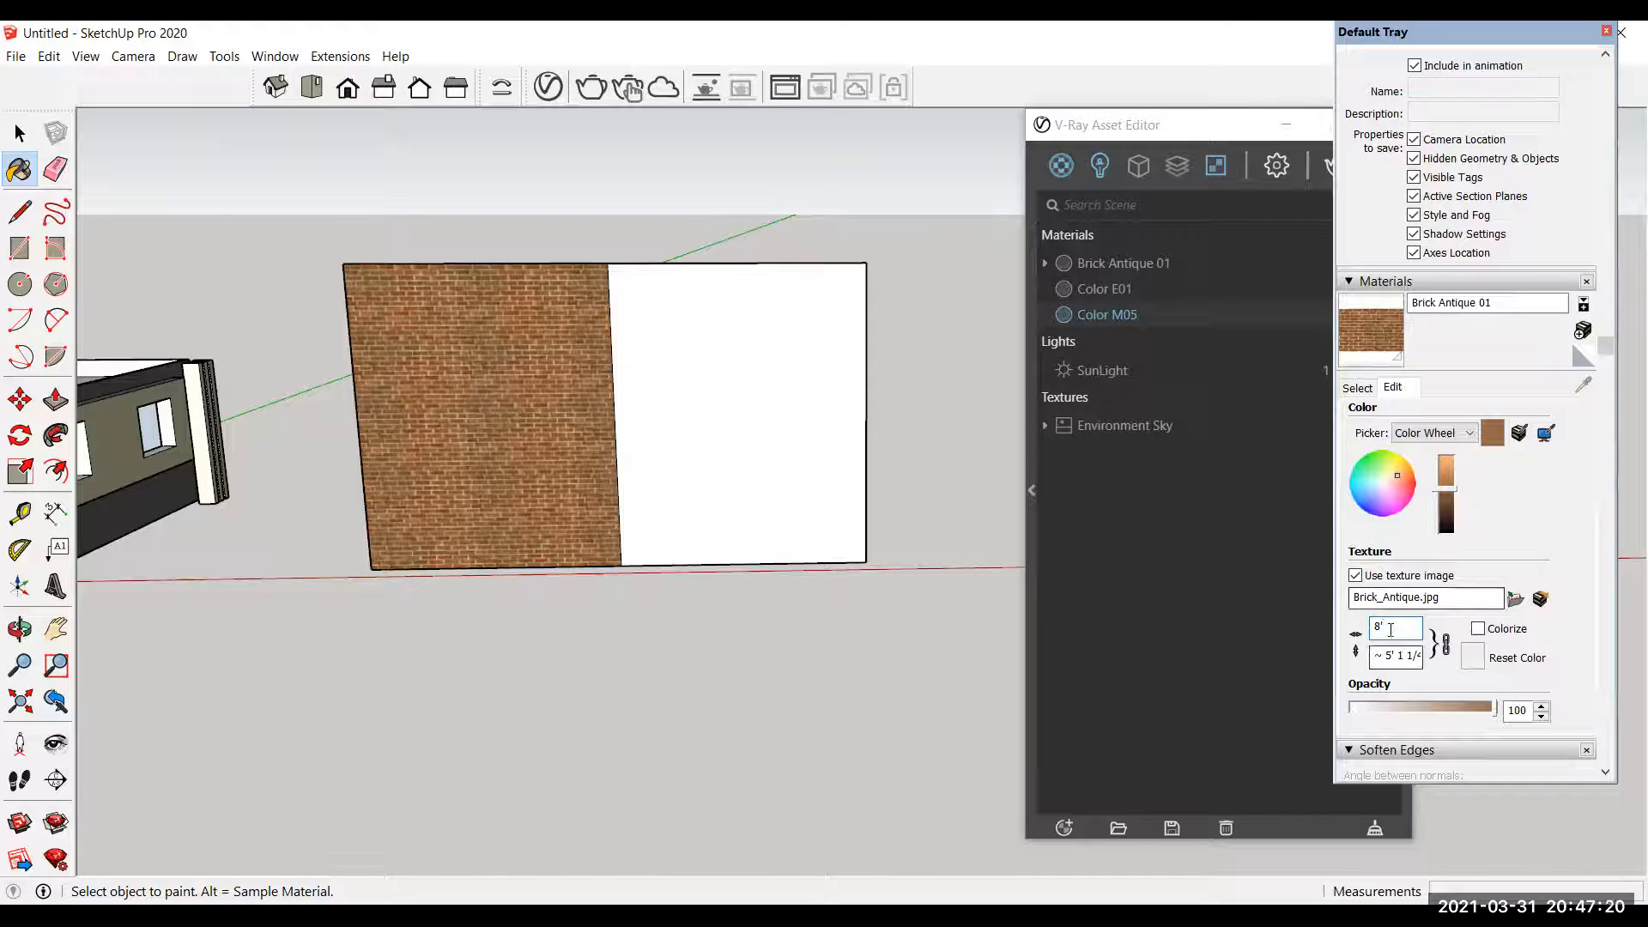
{"action": "type", "text": "15'"}
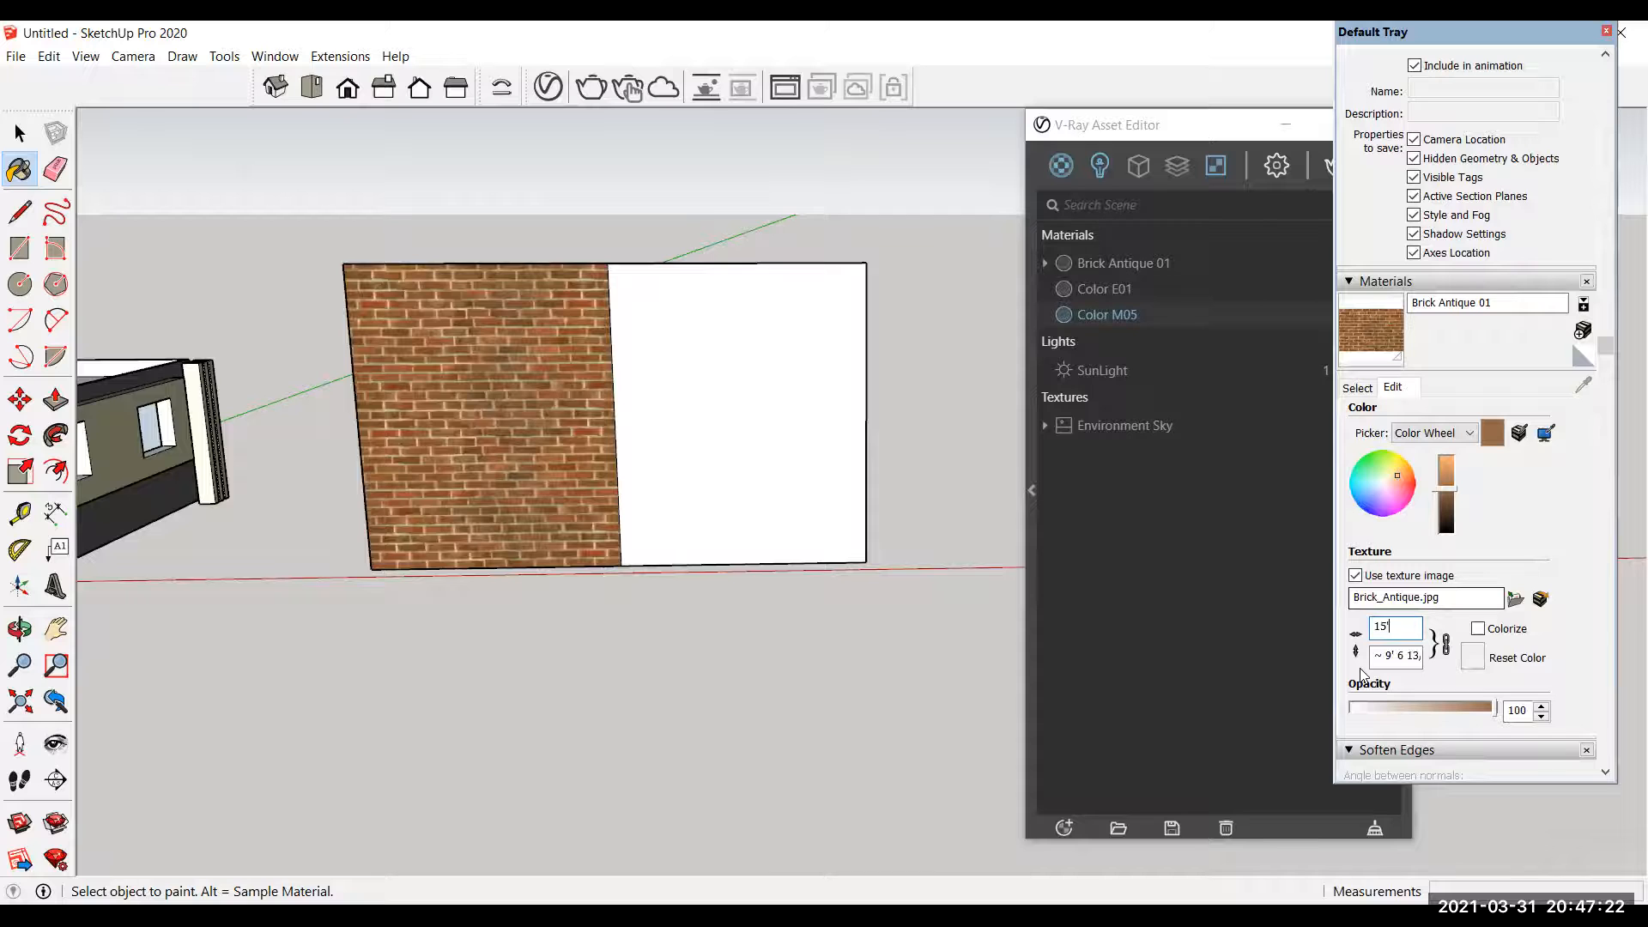
{"action": "scroll", "coordinate": [592, 395], "scroll_direction": "up", "scroll_amount": 4}
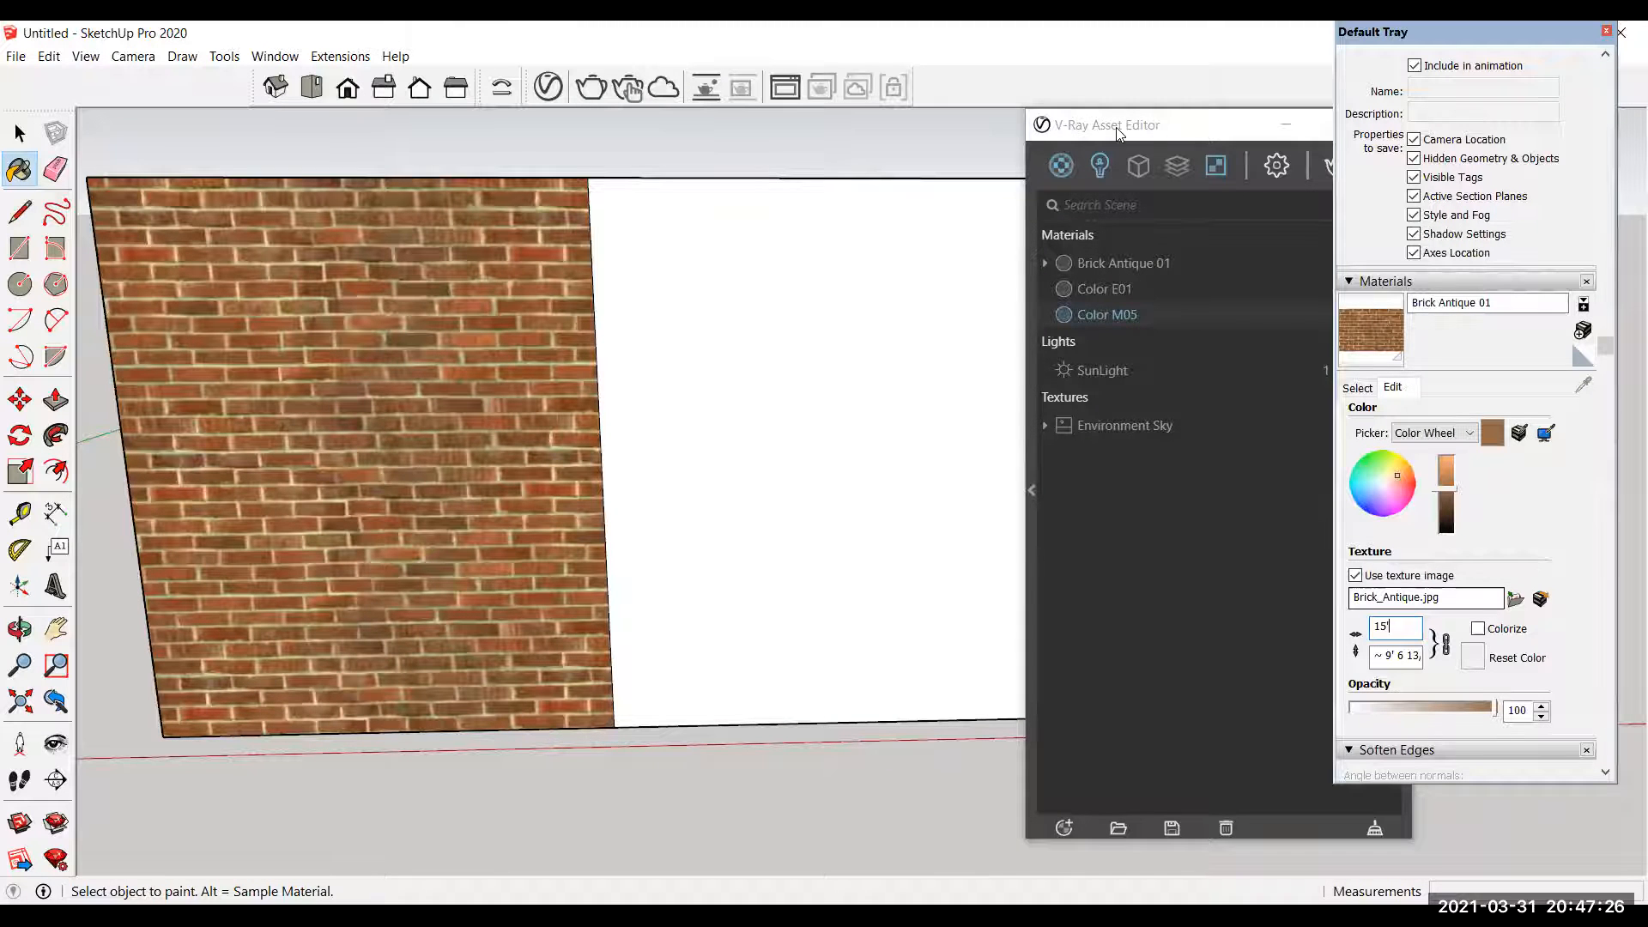
Step: Apply the Bricks A01 1m material from the V-Ray library's Bricks category to the blank half of the wall face
{"action": "left_click", "coordinate": [1272, 523]}
{"action": "left_click_drag", "start_coordinate": [915, 163], "coordinate": [1099, 163]}
{"action": "left_click", "coordinate": [1035, 213]}
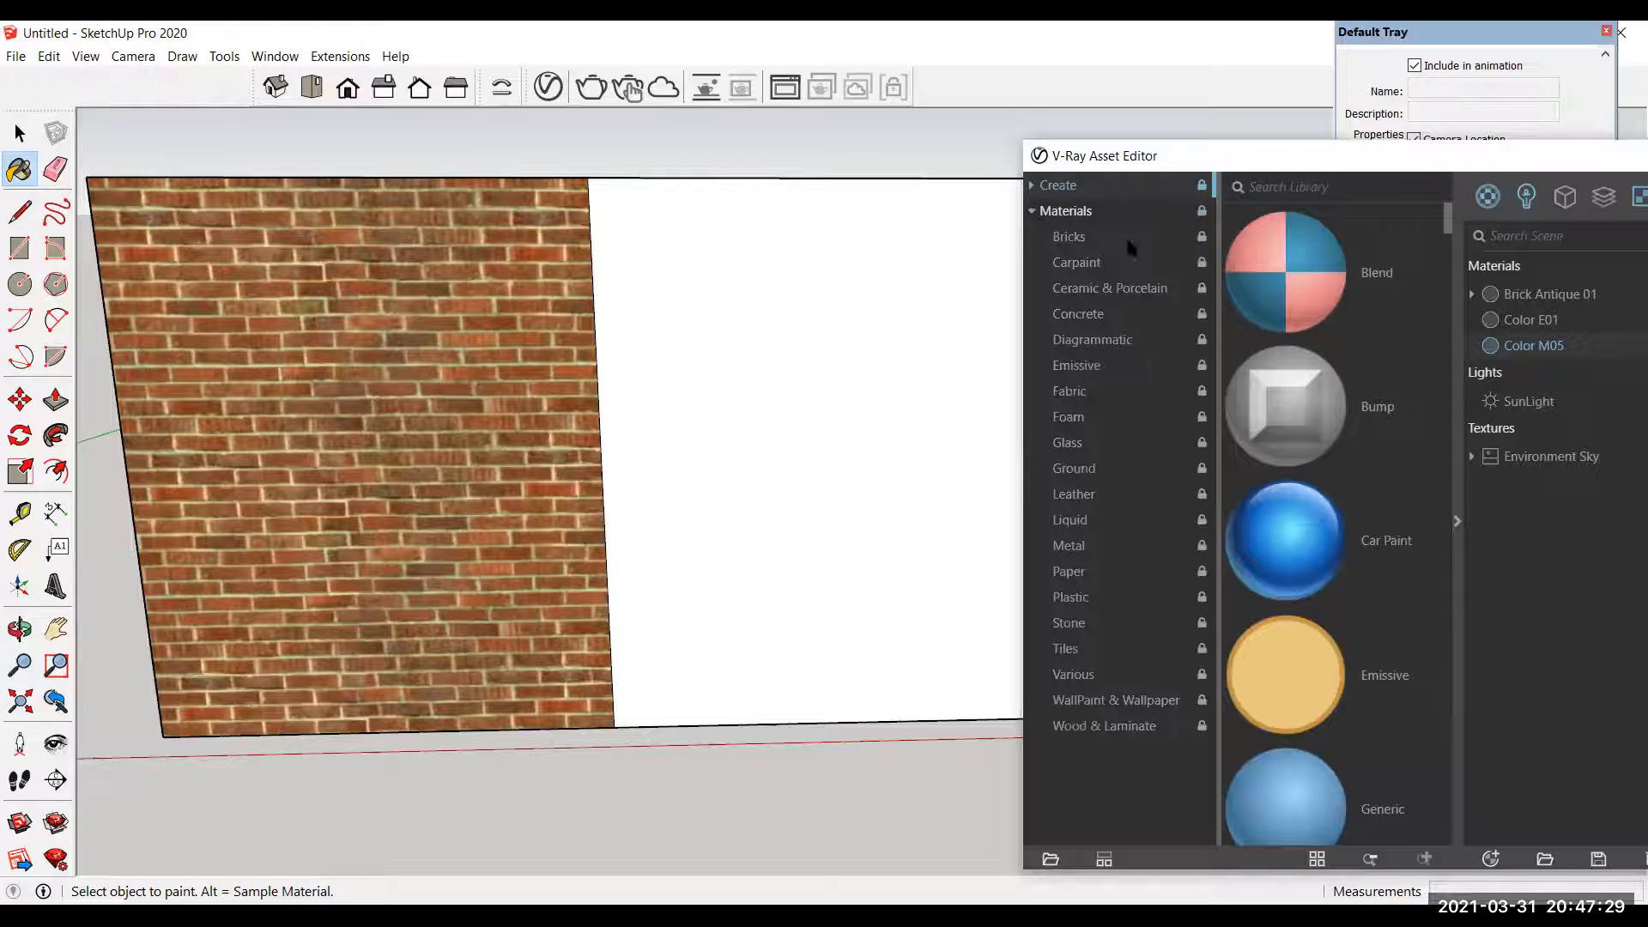
{"action": "left_click", "coordinate": [1073, 240]}
{"action": "left_click", "coordinate": [1297, 248]}
{"action": "left_click", "coordinate": [21, 133]}
{"action": "right_click", "coordinate": [682, 351]}
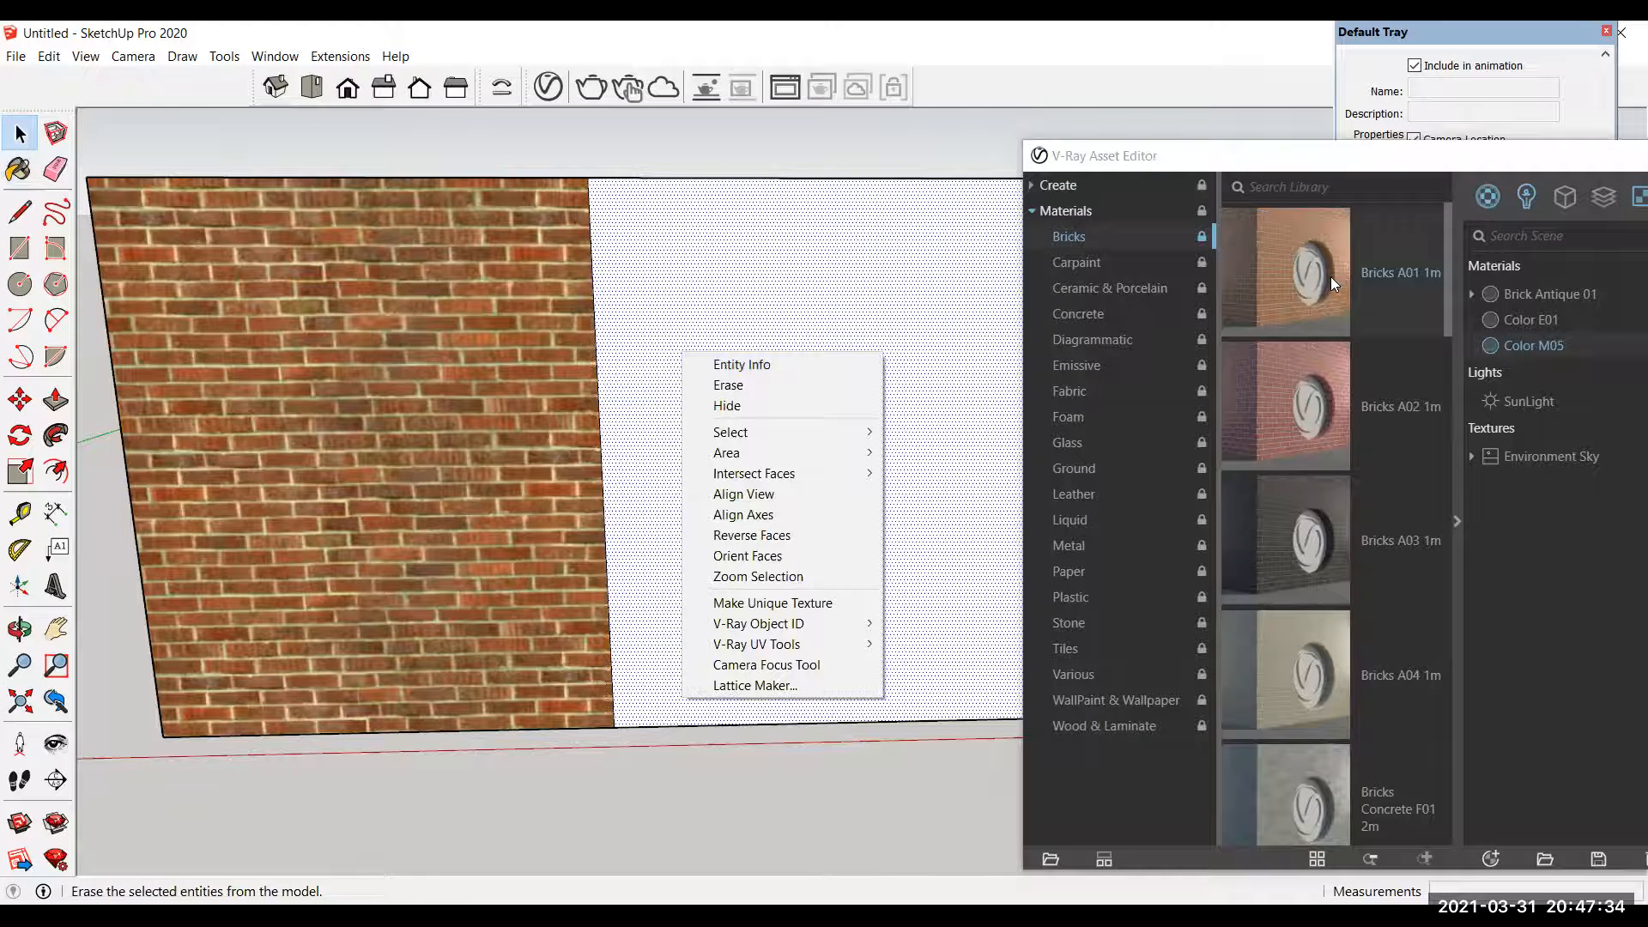
{"action": "right_click", "coordinate": [1331, 276]}
{"action": "left_click", "coordinate": [1361, 323]}
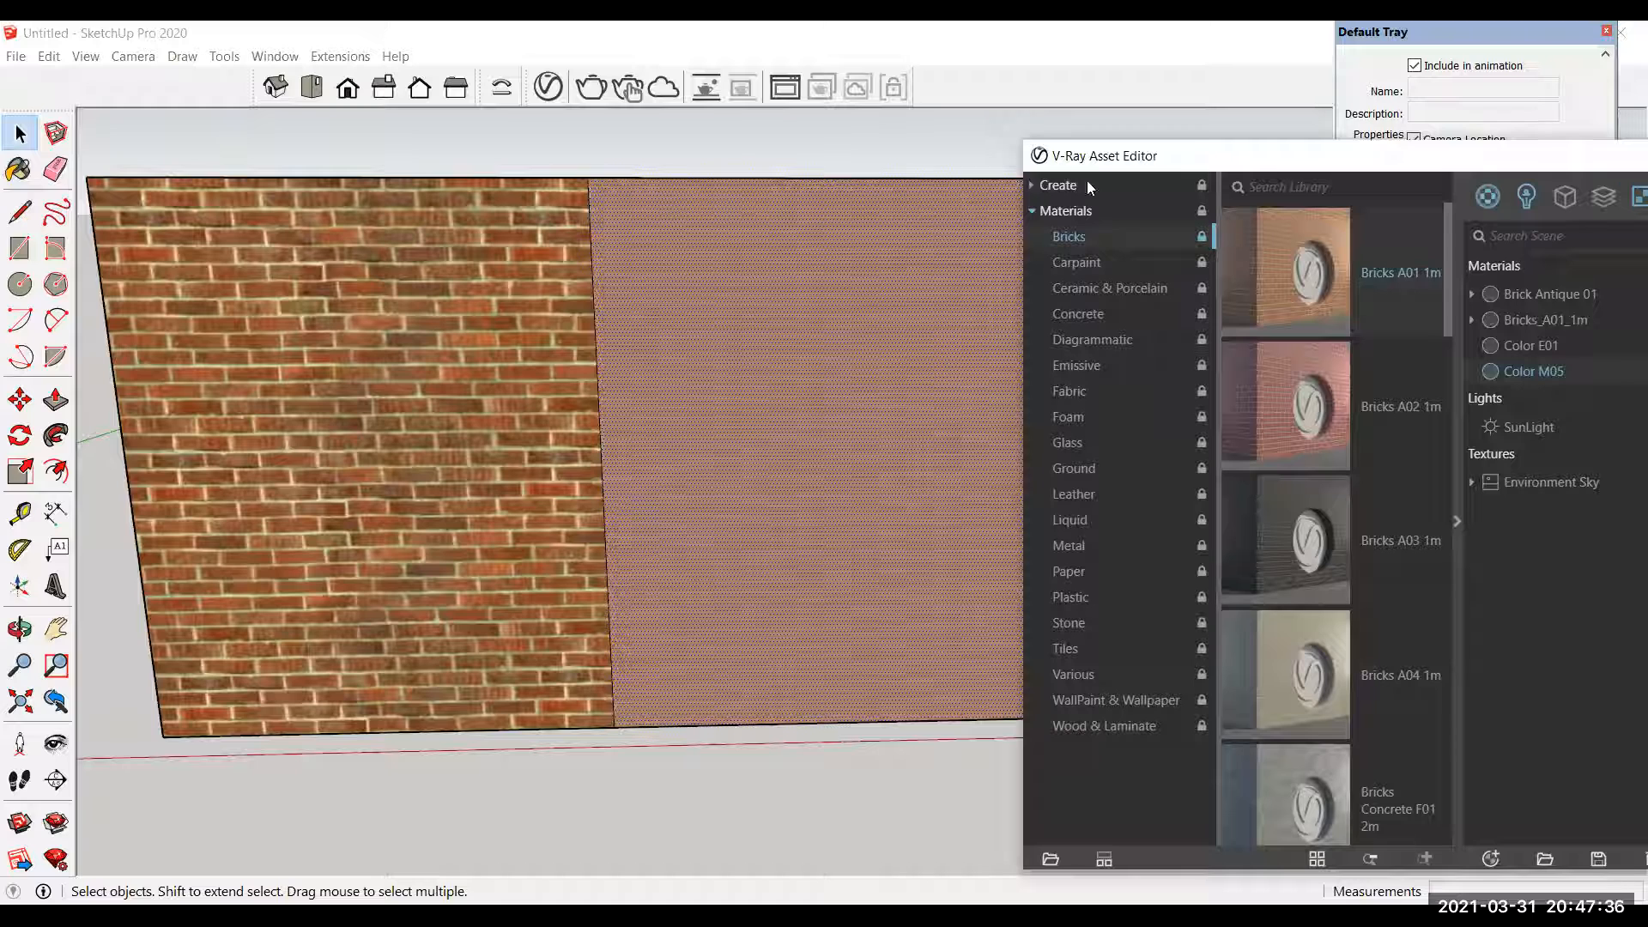
Step: Minimize the V-Ray Asset Editor and set the Bricks_A01_1m texture size to 8' by 8'
{"action": "left_click_drag", "start_coordinate": [1093, 155], "coordinate": [309, 227]}
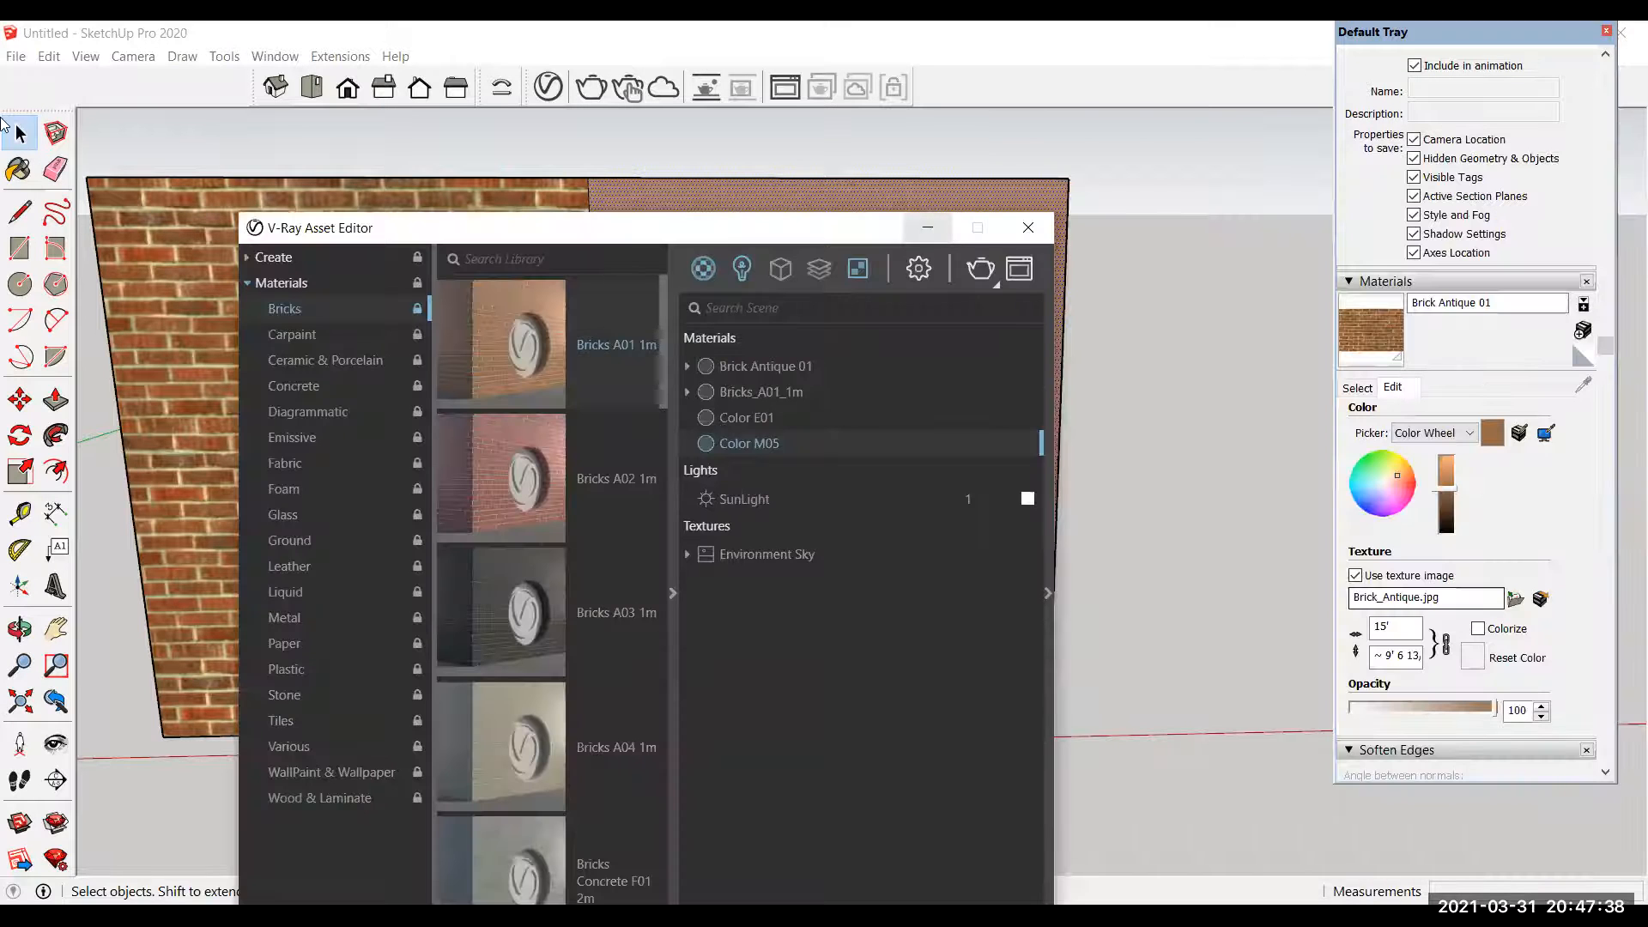
{"action": "left_click", "coordinate": [927, 227]}
{"action": "left_click", "coordinate": [19, 169]}
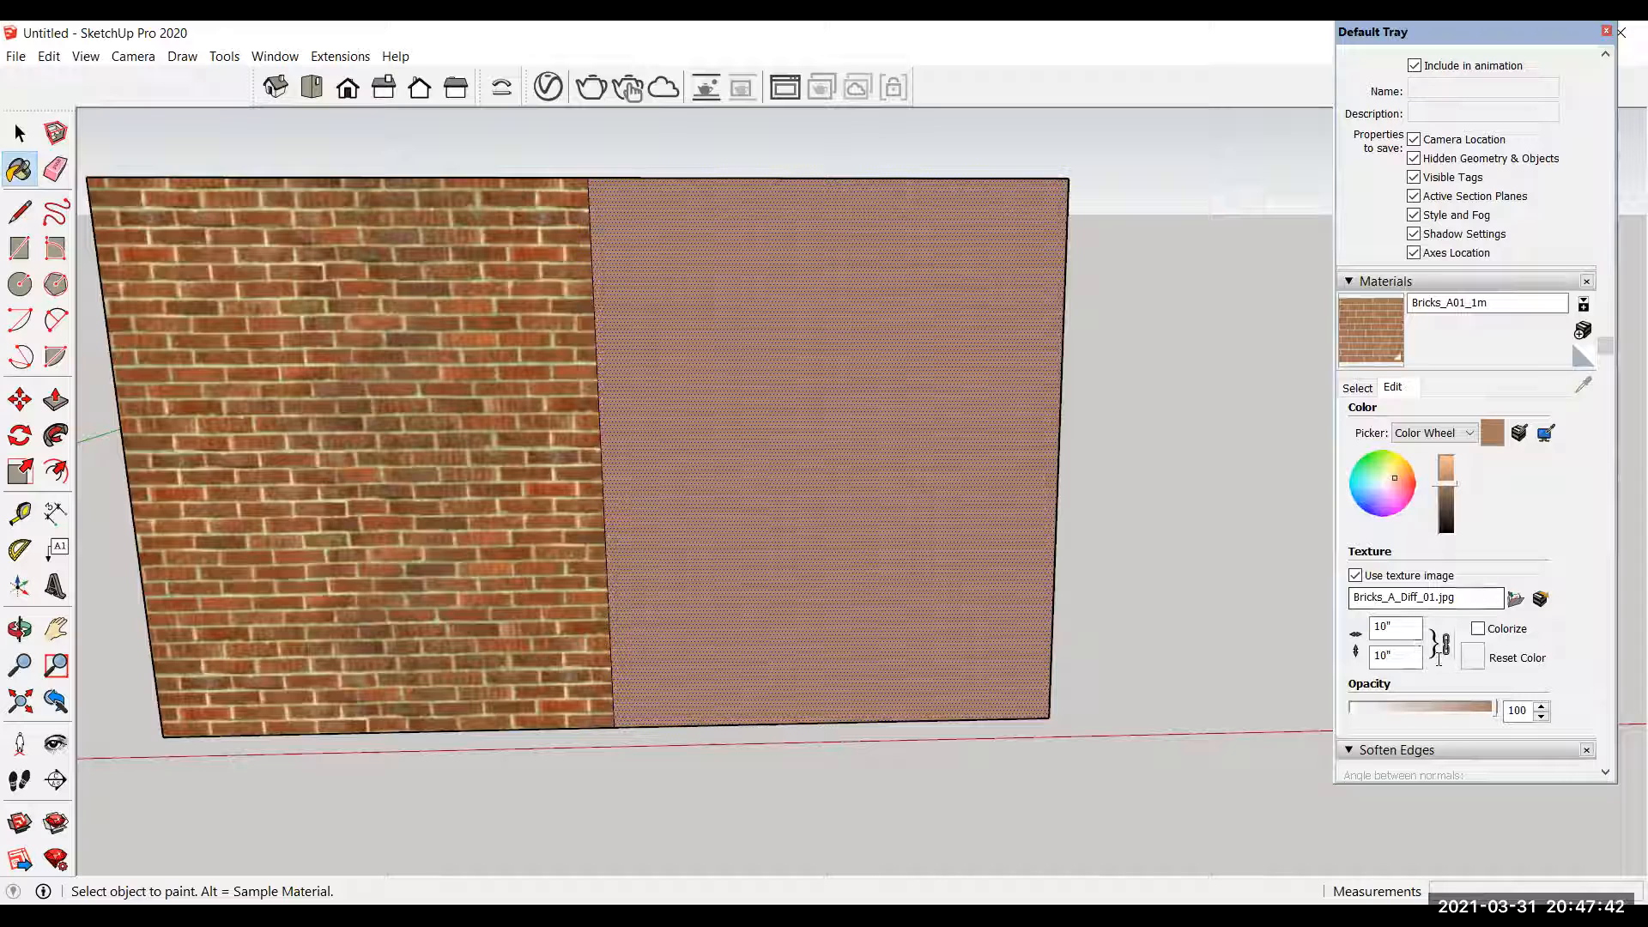
{"action": "type", "text": "5'"}
{"action": "left_click_drag", "start_coordinate": [1411, 630], "coordinate": [1313, 621]}
{"action": "type", "text": "8'"}
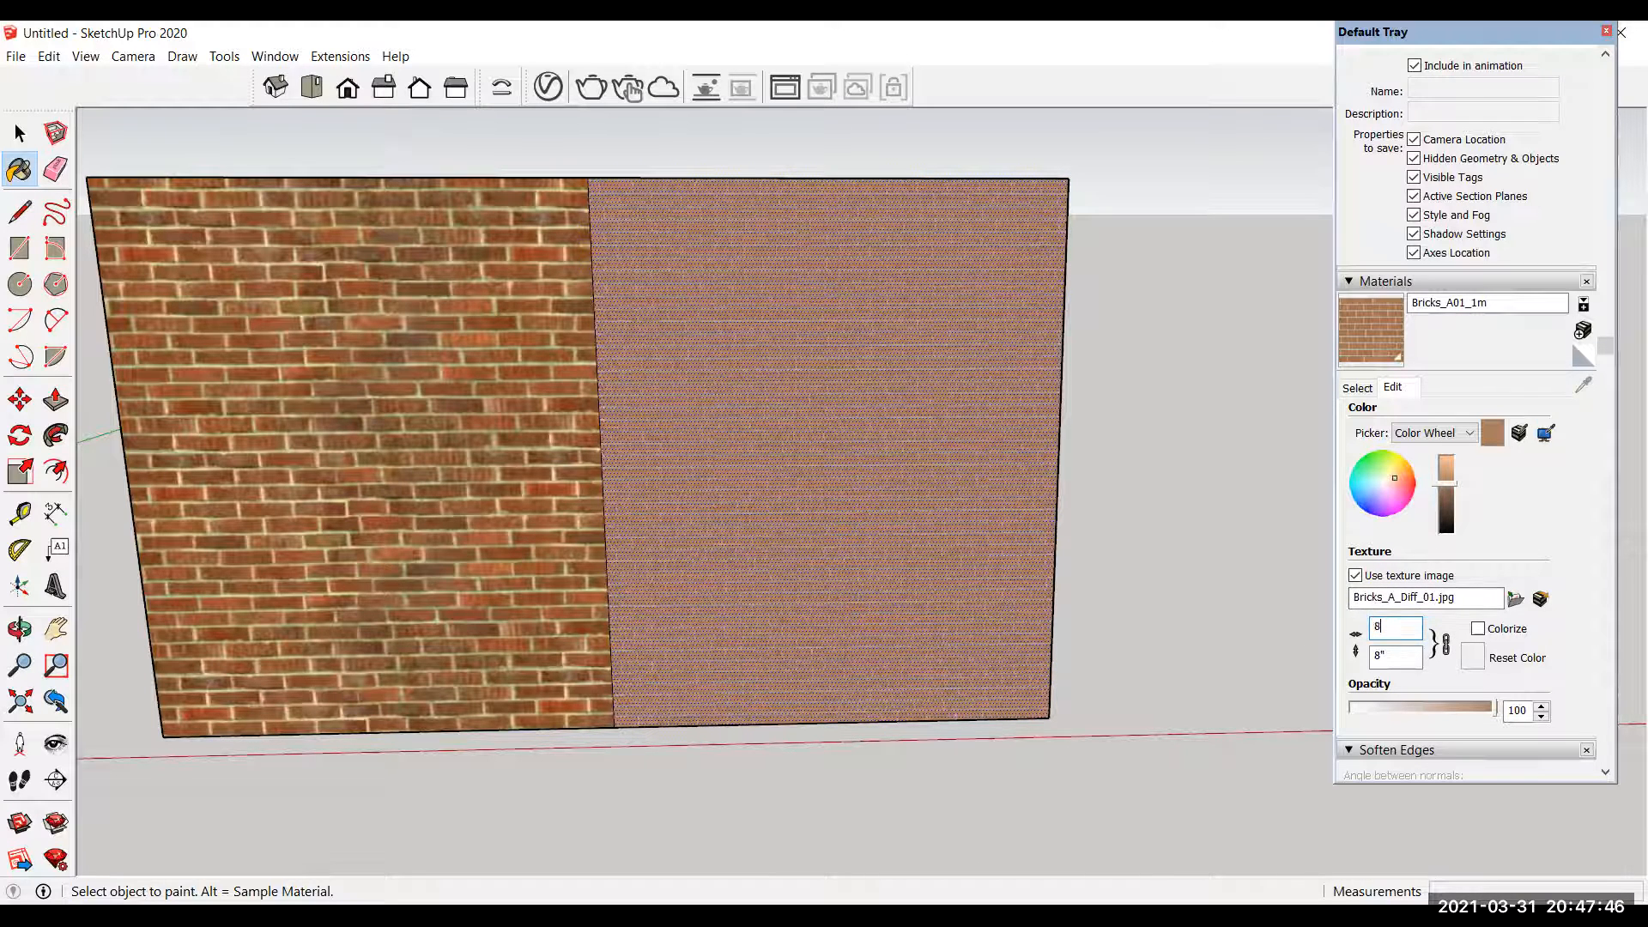
{"action": "scroll", "coordinate": [624, 343], "scroll_direction": "up", "scroll_amount": 2}
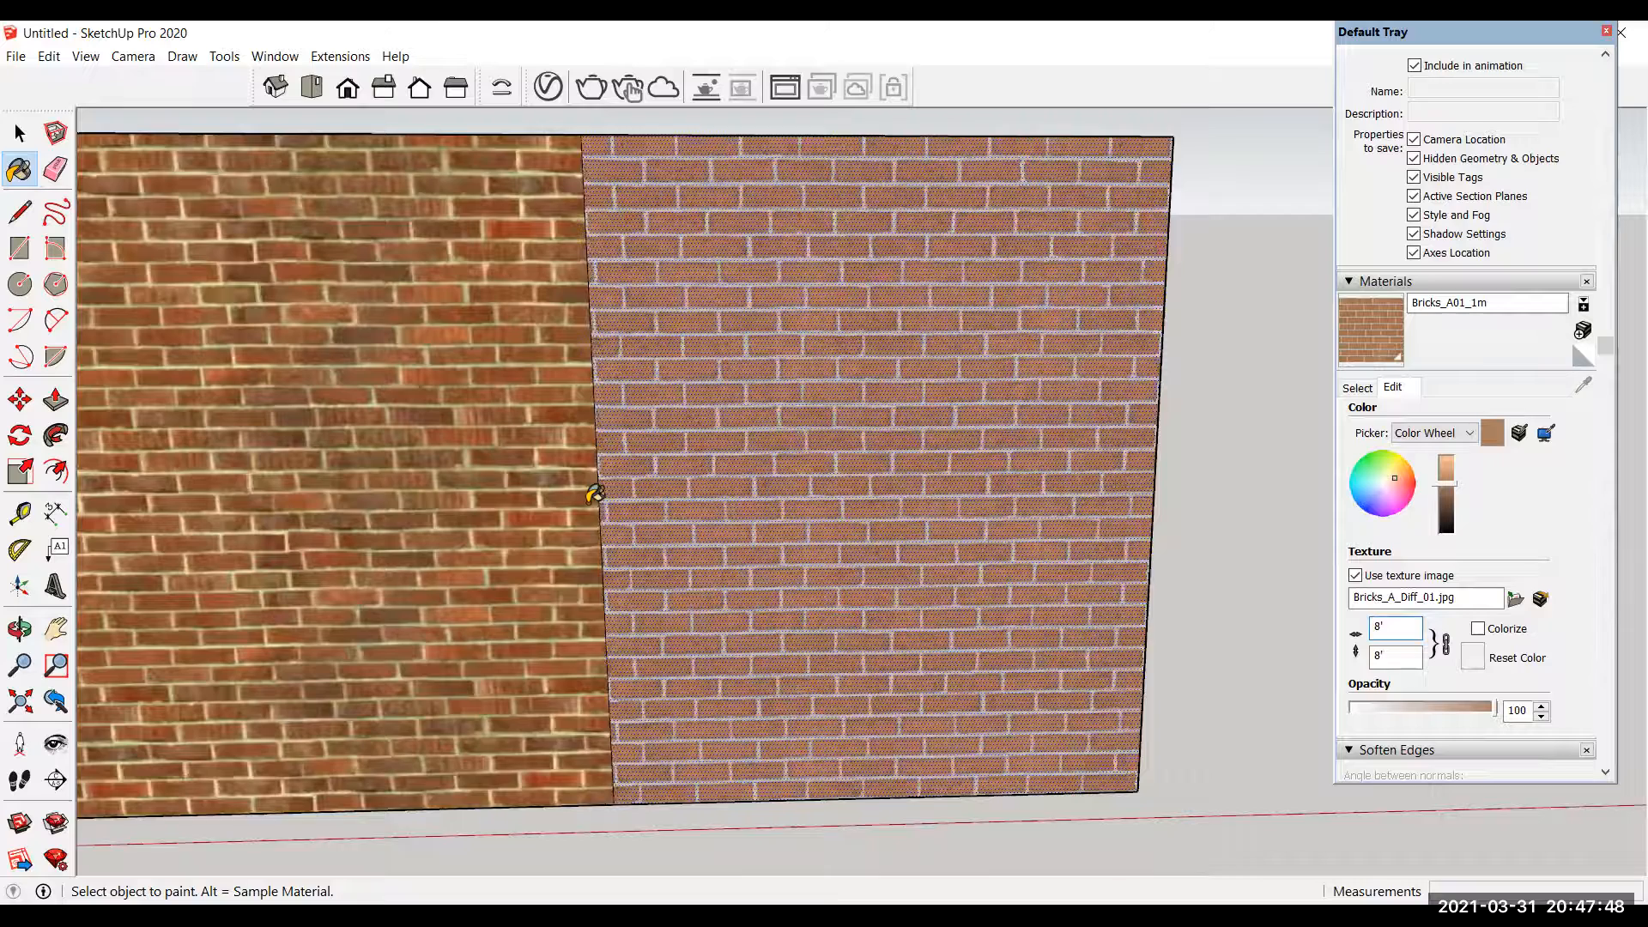
{"action": "scroll", "coordinate": [592, 491], "scroll_direction": "down", "scroll_amount": 1}
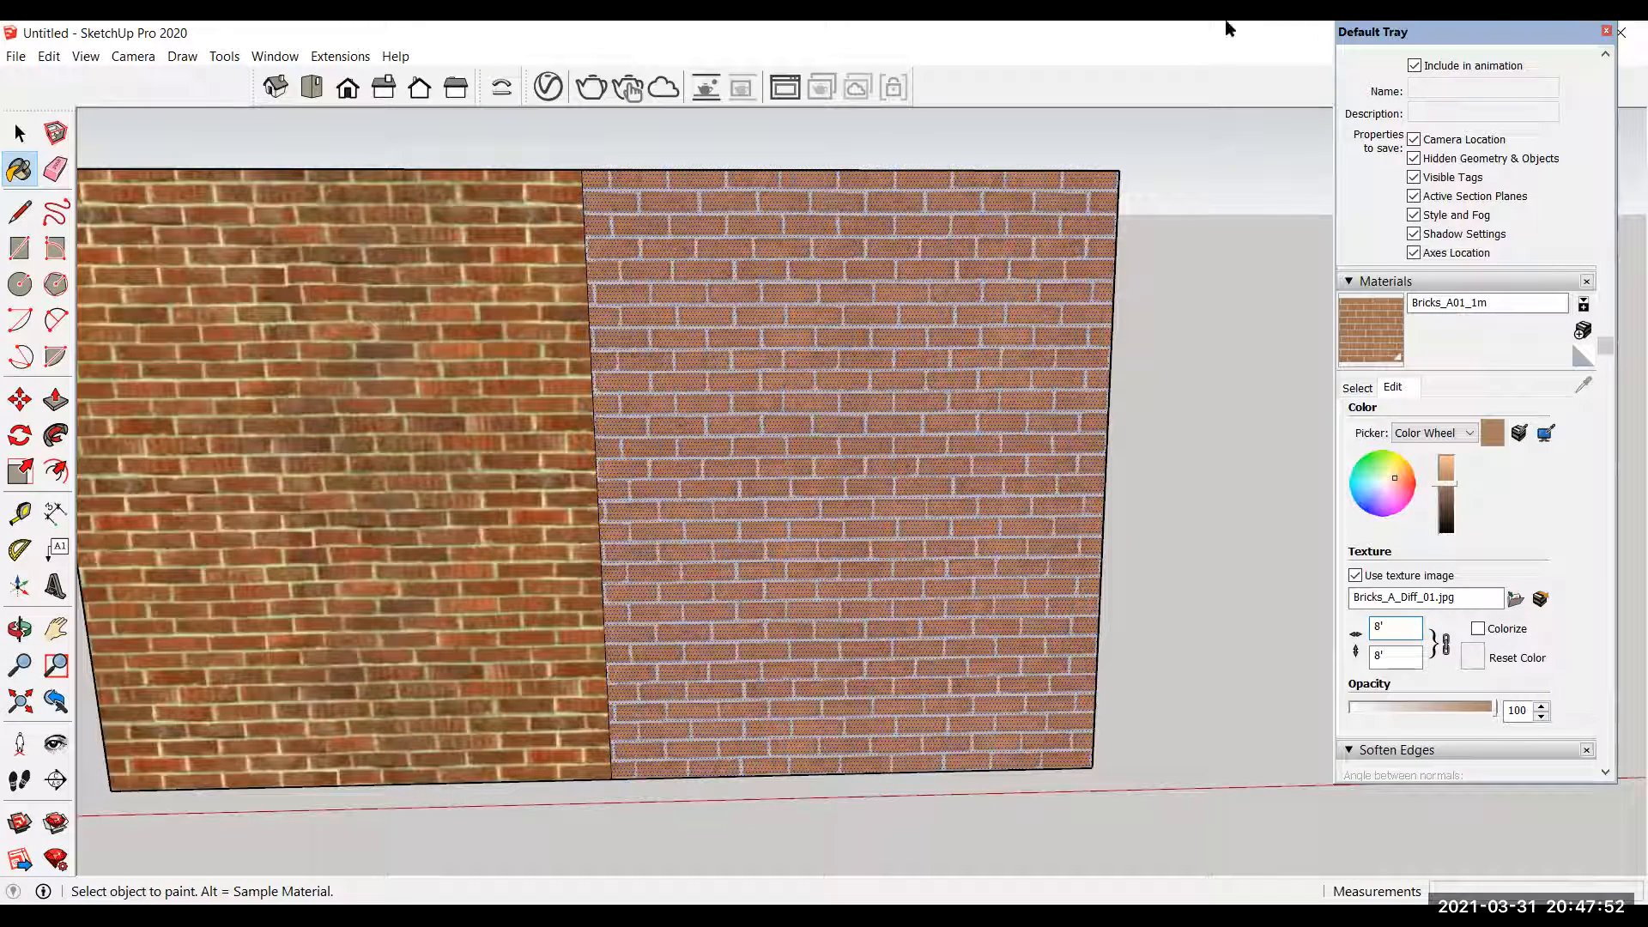
Step: Compare the sharpness and detail of the SketchUp and V-Ray brick textures up close along their shared edge
{"action": "left_click", "coordinate": [19, 130]}
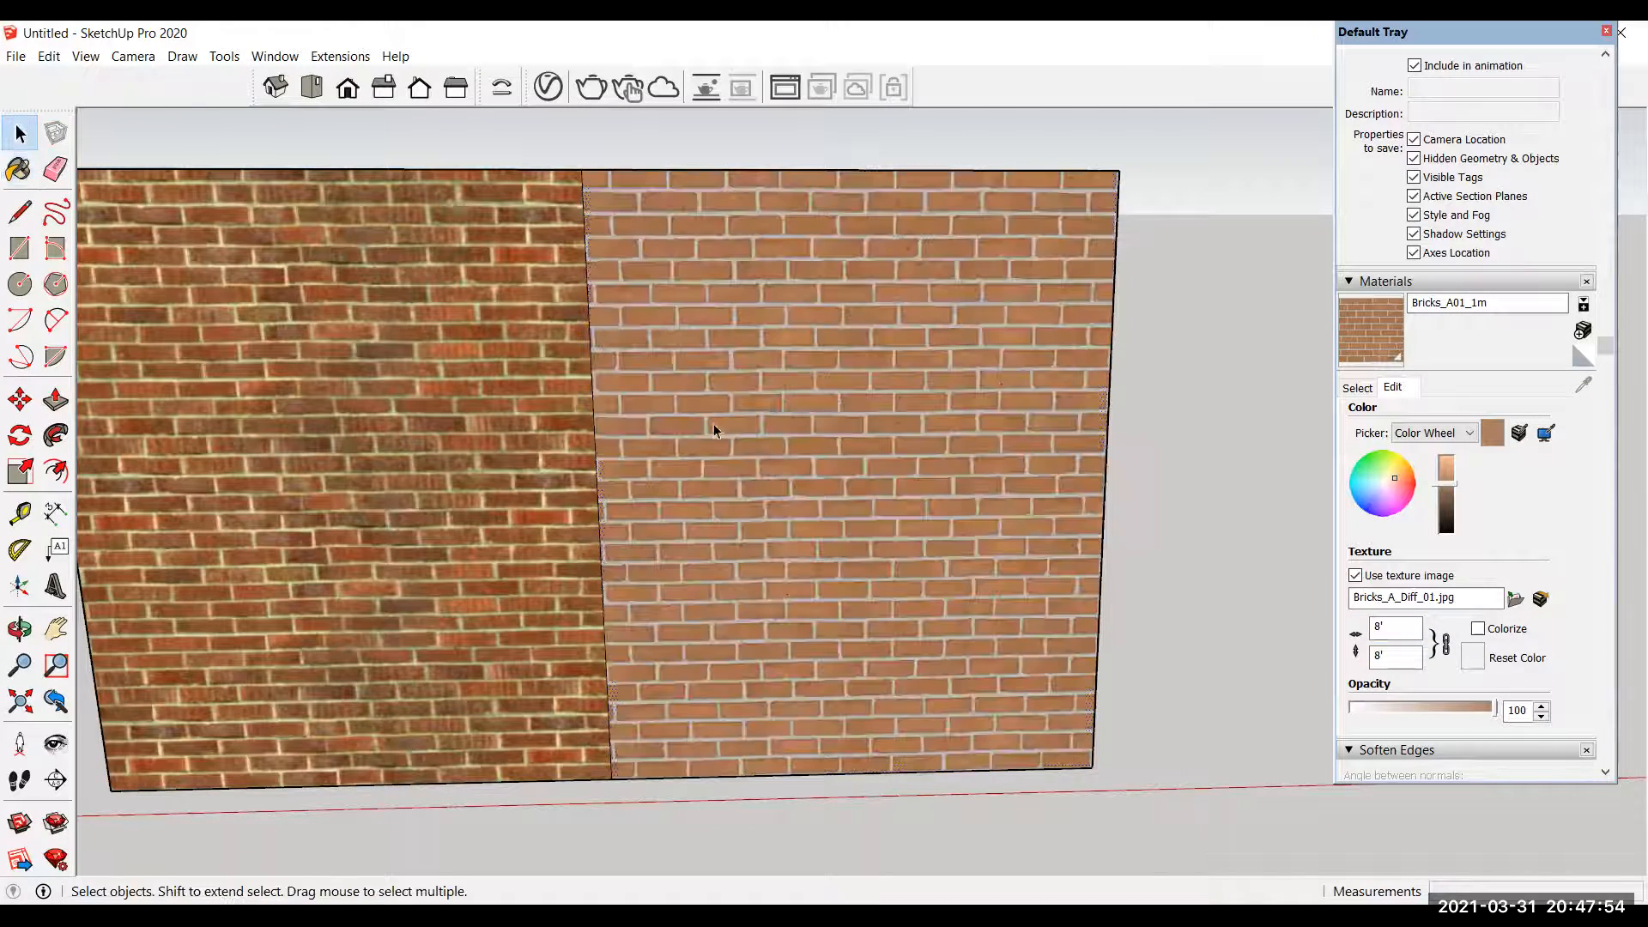
{"action": "scroll", "coordinate": [541, 403], "scroll_direction": "up", "scroll_amount": 2}
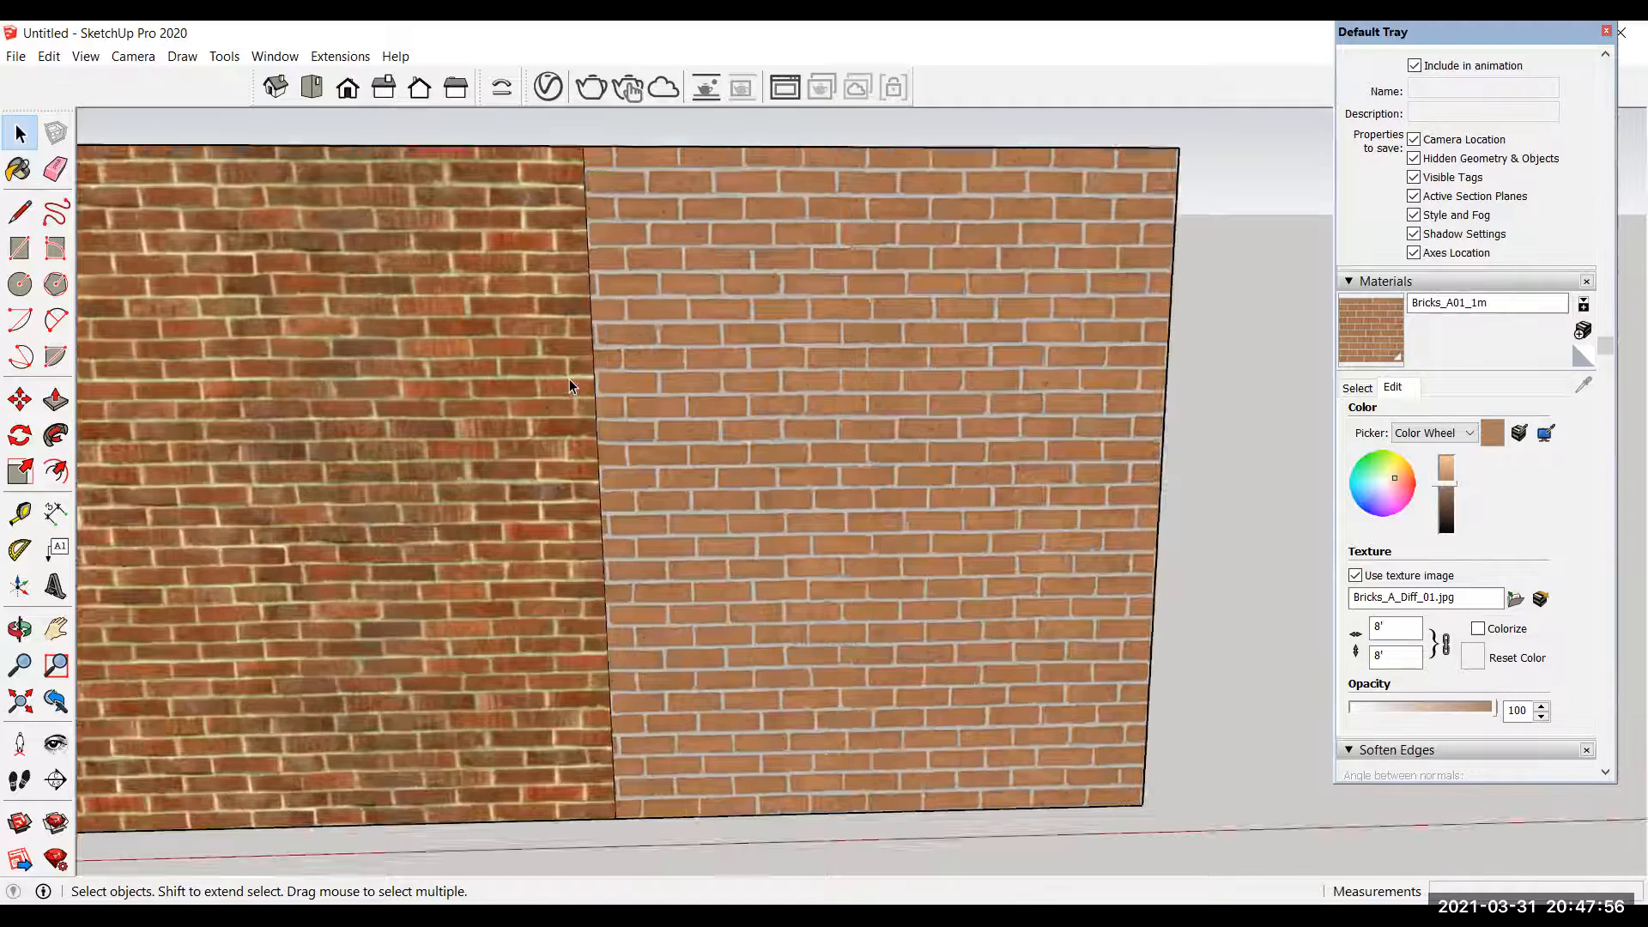
{"action": "scroll", "coordinate": [601, 433], "scroll_direction": "up", "scroll_amount": 2}
{"action": "scroll", "coordinate": [546, 464], "scroll_direction": "up", "scroll_amount": 1}
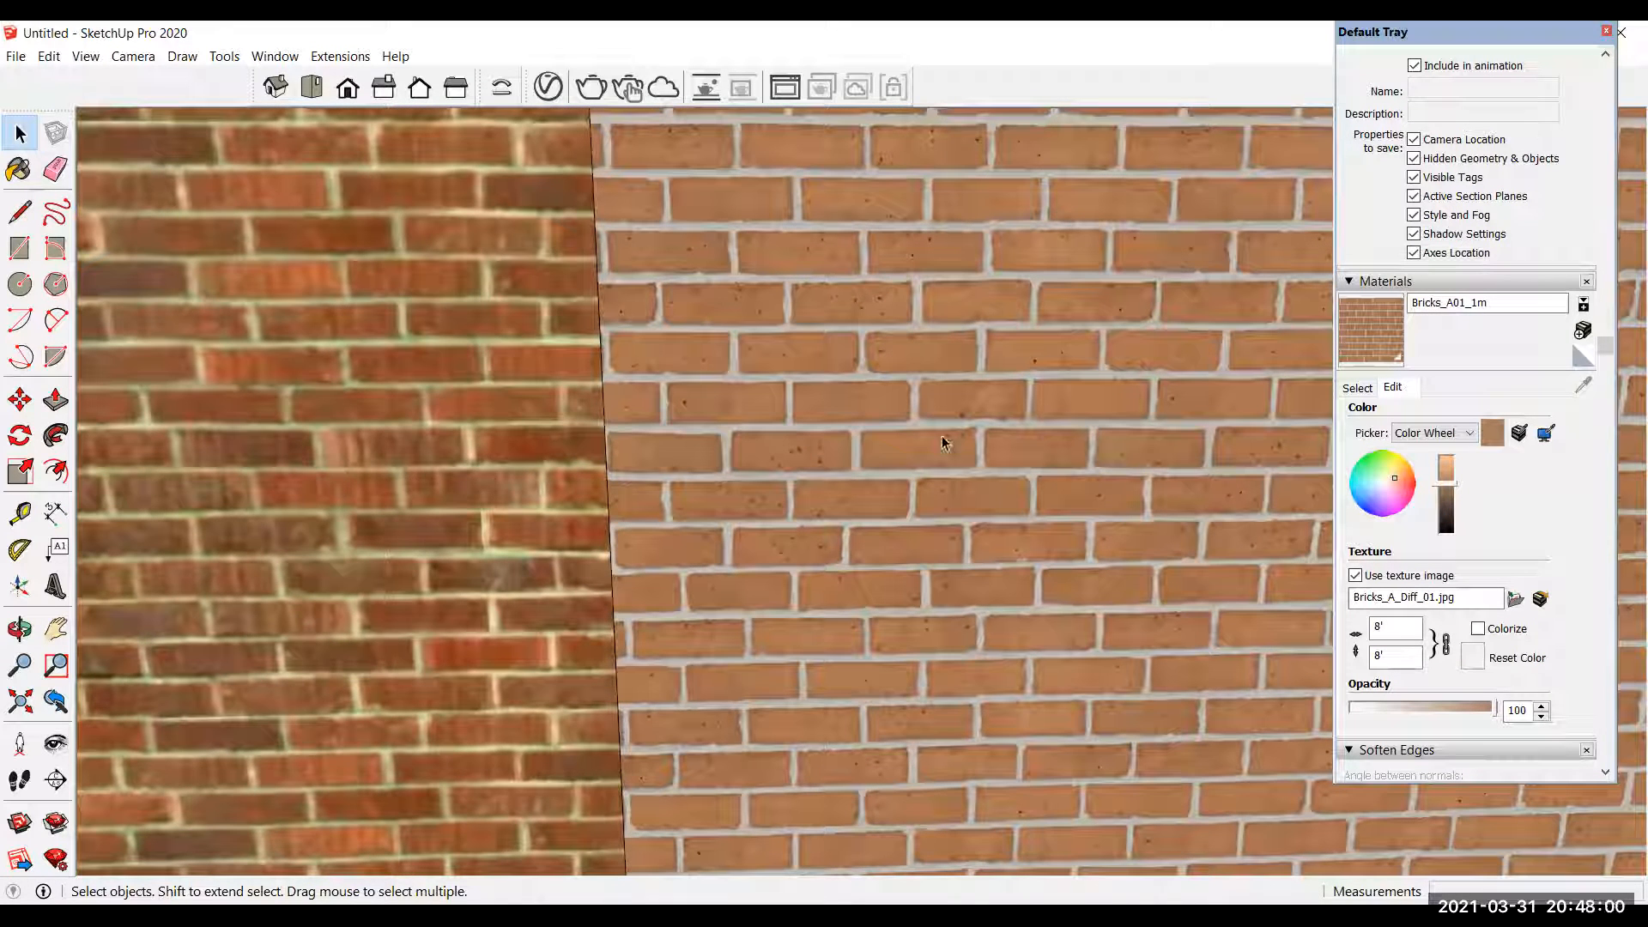
{"action": "scroll", "coordinate": [598, 521], "scroll_direction": "up", "scroll_amount": 1}
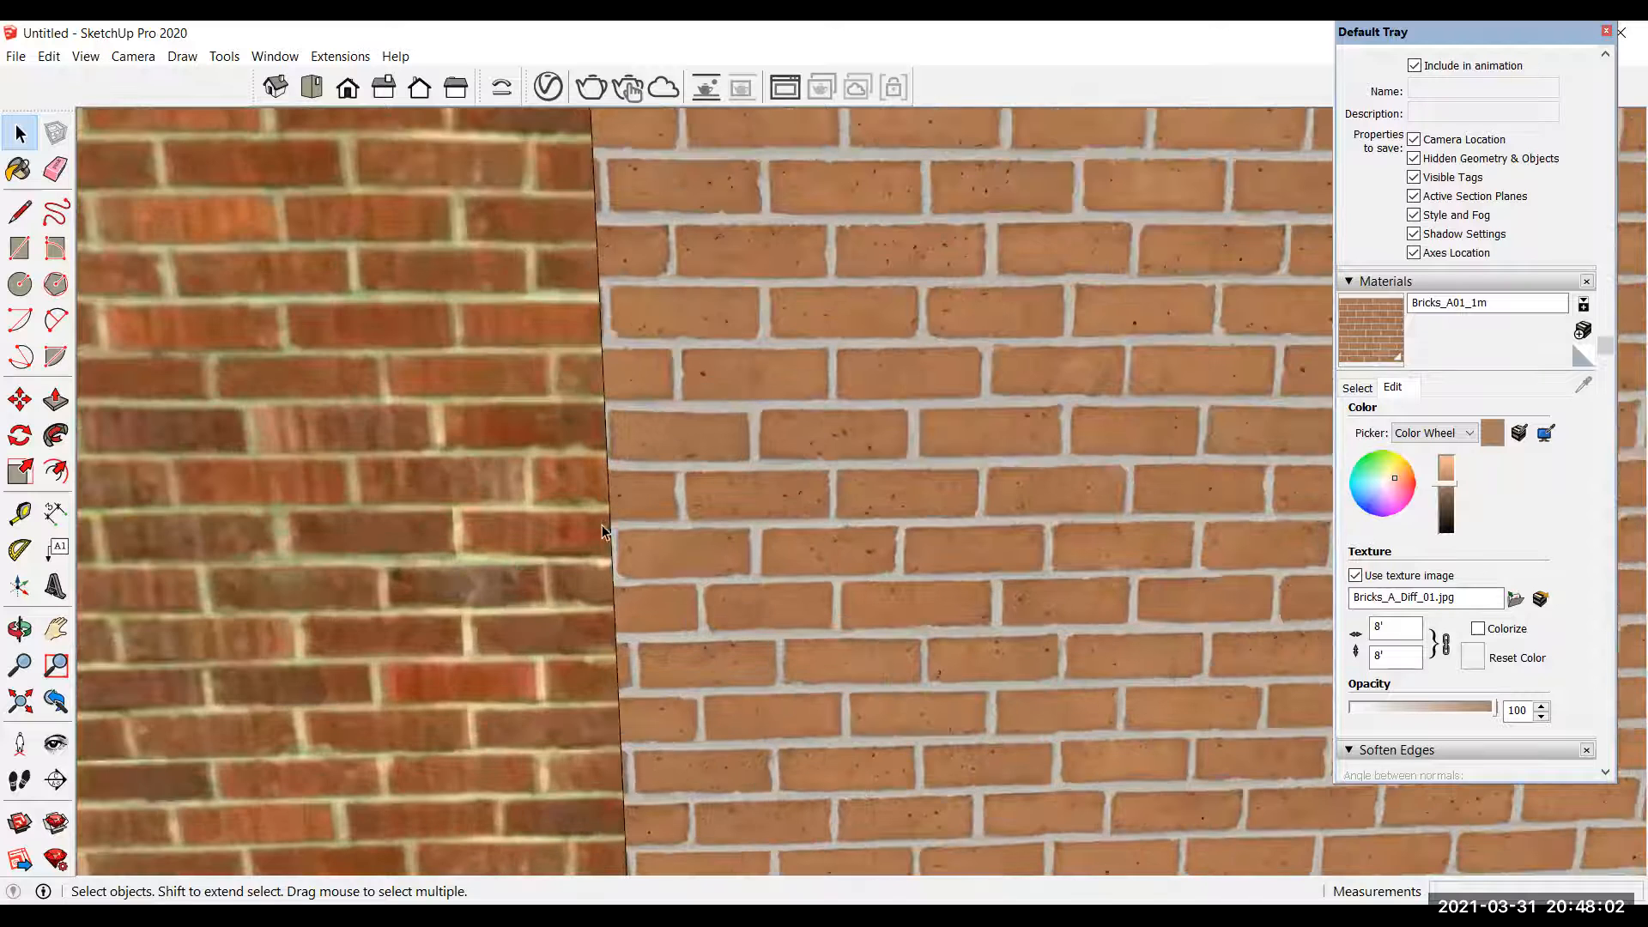
{"action": "scroll", "coordinate": [554, 512], "scroll_direction": "up", "scroll_amount": 2}
{"action": "scroll", "coordinate": [552, 455], "scroll_direction": "up", "scroll_amount": 3}
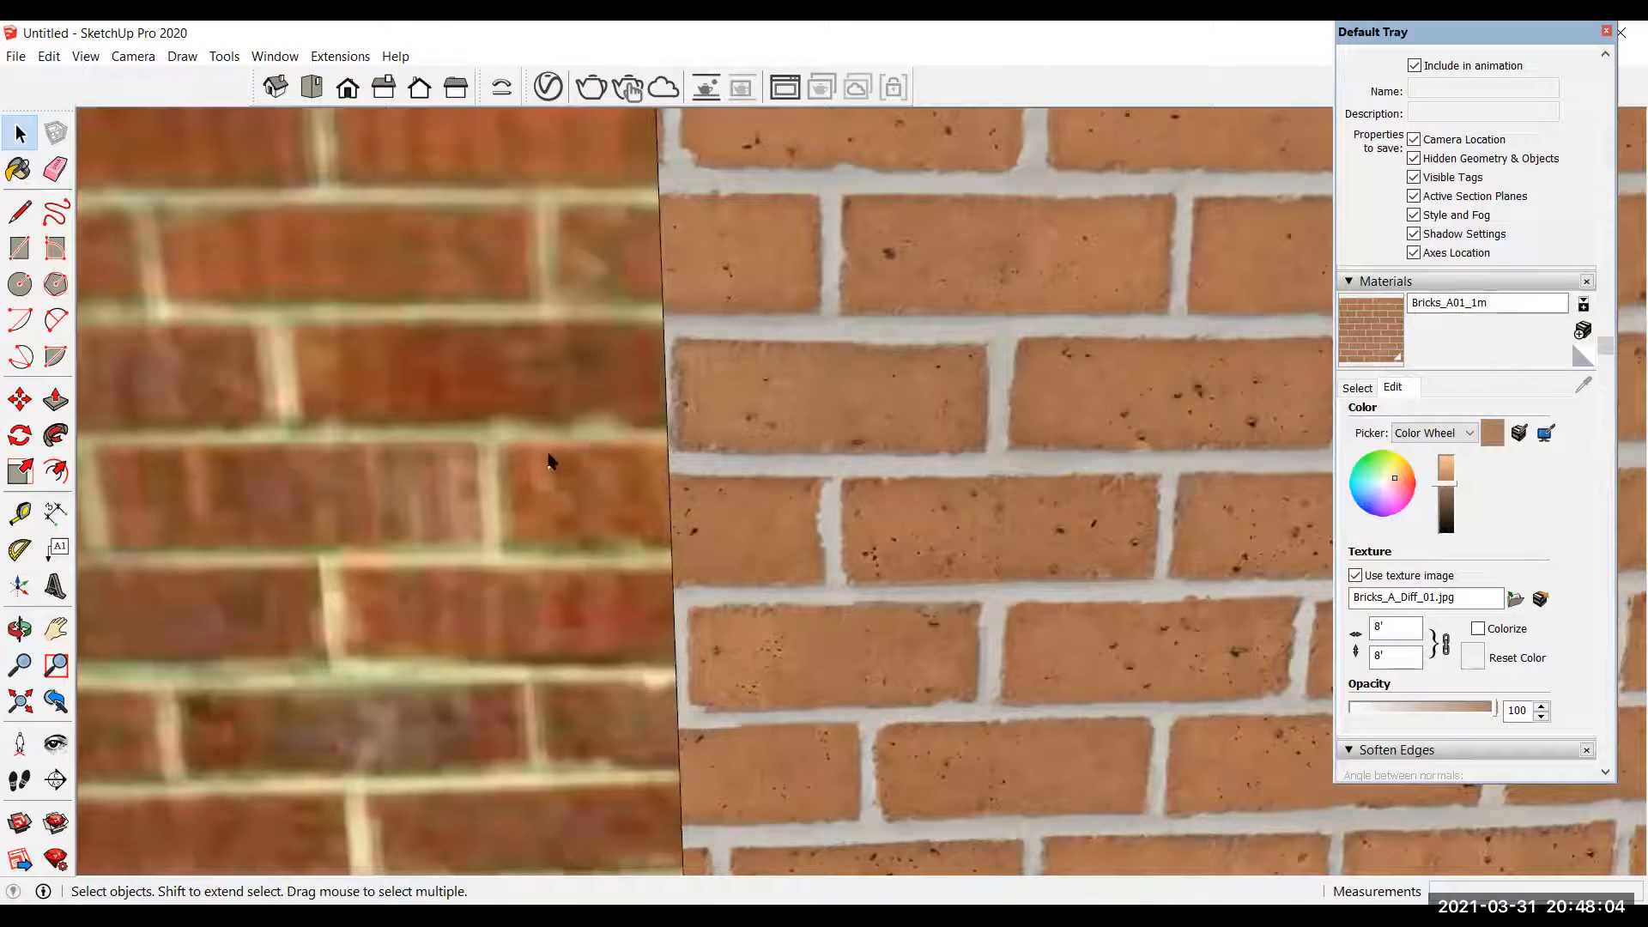
{"action": "scroll", "coordinate": [548, 451], "scroll_direction": "up", "scroll_amount": 3}
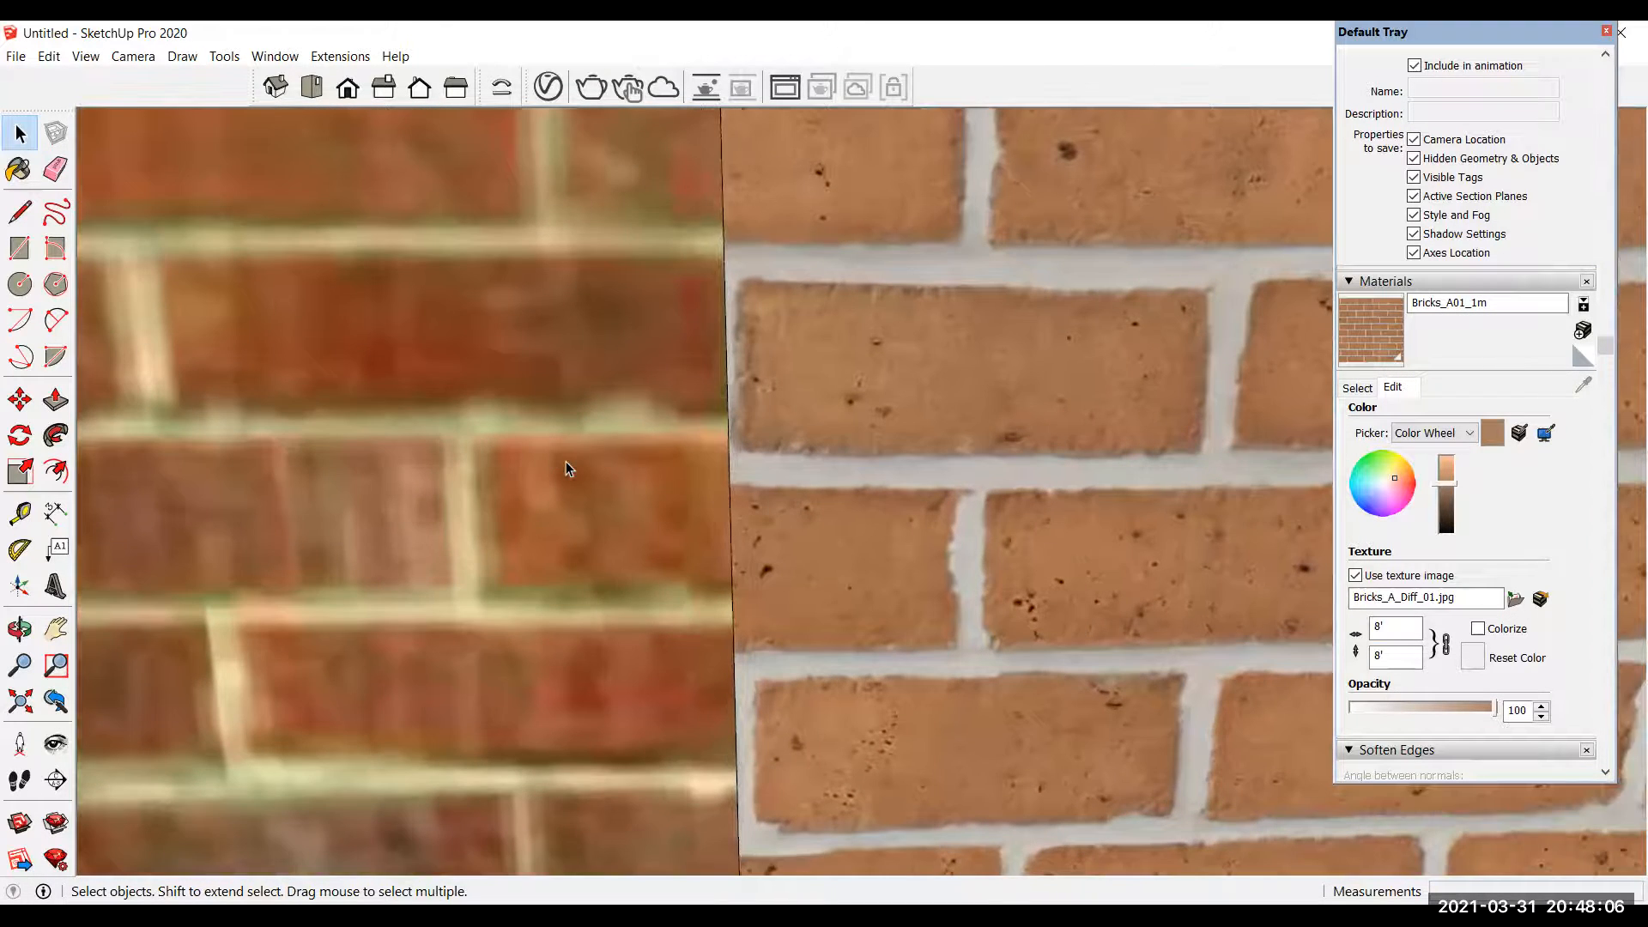
{"action": "scroll", "coordinate": [551, 491], "scroll_direction": "down", "scroll_amount": 1}
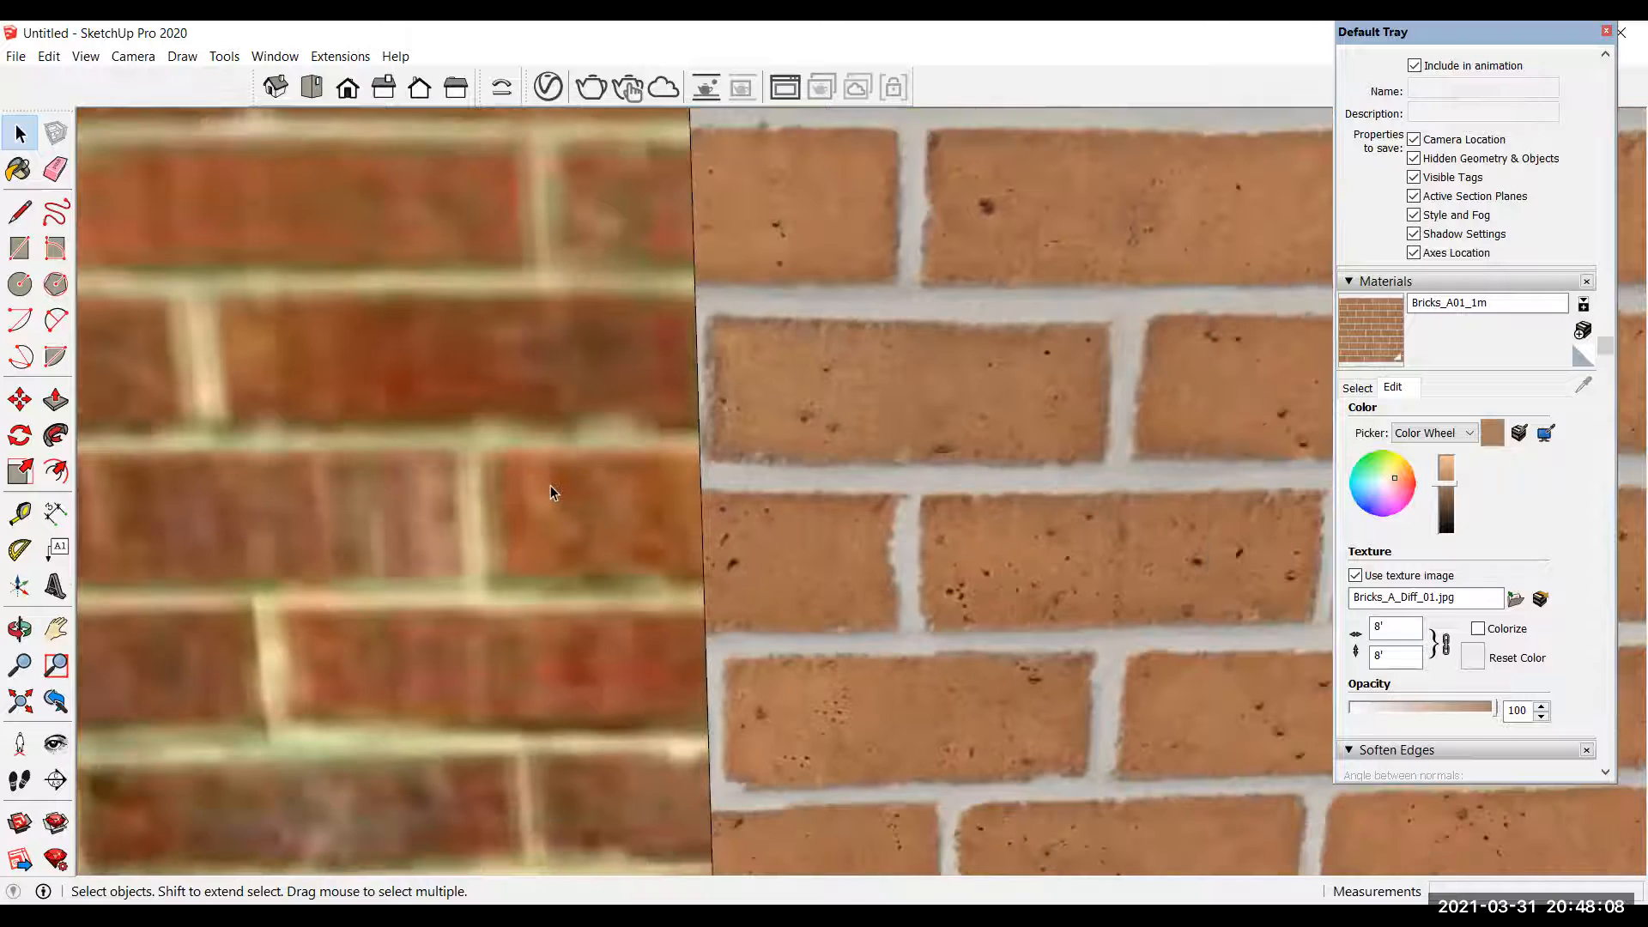
Step: Compare the two adjoining brick textures on the wall at close range and from farther away
{"action": "scroll", "coordinate": [549, 490], "scroll_direction": "down", "scroll_amount": 1}
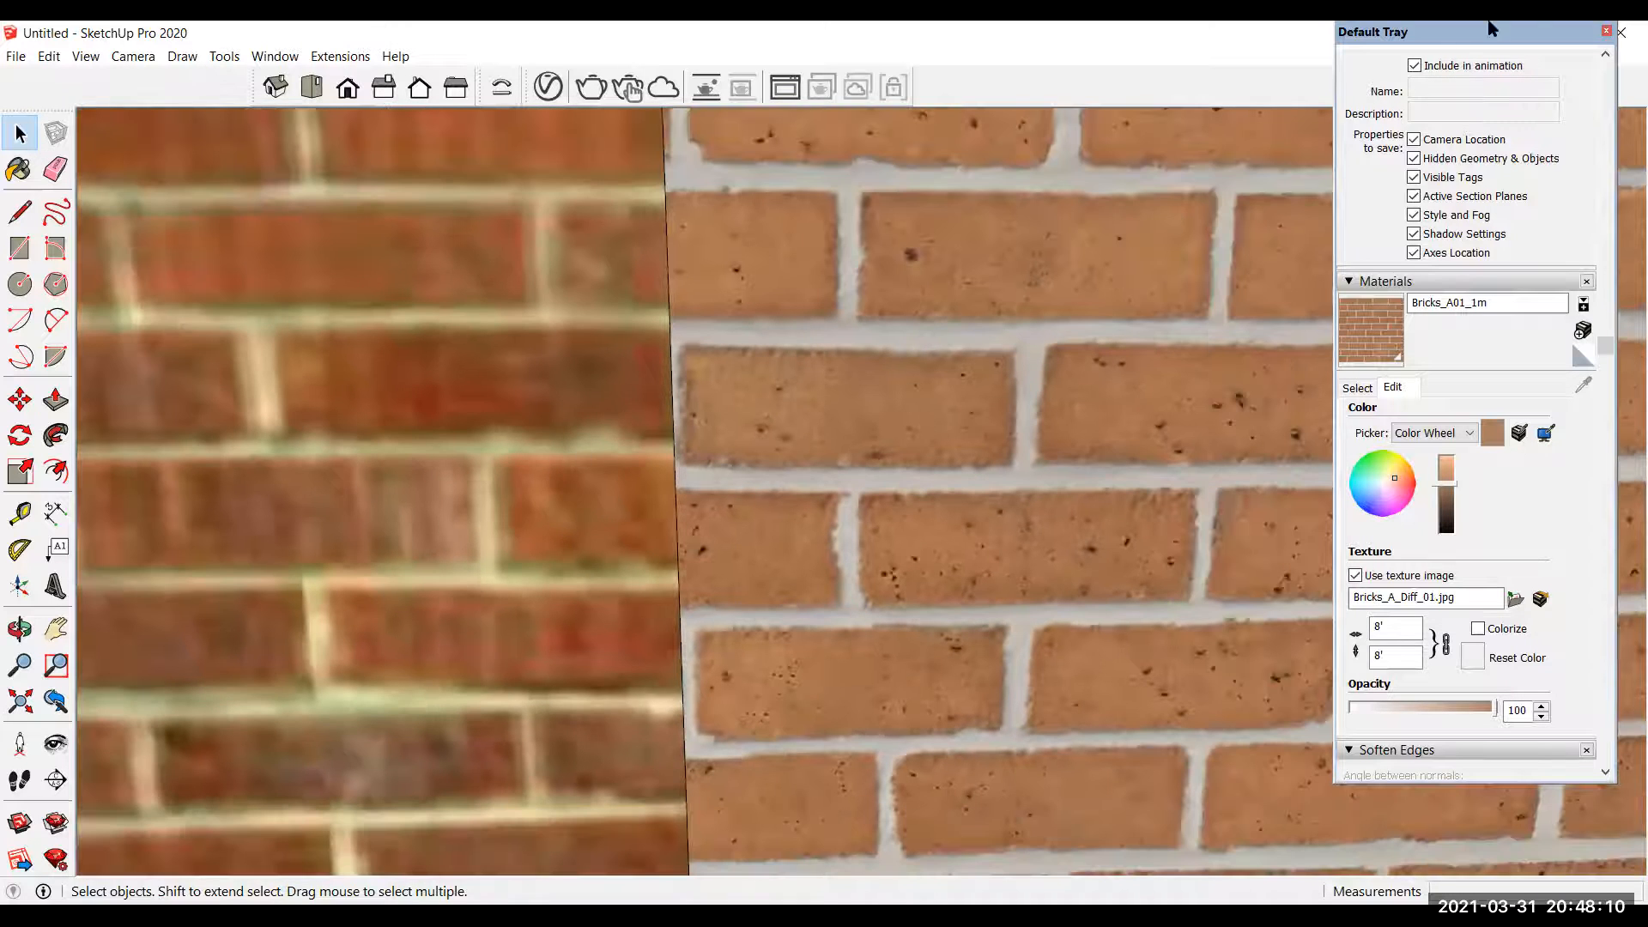
{"action": "left_click_drag", "start_coordinate": [1456, 31], "coordinate": [1514, 92]}
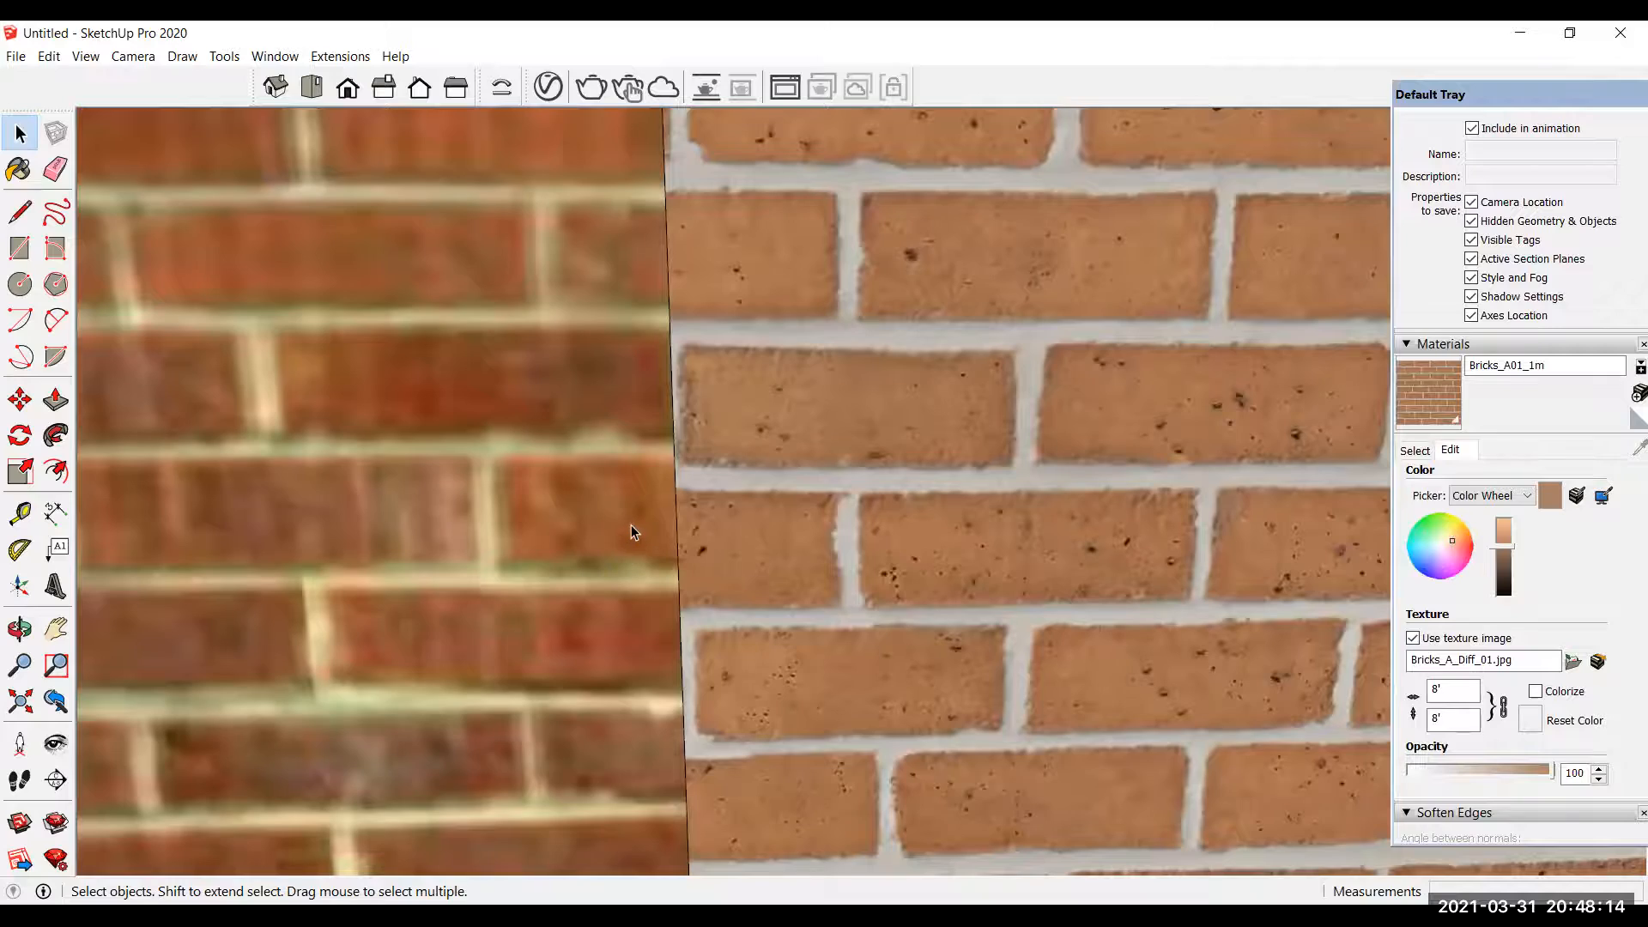
{"action": "scroll", "coordinate": [631, 523], "scroll_direction": "down", "scroll_amount": 5}
{"action": "scroll", "coordinate": [575, 563], "scroll_direction": "down", "scroll_amount": 10}
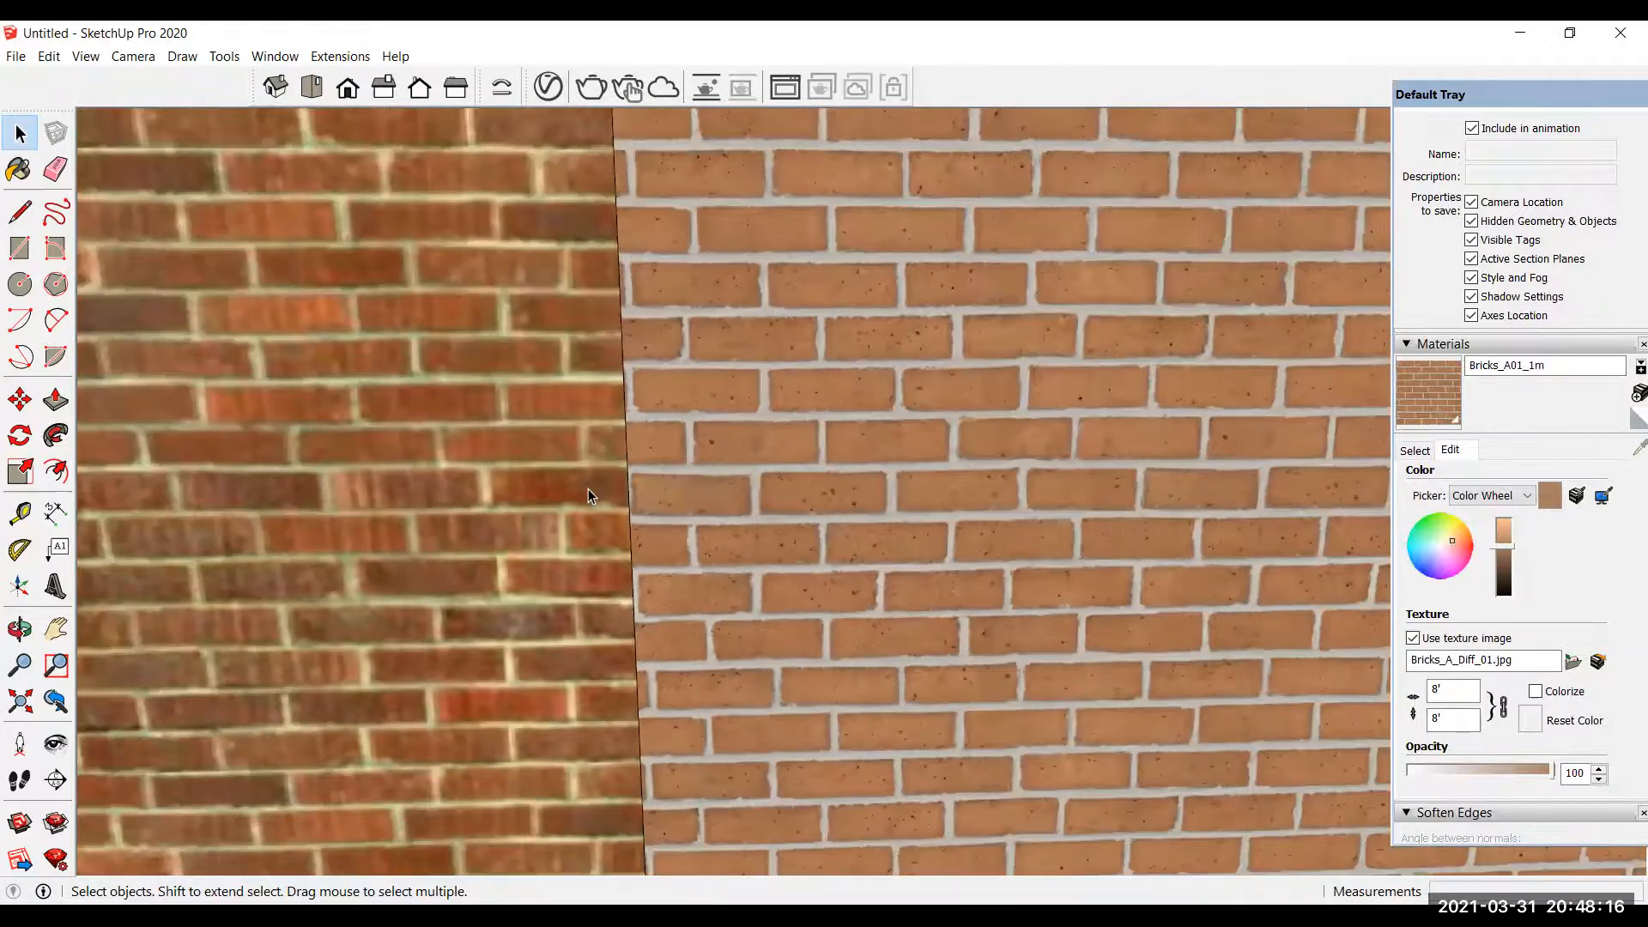
{"action": "scroll", "coordinate": [673, 568], "scroll_direction": "up", "scroll_amount": 10}
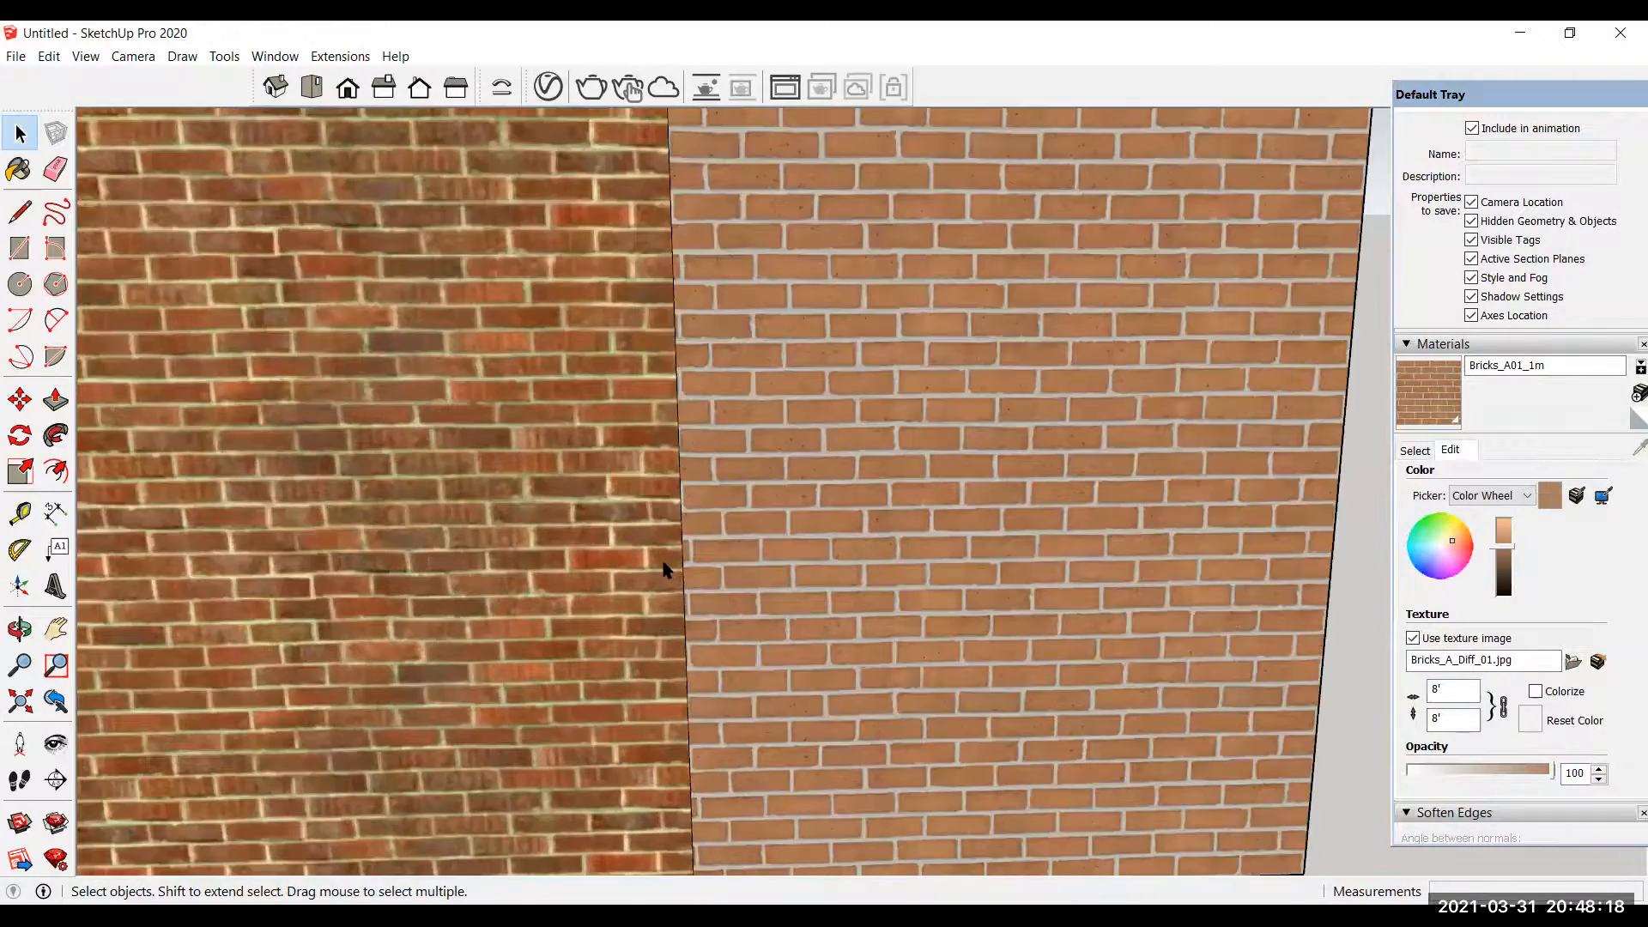
{"action": "scroll", "coordinate": [667, 544], "scroll_direction": "down", "scroll_amount": 6}
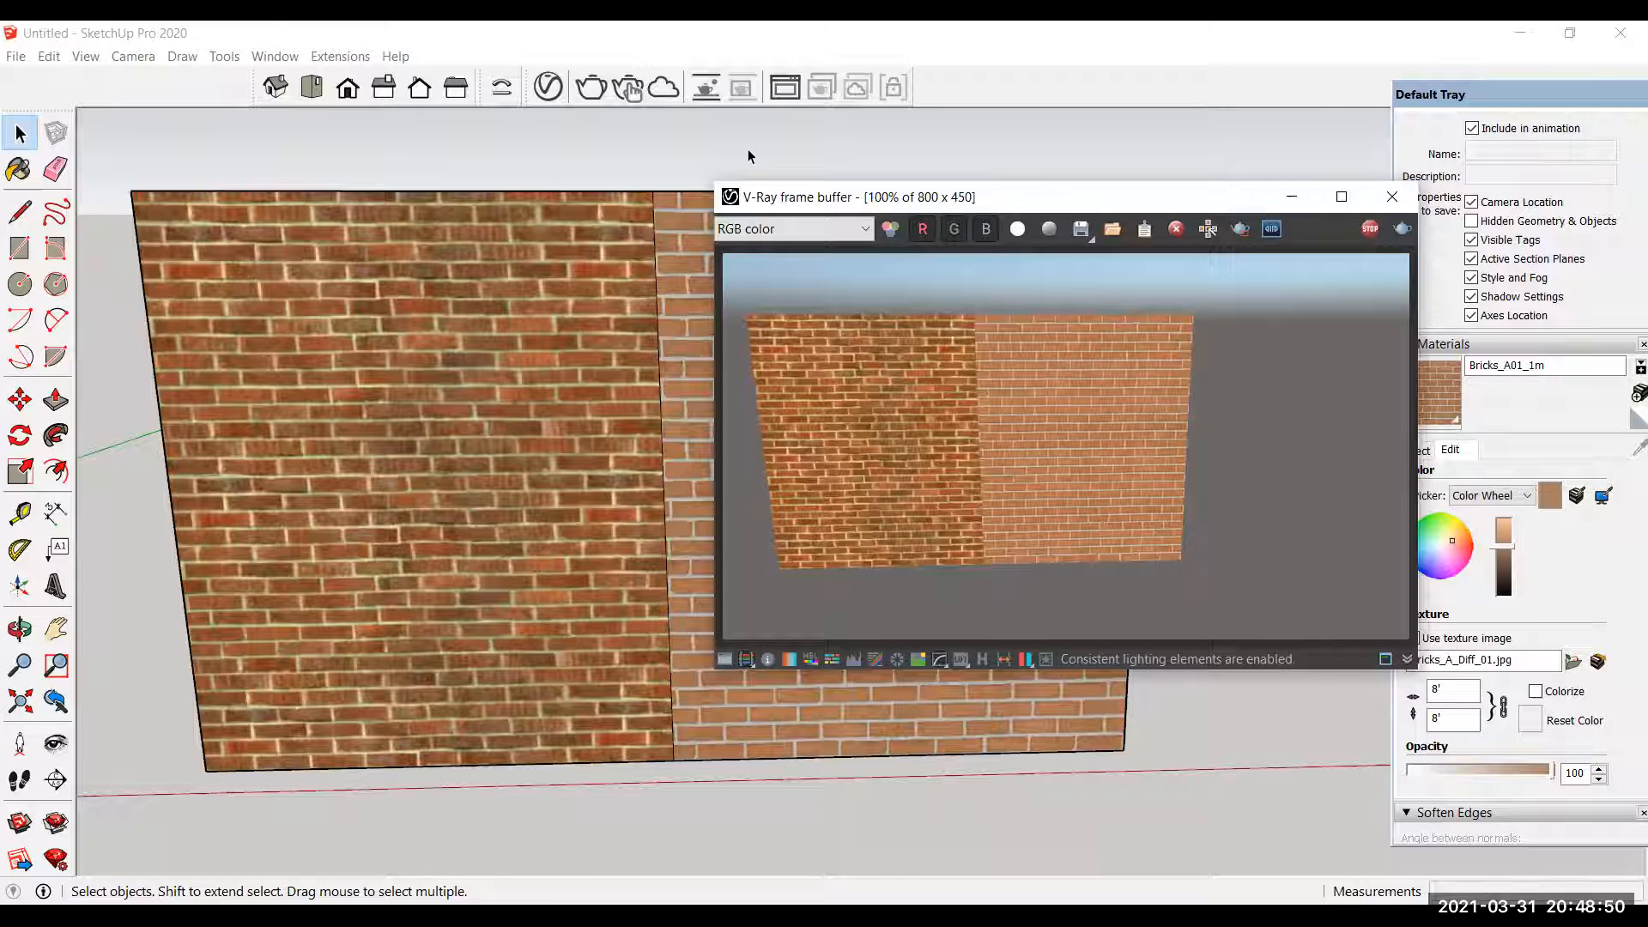
Step: Inspect the interactive V-Ray render of both brick materials up close in an enlarged frame buffer
{"action": "scroll", "coordinate": [745, 155], "scroll_direction": "up", "scroll_amount": 2}
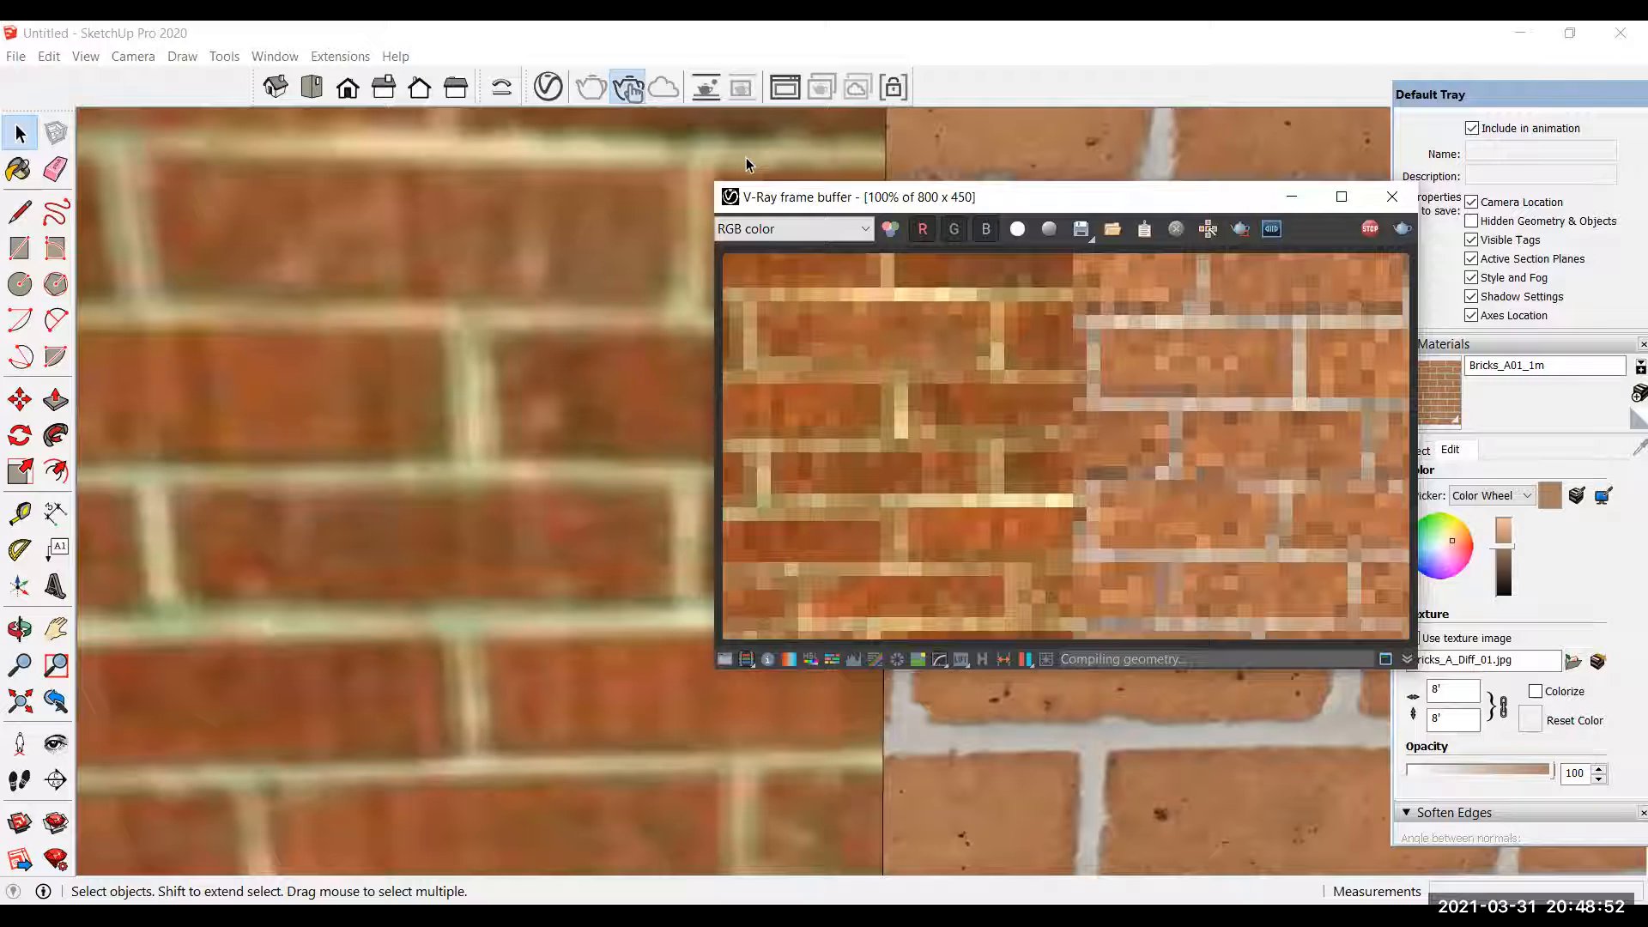
{"action": "scroll", "coordinate": [745, 157], "scroll_direction": "up", "scroll_amount": 1}
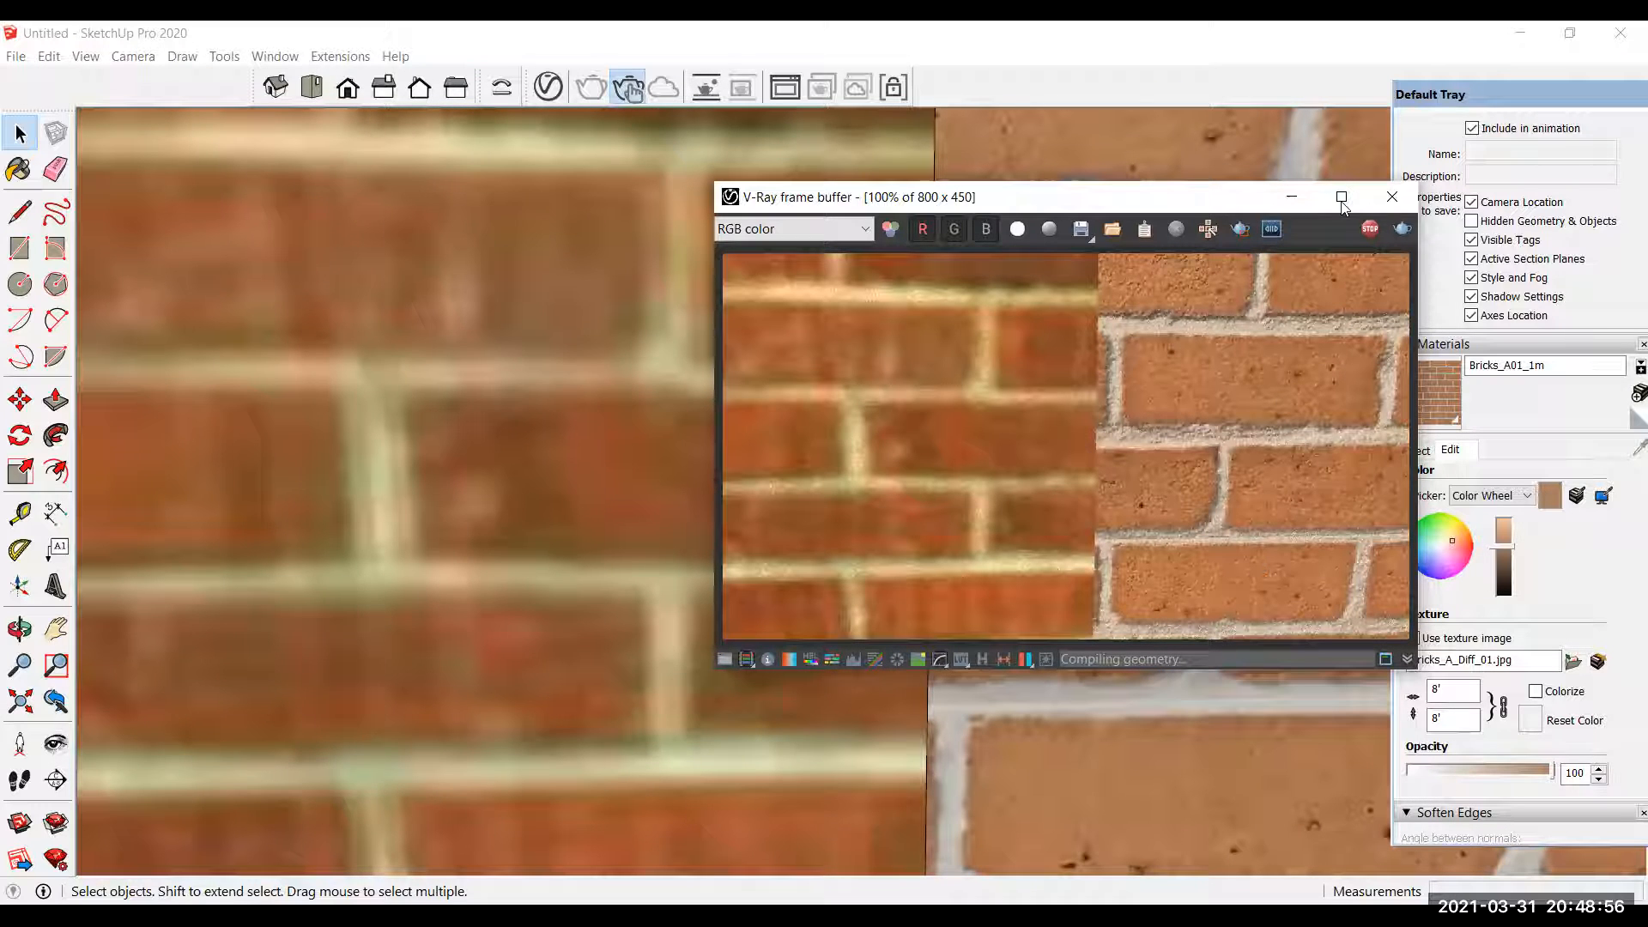
{"action": "double_click", "coordinate": [978, 451]}
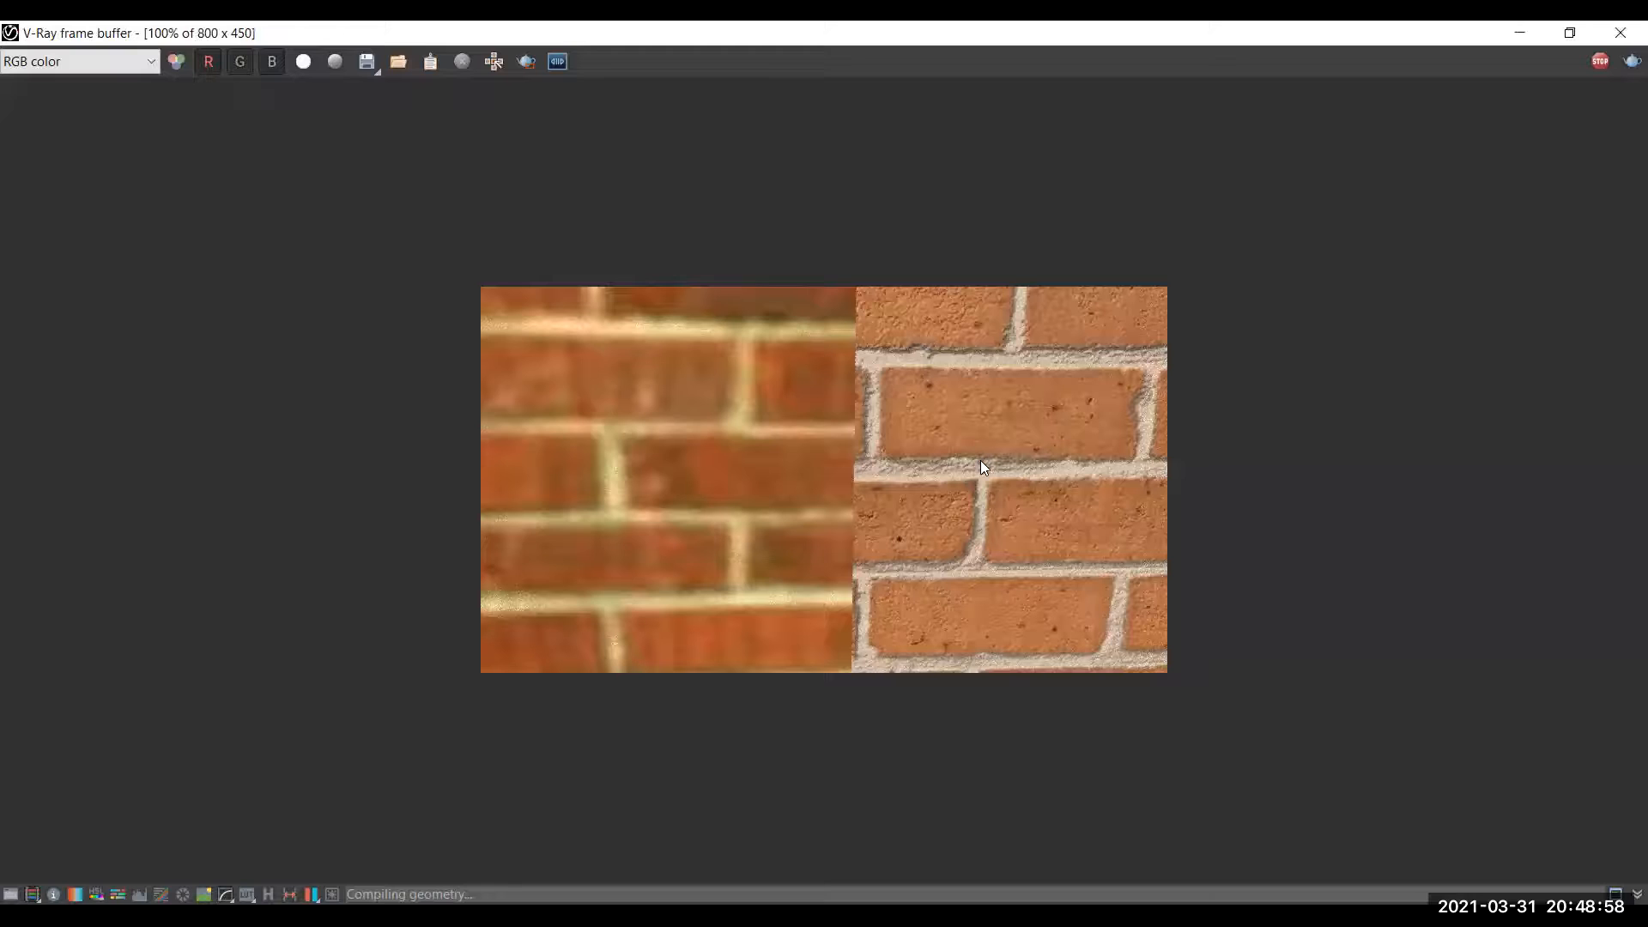
{"action": "scroll", "coordinate": [980, 460], "scroll_direction": "up", "scroll_amount": 1}
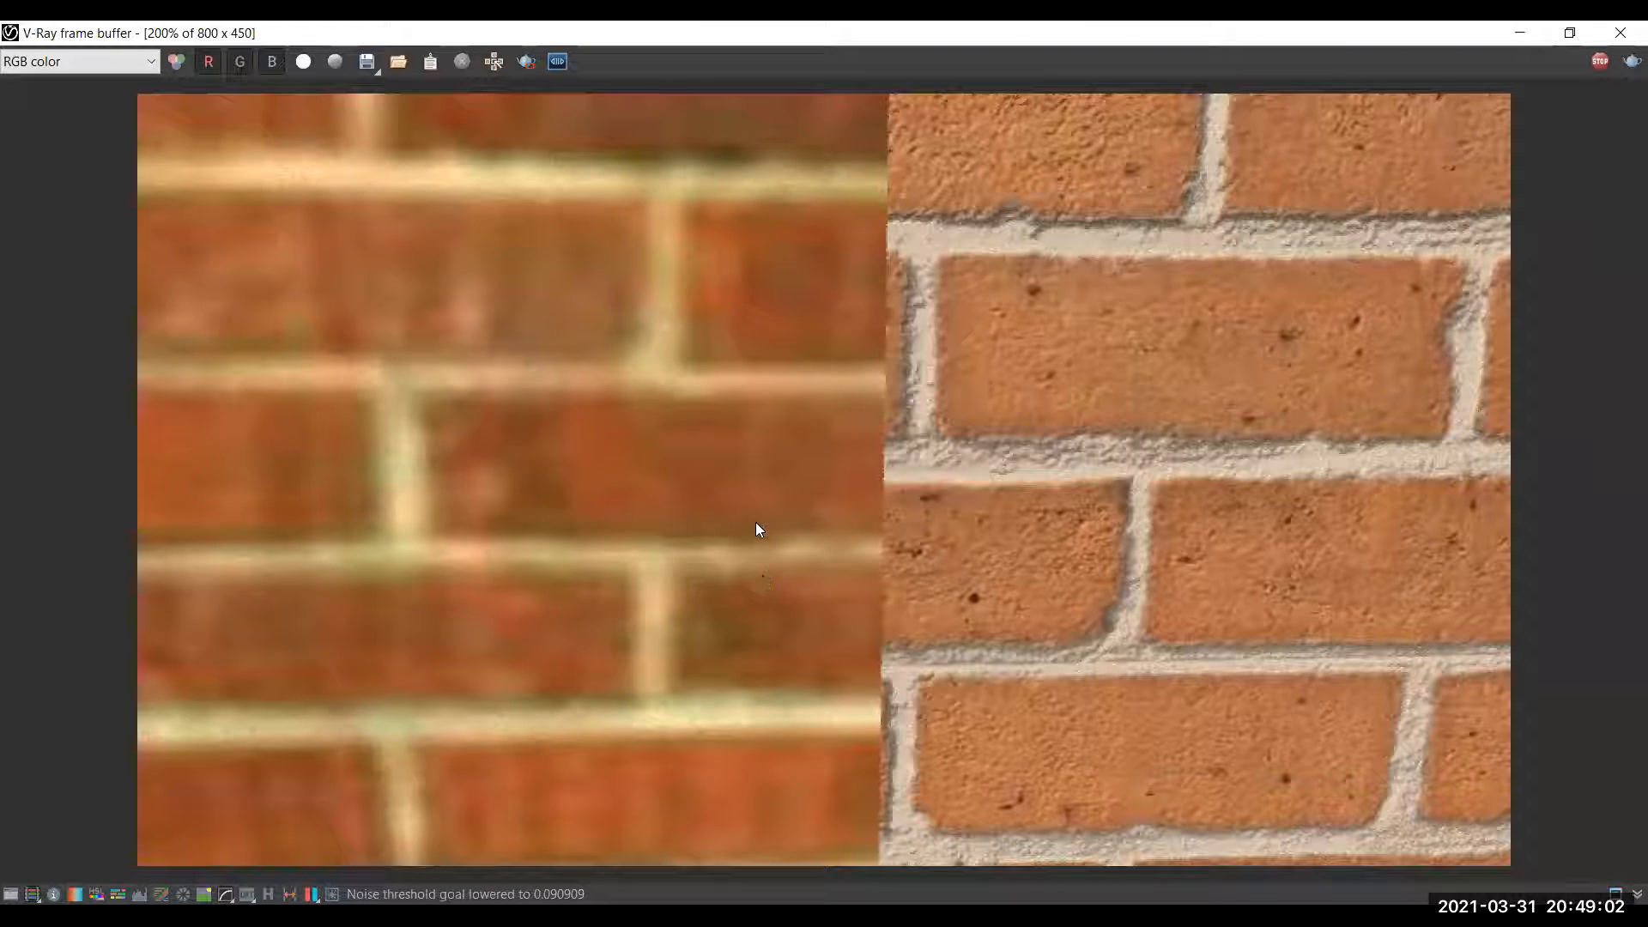
{"action": "scroll", "coordinate": [810, 527], "scroll_direction": "down", "scroll_amount": 1}
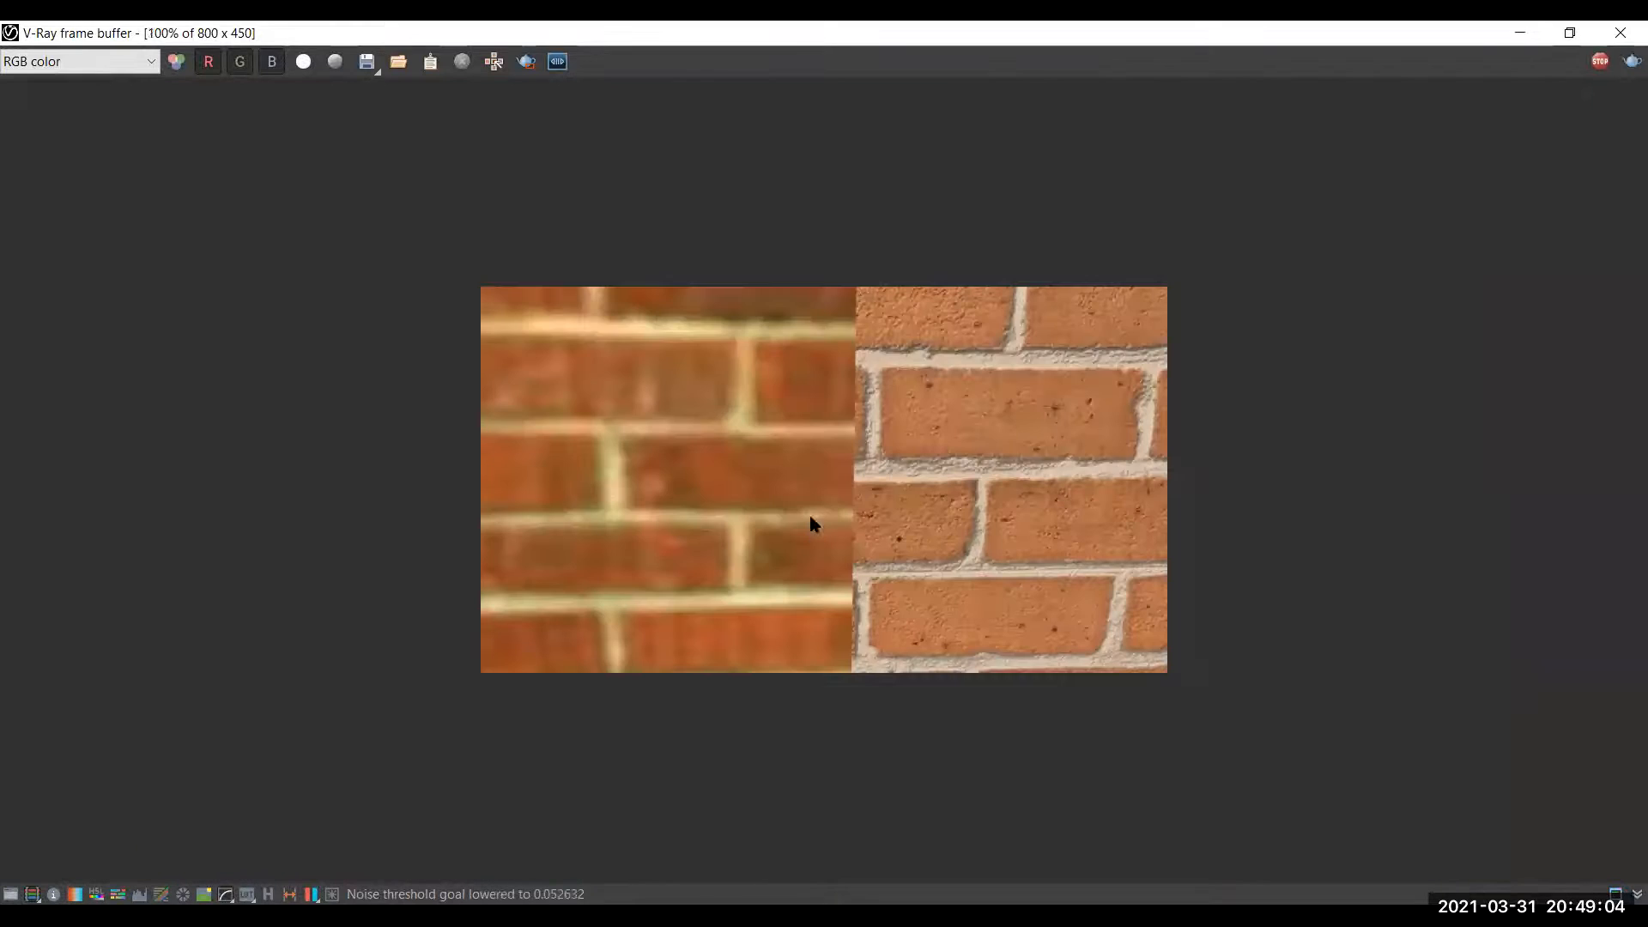
{"action": "scroll", "coordinate": [660, 378], "scroll_direction": "up", "scroll_amount": 1}
{"action": "scroll", "coordinate": [836, 470], "scroll_direction": "down", "scroll_amount": 1}
{"action": "scroll", "coordinate": [971, 482], "scroll_direction": "up", "scroll_amount": 2}
{"action": "scroll", "coordinate": [898, 479], "scroll_direction": "down", "scroll_amount": 2}
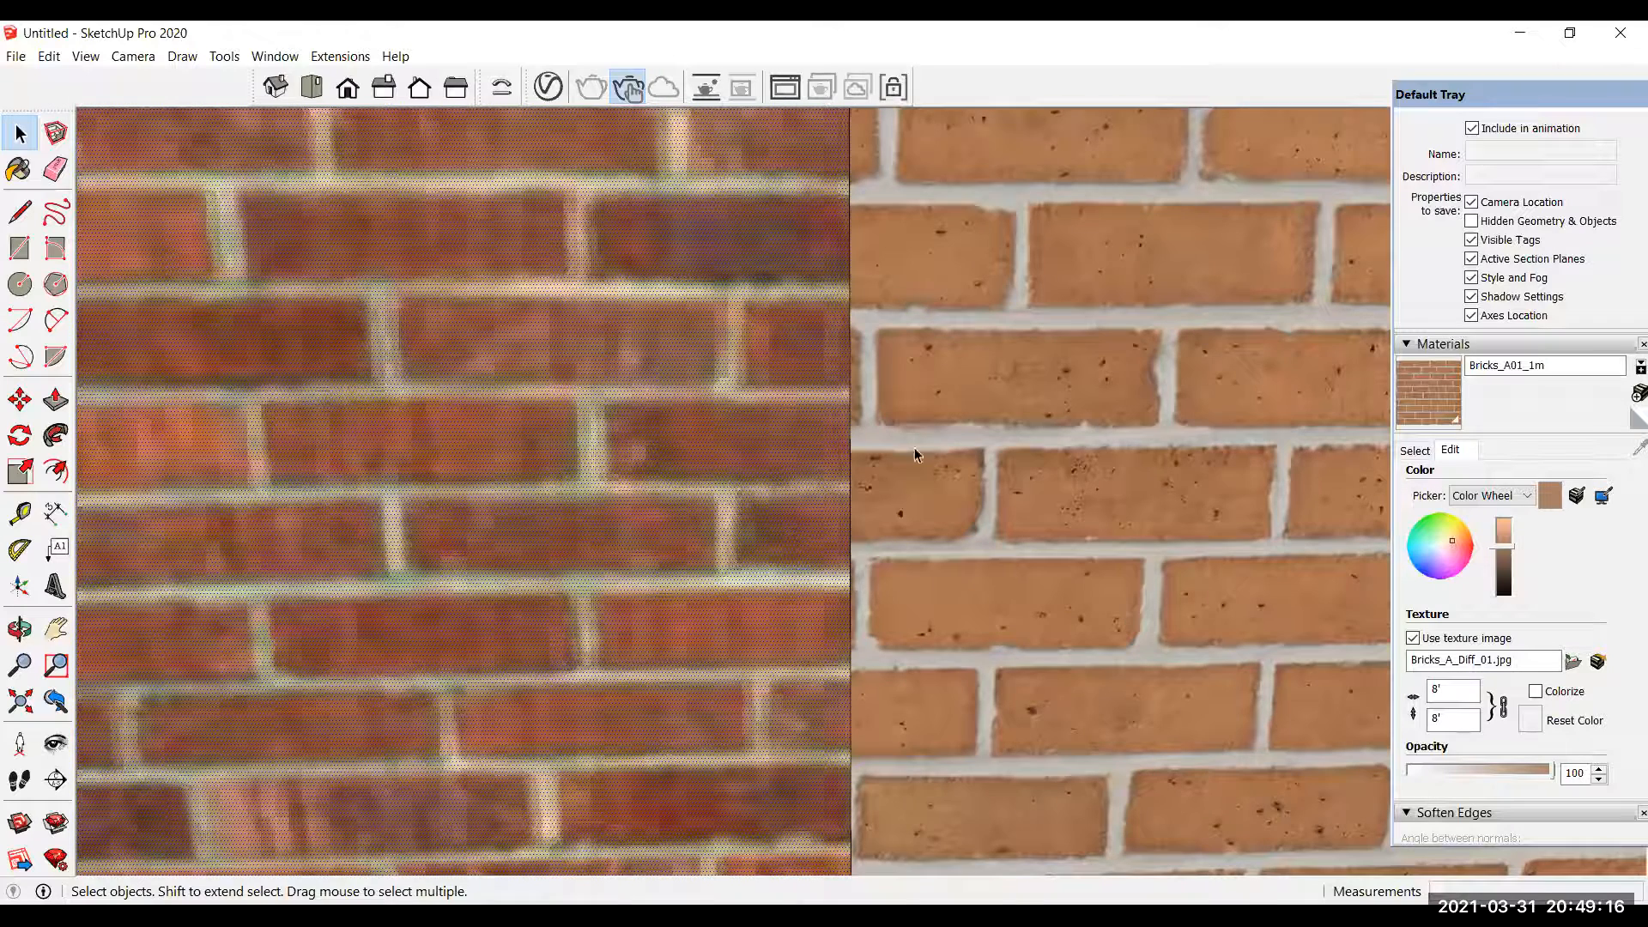
{"action": "scroll", "coordinate": [914, 446], "scroll_direction": "down", "scroll_amount": 5}
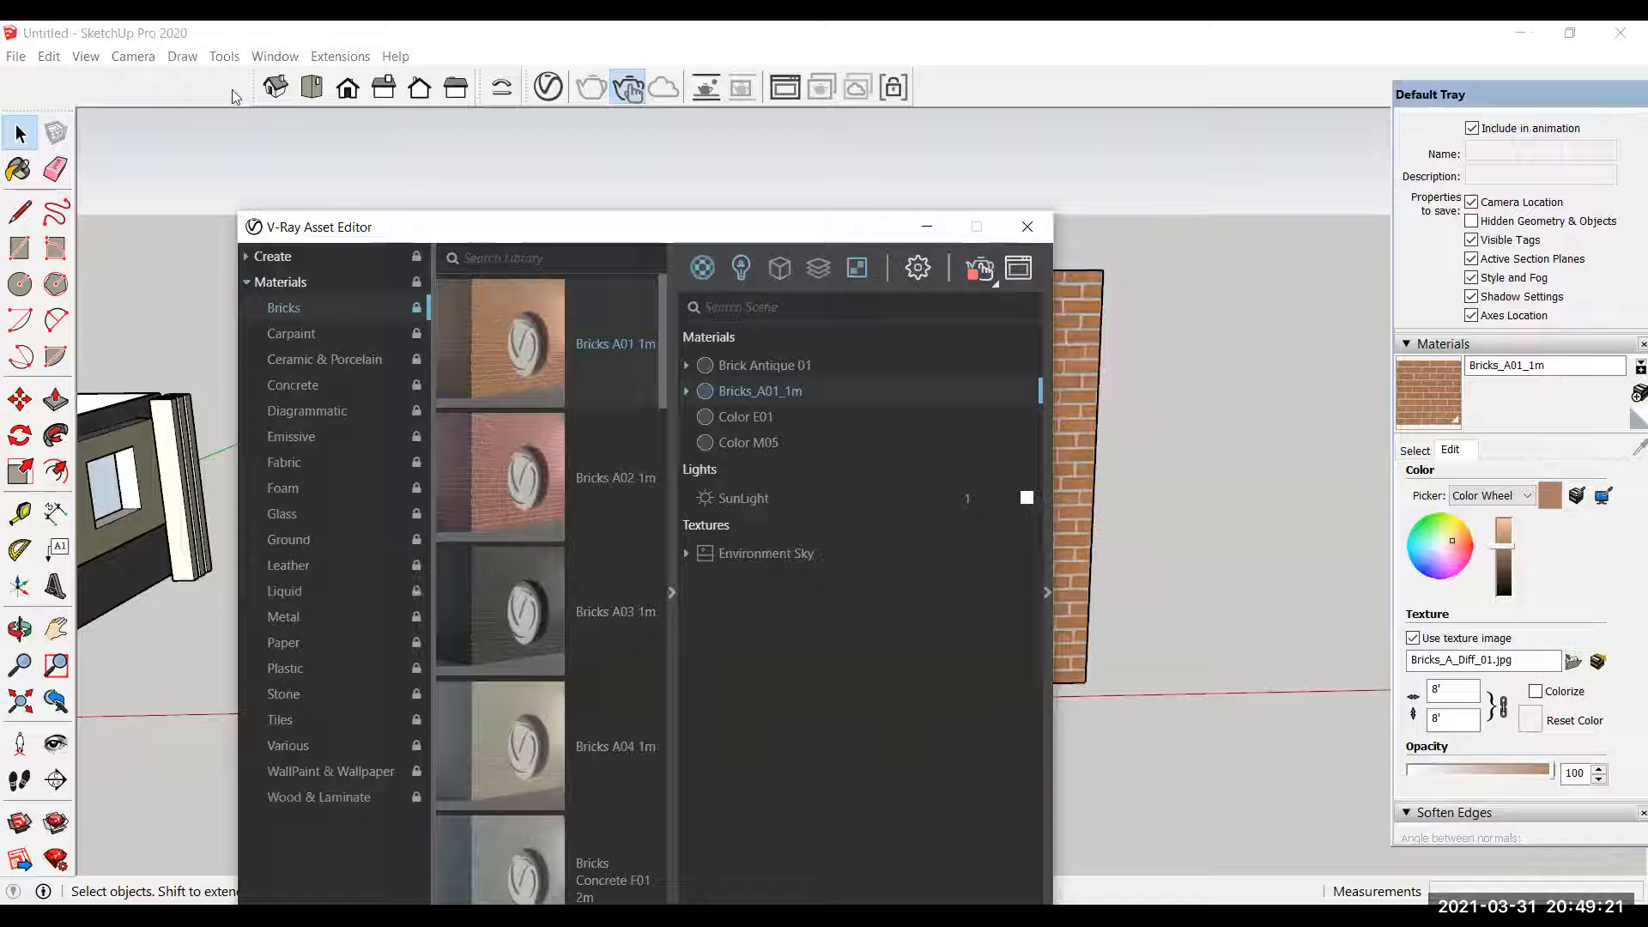
Step: Reposition the V-Ray Asset Editor so the house model is uncovered for placing lights
{"action": "left_click_drag", "start_coordinate": [530, 230], "coordinate": [269, 135]}
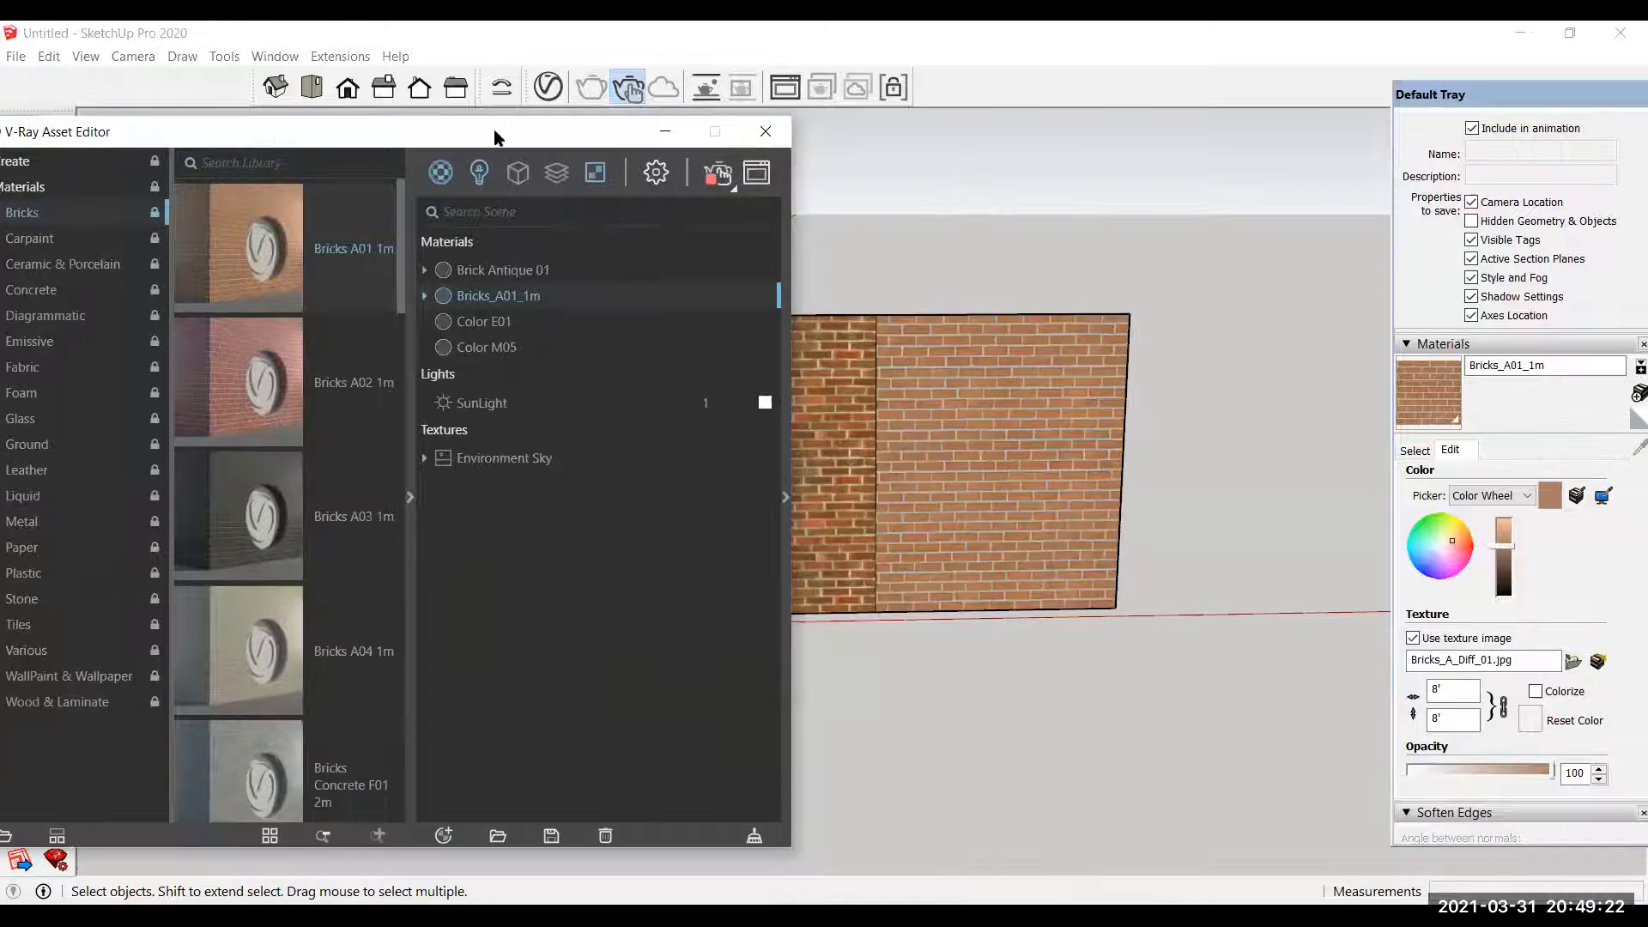
{"action": "left_click_drag", "start_coordinate": [467, 141], "coordinate": [712, 119]}
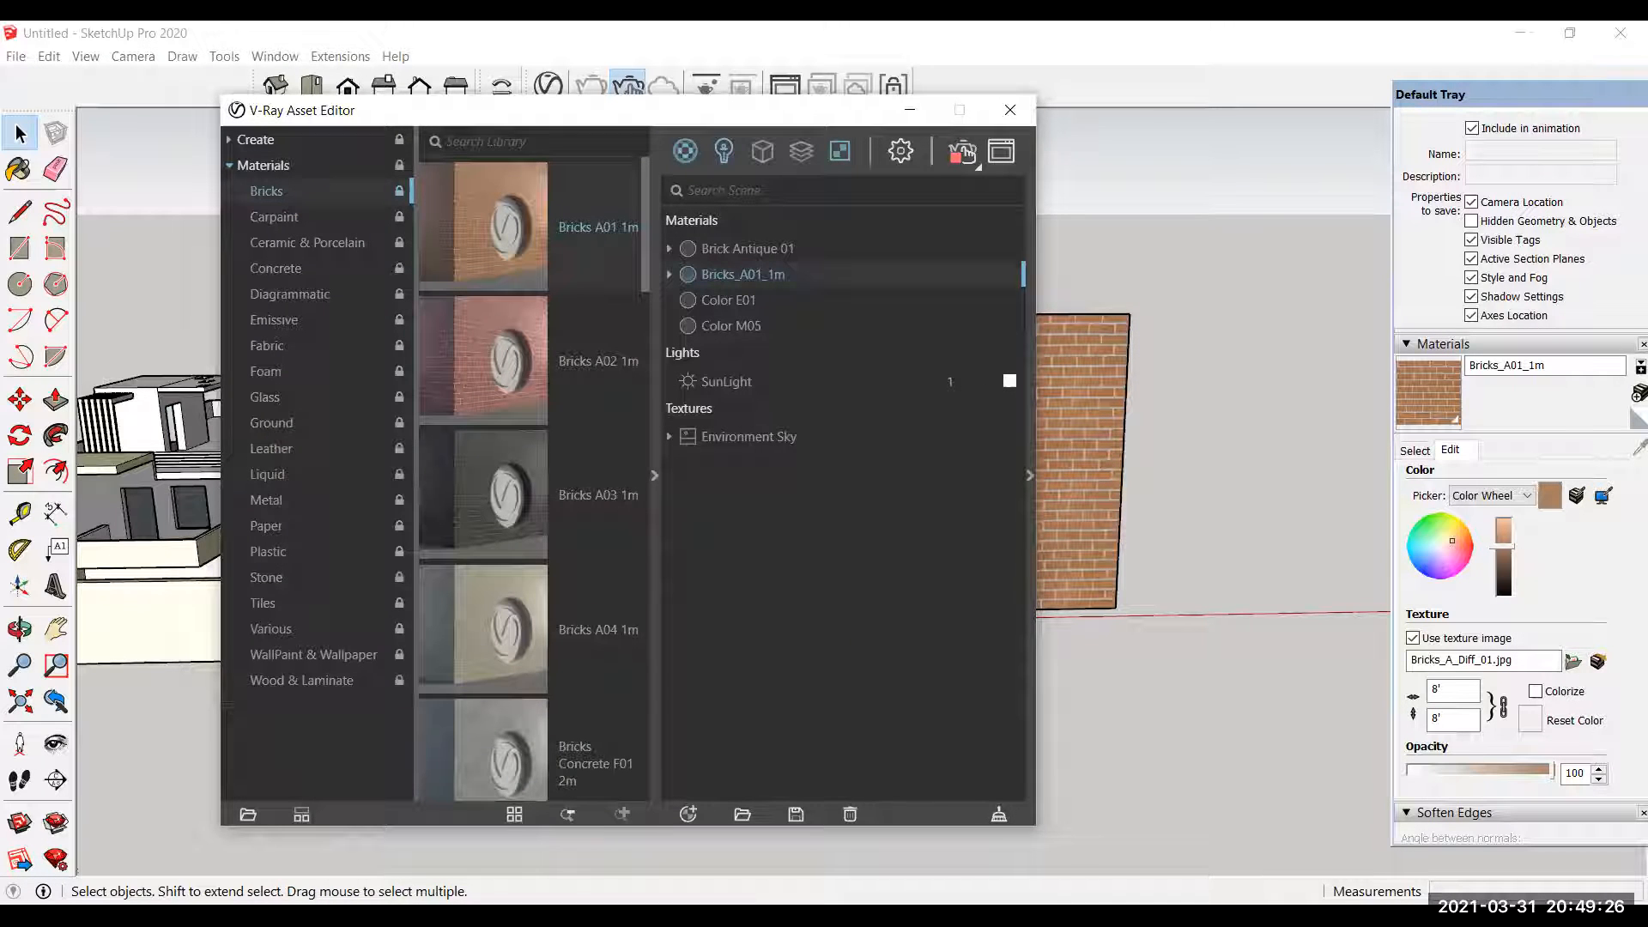
{"action": "left_click_drag", "start_coordinate": [636, 102], "coordinate": [675, 128]}
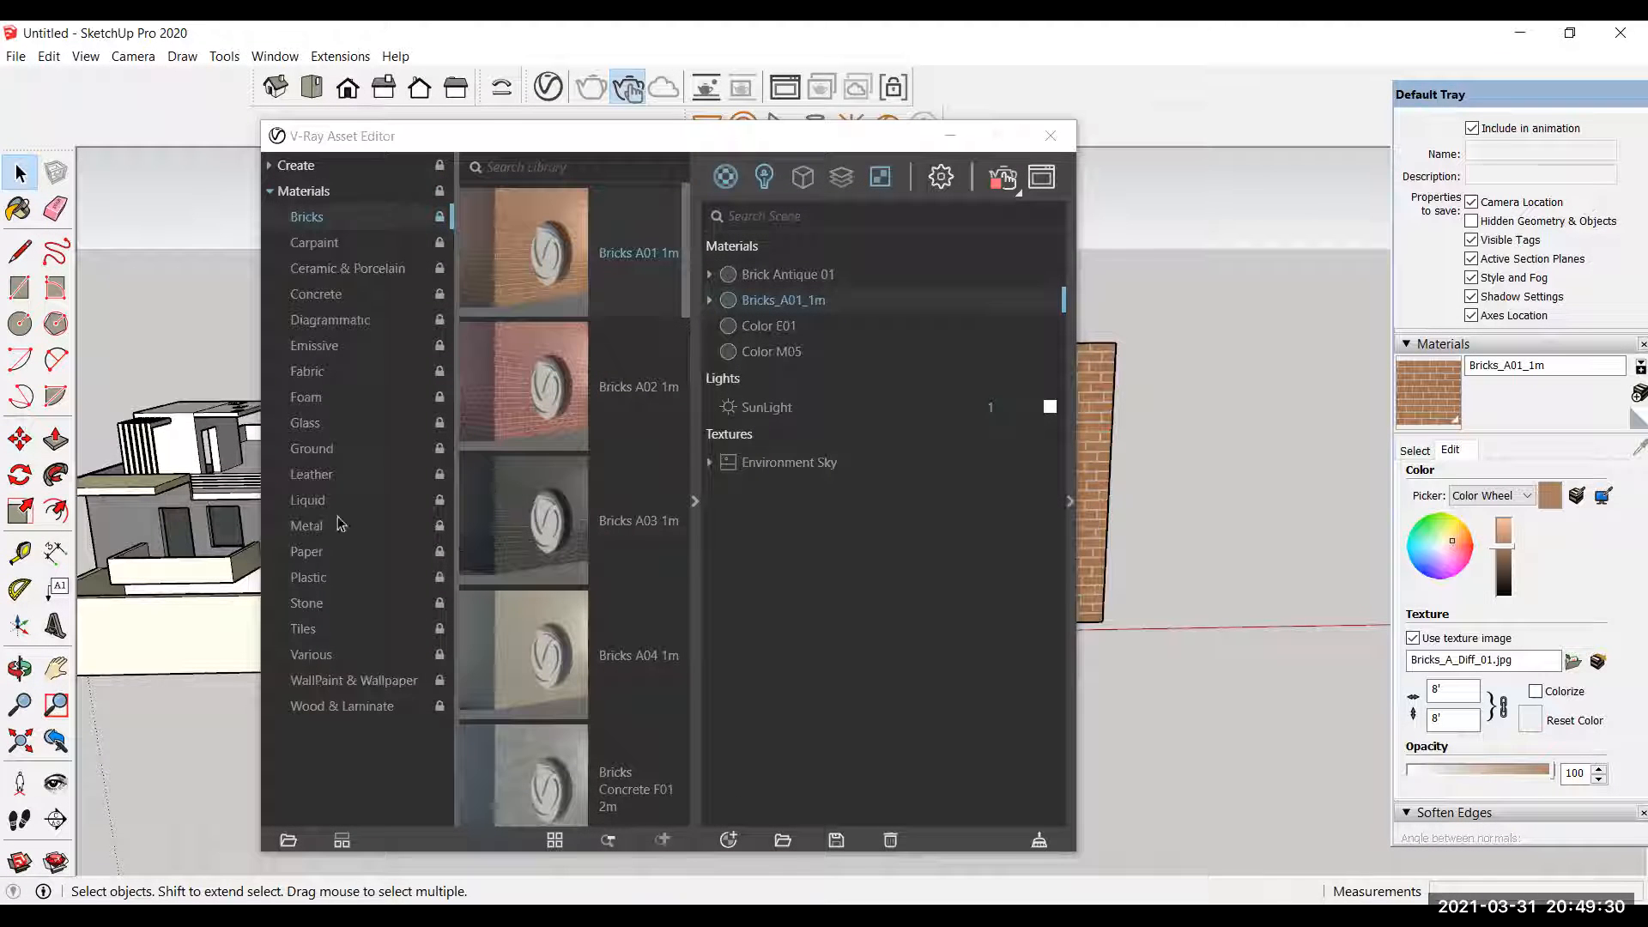
{"action": "left_click_drag", "start_coordinate": [667, 146], "coordinate": [1239, 197]}
{"action": "scroll", "coordinate": [532, 476], "scroll_direction": "down", "scroll_amount": 2}
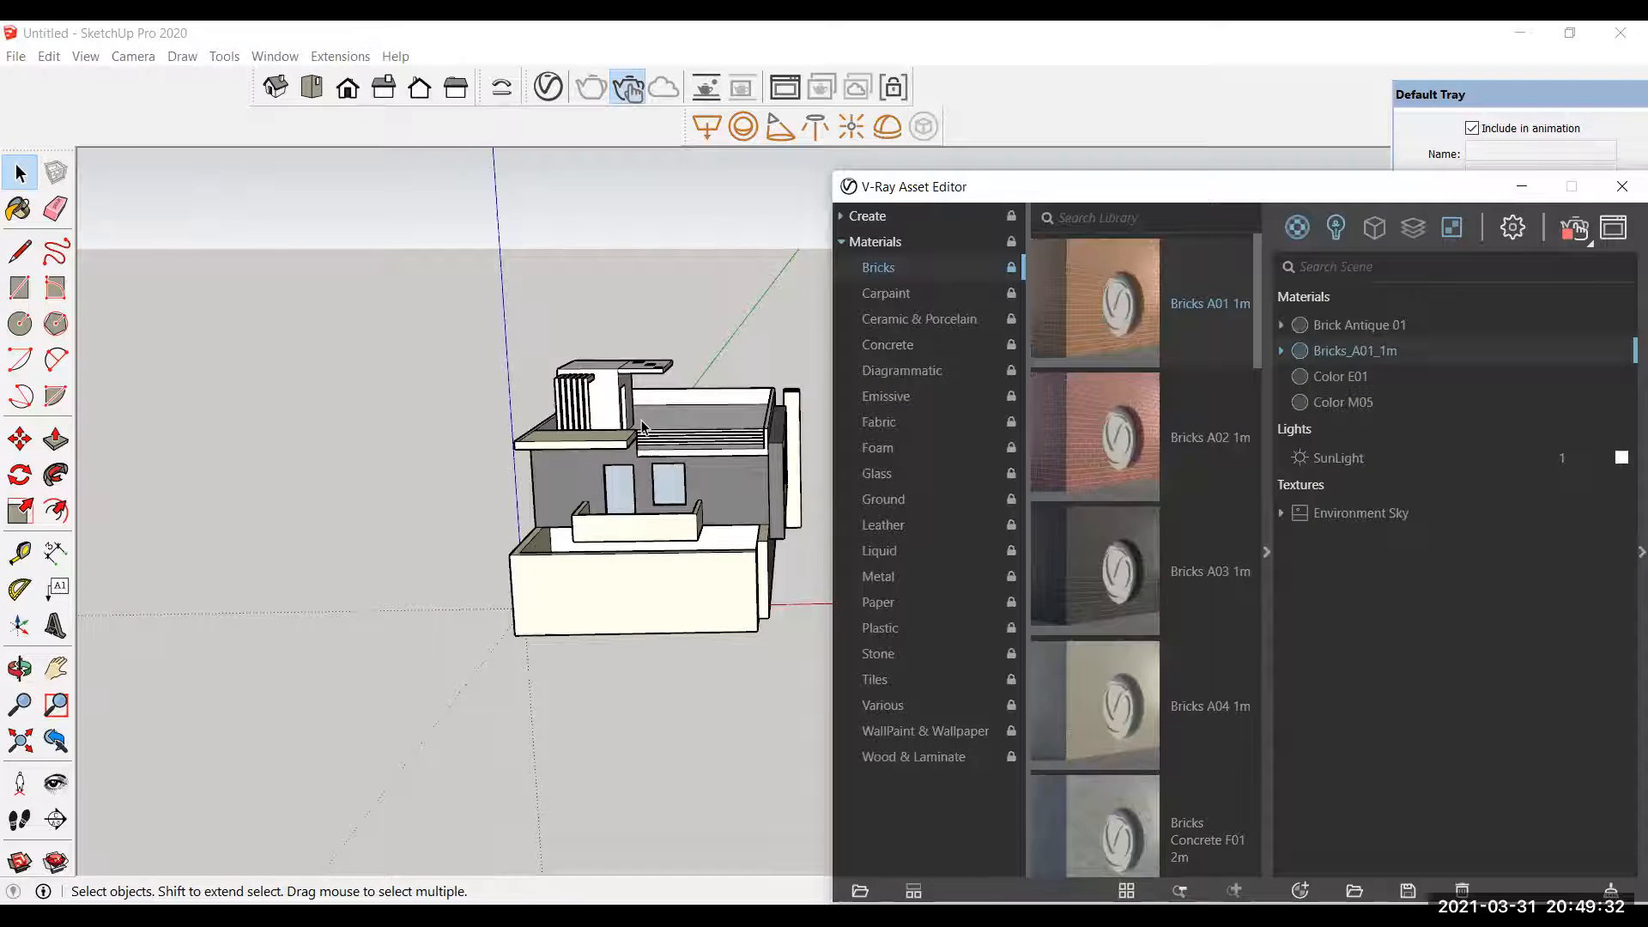
Step: Place two V-Ray rectangle lights side by side on the underside of the house's overhanging roof slab
{"action": "scroll", "coordinate": [549, 457], "scroll_direction": "up", "scroll_amount": 5}
{"action": "middle_click_drag", "start_coordinate": [480, 508], "coordinate": [452, 415]}
{"action": "middle_click_drag", "start_coordinate": [522, 367], "coordinate": [525, 296]}
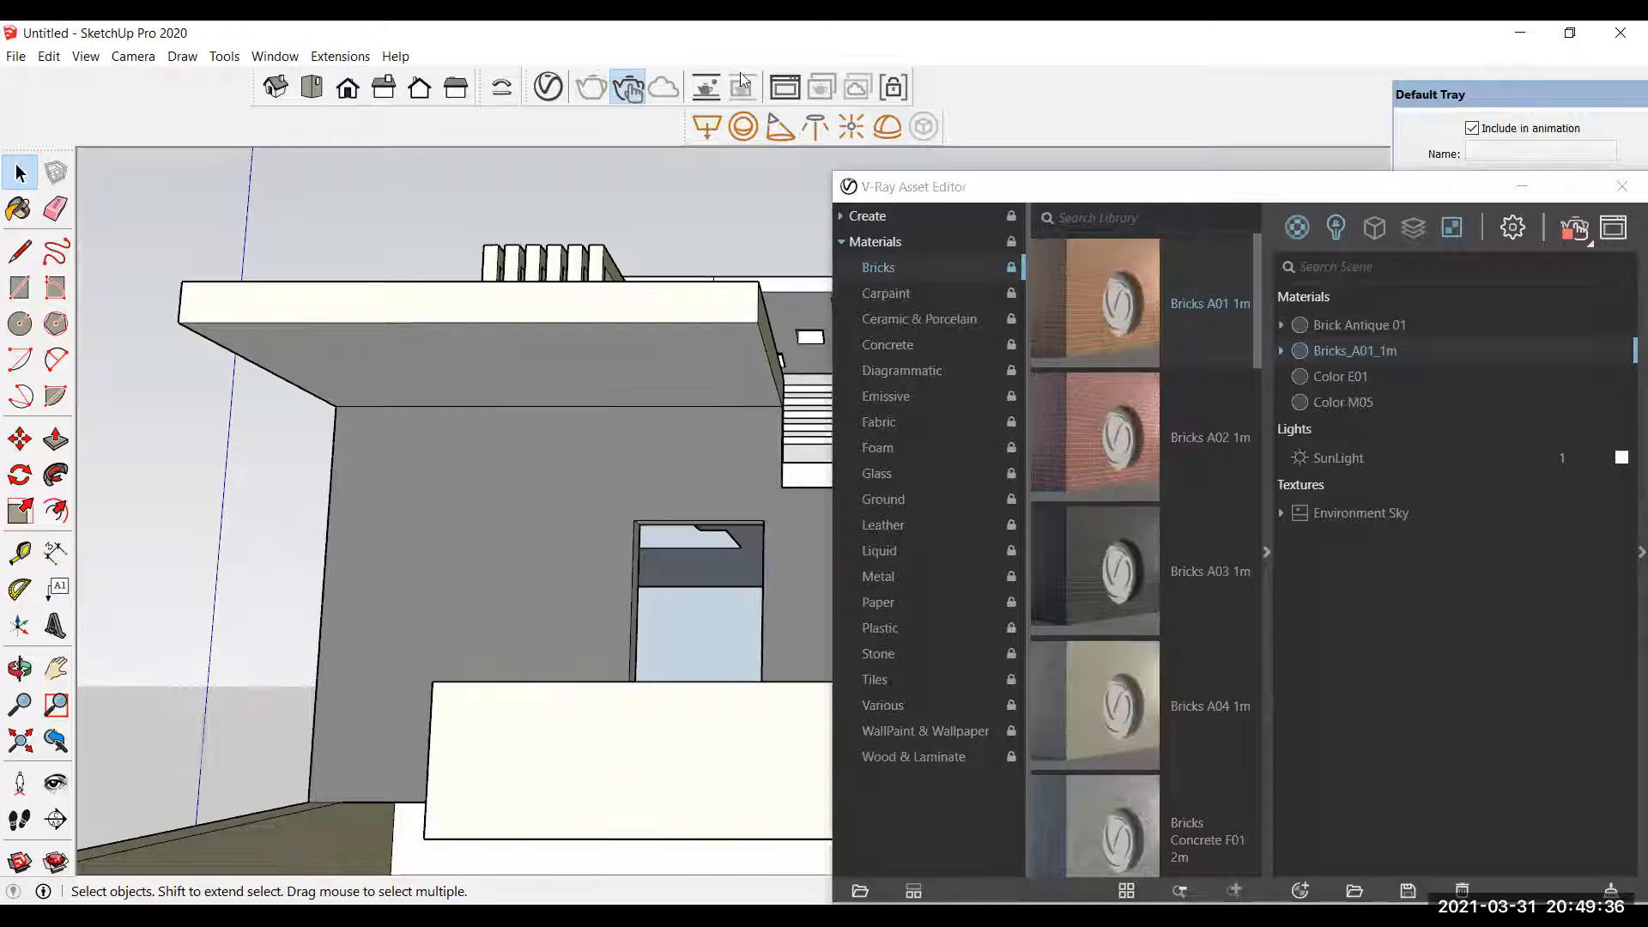
{"action": "left_click", "coordinate": [706, 127]}
{"action": "scroll", "coordinate": [515, 391], "scroll_direction": "up", "scroll_amount": 1}
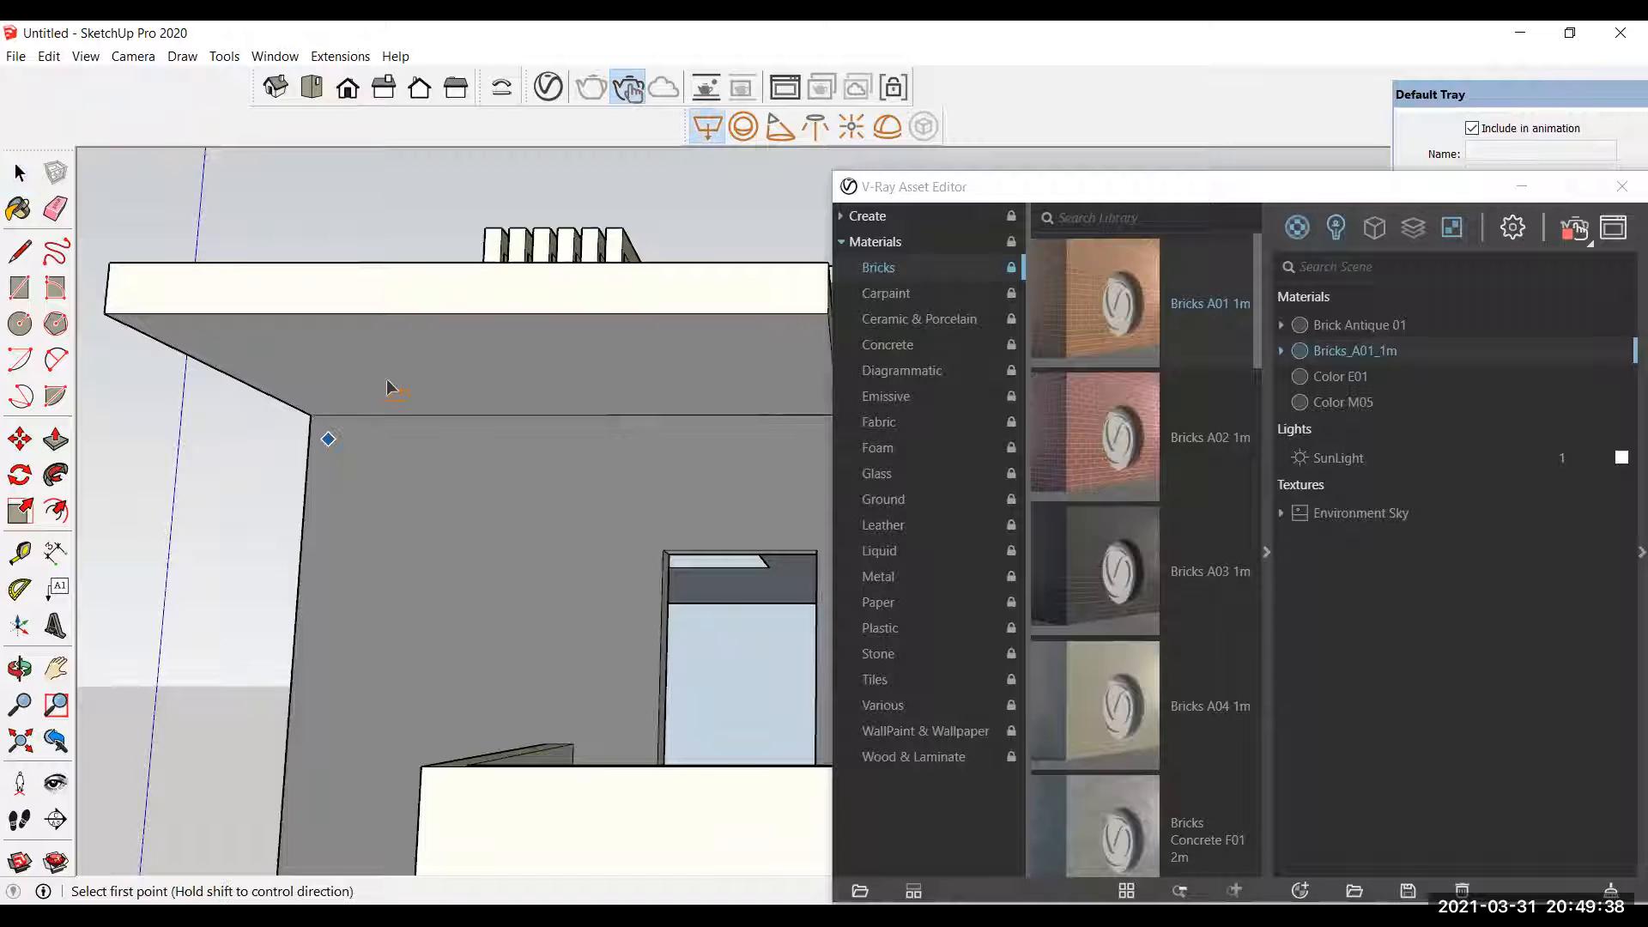
{"action": "left_click", "coordinate": [282, 349]}
{"action": "left_click", "coordinate": [395, 378]}
{"action": "scroll", "coordinate": [261, 375], "scroll_direction": "down", "scroll_amount": 1}
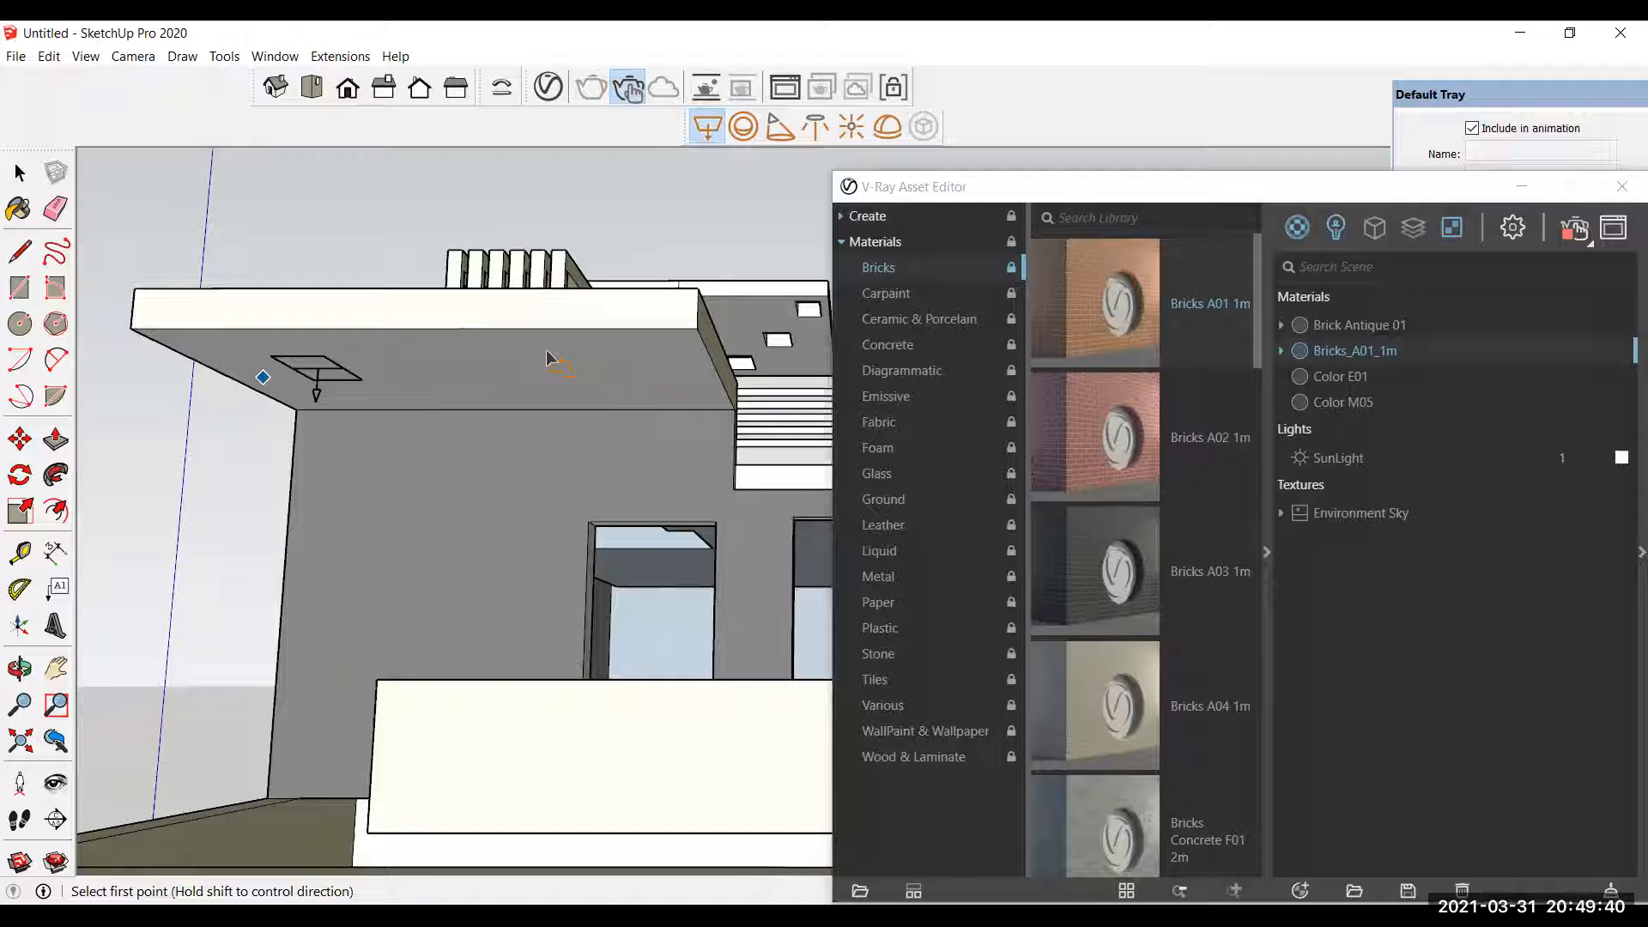
{"action": "scroll", "coordinate": [555, 361], "scroll_direction": "up", "scroll_amount": 1}
{"action": "left_click", "coordinate": [652, 384]}
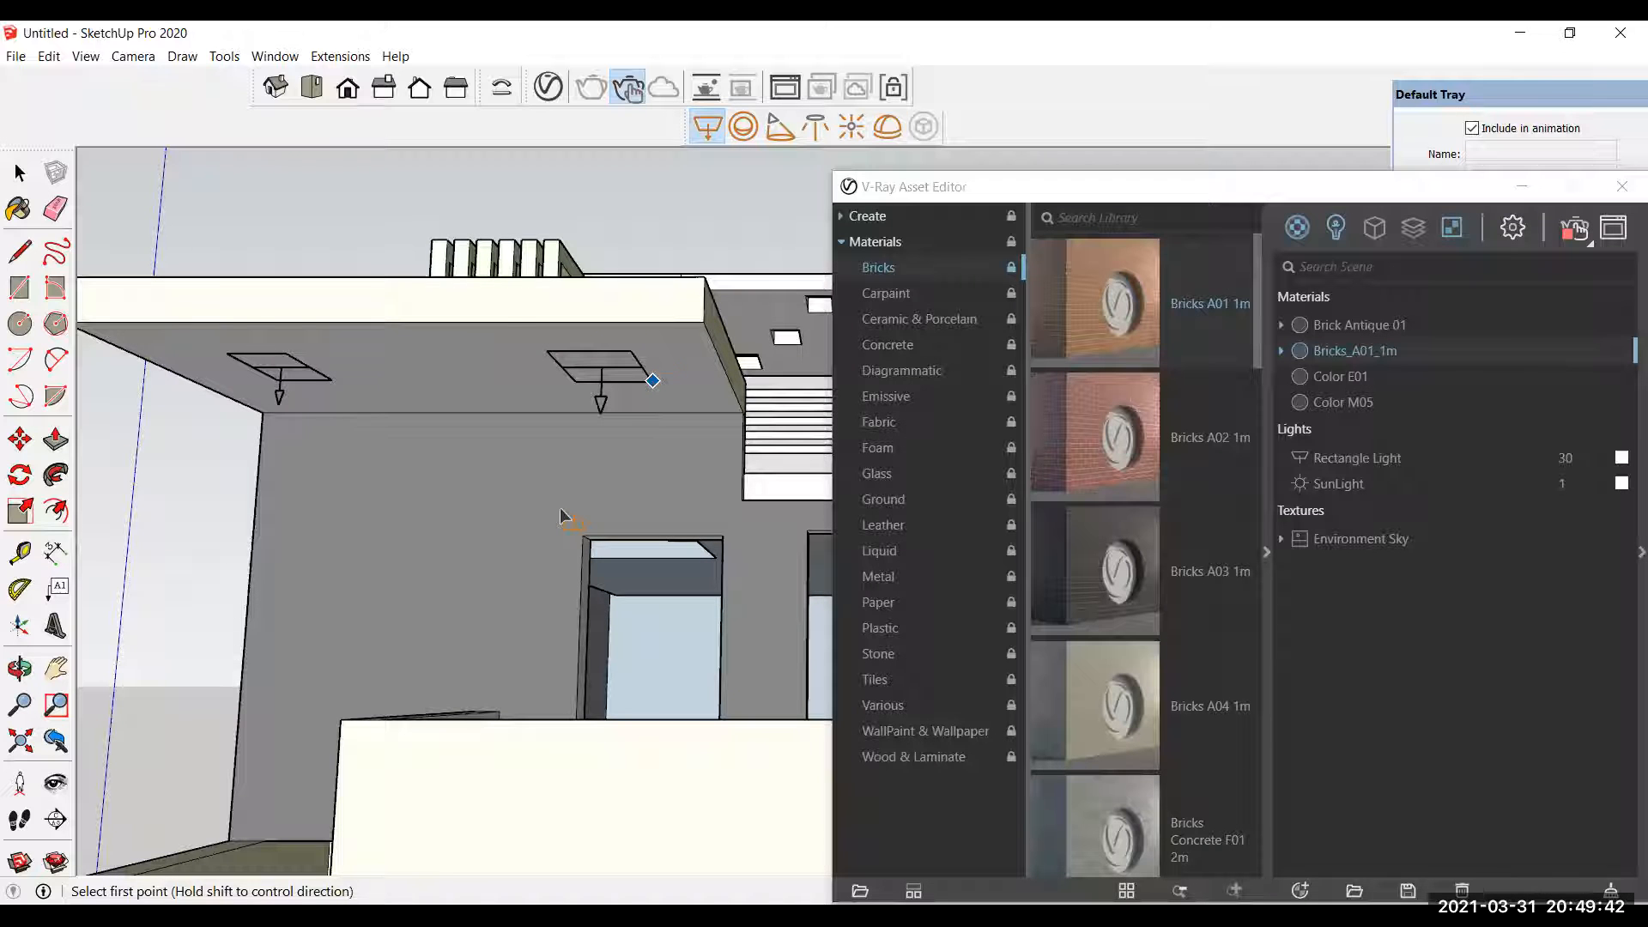
Step: Place a third V-Ray rectangle light on the underside of the projecting balcony
{"action": "scroll", "coordinate": [472, 429], "scroll_direction": "down", "scroll_amount": 1}
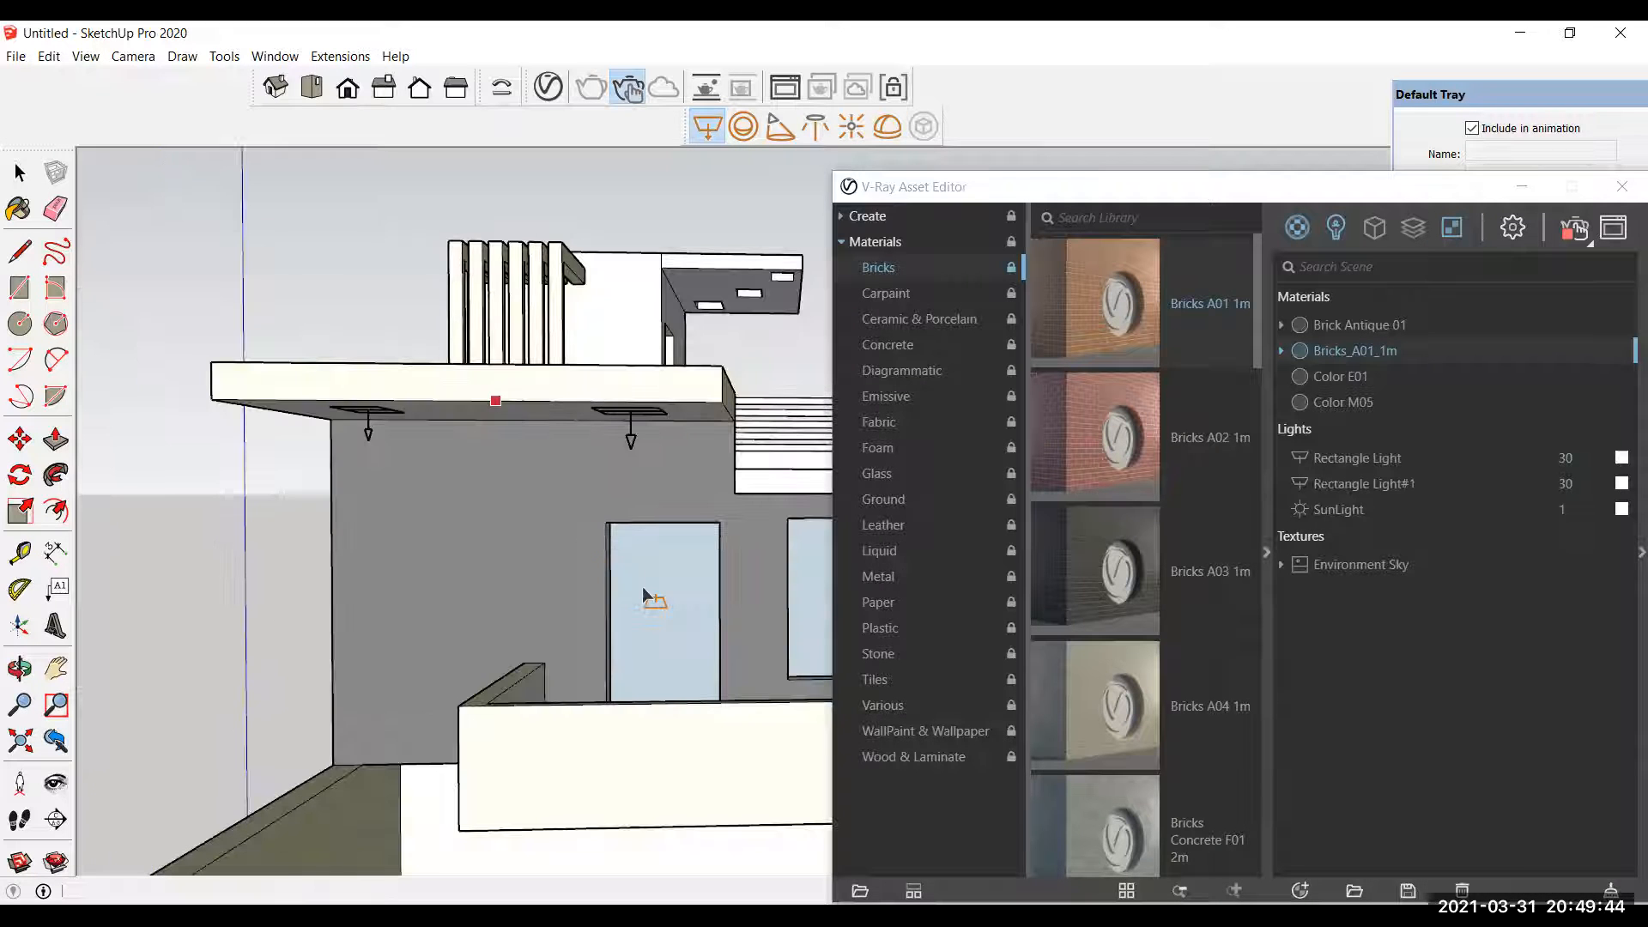
{"action": "scroll", "coordinate": [643, 594], "scroll_direction": "down", "scroll_amount": 1}
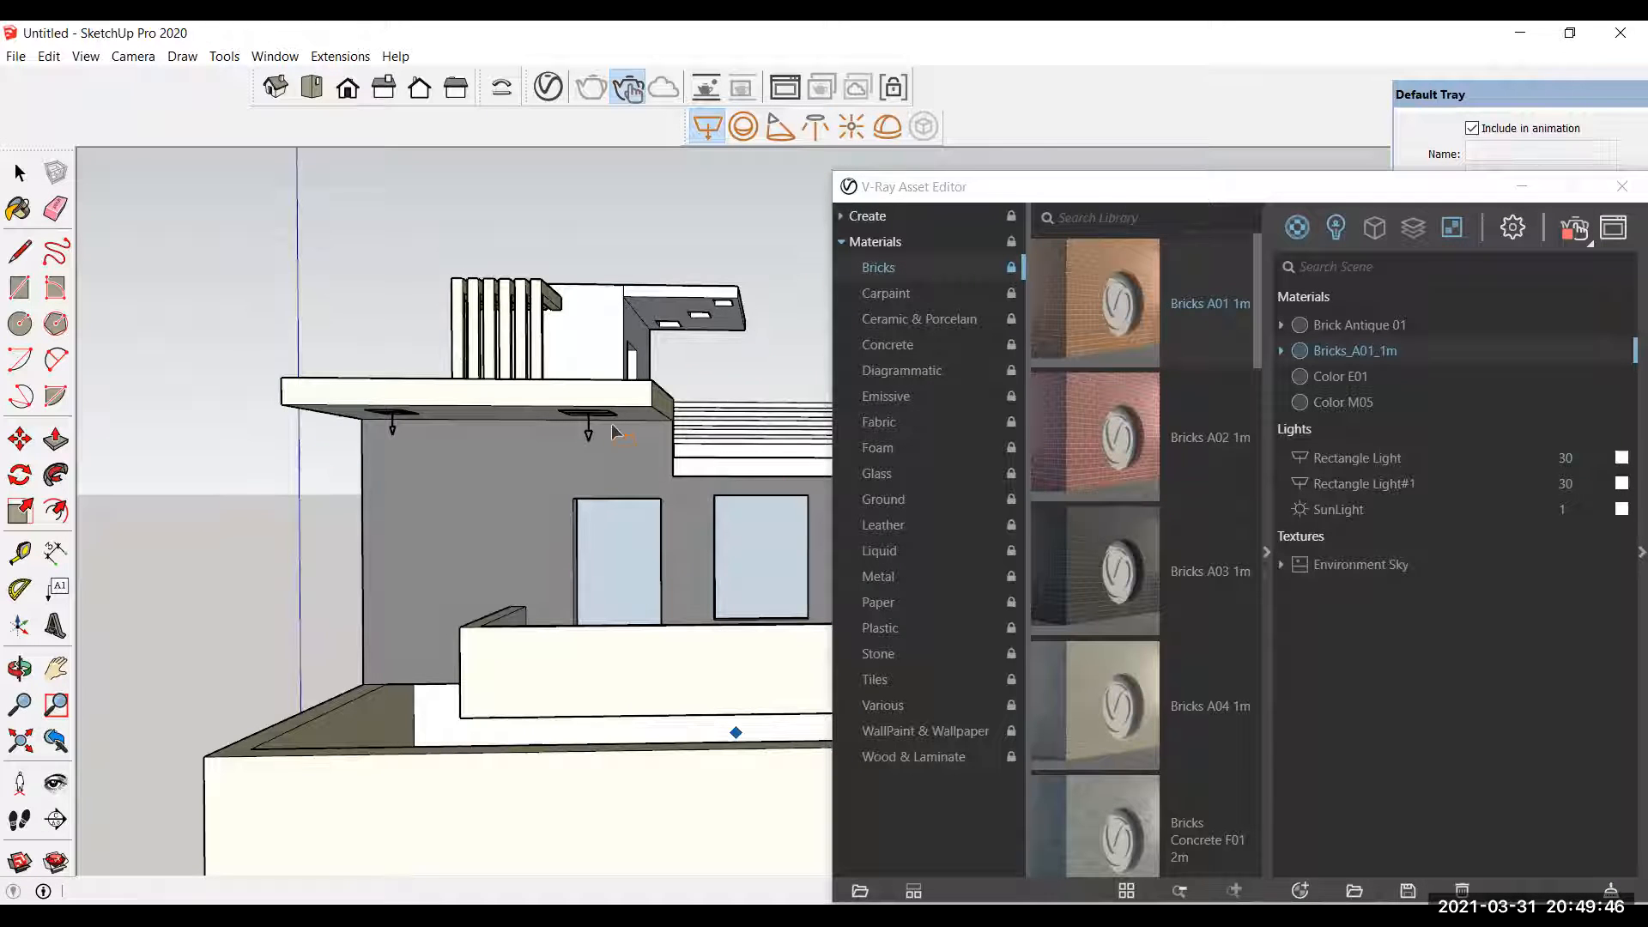
{"action": "scroll", "coordinate": [759, 785], "scroll_direction": "up", "scroll_amount": 1}
{"action": "middle_click_drag", "start_coordinate": [693, 670], "coordinate": [632, 533]}
{"action": "middle_click_drag", "start_coordinate": [577, 444], "coordinate": [127, 465]}
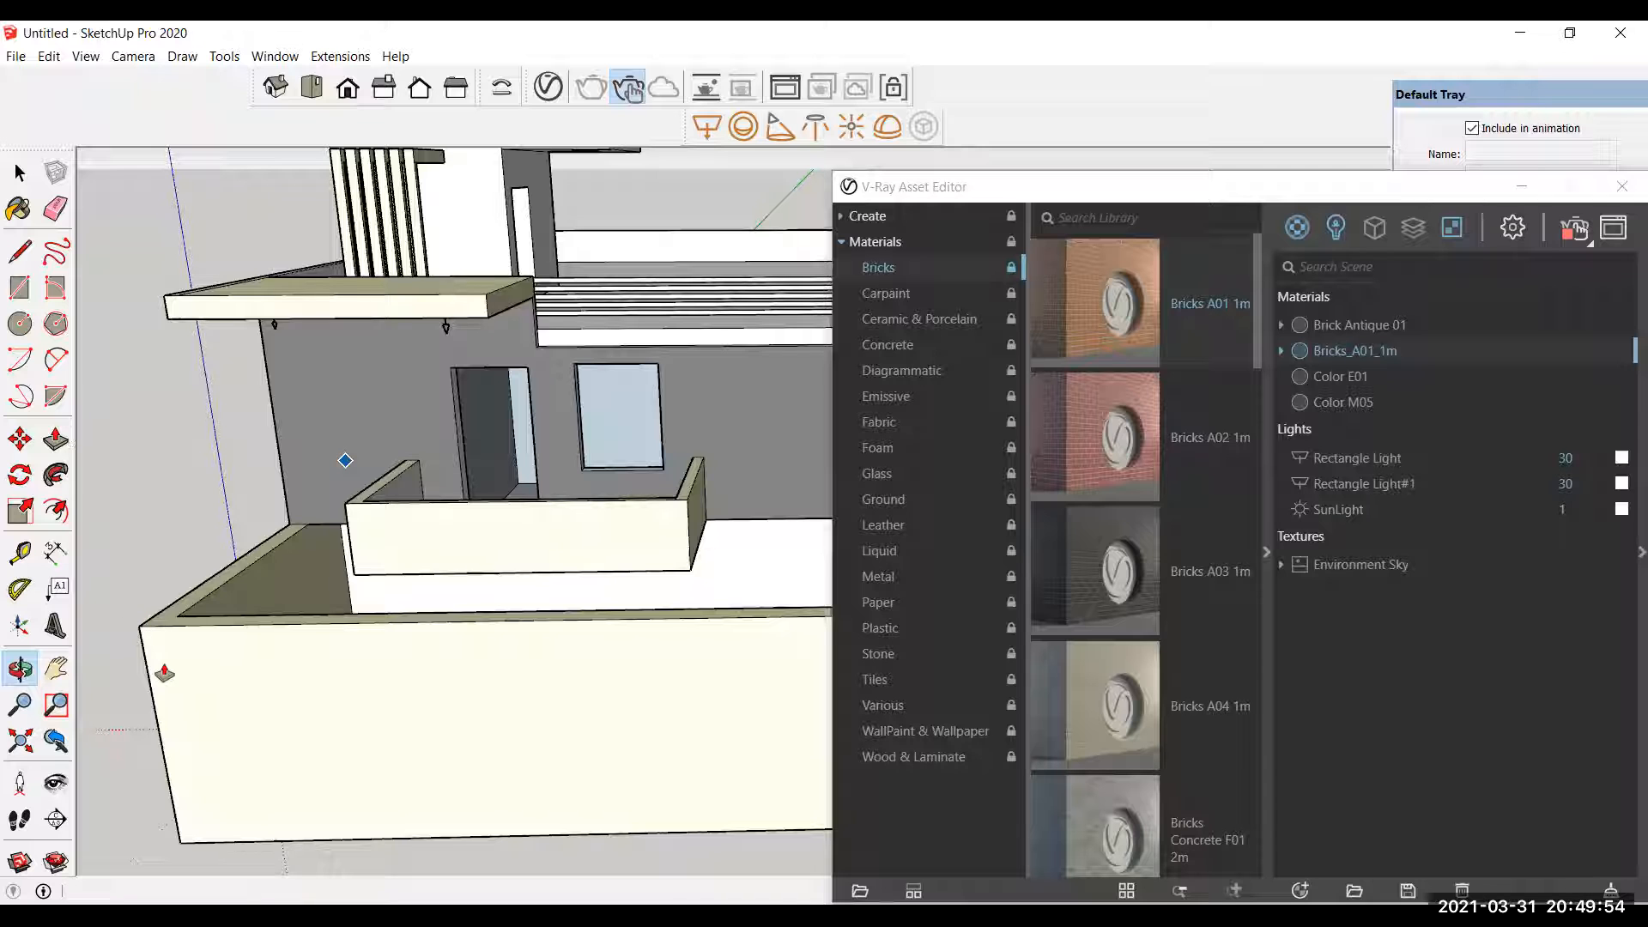
{"action": "middle_click_drag", "start_coordinate": [508, 635], "coordinate": [489, 471]}
{"action": "left_click", "coordinate": [707, 124]}
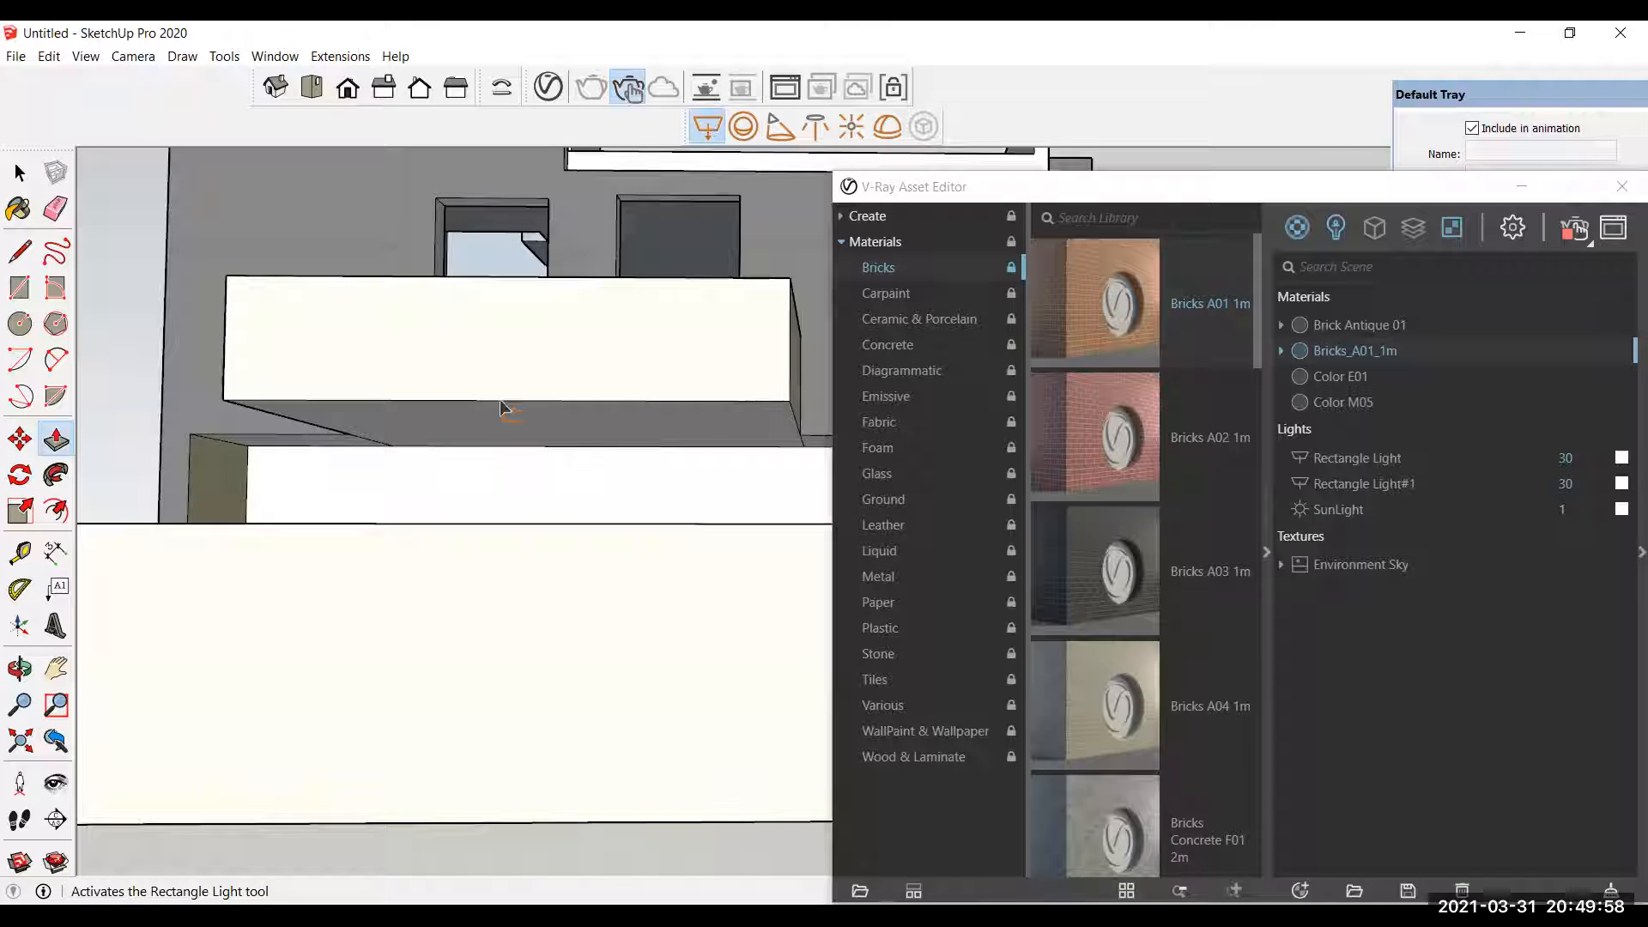
{"action": "scroll", "coordinate": [503, 411], "scroll_direction": "up", "scroll_amount": 3}
{"action": "left_click", "coordinate": [504, 388]}
{"action": "scroll", "coordinate": [595, 422], "scroll_direction": "up", "scroll_amount": 2}
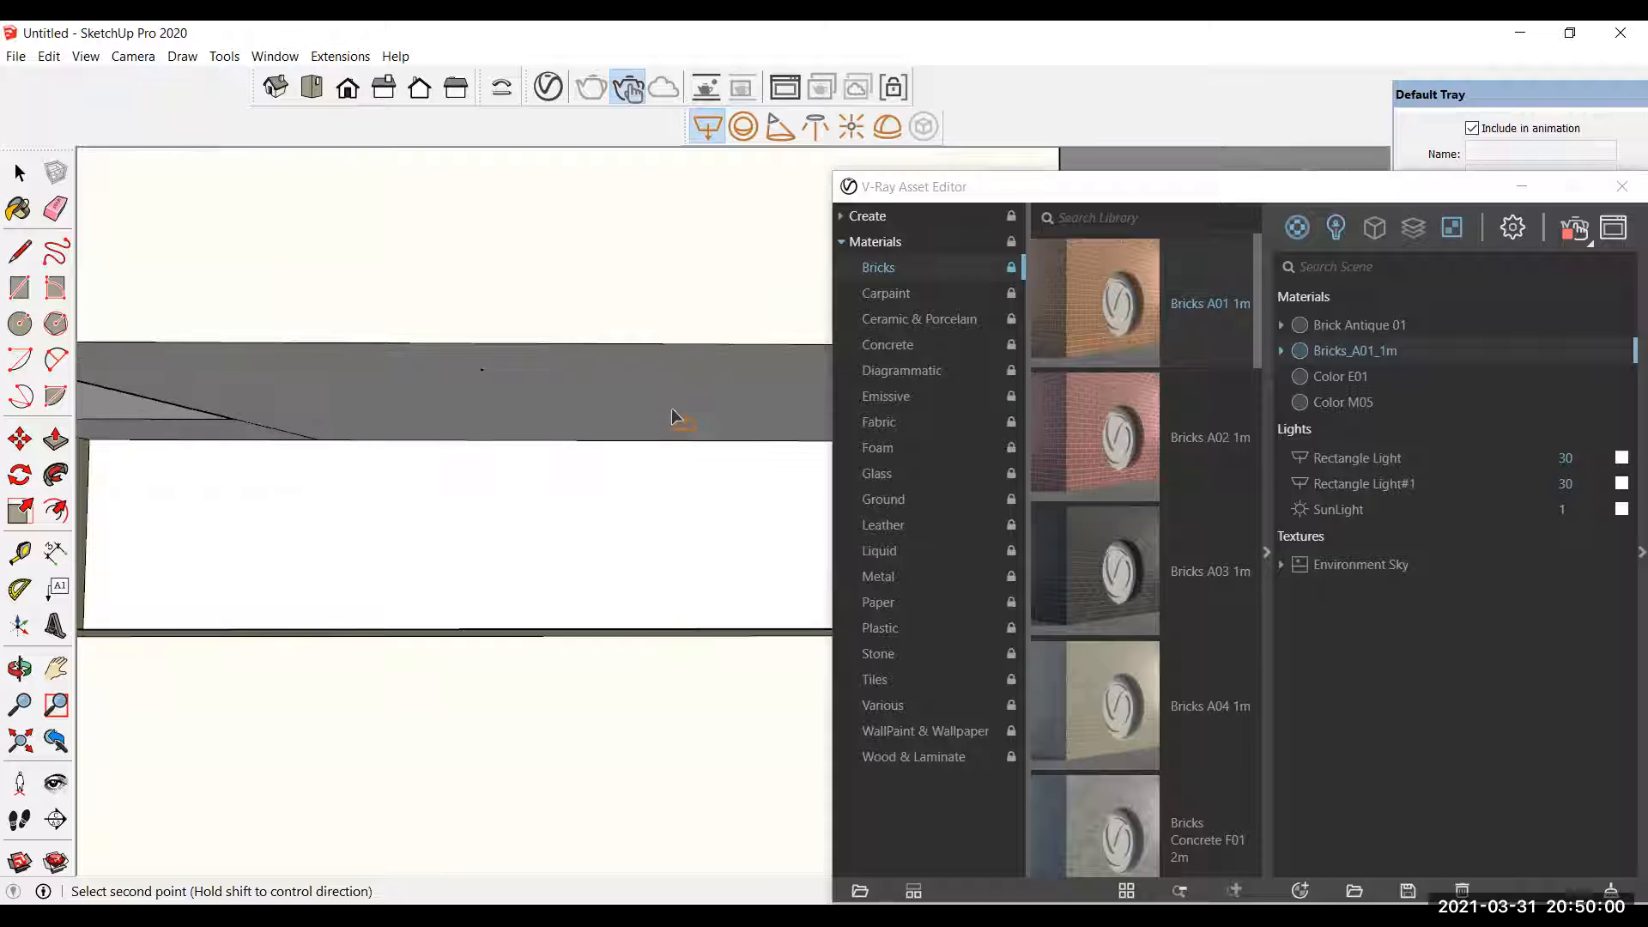
{"action": "left_click", "coordinate": [255, 424]}
{"action": "scroll", "coordinate": [255, 424], "scroll_direction": "down", "scroll_amount": 1}
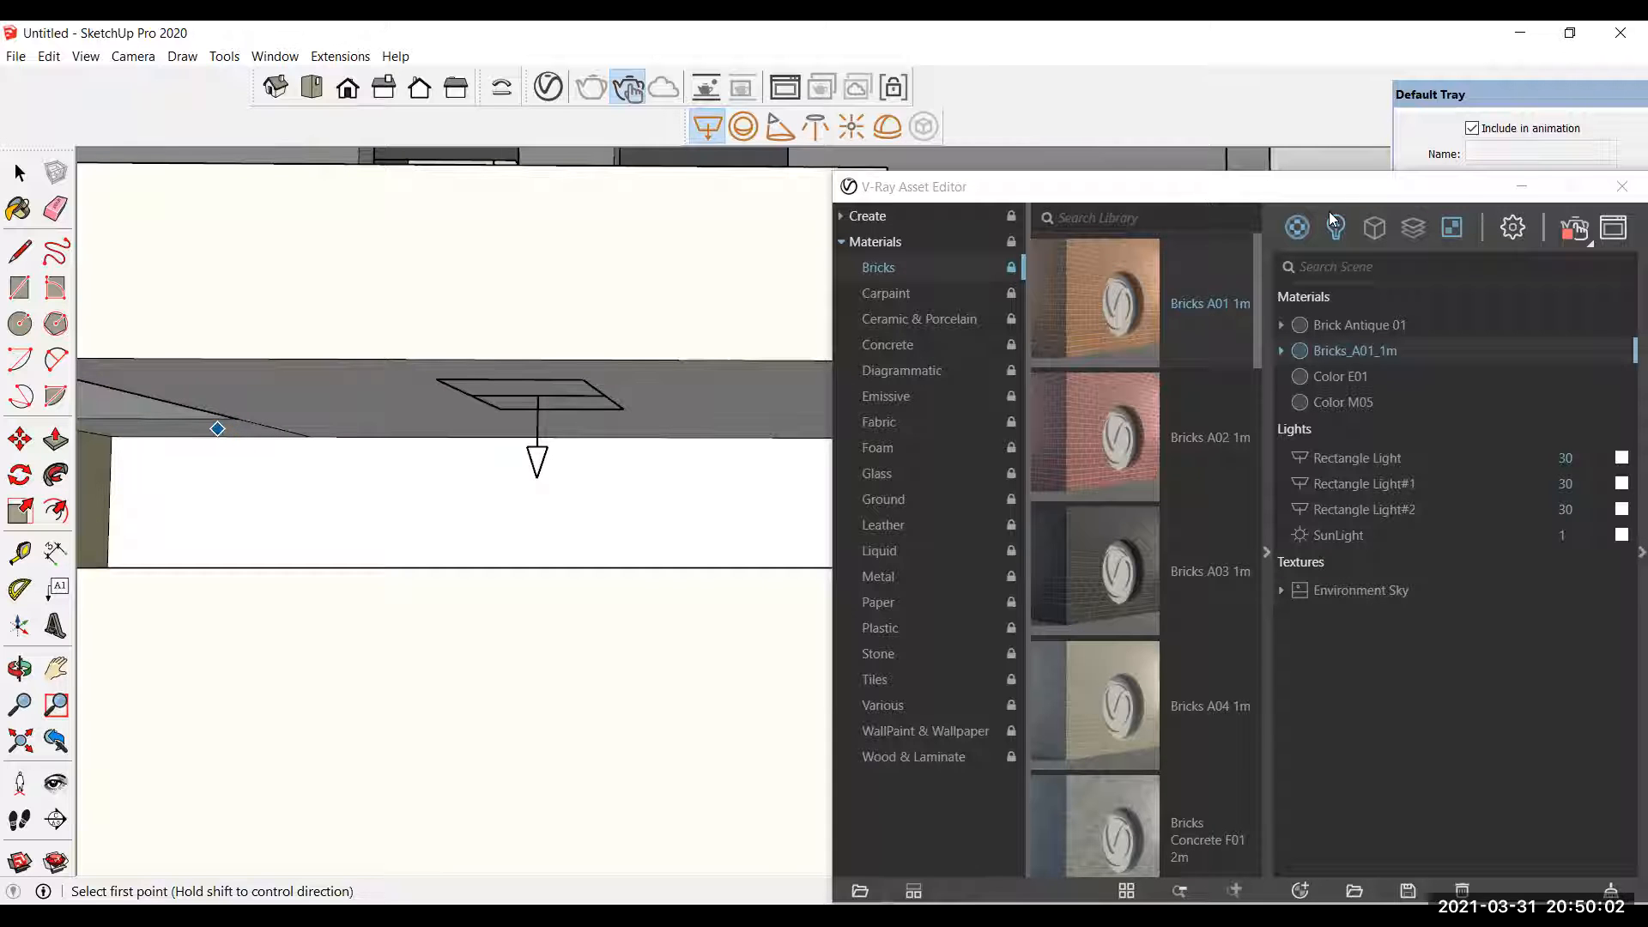
Step: Change the balcony light's shape to Disc and collapse the material library in the Asset Editor
{"action": "left_click", "coordinate": [1392, 511]}
{"action": "left_click_drag", "start_coordinate": [1290, 197], "coordinate": [870, 170]}
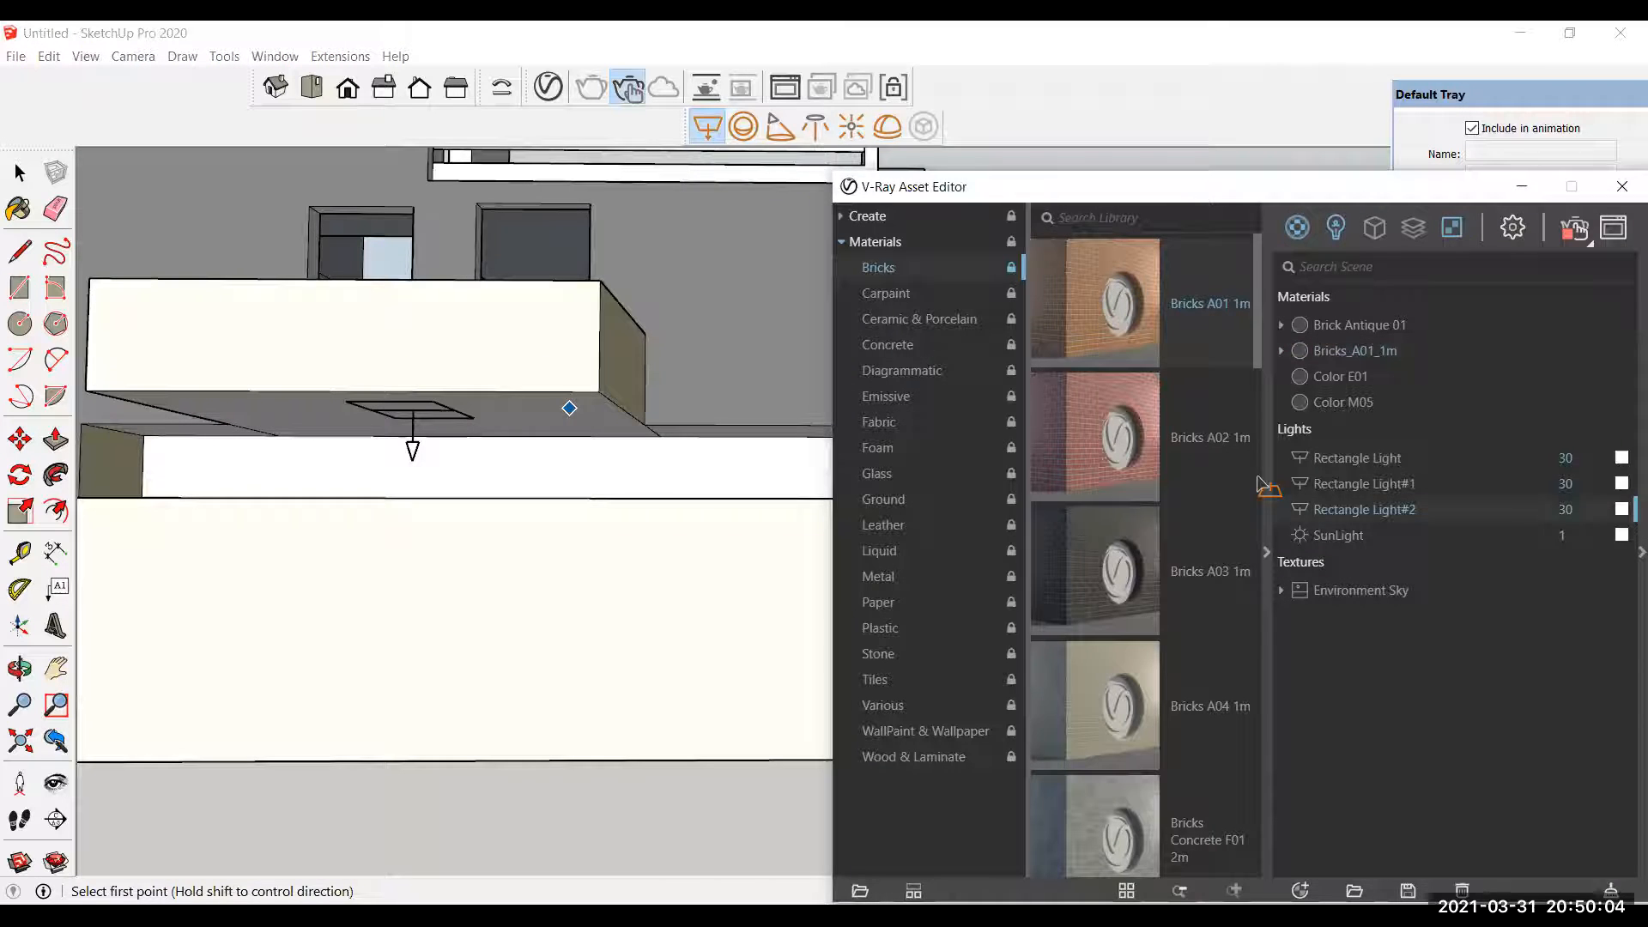
{"action": "left_click", "coordinate": [1224, 526]}
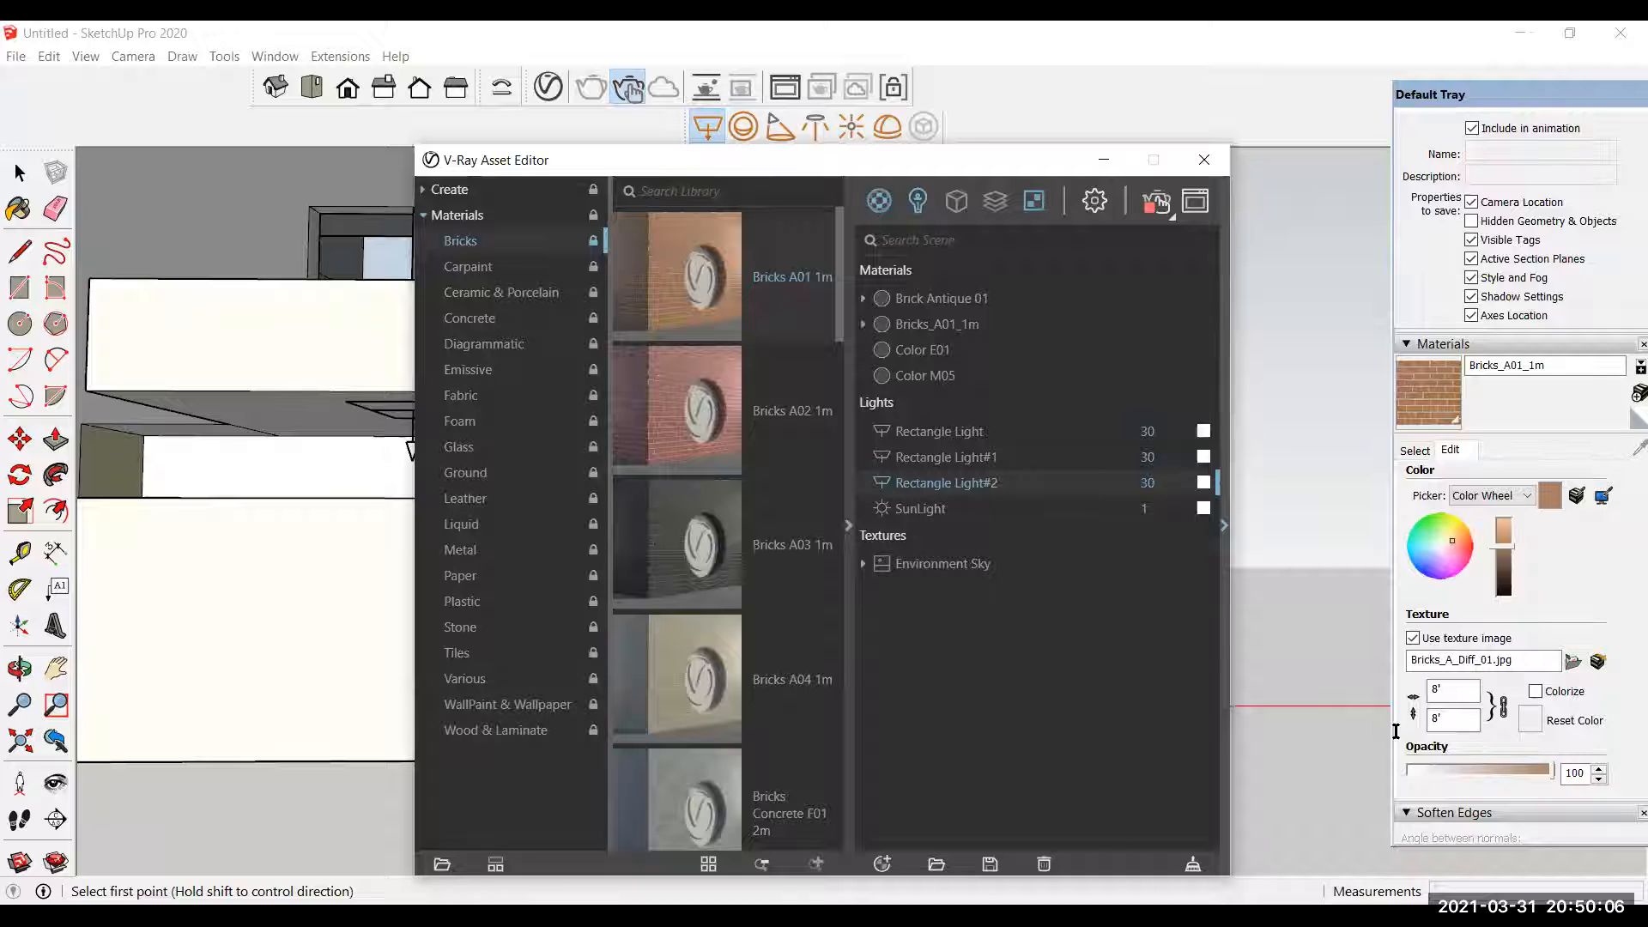
{"action": "left_click", "coordinate": [1407, 627]}
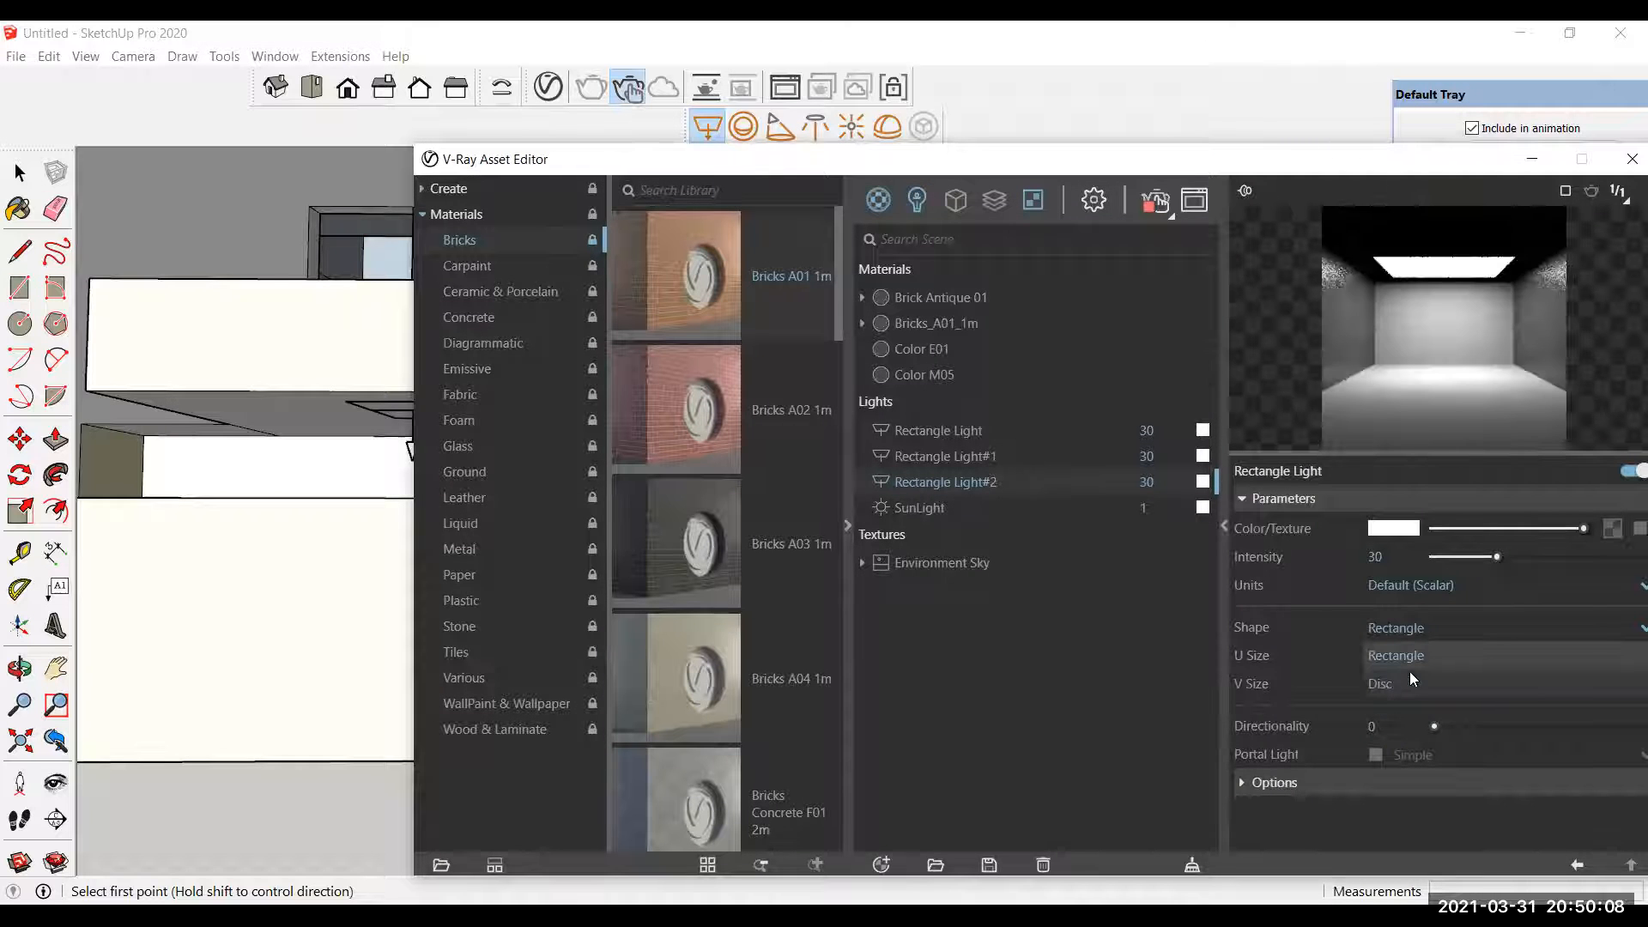
{"action": "left_click", "coordinate": [1412, 682]}
{"action": "left_click_drag", "start_coordinate": [732, 154], "coordinate": [720, 143]}
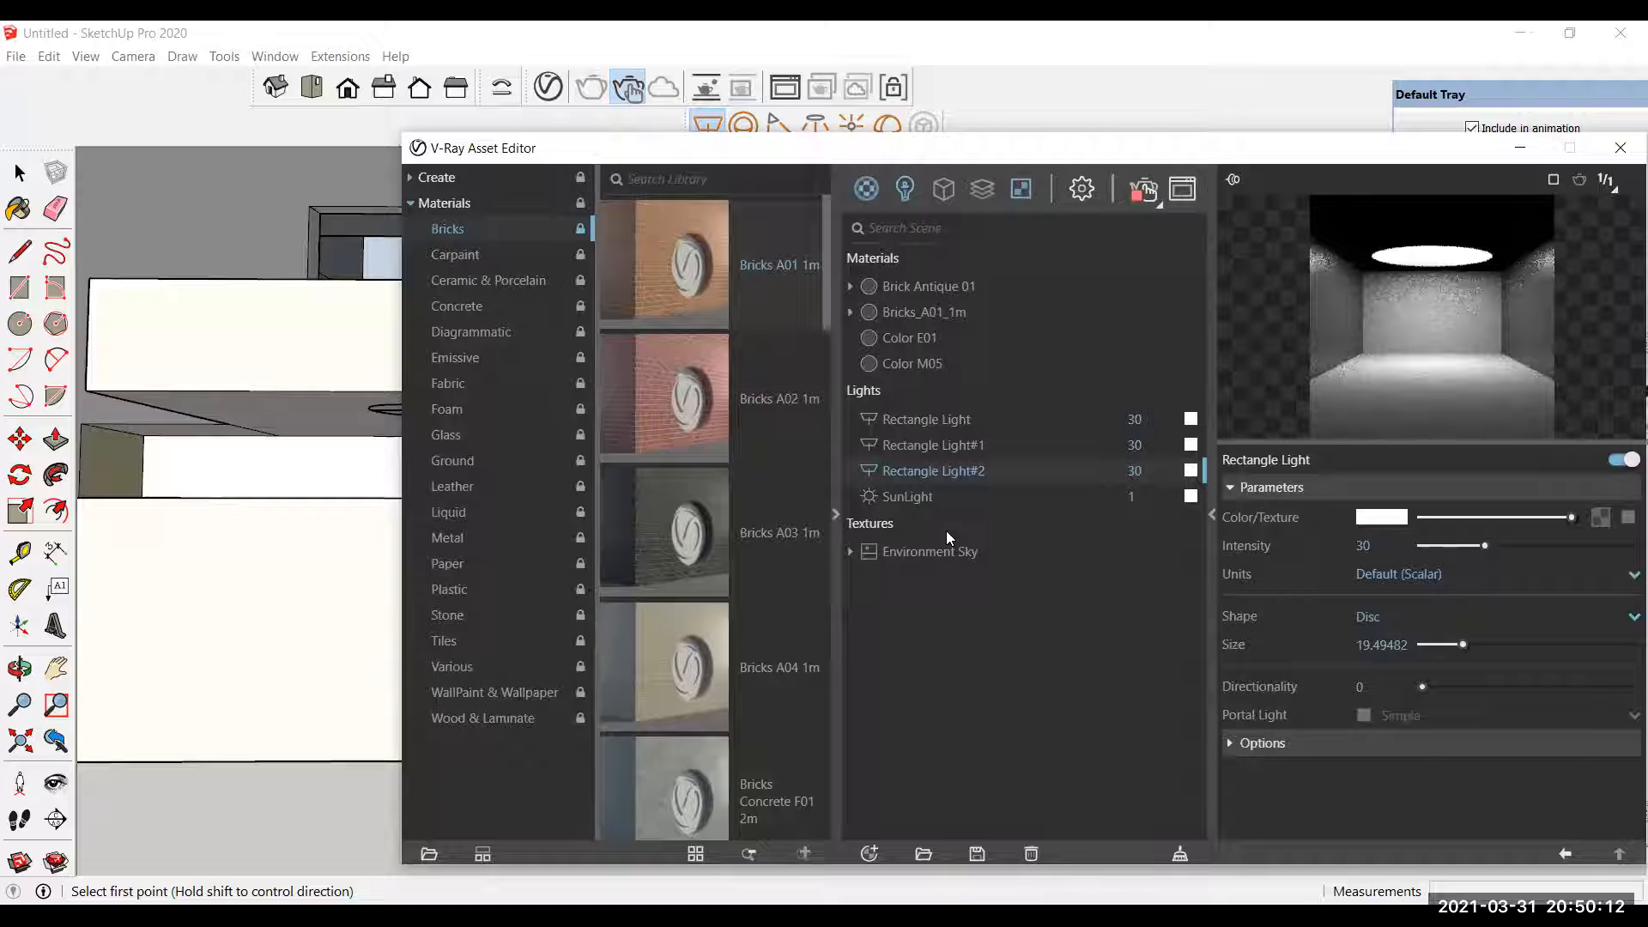
{"action": "left_click", "coordinate": [835, 515]}
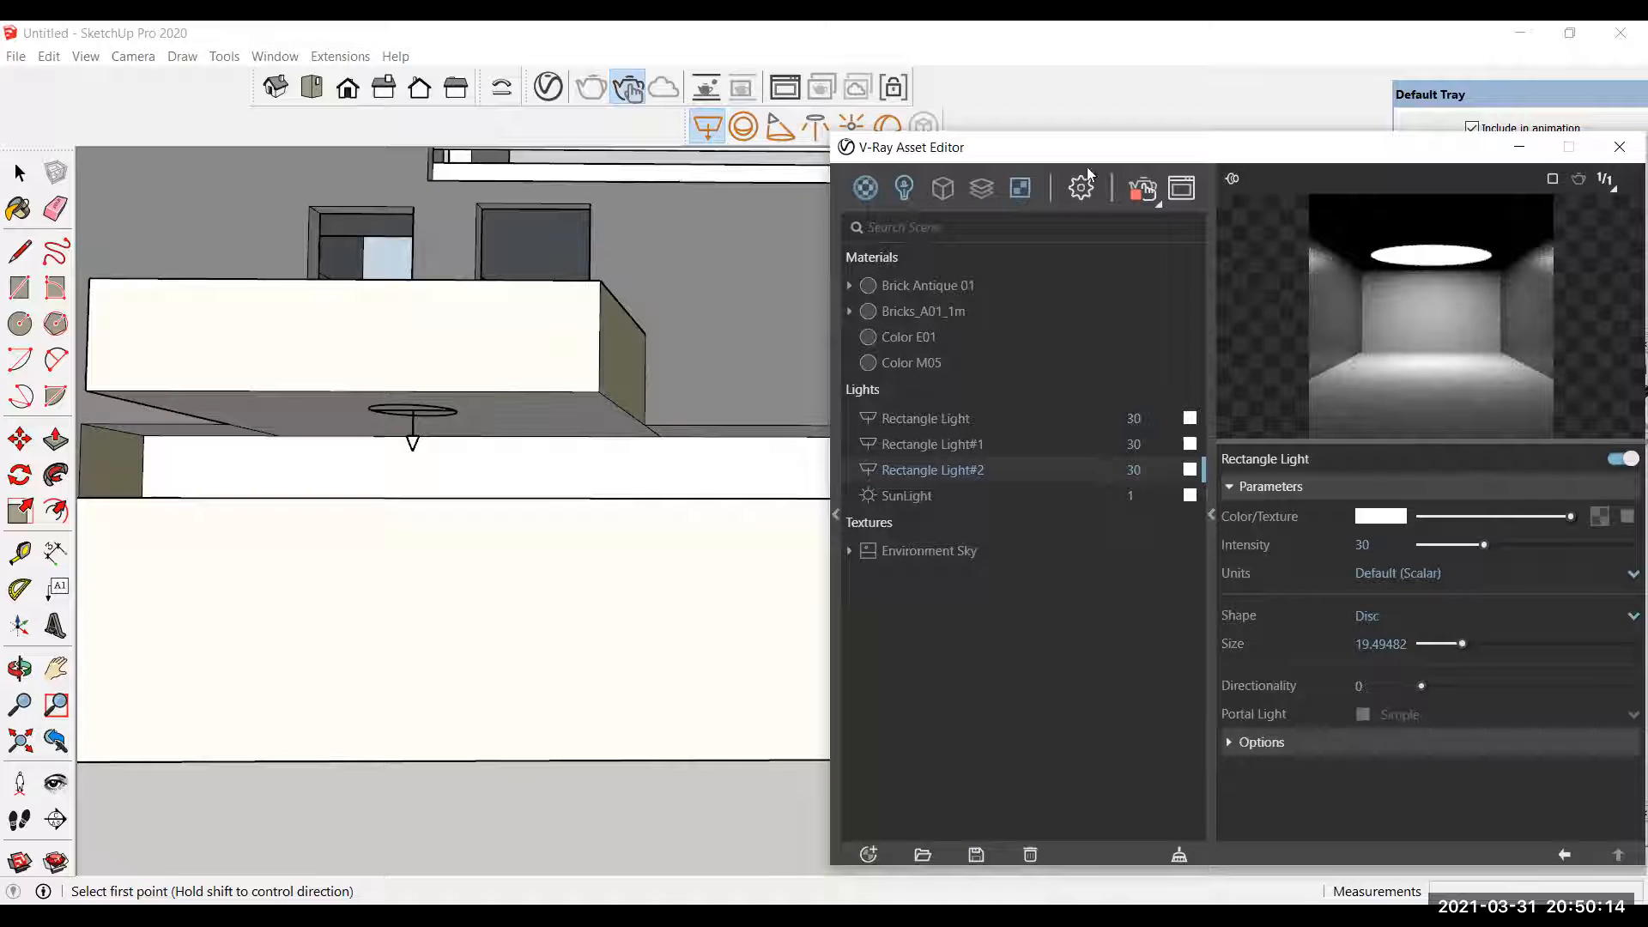
{"action": "left_click_drag", "start_coordinate": [1086, 152], "coordinate": [907, 102]}
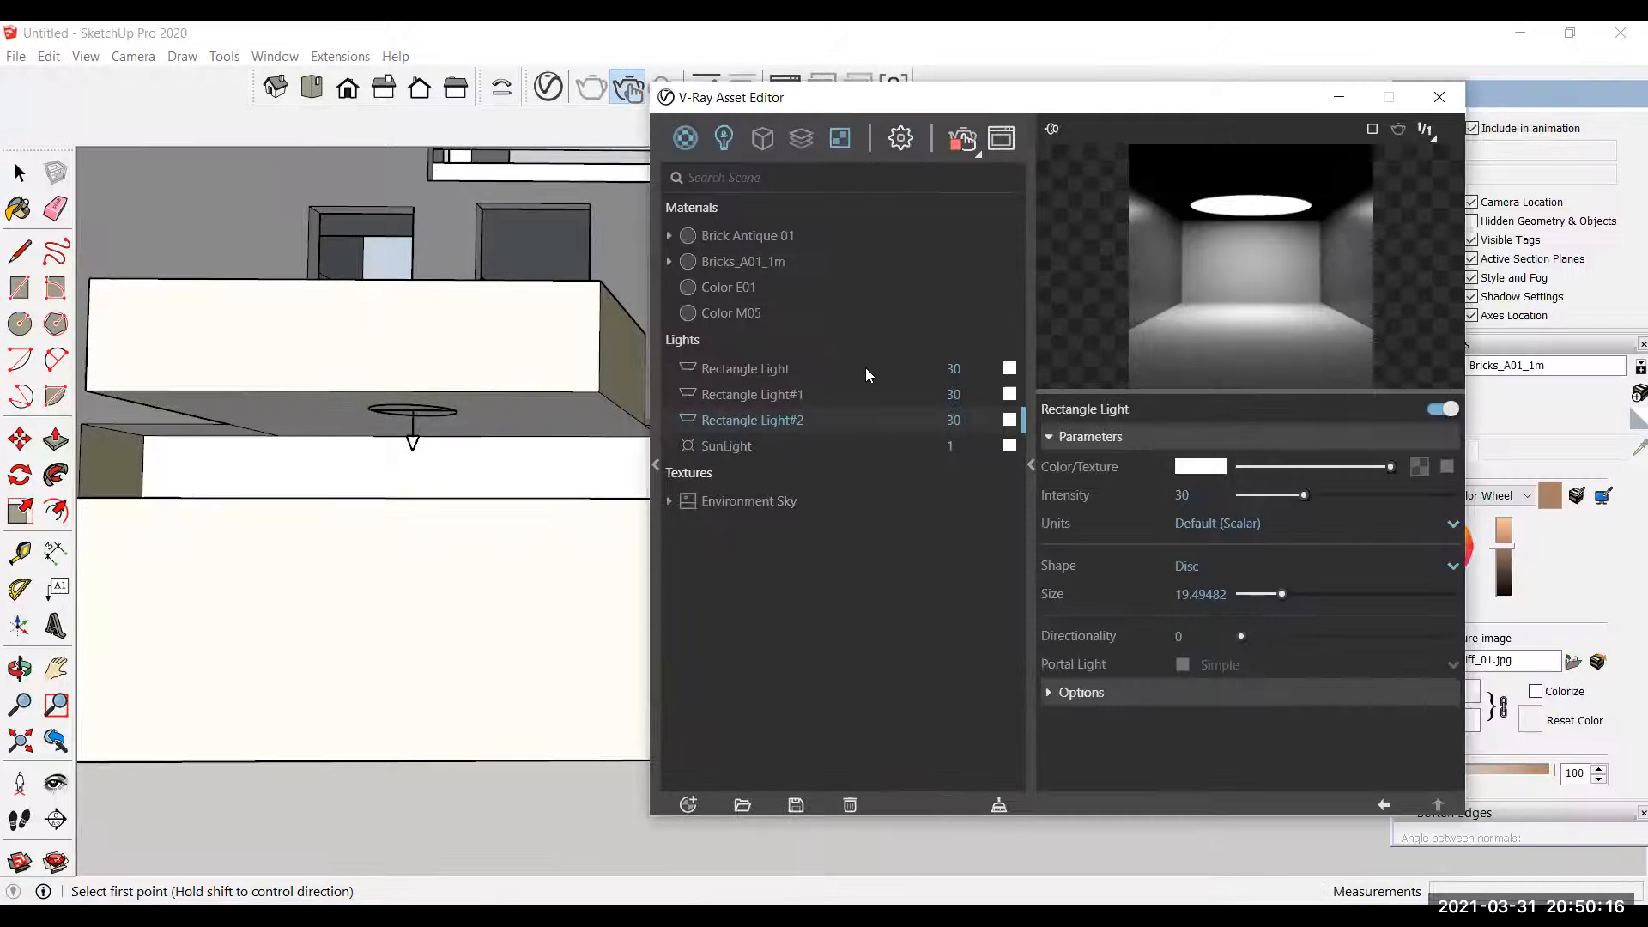
Step: Set the intensity of all three rectangle lights to 300 and filter the asset list to lights only
{"action": "left_click", "coordinate": [978, 373]}
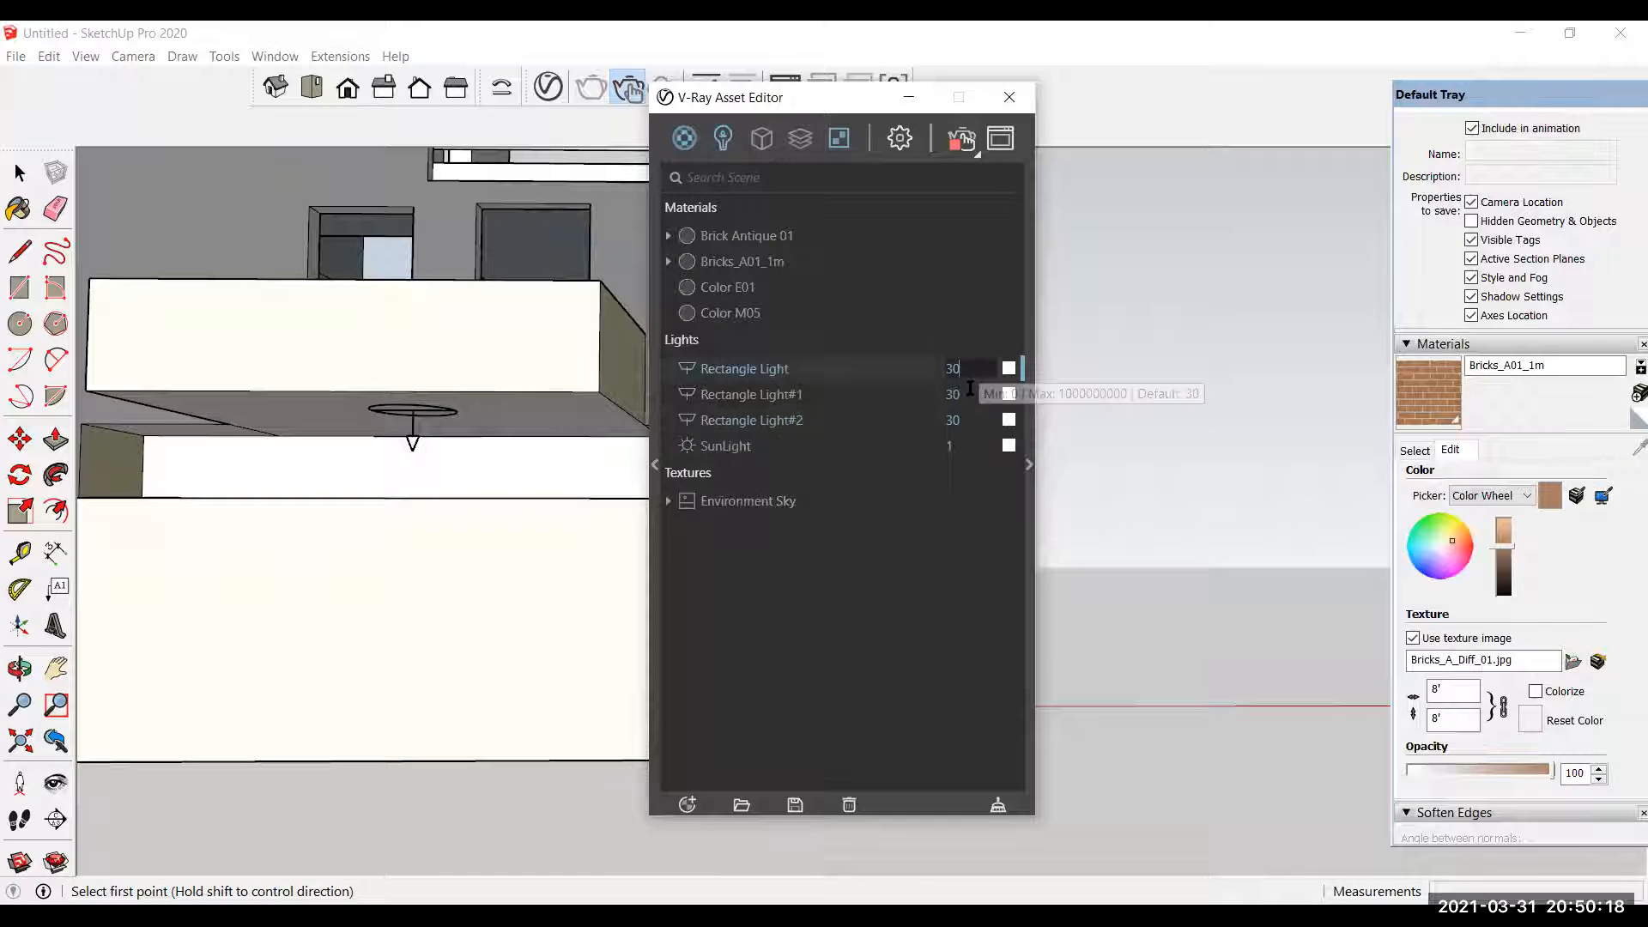
{"action": "type", "text": "0"}
{"action": "left_click", "coordinate": [970, 391]}
{"action": "type", "text": "0"}
{"action": "left_click", "coordinate": [971, 422]}
{"action": "type", "text": "0"}
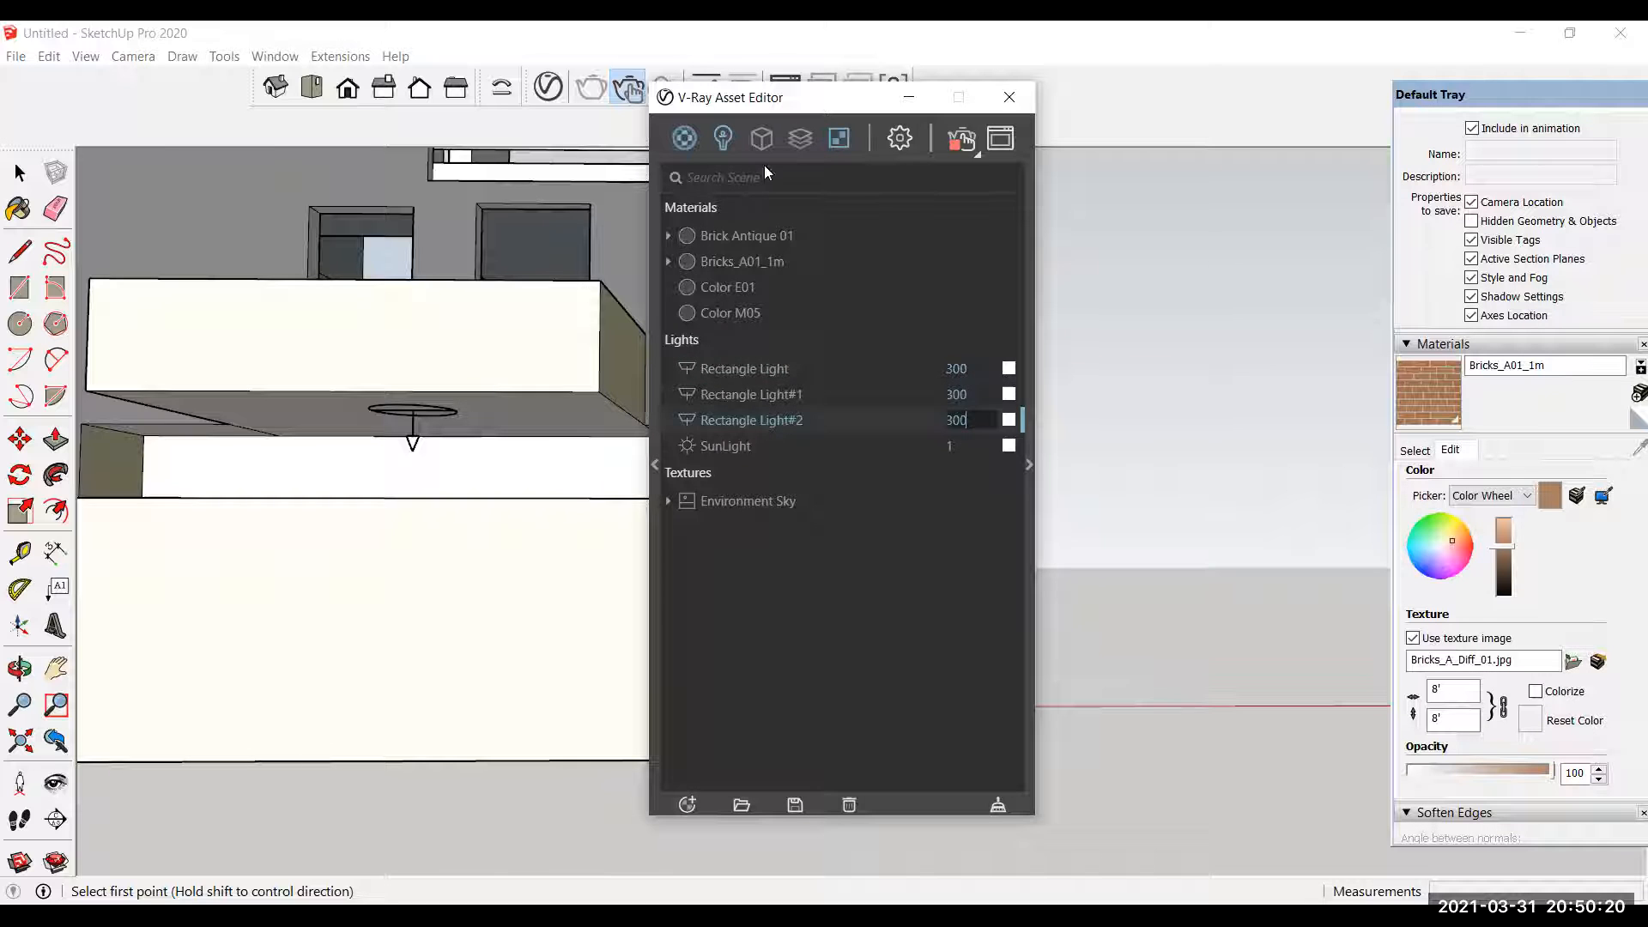
{"action": "left_click", "coordinate": [722, 137]}
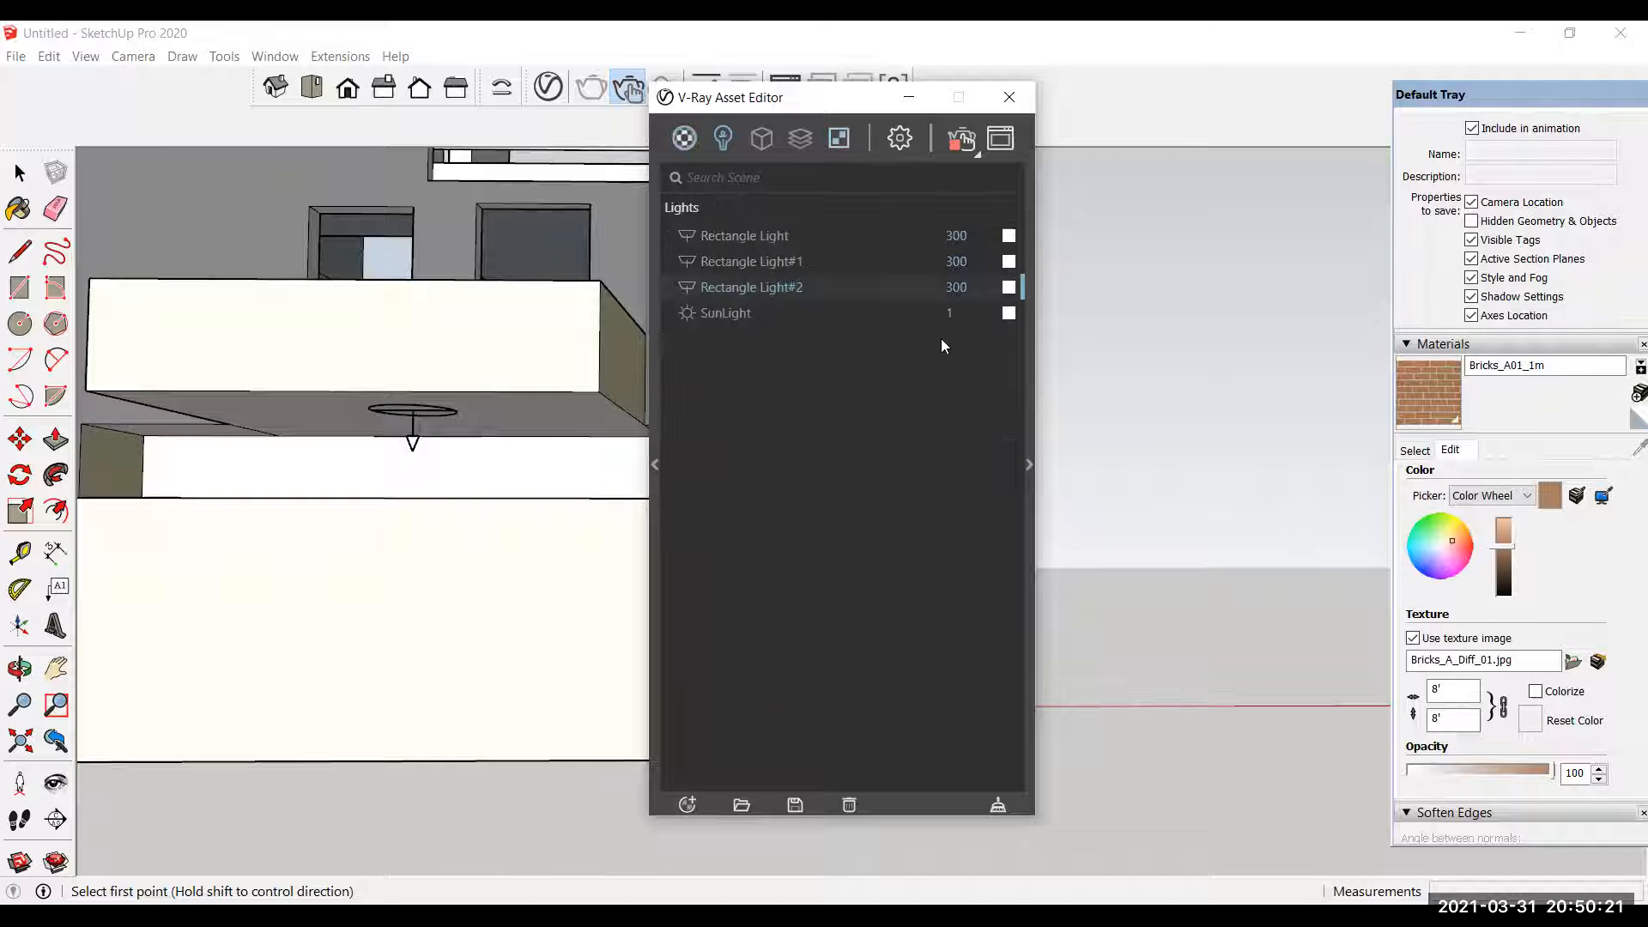
Step: Expand the light settings and switch off the disc-shaped rectangle light under the balcony
{"action": "left_click", "coordinate": [1030, 465]}
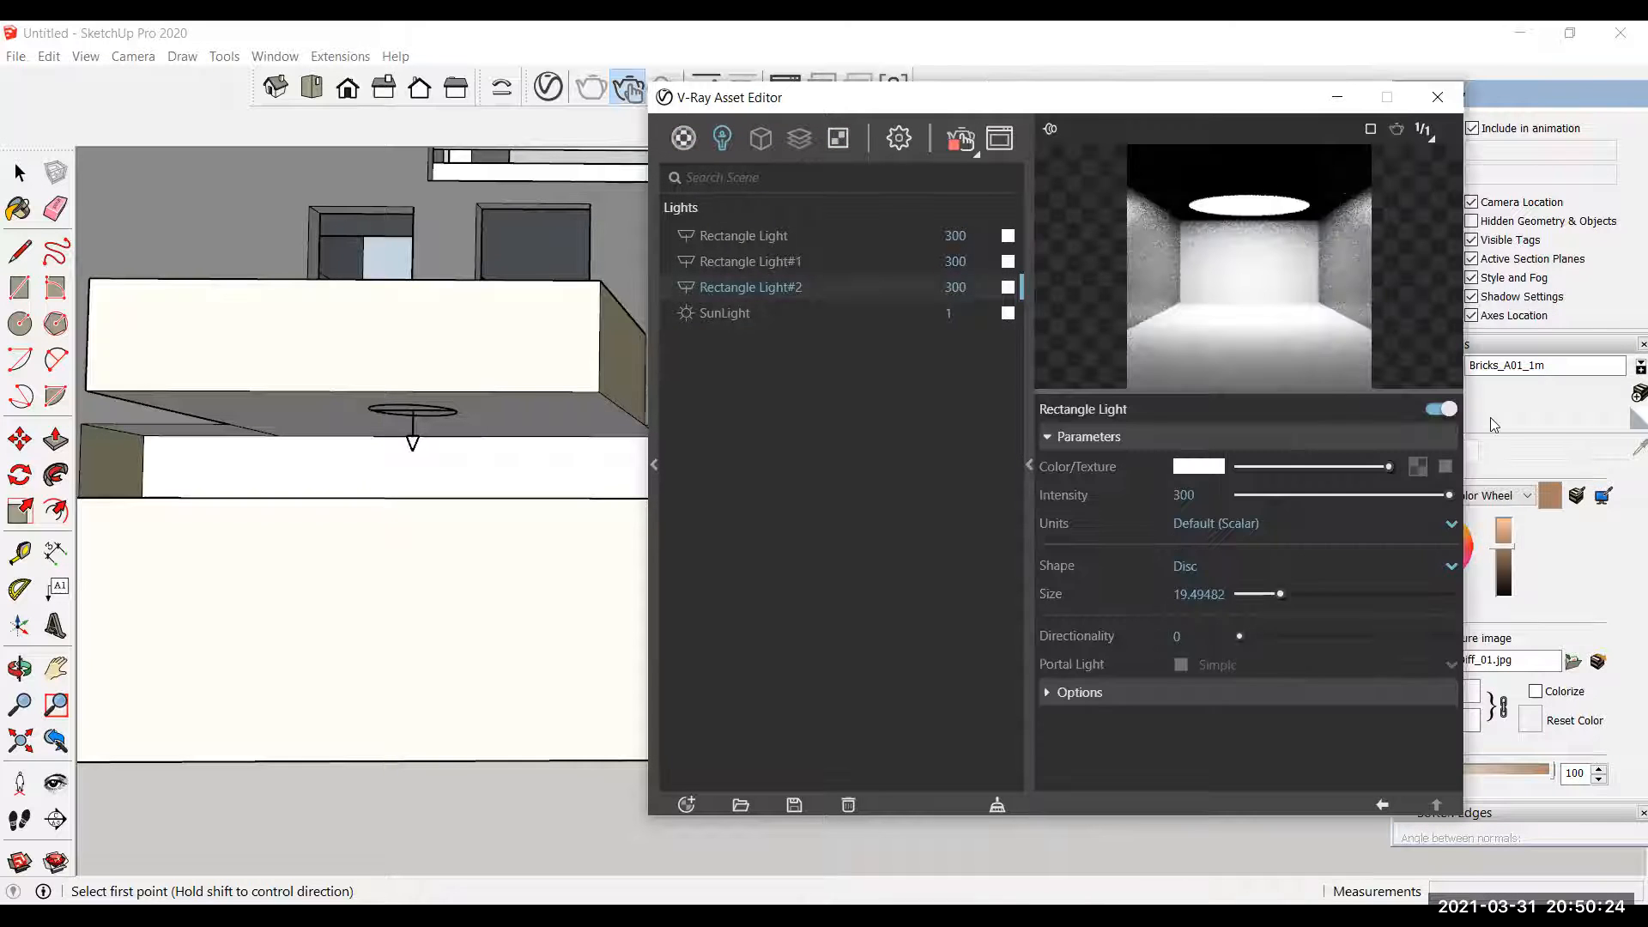
{"action": "left_click", "coordinate": [1442, 409]}
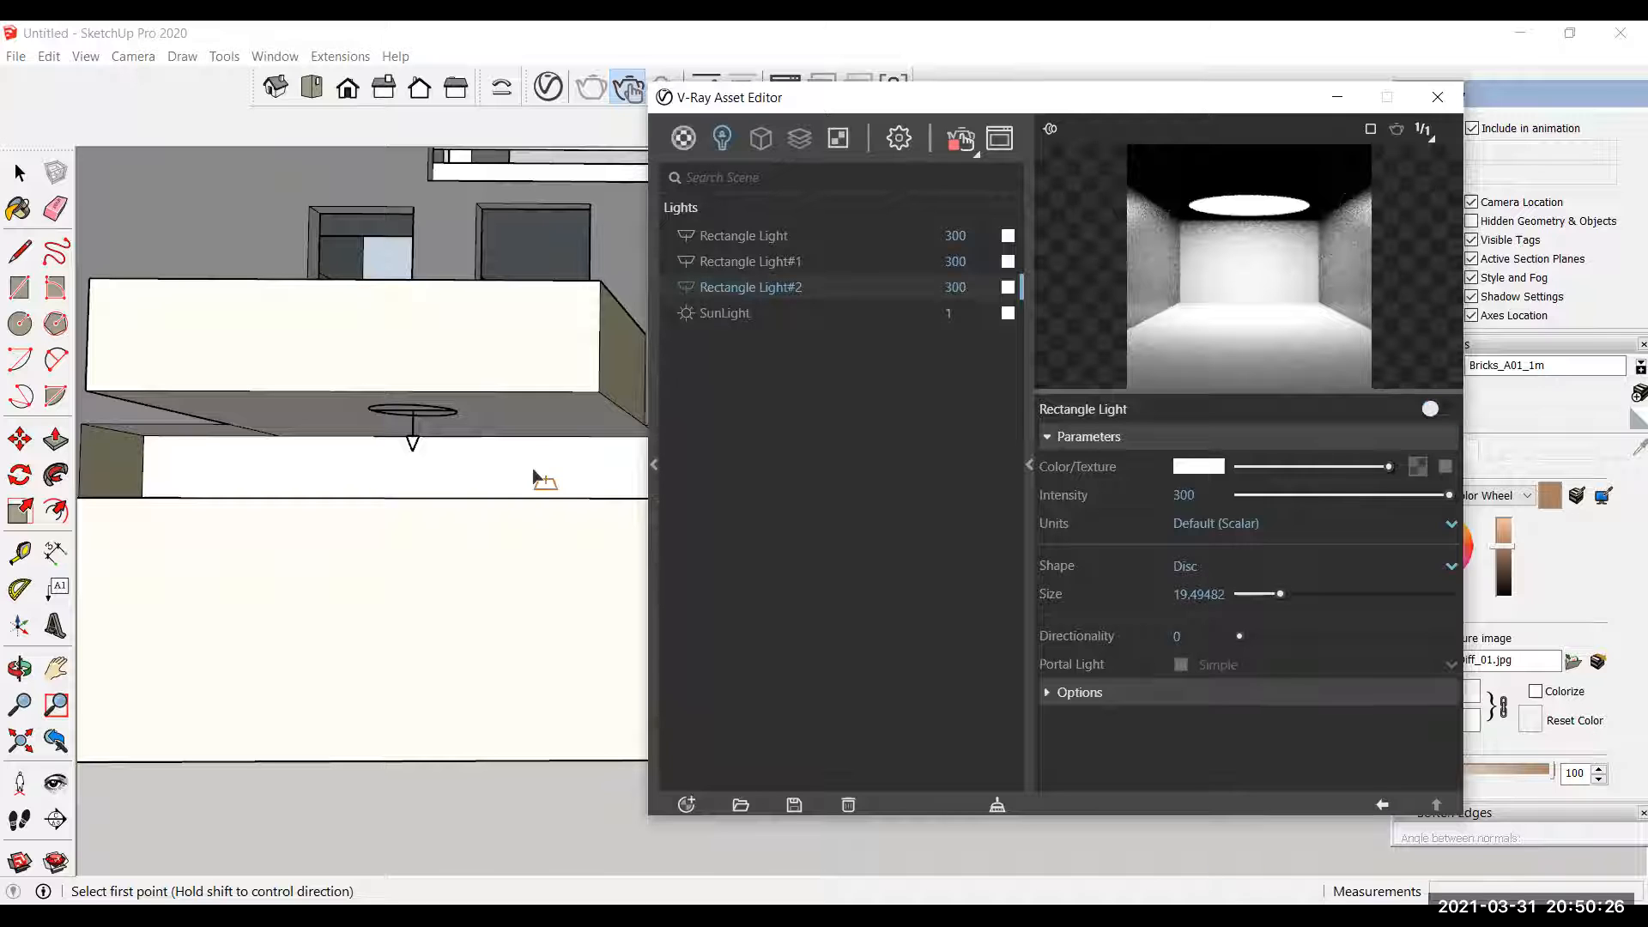
{"action": "scroll", "coordinate": [377, 528], "scroll_direction": "down", "scroll_amount": 8}
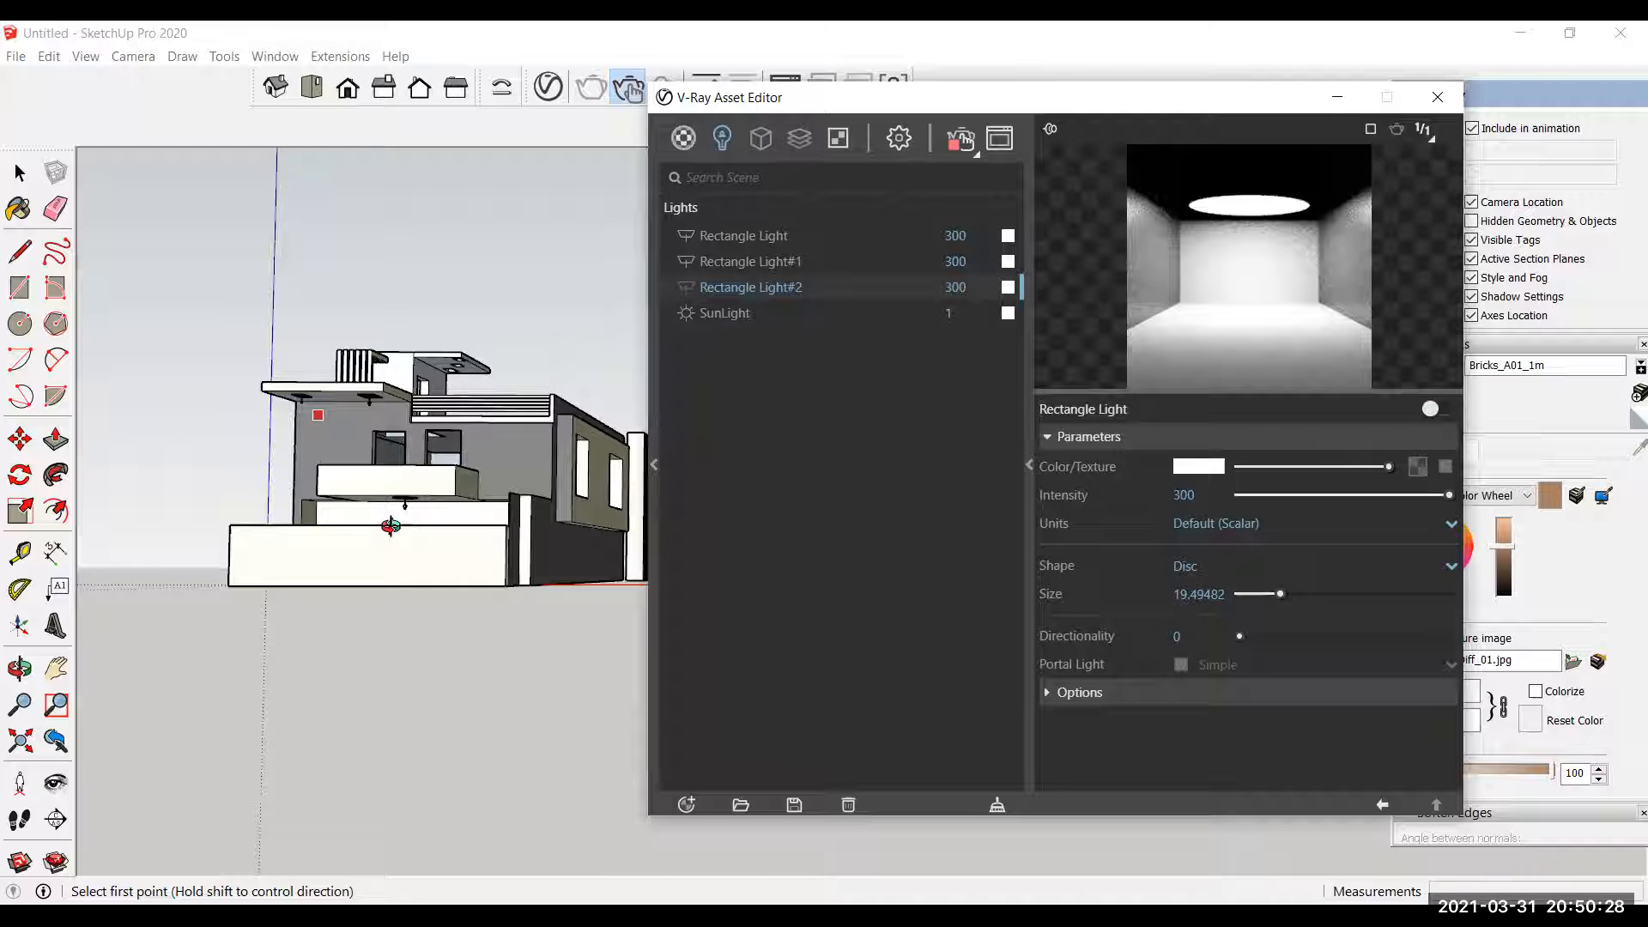
{"action": "middle_click_drag", "start_coordinate": [262, 531], "coordinate": [216, 581]}
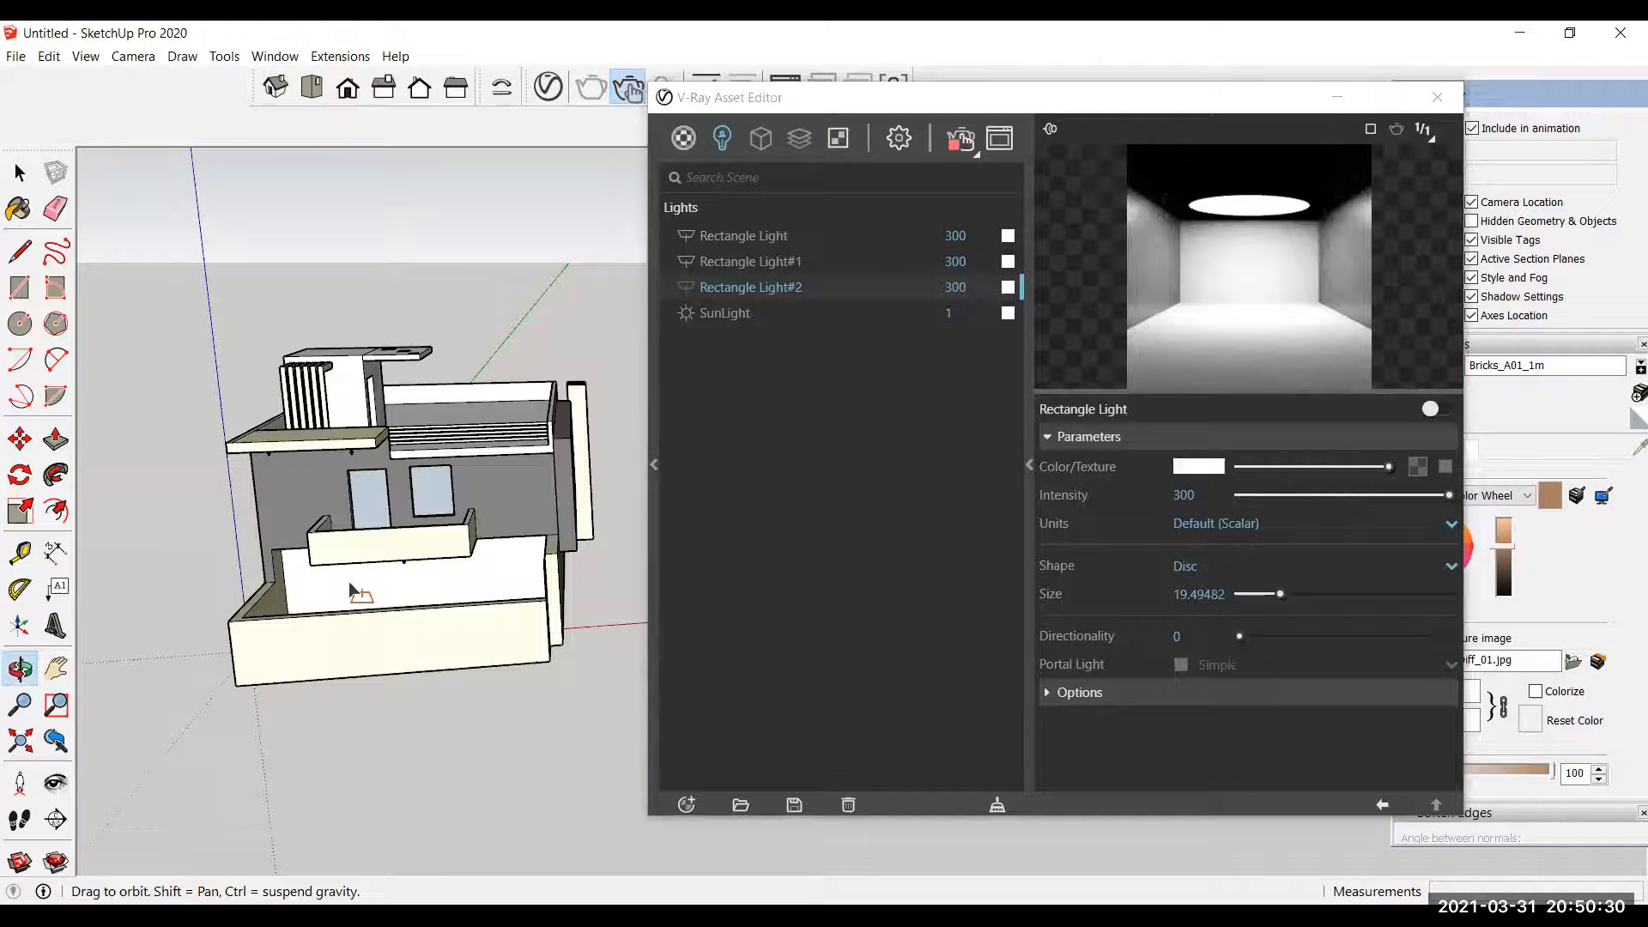
{"action": "scroll", "coordinate": [339, 611], "scroll_direction": "up", "scroll_amount": 3}
{"action": "scroll", "coordinate": [553, 350], "scroll_direction": "up", "scroll_amount": 3}
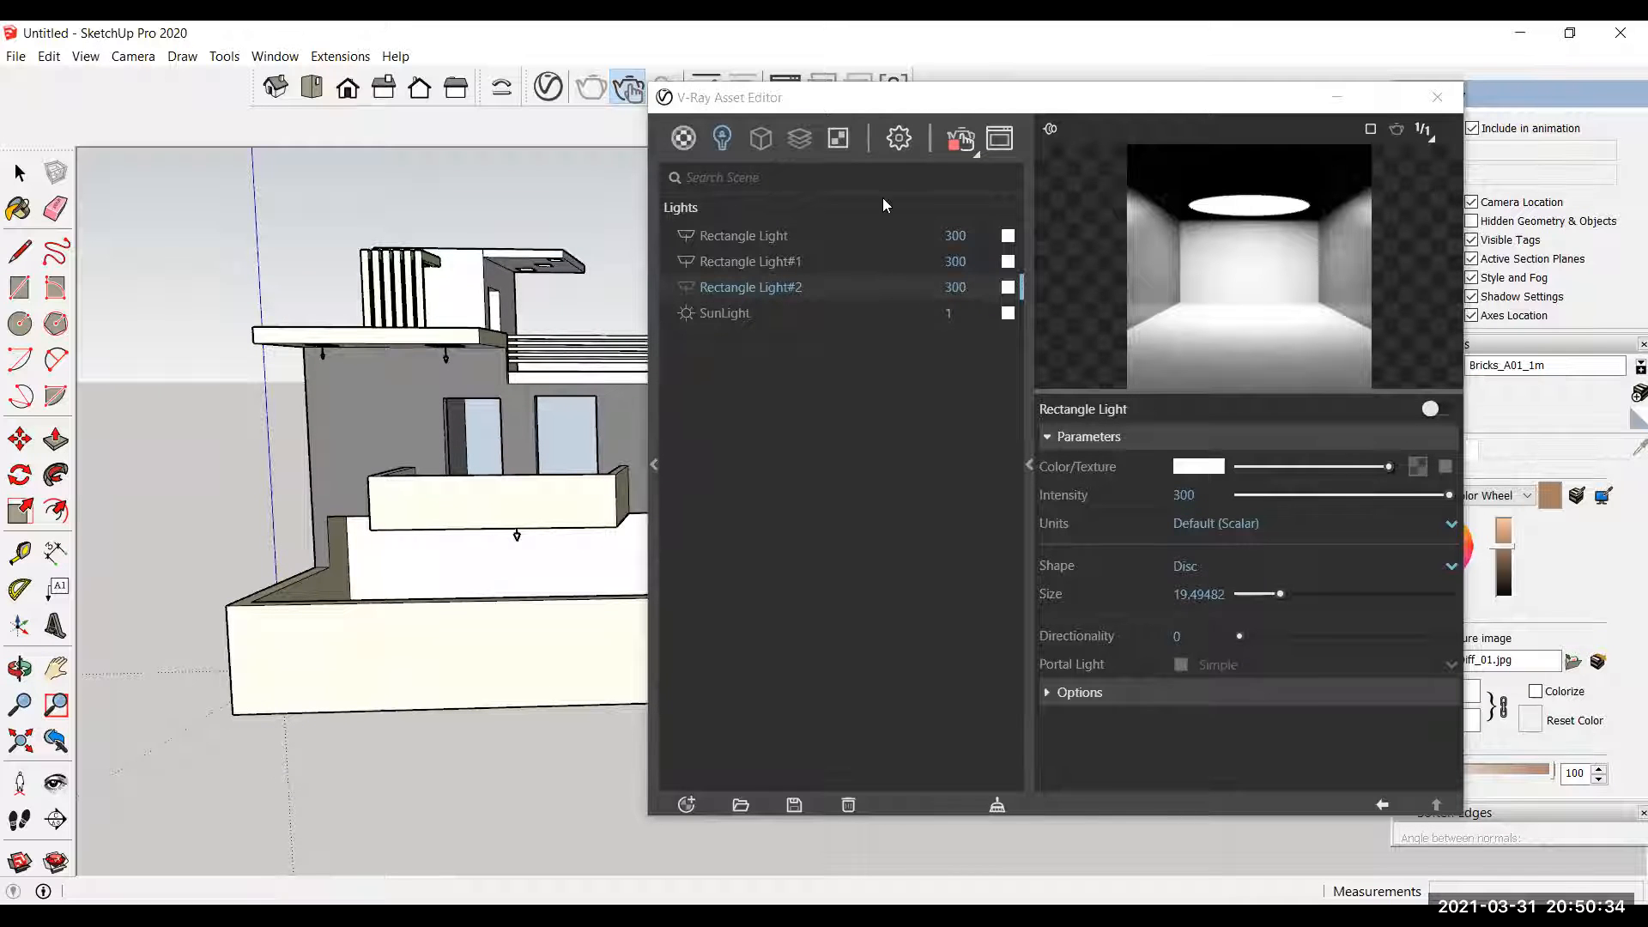
Step: Switch the balcony disc light back on and disable the SunLight in the lights list
{"action": "left_click", "coordinate": [738, 306]}
{"action": "left_click", "coordinate": [944, 290]}
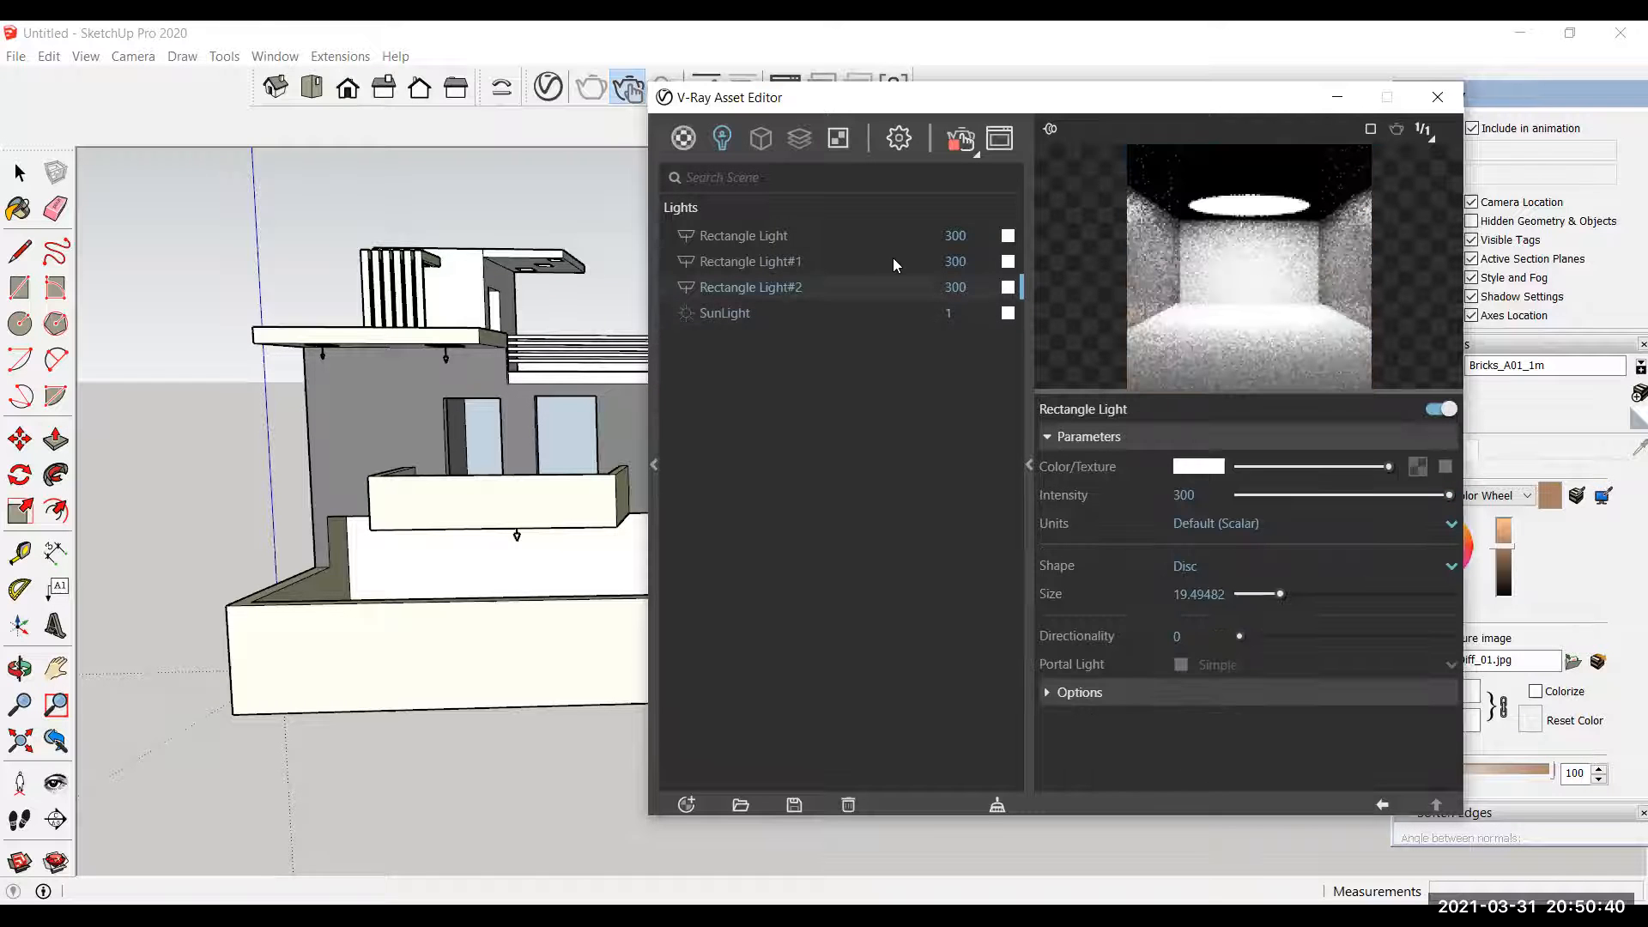
{"action": "left_click", "coordinate": [889, 234]}
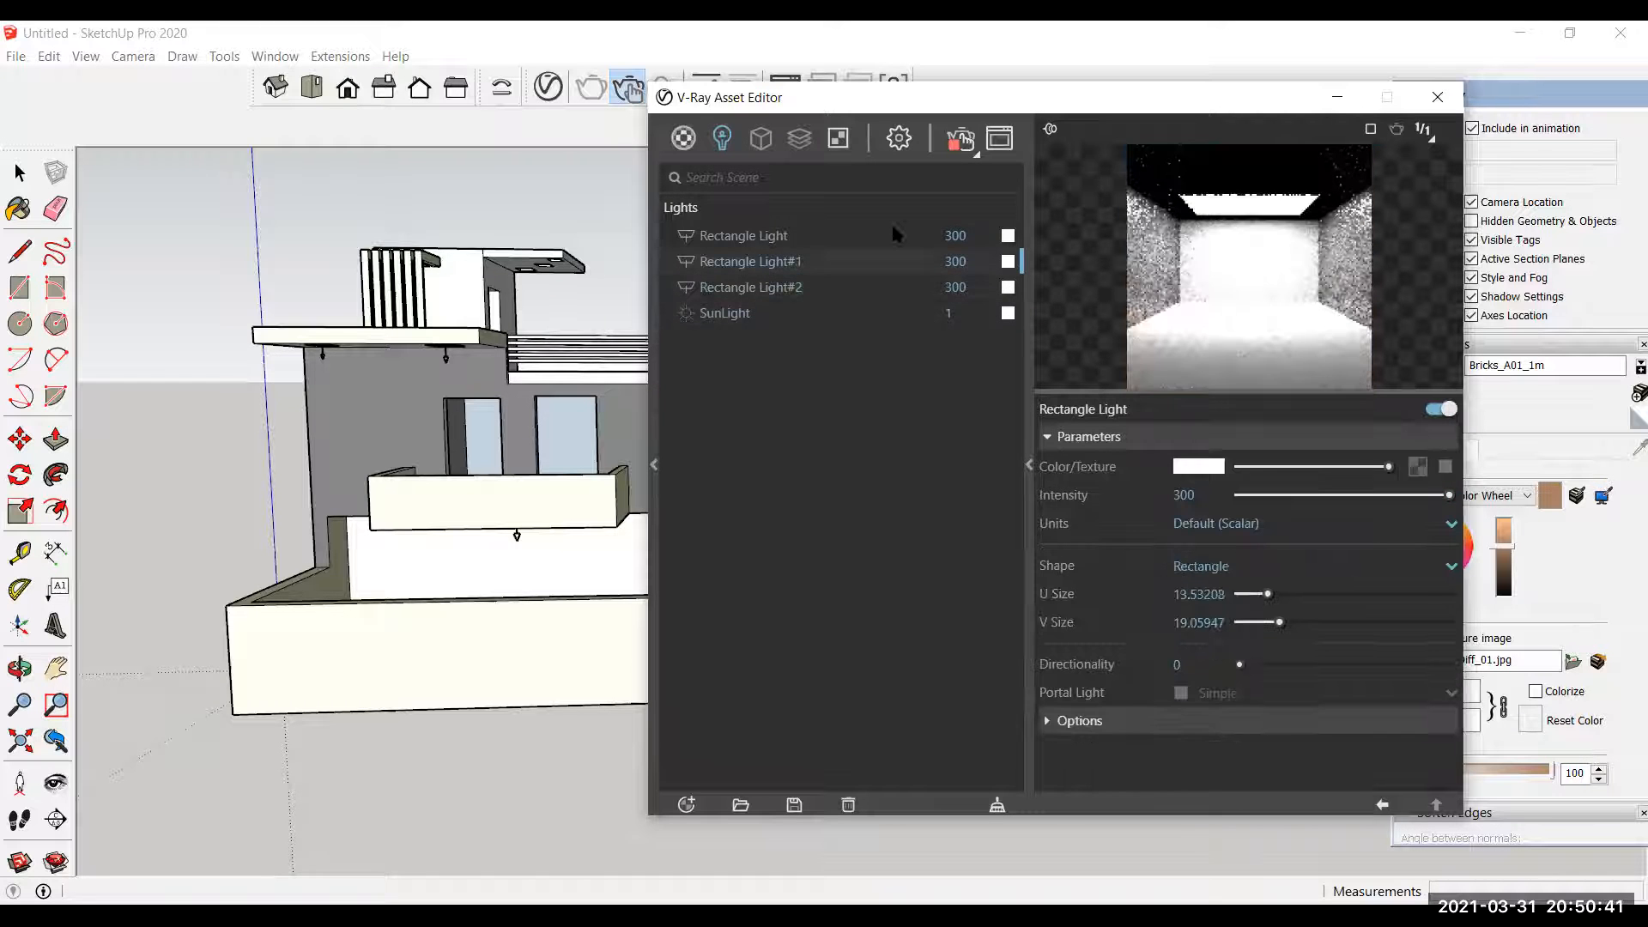
{"action": "left_click", "coordinate": [866, 313]}
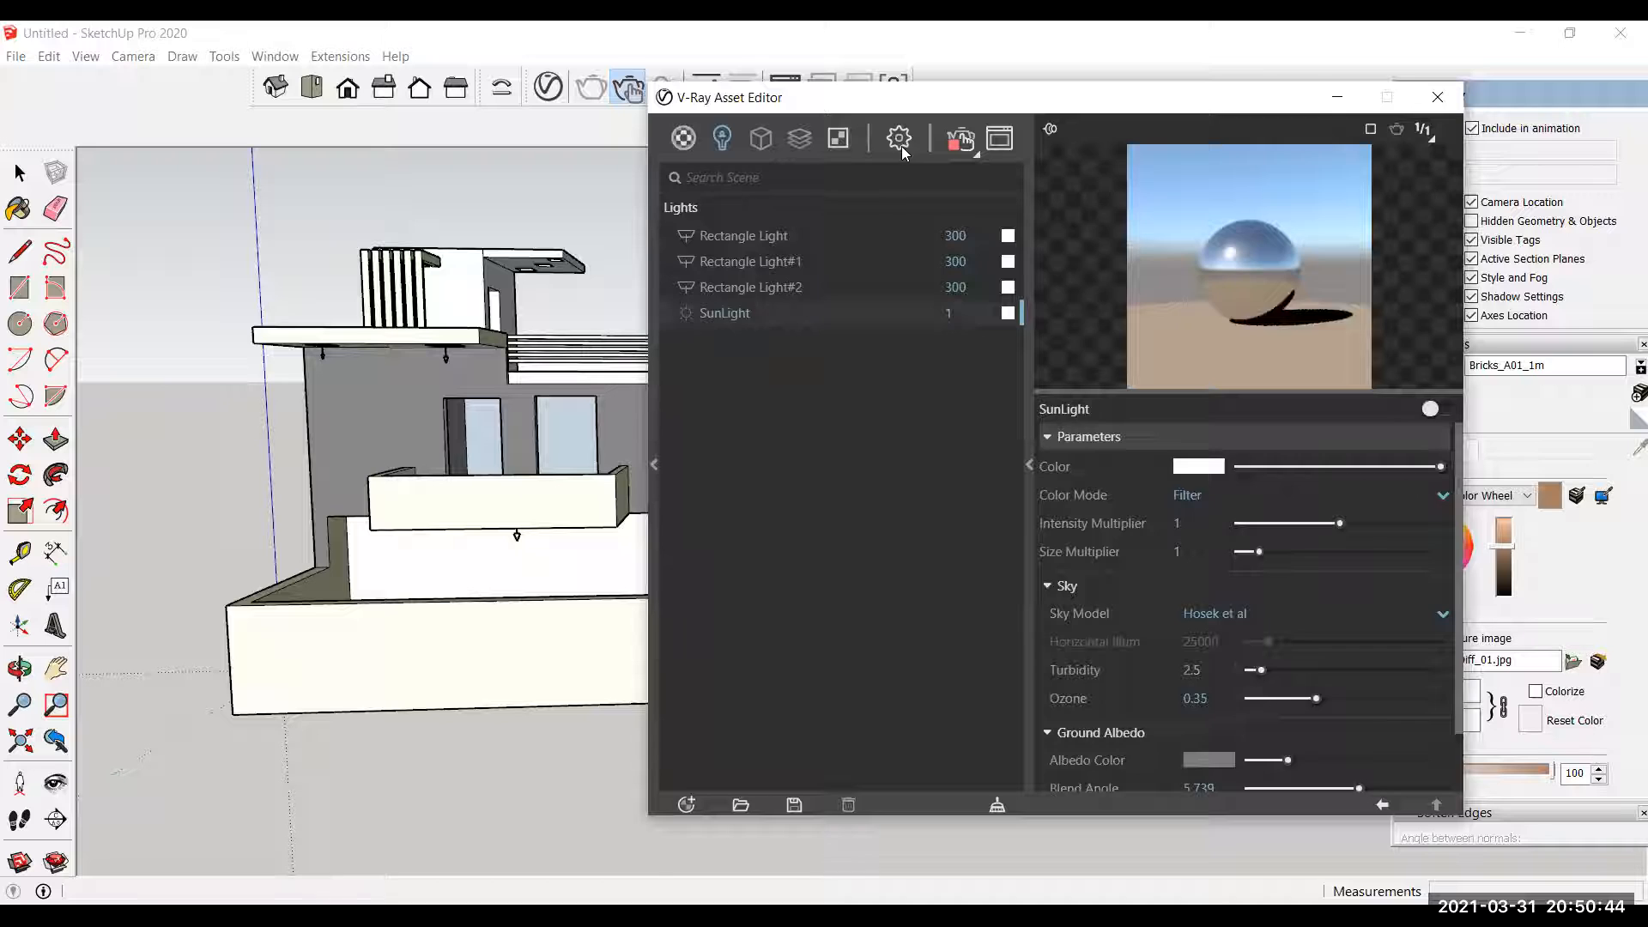
Step: Disable the environment background in the render settings and restart the interactive render
{"action": "left_click", "coordinate": [899, 139]}
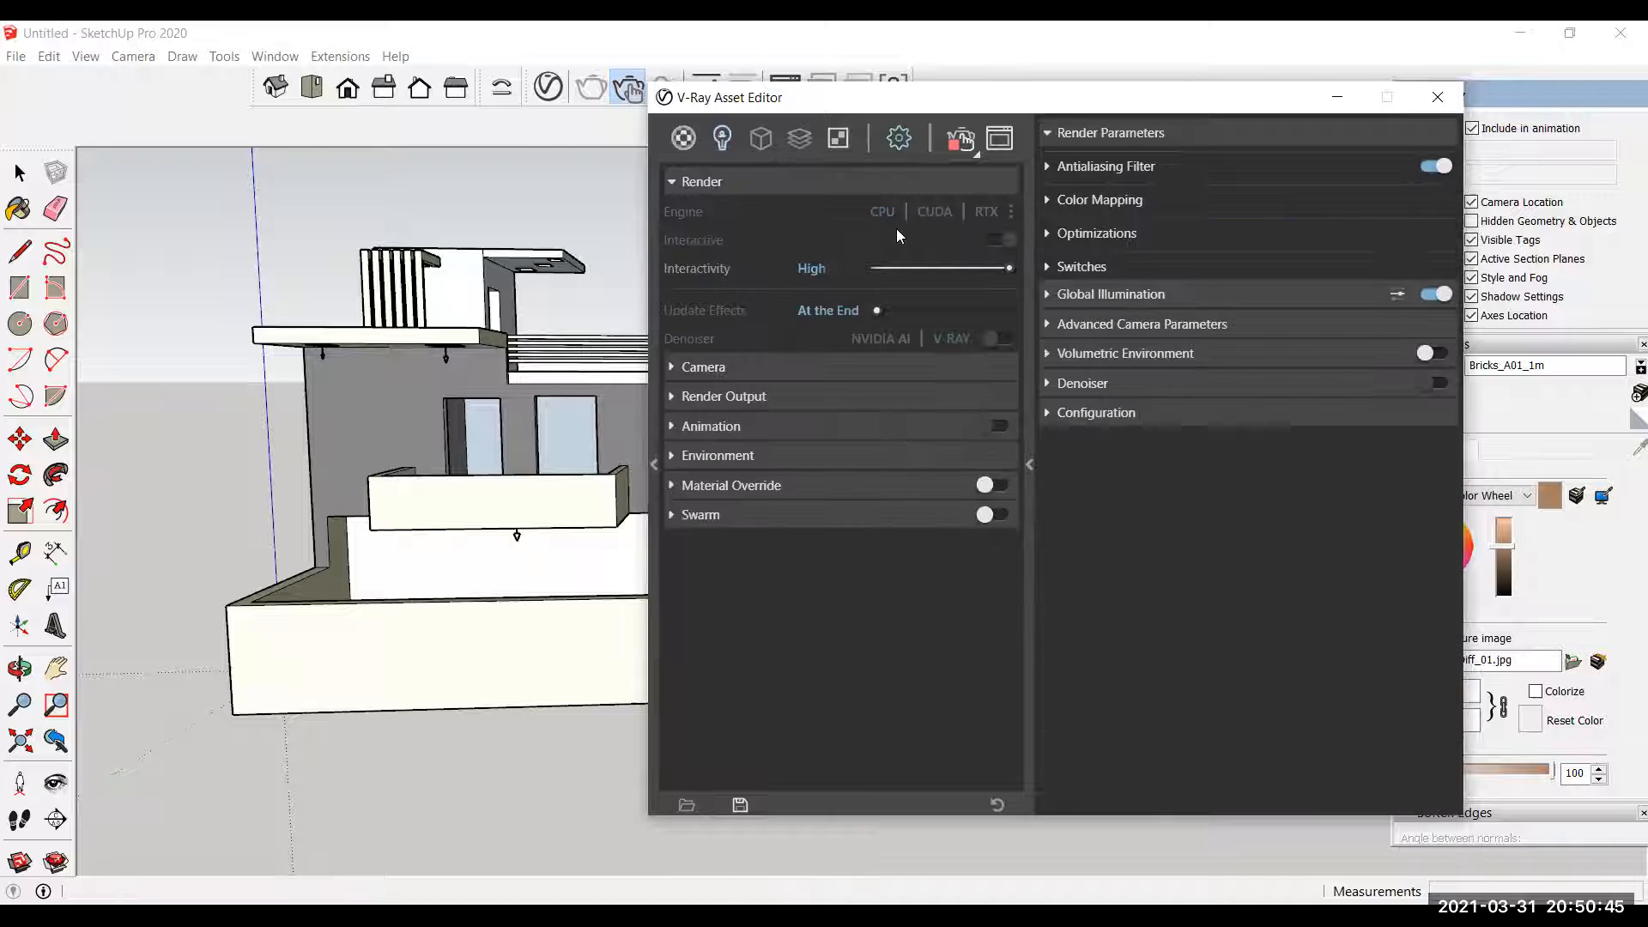
{"action": "left_click", "coordinate": [995, 454]}
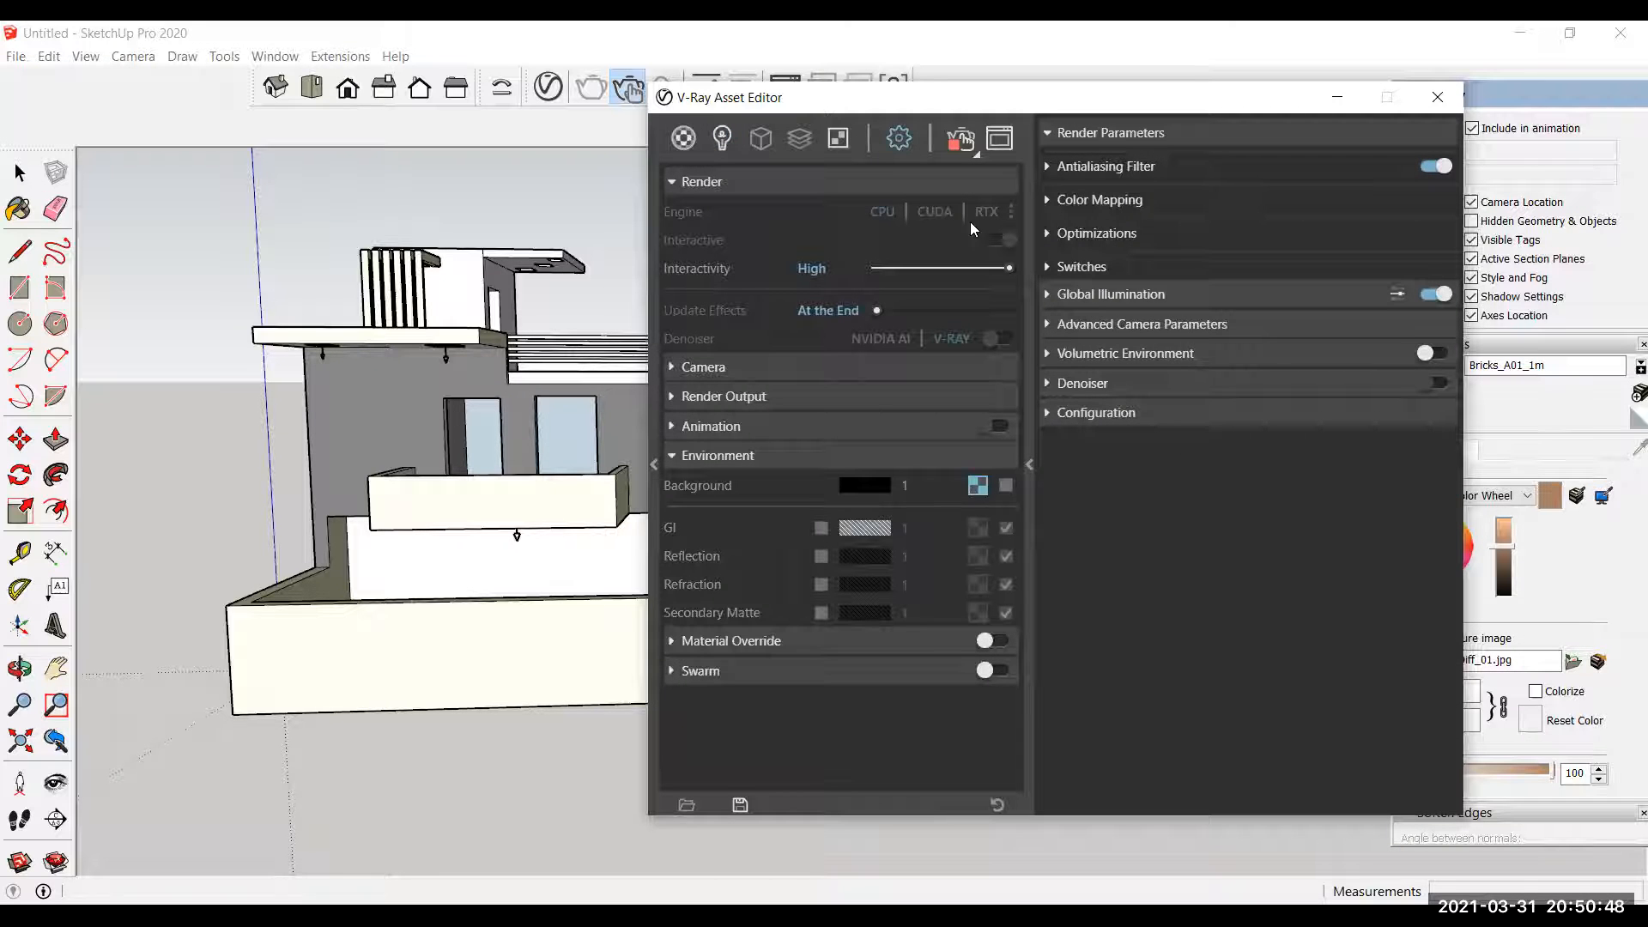
{"action": "left_click", "coordinate": [961, 142]}
{"action": "left_click", "coordinate": [961, 142]}
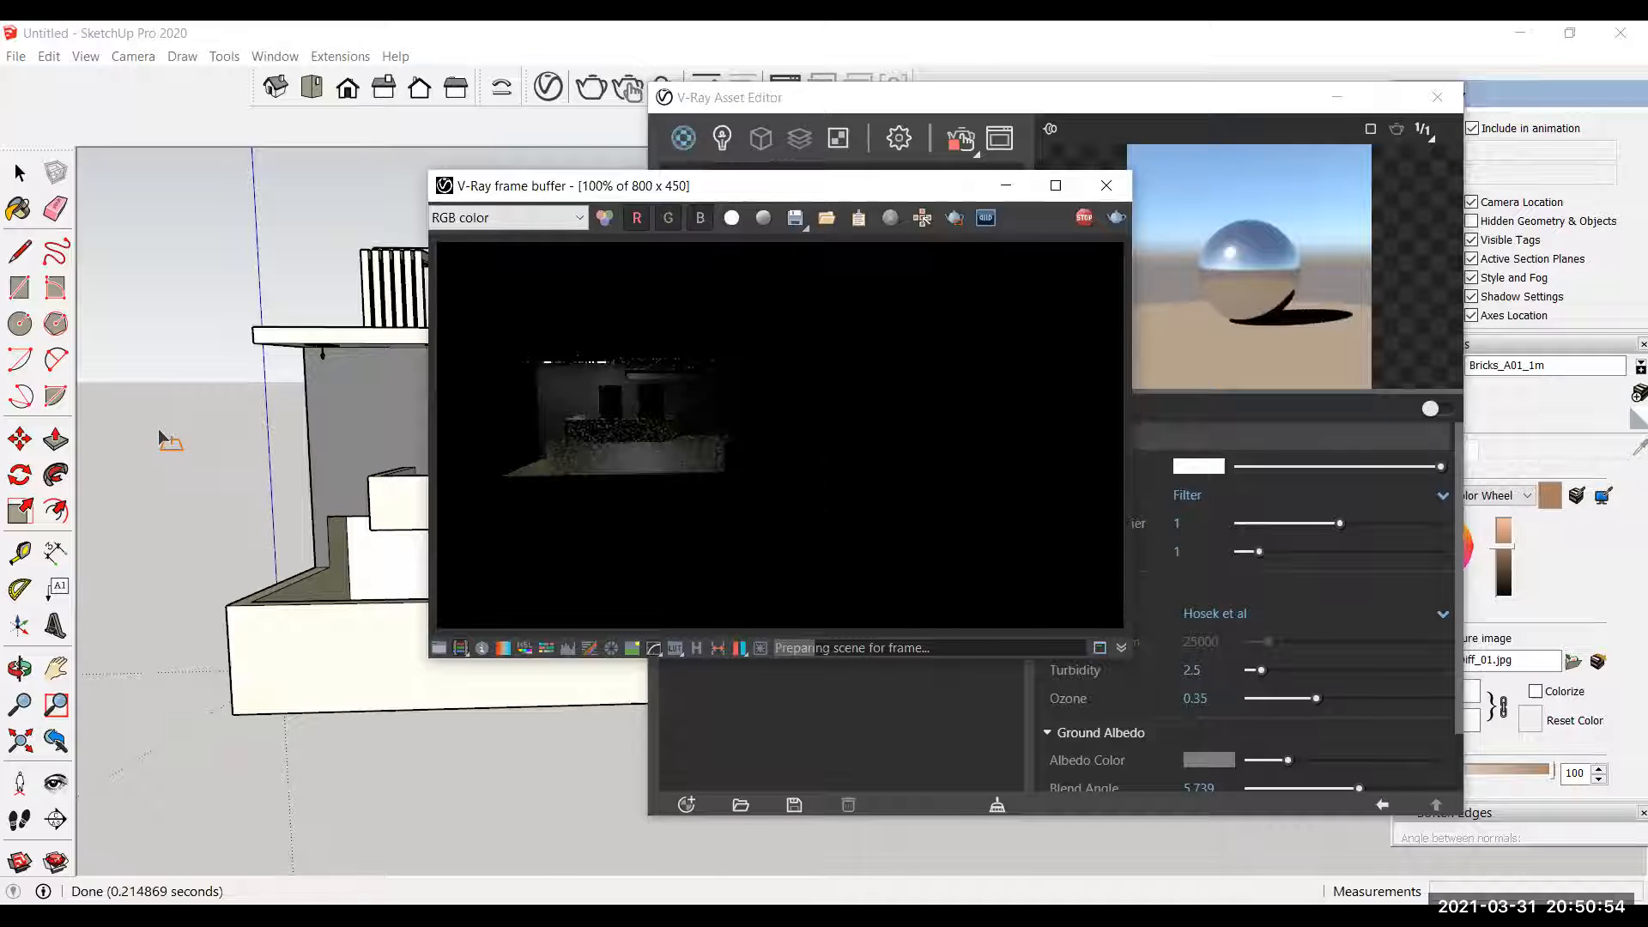
Step: Set the intensity of all three rectangle lights to 3000 and move the frame buffer to check the render
{"action": "scroll", "coordinate": [160, 436], "scroll_direction": "up", "scroll_amount": 2}
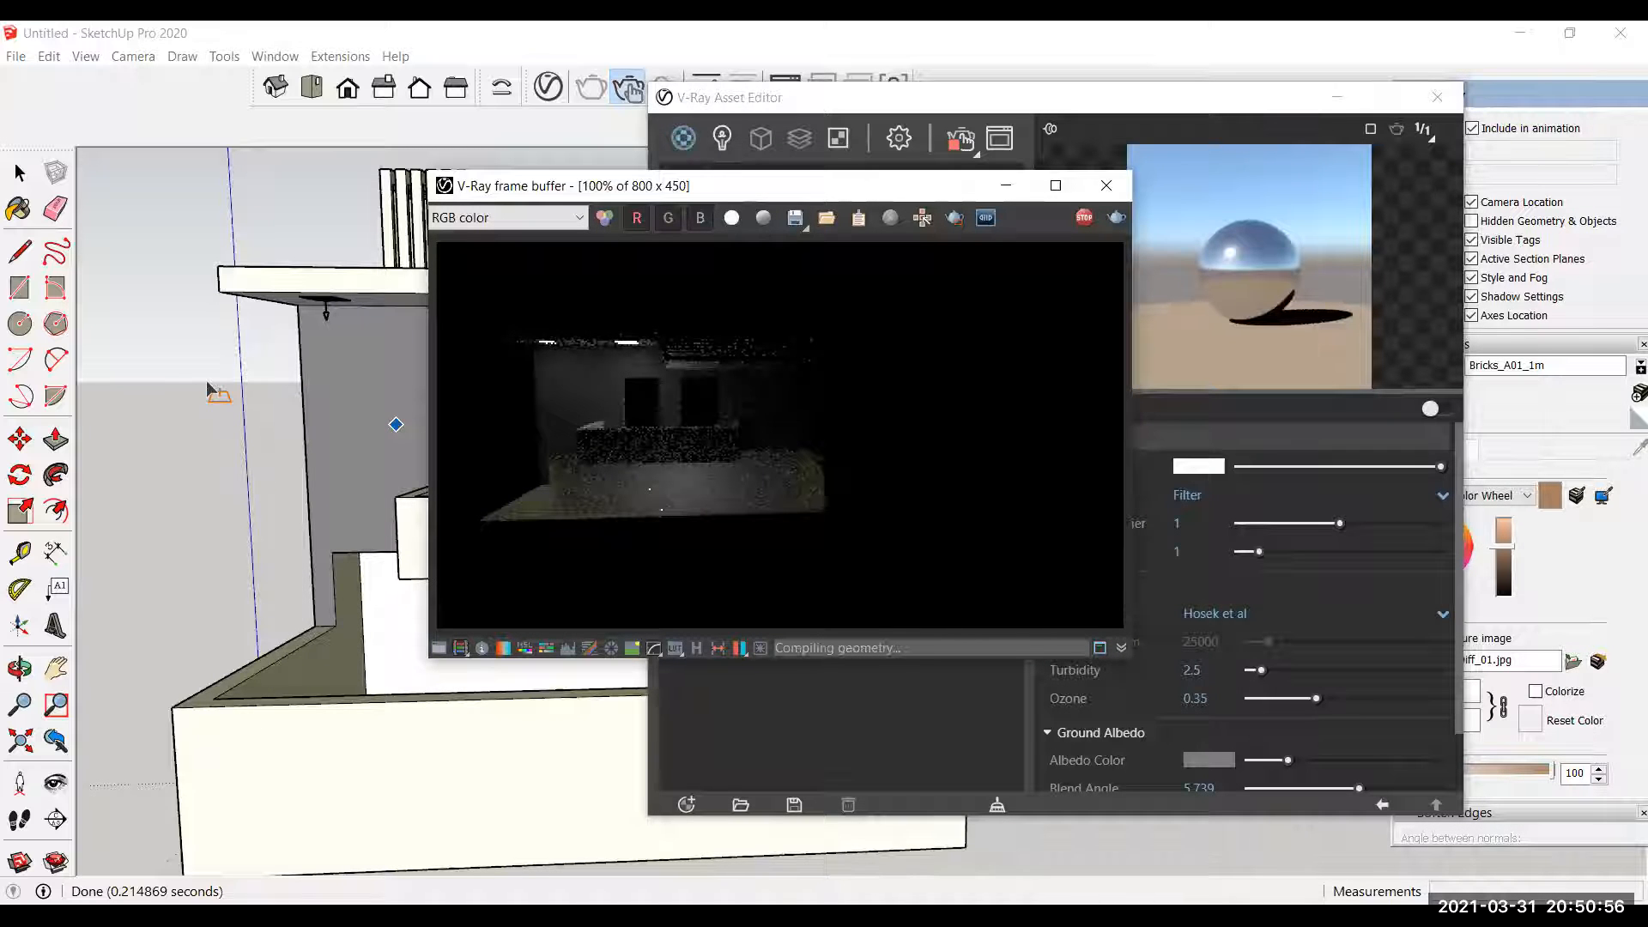
{"action": "scroll", "coordinate": [230, 381], "scroll_direction": "down", "scroll_amount": 2}
{"action": "mouse_move", "coordinate": [229, 381]}
{"action": "middle_mouse_down"}
{"action": "mouse_move", "coordinate": [309, 383]}
{"action": "mouse_move", "coordinate": [291, 392]}
{"action": "middle_mouse_up"}
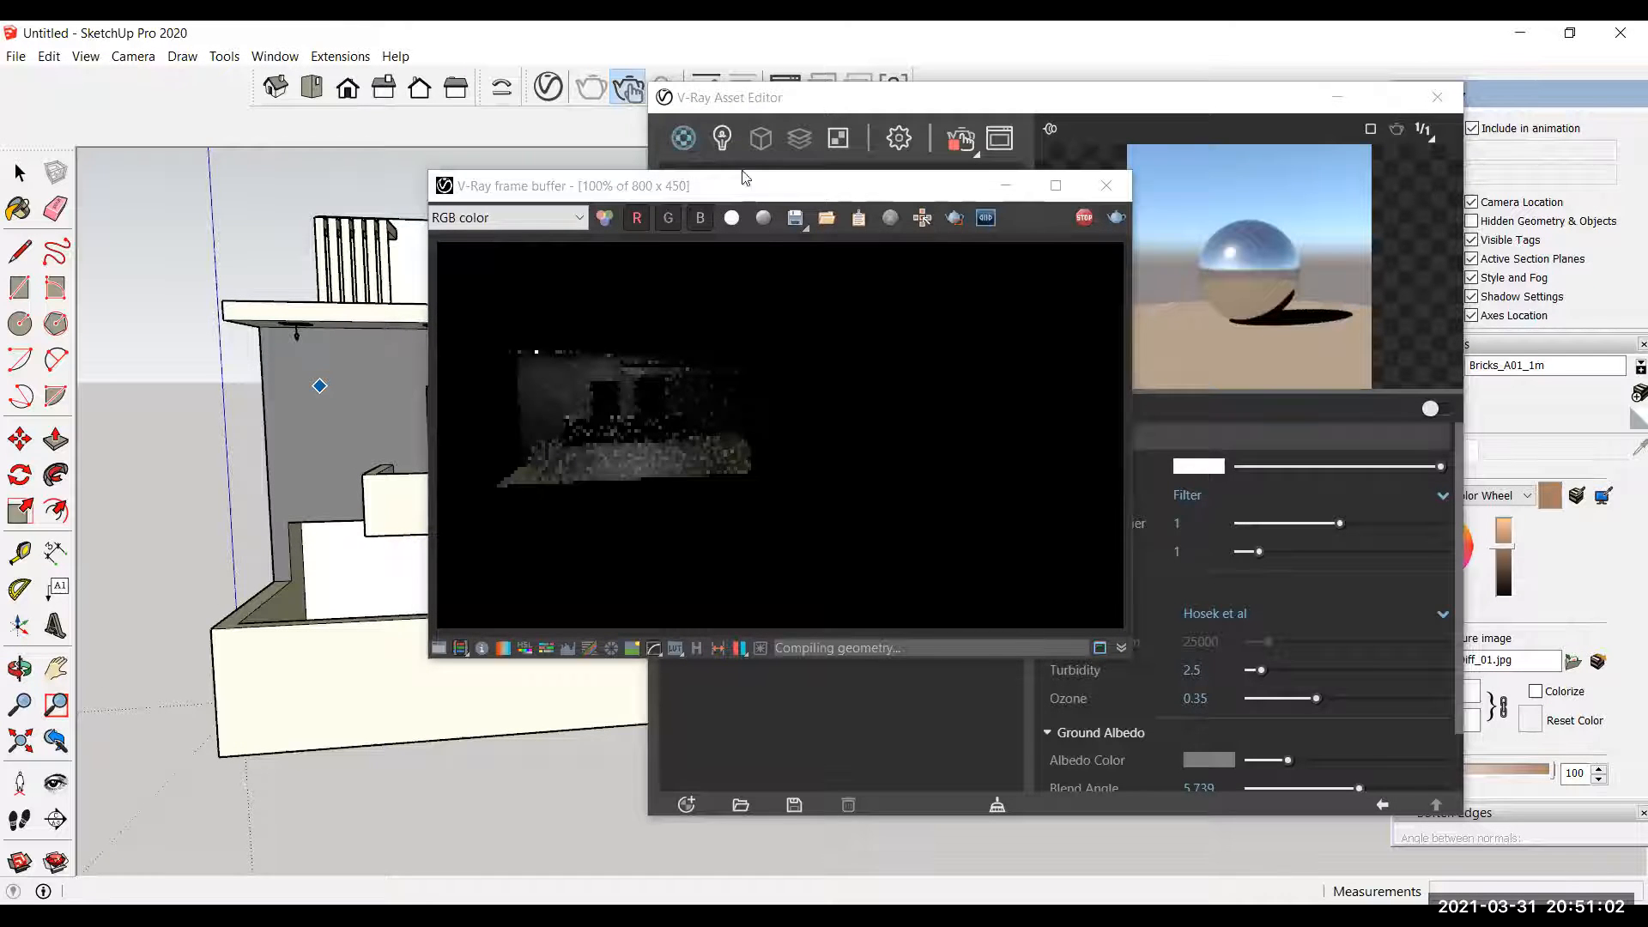
{"action": "left_click_drag", "start_coordinate": [745, 177], "coordinate": [410, 402]}
{"action": "left_click", "coordinate": [722, 139]}
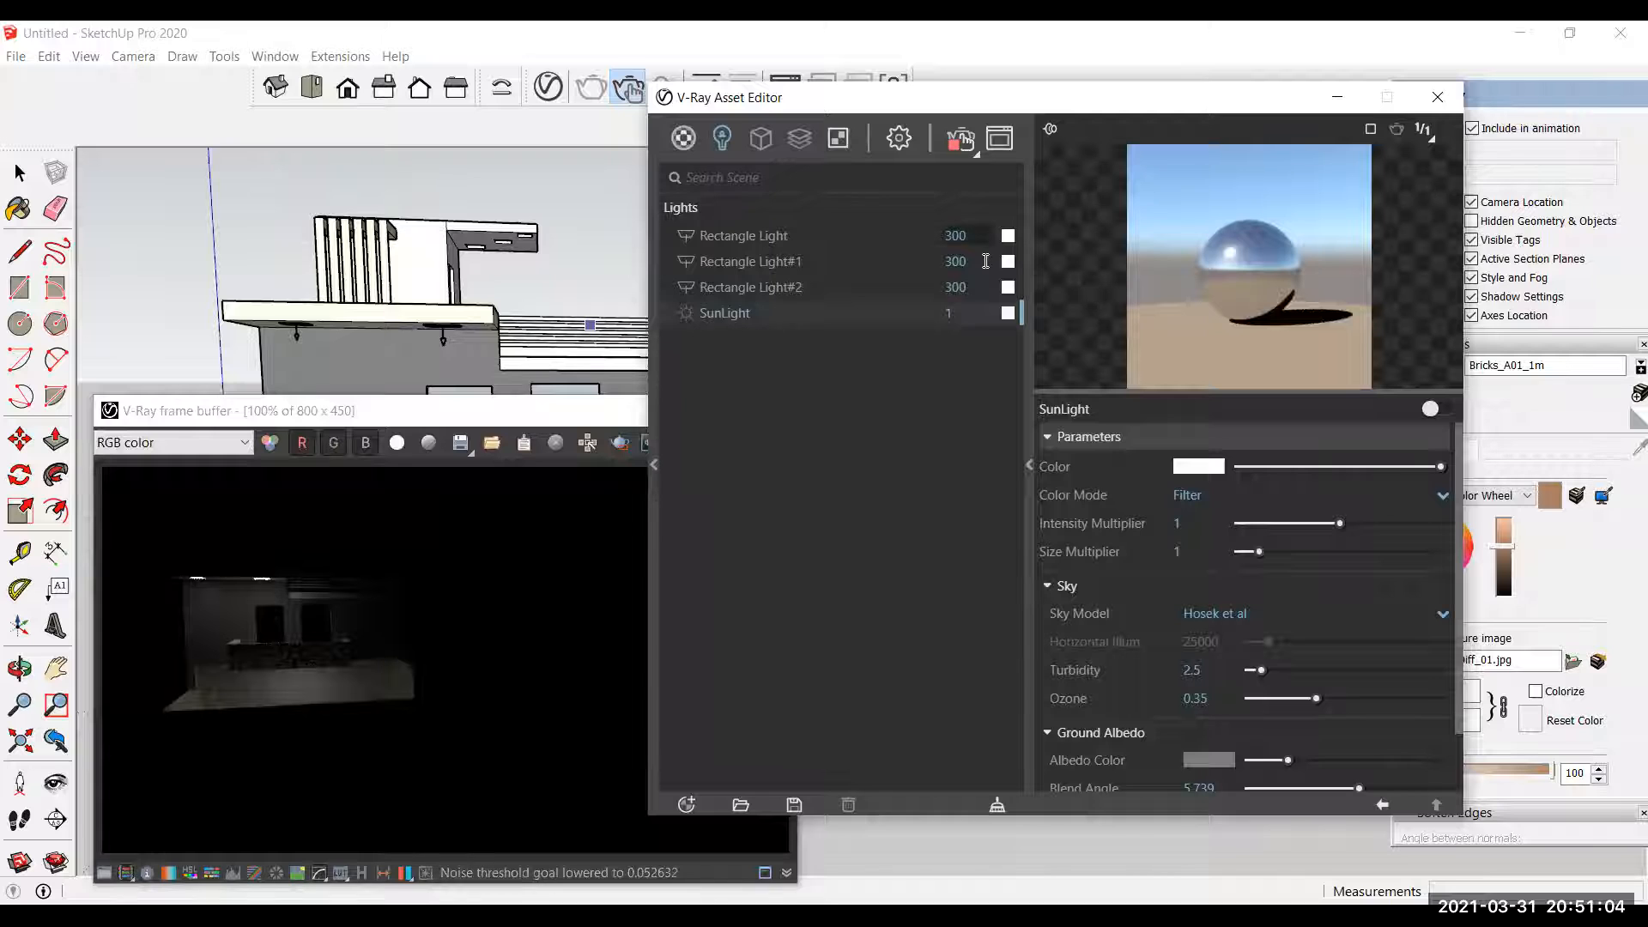
{"action": "left_click", "coordinate": [983, 287]}
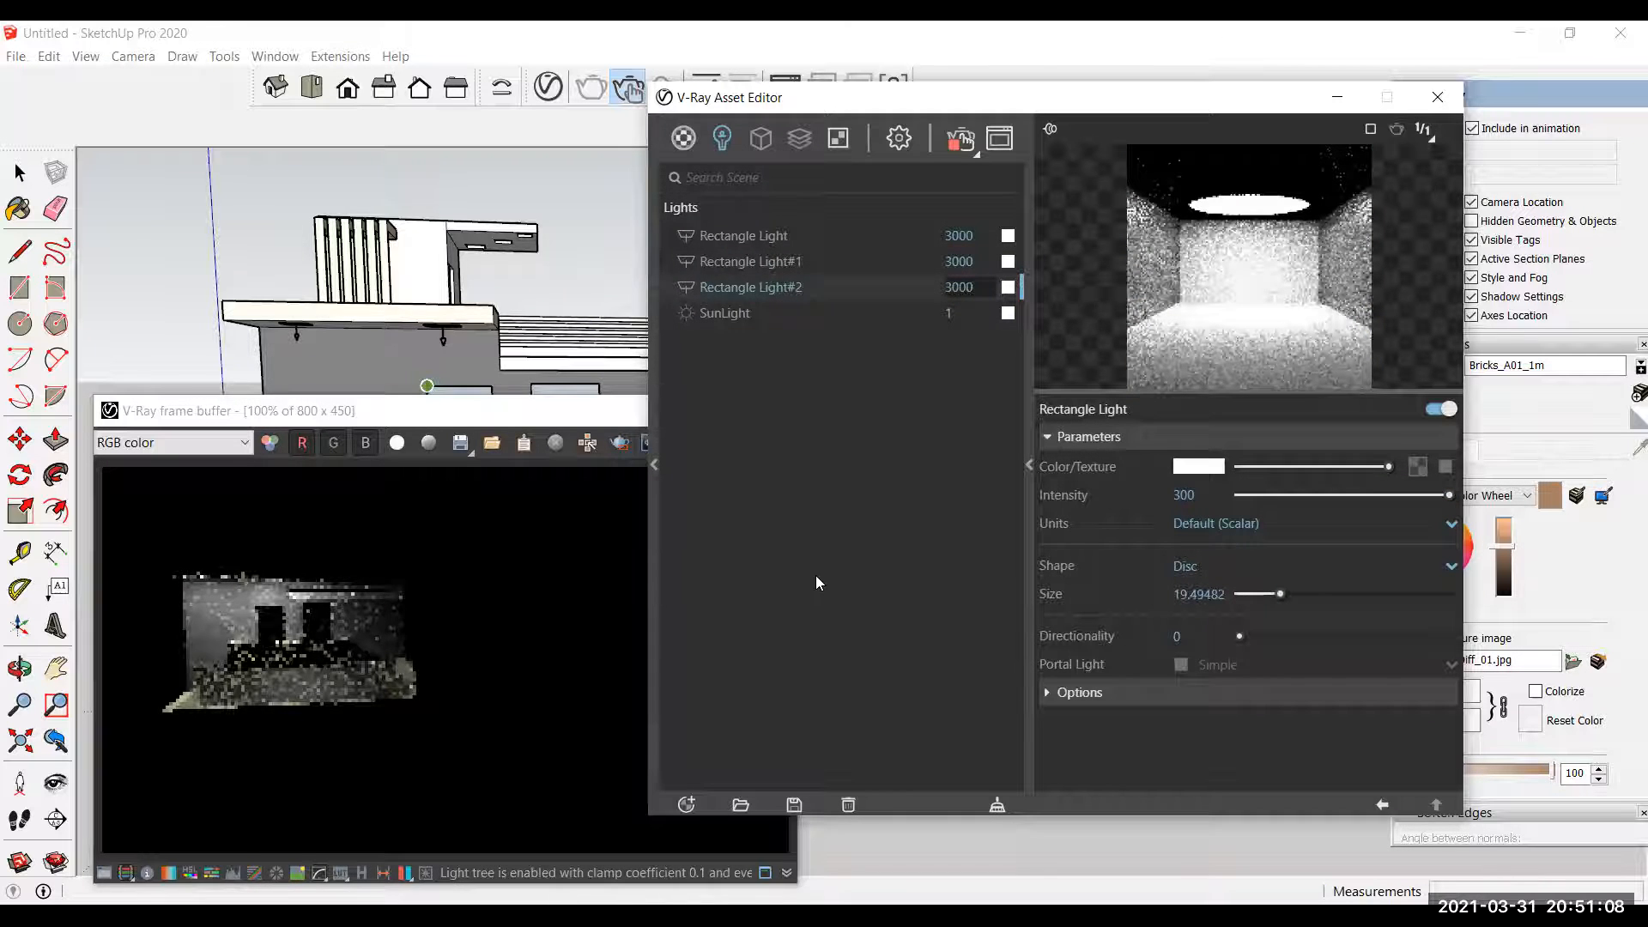
{"action": "left_click_drag", "start_coordinate": [422, 416], "coordinate": [551, 256]}
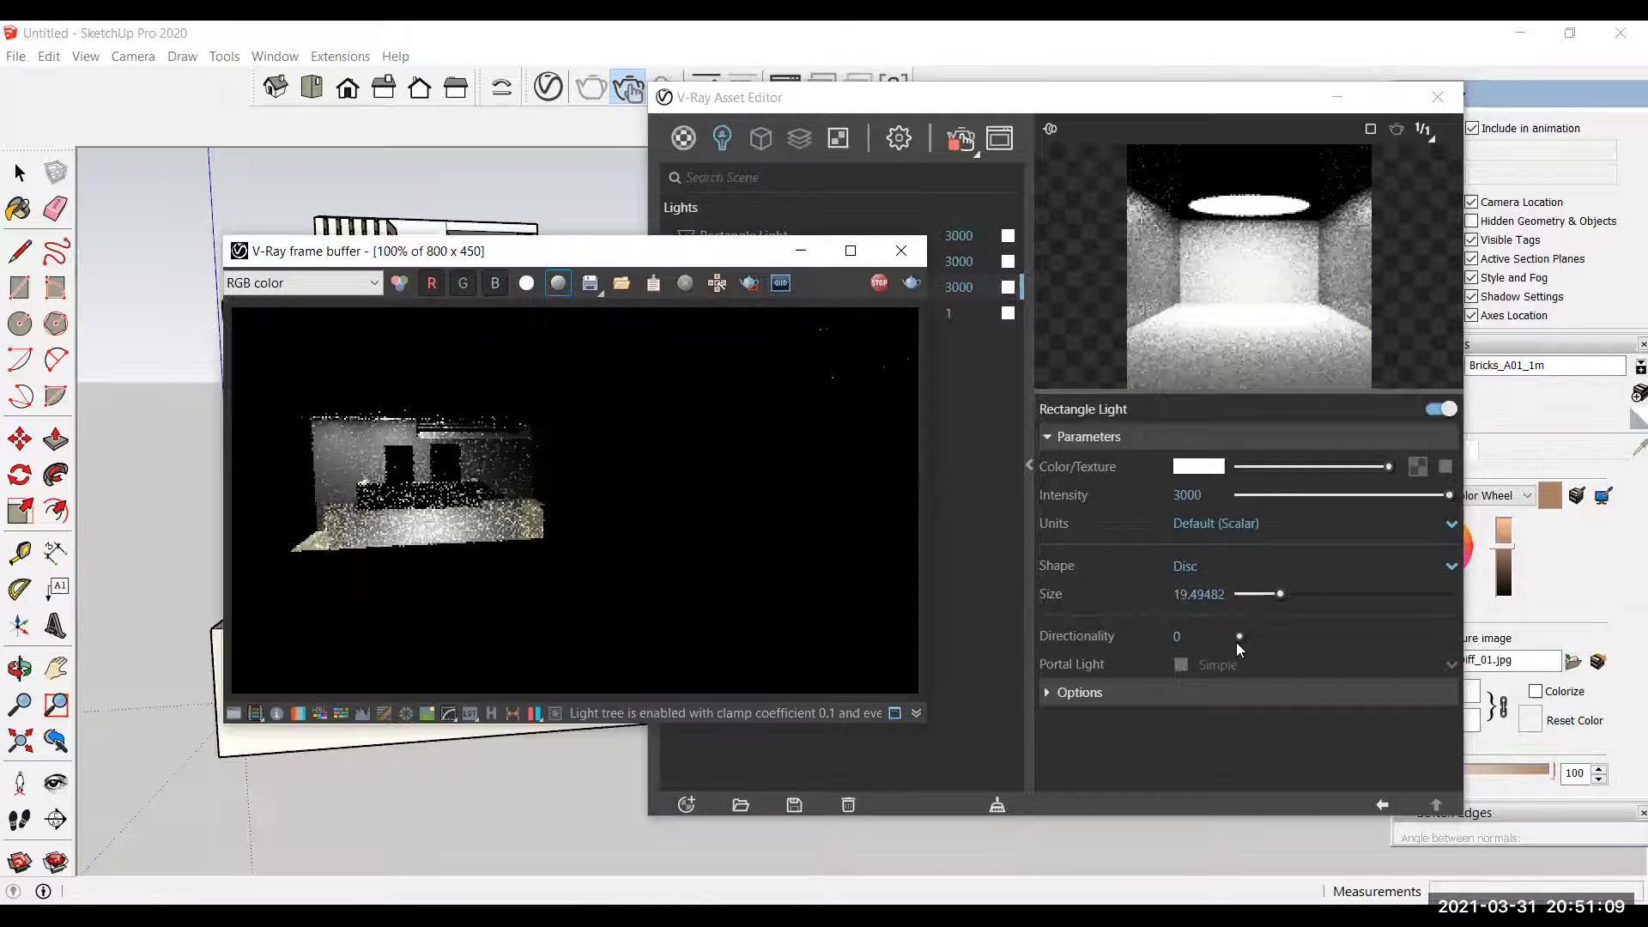
Step: Enable the environment background in the render settings and set its intensity to 0.5
{"action": "left_click", "coordinate": [898, 137]}
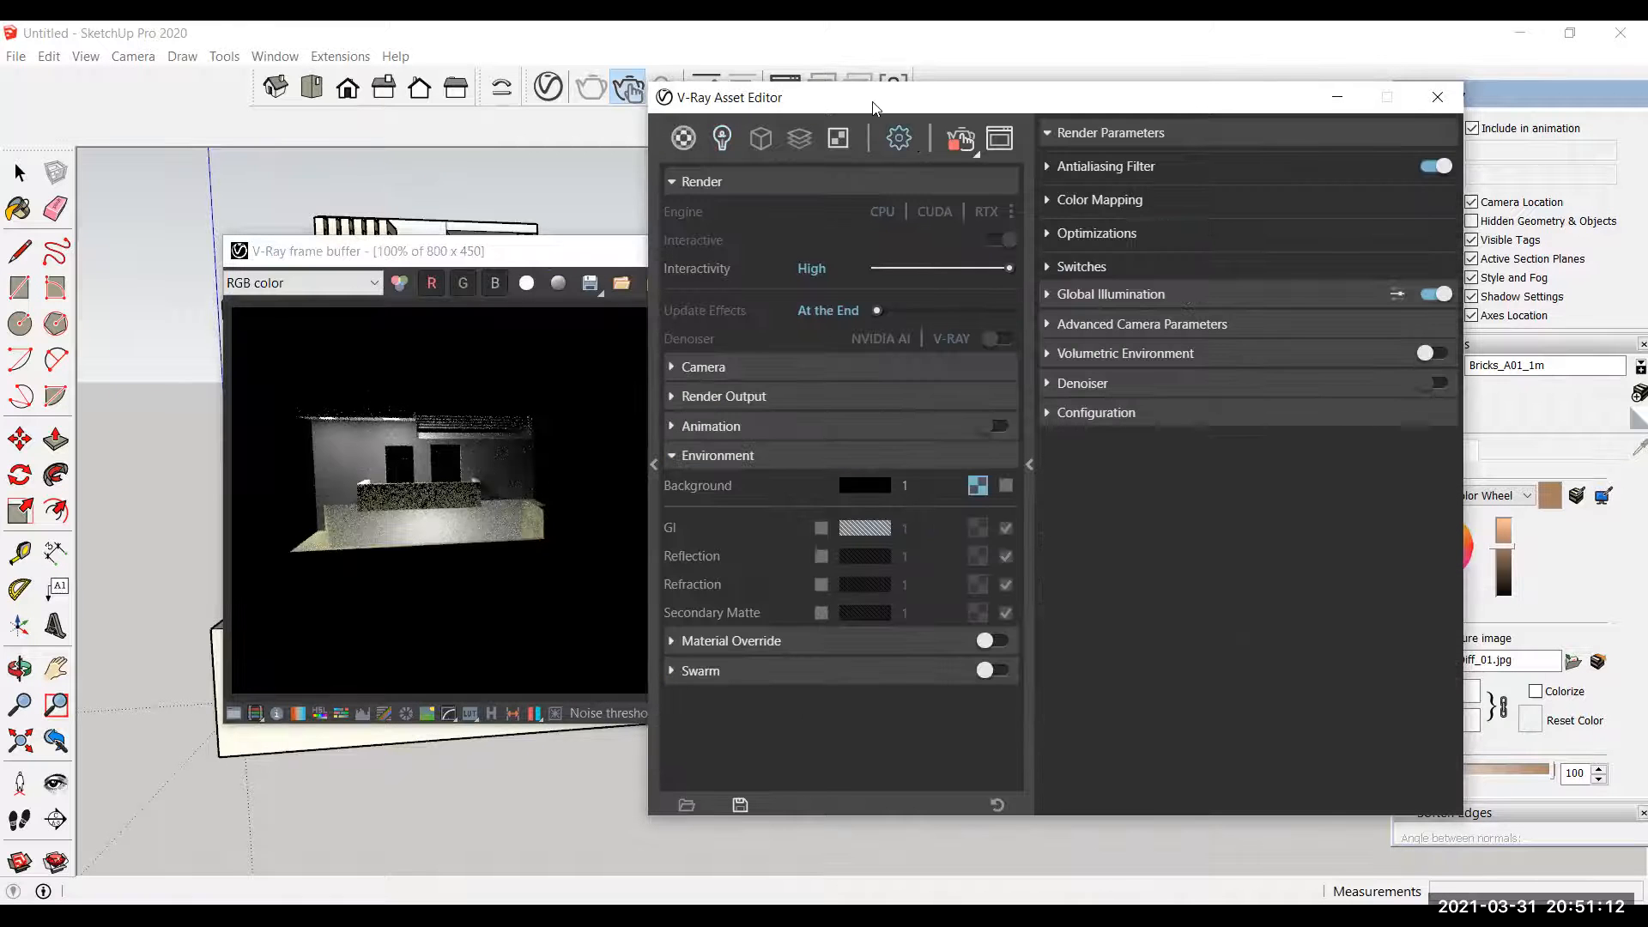
{"action": "left_click", "coordinate": [1006, 485]}
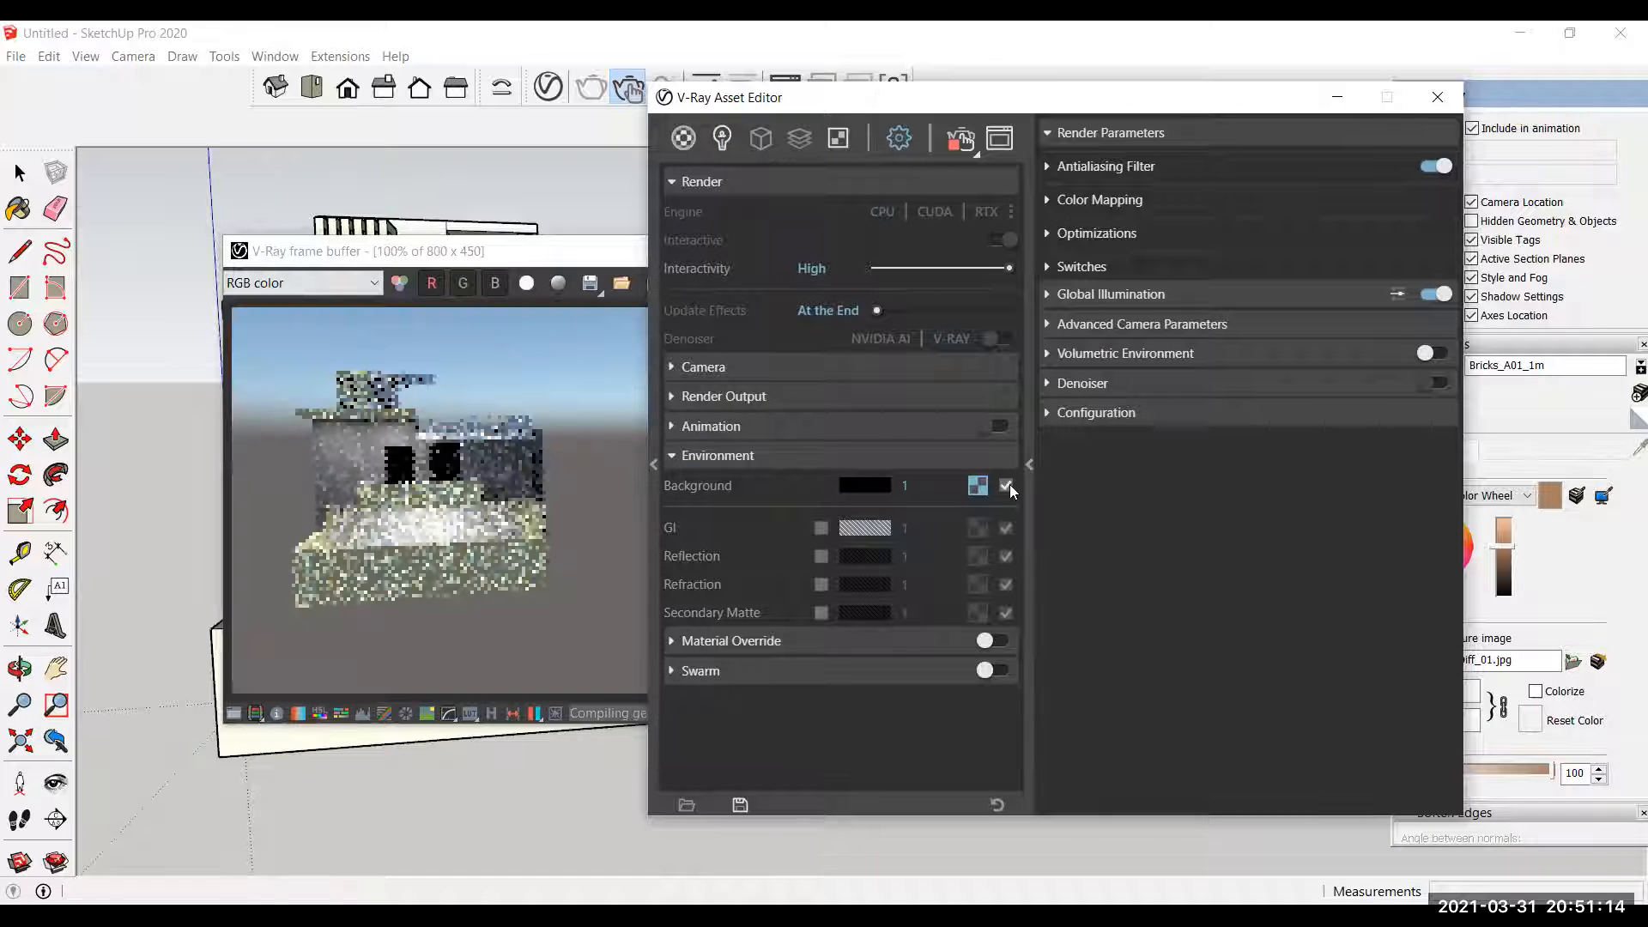
{"action": "left_click_drag", "start_coordinate": [969, 486], "coordinate": [891, 486]}
{"action": "type", "text": "5"}
{"action": "key", "text": "Return"}
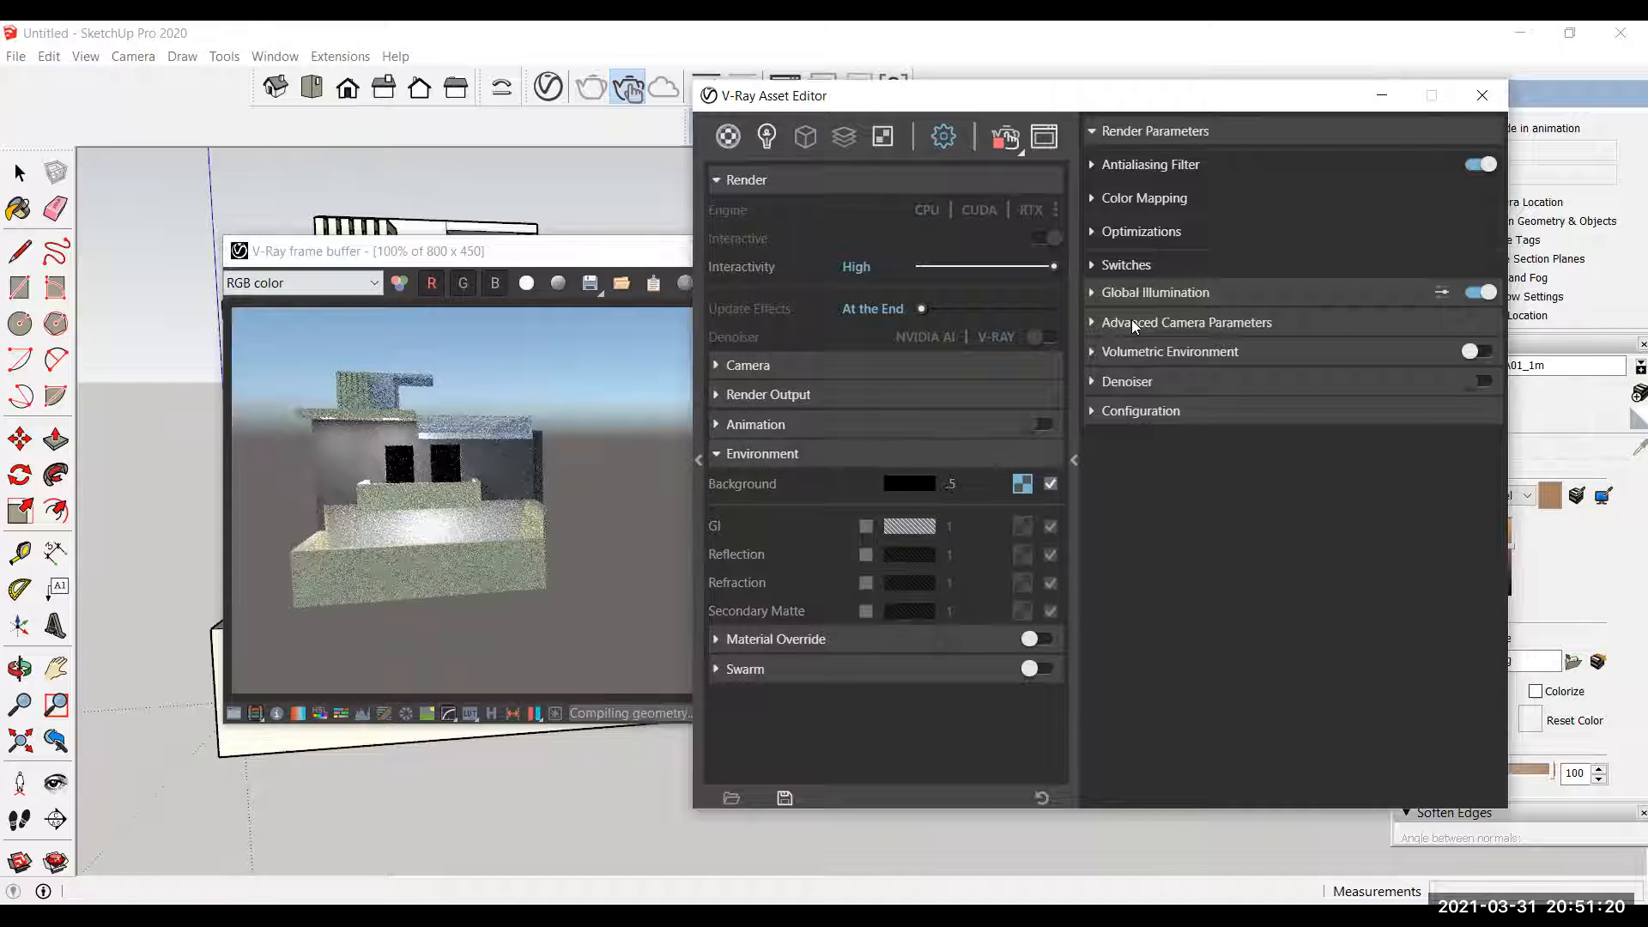
{"action": "scroll", "coordinate": [190, 376], "scroll_direction": "down", "scroll_amount": 1}
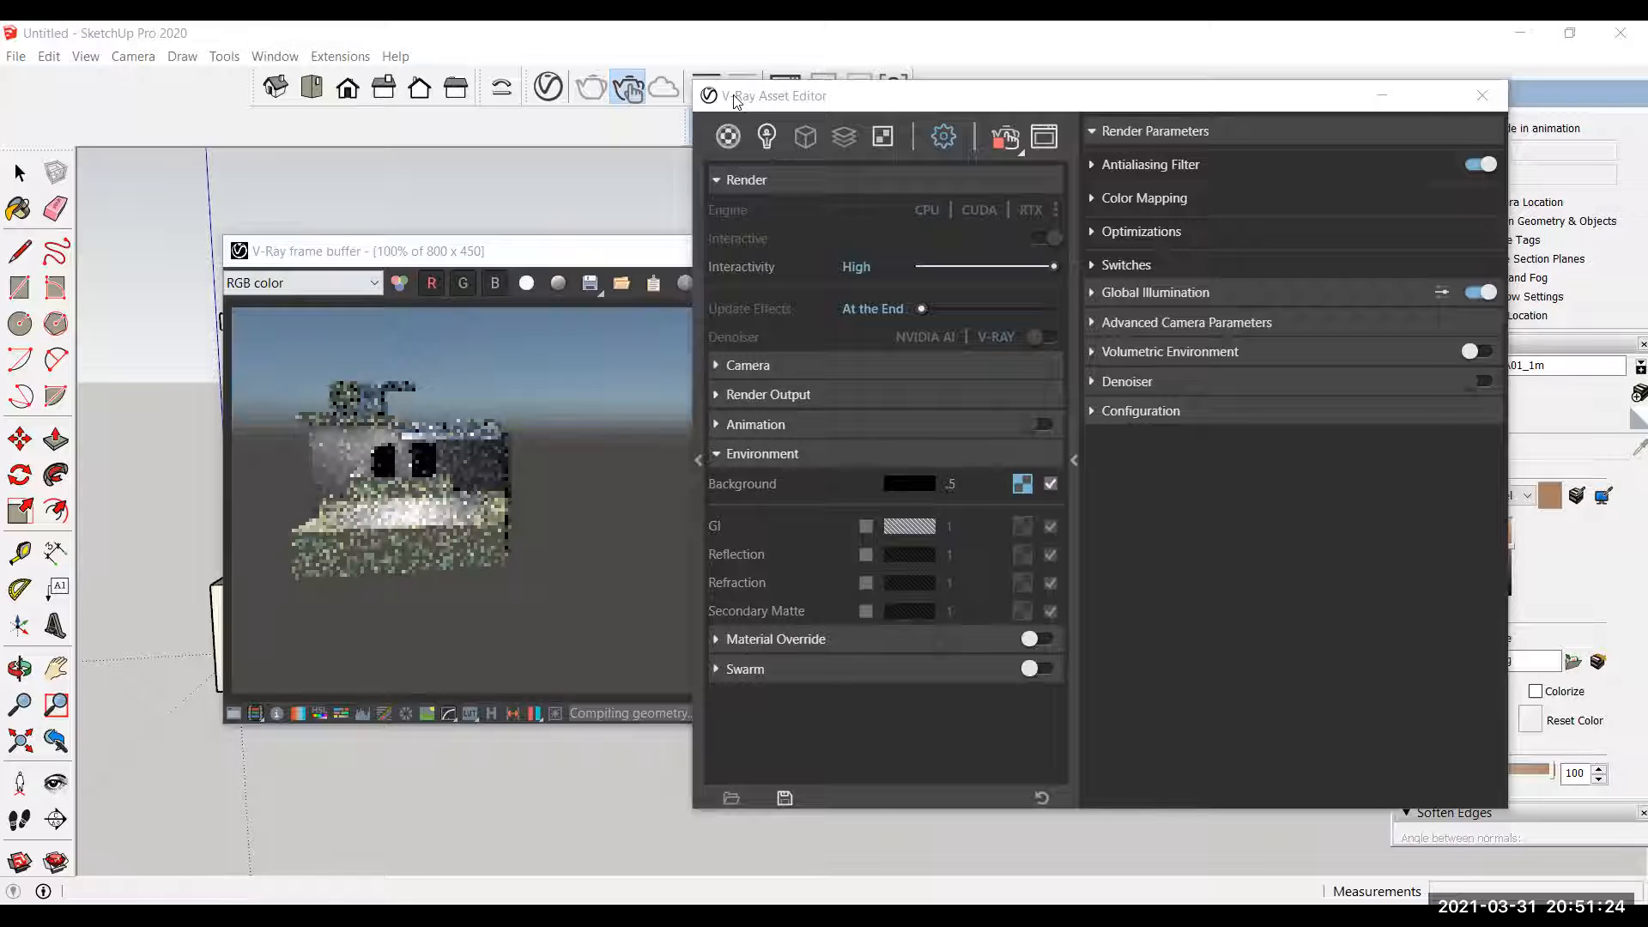
{"action": "left_click_drag", "start_coordinate": [734, 96], "coordinate": [639, 118]}
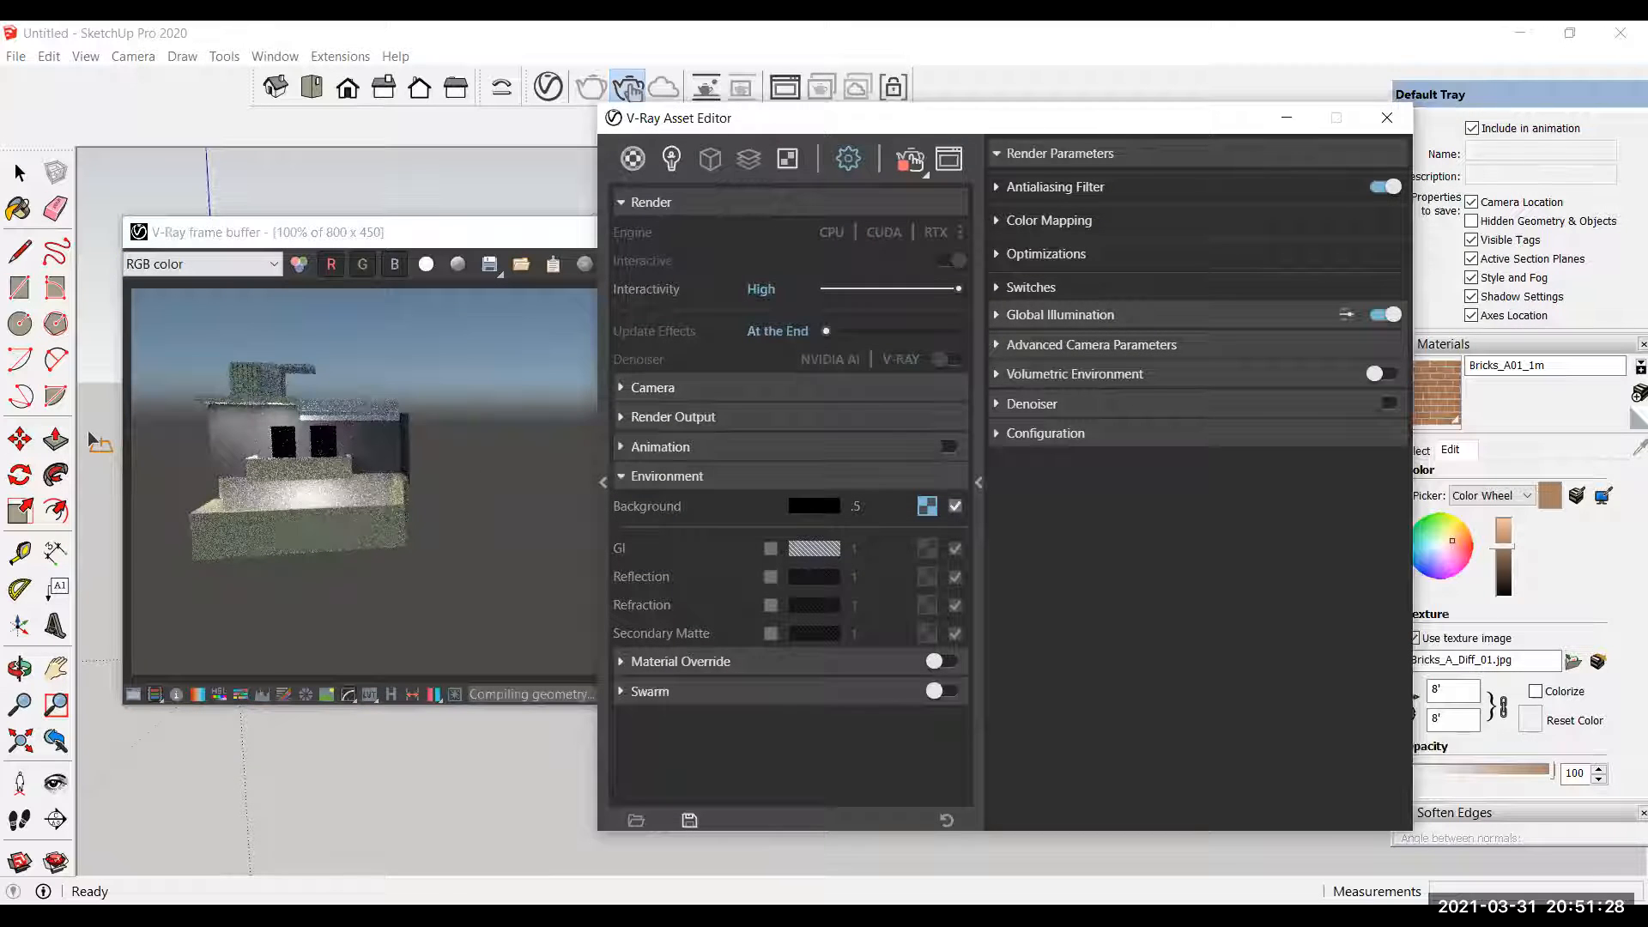
{"action": "scroll", "coordinate": [89, 433], "scroll_direction": "up", "scroll_amount": 1}
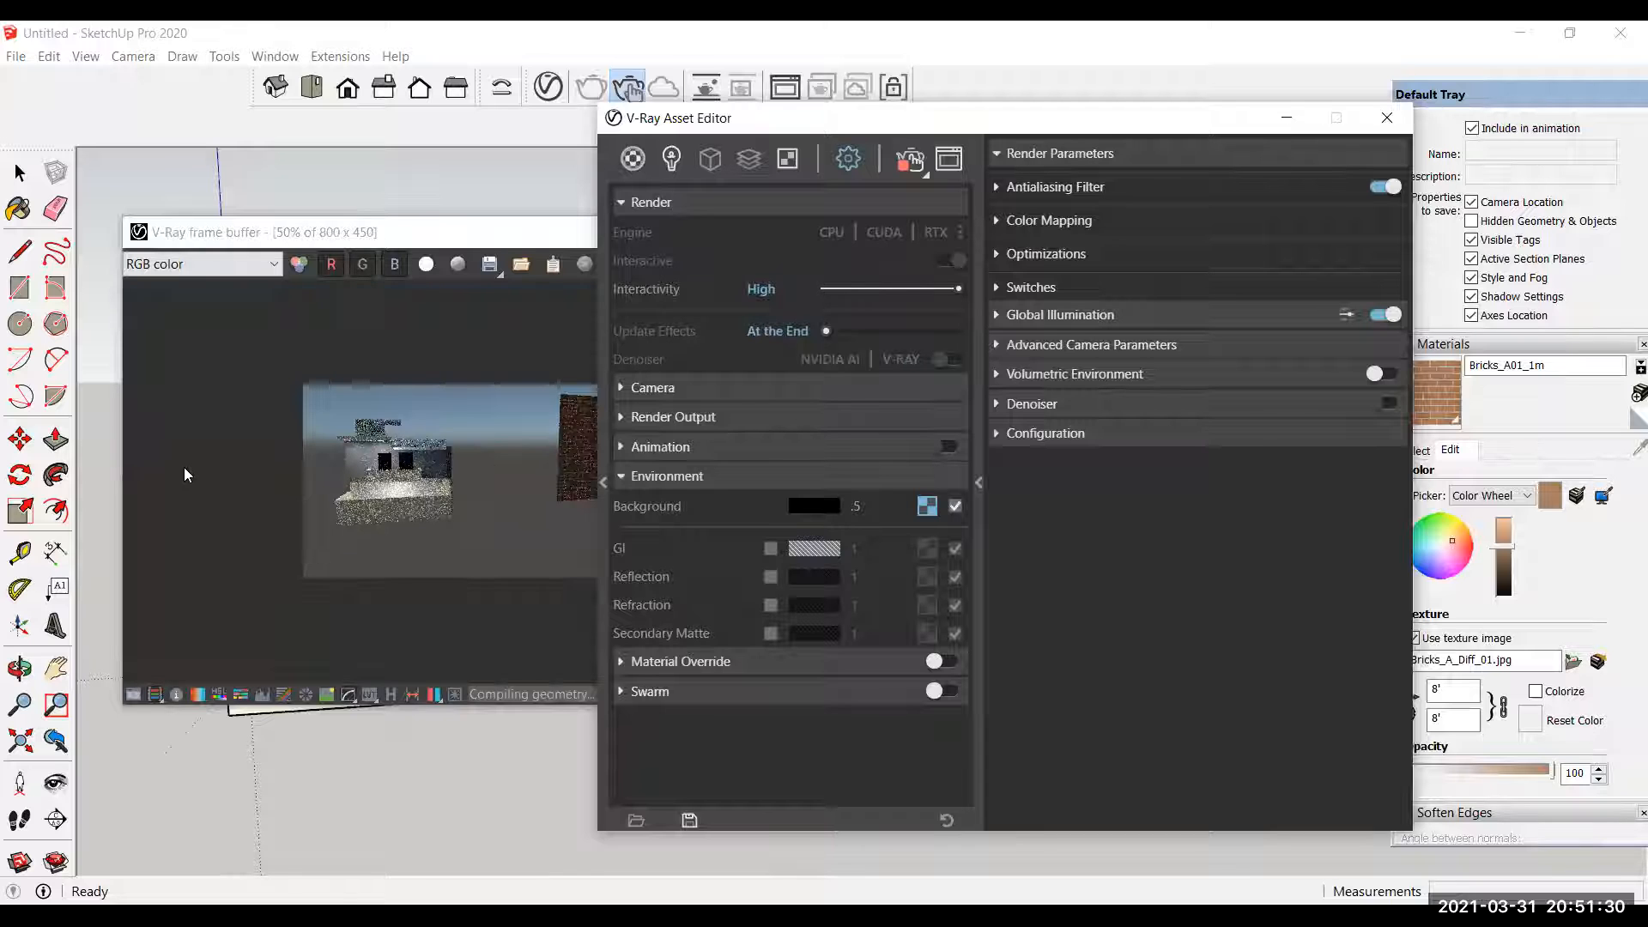
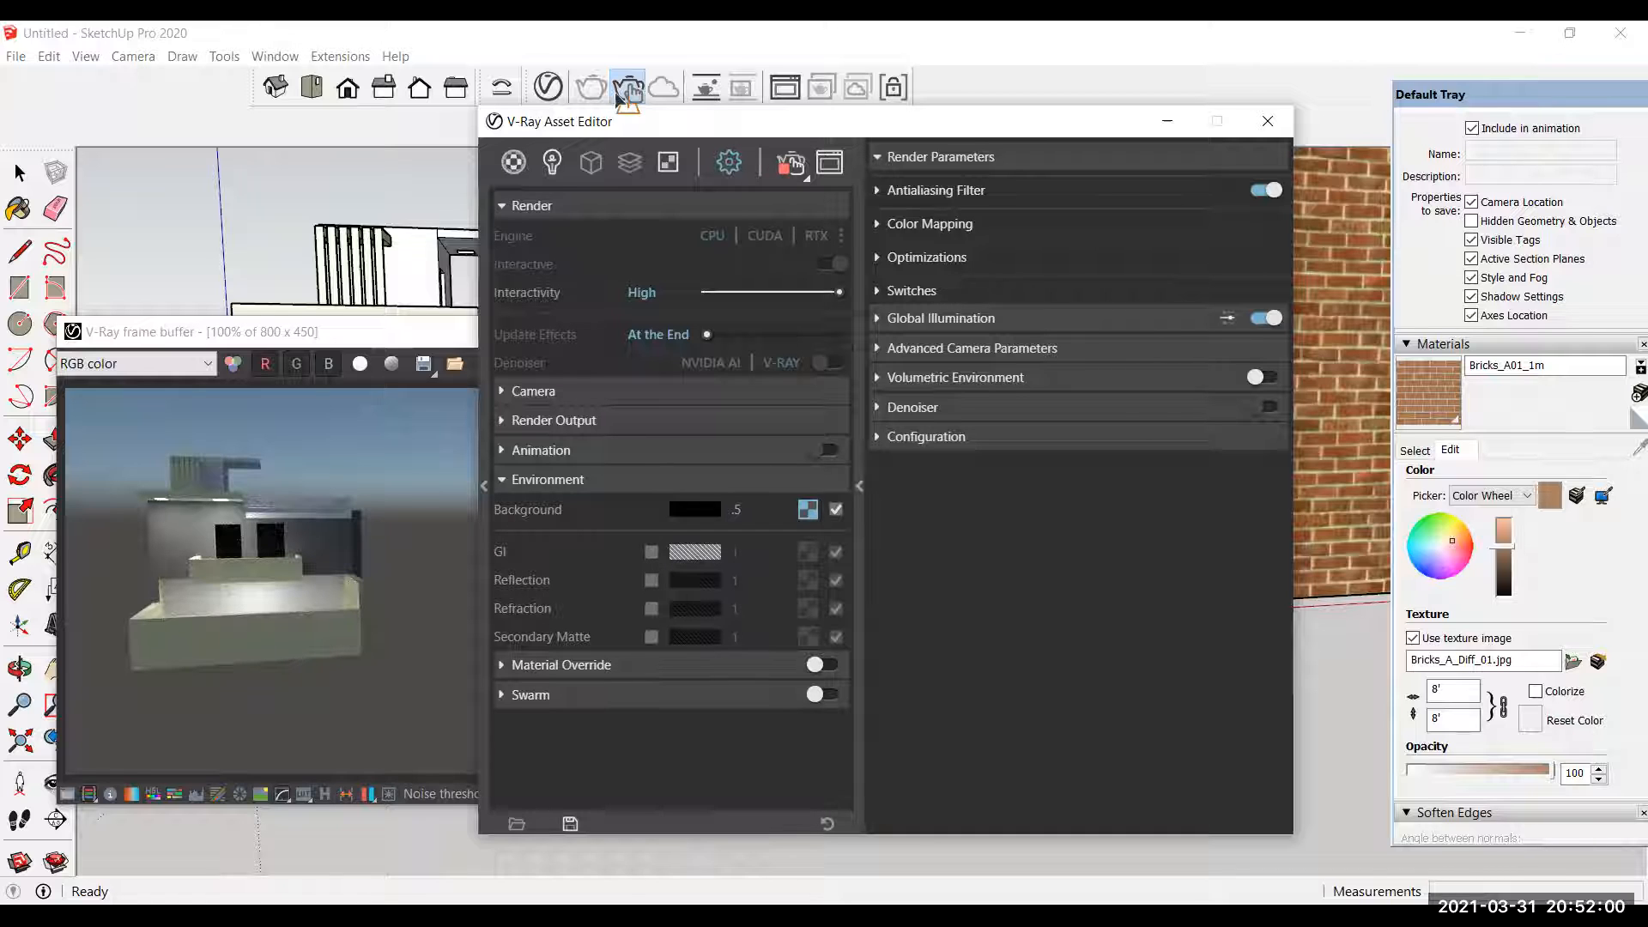
Step: Place a V-Ray dome light between the house and the brick wall and list the scene lights in the Asset Editor
{"action": "left_click_drag", "start_coordinate": [675, 125], "coordinate": [710, 339]}
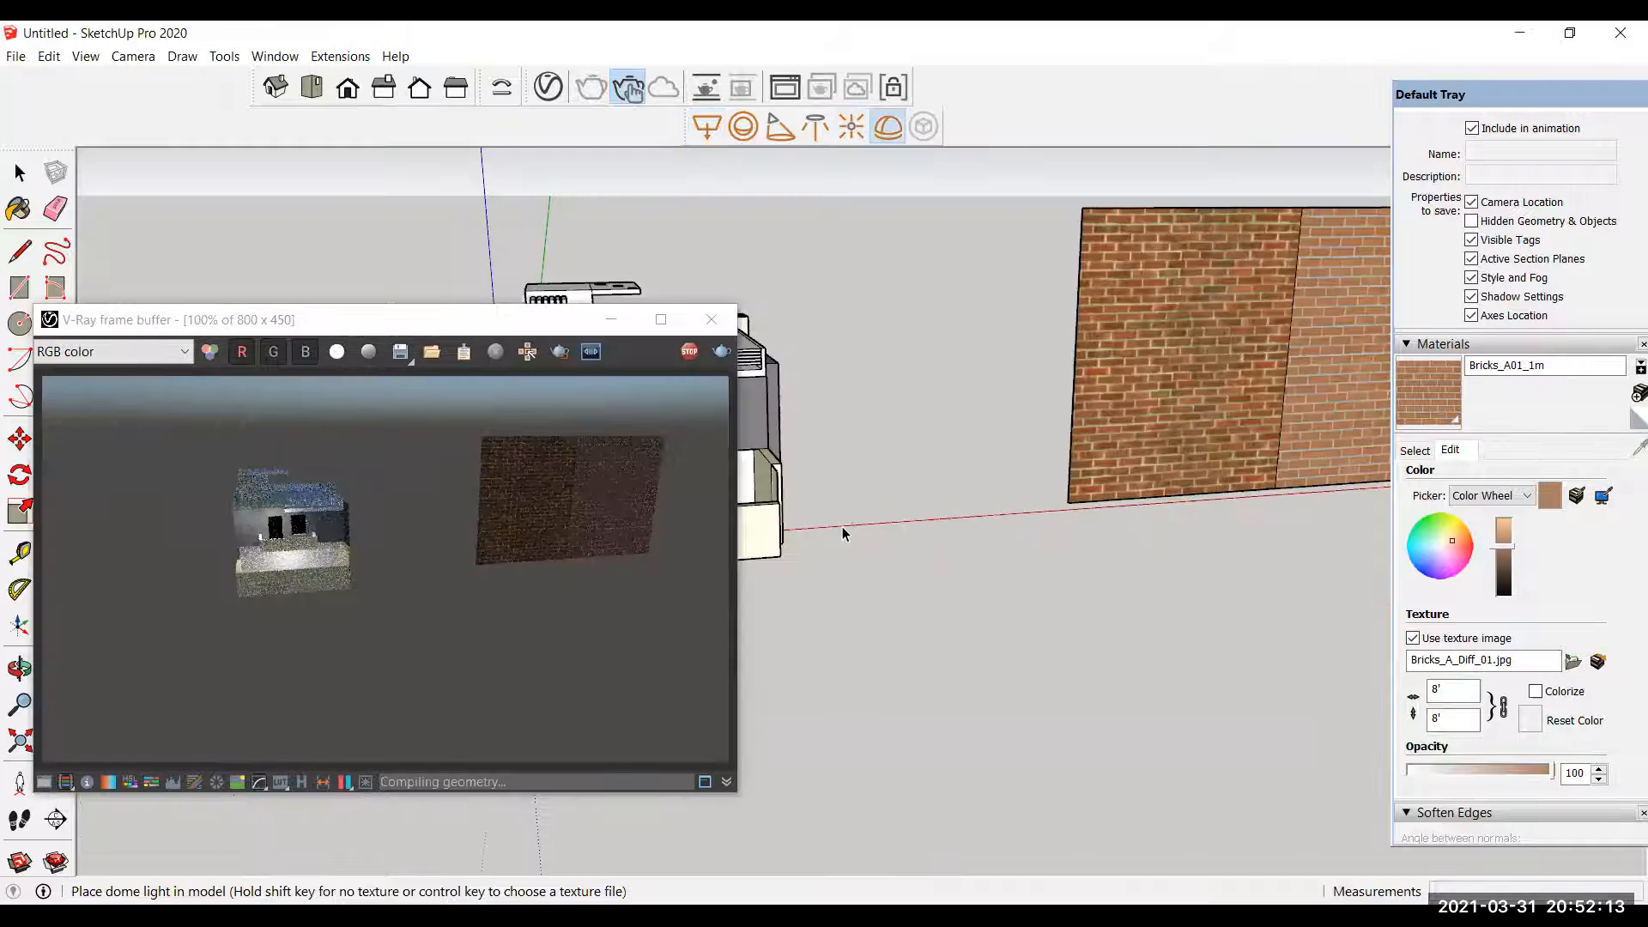
{"action": "left_click", "coordinate": [842, 527]}
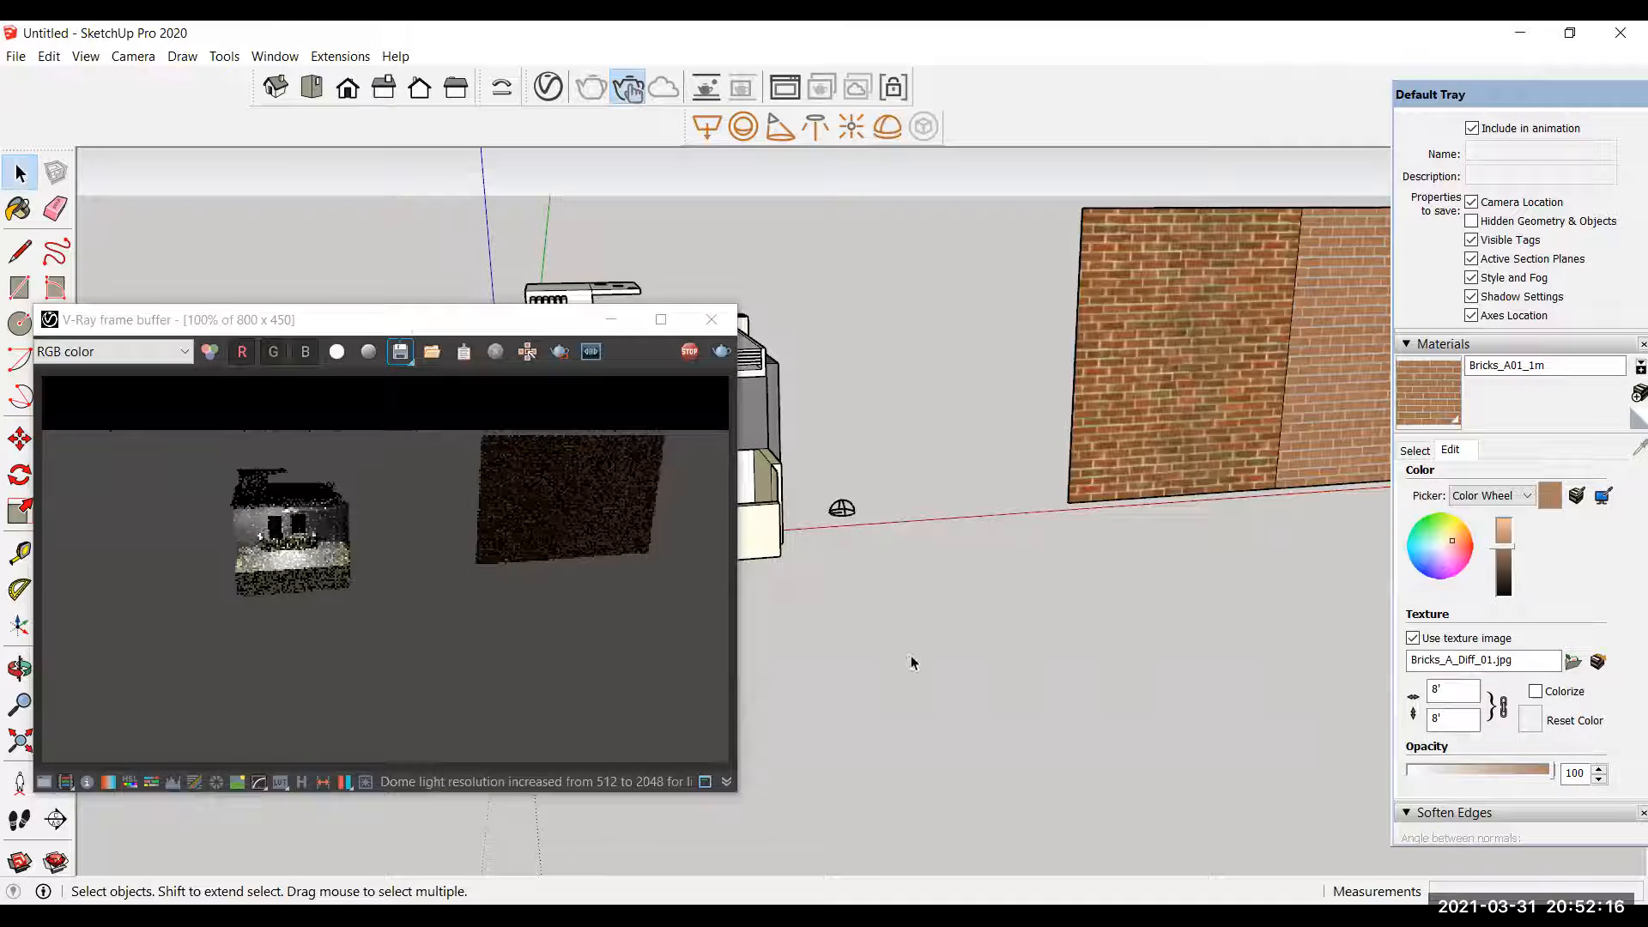
{"action": "key", "text": "o"}
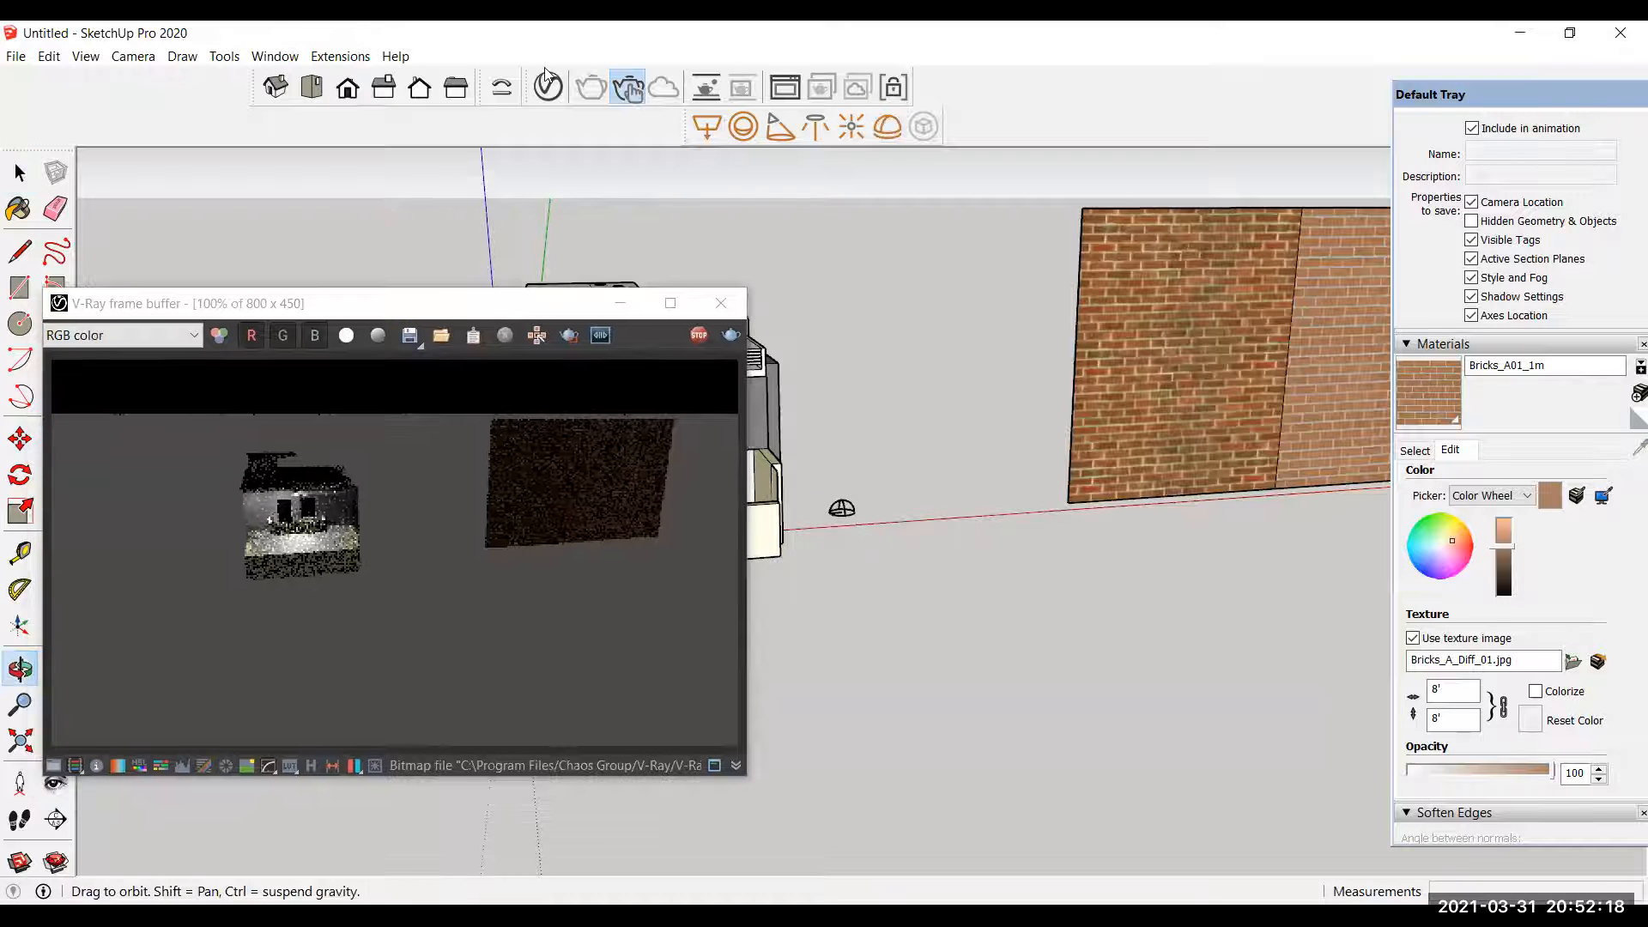
{"action": "middle_click_drag", "start_coordinate": [544, 73], "coordinate": [562, 311]}
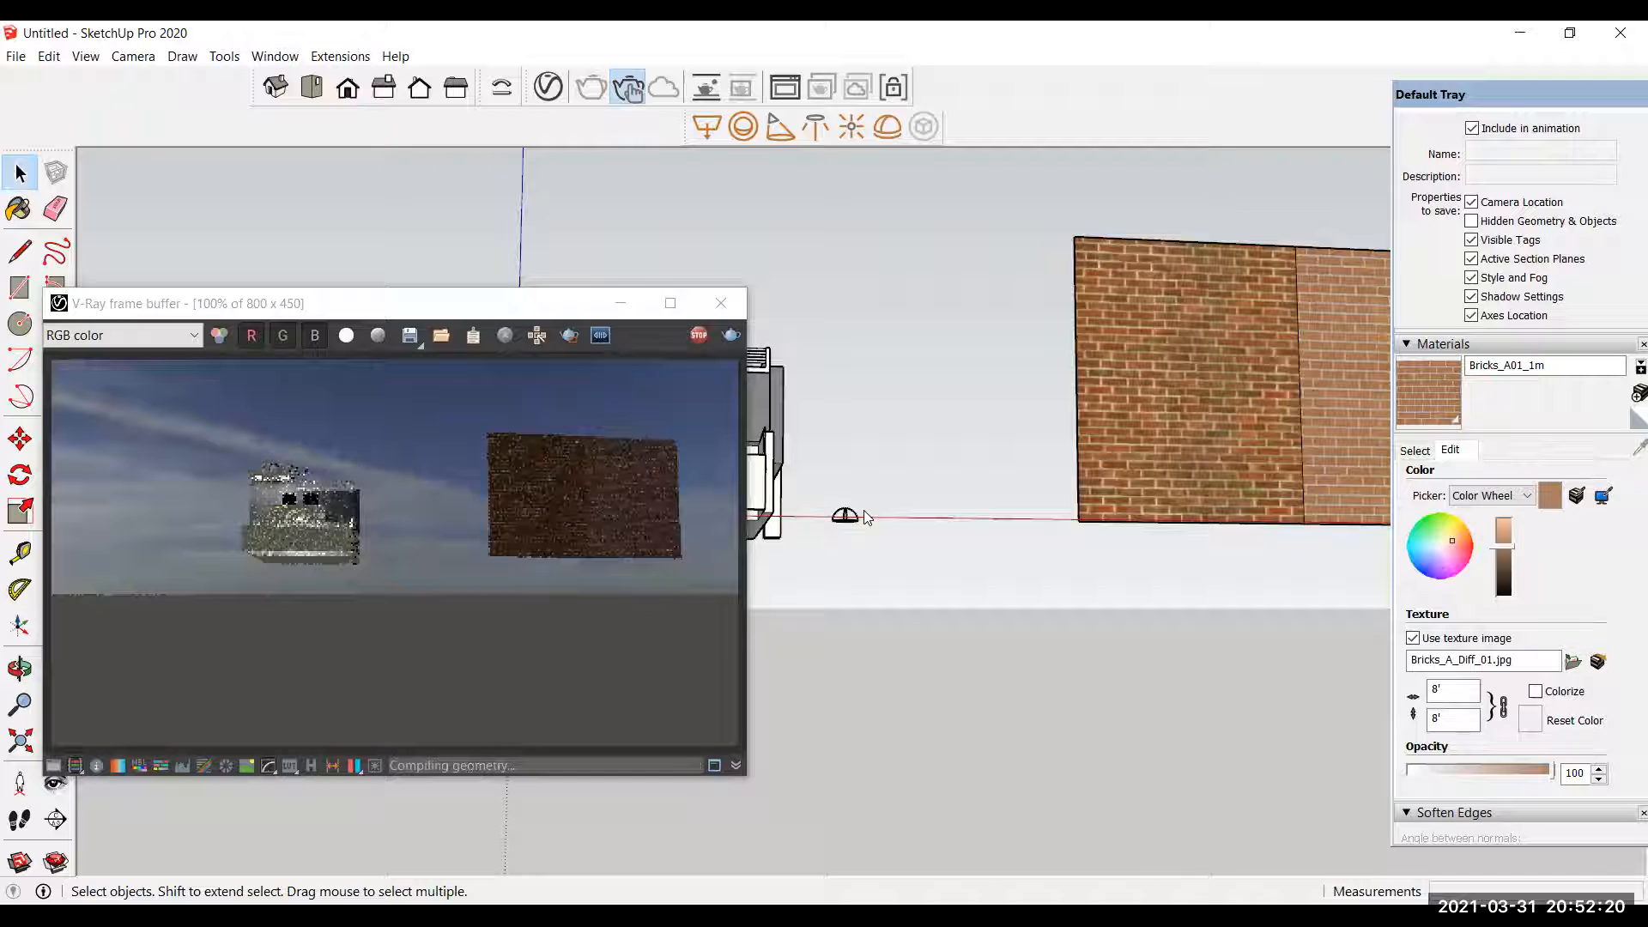
{"action": "middle_click_drag", "start_coordinate": [846, 548], "coordinate": [850, 601]}
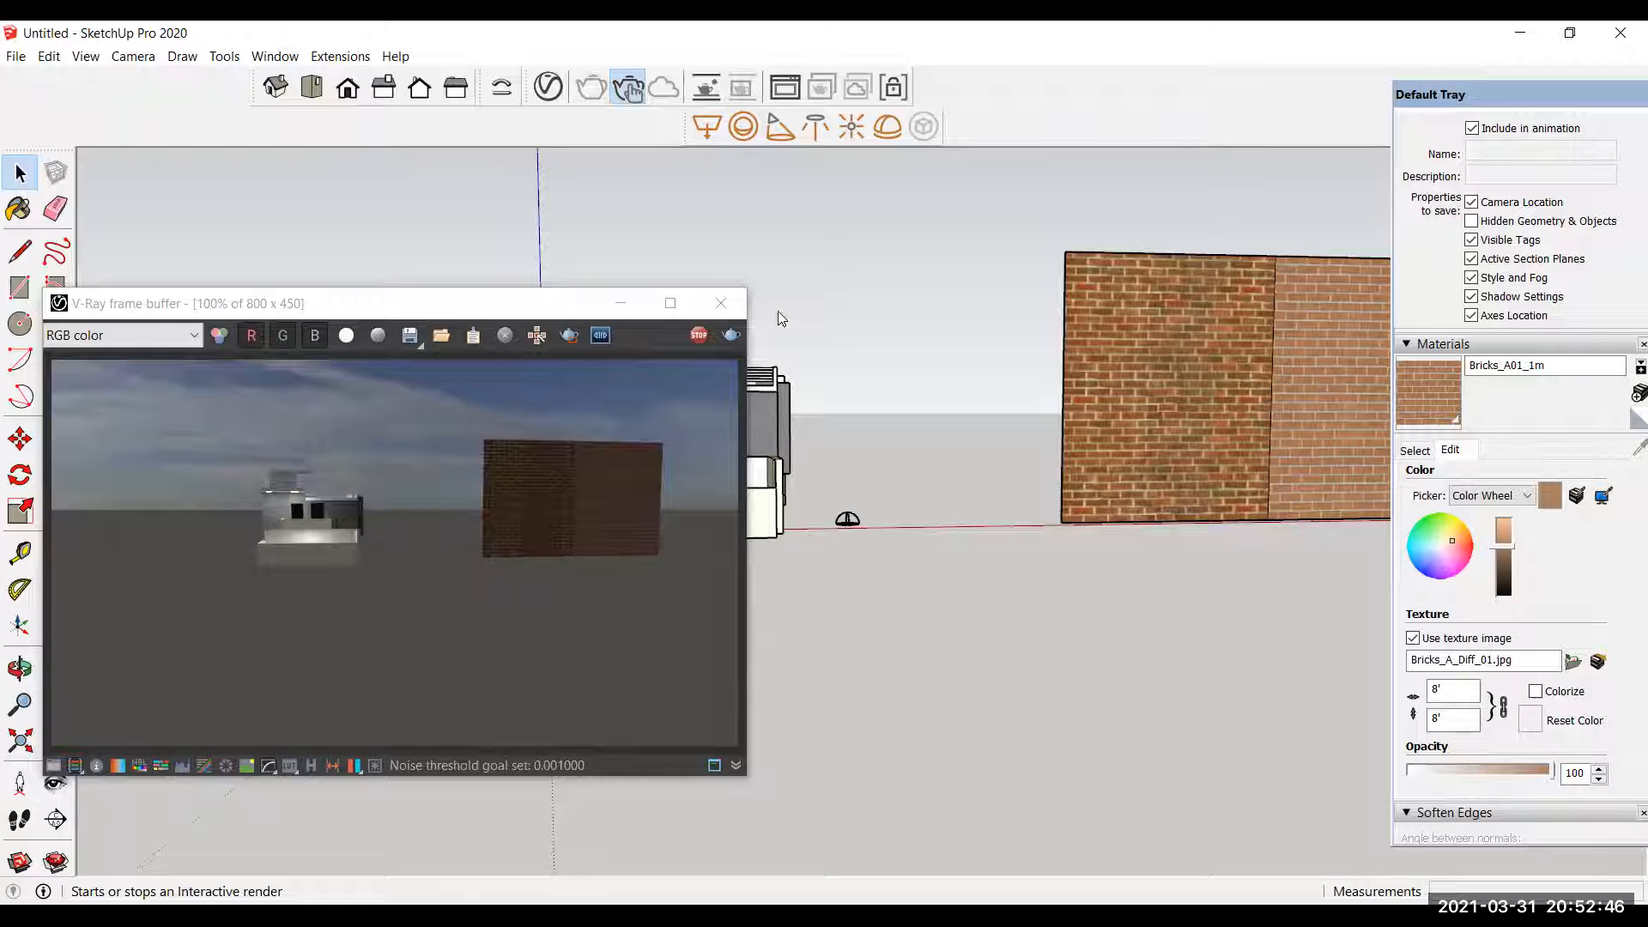
{"action": "left_click", "coordinate": [547, 87]}
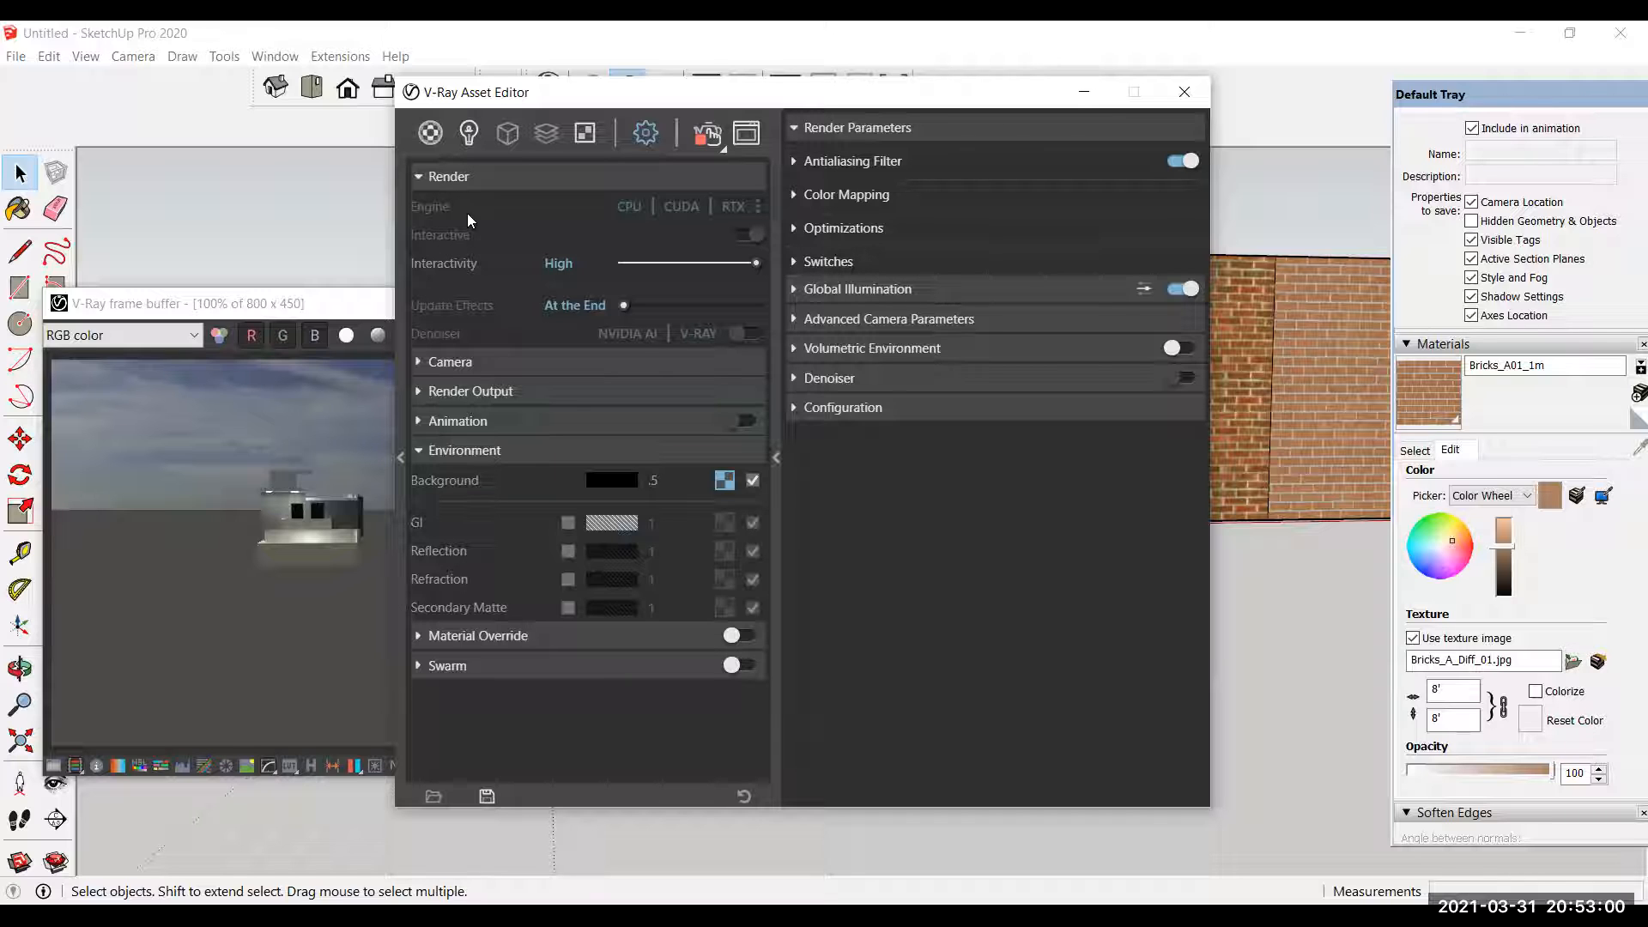
{"action": "left_click", "coordinate": [482, 134]}
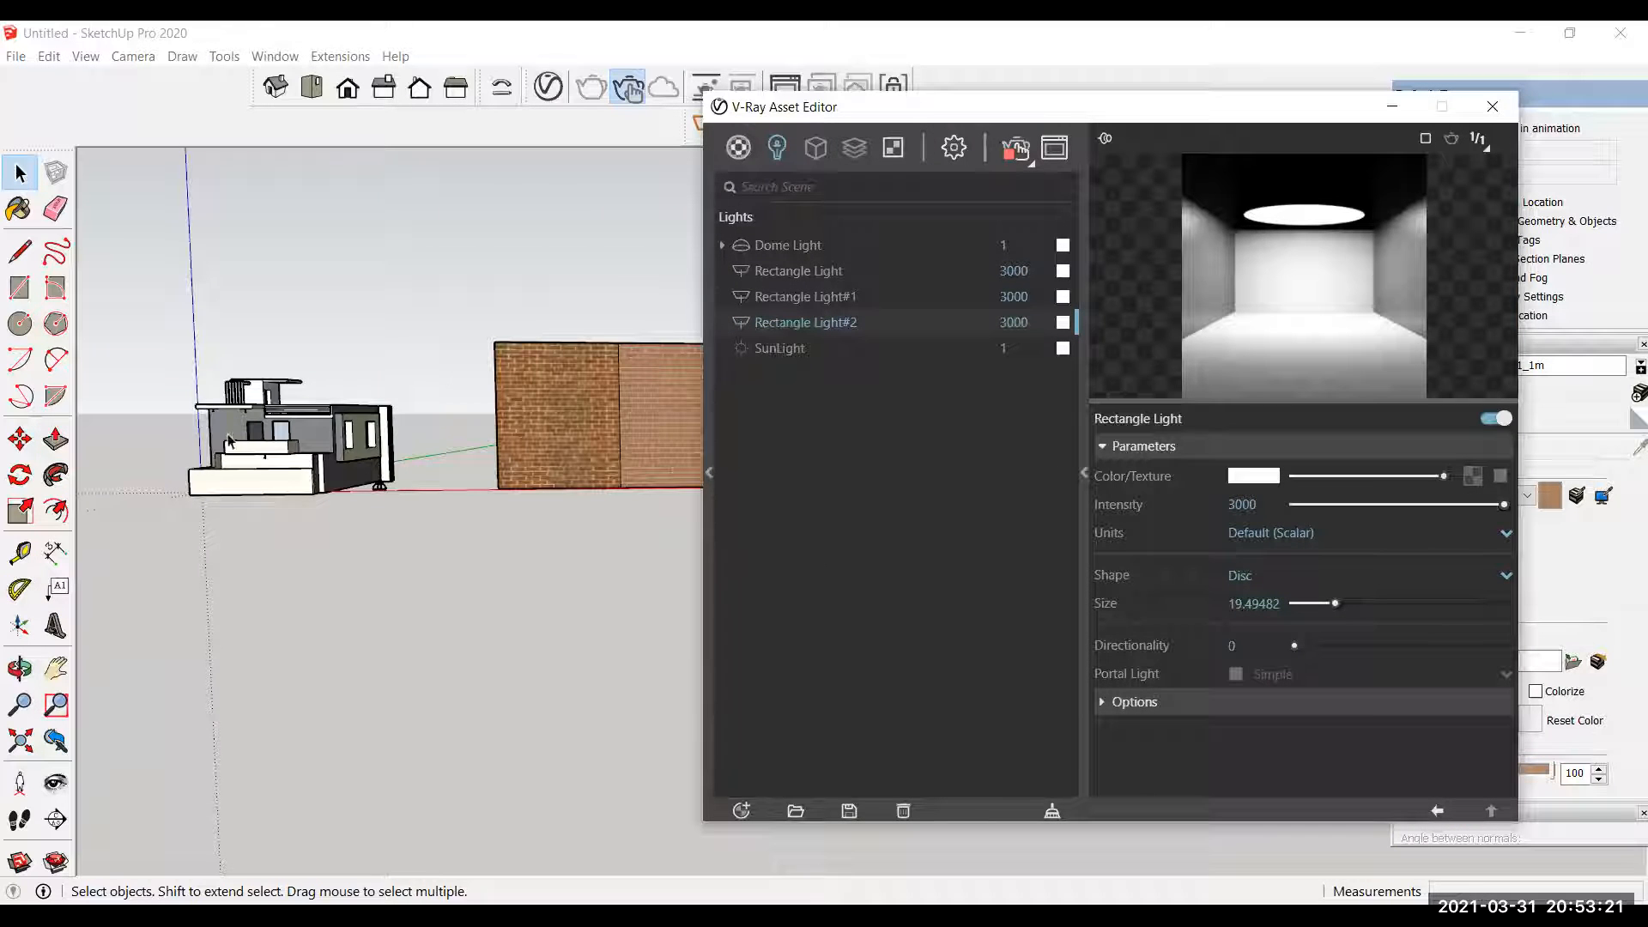
Step: Erase the vertical edge dividing the two brick panels of the wall
{"action": "middle_click_drag", "start_coordinate": [684, 413], "coordinate": [504, 387], "text": "shift"}
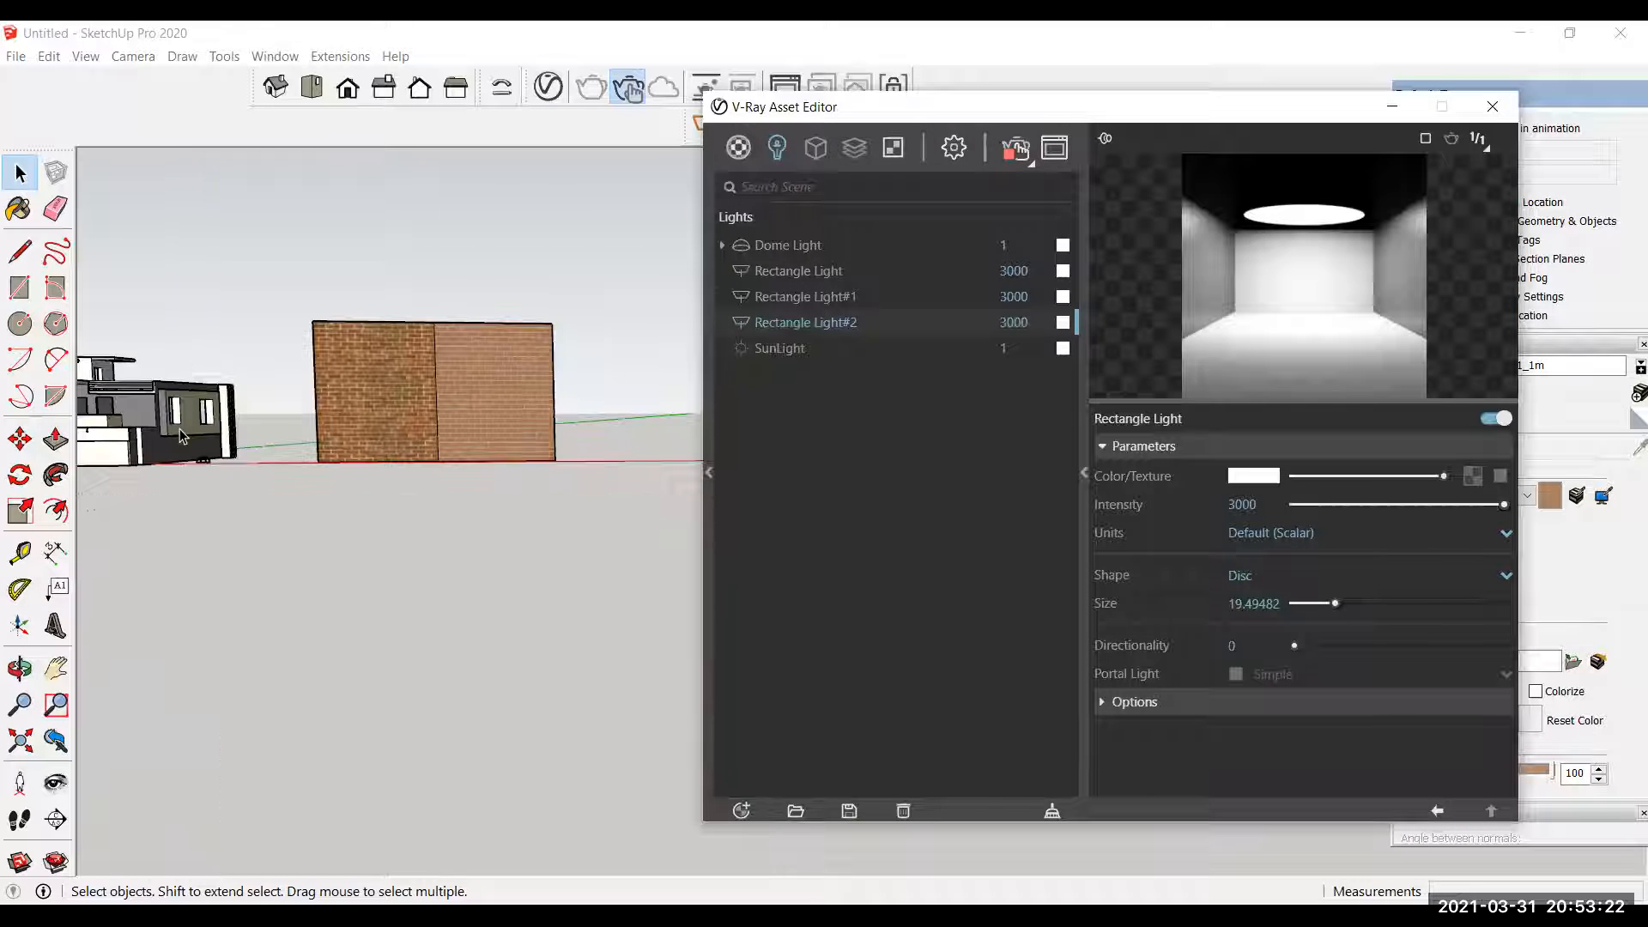
{"action": "middle_click_drag", "start_coordinate": [500, 459], "coordinate": [487, 519]}
{"action": "scroll", "coordinate": [226, 399], "scroll_direction": "down", "scroll_amount": 4}
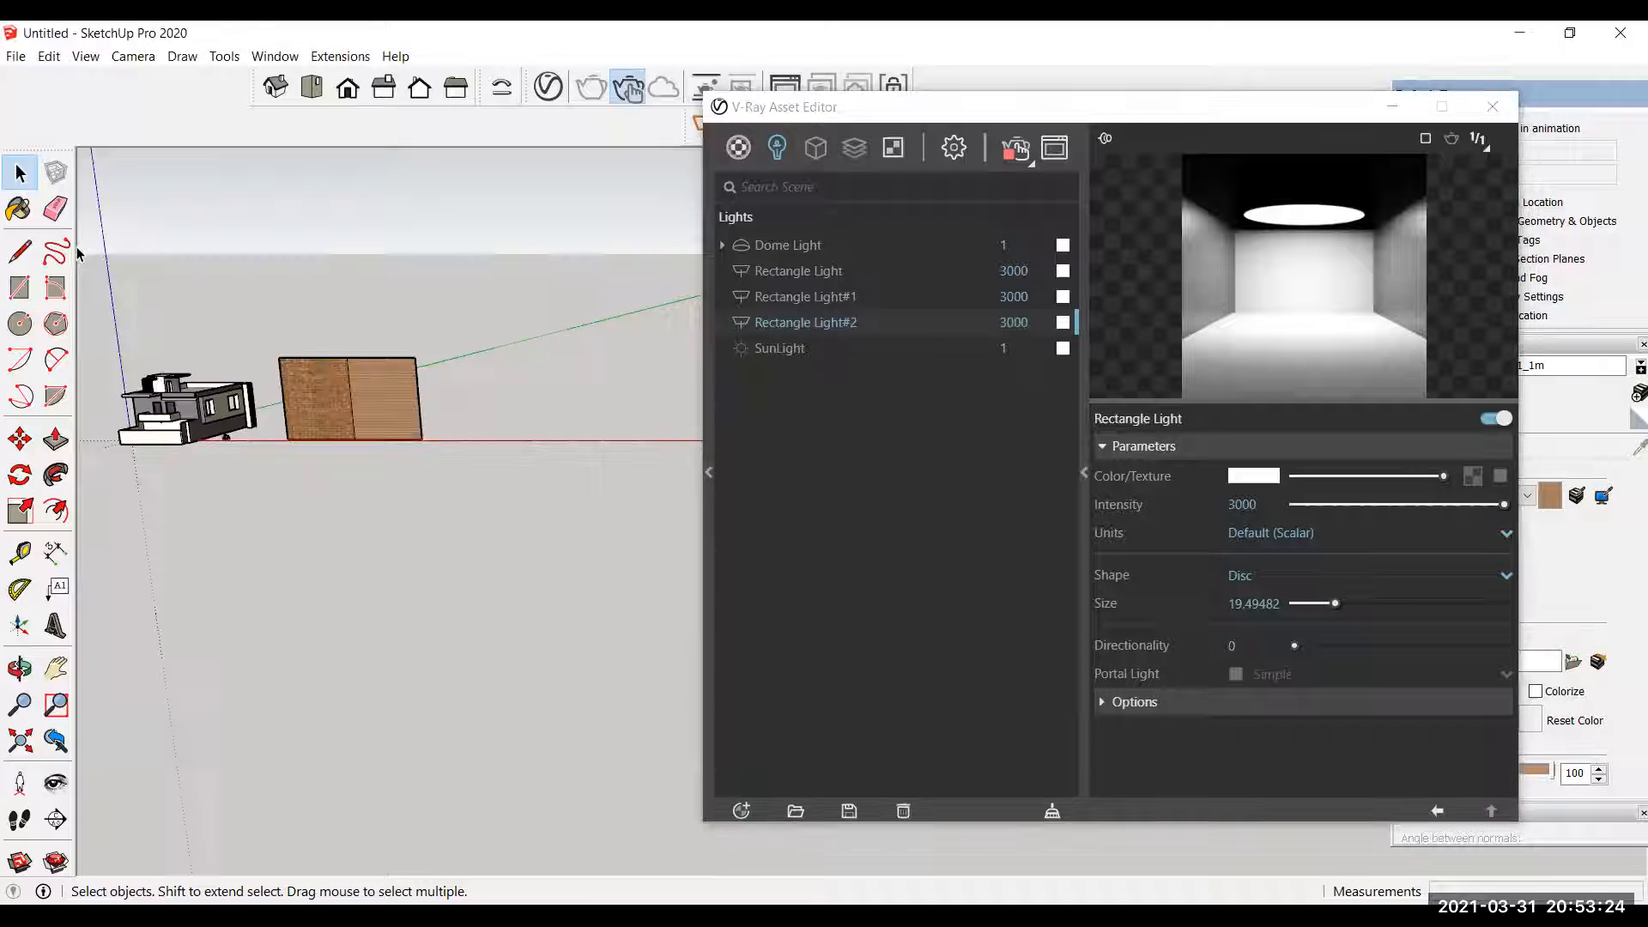
{"action": "left_click", "coordinate": [60, 204]}
{"action": "scroll", "coordinate": [280, 364], "scroll_direction": "up", "scroll_amount": 4}
{"action": "left_click_drag", "start_coordinate": [224, 349], "coordinate": [220, 339]}
{"action": "scroll", "coordinate": [221, 341], "scroll_direction": "up", "scroll_amount": 4}
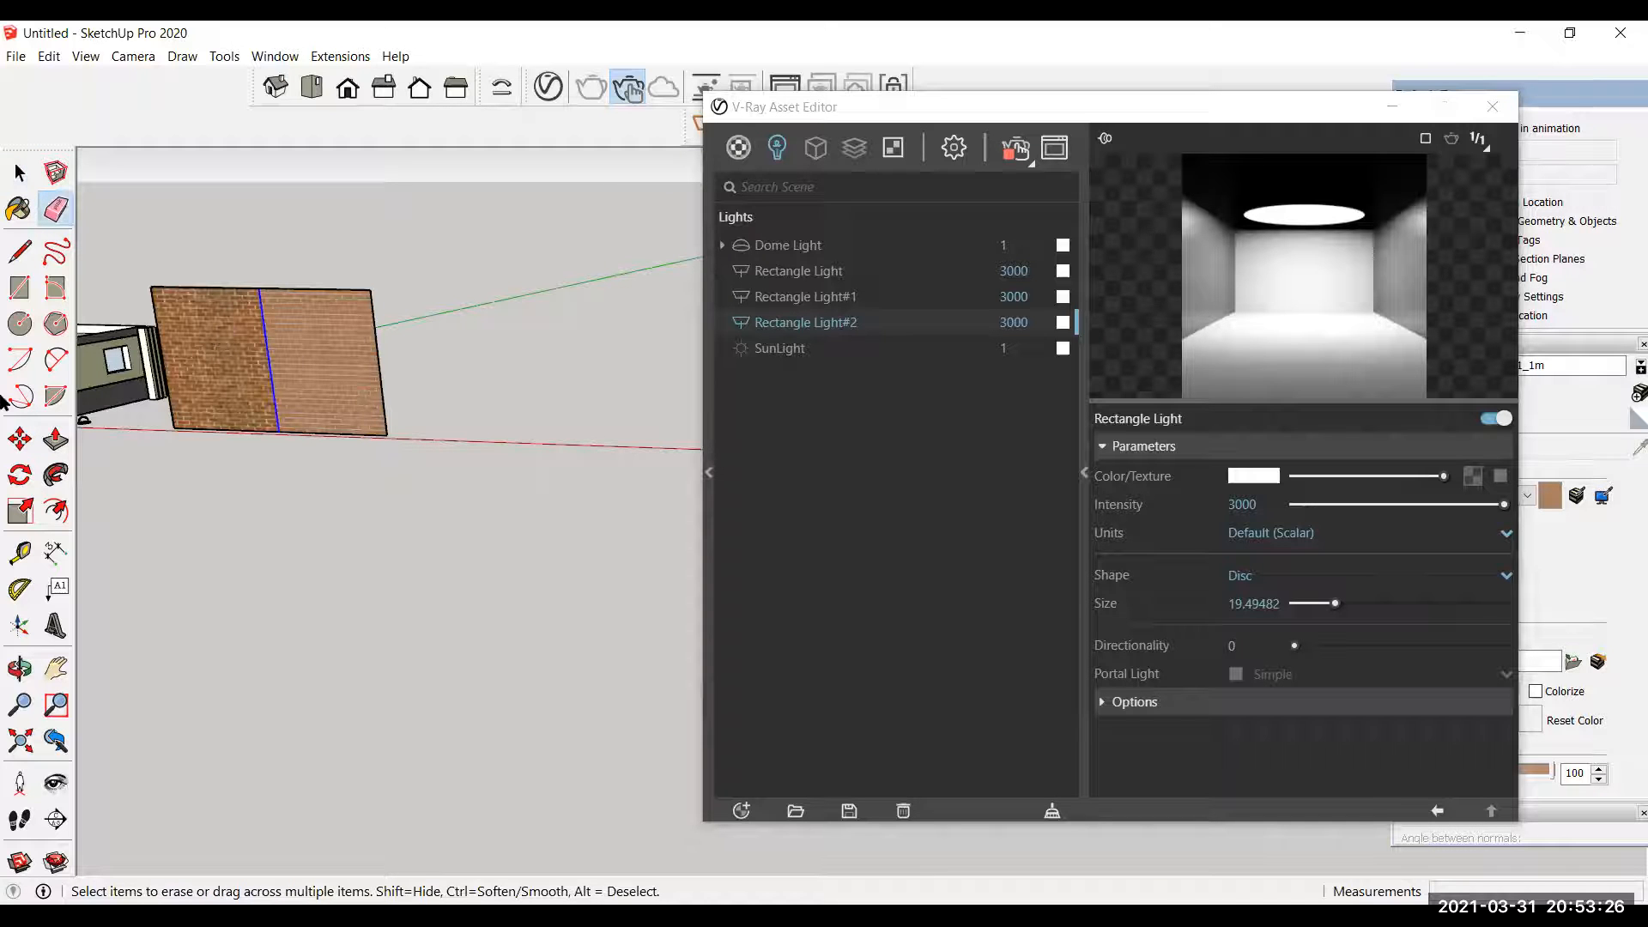
Step: Push/Pull the brick wall's face by about 3 inches to give it thickness
{"action": "left_click", "coordinate": [50, 440]}
{"action": "scroll", "coordinate": [471, 496], "scroll_direction": "up", "scroll_amount": 3}
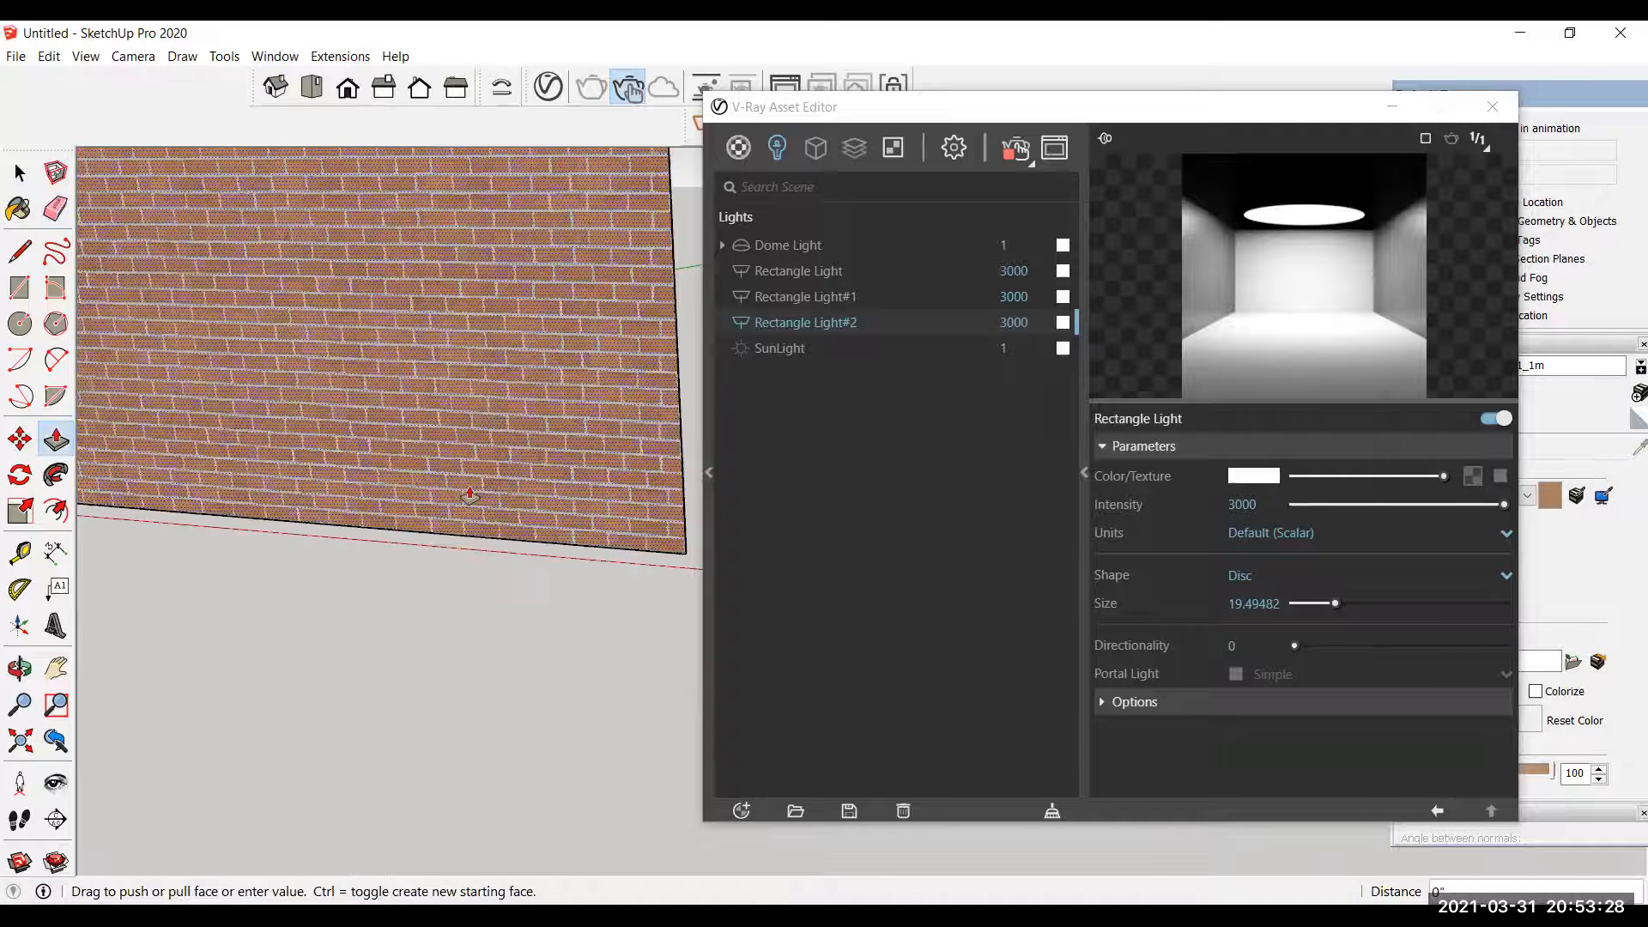
{"action": "scroll", "coordinate": [330, 532], "scroll_direction": "down", "scroll_amount": 3}
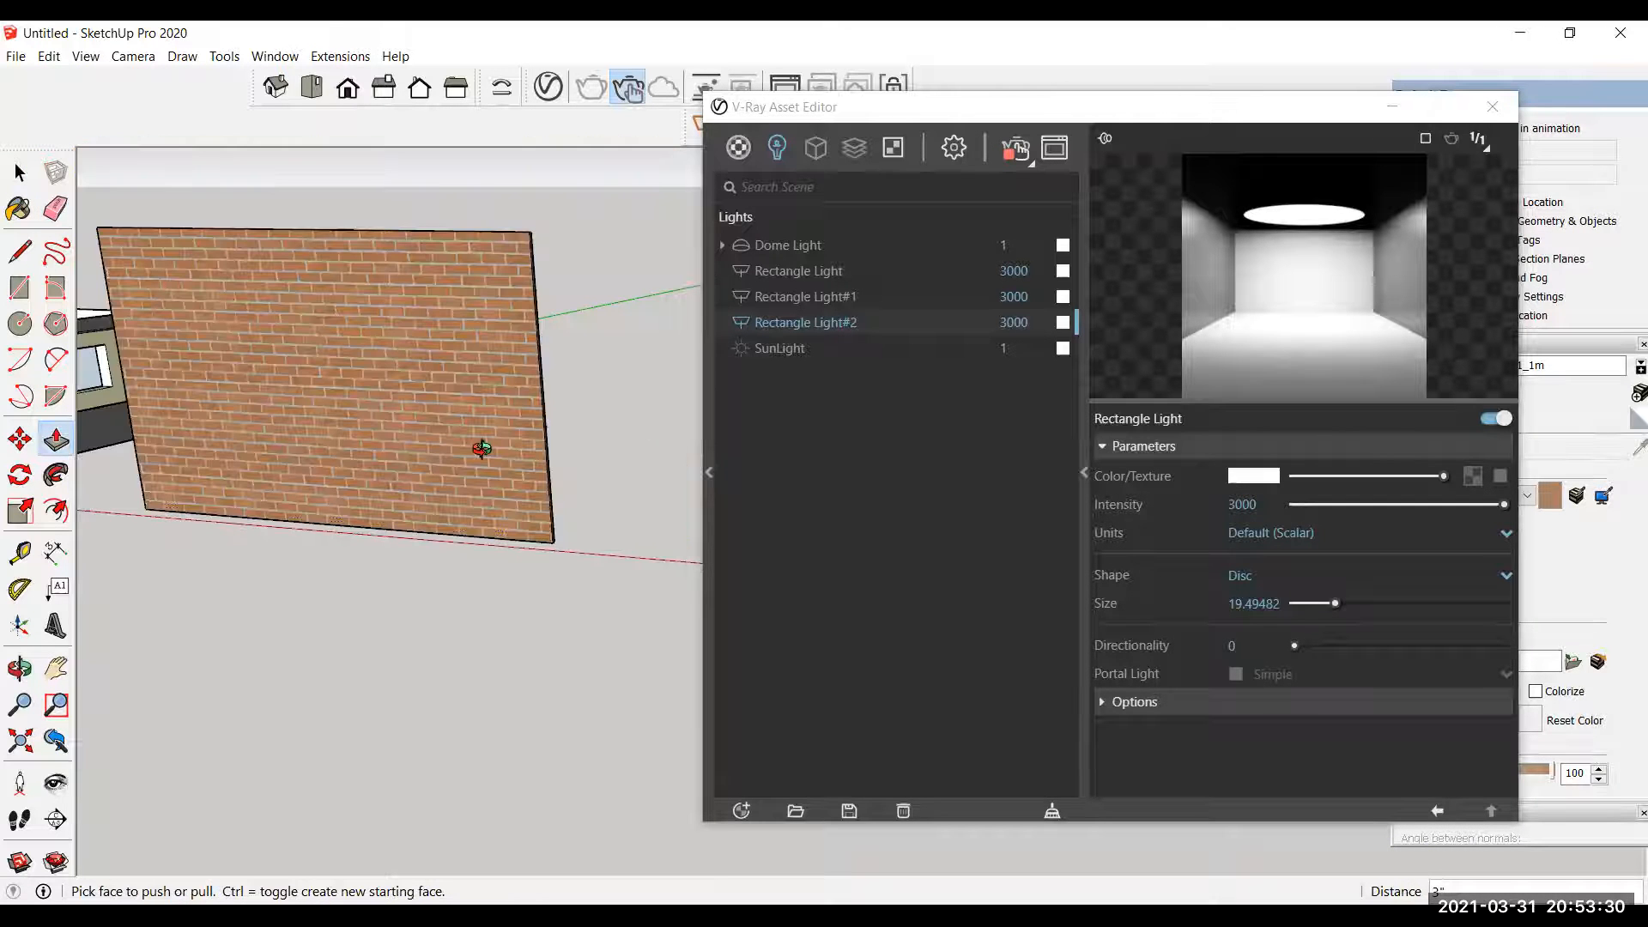
Step: Paint the brick wall's front face with white Color M00 from the Colors material collection
{"action": "scroll", "coordinate": [268, 350], "scroll_direction": "down", "scroll_amount": 3}
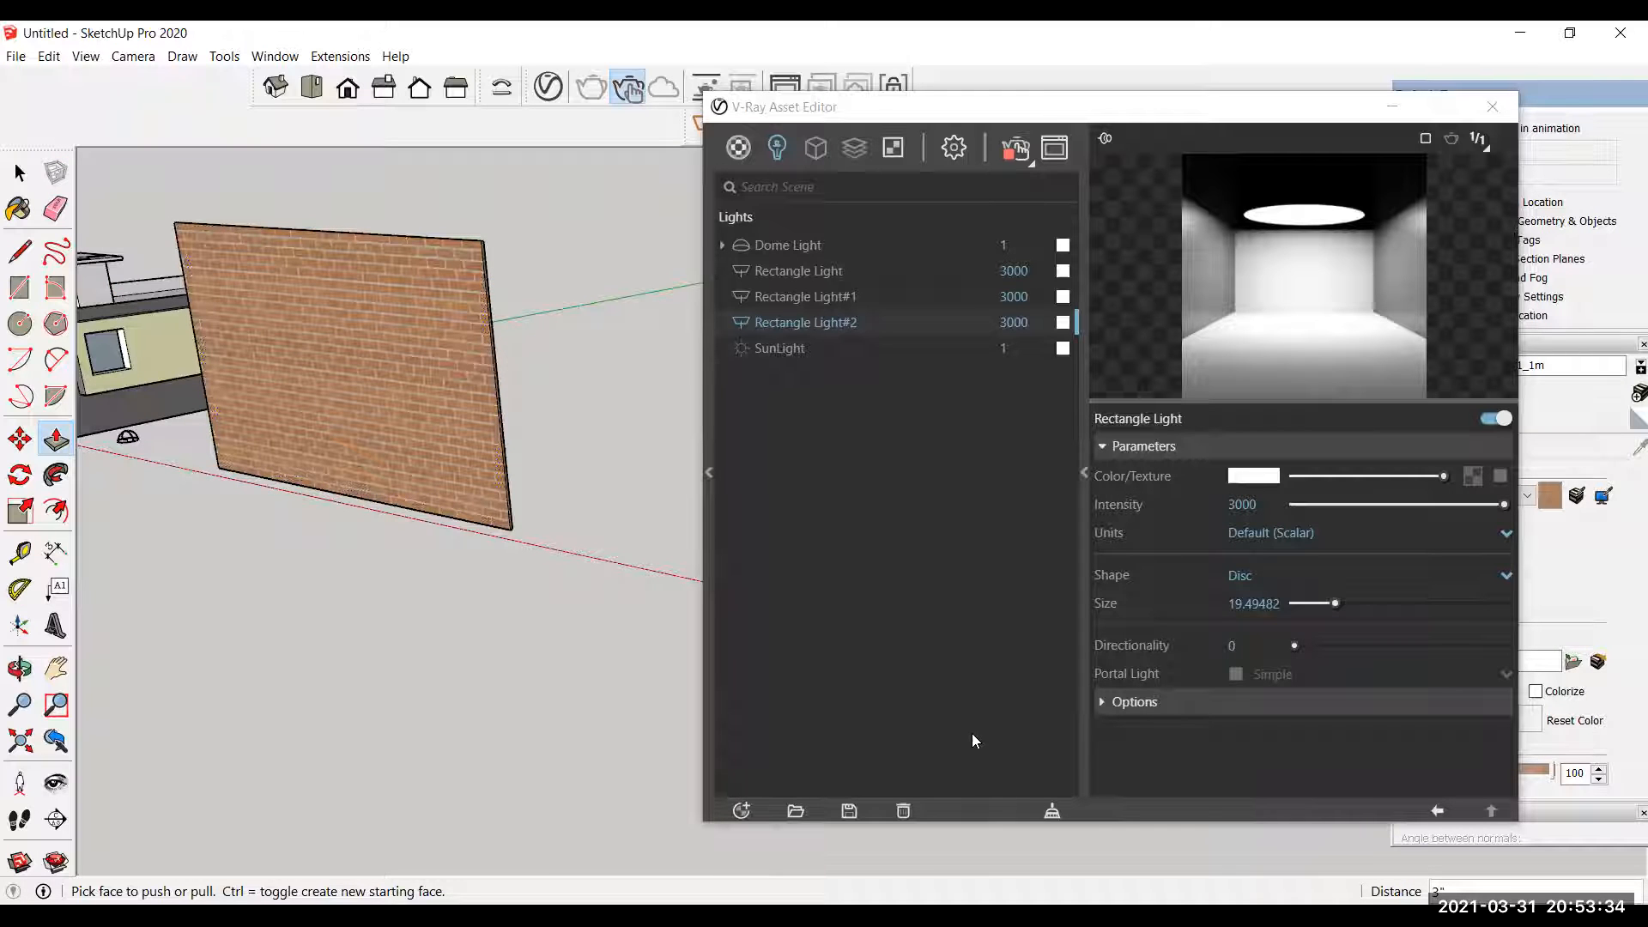
{"action": "left_click", "coordinate": [848, 400]}
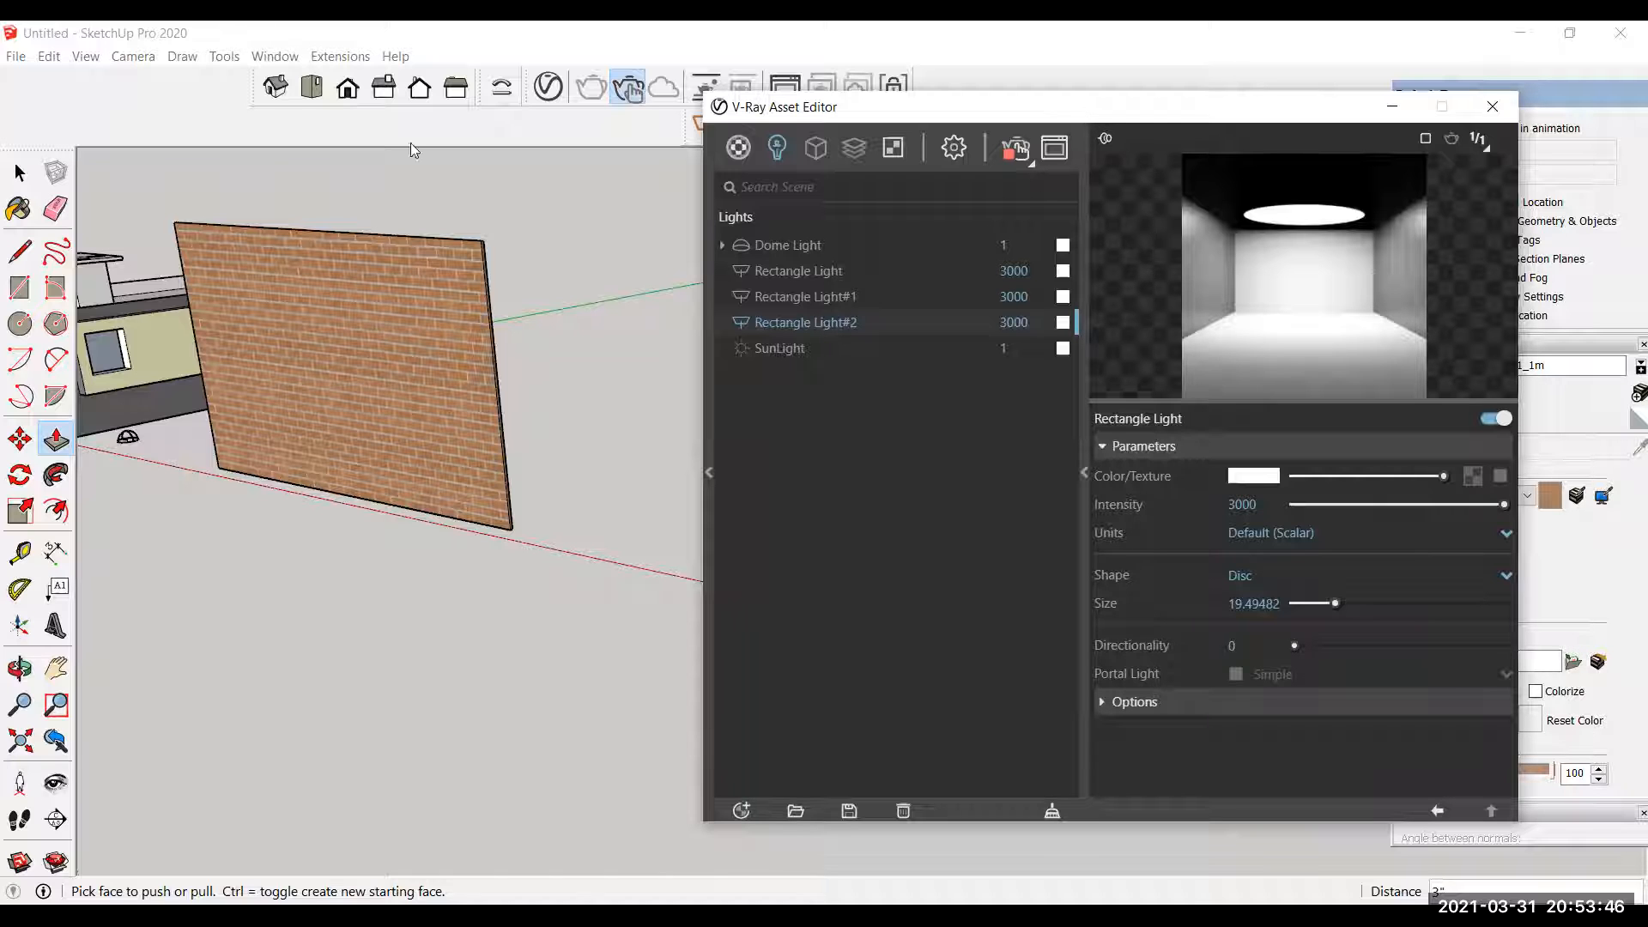
{"action": "left_click", "coordinate": [1000, 26]}
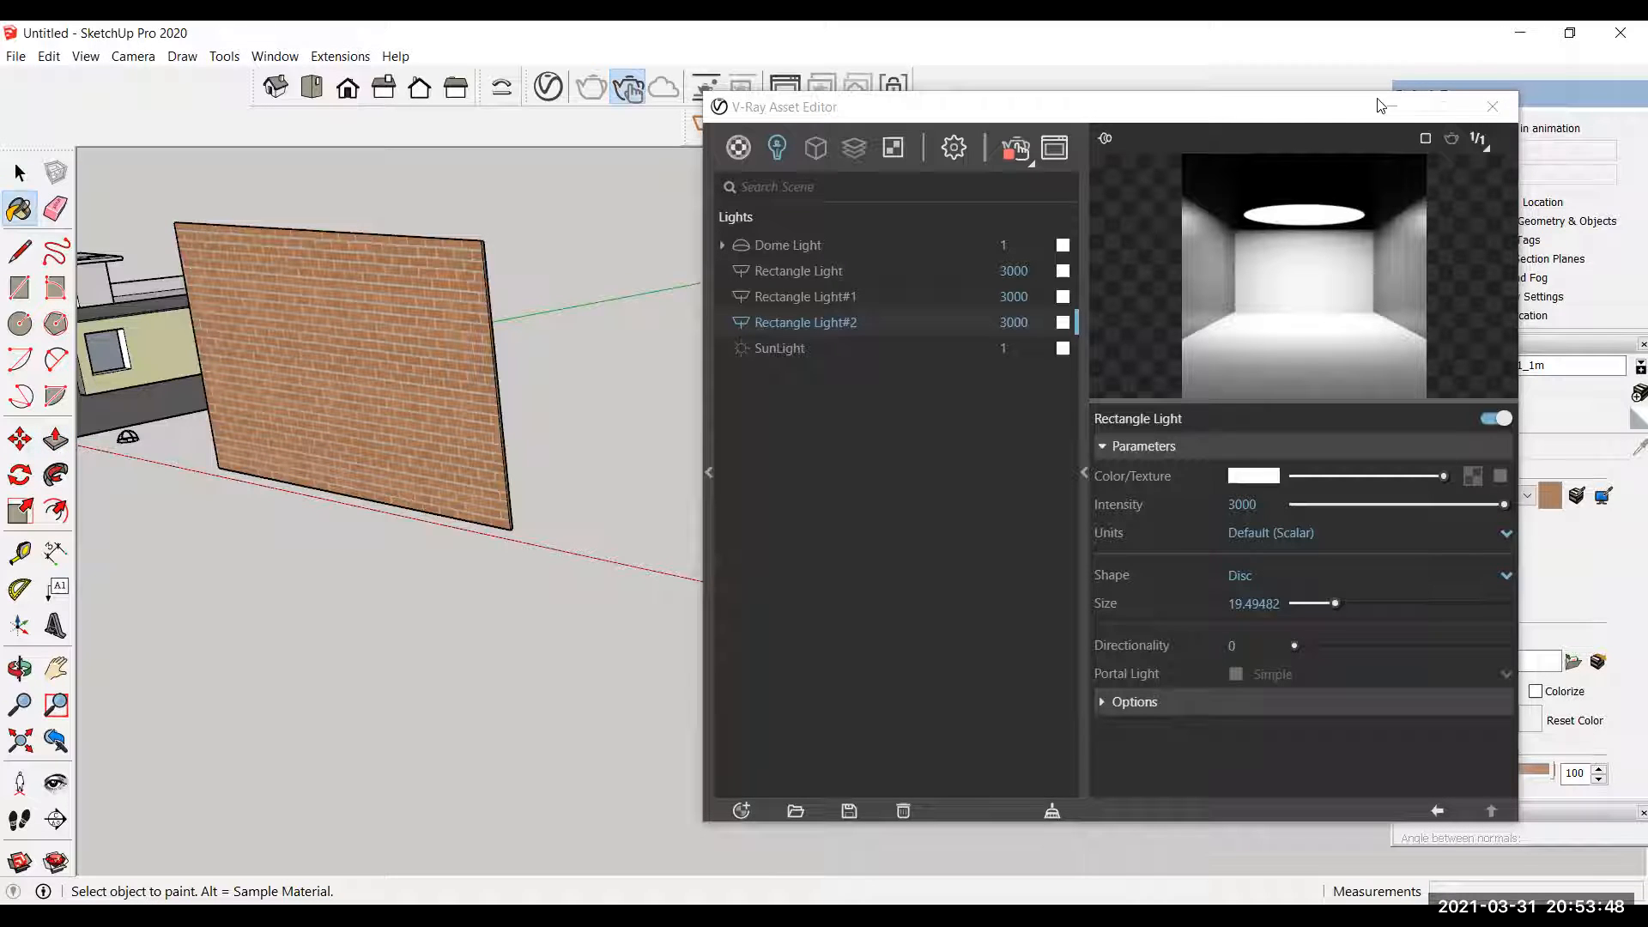
{"action": "left_click", "coordinate": [1491, 480]}
{"action": "left_click", "coordinate": [1503, 551]}
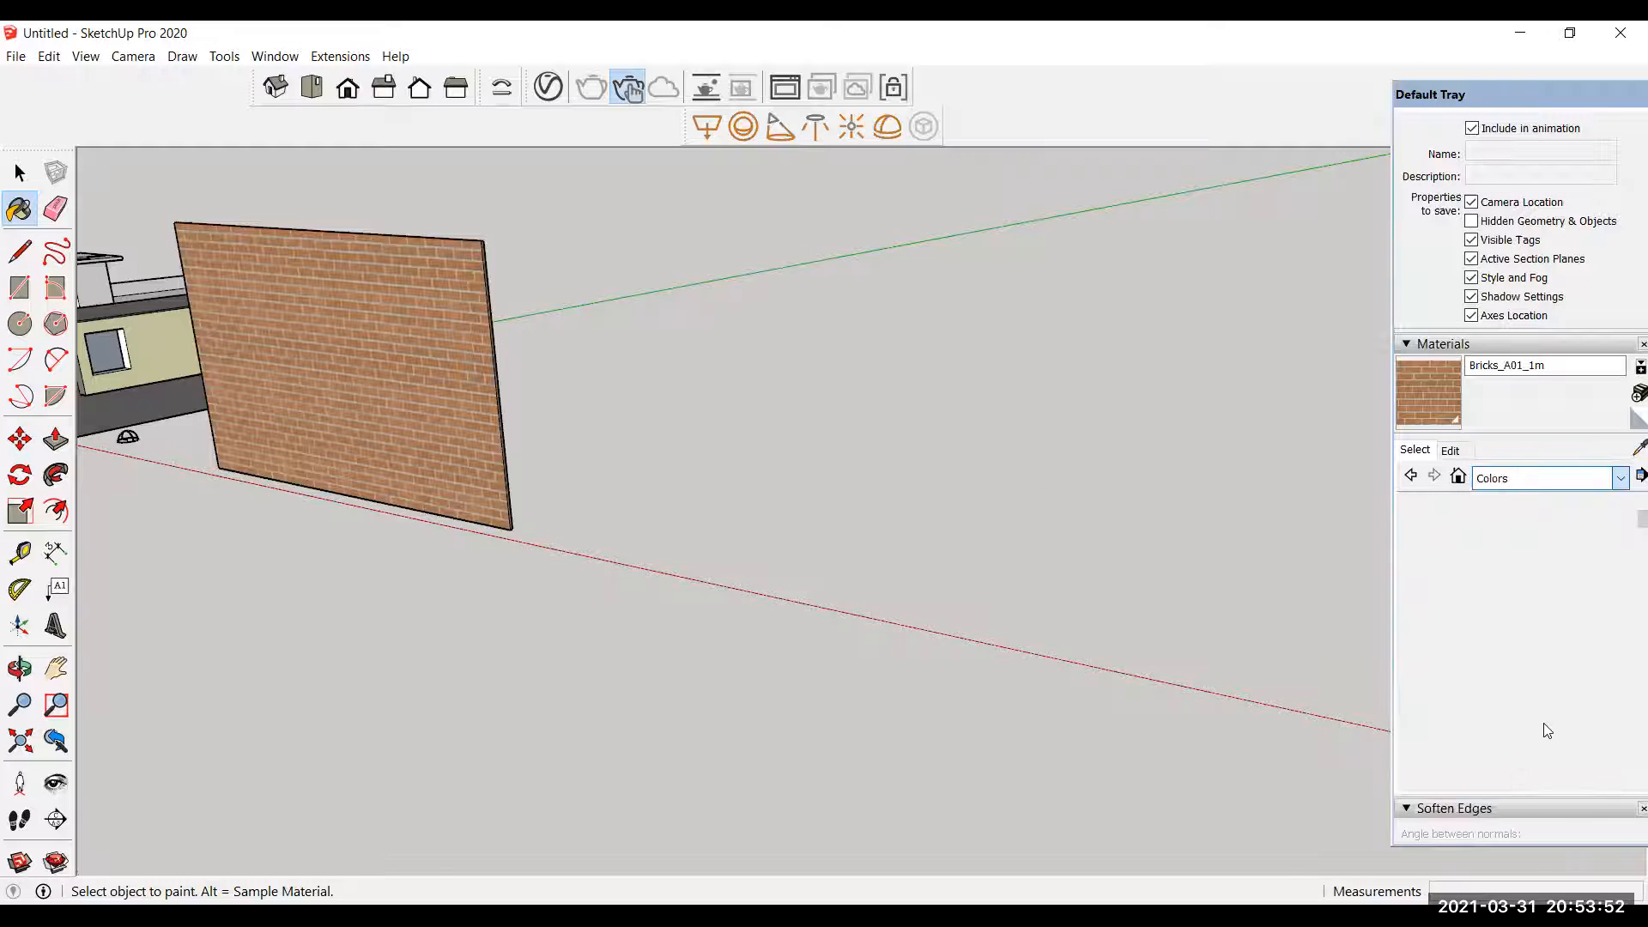
{"action": "scroll", "coordinate": [1468, 678], "scroll_direction": "down", "scroll_amount": 5}
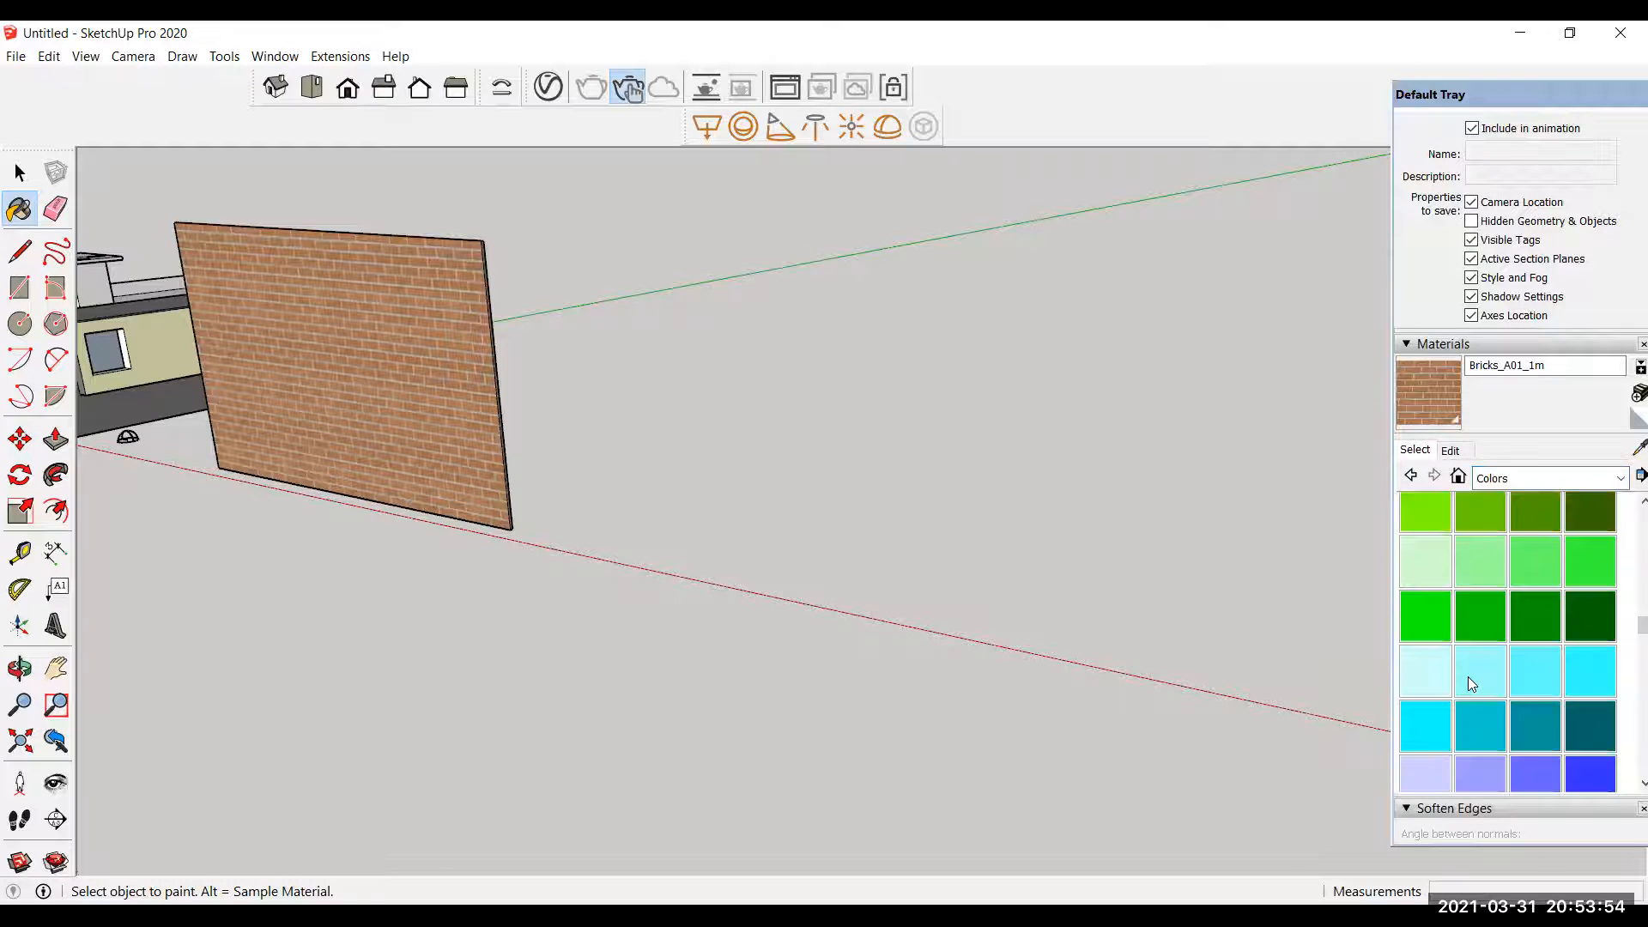
{"action": "scroll", "coordinate": [1429, 697], "scroll_direction": "down", "scroll_amount": 5}
{"action": "left_click", "coordinate": [1430, 697]}
{"action": "middle_click_drag", "start_coordinate": [399, 413], "coordinate": [227, 399]}
{"action": "left_click", "coordinate": [369, 339]}
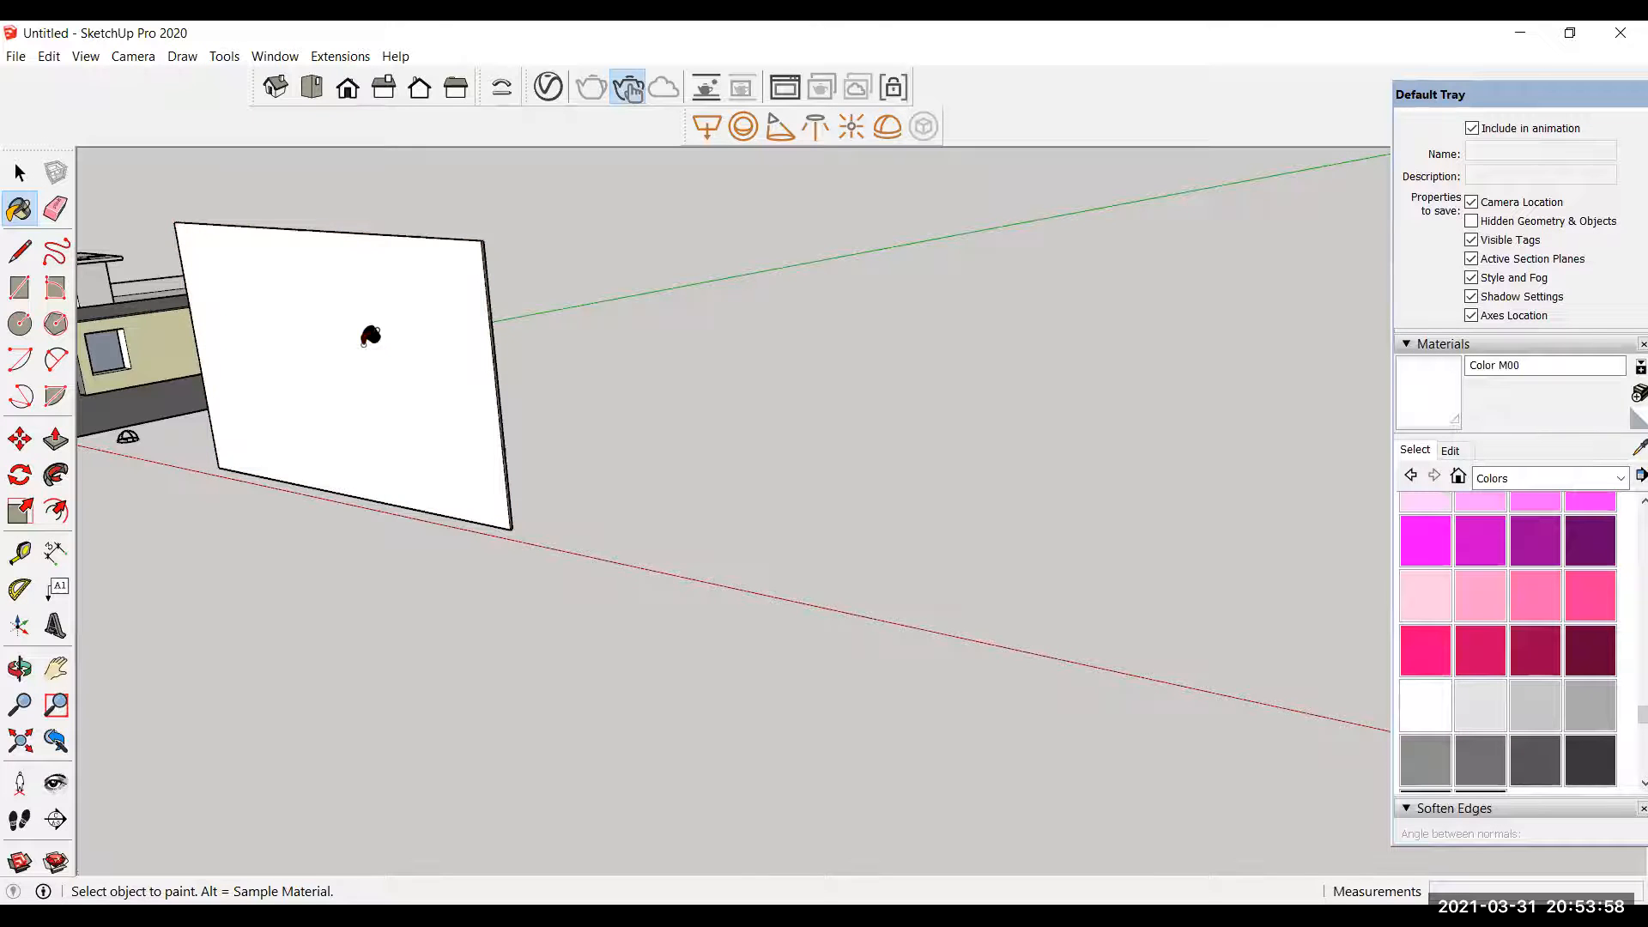
Step: Examine the white wall and the house model from several sides
{"action": "middle_click_drag", "start_coordinate": [369, 339], "coordinate": [384, 486]}
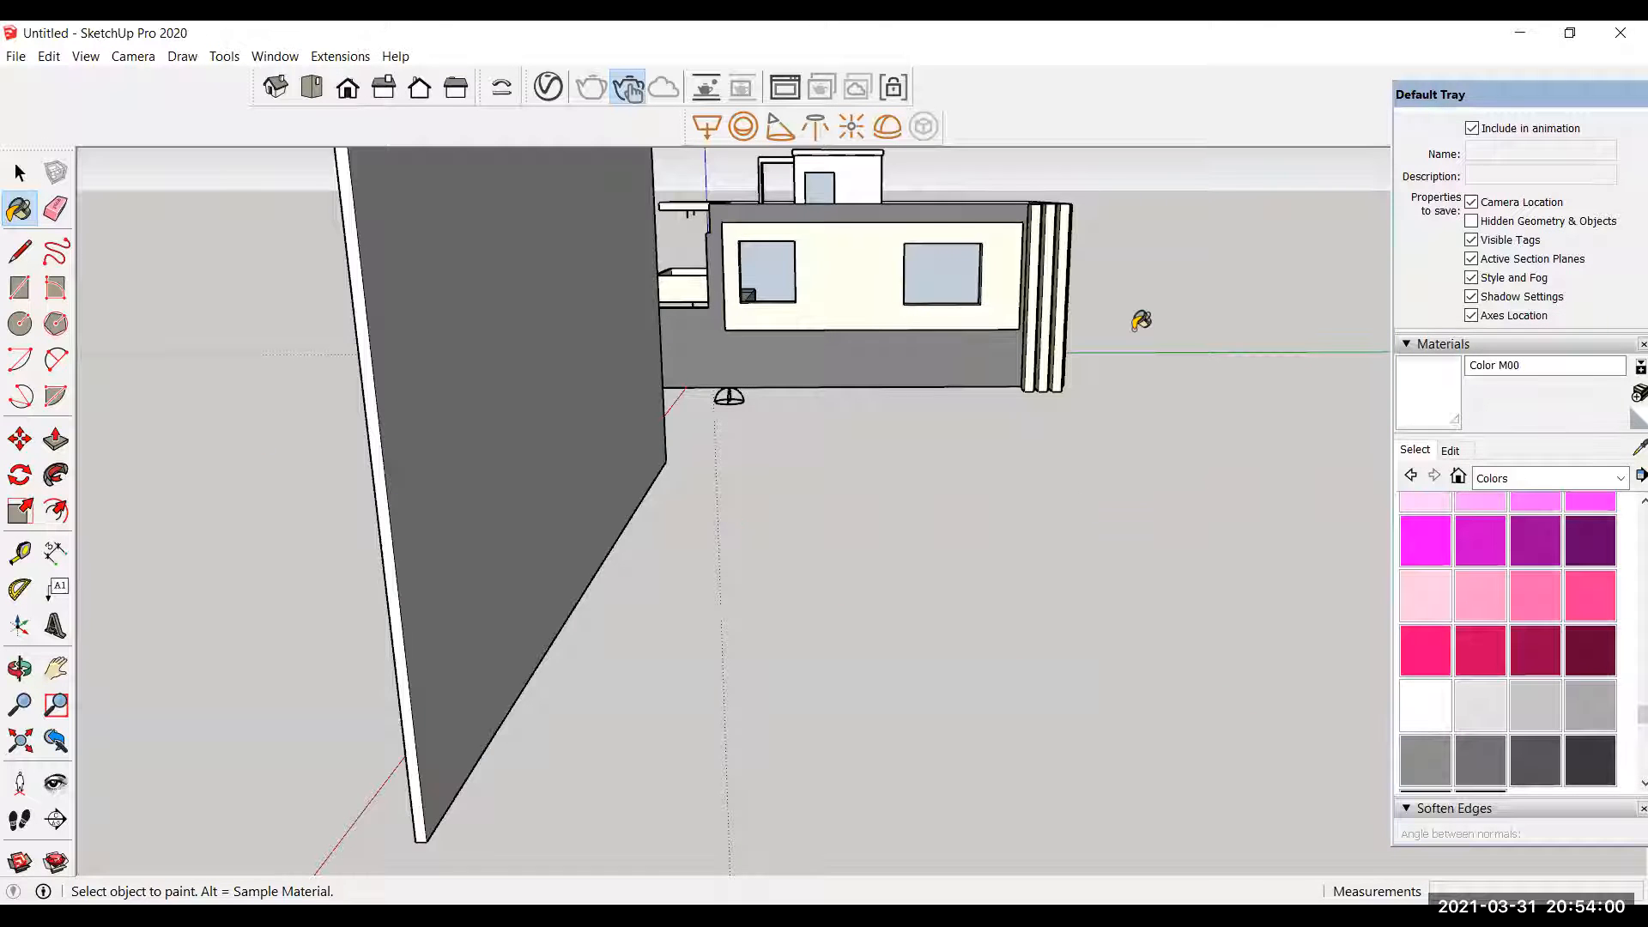
{"action": "middle_click_drag", "start_coordinate": [1117, 269], "coordinate": [902, 478]}
{"action": "scroll", "coordinate": [1144, 449], "scroll_direction": "up", "scroll_amount": 4}
{"action": "middle_click_drag", "start_coordinate": [1144, 449], "coordinate": [1129, 498]}
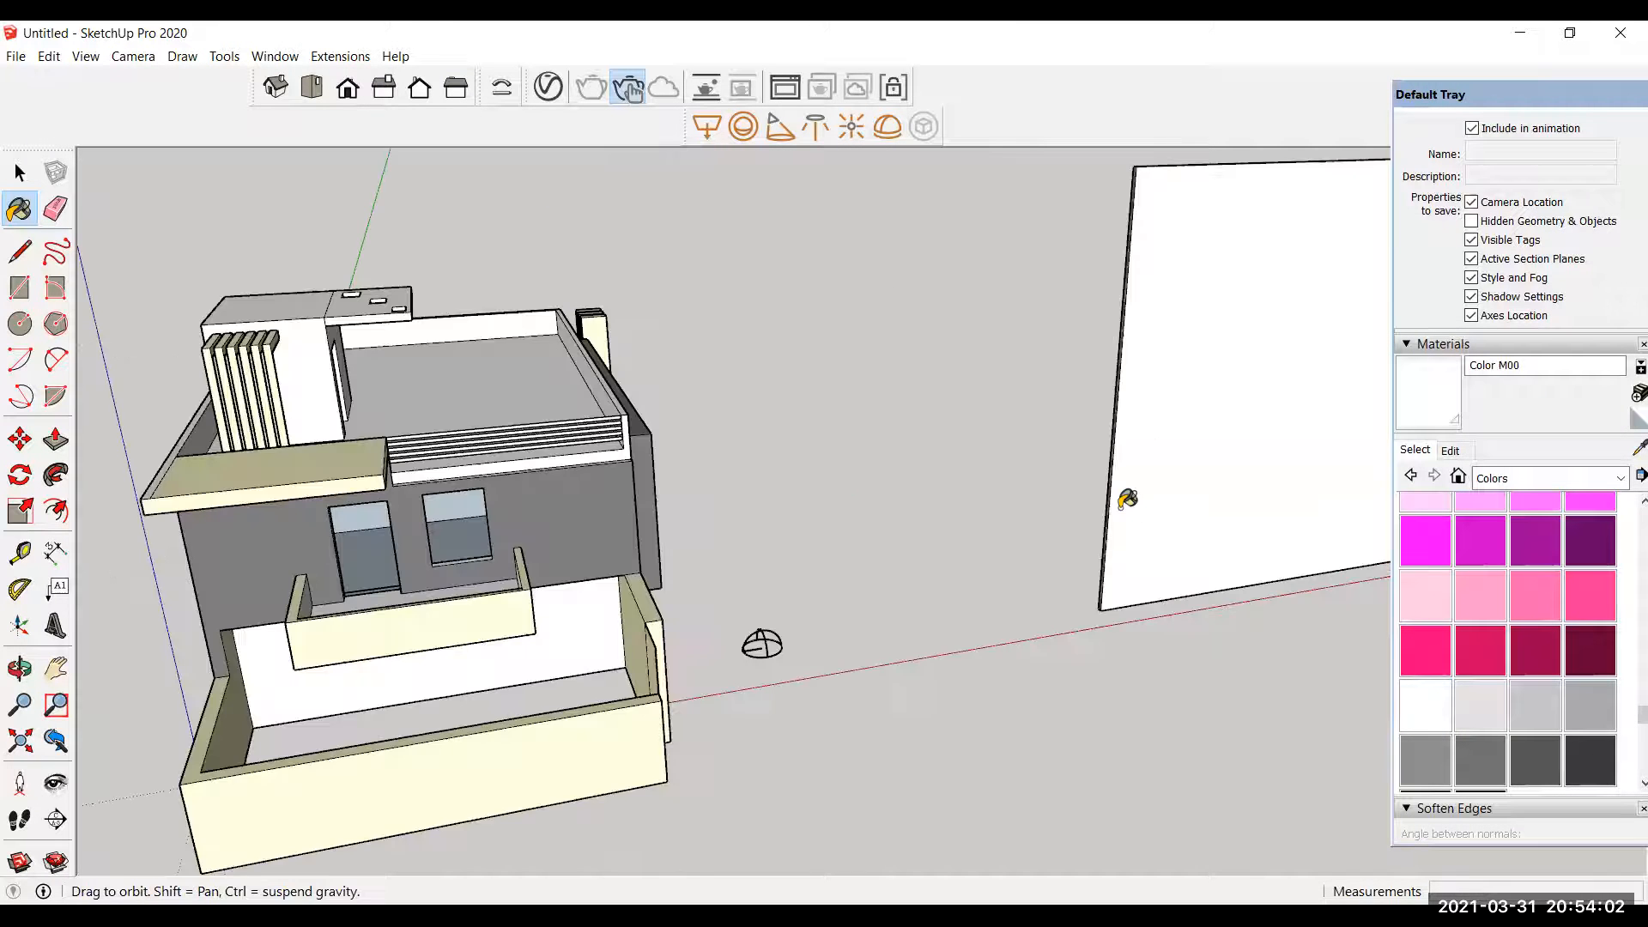
{"action": "scroll", "coordinate": [1098, 494], "scroll_direction": "up", "scroll_amount": 4}
{"action": "scroll", "coordinate": [1098, 494], "scroll_direction": "down", "scroll_amount": 8}
{"action": "mouse_move", "coordinate": [982, 471]}
{"action": "middle_mouse_down"}
{"action": "mouse_move", "coordinate": [533, 491]}
{"action": "mouse_move", "coordinate": [987, 449]}
{"action": "middle_mouse_up"}
{"action": "scroll", "coordinate": [1030, 489], "scroll_direction": "up", "scroll_amount": 3}
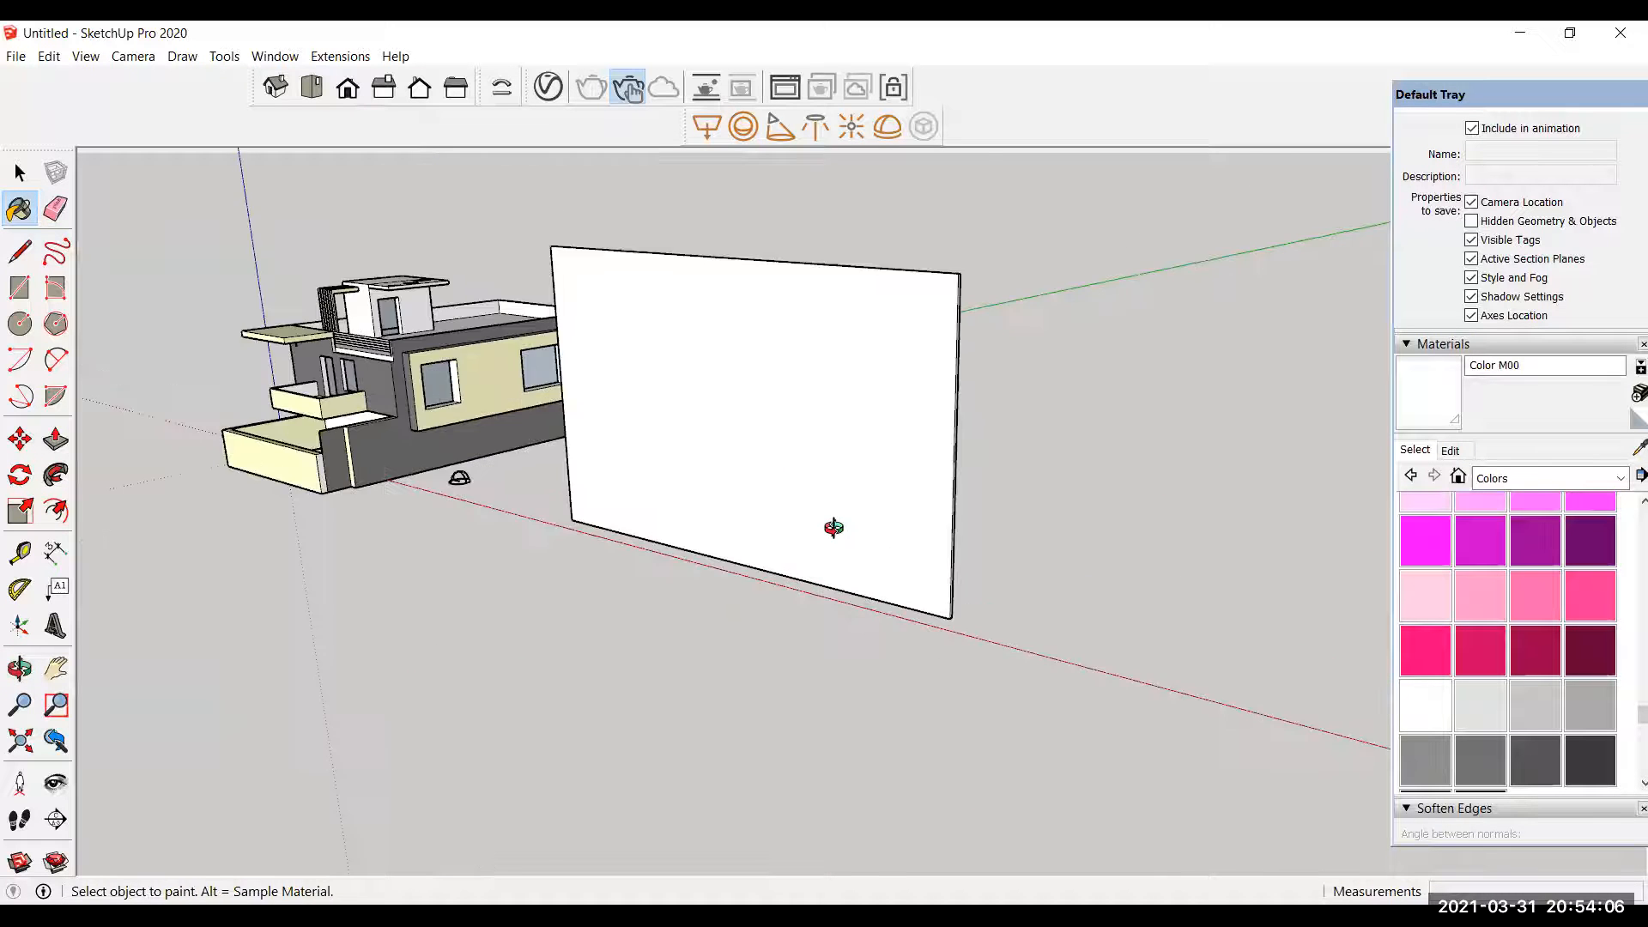
Step: Thin the white wall by Push/Pulling its face about 2 1/8 inches
{"action": "middle_click_drag", "start_coordinate": [835, 526], "coordinate": [533, 429]}
{"action": "left_click", "coordinate": [55, 439]}
{"action": "middle_click_drag", "start_coordinate": [721, 493], "coordinate": [670, 532]}
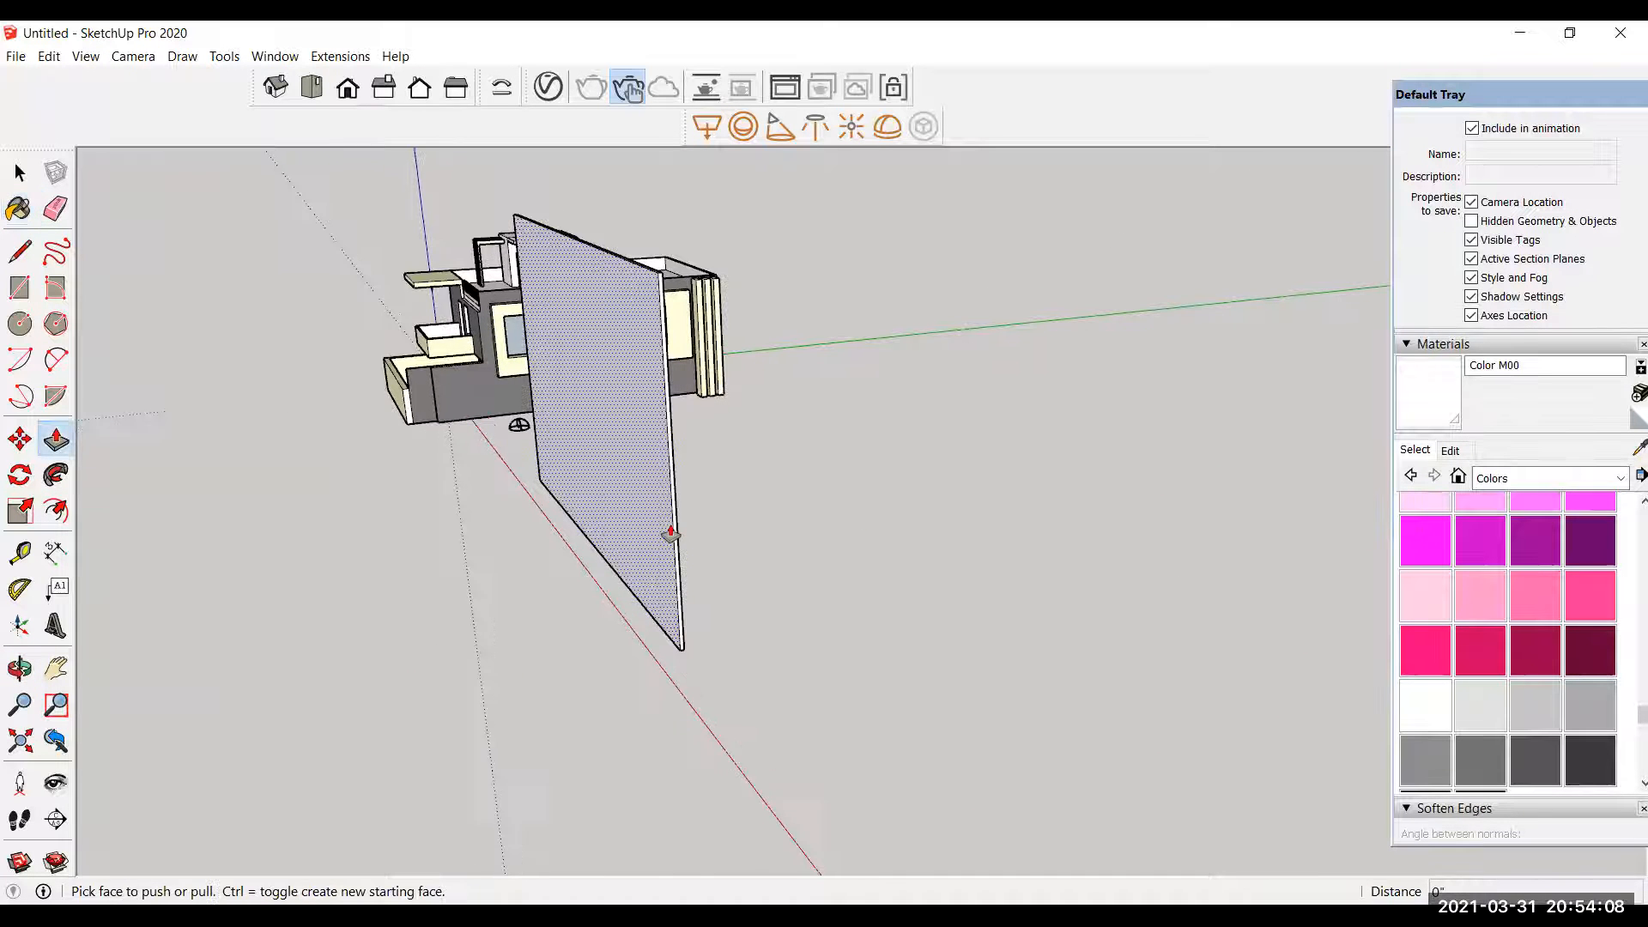
{"action": "scroll", "coordinate": [670, 533], "scroll_direction": "up", "scroll_amount": 2}
{"action": "left_click", "coordinate": [670, 533]}
{"action": "scroll", "coordinate": [672, 533], "scroll_direction": "up", "scroll_amount": 2}
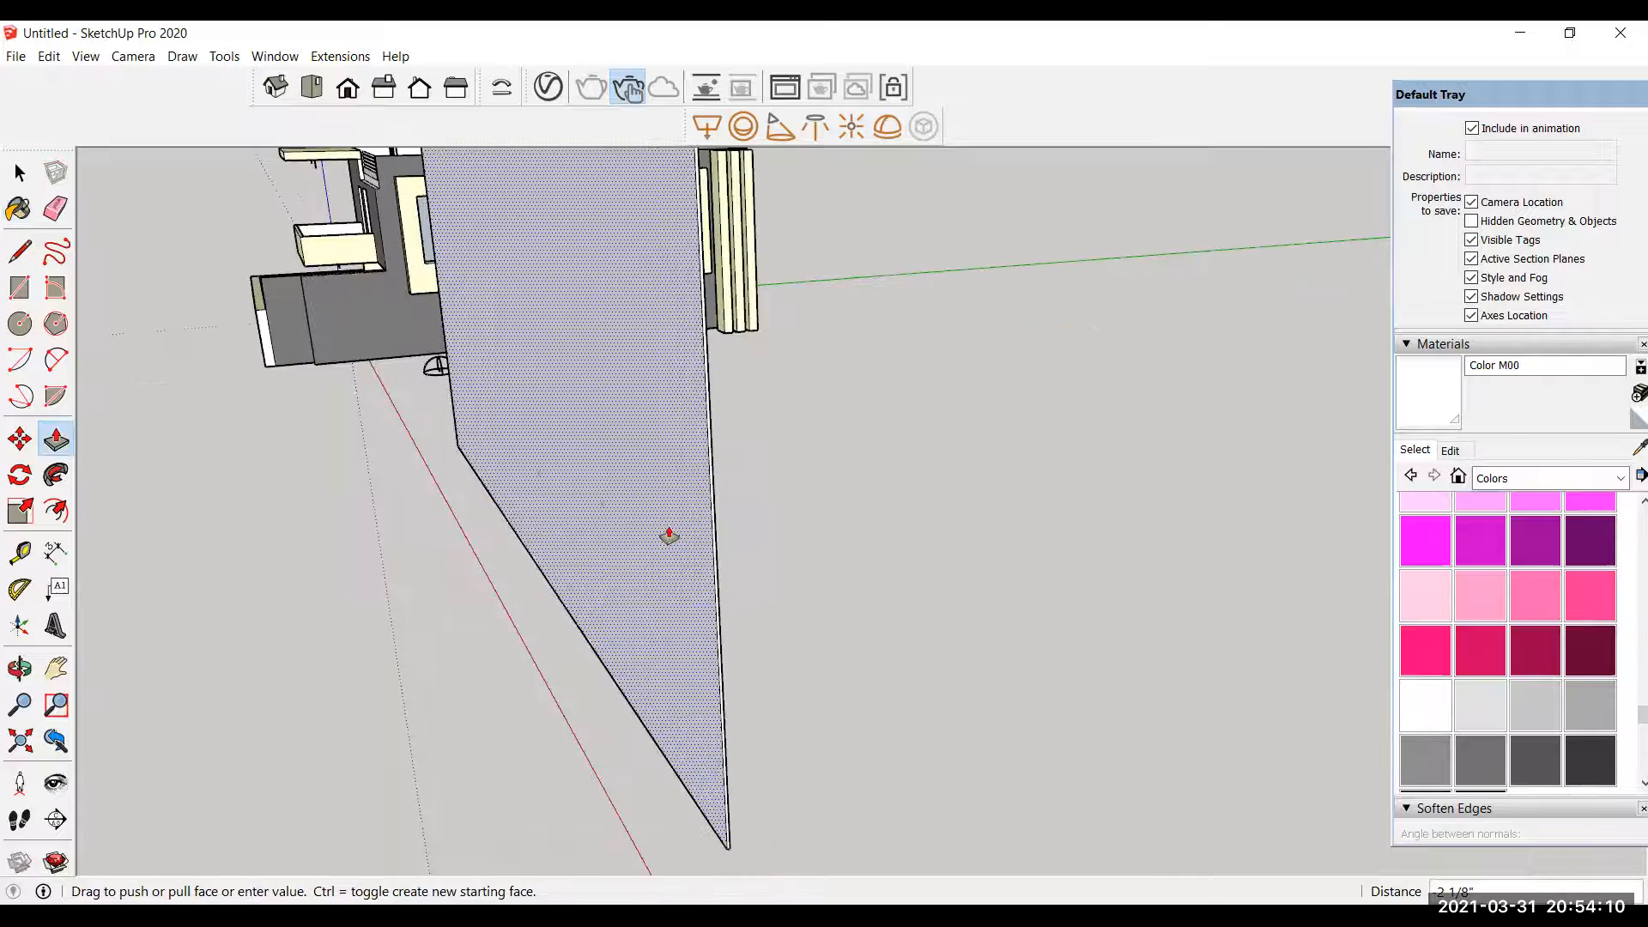
{"action": "left_click", "coordinate": [665, 549]}
Step: Create a Generic V-Ray material in the Asset Editor and apply it to the selected wall
{"action": "left_click", "coordinate": [20, 173]}
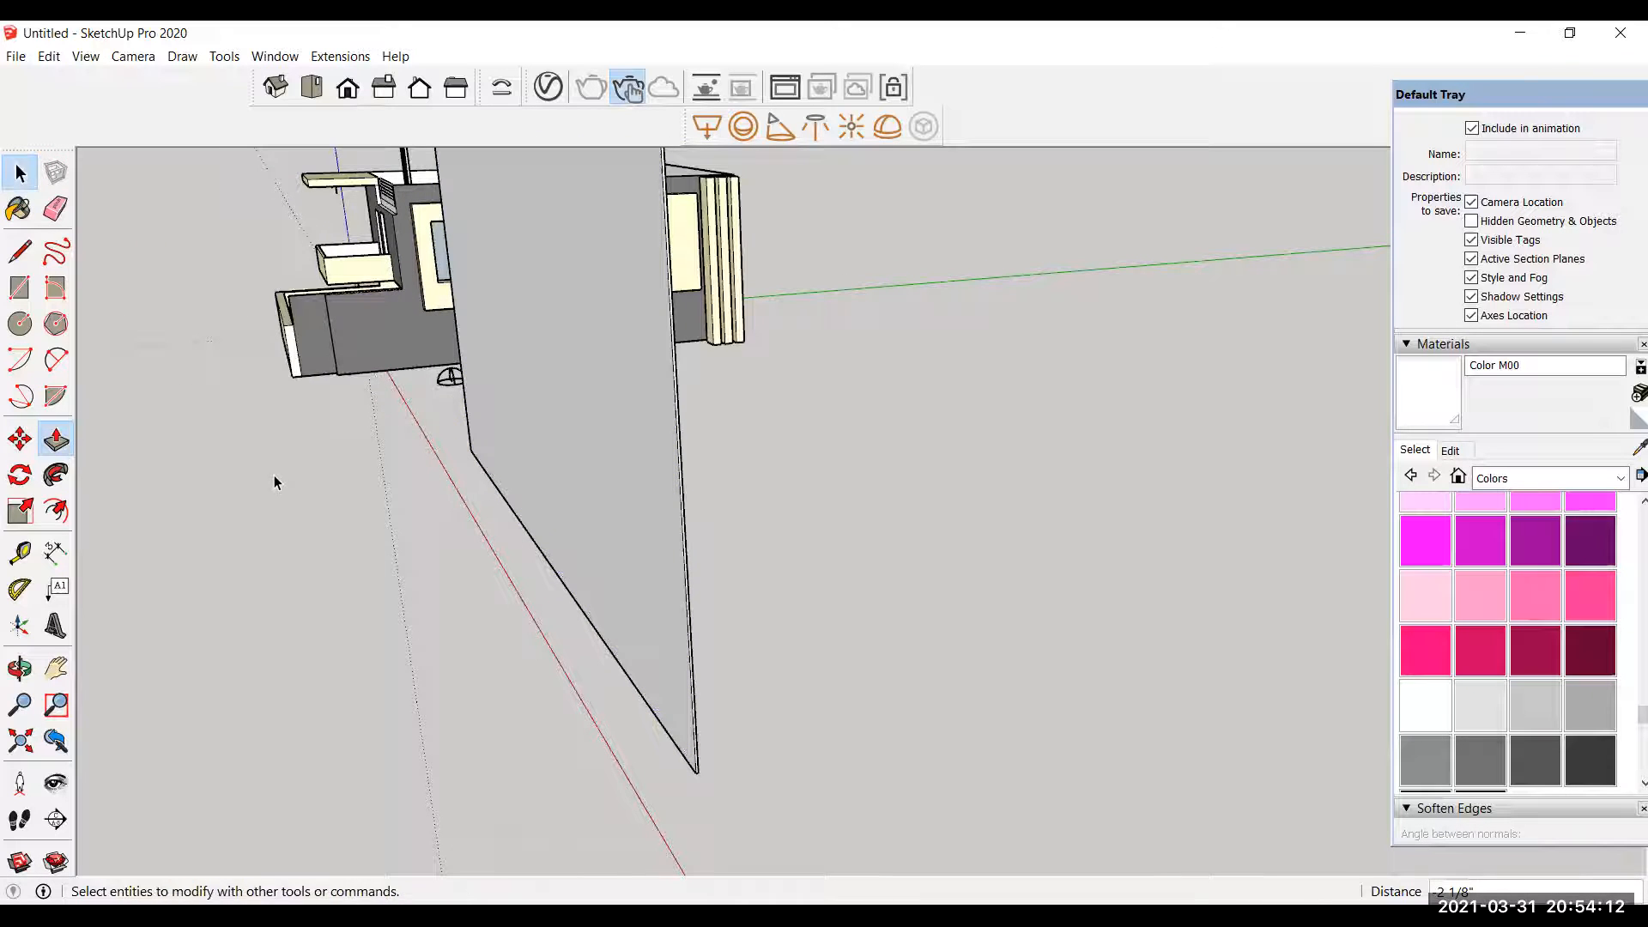
{"action": "left_click", "coordinate": [548, 87]}
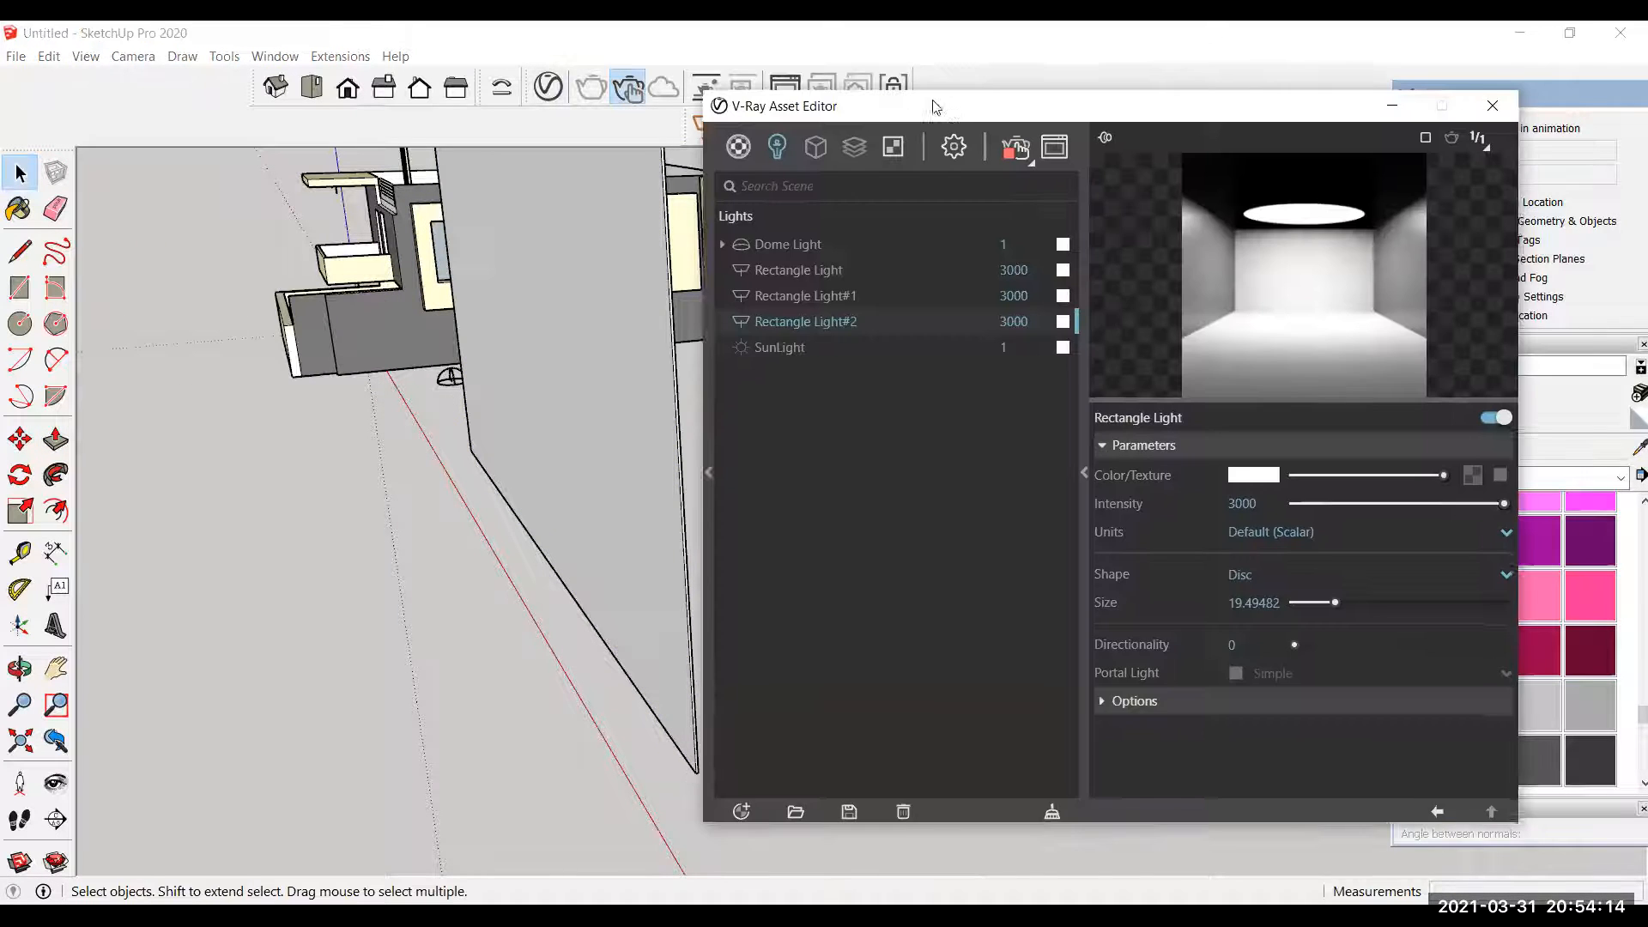
{"action": "left_click_drag", "start_coordinate": [1062, 107], "coordinate": [1183, 105]}
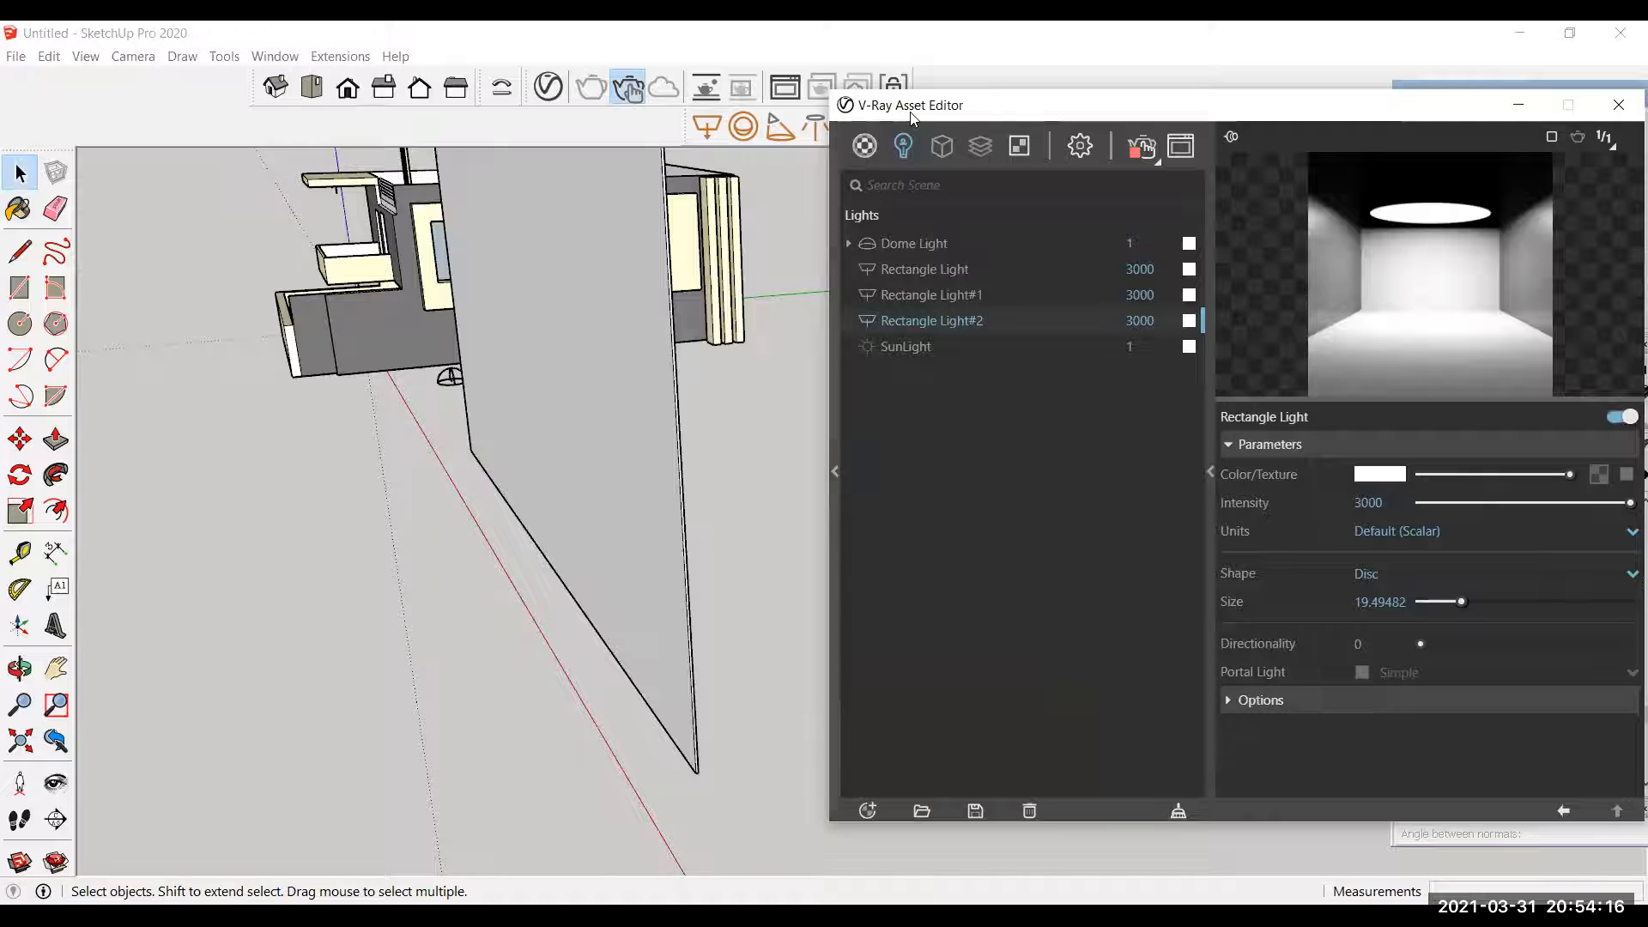
{"action": "left_click_drag", "start_coordinate": [830, 193], "coordinate": [940, 190]}
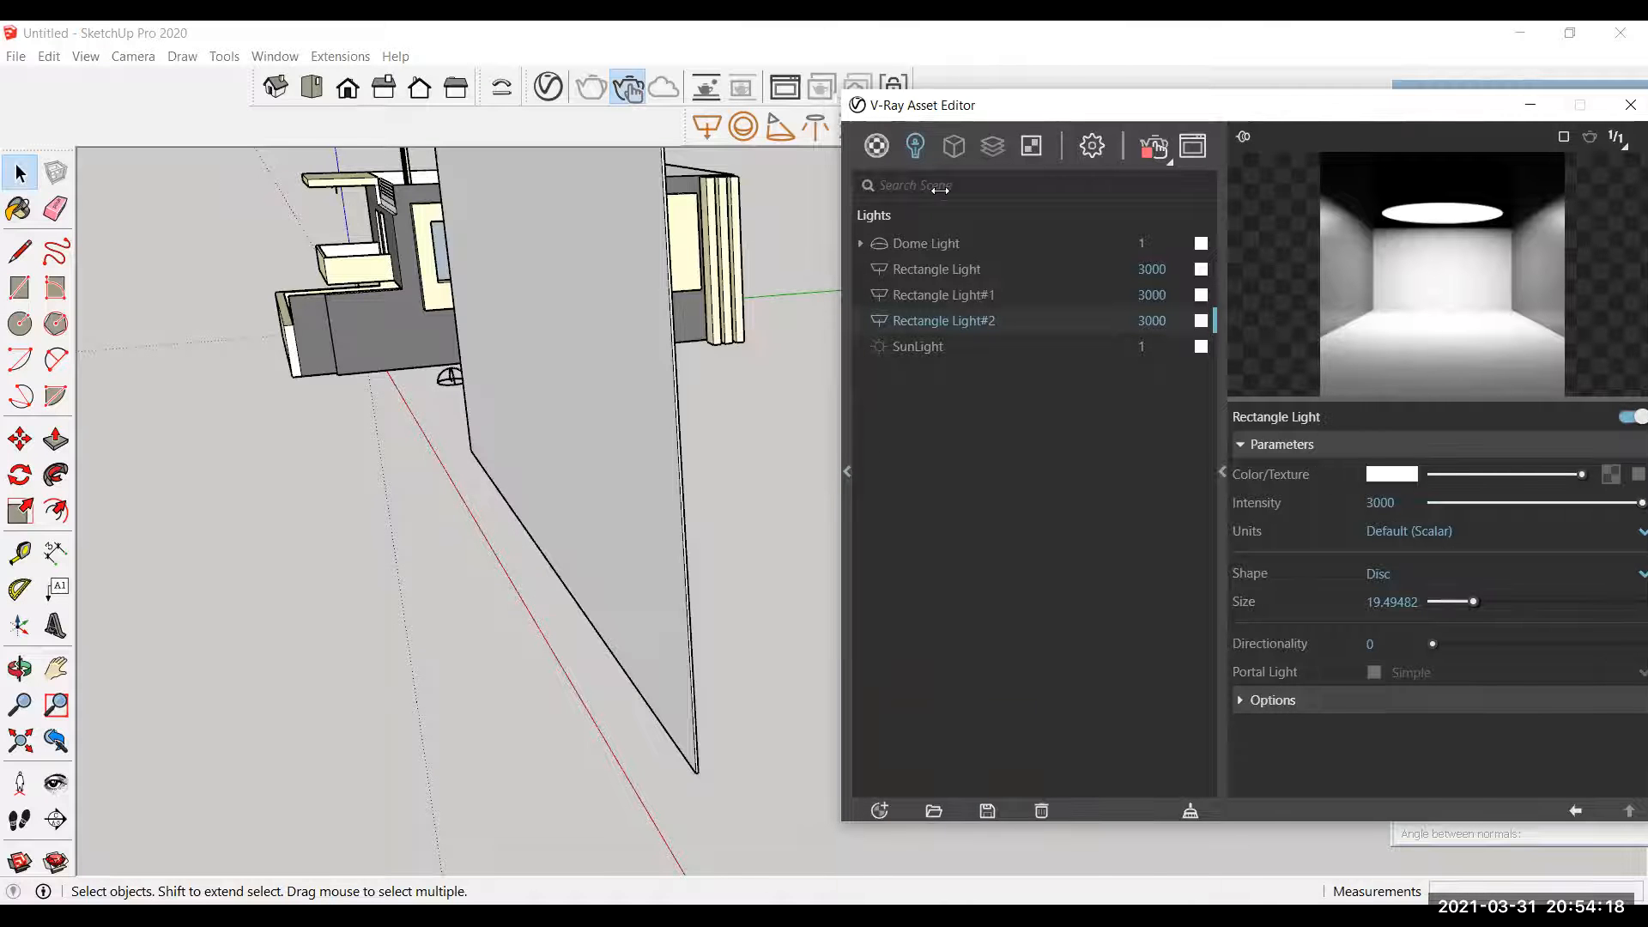
{"action": "left_click", "coordinate": [978, 145]}
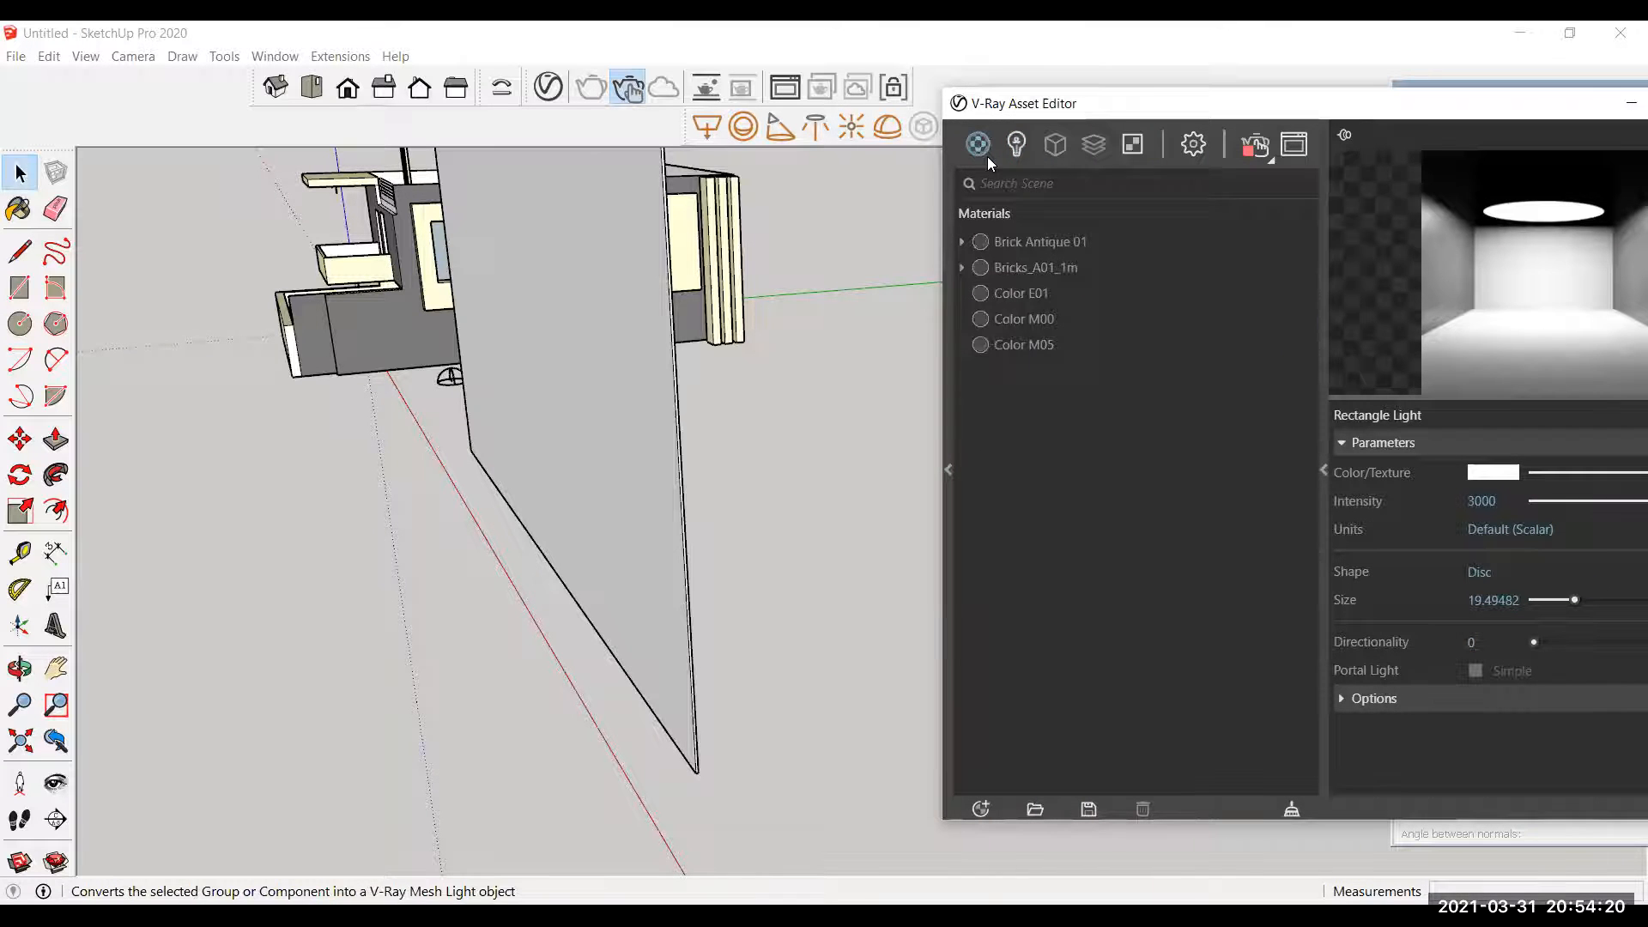
{"action": "right_click", "coordinate": [987, 156]}
{"action": "left_click", "coordinate": [693, 546]}
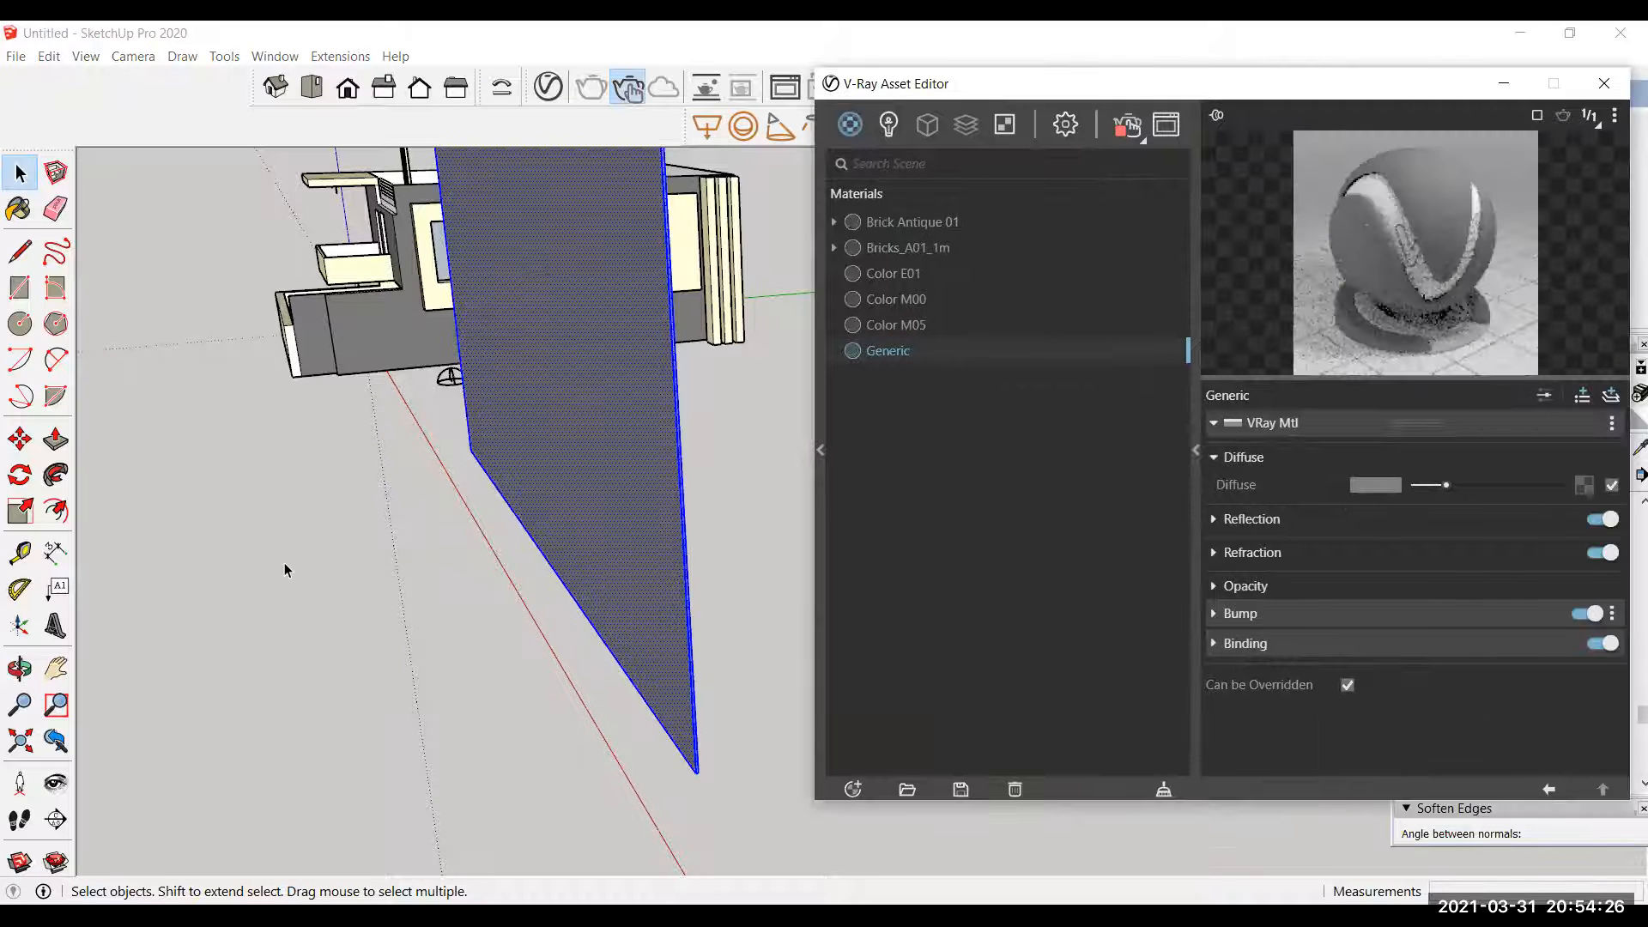
Step: Raise the Generic material's refraction color to pure white and check the wall in the interactive render
{"action": "middle_click_drag", "start_coordinate": [728, 453], "coordinate": [480, 485]}
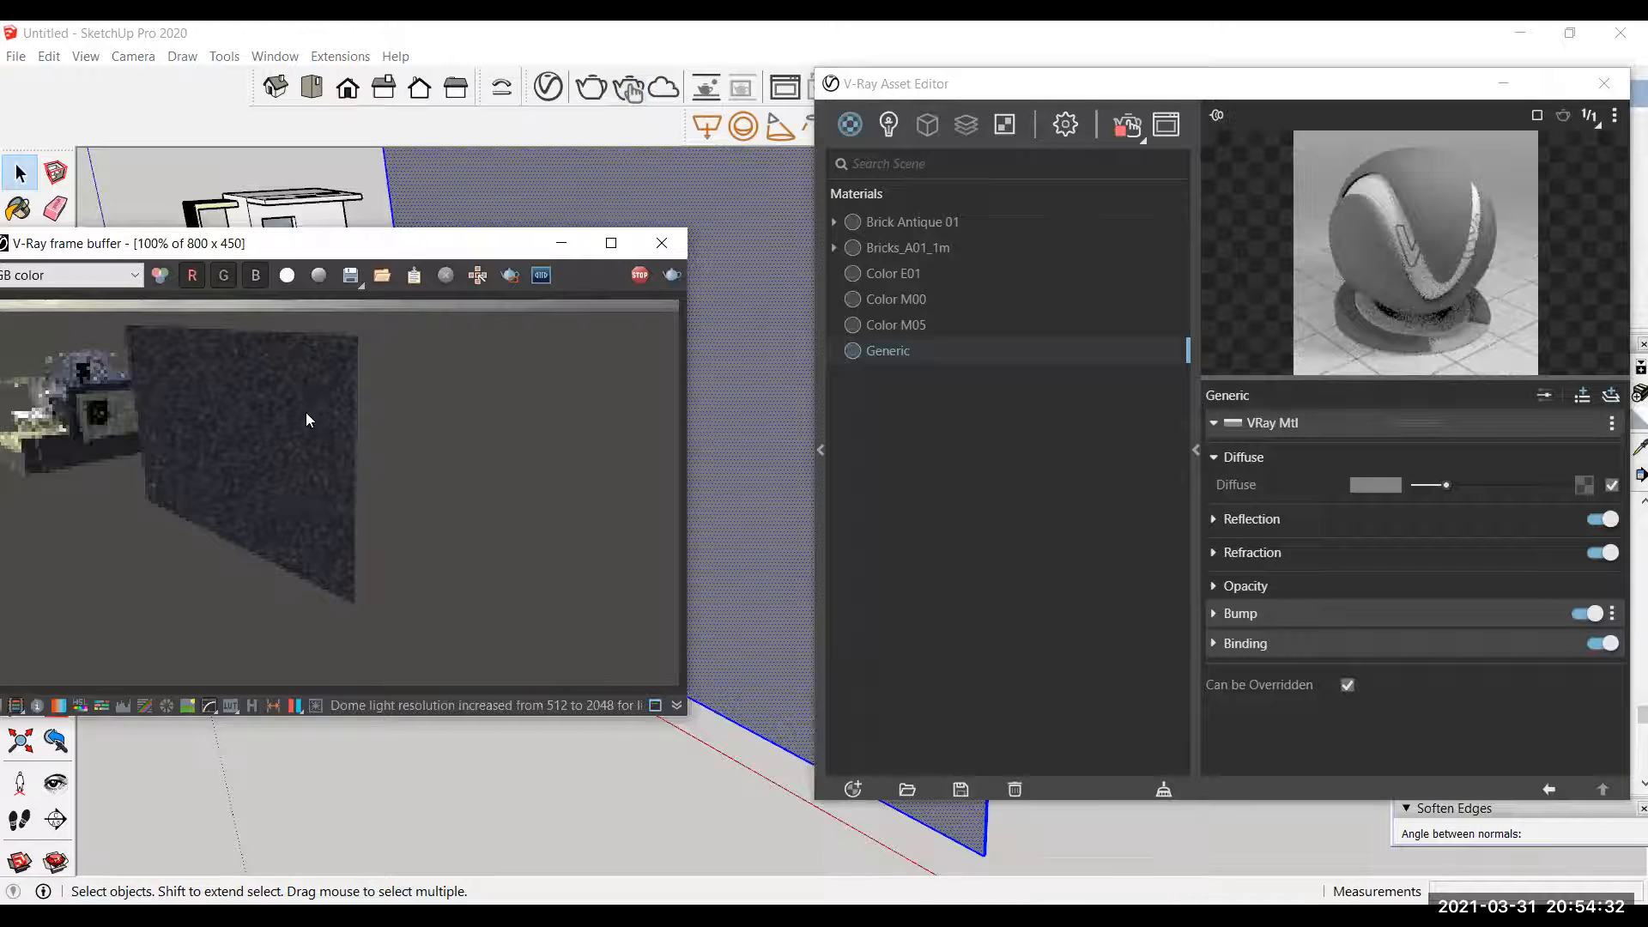
{"action": "scroll", "coordinate": [345, 502], "scroll_direction": "down", "scroll_amount": 5}
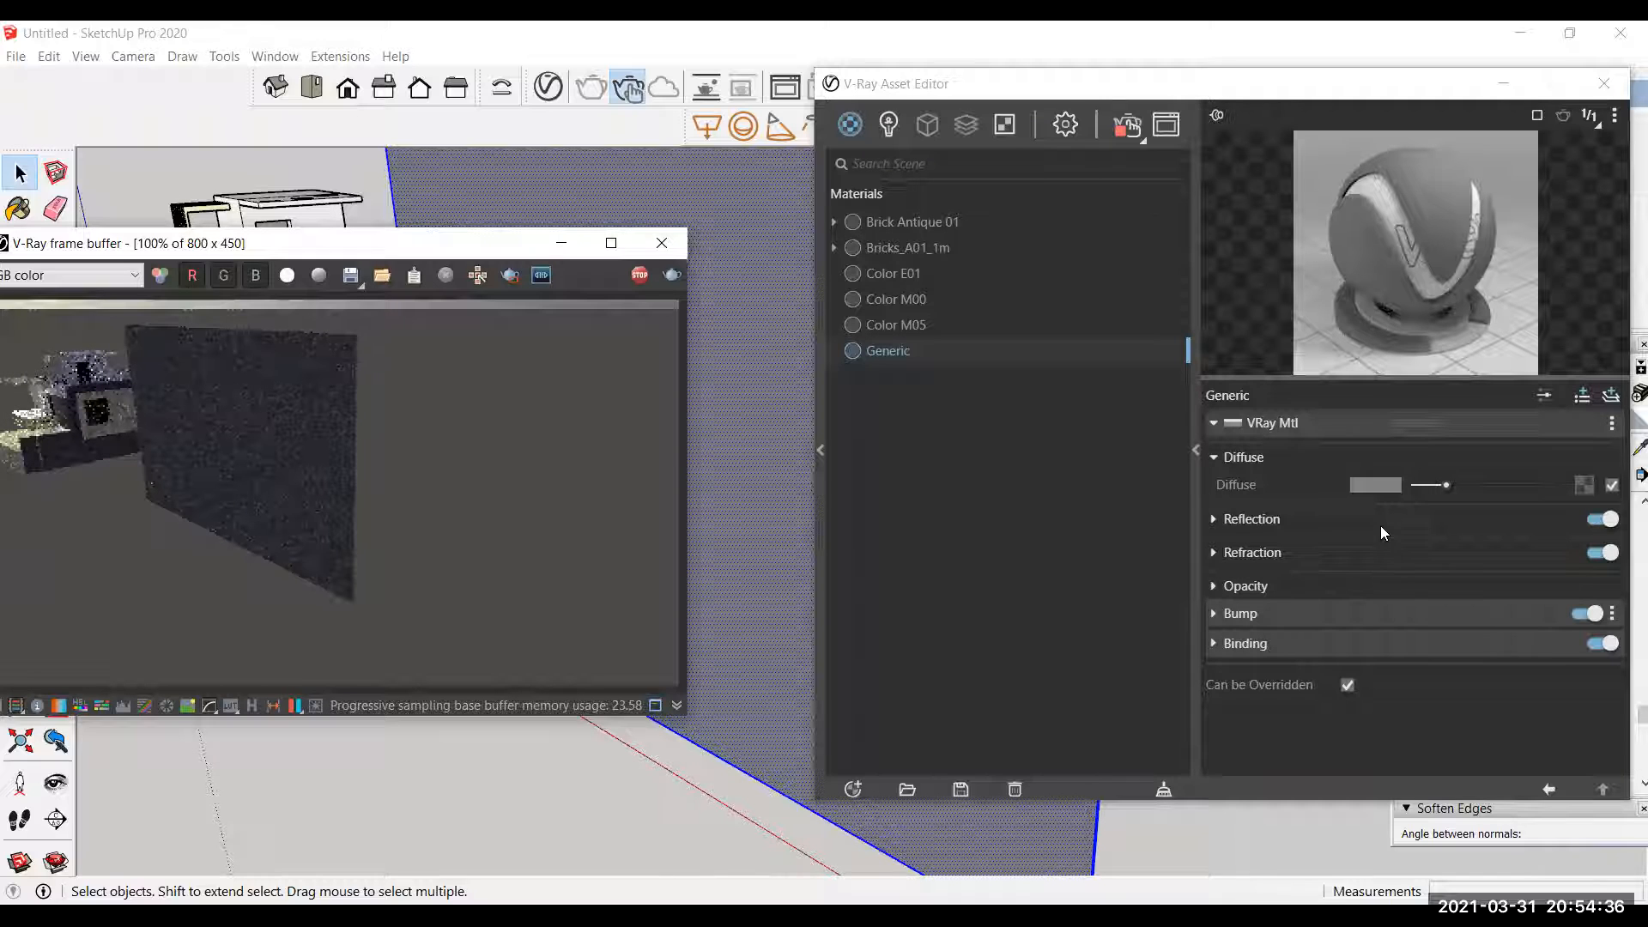
{"action": "left_click", "coordinate": [1251, 518]}
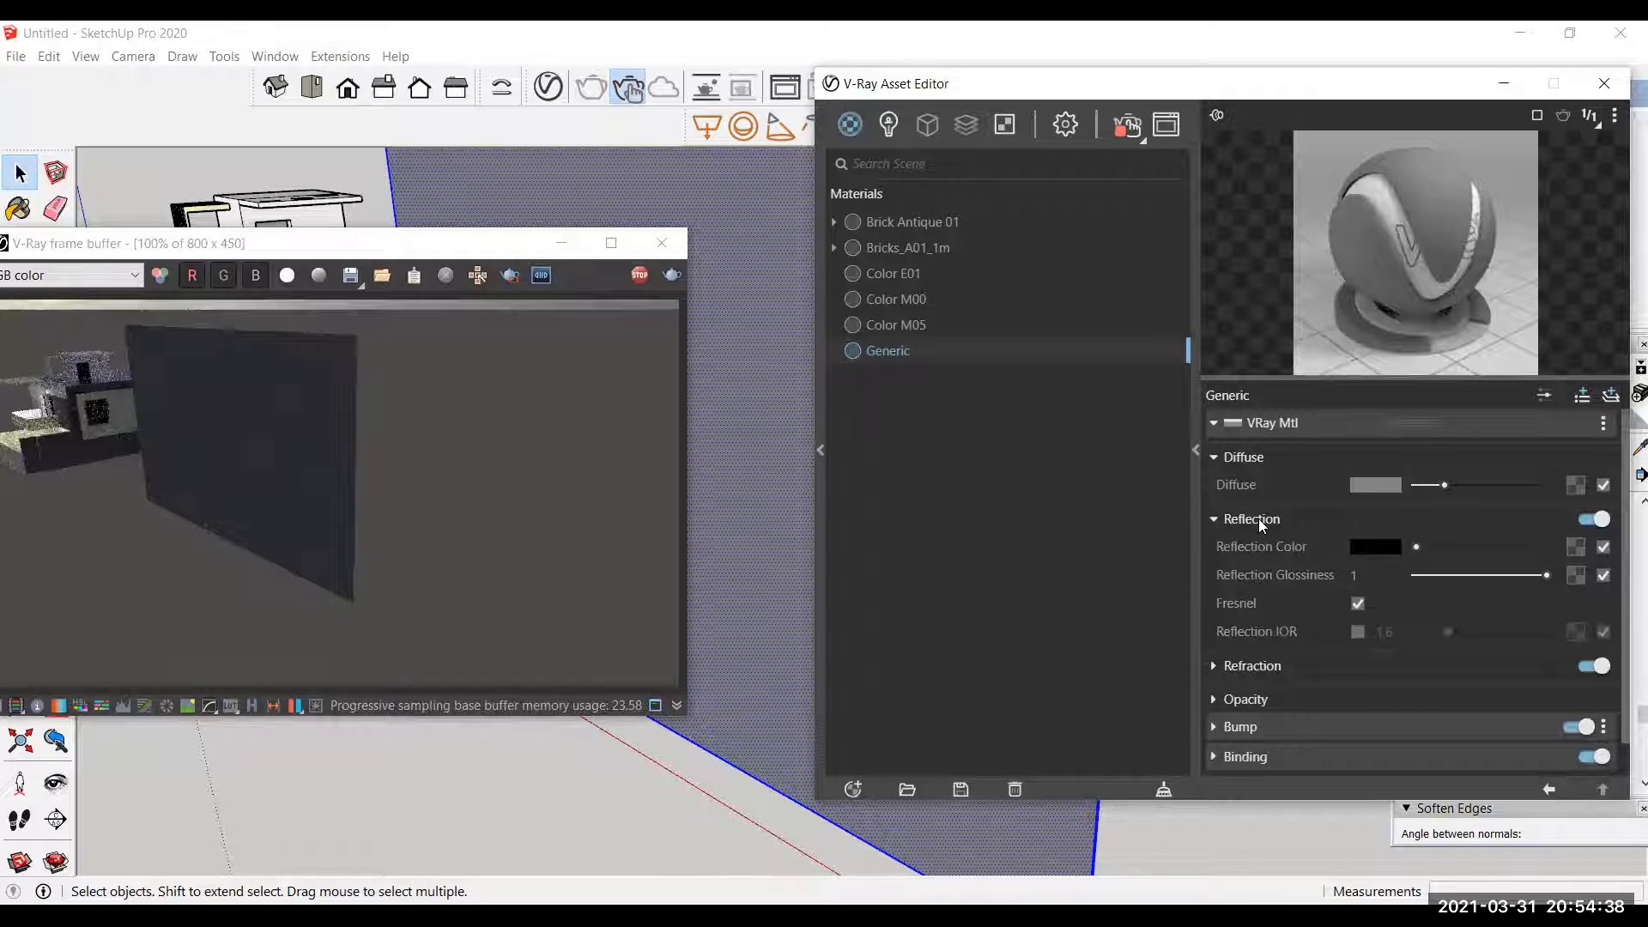
{"action": "left_click", "coordinate": [1253, 518]}
{"action": "left_click", "coordinate": [1252, 551]}
{"action": "left_click_drag", "start_coordinate": [1431, 584], "coordinate": [1594, 592]}
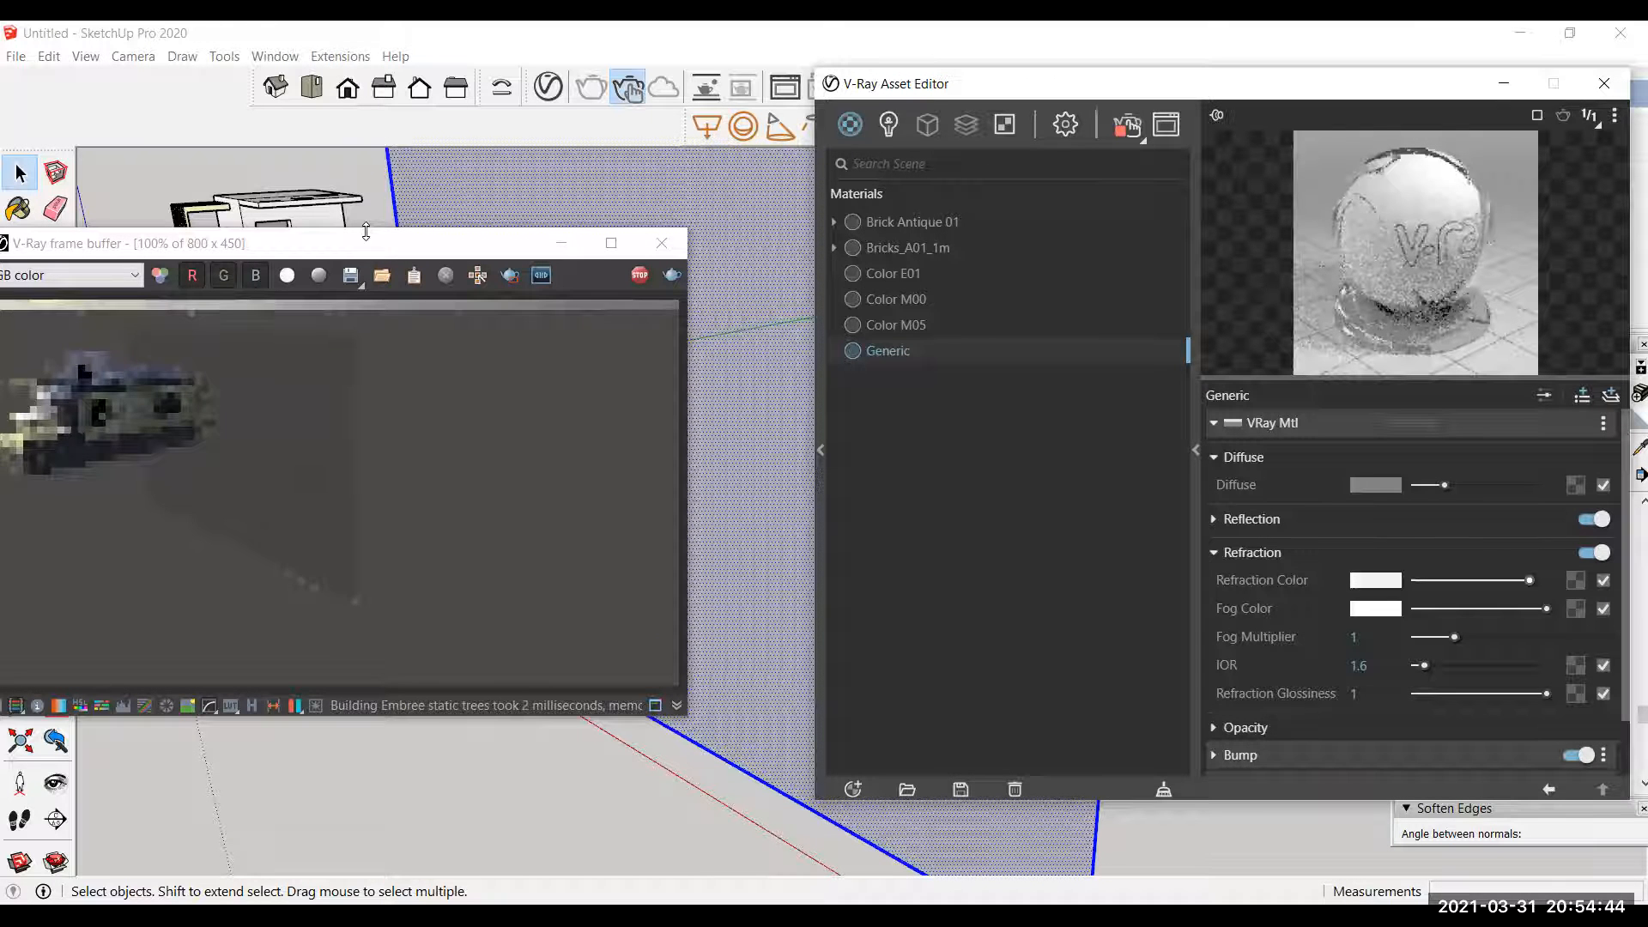
{"action": "scroll", "coordinate": [356, 182], "scroll_direction": "up", "scroll_amount": 1}
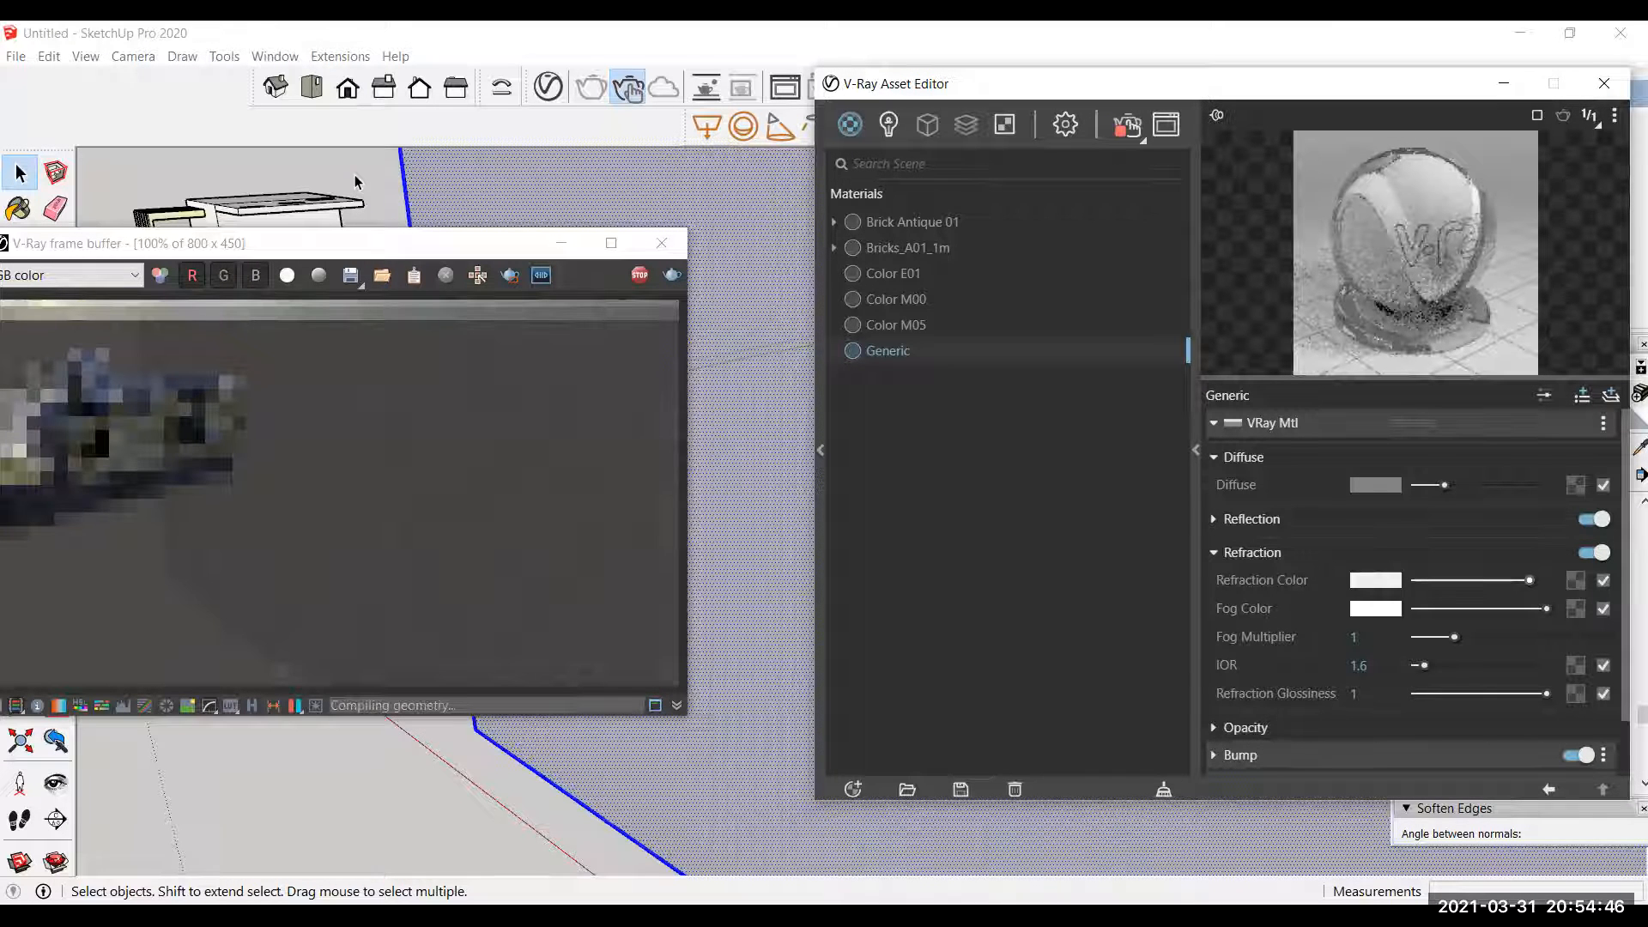
{"action": "scroll", "coordinate": [354, 175], "scroll_direction": "down", "scroll_amount": 1}
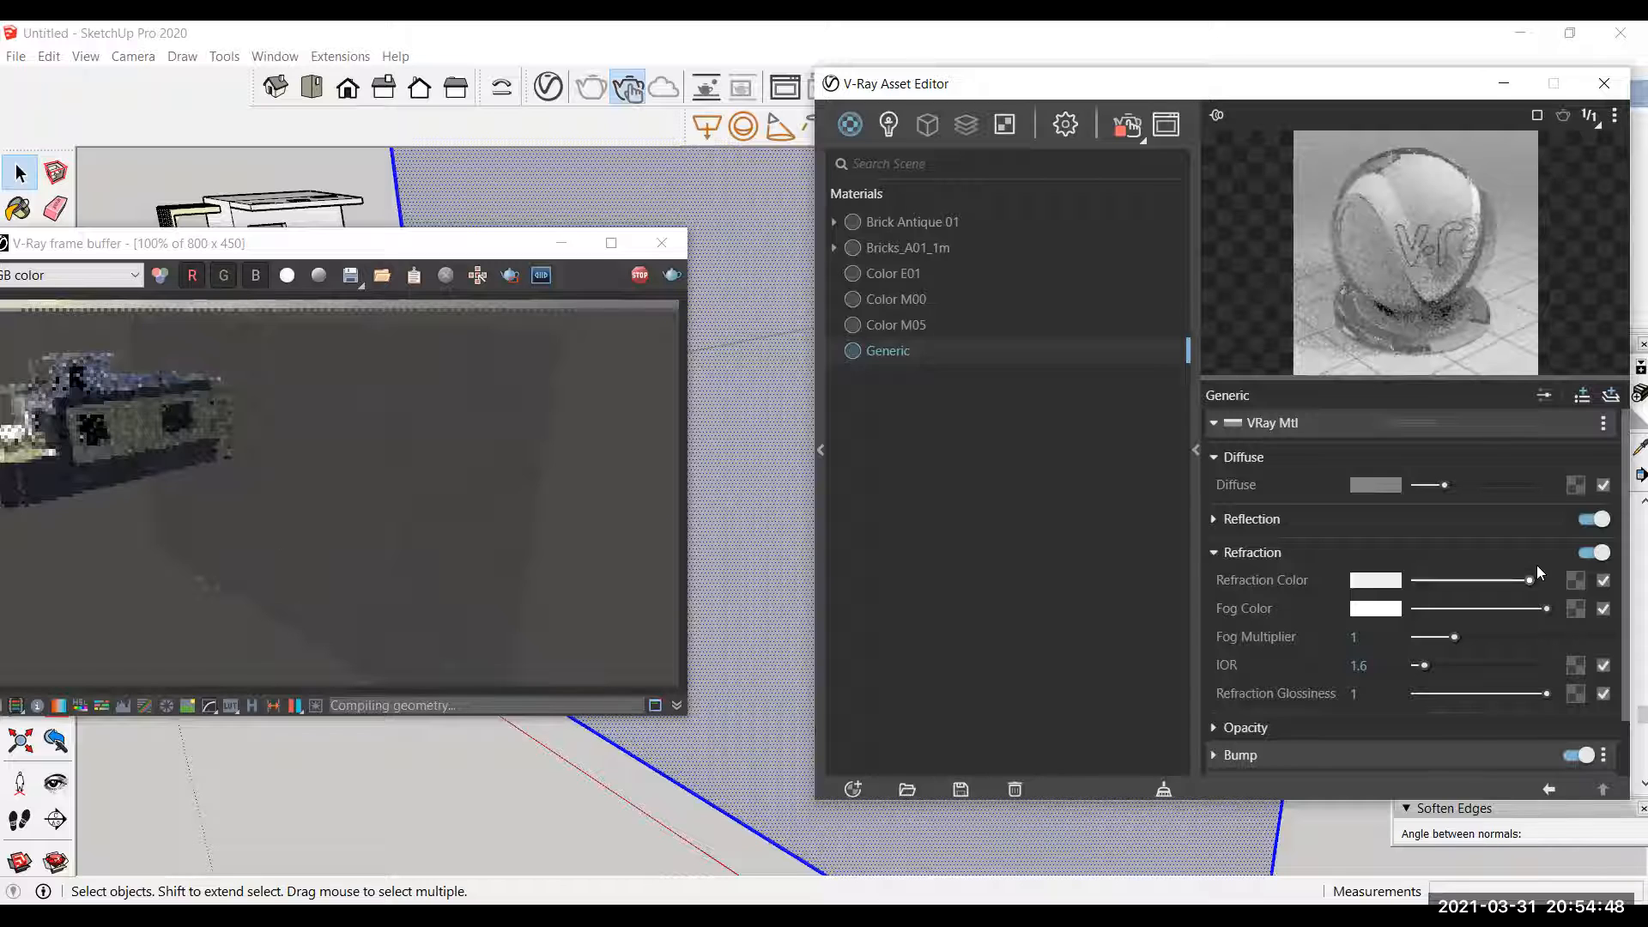
{"action": "left_click", "coordinate": [1549, 588]}
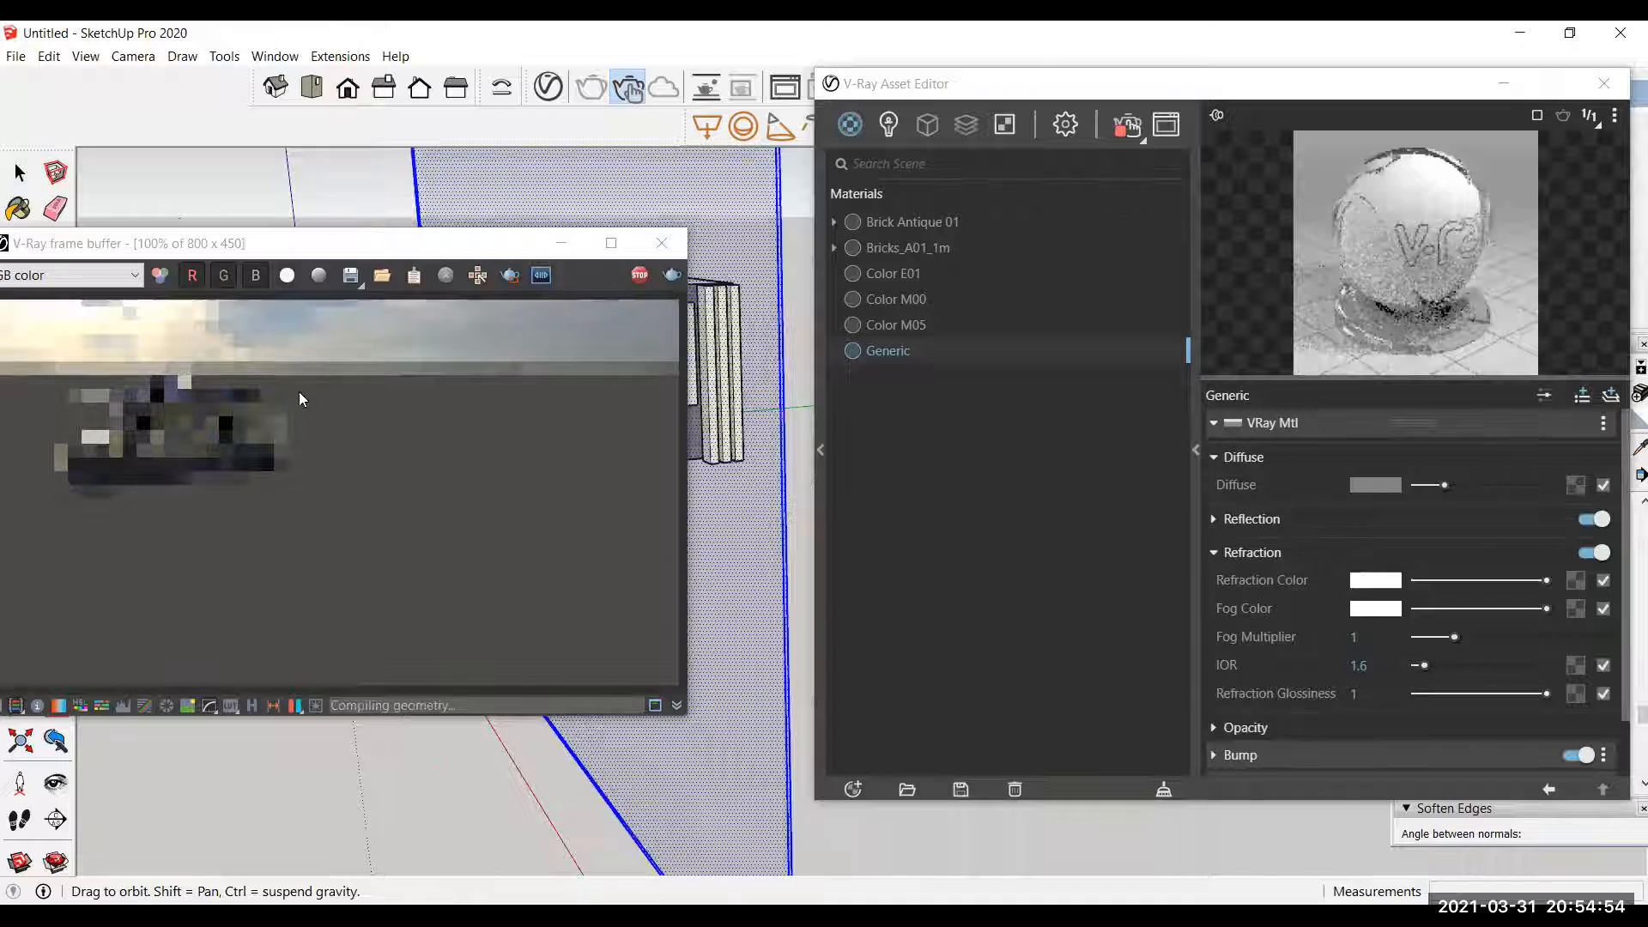
{"action": "key", "text": "space"}
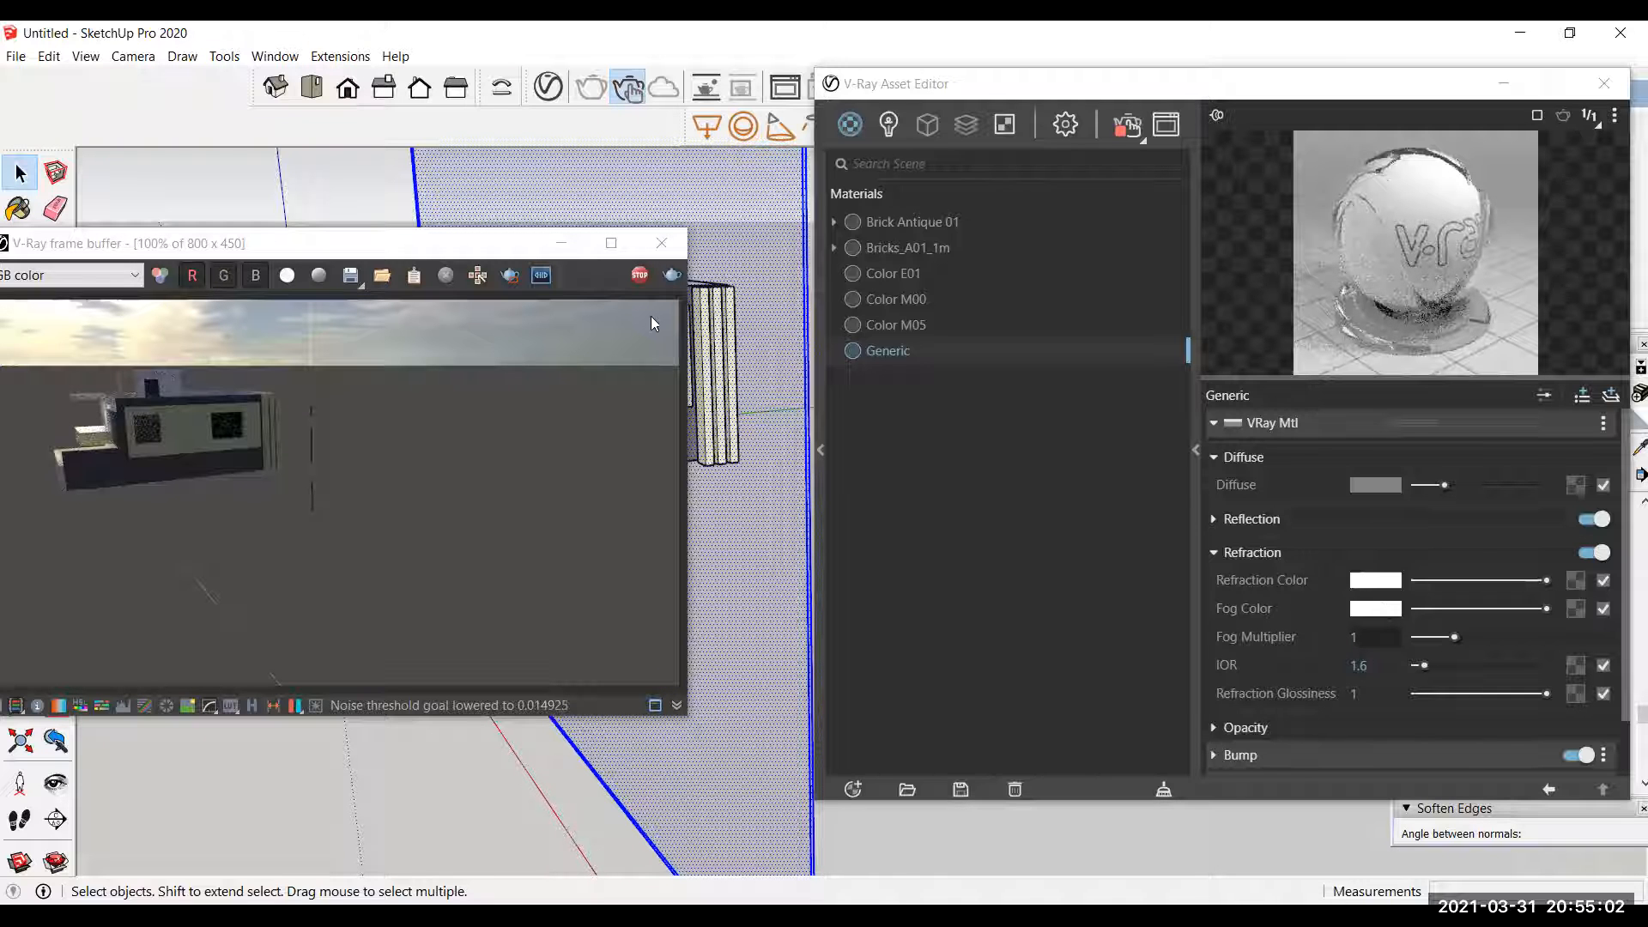
Step: Set the Generic material's fog color to light red and its fog multiplier to 0.096
{"action": "left_click", "coordinate": [624, 315]}
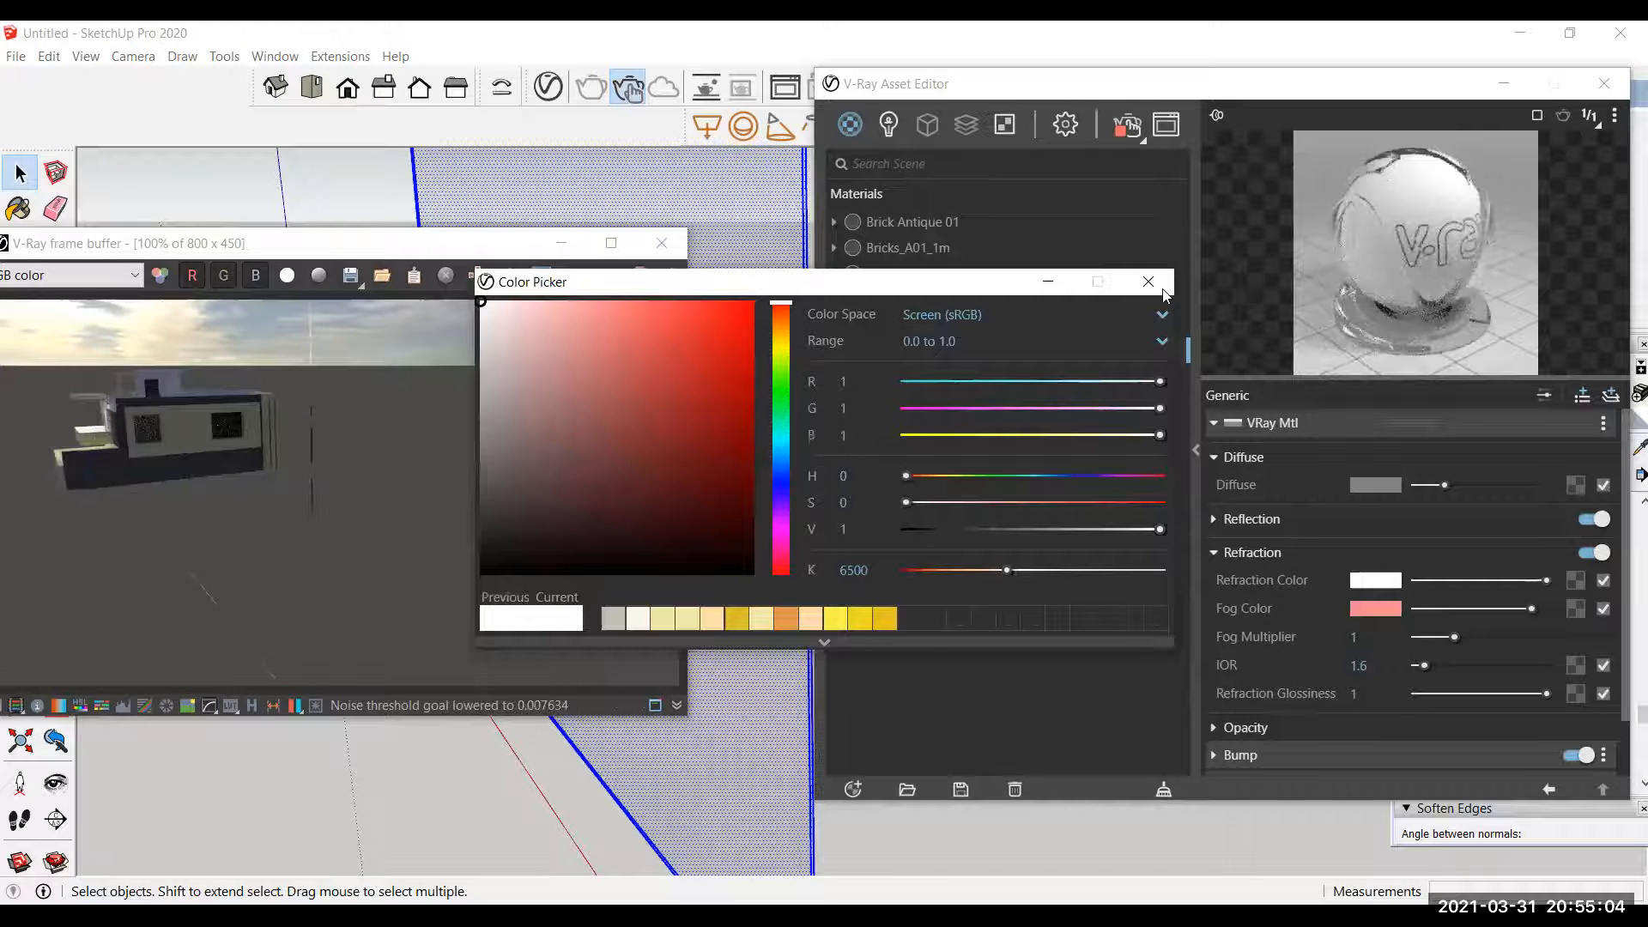
{"action": "left_click", "coordinate": [1150, 282]}
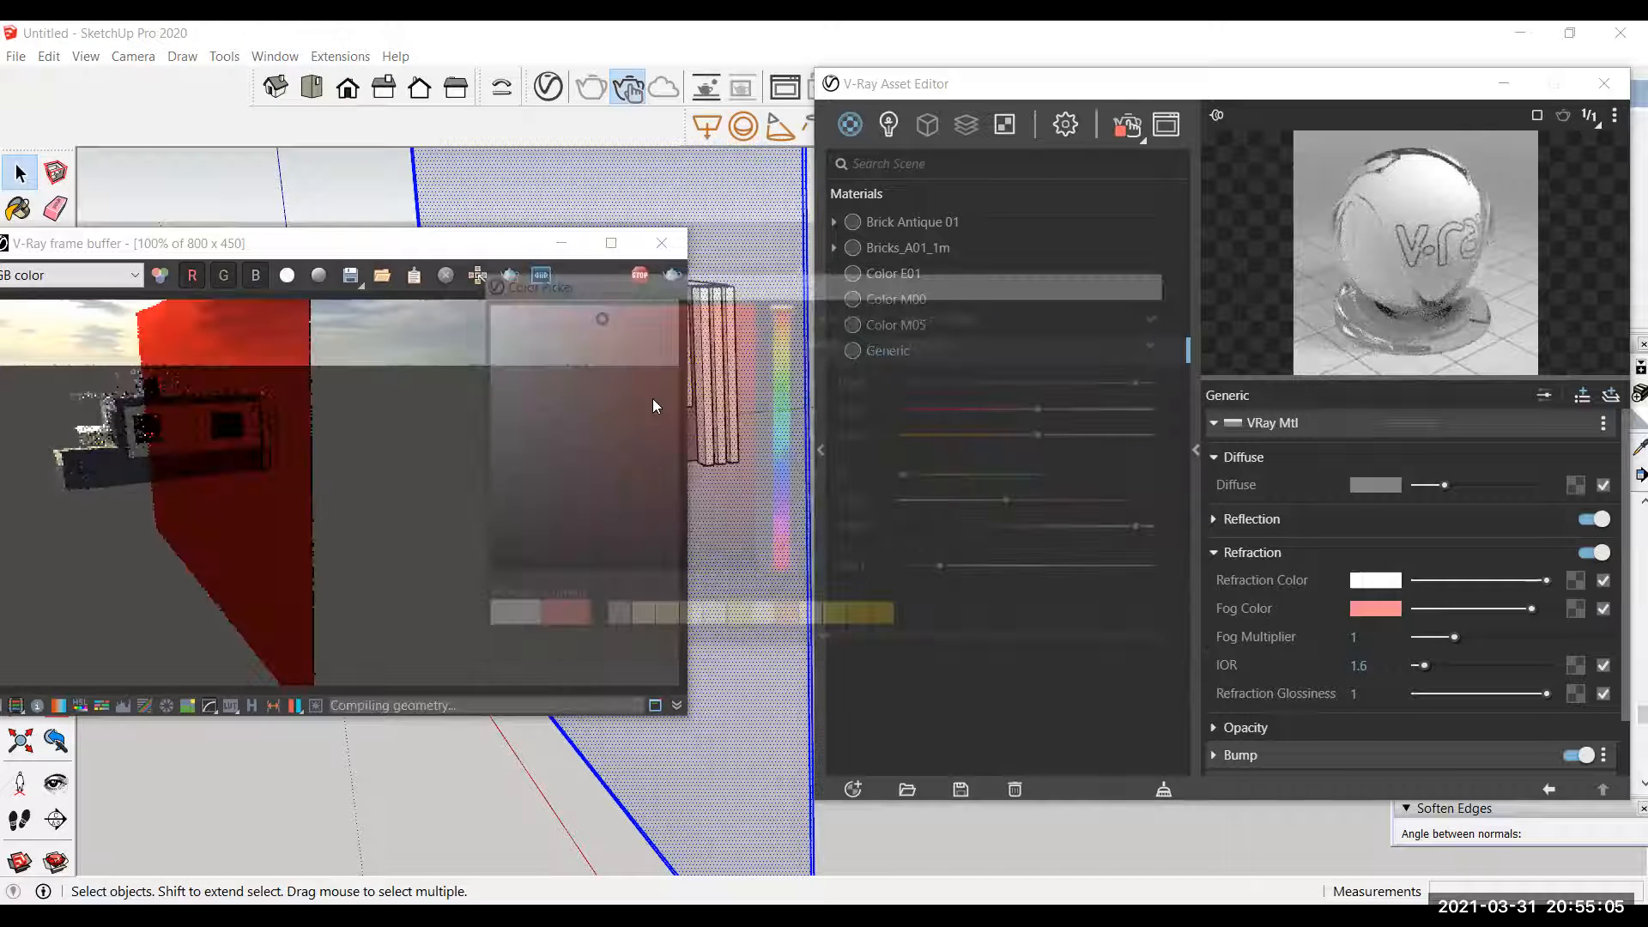
{"action": "left_click", "coordinate": [1420, 636]}
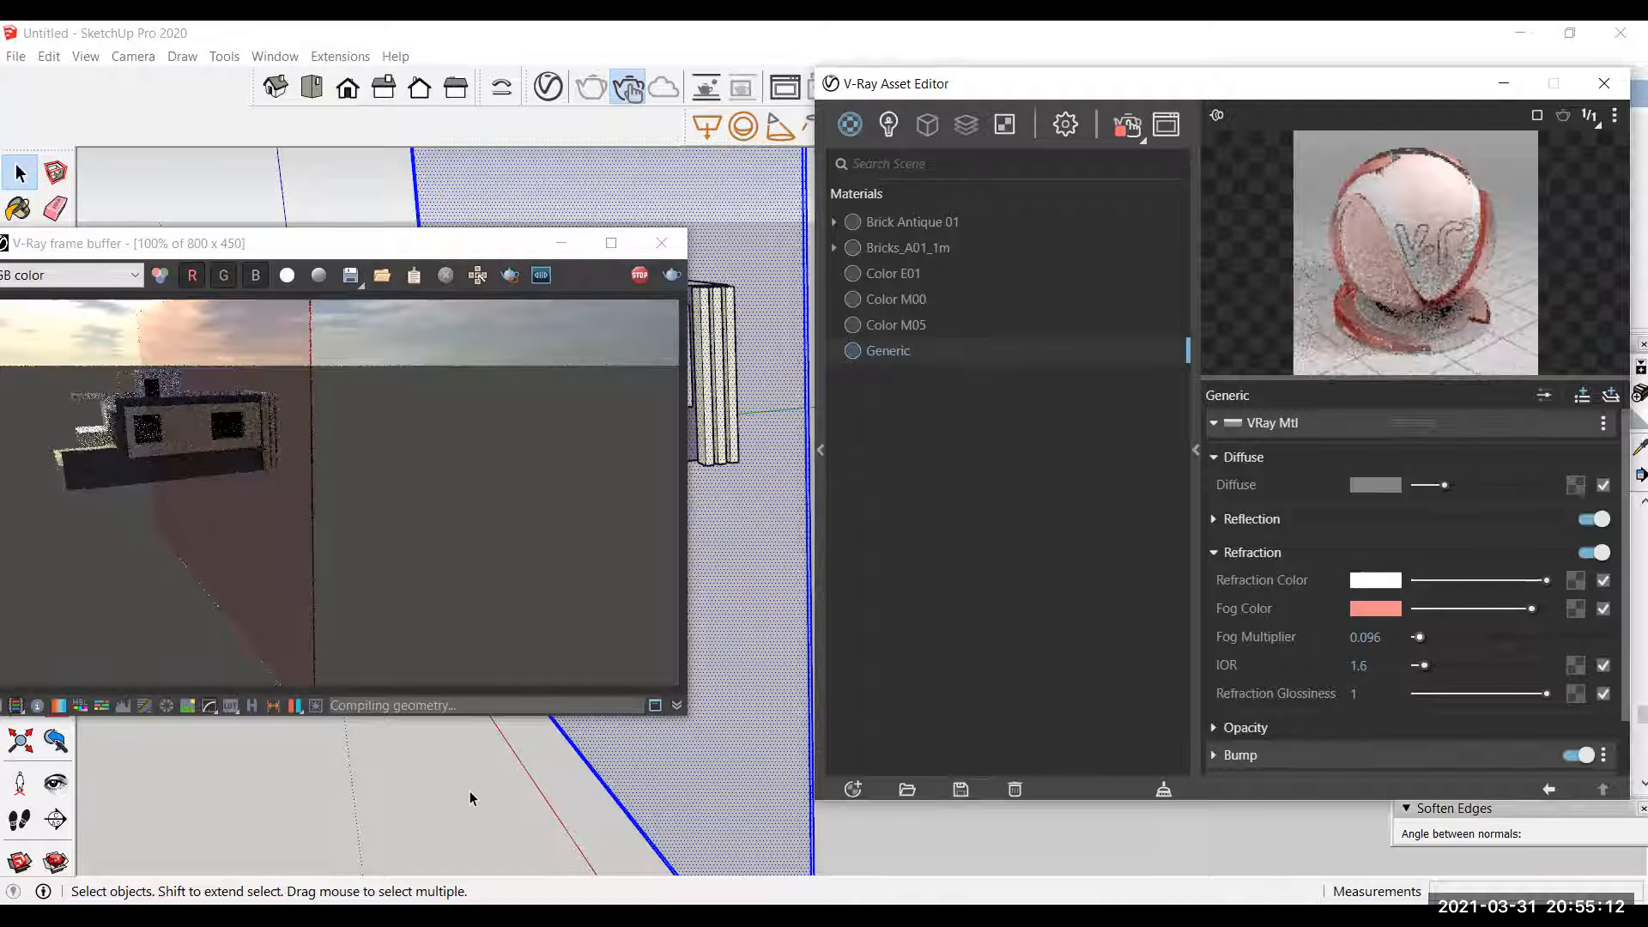
{"action": "middle_click_drag", "start_coordinate": [393, 798], "coordinate": [417, 743]}
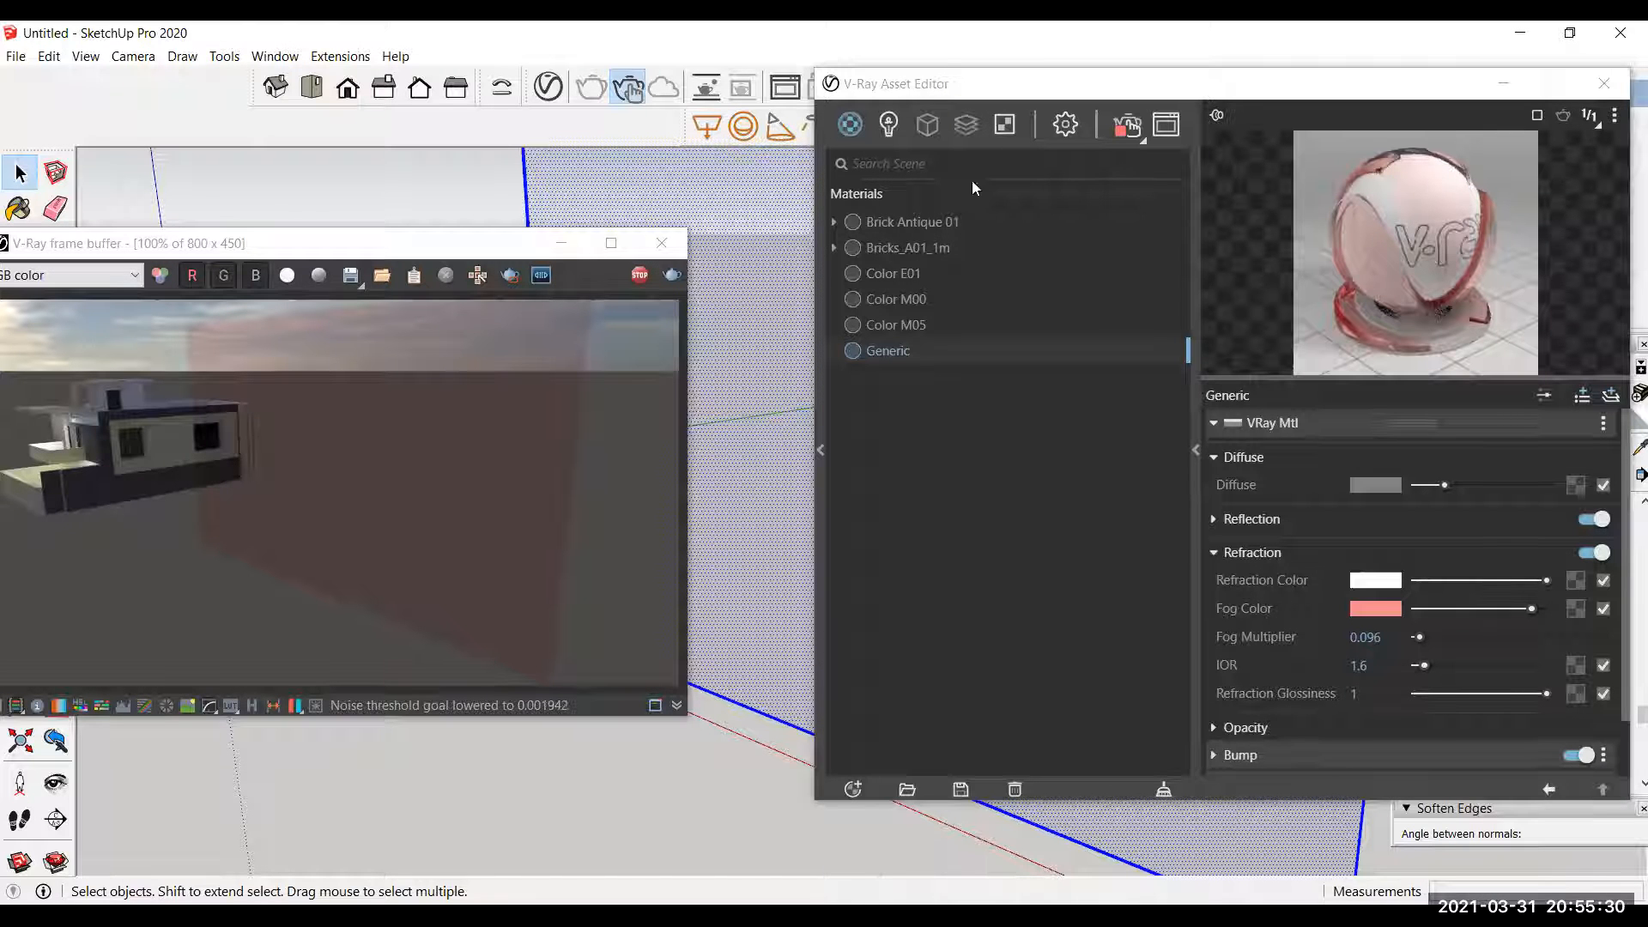
{"action": "scroll", "coordinate": [503, 194], "scroll_direction": "down", "scroll_amount": 2}
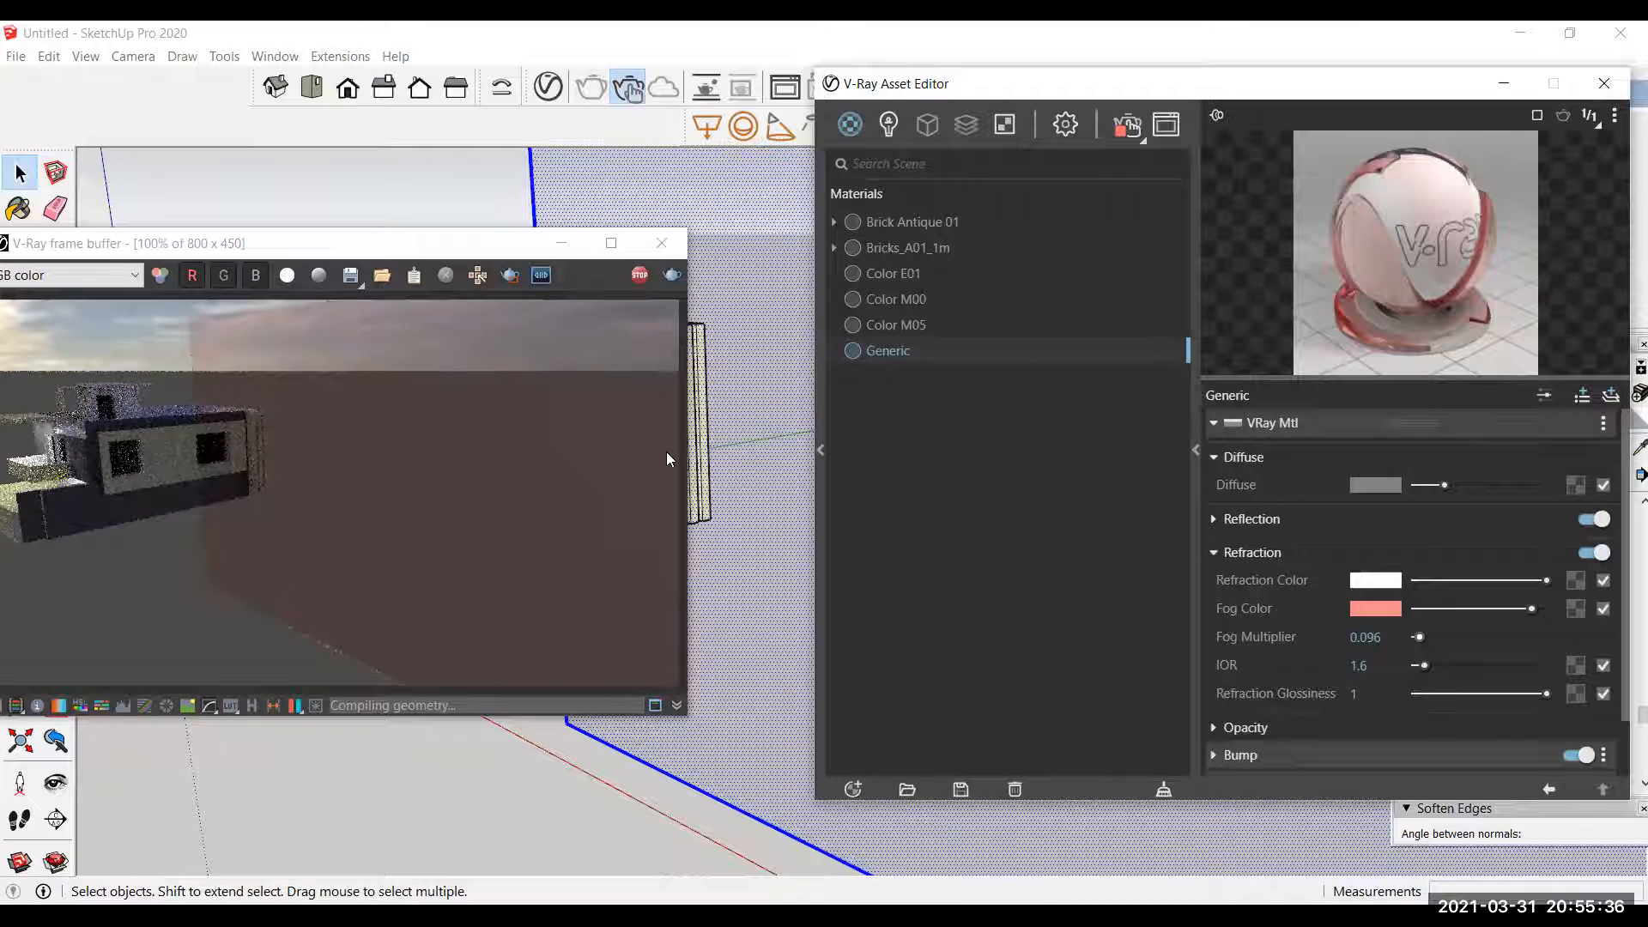
Step: Expand the V-Ray material library beside the scene materials and close the render frame buffer
{"action": "left_click_drag", "start_coordinate": [961, 83], "coordinate": [1096, 99]}
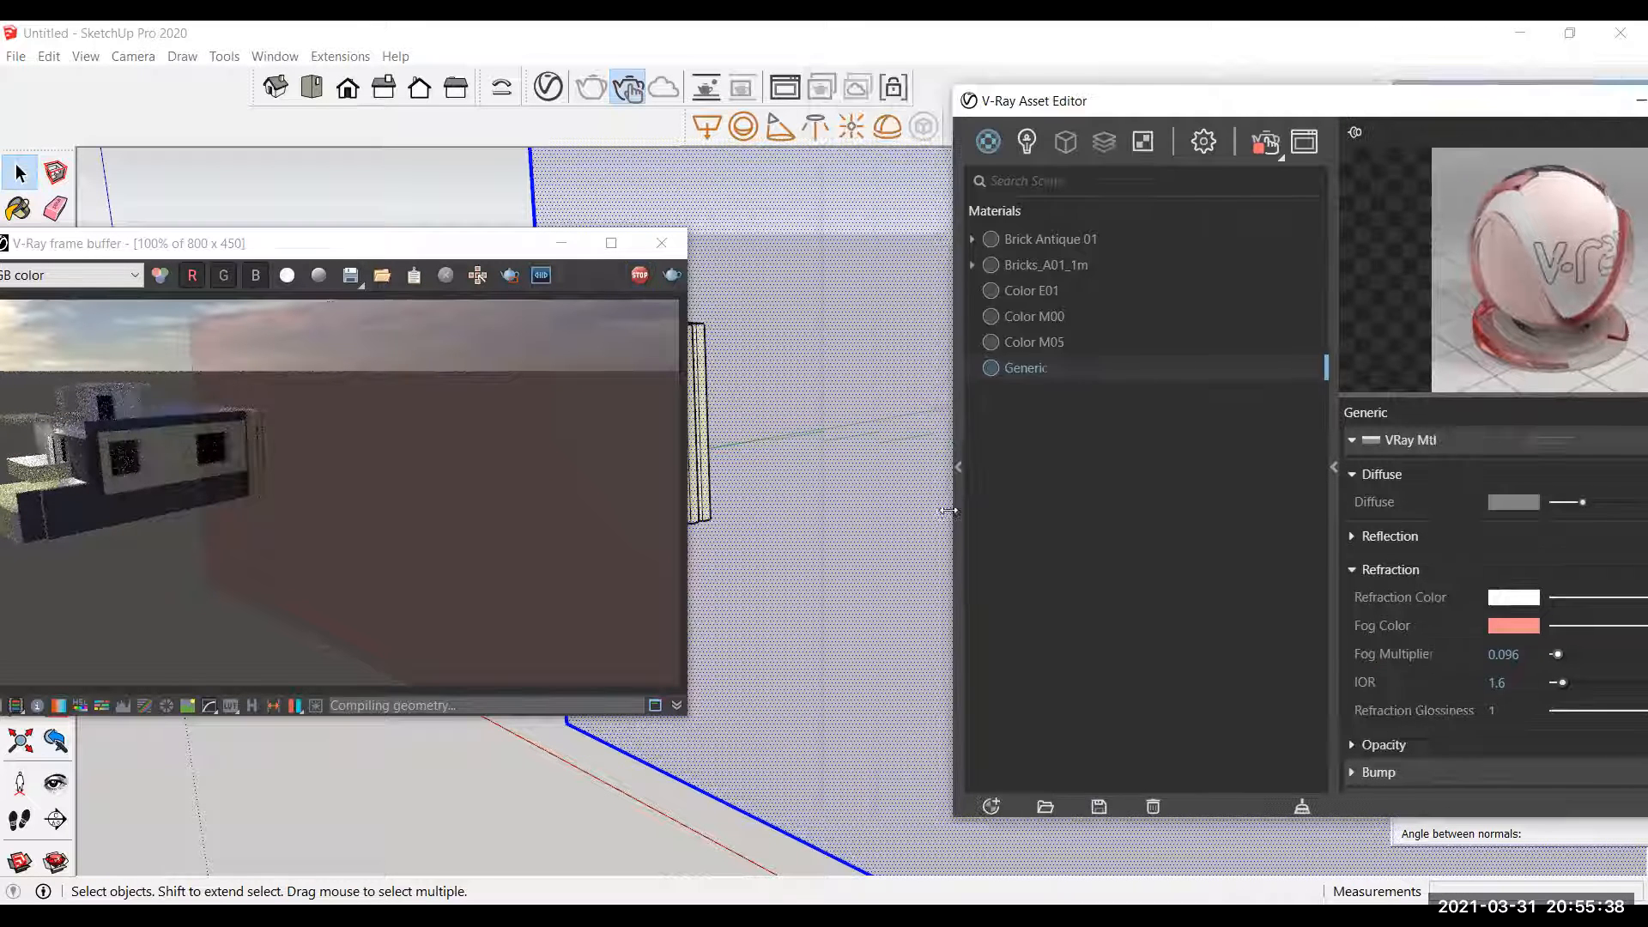
{"action": "left_click", "coordinate": [956, 465]}
{"action": "left_click_drag", "start_coordinate": [757, 100], "coordinate": [1015, 105]}
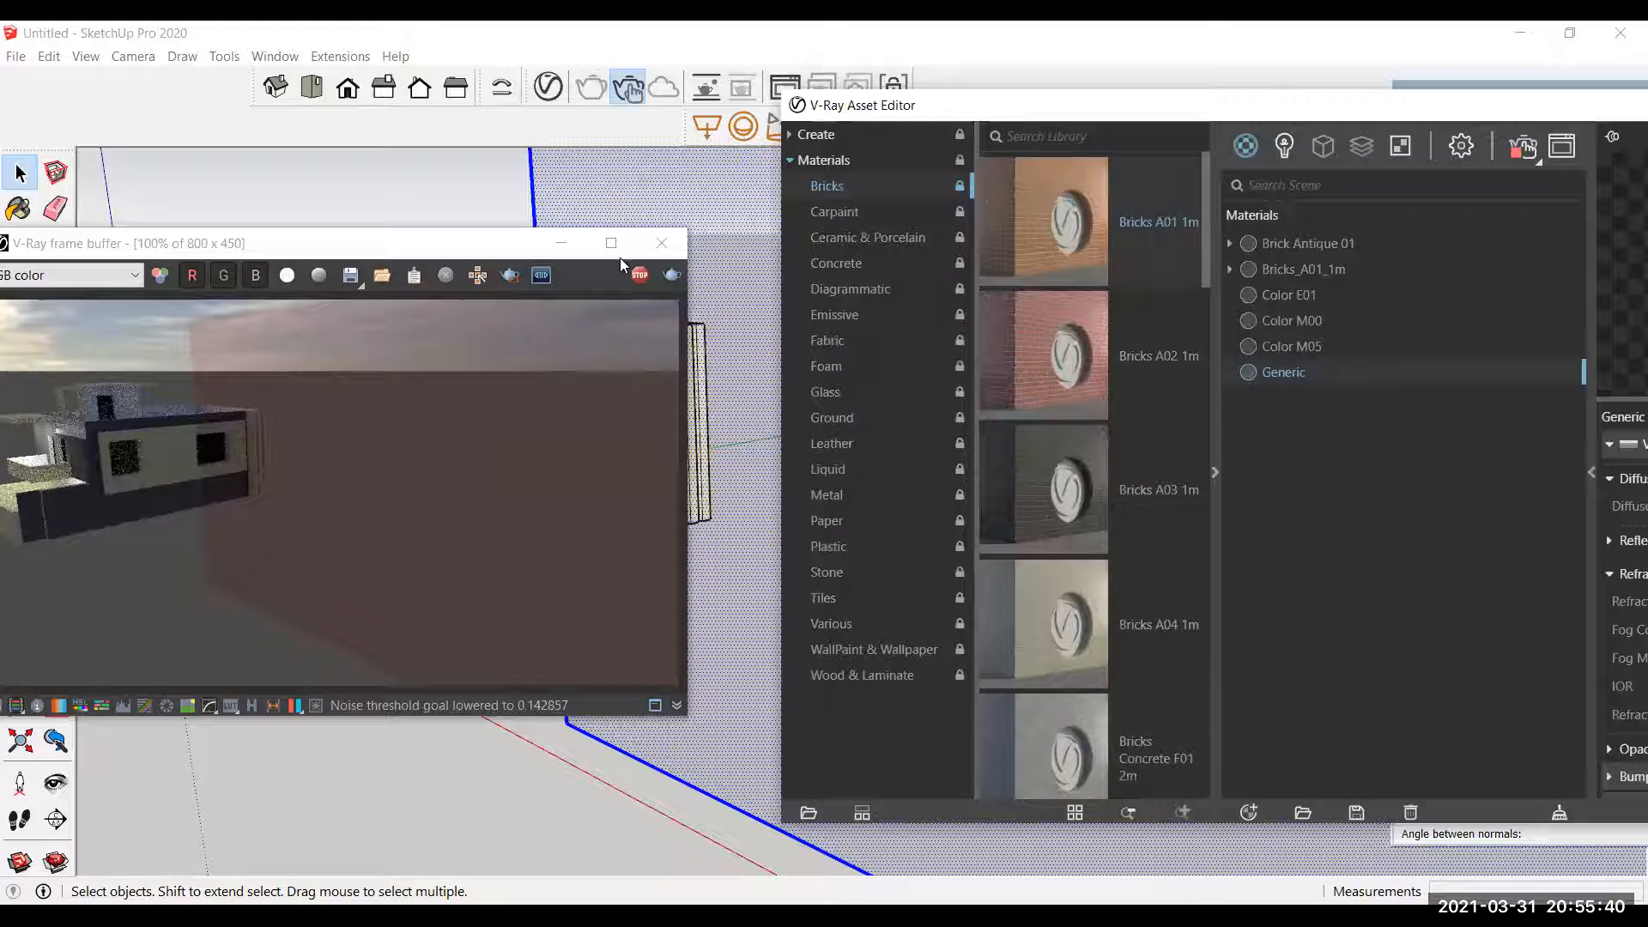
{"action": "left_click", "coordinate": [663, 246]}
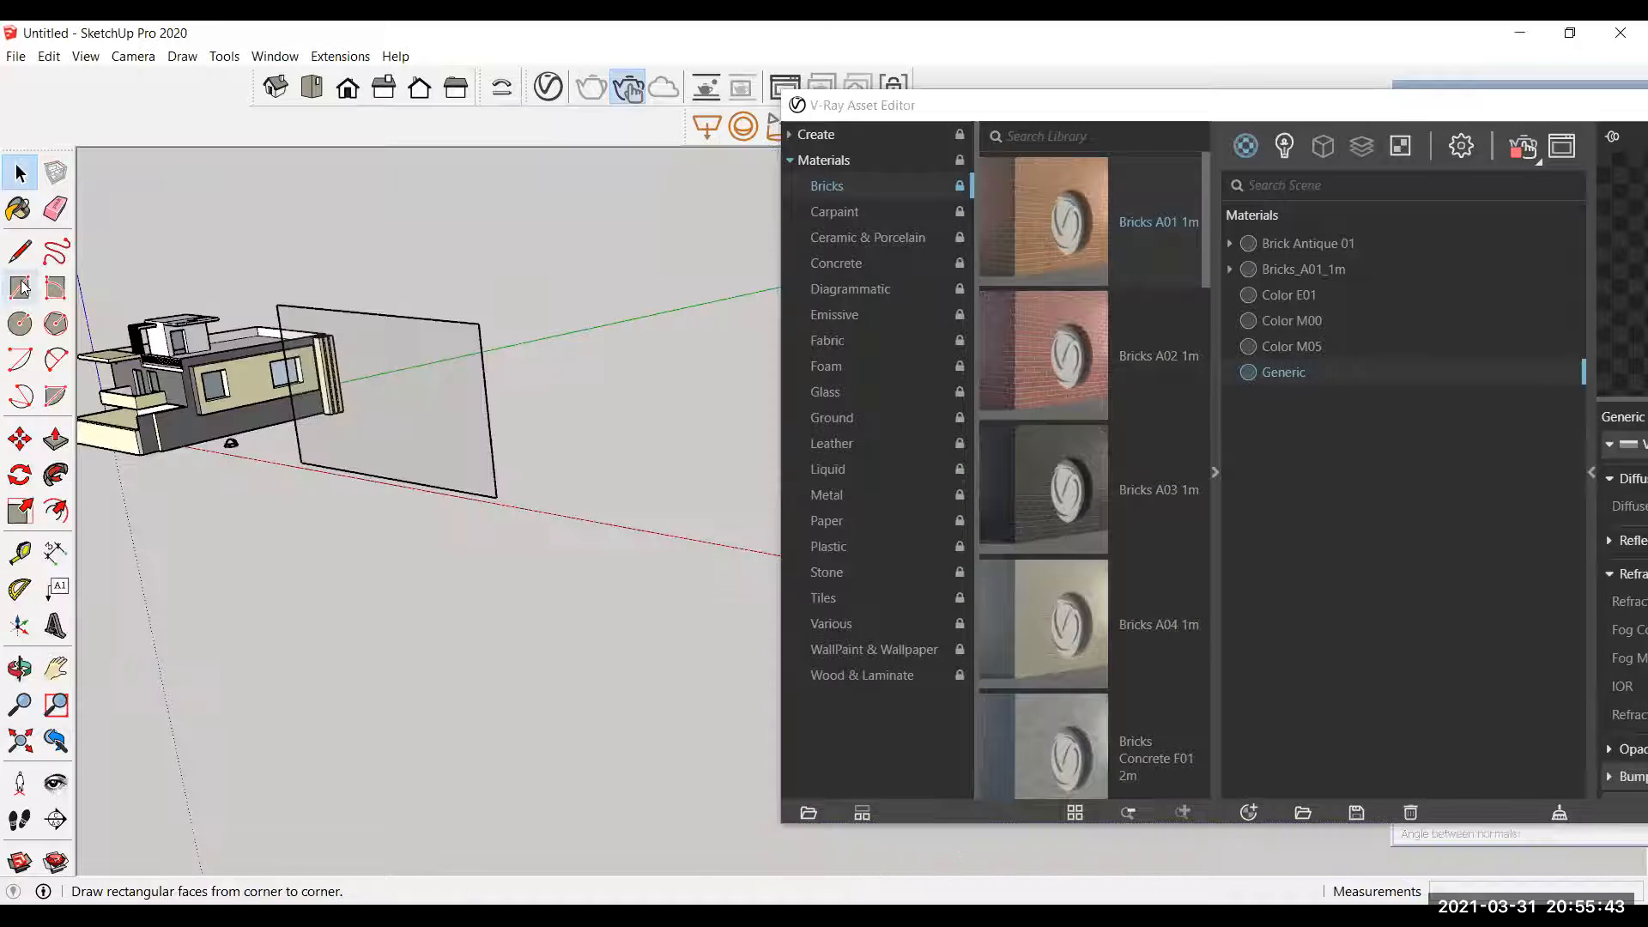
Step: Draw a rectangle on the ground beside the transparent wall, away from the house
{"action": "left_click", "coordinate": [22, 288]}
{"action": "scroll", "coordinate": [584, 438], "scroll_direction": "up", "scroll_amount": 2}
{"action": "left_click", "coordinate": [691, 451]}
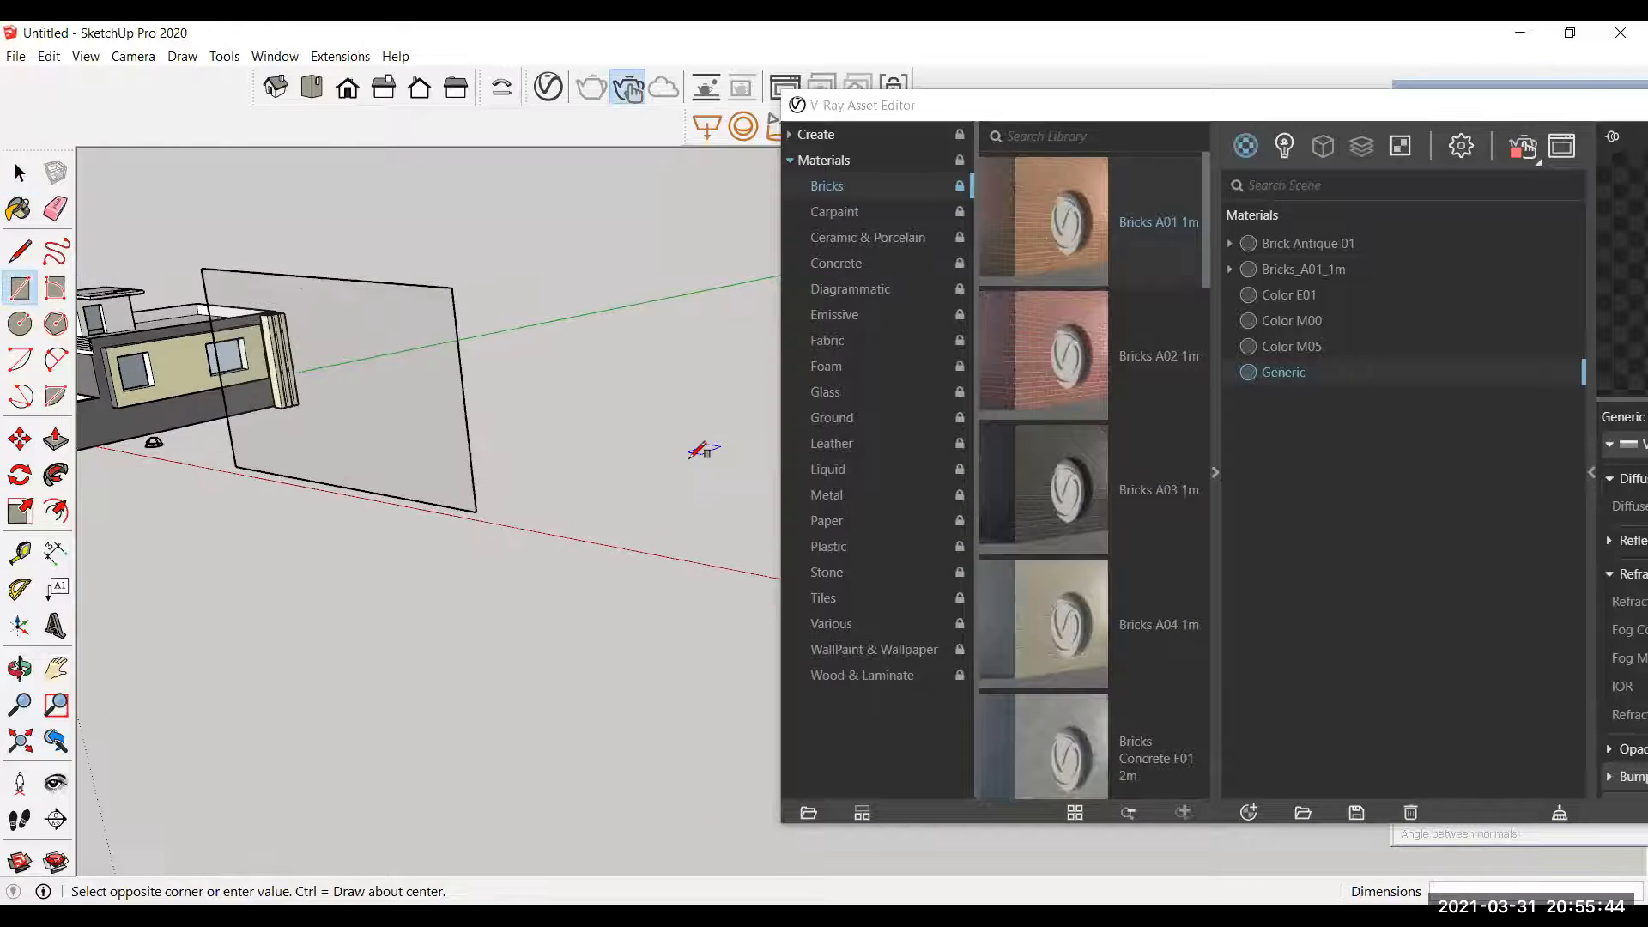
{"action": "left_click", "coordinate": [730, 564]}
{"action": "scroll", "coordinate": [717, 486], "scroll_direction": "up", "scroll_amount": 3}
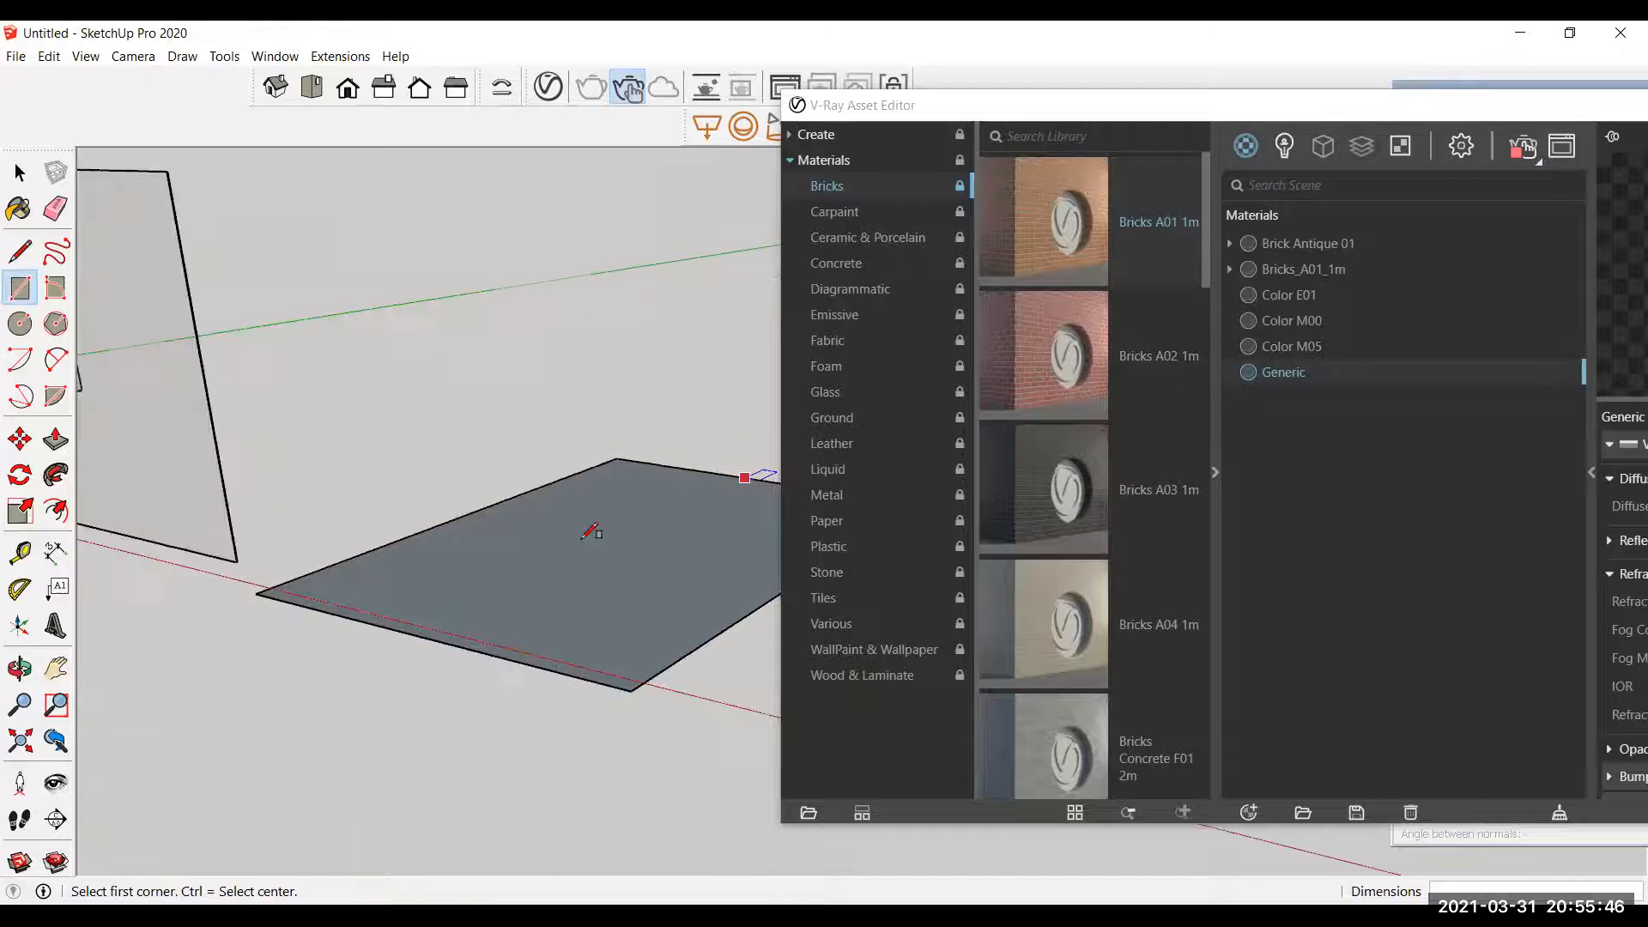
Step: Extrude the ground rectangle upward about 1' 11" to form a thick slab
{"action": "scroll", "coordinate": [360, 541], "scroll_direction": "down", "scroll_amount": 2}
{"action": "left_click", "coordinate": [56, 439]}
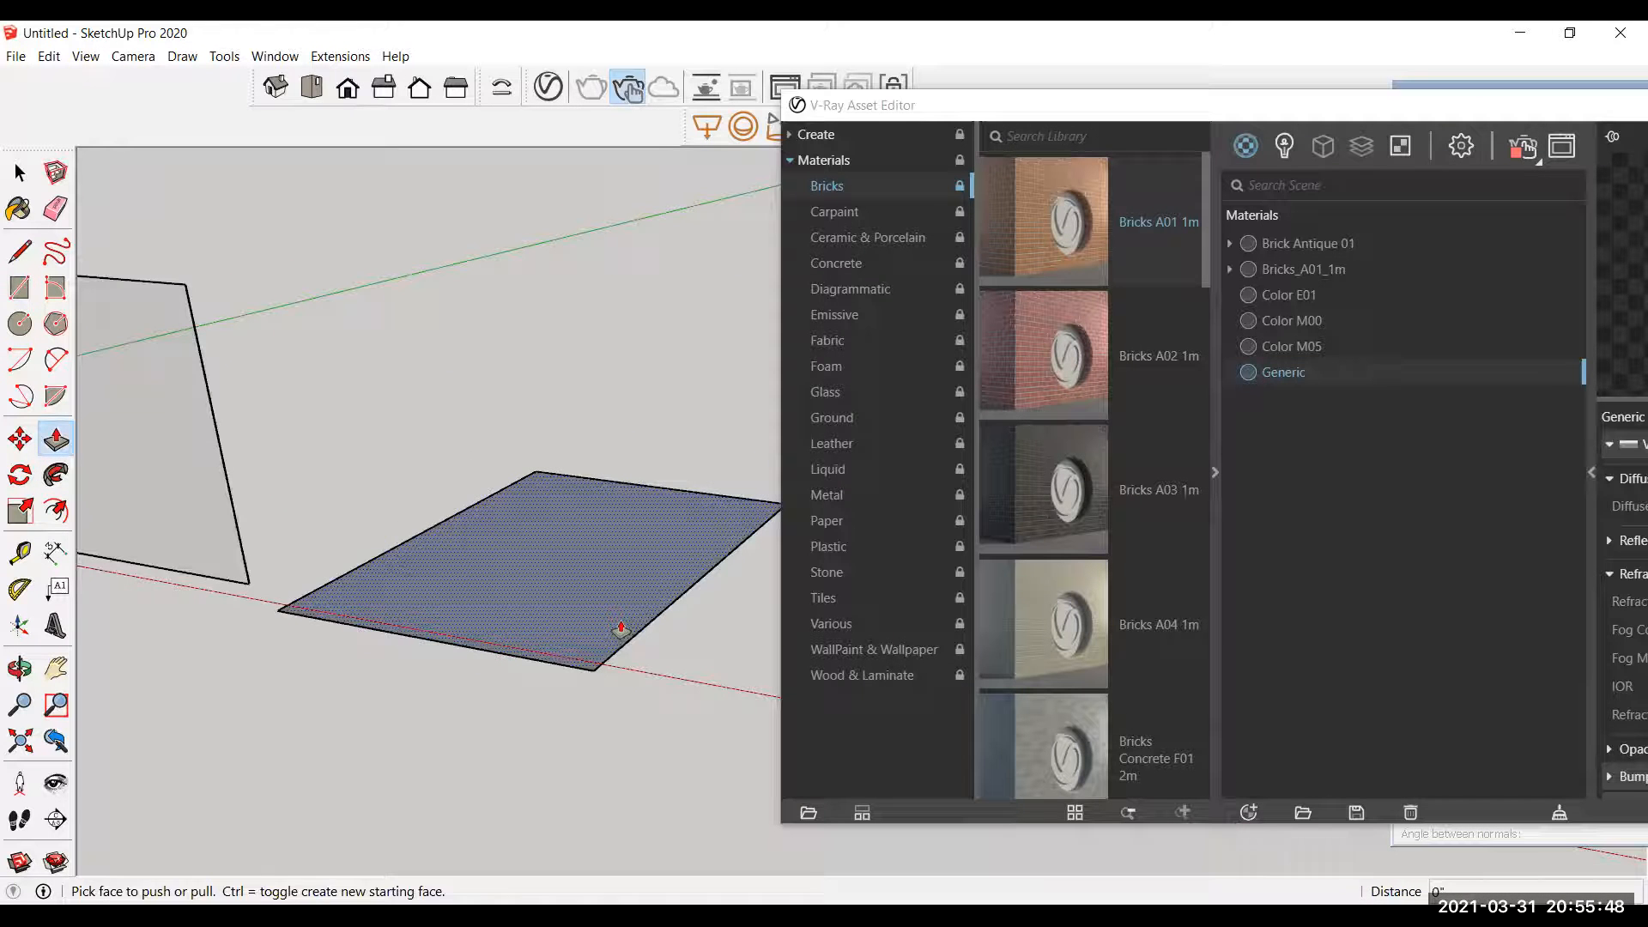
{"action": "left_click", "coordinate": [617, 626]}
{"action": "key", "text": "Escape"}
{"action": "scroll", "coordinate": [618, 536], "scroll_direction": "up", "scroll_amount": 3}
{"action": "middle_click_drag", "start_coordinate": [485, 427], "coordinate": [487, 515]}
{"action": "left_click", "coordinate": [515, 710]}
{"action": "left_click", "coordinate": [492, 636]}
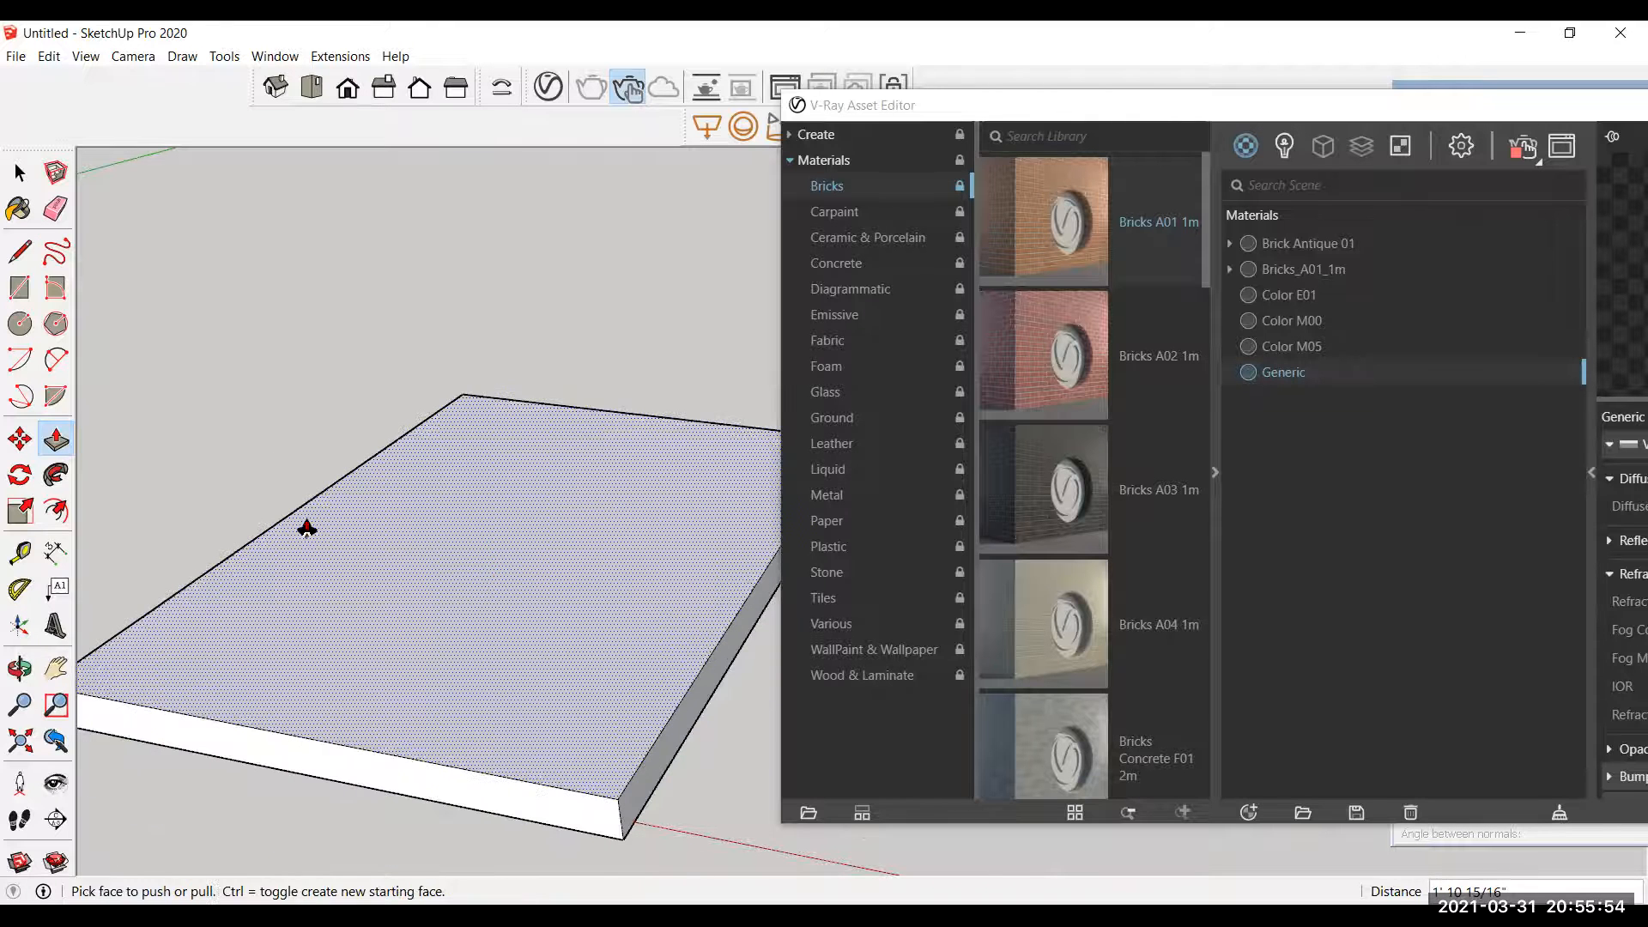
Step: Draw a smaller rectangle on the slab's top face and push it down about 1' to form a pool recess
{"action": "left_click", "coordinate": [20, 290]}
{"action": "left_click", "coordinate": [474, 442]}
{"action": "left_click", "coordinate": [588, 712]}
{"action": "left_click", "coordinate": [55, 440]}
{"action": "left_click", "coordinate": [544, 633]}
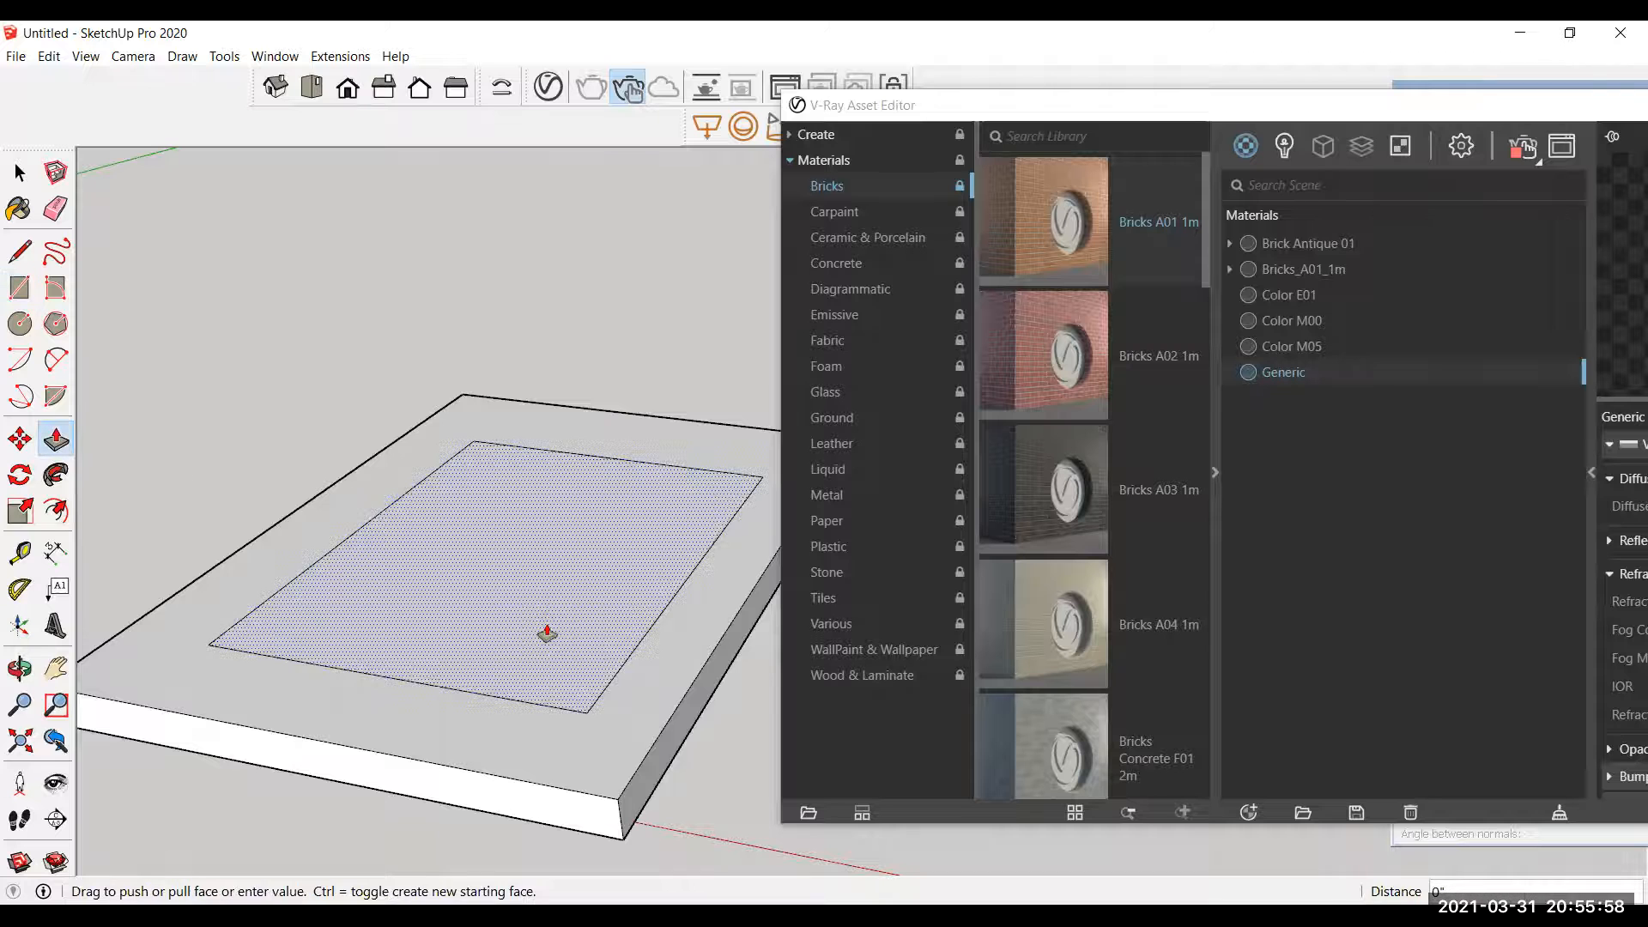
{"action": "left_click", "coordinate": [507, 582]}
{"action": "scroll", "coordinate": [481, 571], "scroll_direction": "up", "scroll_amount": 1}
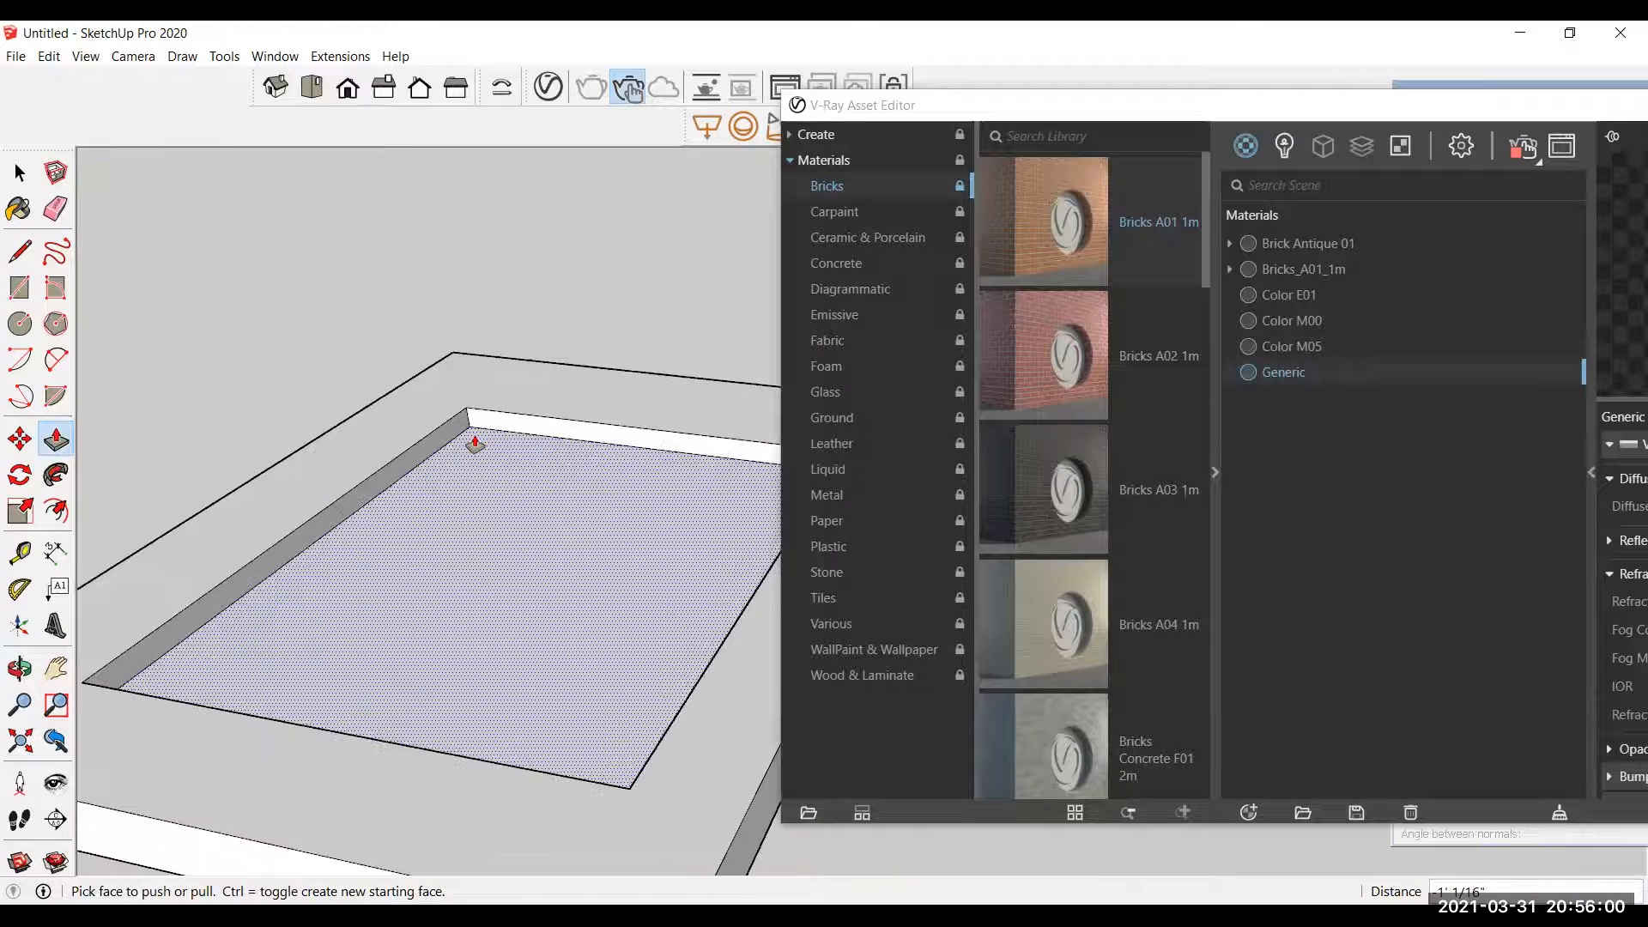
{"action": "scroll", "coordinate": [446, 472], "scroll_direction": "up", "scroll_amount": 2}
{"action": "scroll", "coordinate": [455, 541], "scroll_direction": "up", "scroll_amount": 1}
{"action": "left_click", "coordinate": [19, 439]}
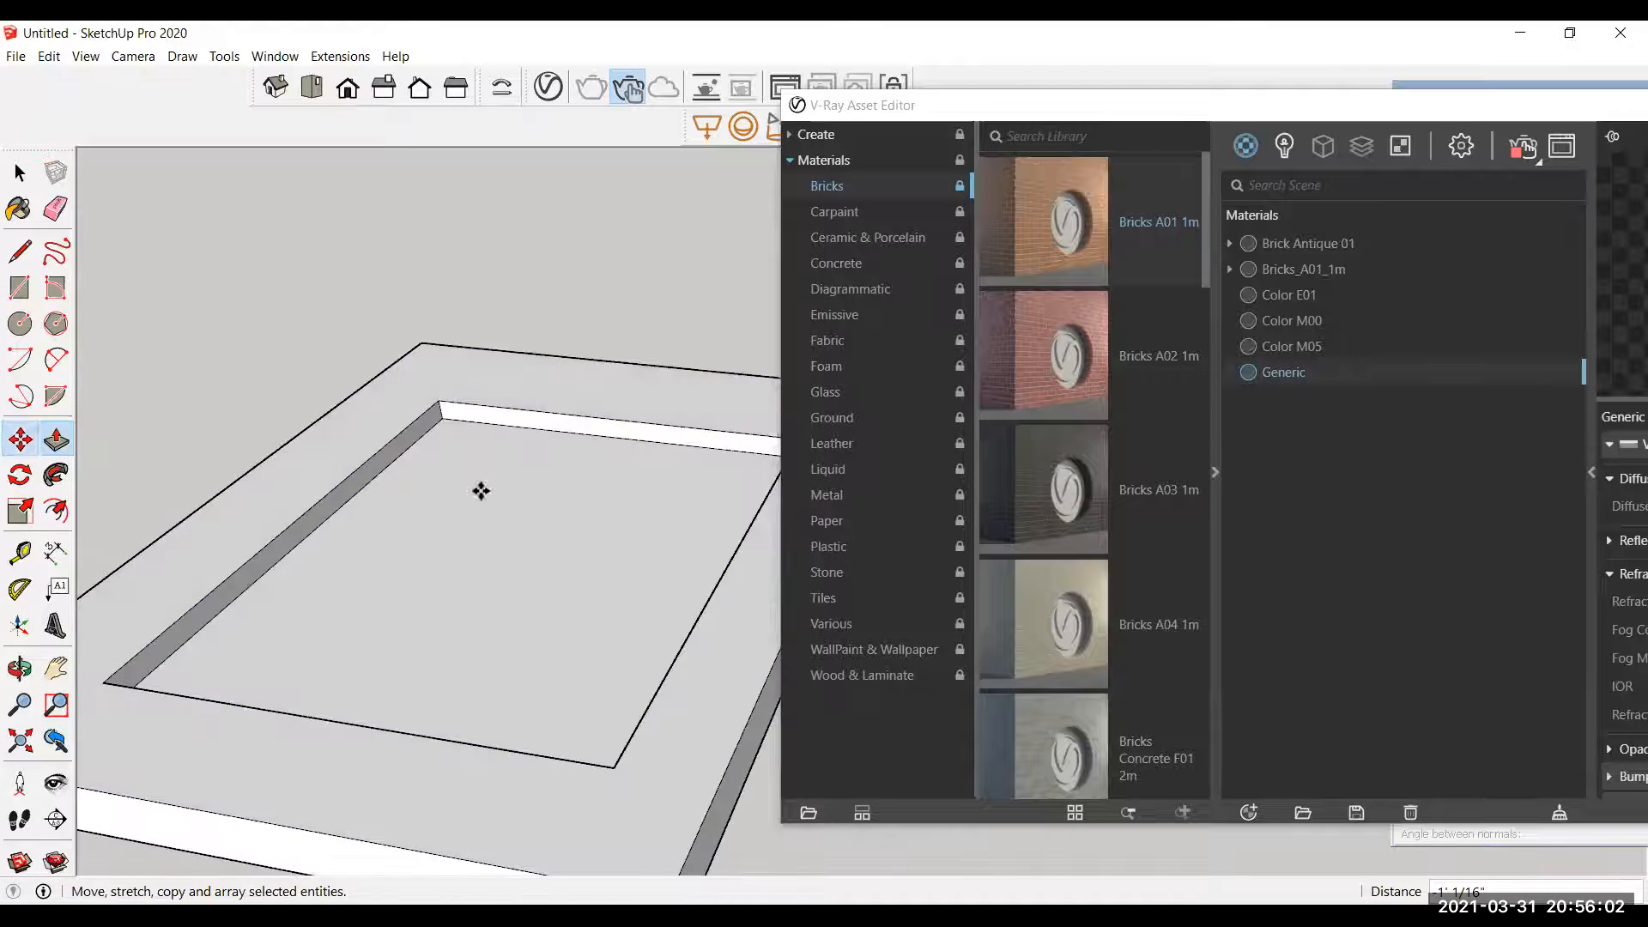
{"action": "scroll", "coordinate": [476, 488], "scroll_direction": "up", "scroll_amount": 1}
{"action": "key", "text": "ctrl"}
{"action": "left_click", "coordinate": [465, 474]}
{"action": "scroll", "coordinate": [464, 470], "scroll_direction": "up", "scroll_amount": 1}
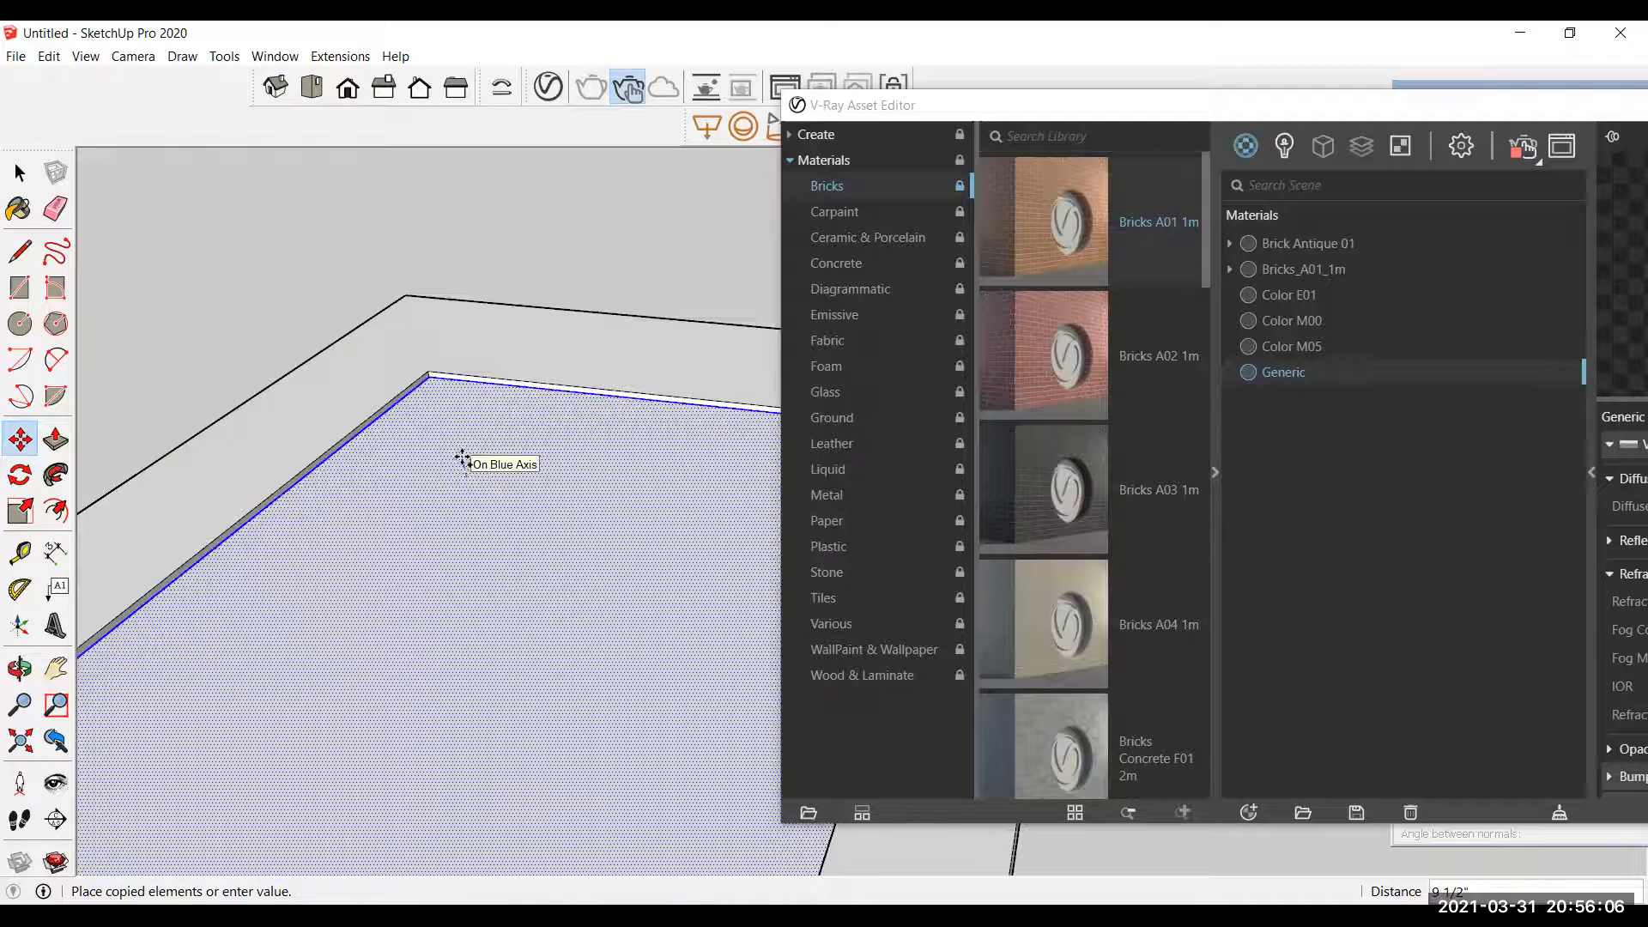
{"action": "key", "text": "Escape"}
{"action": "key", "text": "space"}
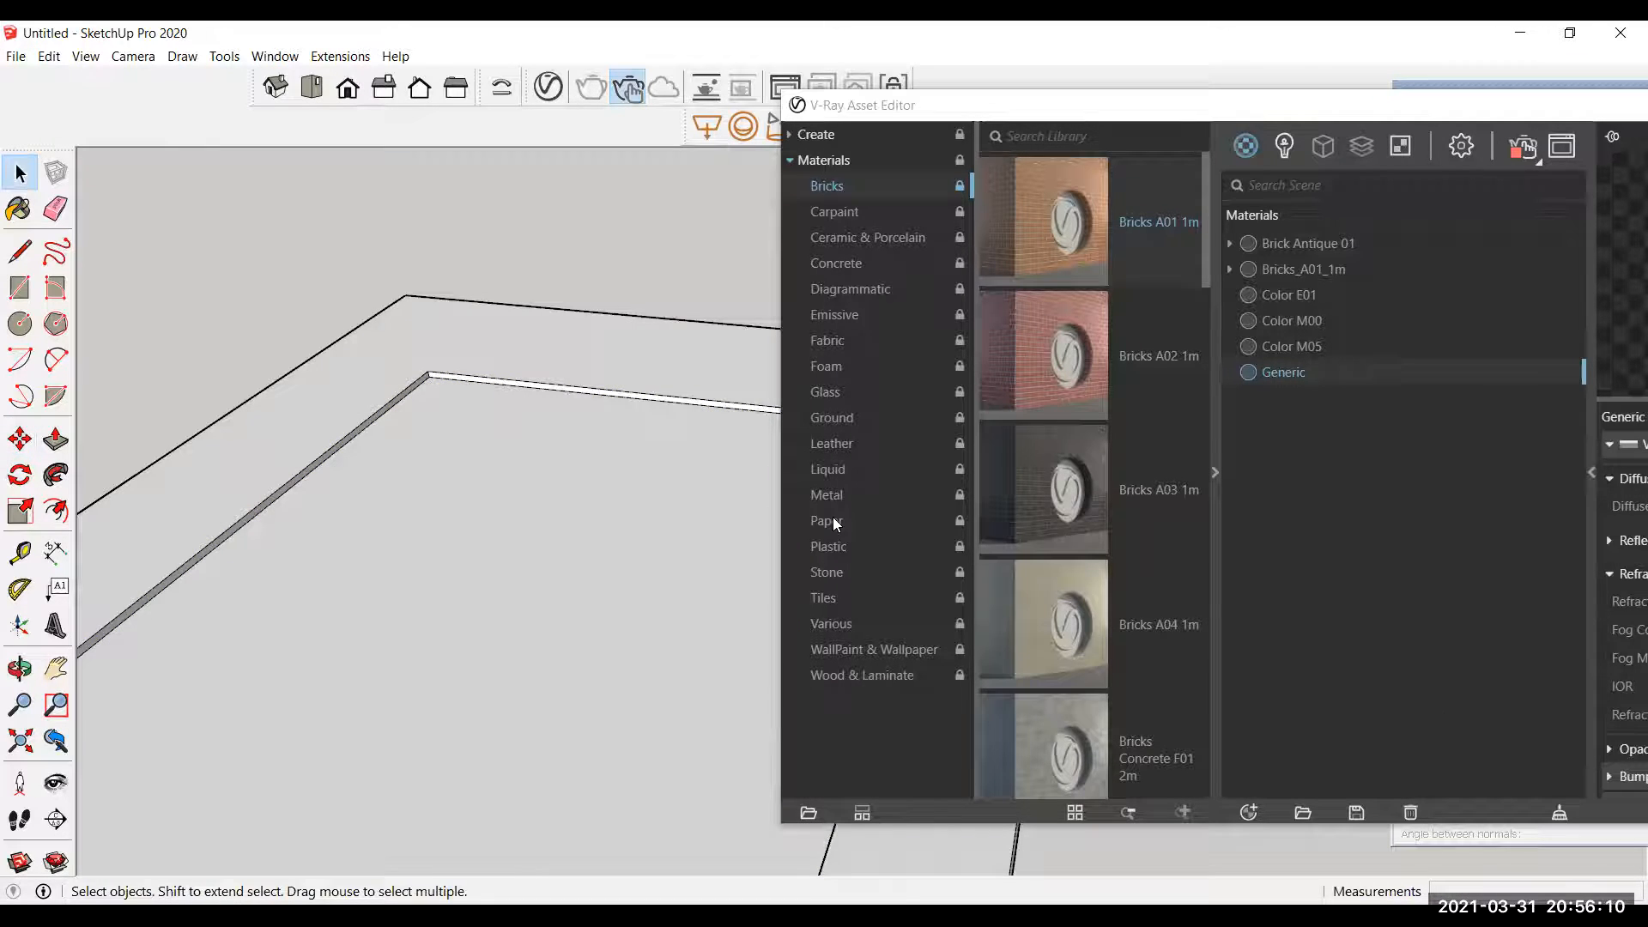
Step: Select the recess's bottom face and apply the Waves A 01 and Waves A 02 200cm liquid materials in turn, rendering interactively
{"action": "left_click", "coordinate": [455, 500]}
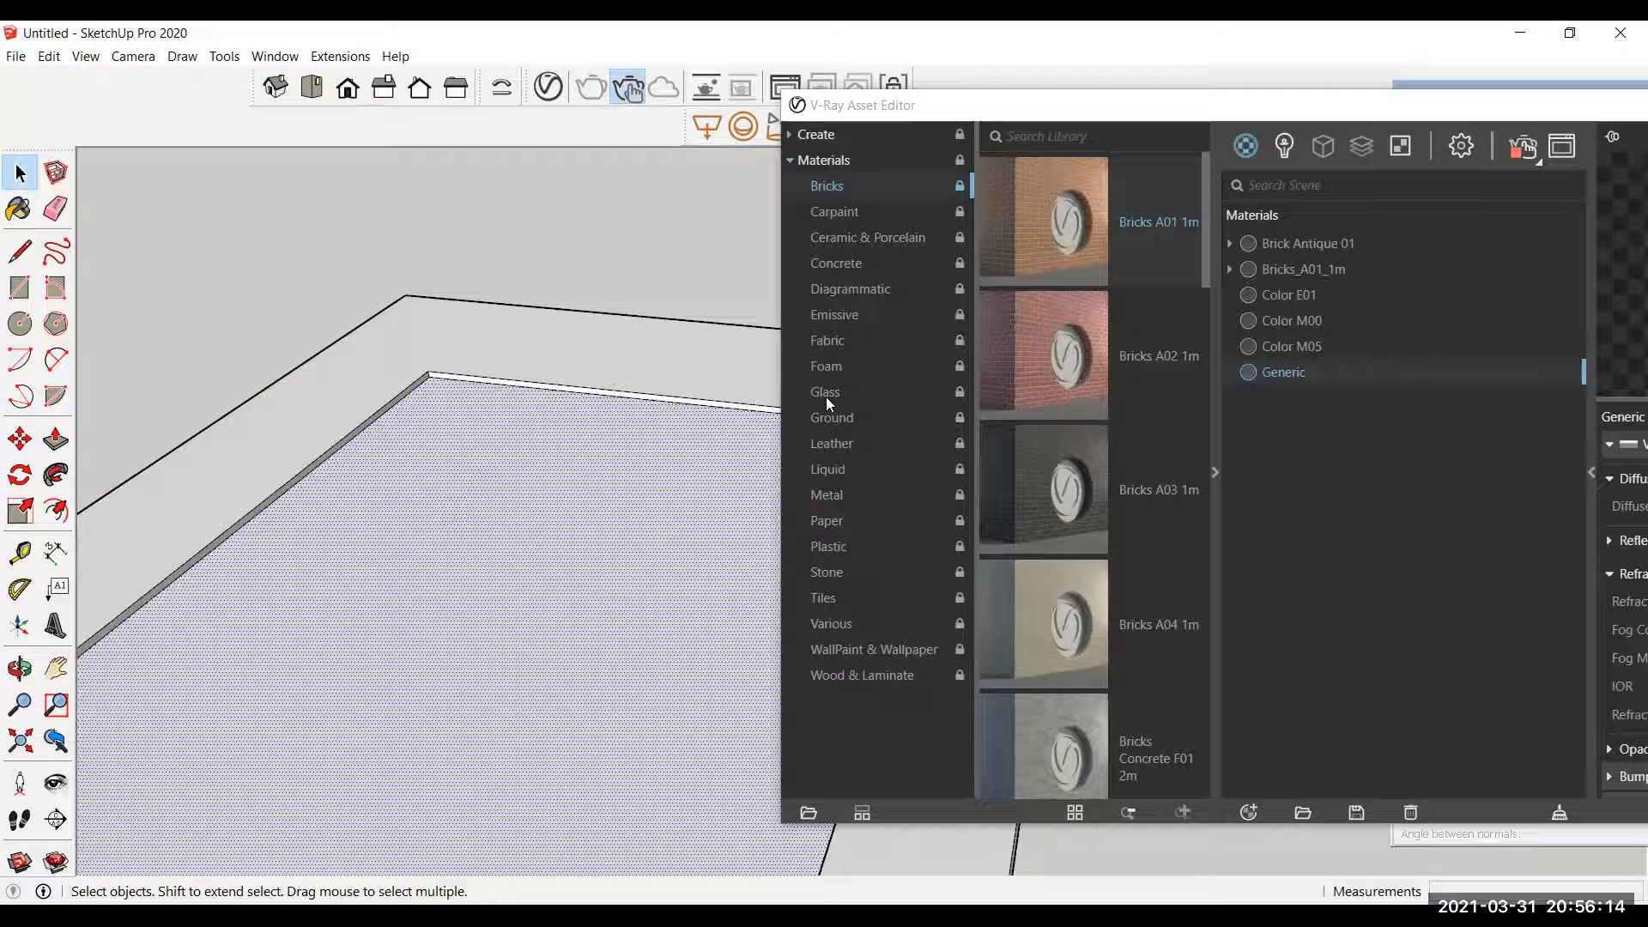
{"action": "left_click", "coordinate": [1031, 515]}
{"action": "scroll", "coordinate": [1030, 523], "scroll_direction": "down", "scroll_amount": 15}
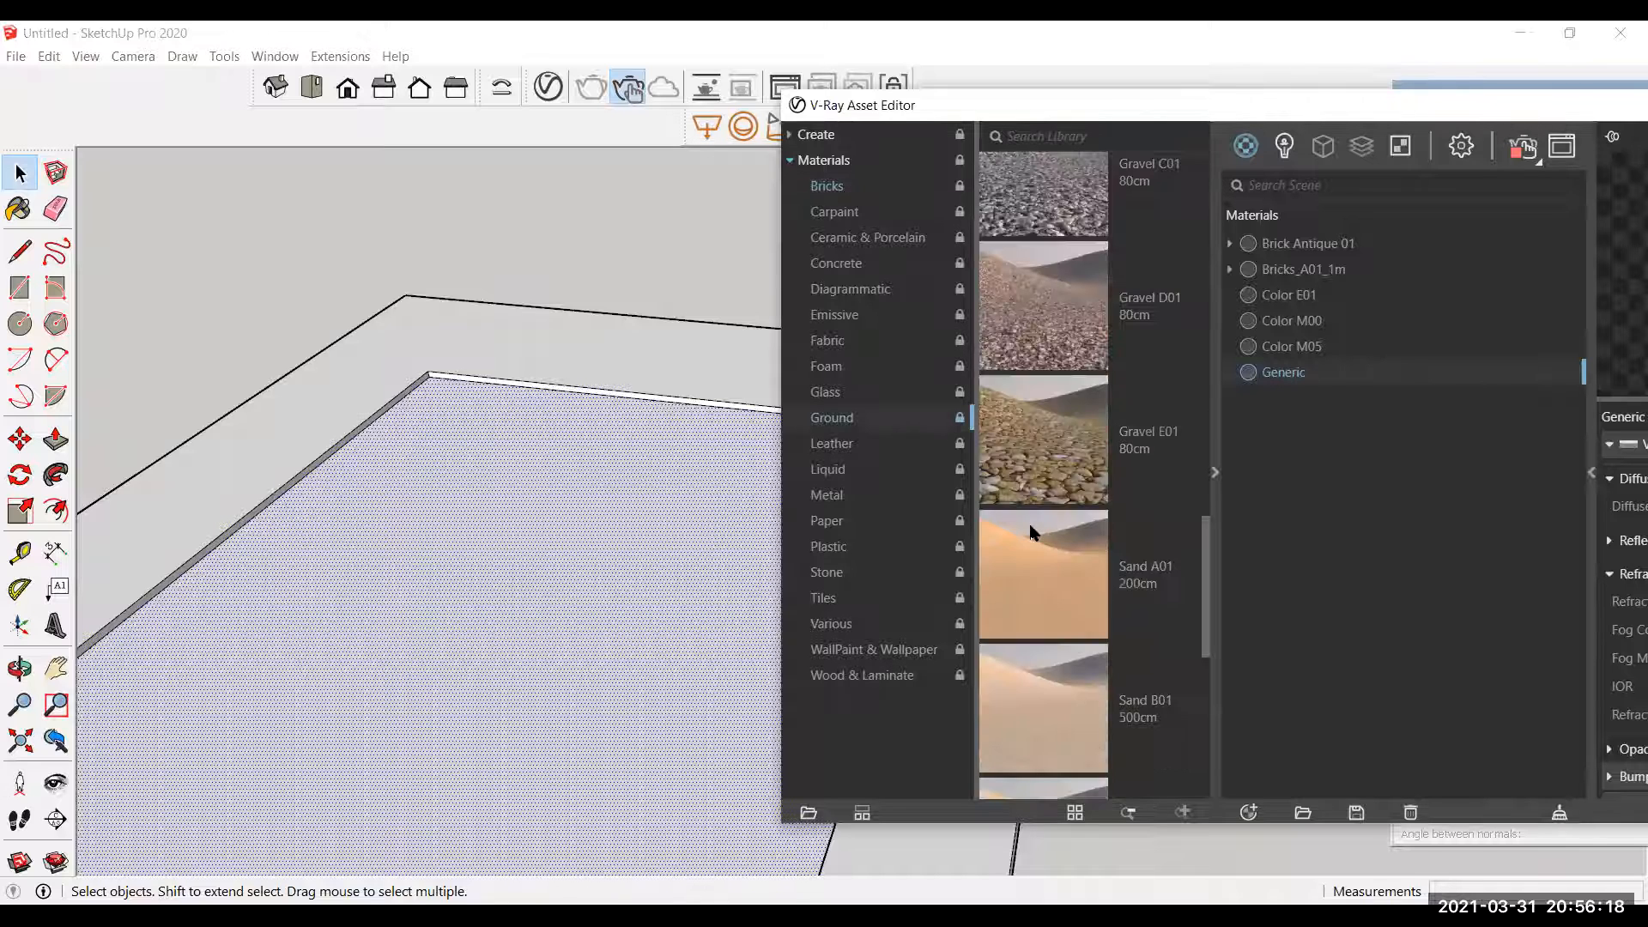
{"action": "scroll", "coordinate": [1029, 532], "scroll_direction": "down", "scroll_amount": 5}
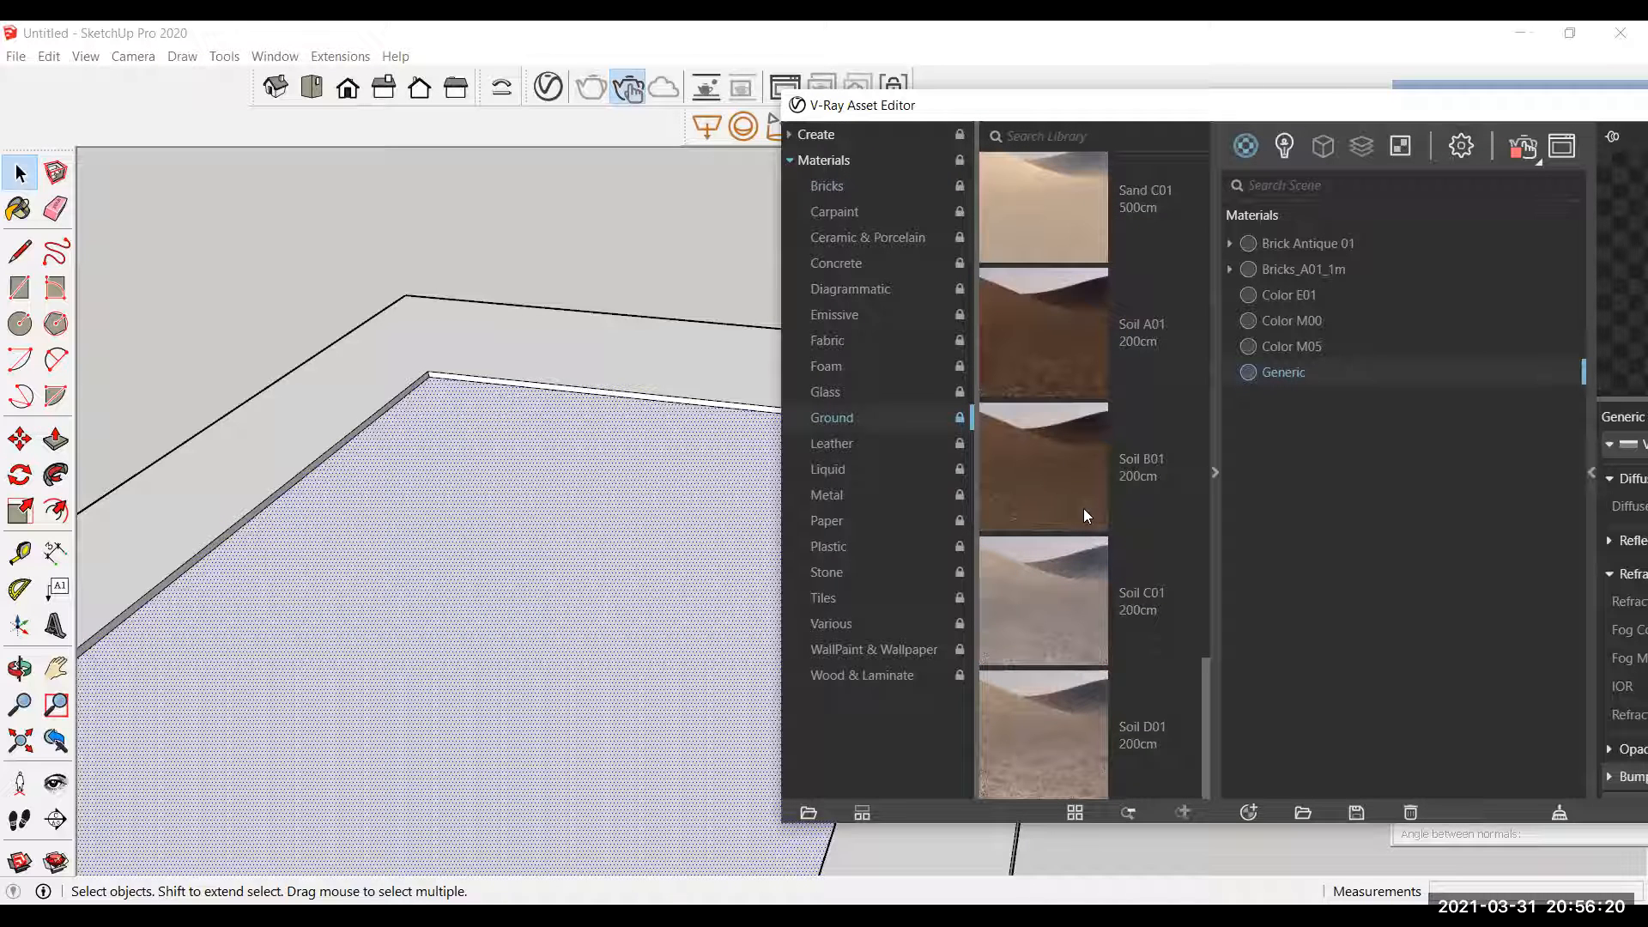
{"action": "scroll", "coordinate": [1064, 532], "scroll_direction": "down", "scroll_amount": 10}
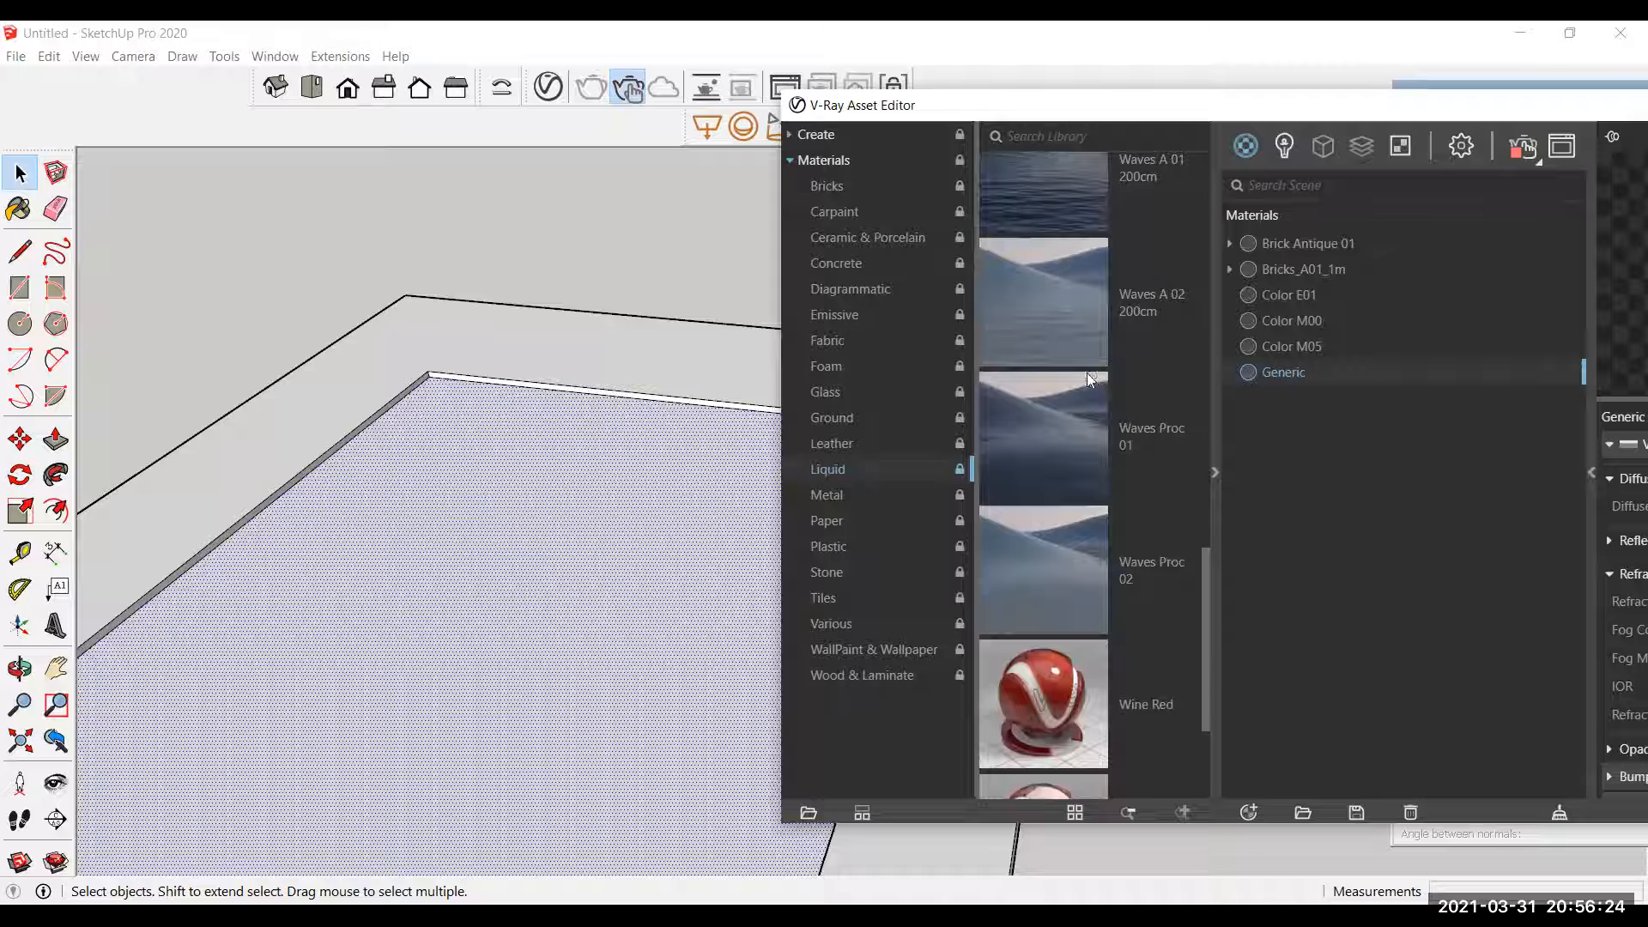
{"action": "right_click", "coordinate": [1040, 328]}
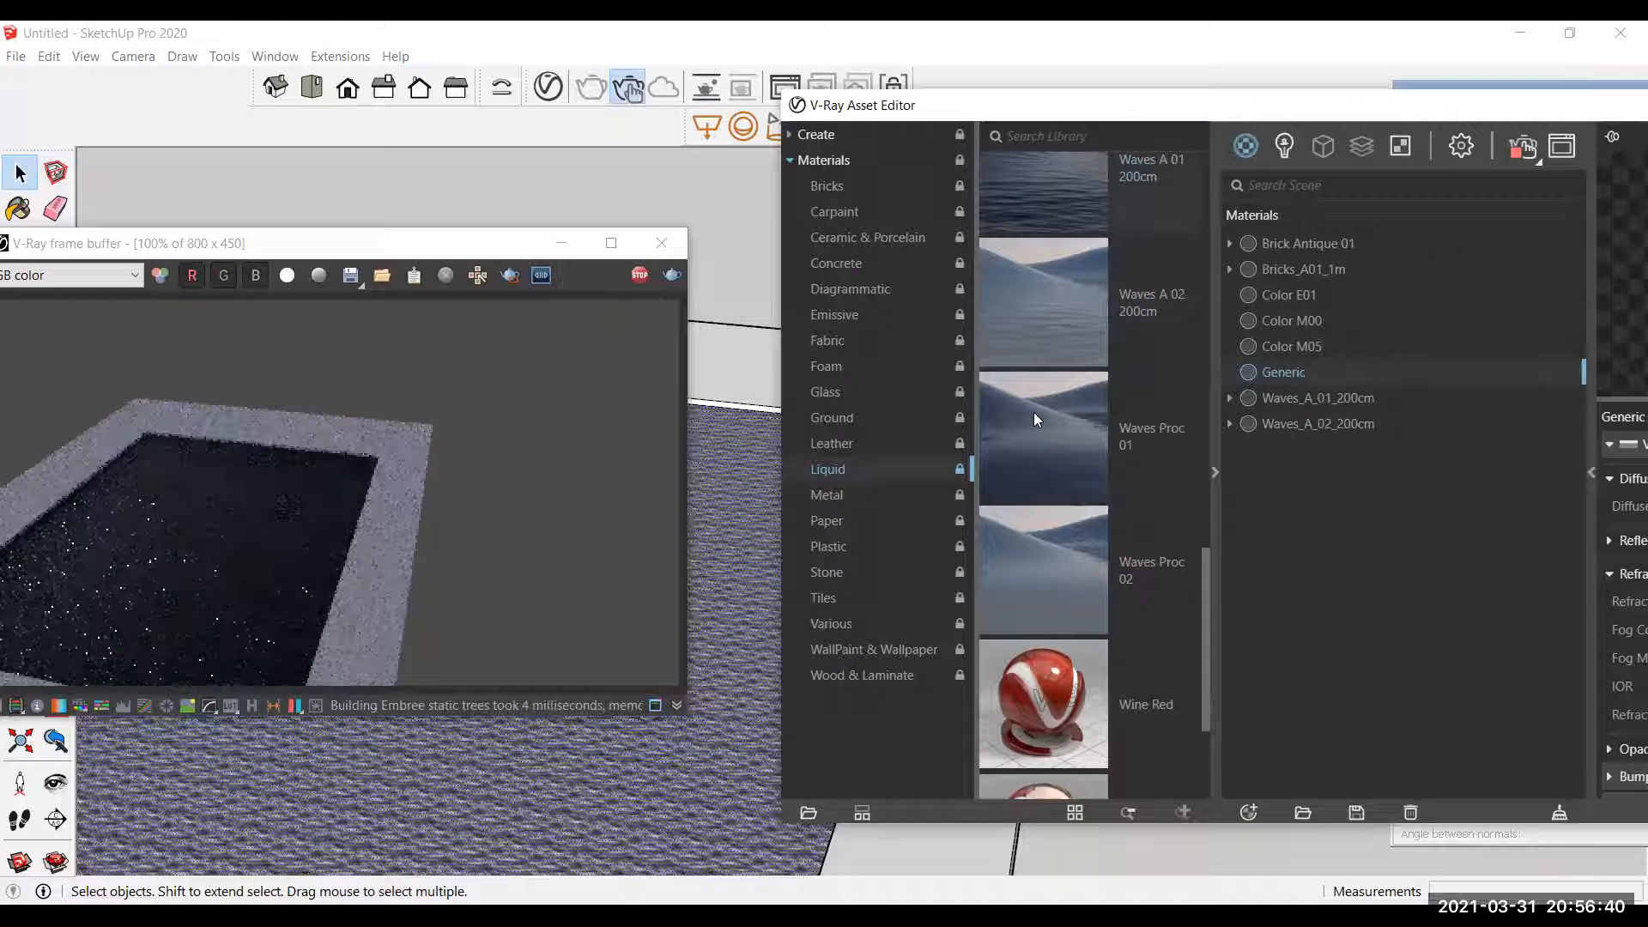
Step: Apply the Waves Proc 01 liquid material to the recess's bottom face, check it in the interactive render and close the frame buffer
{"action": "right_click", "coordinate": [1062, 402]}
{"action": "left_click", "coordinate": [1141, 436]}
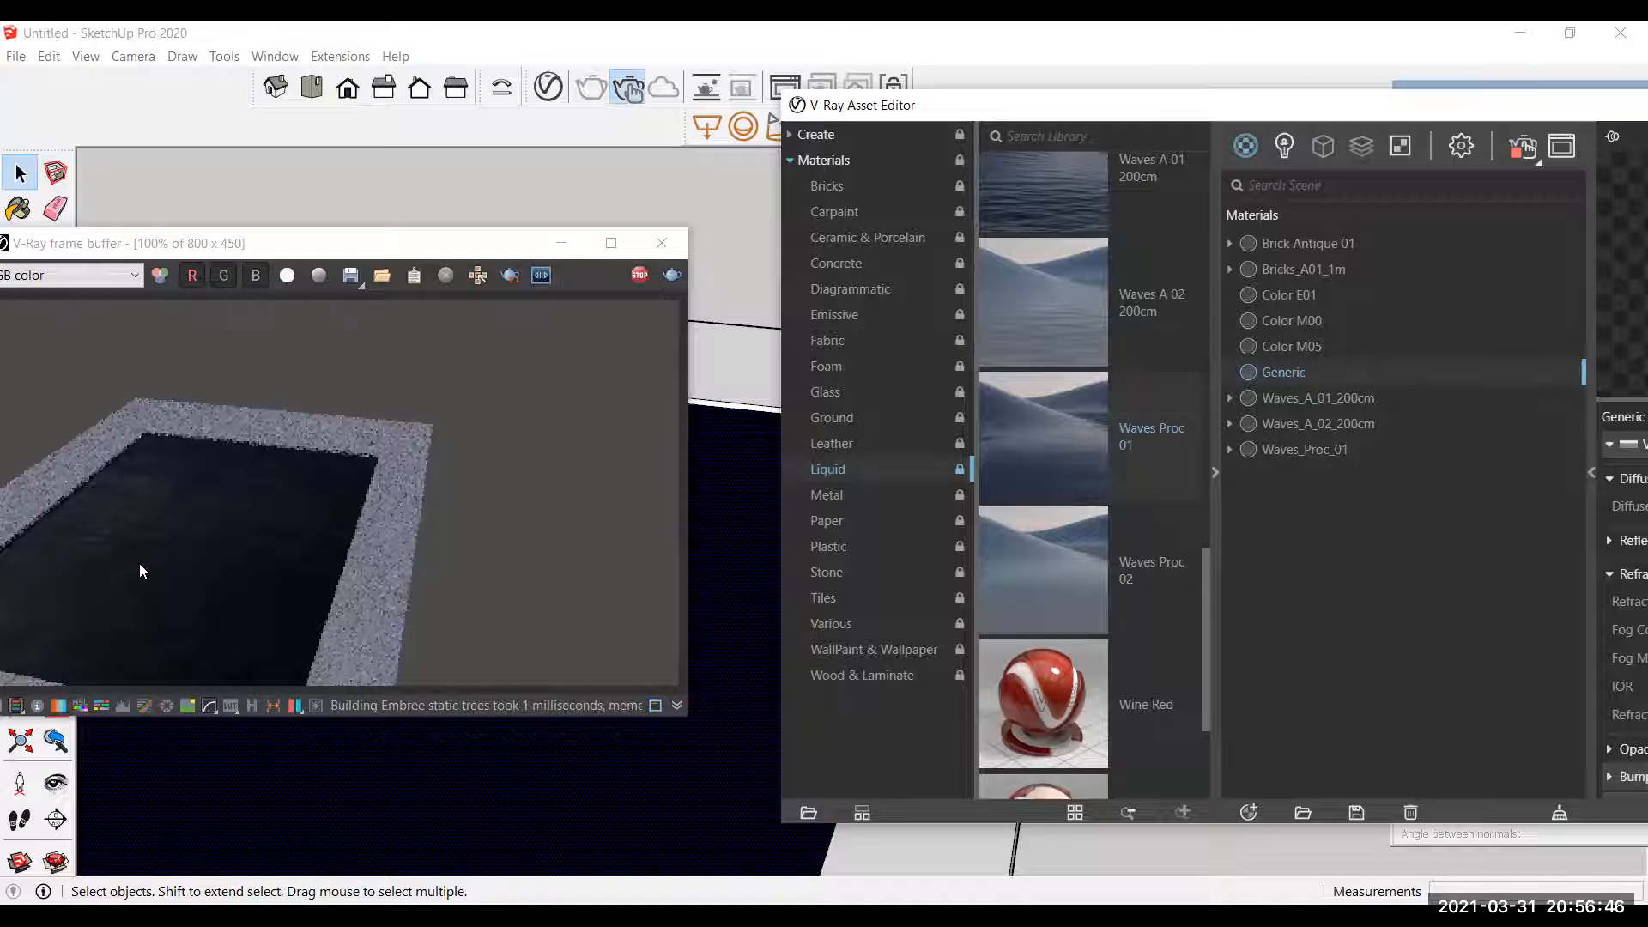
{"action": "left_click", "coordinate": [120, 775]}
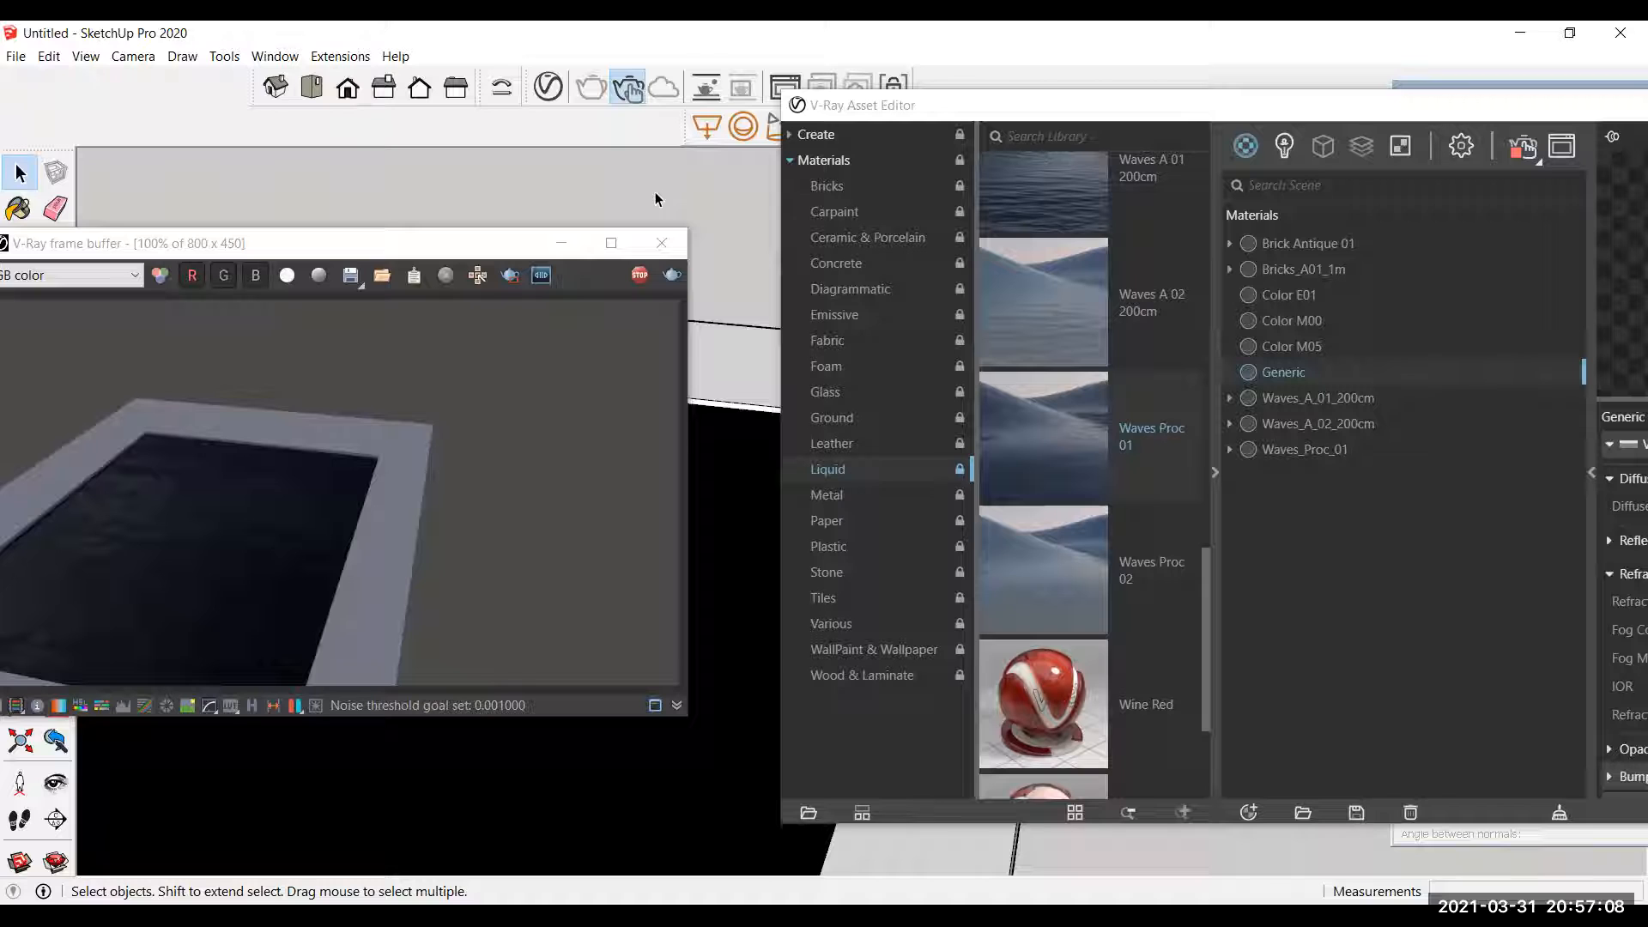
{"action": "left_click", "coordinate": [668, 246]}
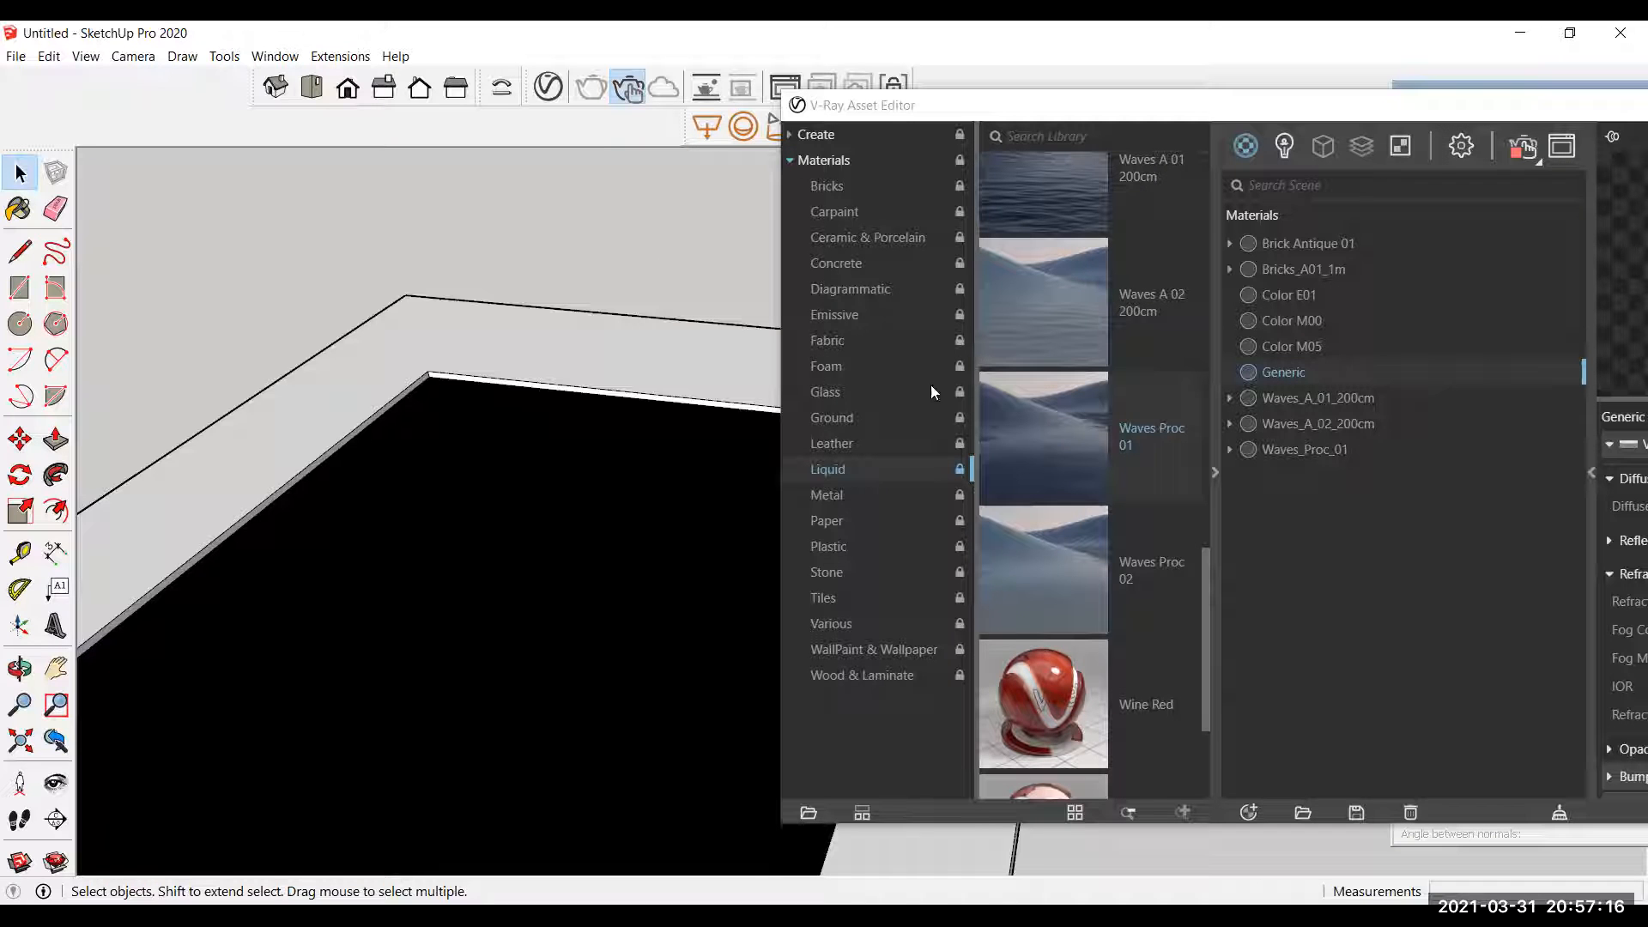
Step: Browse the Glass and Wood & Laminate categories of the material library and the V-Ray material types available for creation
{"action": "left_click", "coordinate": [829, 390]}
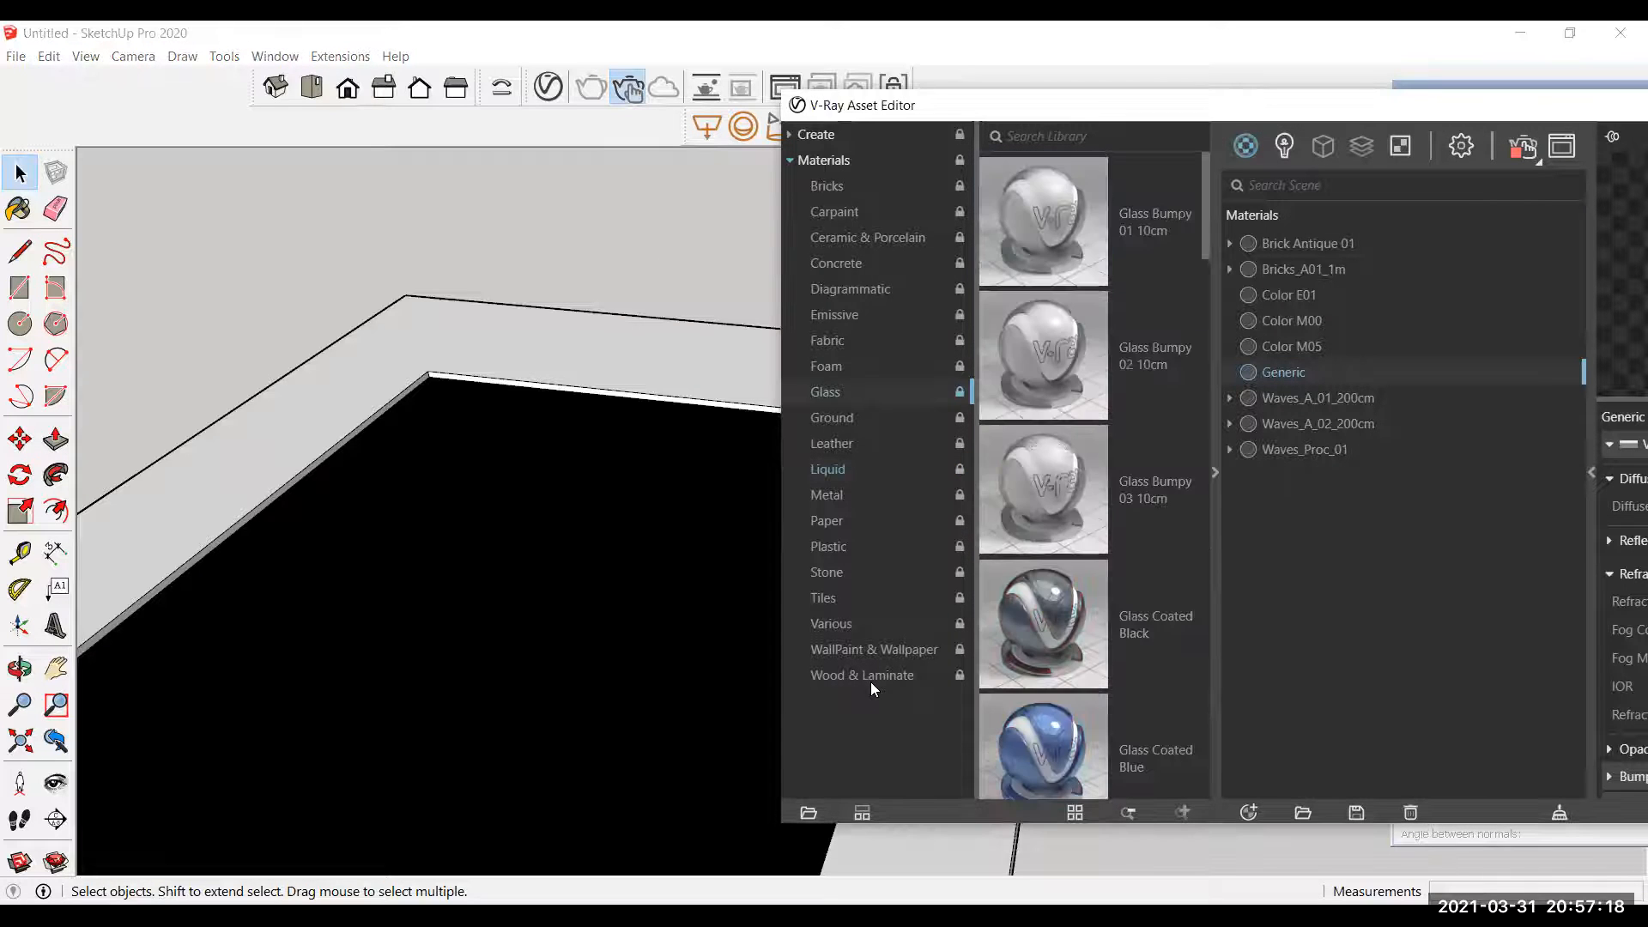
{"action": "left_click", "coordinate": [870, 678]}
{"action": "scroll", "coordinate": [1054, 620], "scroll_direction": "down", "scroll_amount": 10}
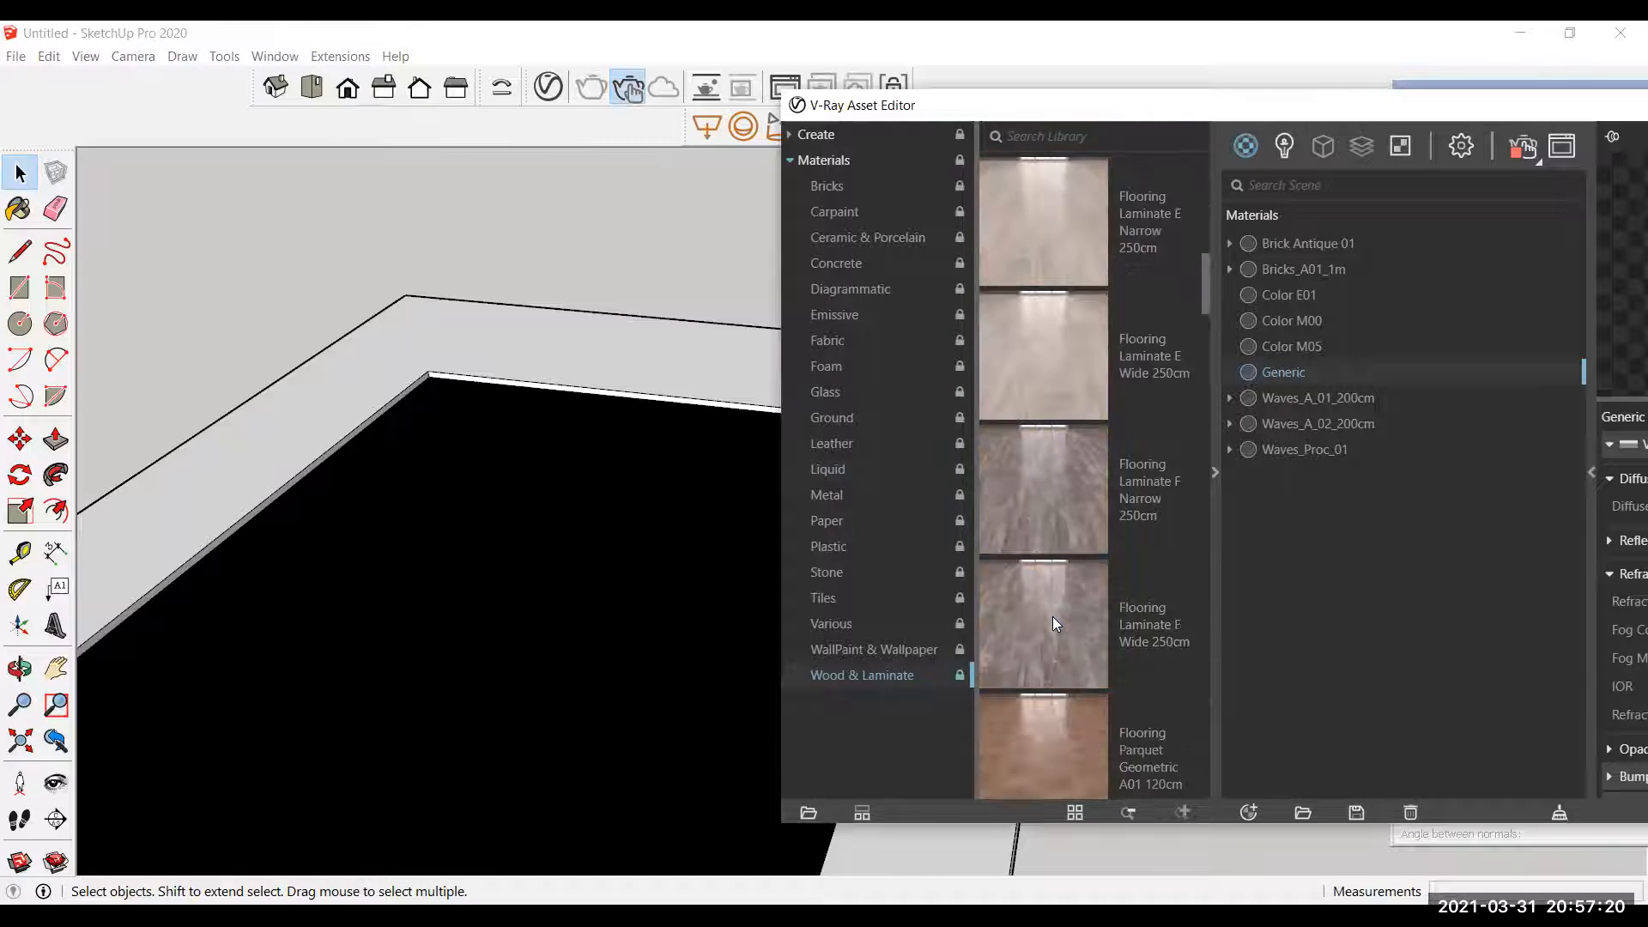
{"action": "scroll", "coordinate": [1038, 654], "scroll_direction": "down", "scroll_amount": 5}
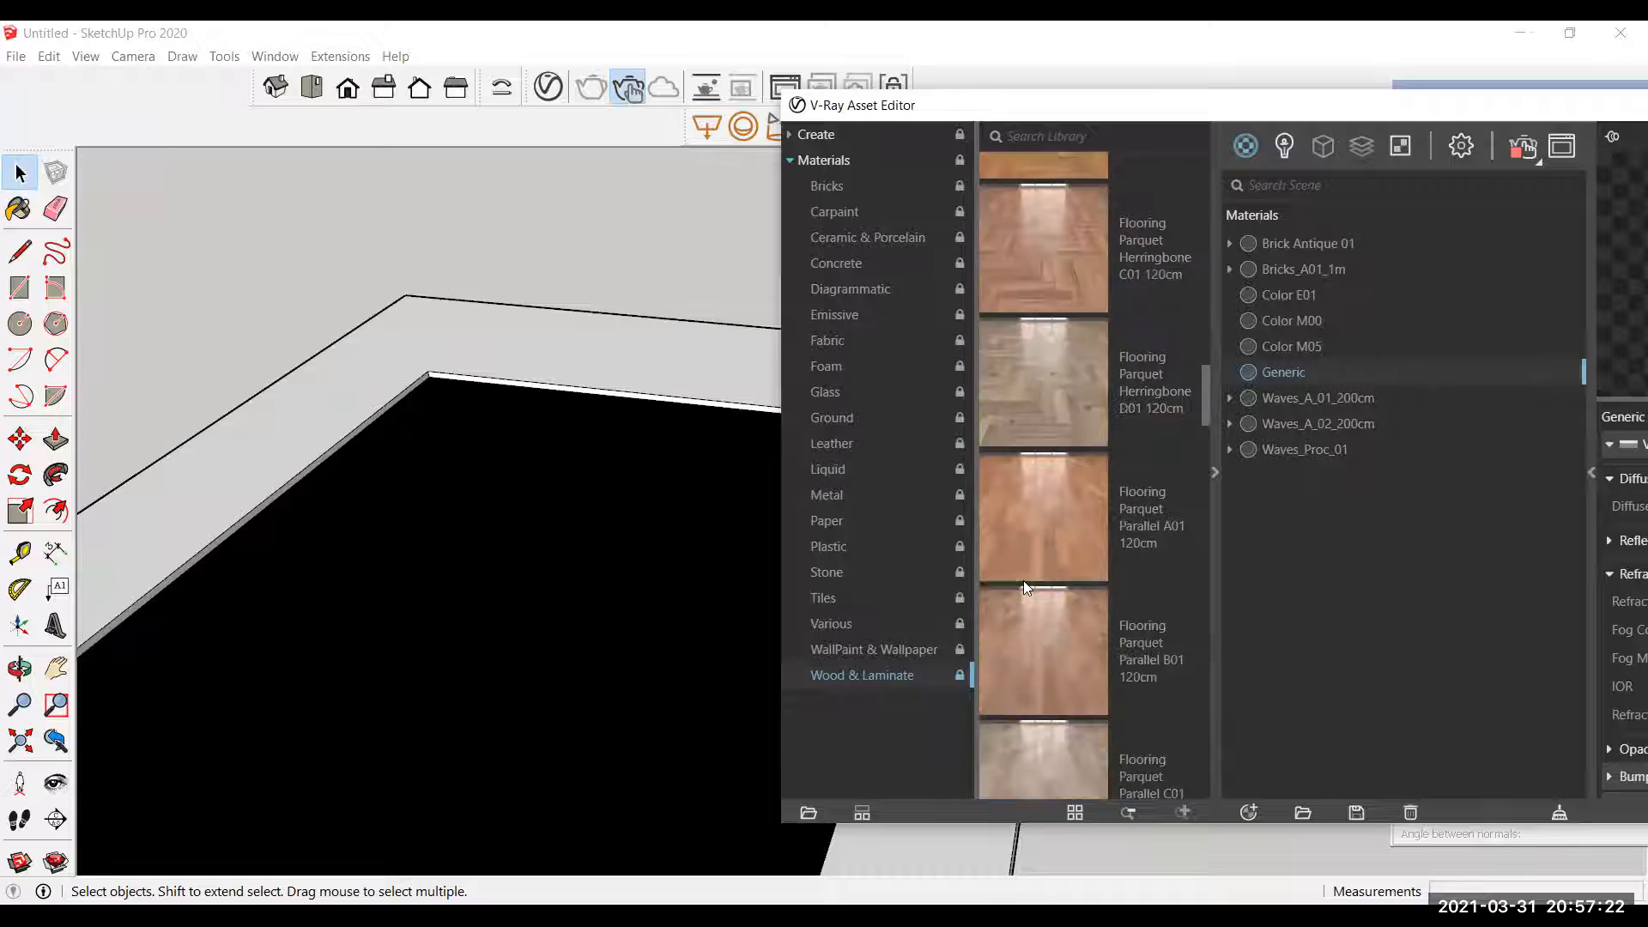
{"action": "scroll", "coordinate": [1020, 579], "scroll_direction": "down", "scroll_amount": 5}
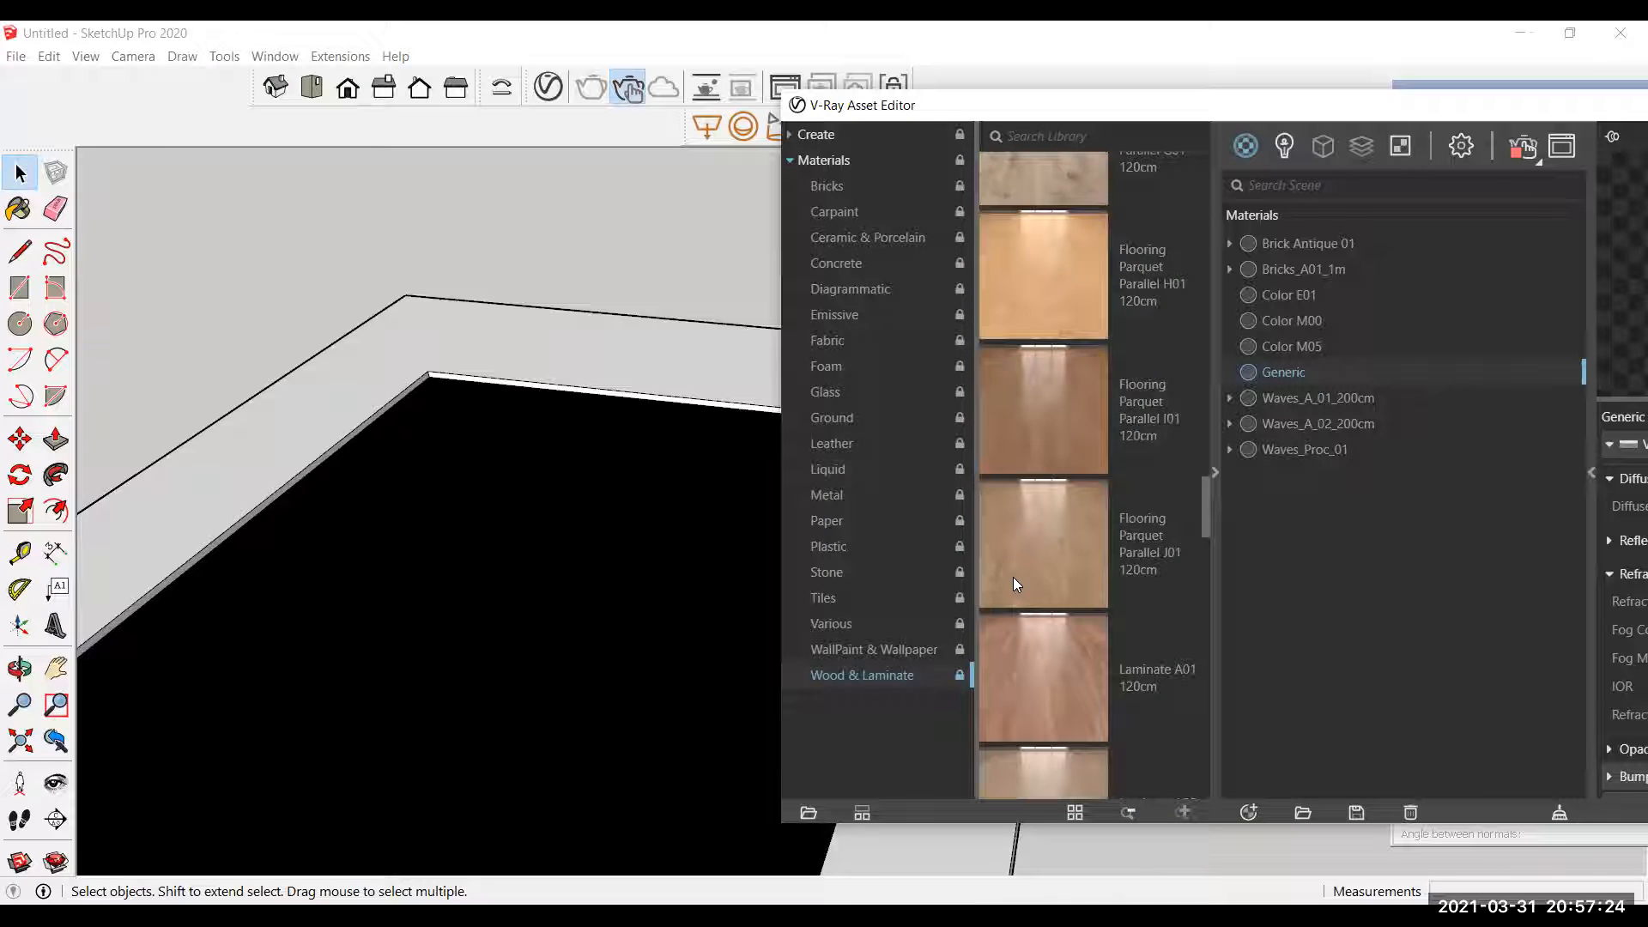
{"action": "scroll", "coordinate": [1000, 573], "scroll_direction": "down", "scroll_amount": 4}
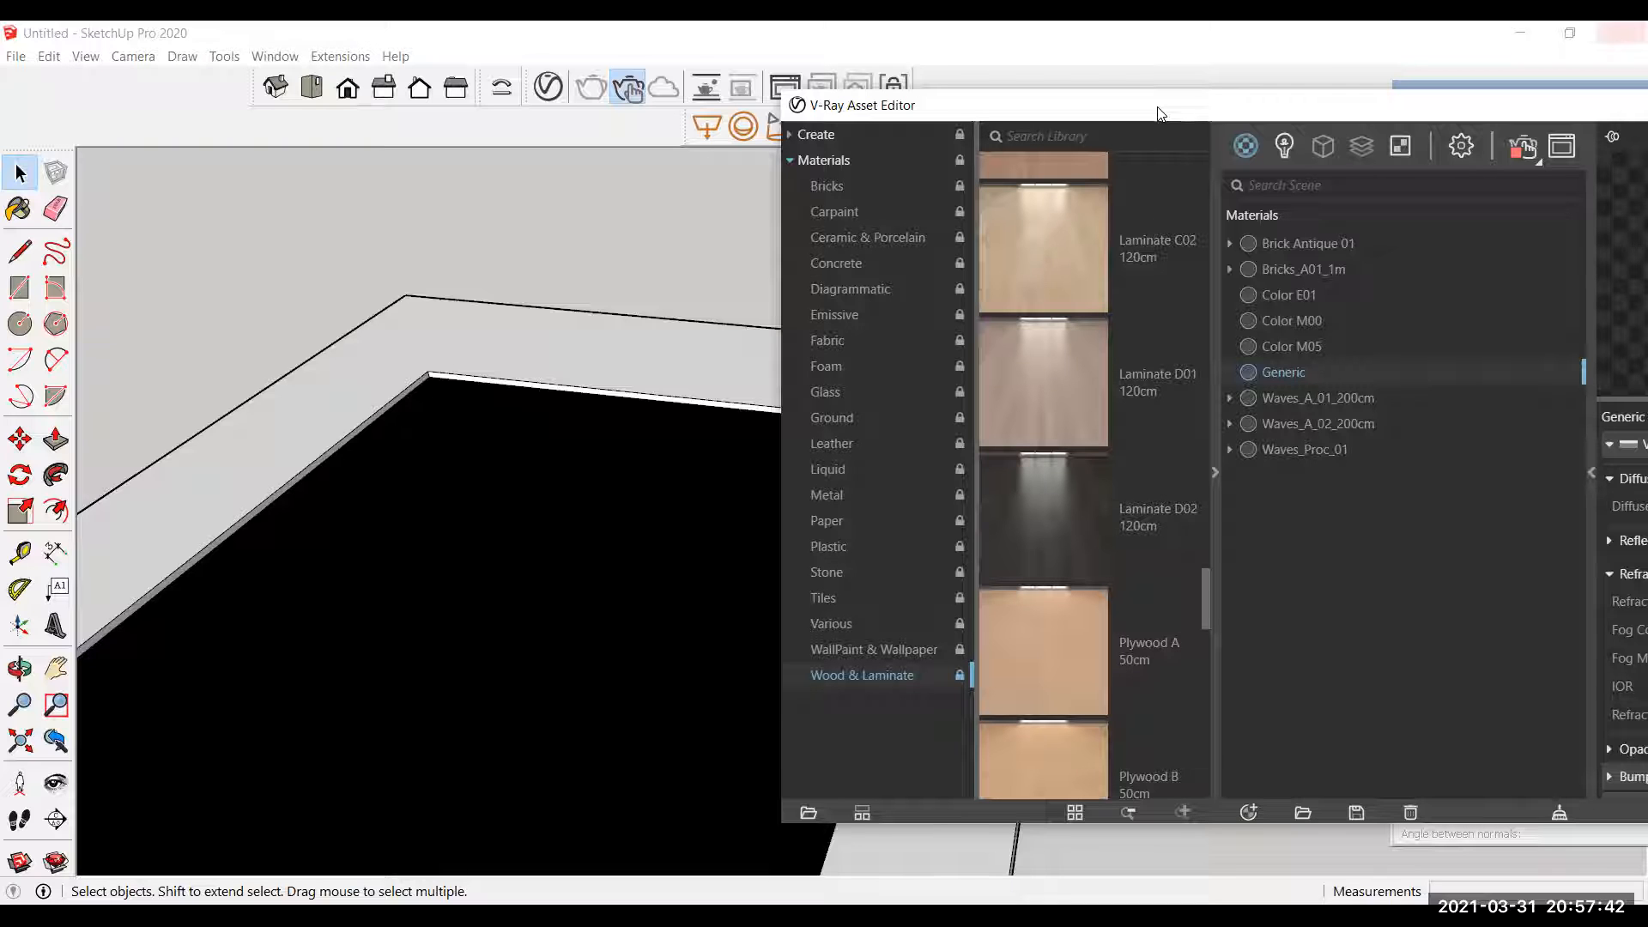
{"action": "left_click_drag", "start_coordinate": [1265, 58], "coordinate": [950, 53]}
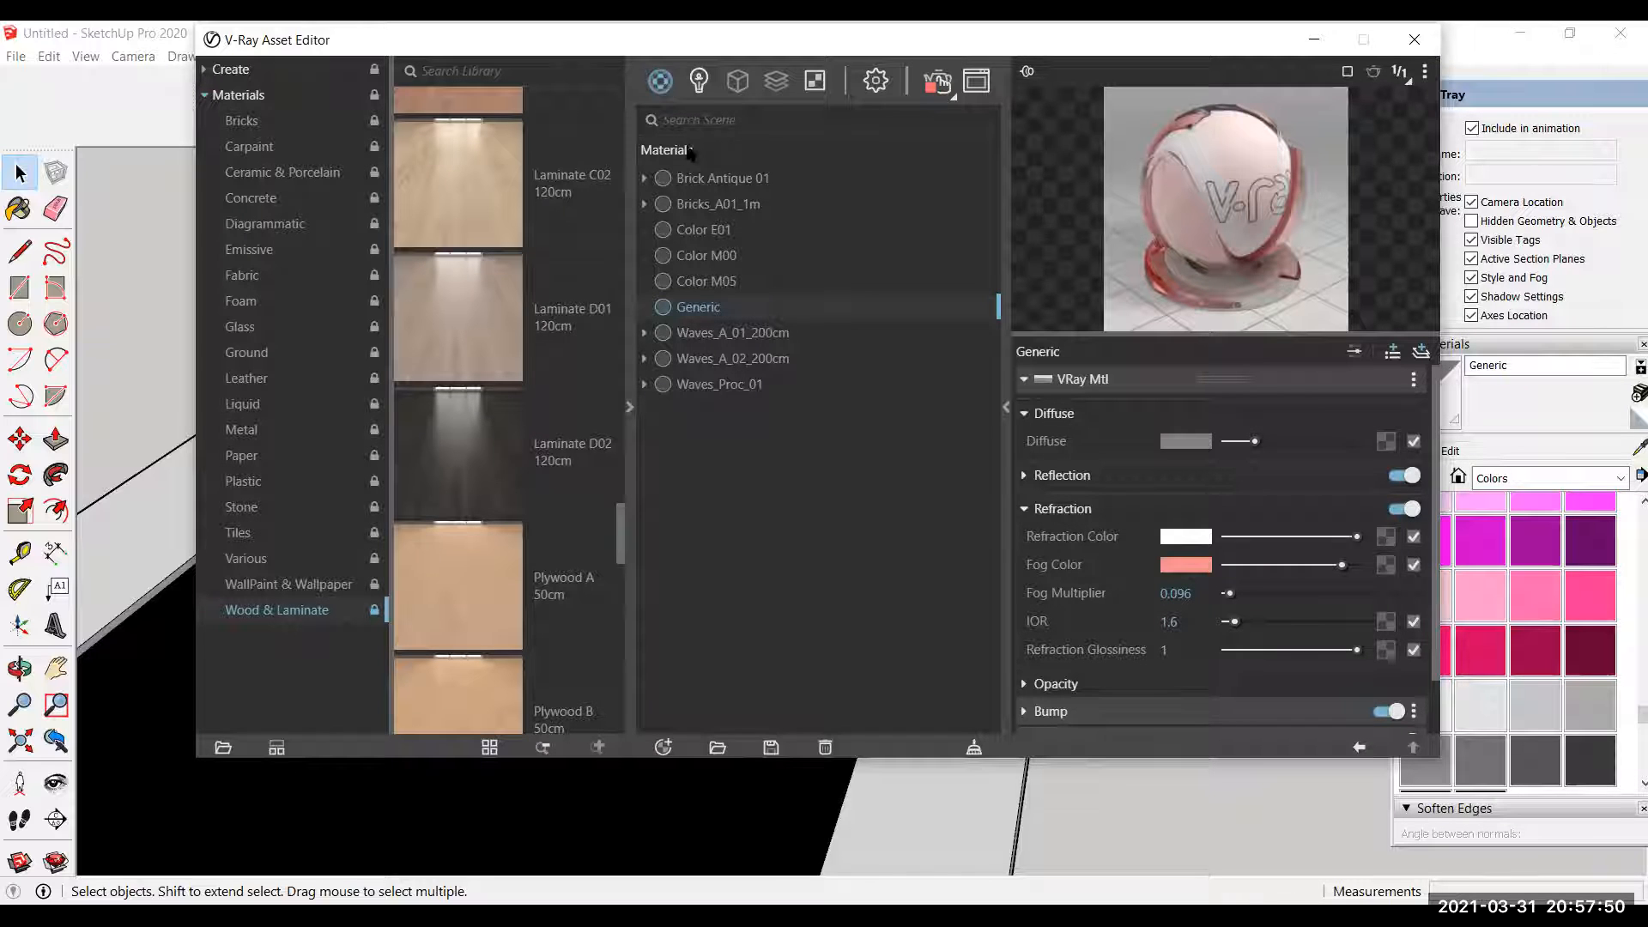
{"action": "left_click", "coordinate": [660, 80]}
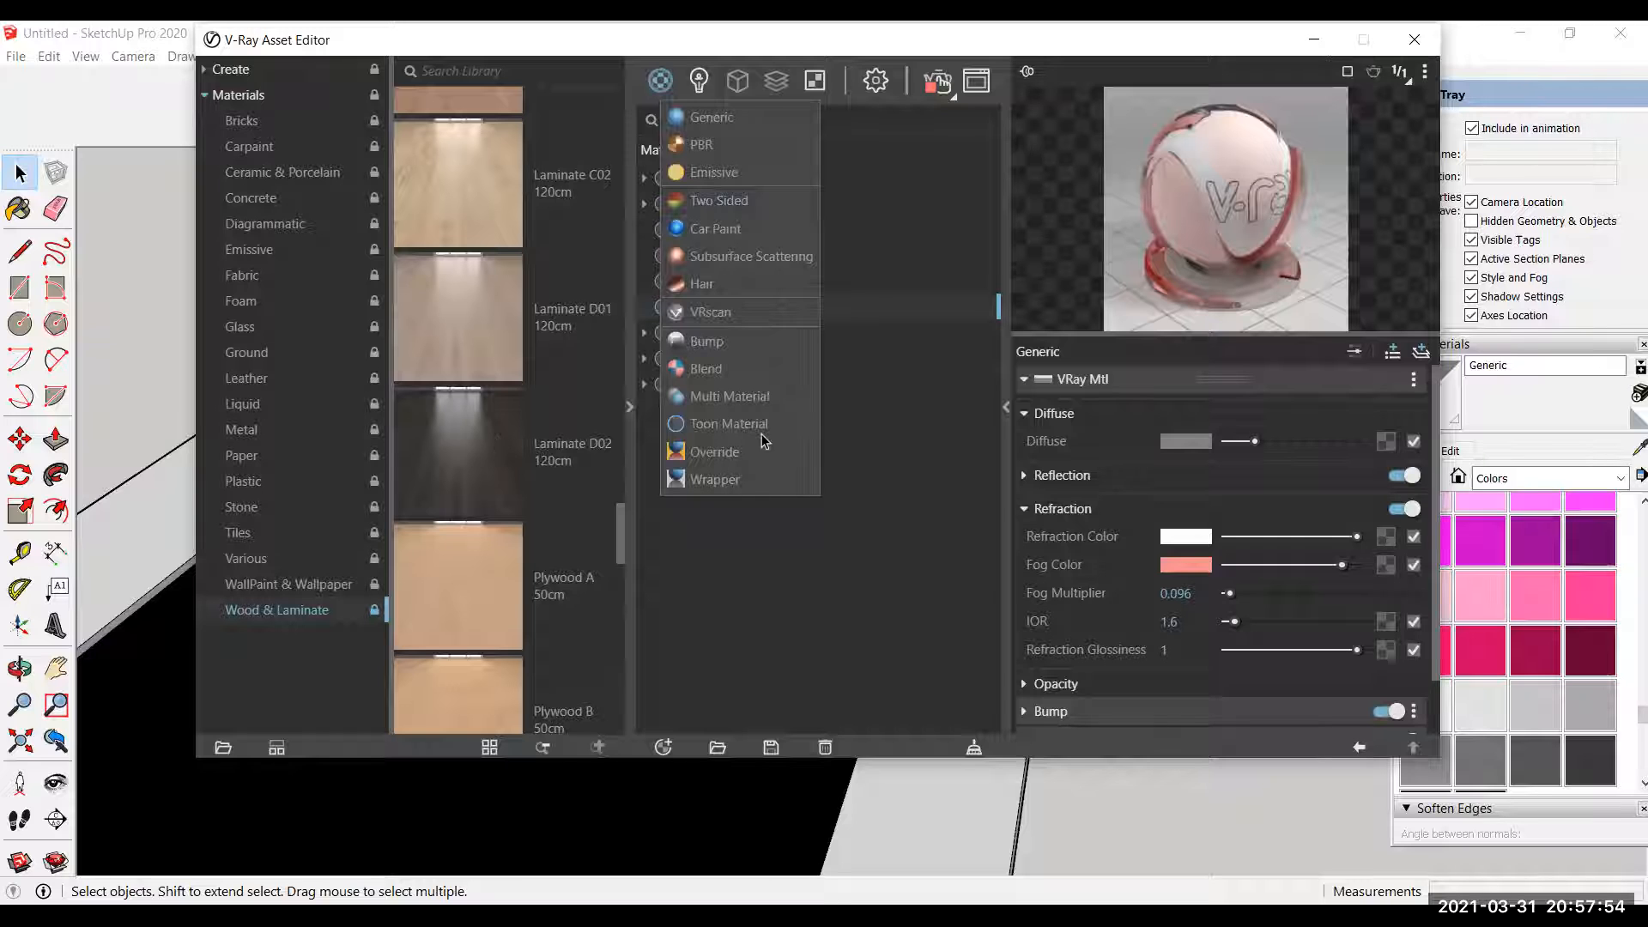
Step: Draw a rectangle on the ground beside the pool slab
{"action": "left_click", "coordinate": [21, 284]}
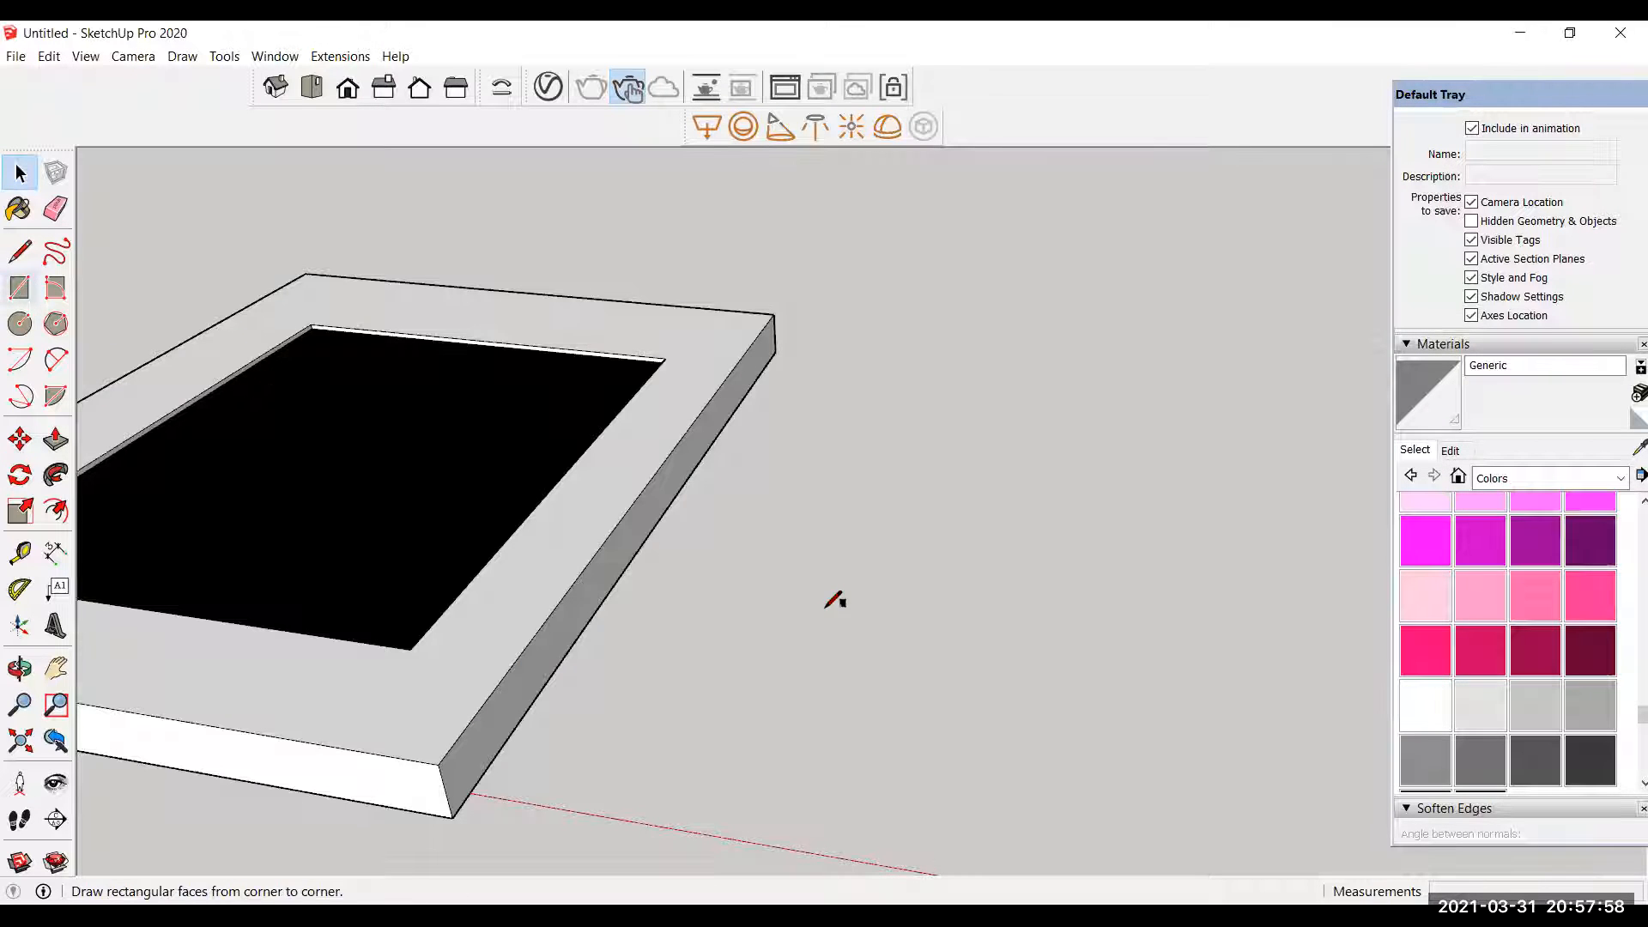
{"action": "scroll", "coordinate": [1201, 712], "scroll_direction": "up", "scroll_amount": 1}
{"action": "left_click", "coordinate": [1127, 686]}
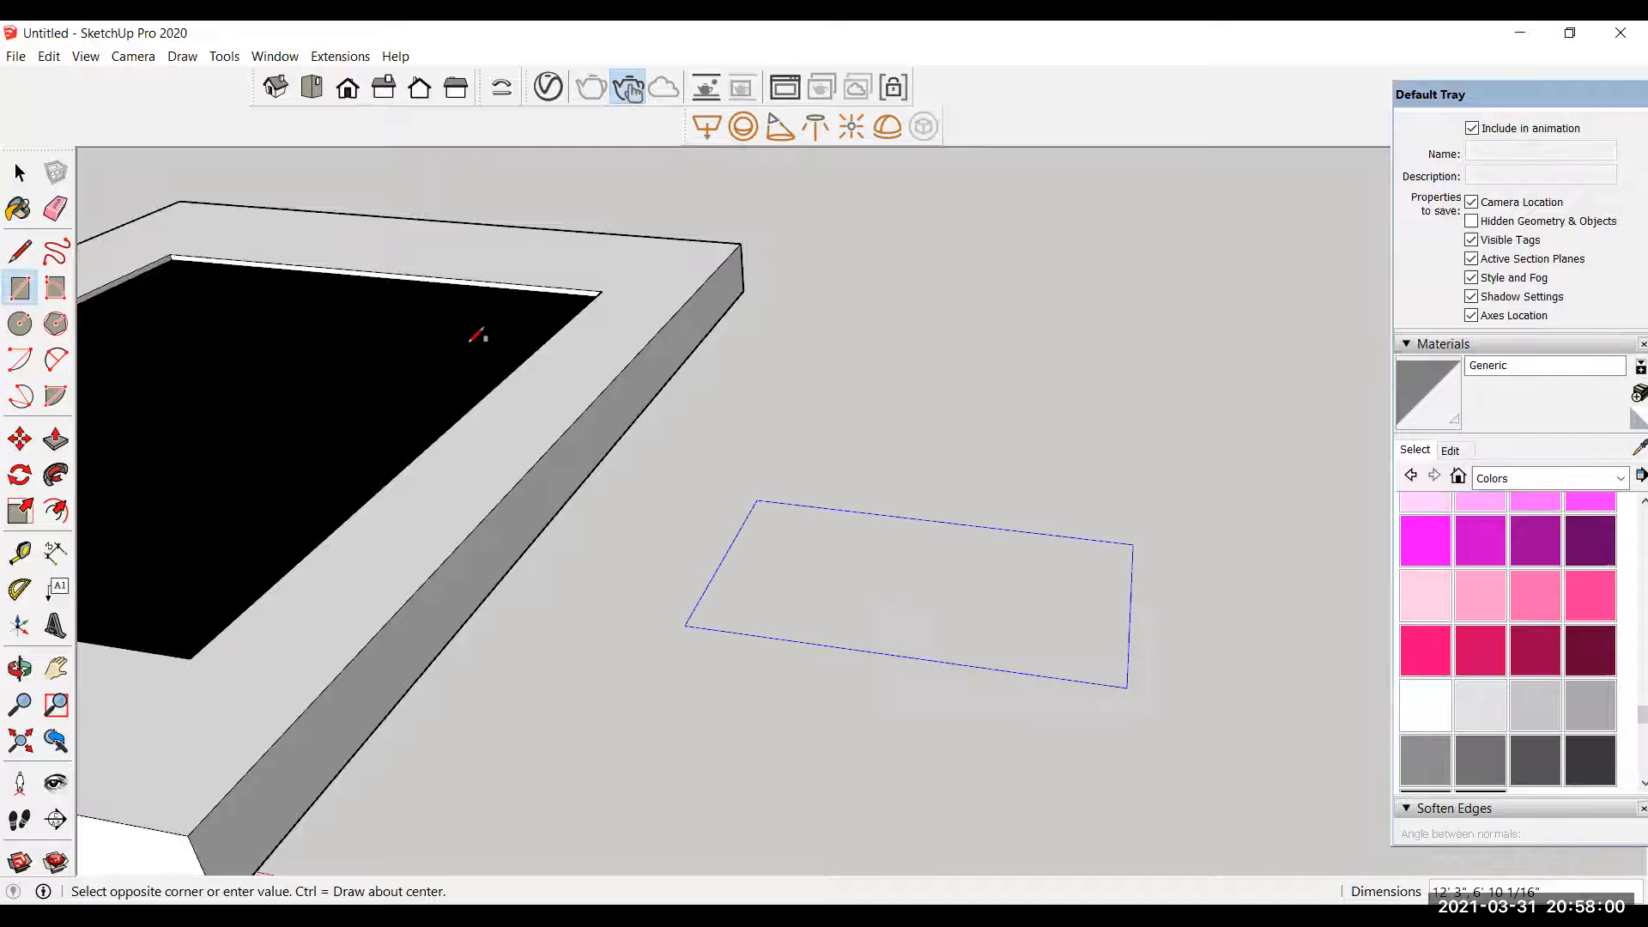
Step: Paint the new ground rectangle with Grass Dark Green from the landscaping material collection
{"action": "left_click", "coordinate": [1450, 450]}
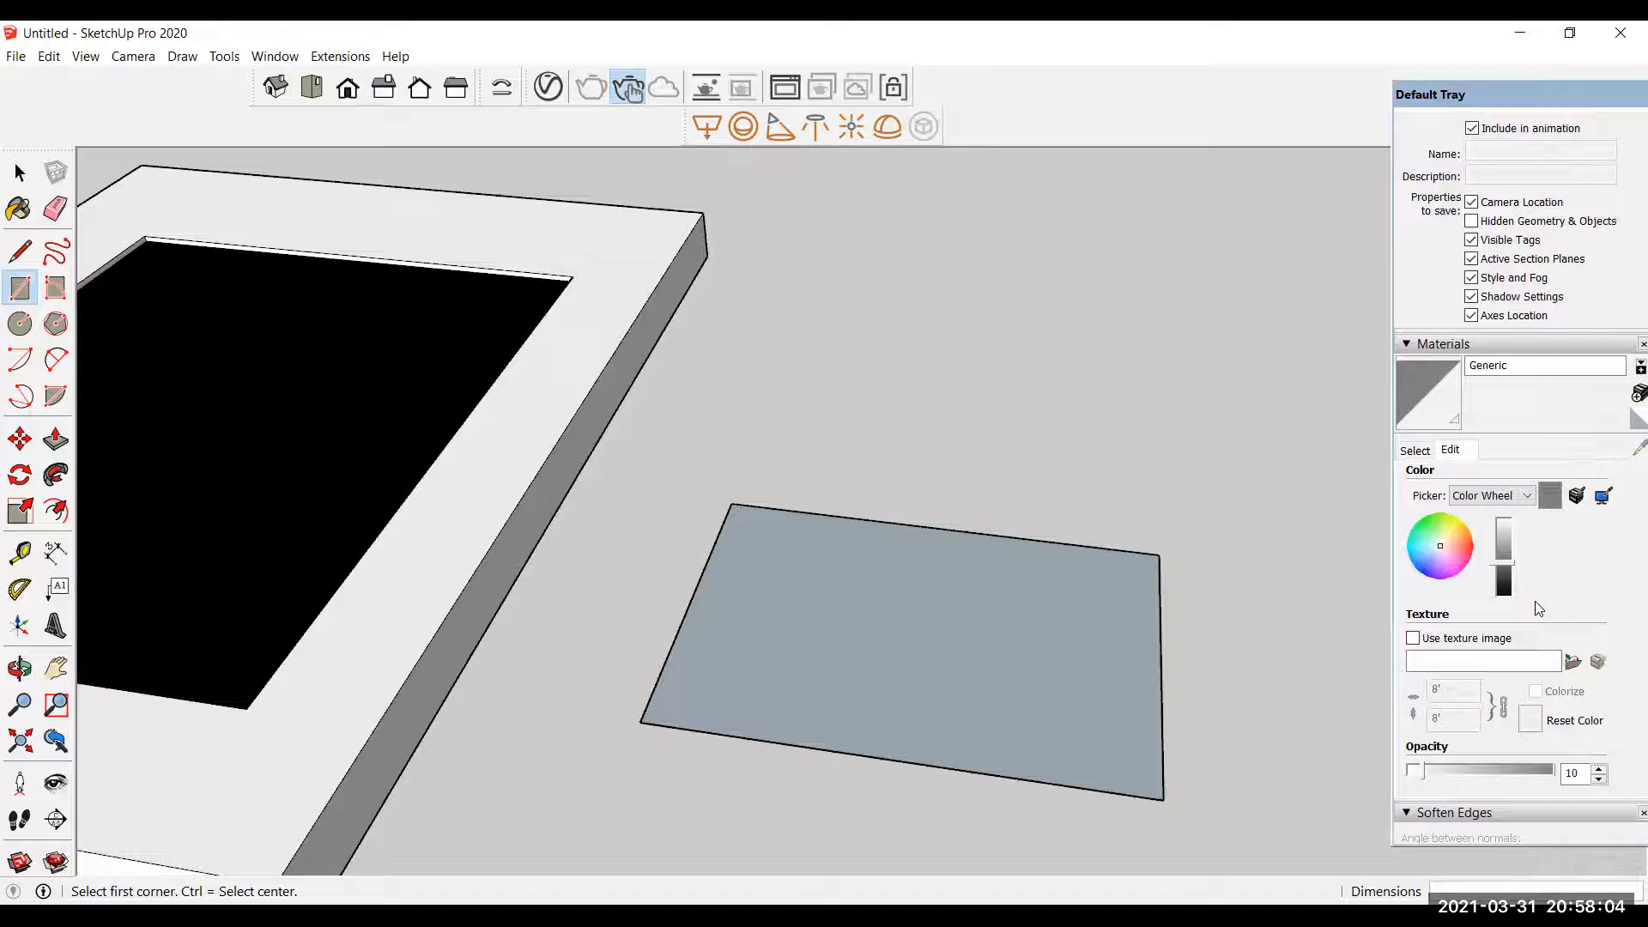
{"action": "left_click", "coordinate": [1415, 450]}
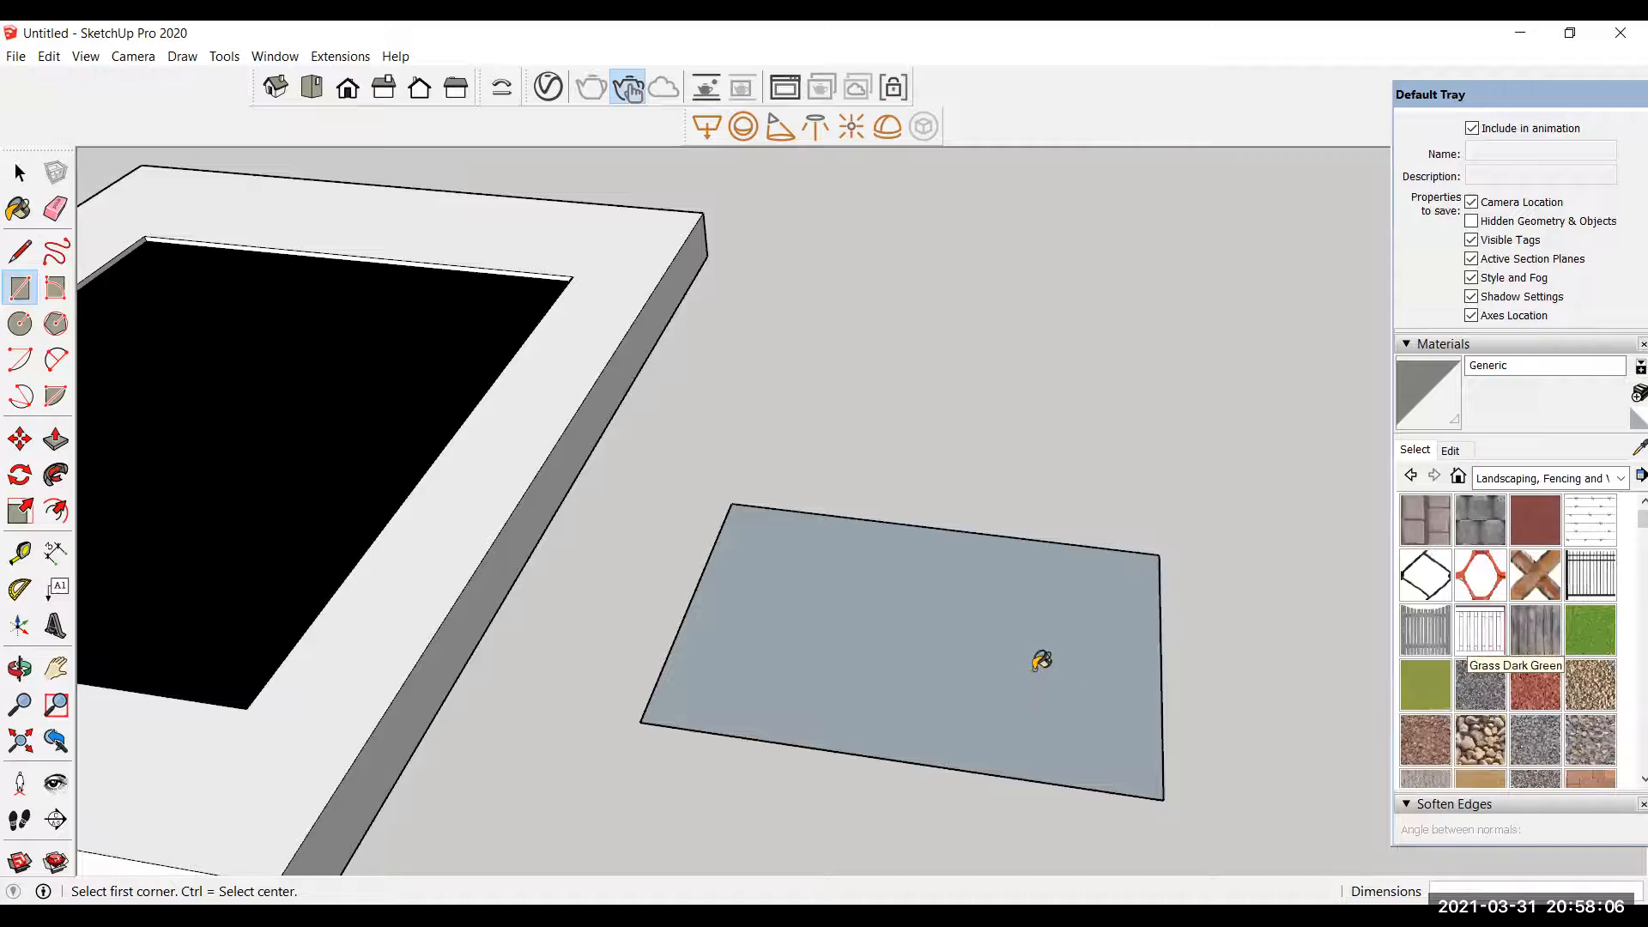
{"action": "left_click", "coordinate": [858, 519]}
{"action": "scroll", "coordinate": [858, 519], "scroll_direction": "up", "scroll_amount": 5}
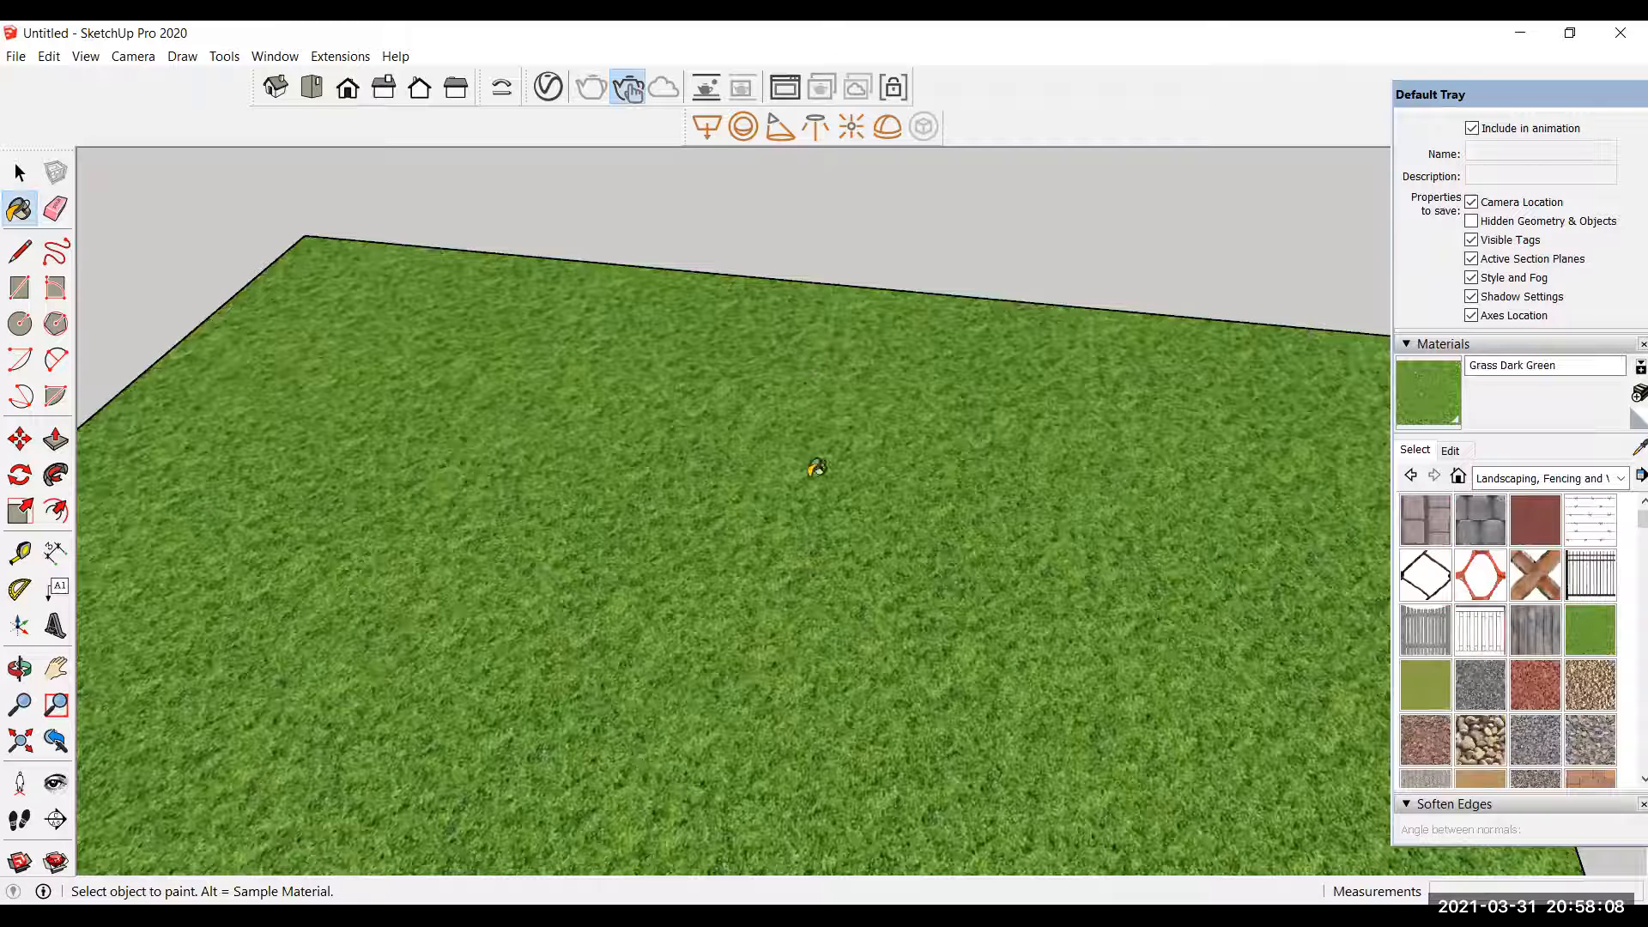
Step: Make the grass rectangle a group and add V-Ray Fur to it
{"action": "key", "text": "o"}
{"action": "key", "text": "shift+z"}
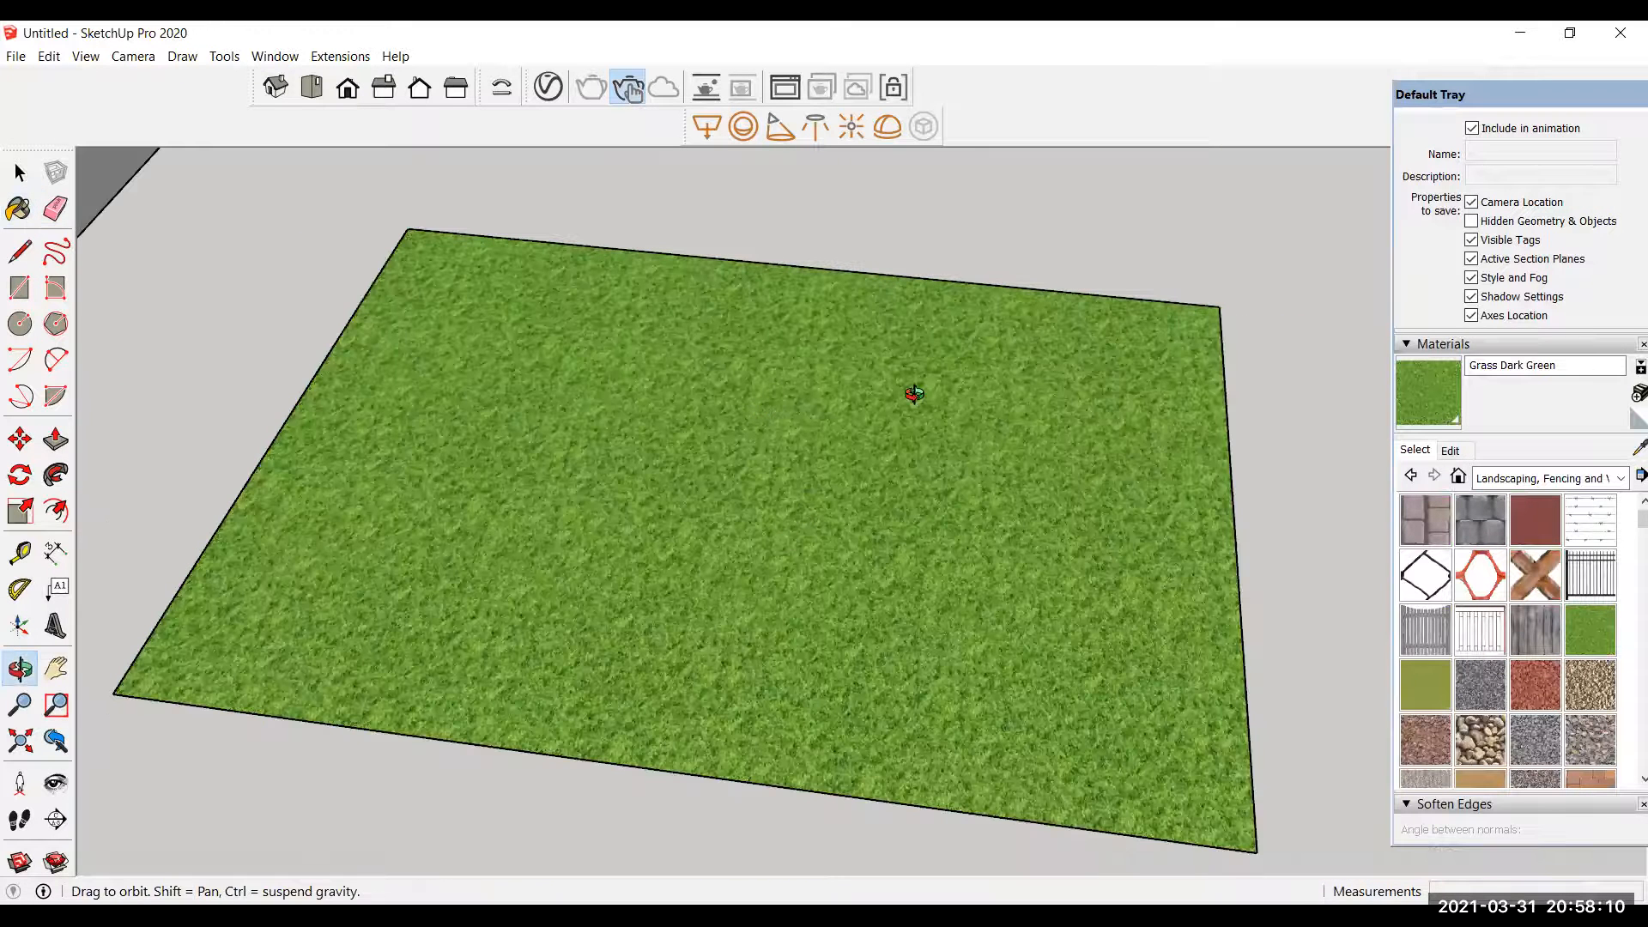
{"action": "middle_click_drag", "start_coordinate": [876, 566], "coordinate": [910, 515]}
{"action": "scroll", "coordinate": [909, 515], "scroll_direction": "down", "scroll_amount": 3}
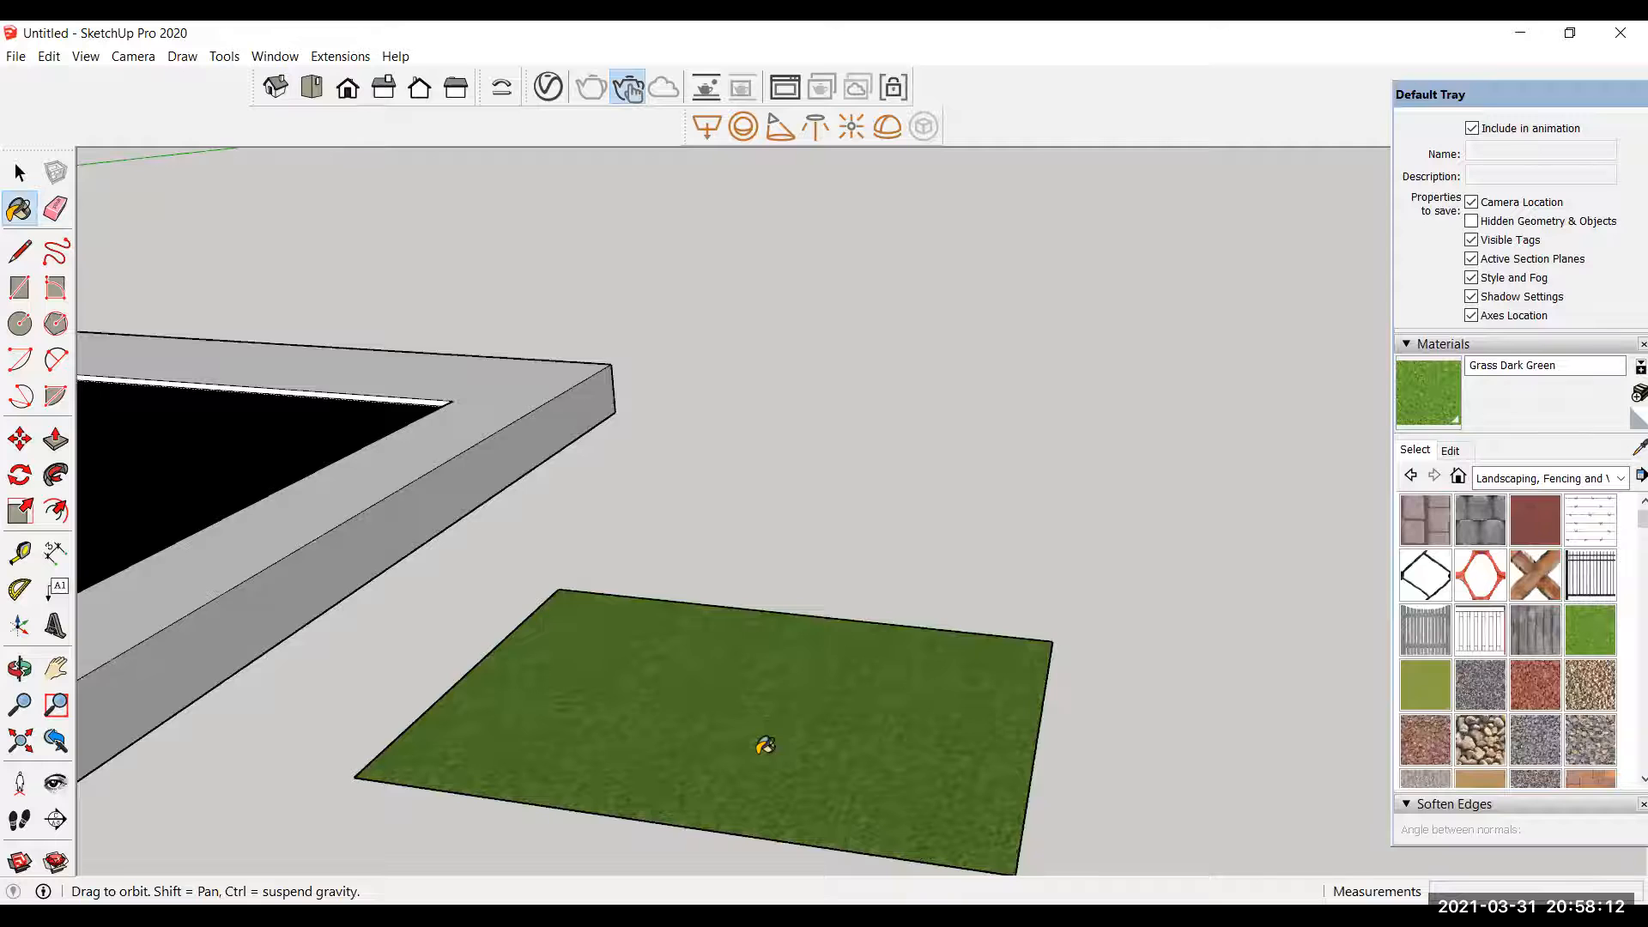
{"action": "middle_click_drag", "start_coordinate": [814, 704], "coordinate": [711, 504]}
{"action": "middle_click_drag", "start_coordinate": [754, 573], "coordinate": [632, 637]}
{"action": "key", "text": "space"}
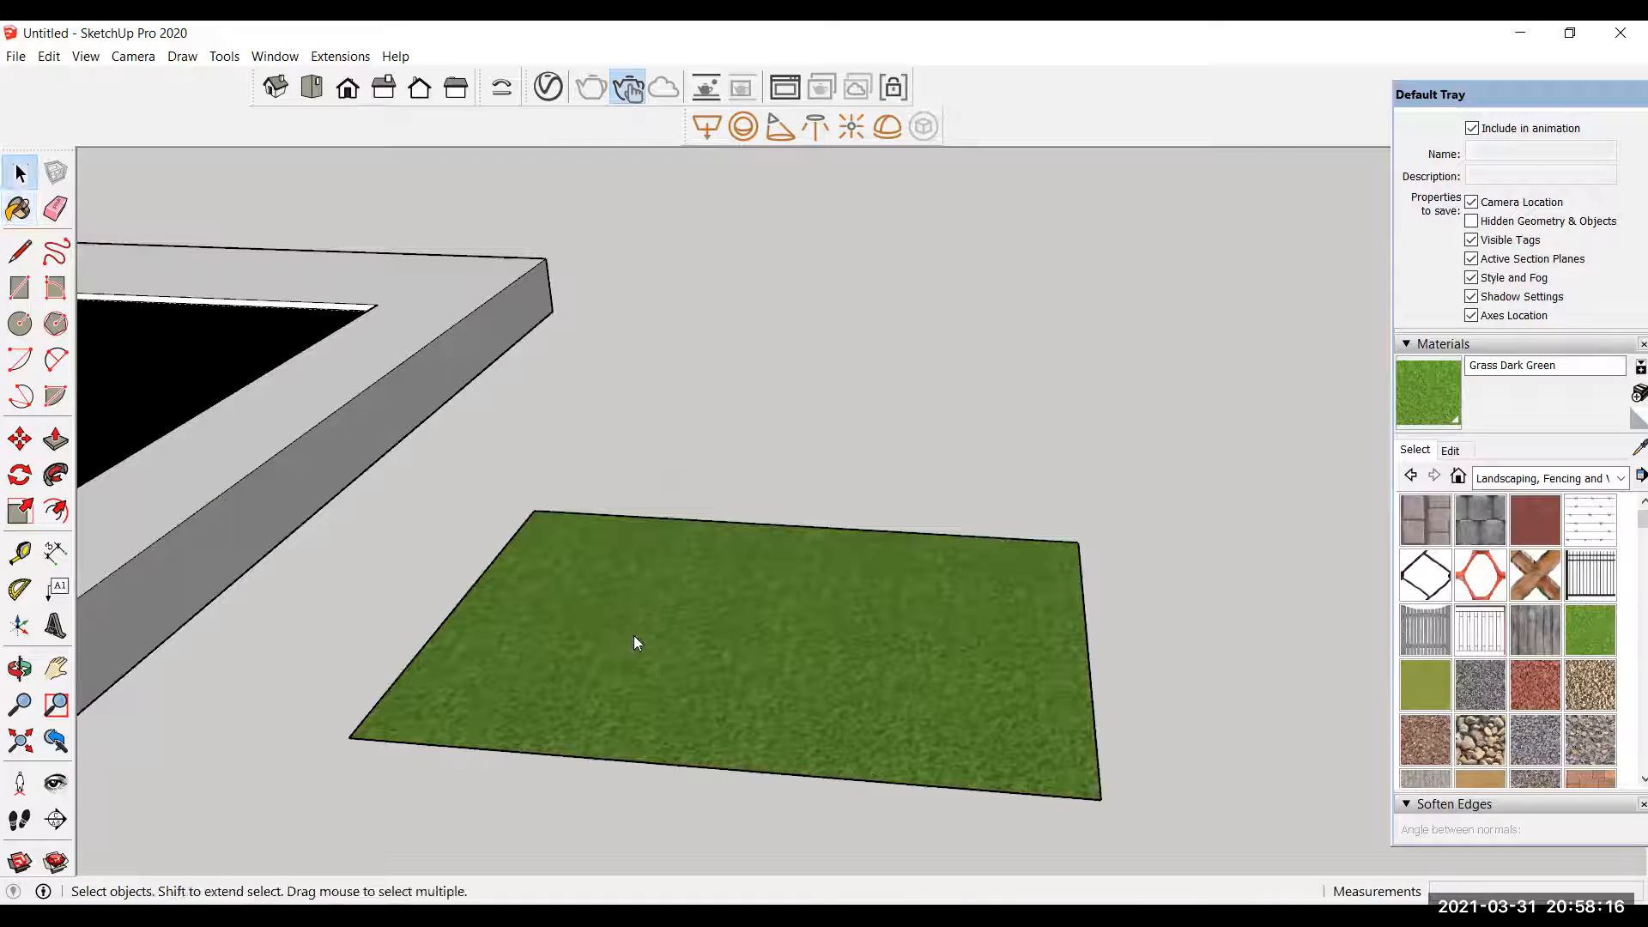
{"action": "right_click", "coordinate": [634, 635]}
{"action": "left_click", "coordinate": [699, 458]}
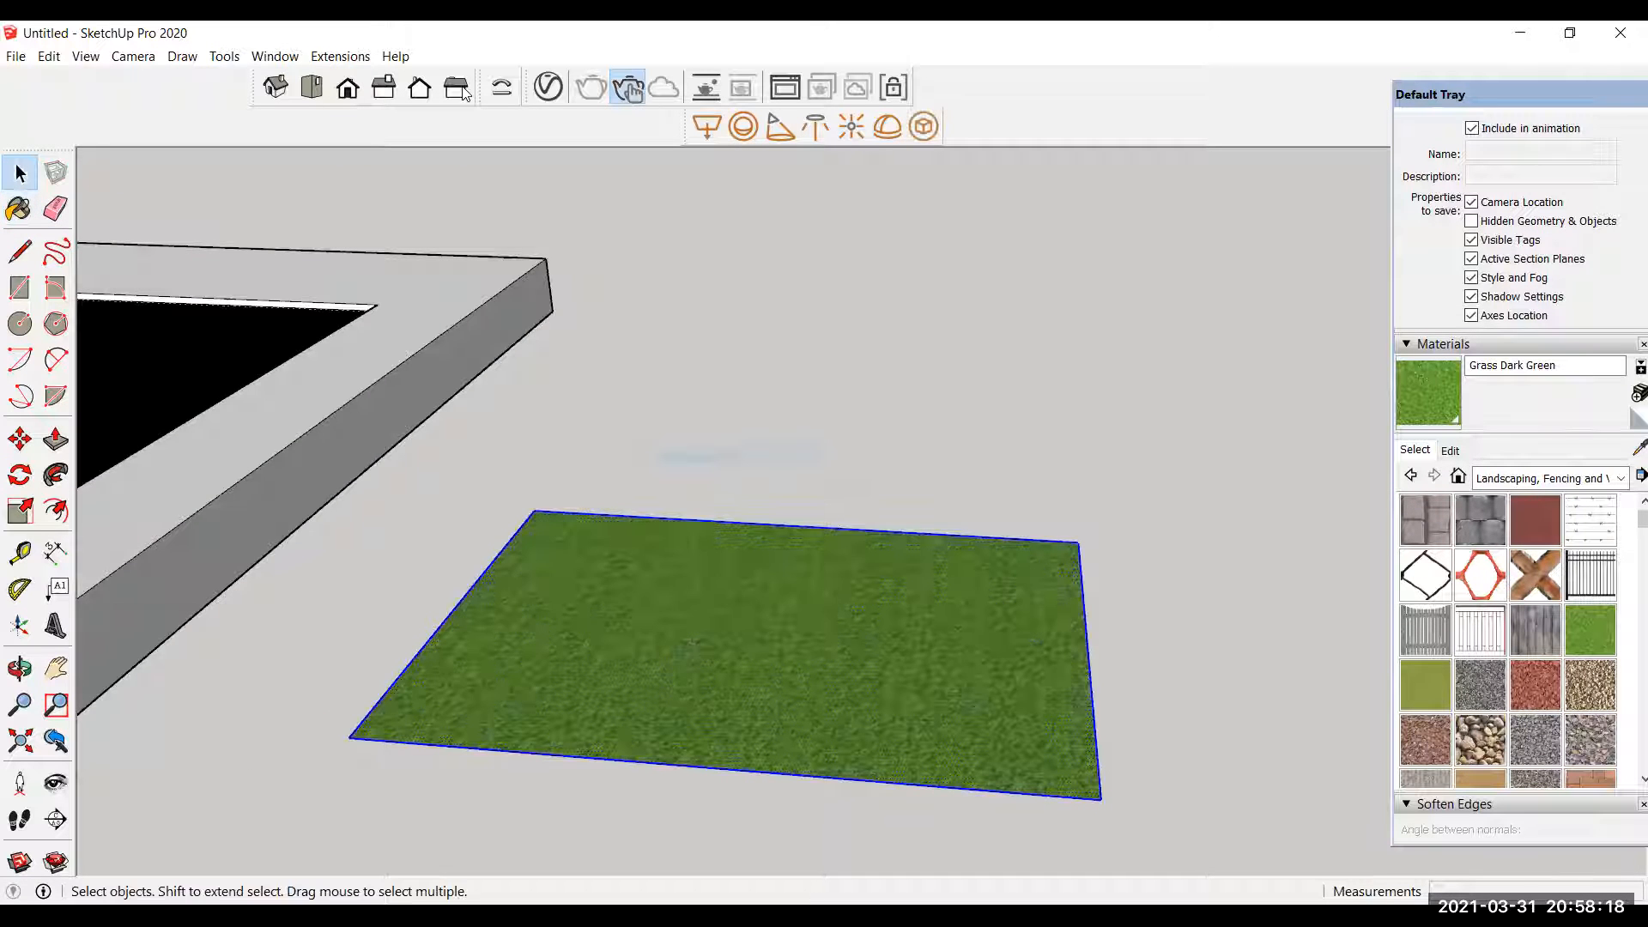
{"action": "right_click", "coordinate": [662, 774]}
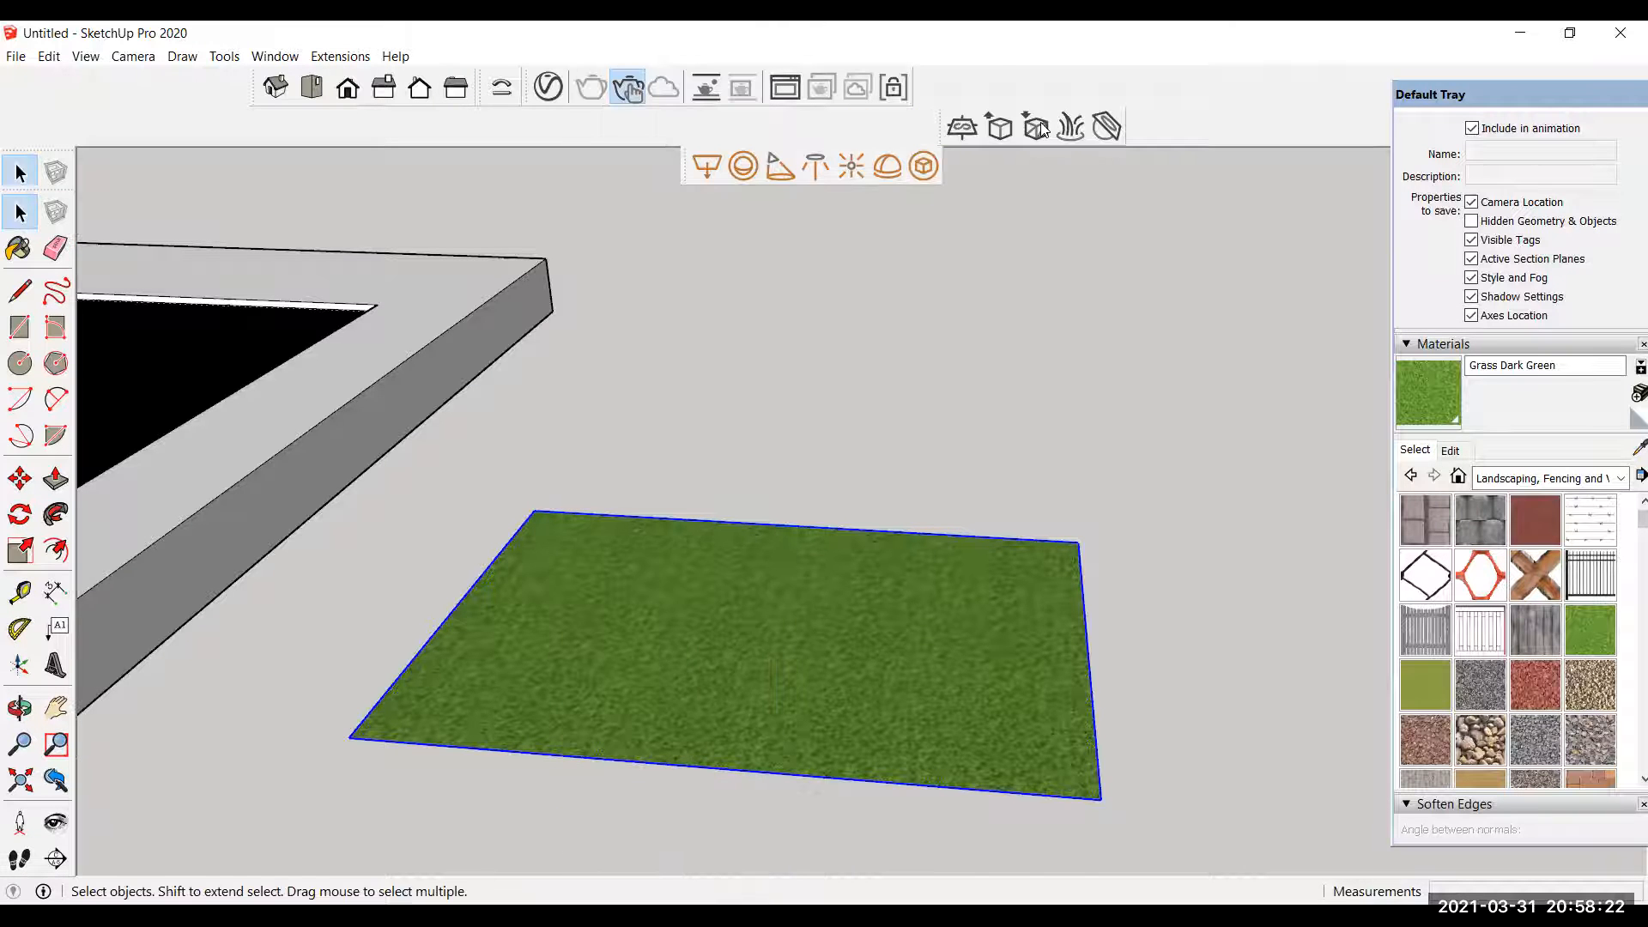
{"action": "left_click", "coordinate": [1073, 131]}
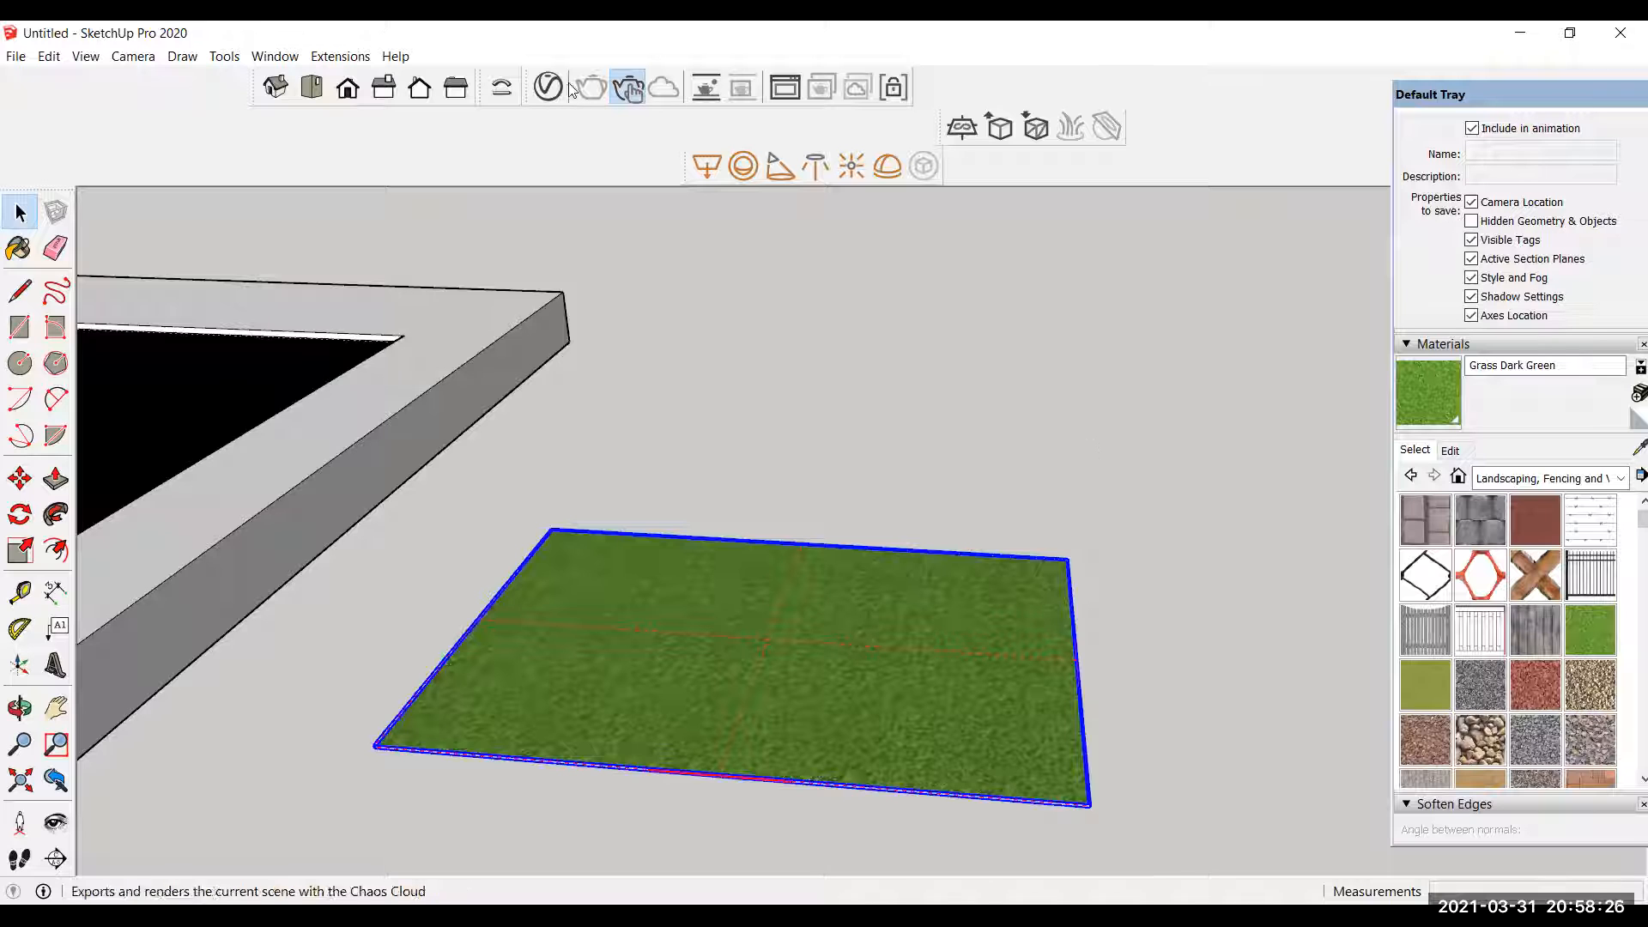
Step: Render the grass patch interactively and show its Fur parameters among the scene geometries in the V-Ray Asset Editor
{"action": "left_click", "coordinate": [635, 412]}
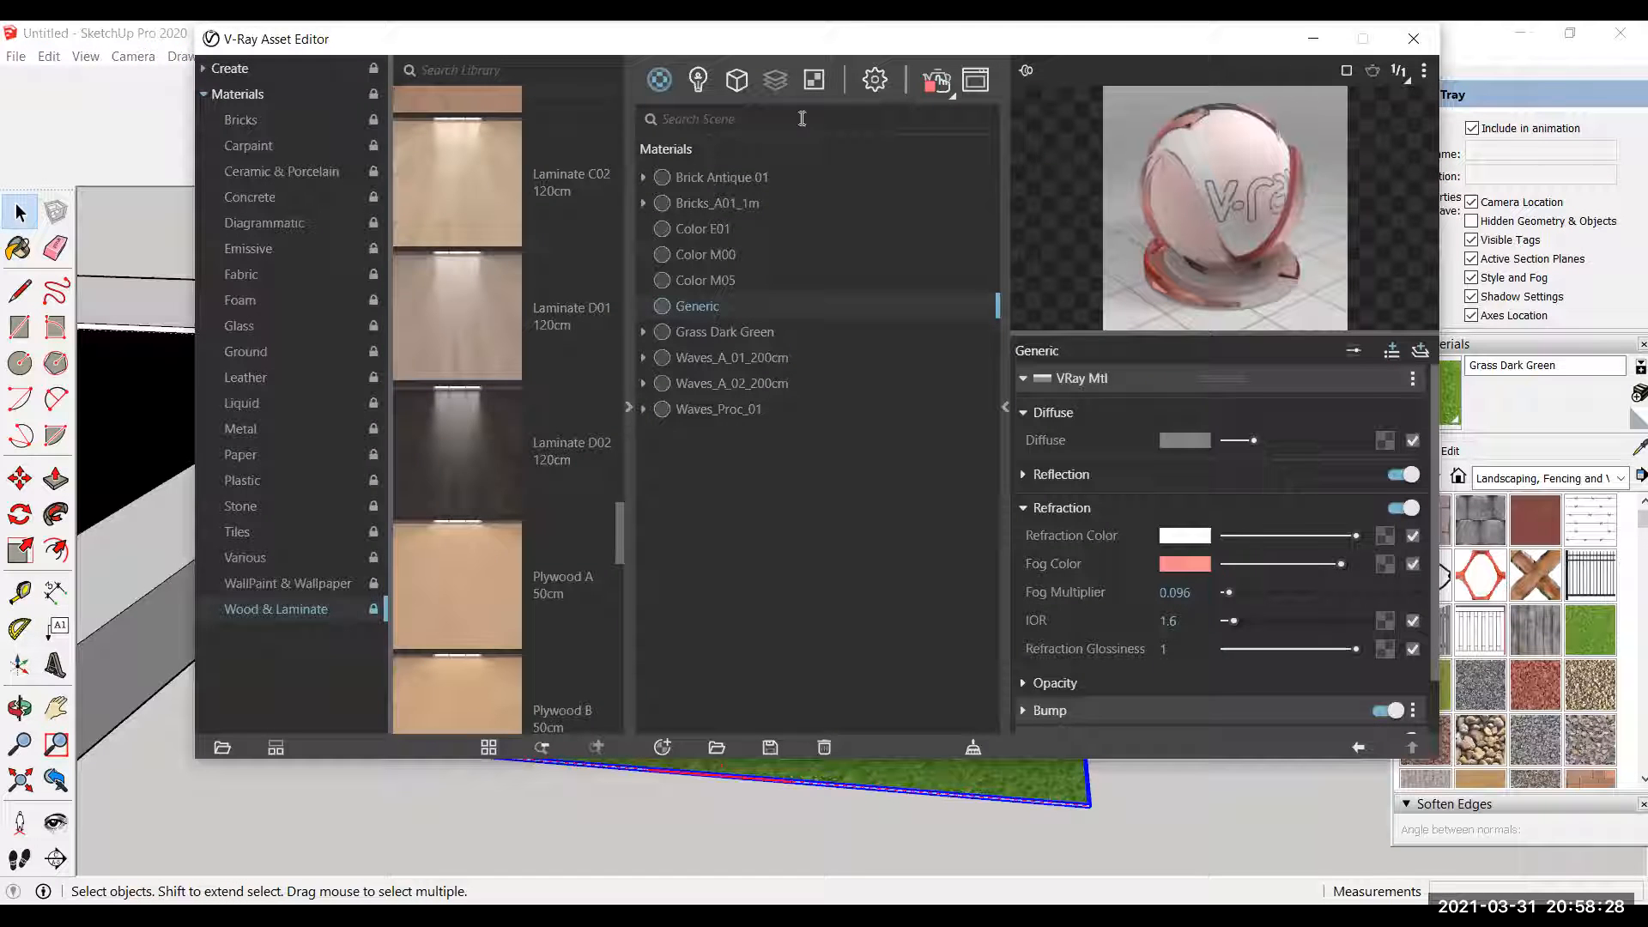
{"action": "left_click", "coordinate": [813, 79]}
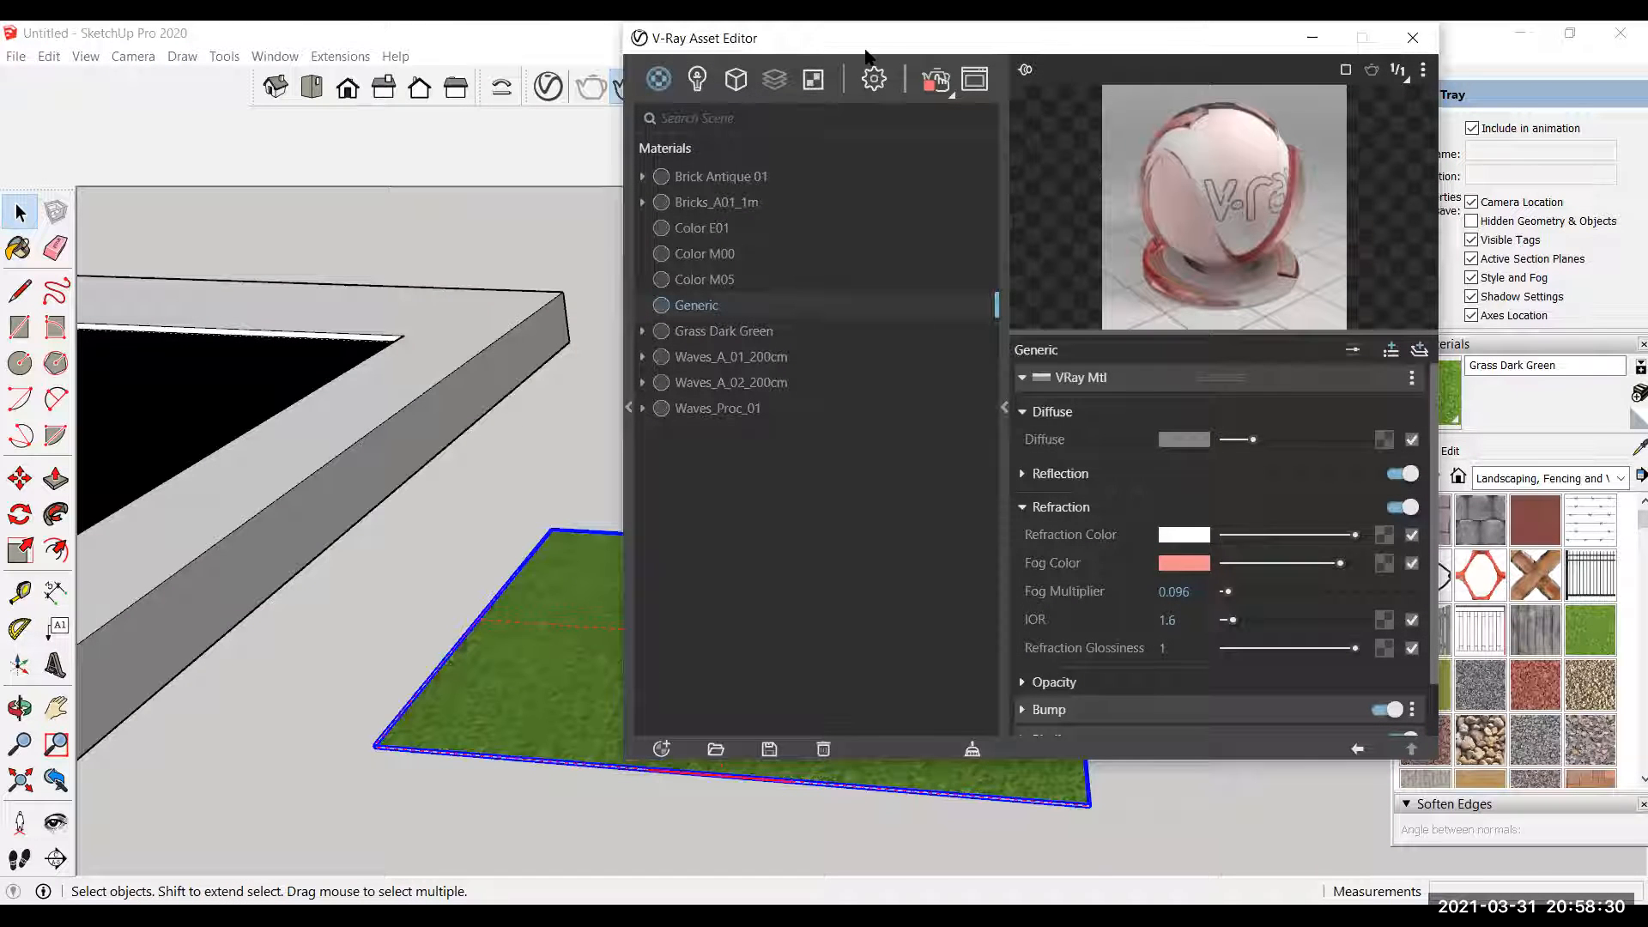
{"action": "left_click", "coordinate": [735, 79]}
{"action": "left_click_drag", "start_coordinate": [944, 38], "coordinate": [1227, 47]}
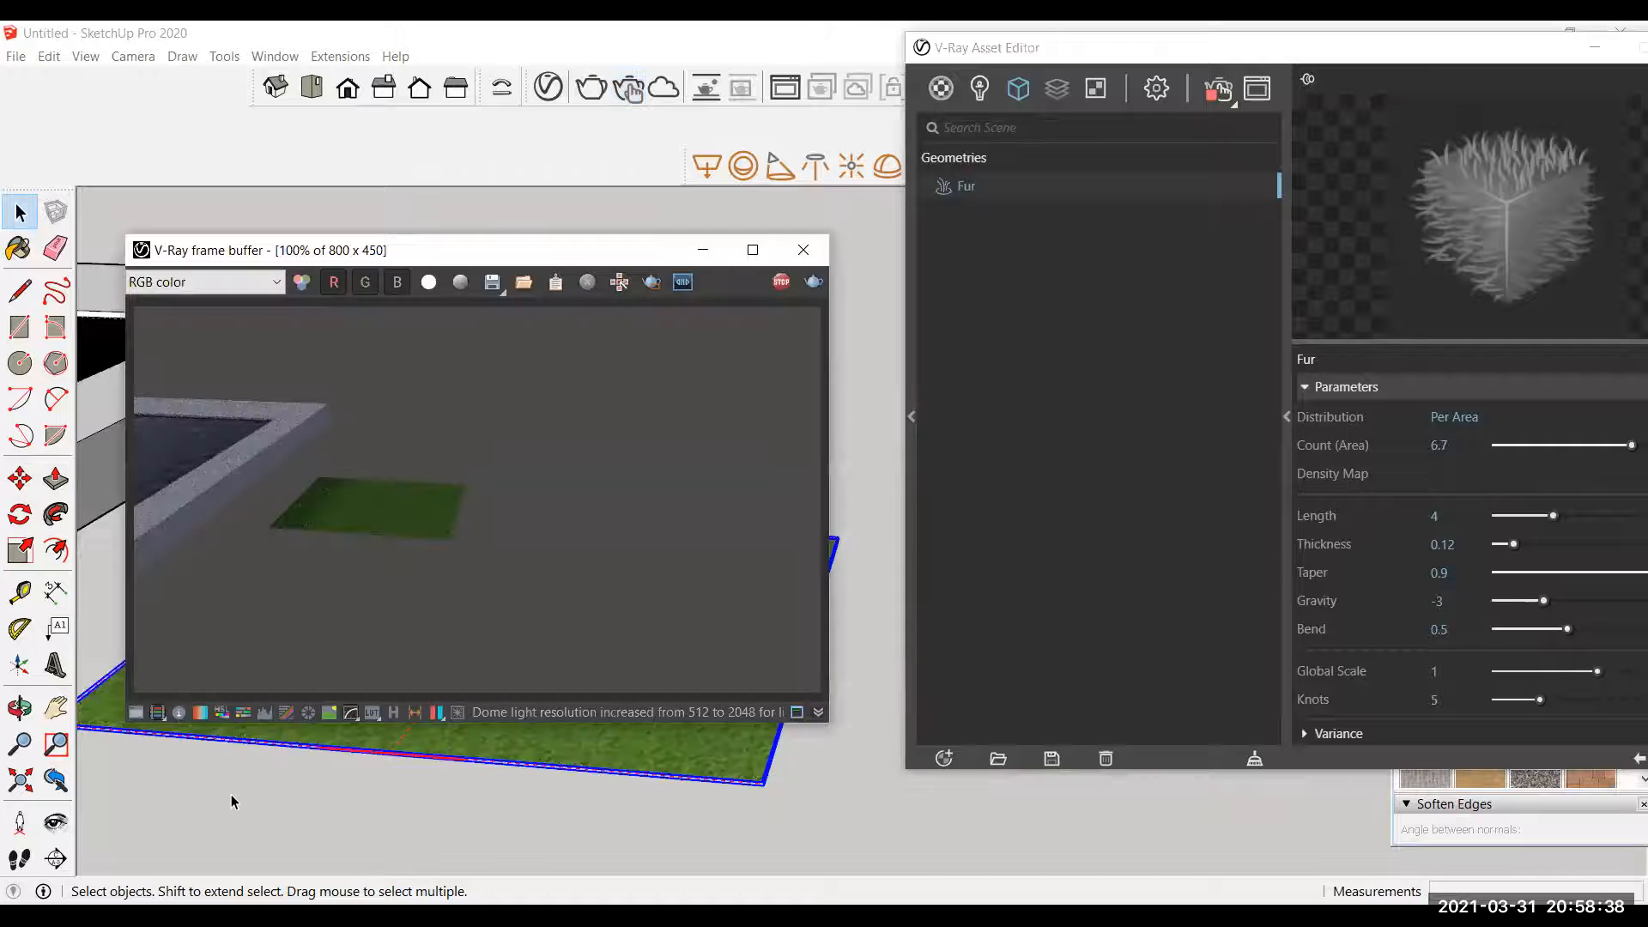
{"action": "scroll", "coordinate": [316, 788], "scroll_direction": "up", "scroll_amount": 2}
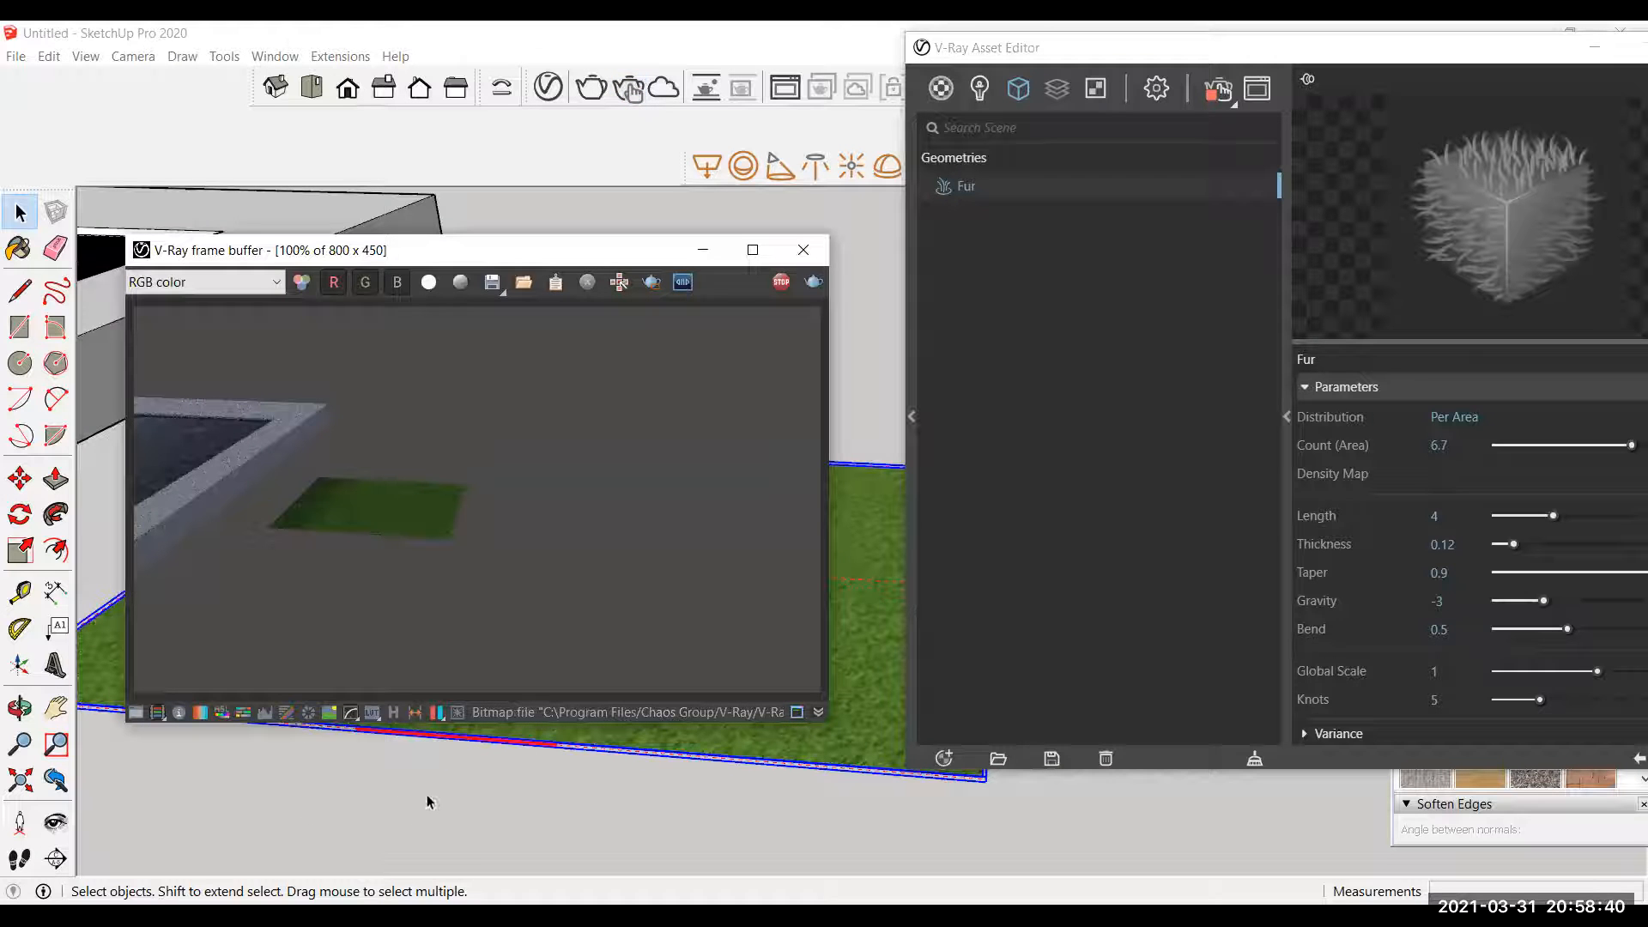
{"action": "scroll", "coordinate": [434, 787], "scroll_direction": "up", "scroll_amount": 1}
{"action": "scroll", "coordinate": [311, 772], "scroll_direction": "up", "scroll_amount": 1}
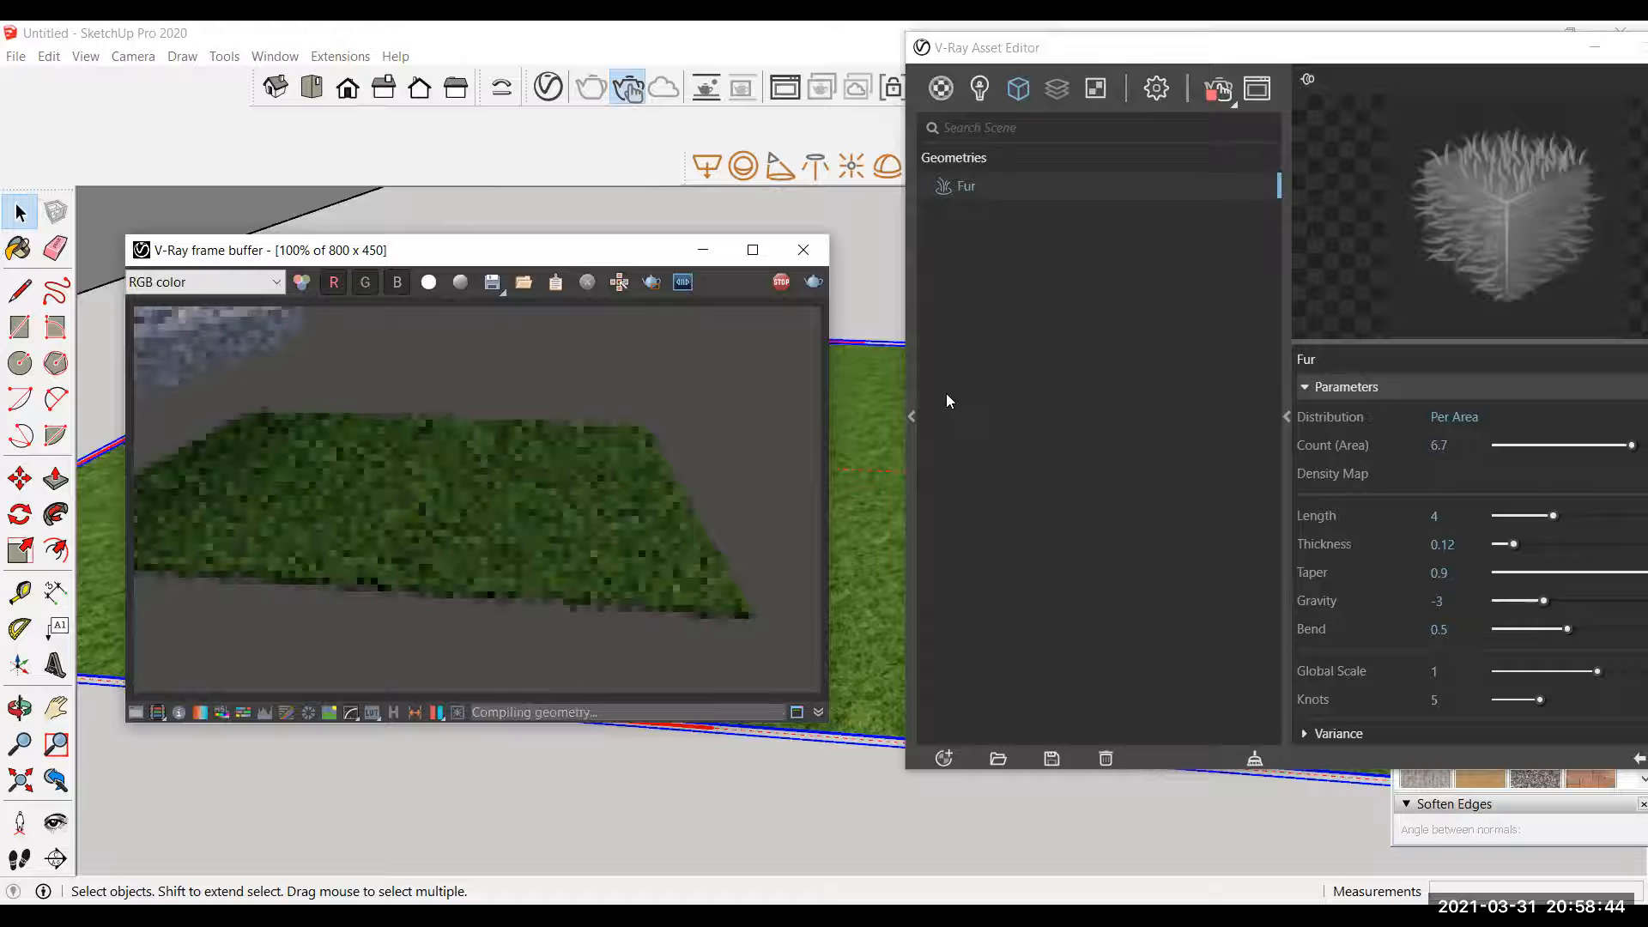
Step: Set the Fur length to 8.73 while the interactive render shows the grass close up
{"action": "right_click", "coordinate": [952, 415]}
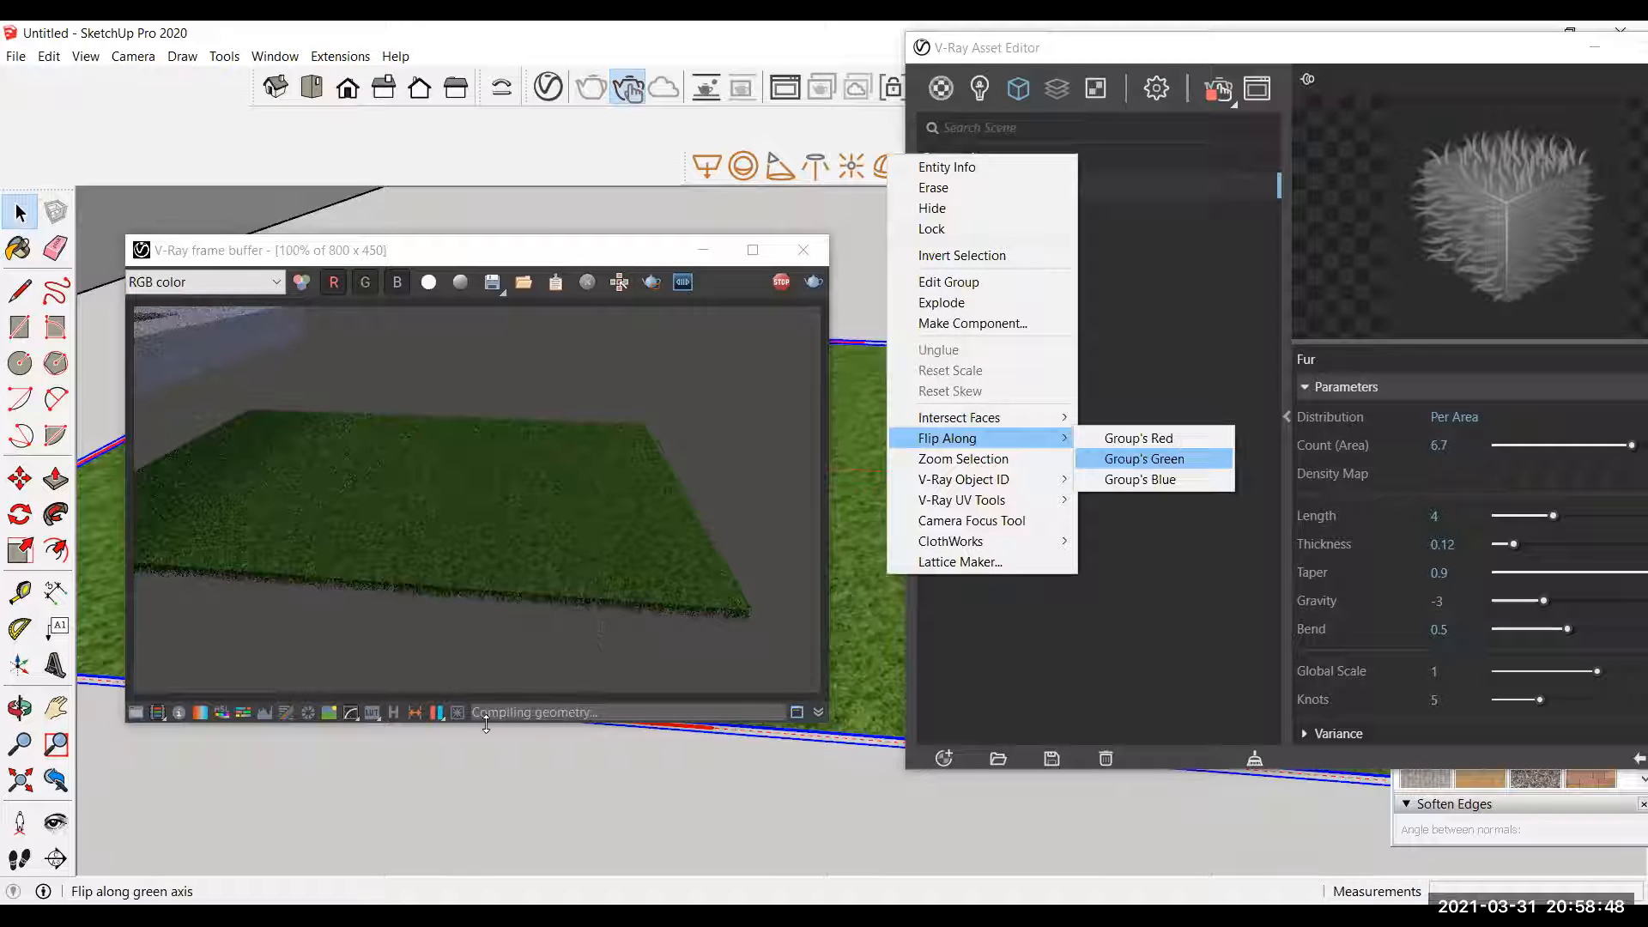
{"action": "left_click", "coordinate": [485, 762]}
{"action": "scroll", "coordinate": [354, 803], "scroll_direction": "up", "scroll_amount": 2}
{"action": "scroll", "coordinate": [572, 203], "scroll_direction": "up", "scroll_amount": 2}
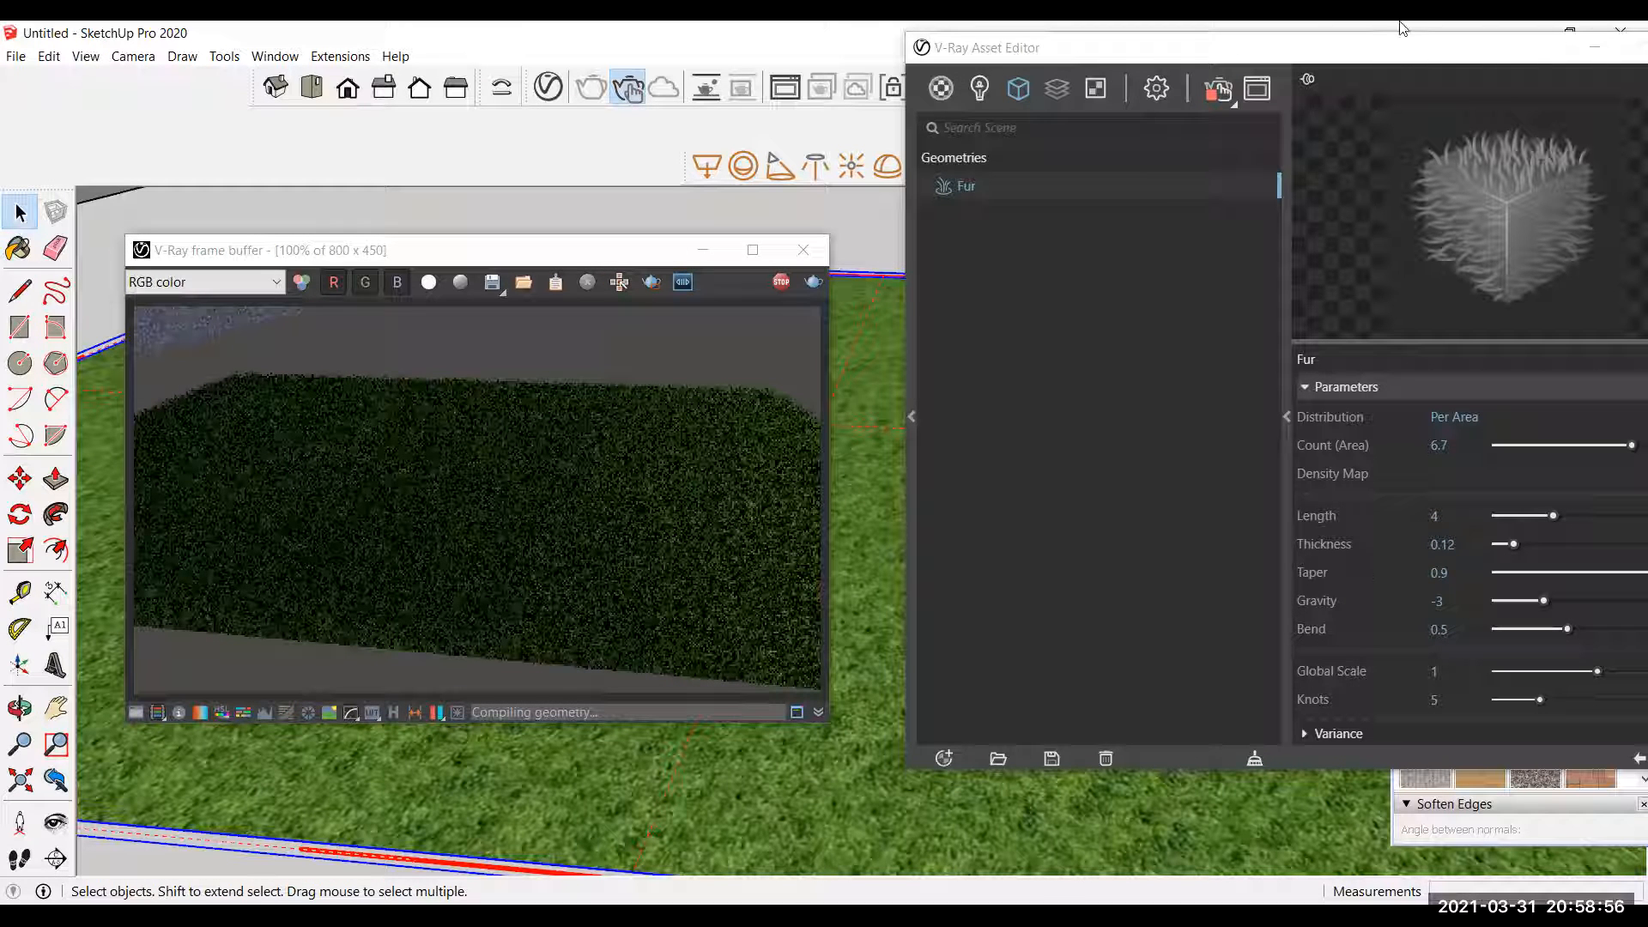
{"action": "left_click", "coordinate": [1599, 517]}
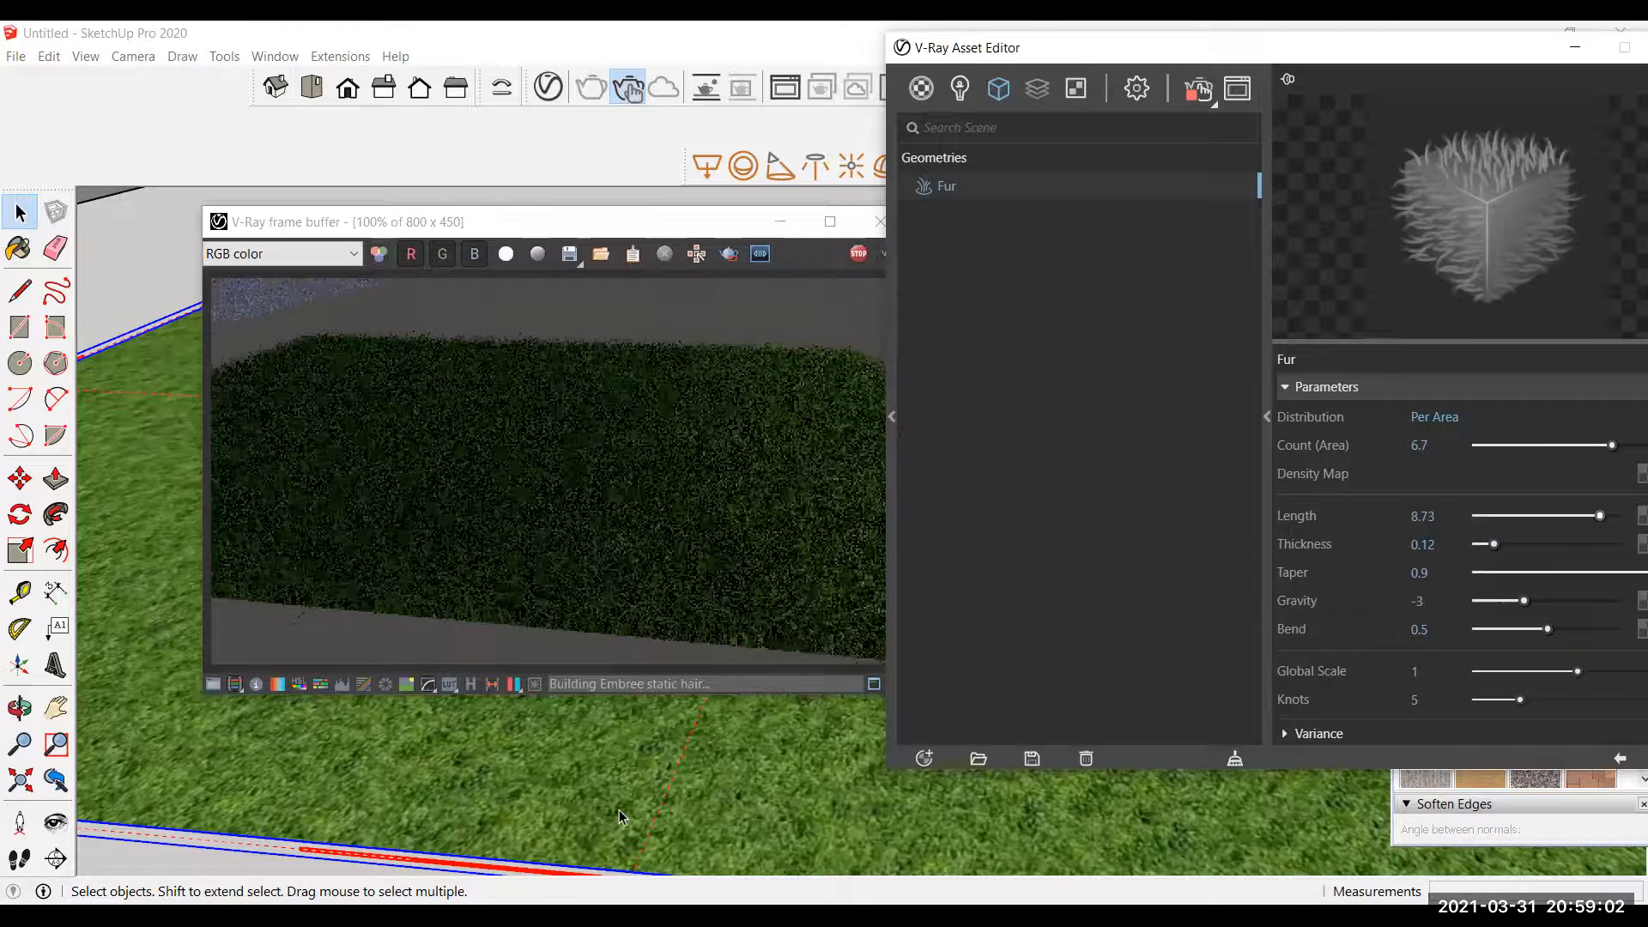
Step: Inspect the grass blades from a low angle in the render and set the Fur Count (Area) to 5.4
{"action": "middle_click_drag", "start_coordinate": [607, 727], "coordinate": [606, 714]}
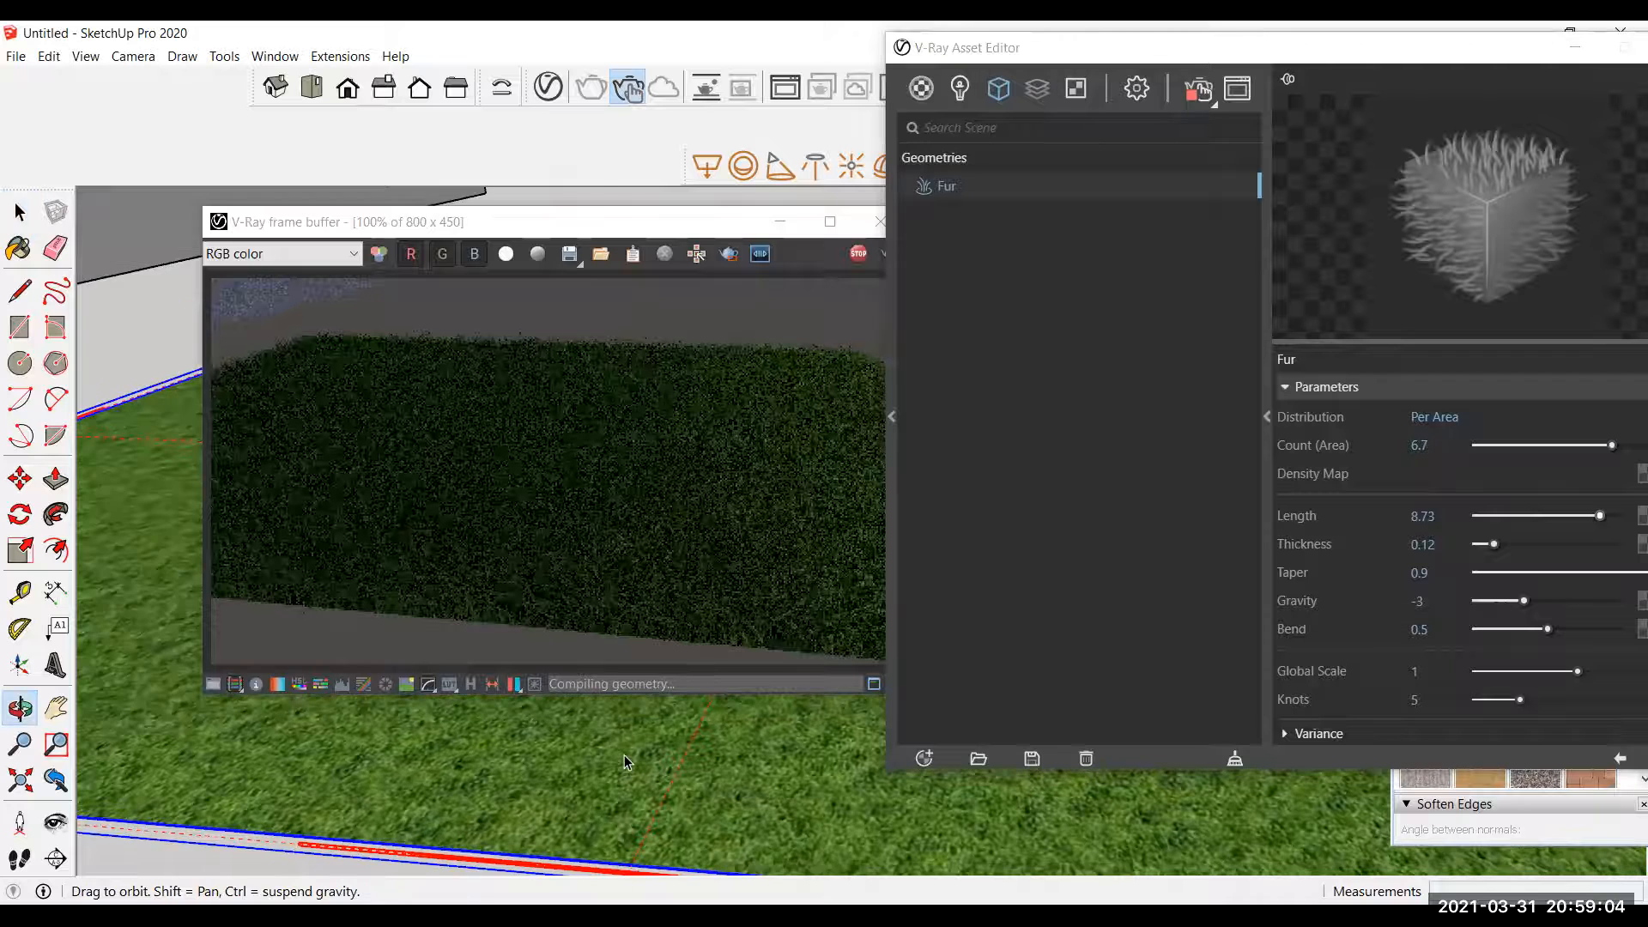
{"action": "middle_click_drag", "start_coordinate": [624, 629], "coordinate": [624, 628]}
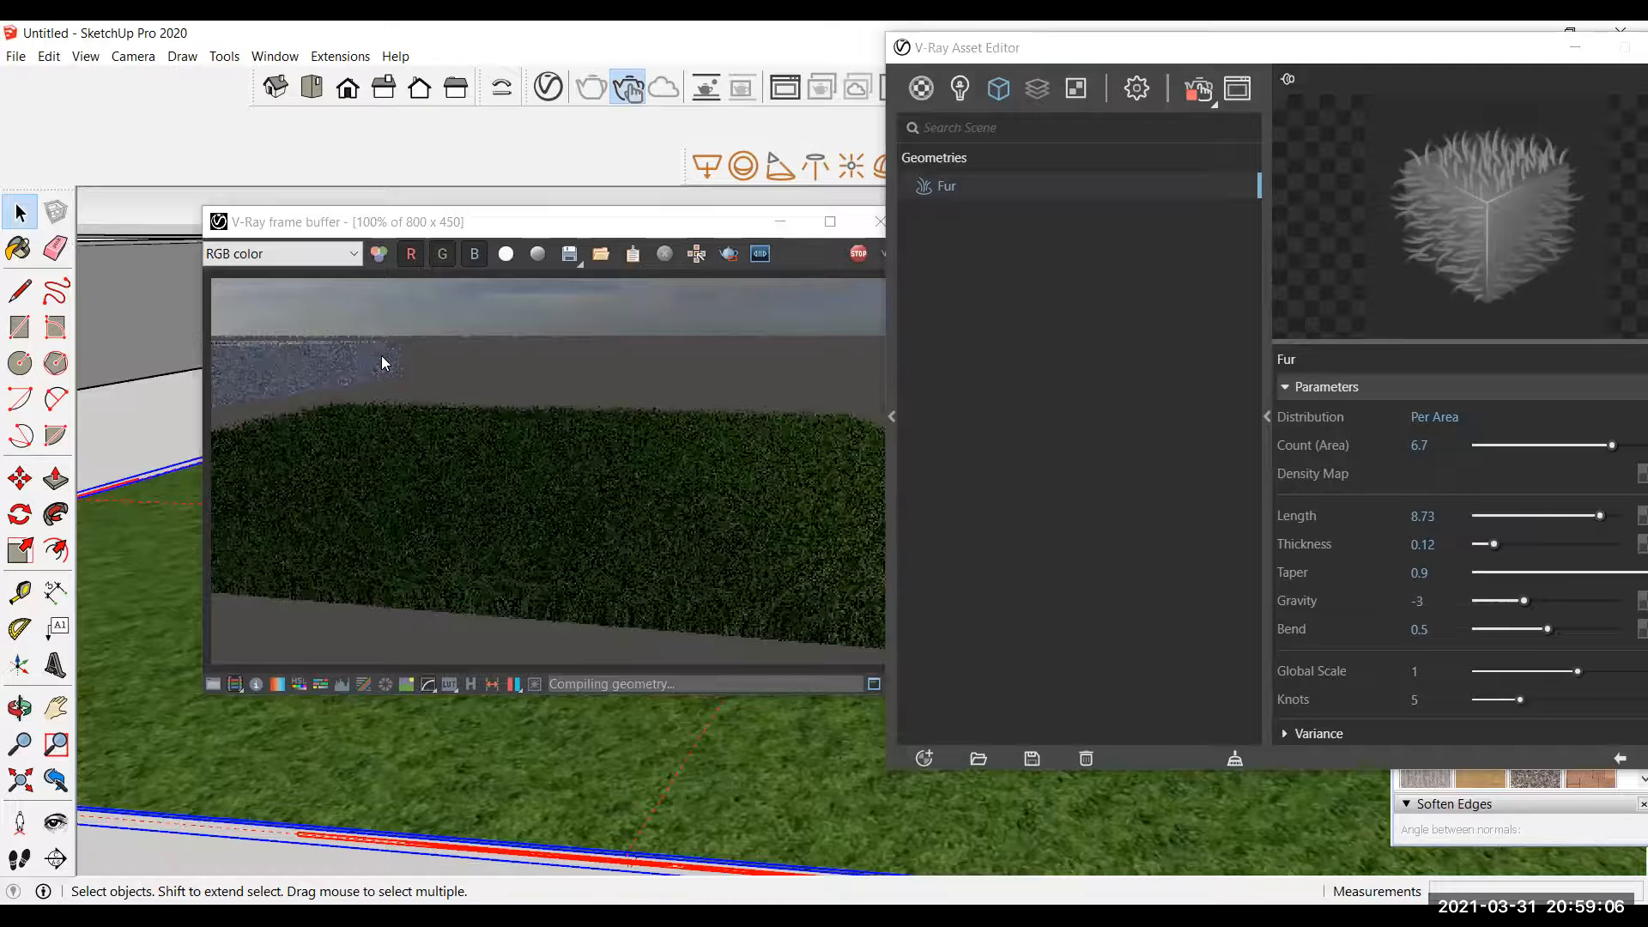
{"action": "scroll", "coordinate": [282, 751], "scroll_direction": "up", "scroll_amount": 1}
{"action": "mouse_move", "coordinate": [282, 784]}
{"action": "middle_mouse_down"}
{"action": "mouse_move", "coordinate": [306, 786]}
{"action": "mouse_move", "coordinate": [307, 769]}
{"action": "middle_mouse_up"}
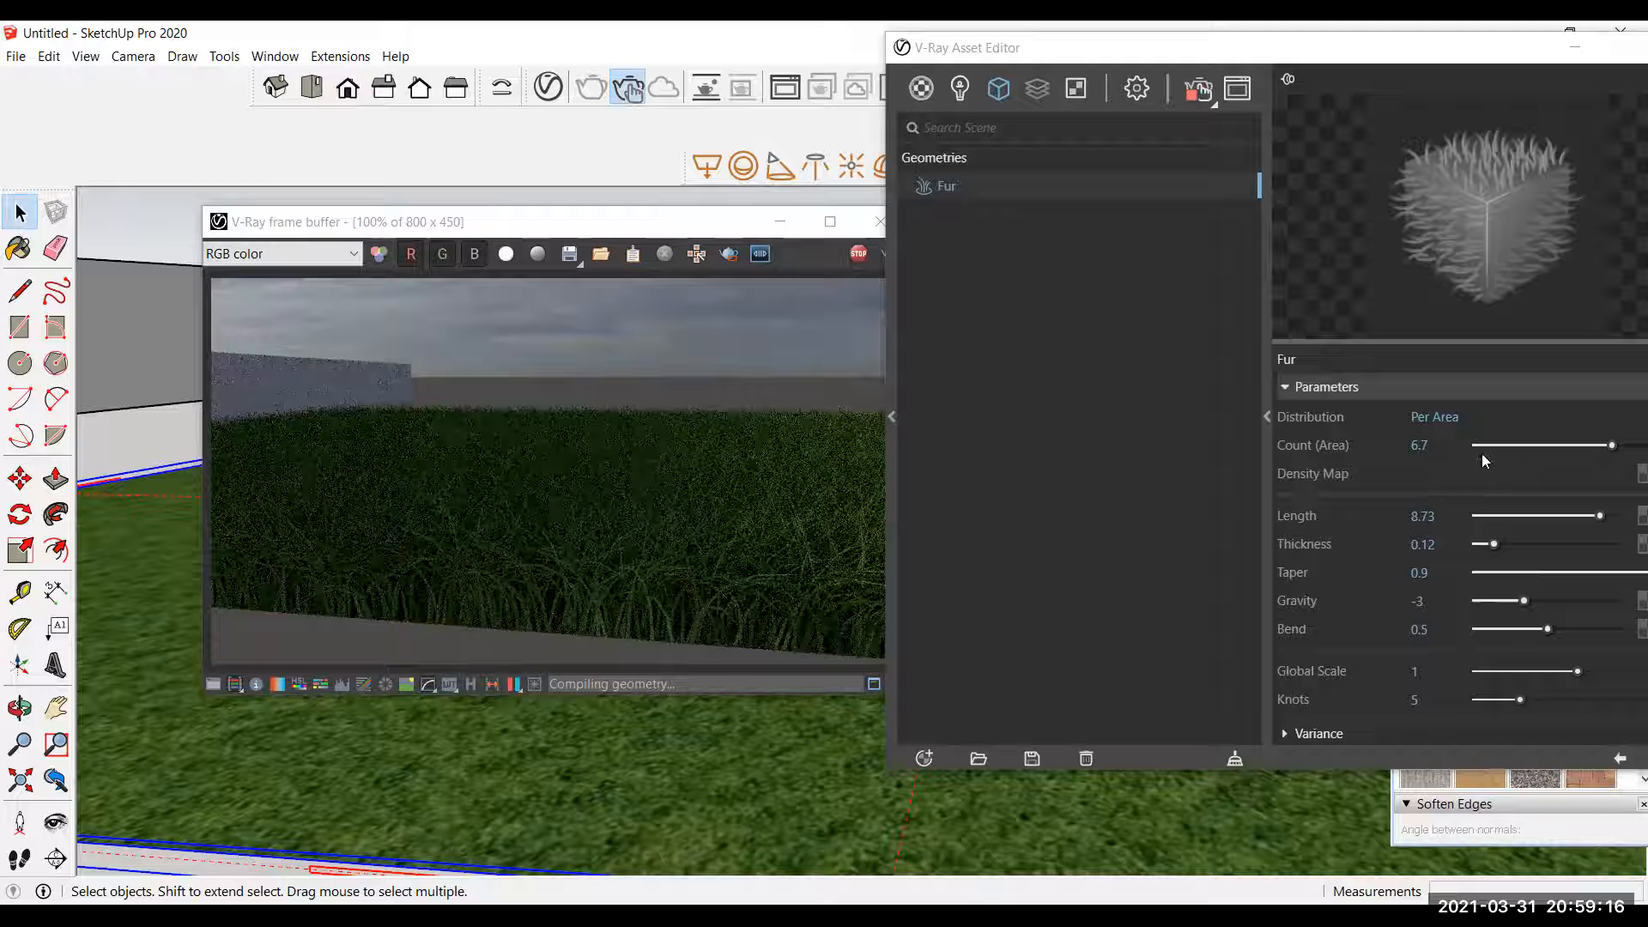
{"action": "left_click", "coordinate": [1570, 444]}
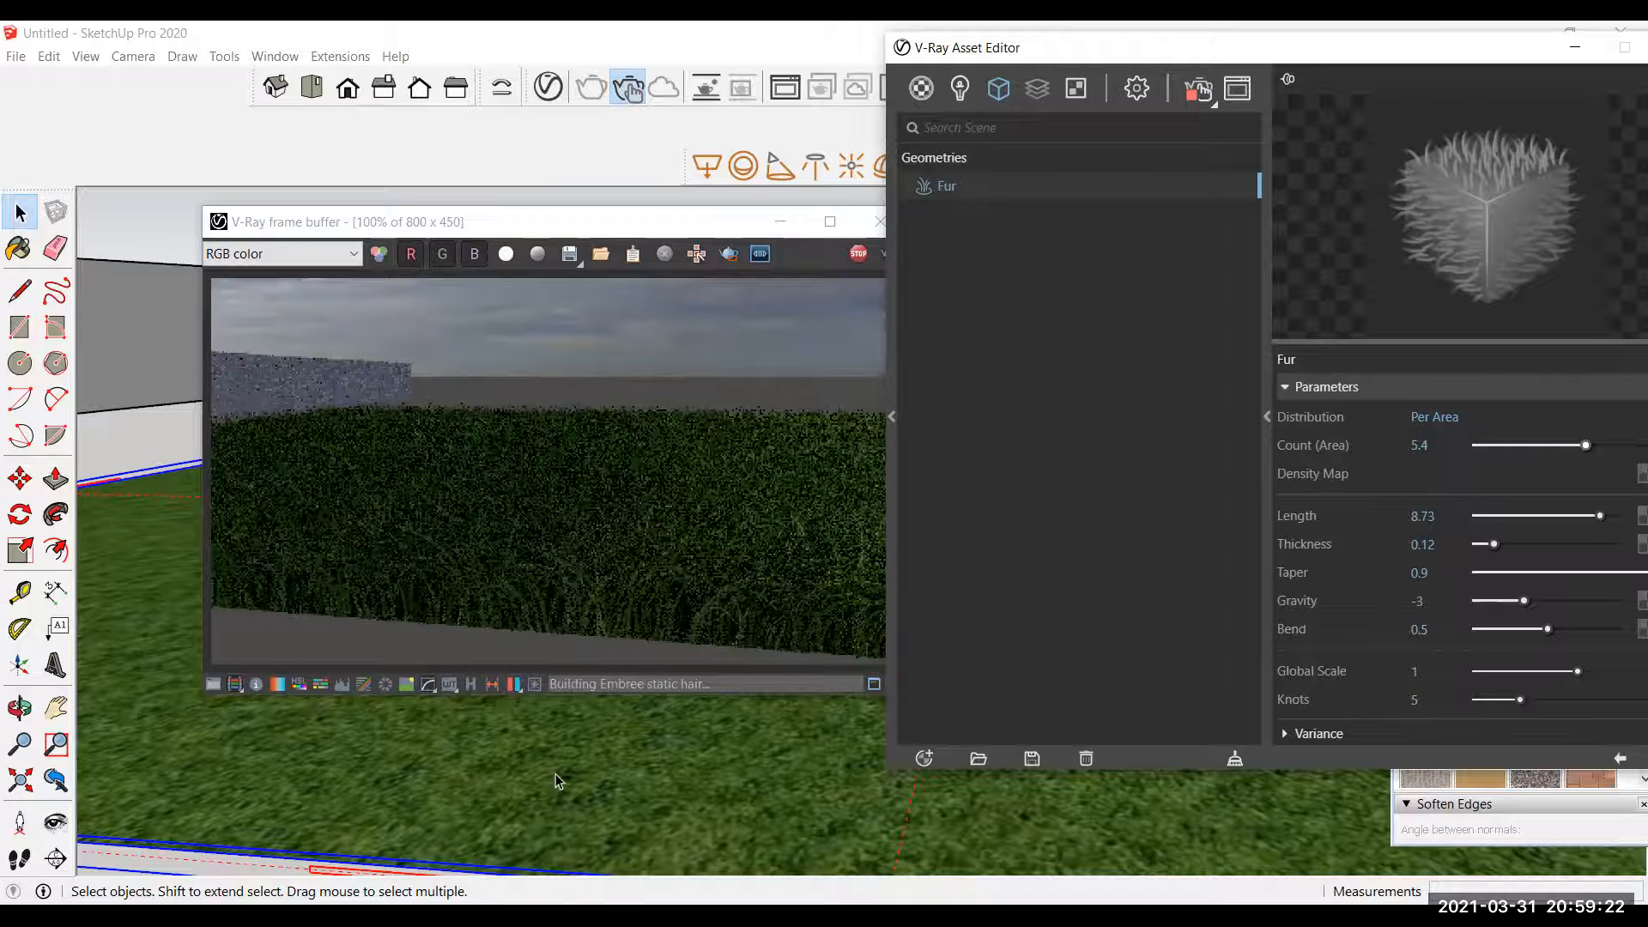
Step: List the scene's materials in the V-Ray Asset Editor and deselect the grass group
{"action": "scroll", "coordinate": [574, 763], "scroll_direction": "down", "scroll_amount": 5}
{"action": "middle_click_drag", "start_coordinate": [643, 757], "coordinate": [686, 803]}
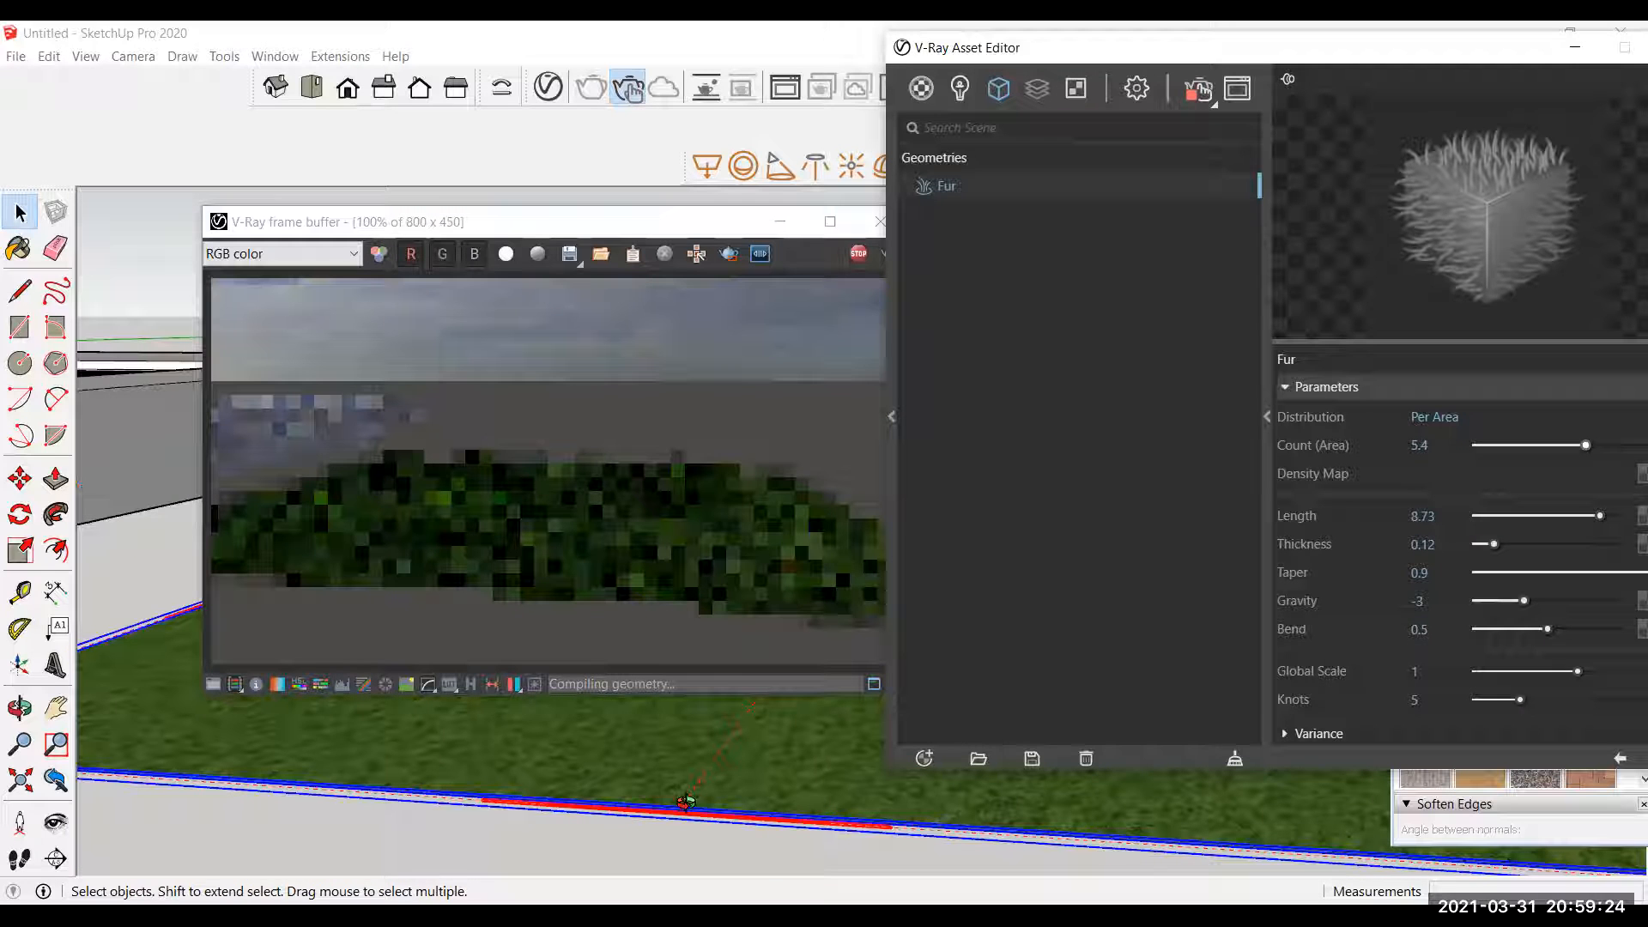
{"action": "scroll", "coordinate": [625, 762], "scroll_direction": "down", "scroll_amount": 5}
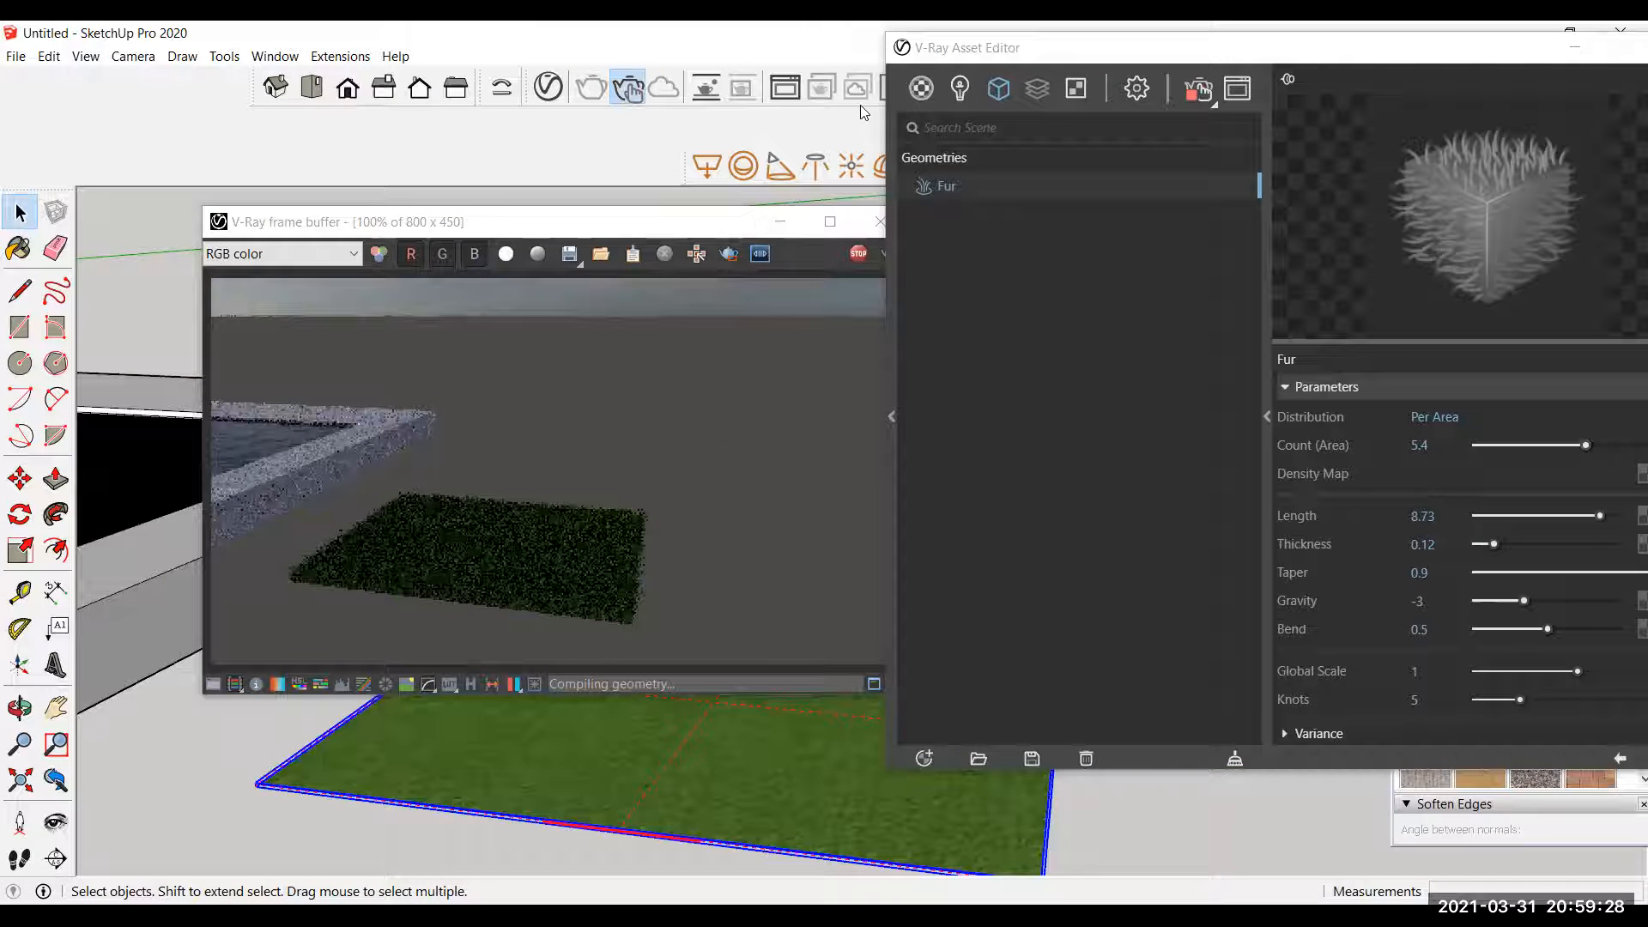
{"action": "left_click", "coordinate": [926, 88]}
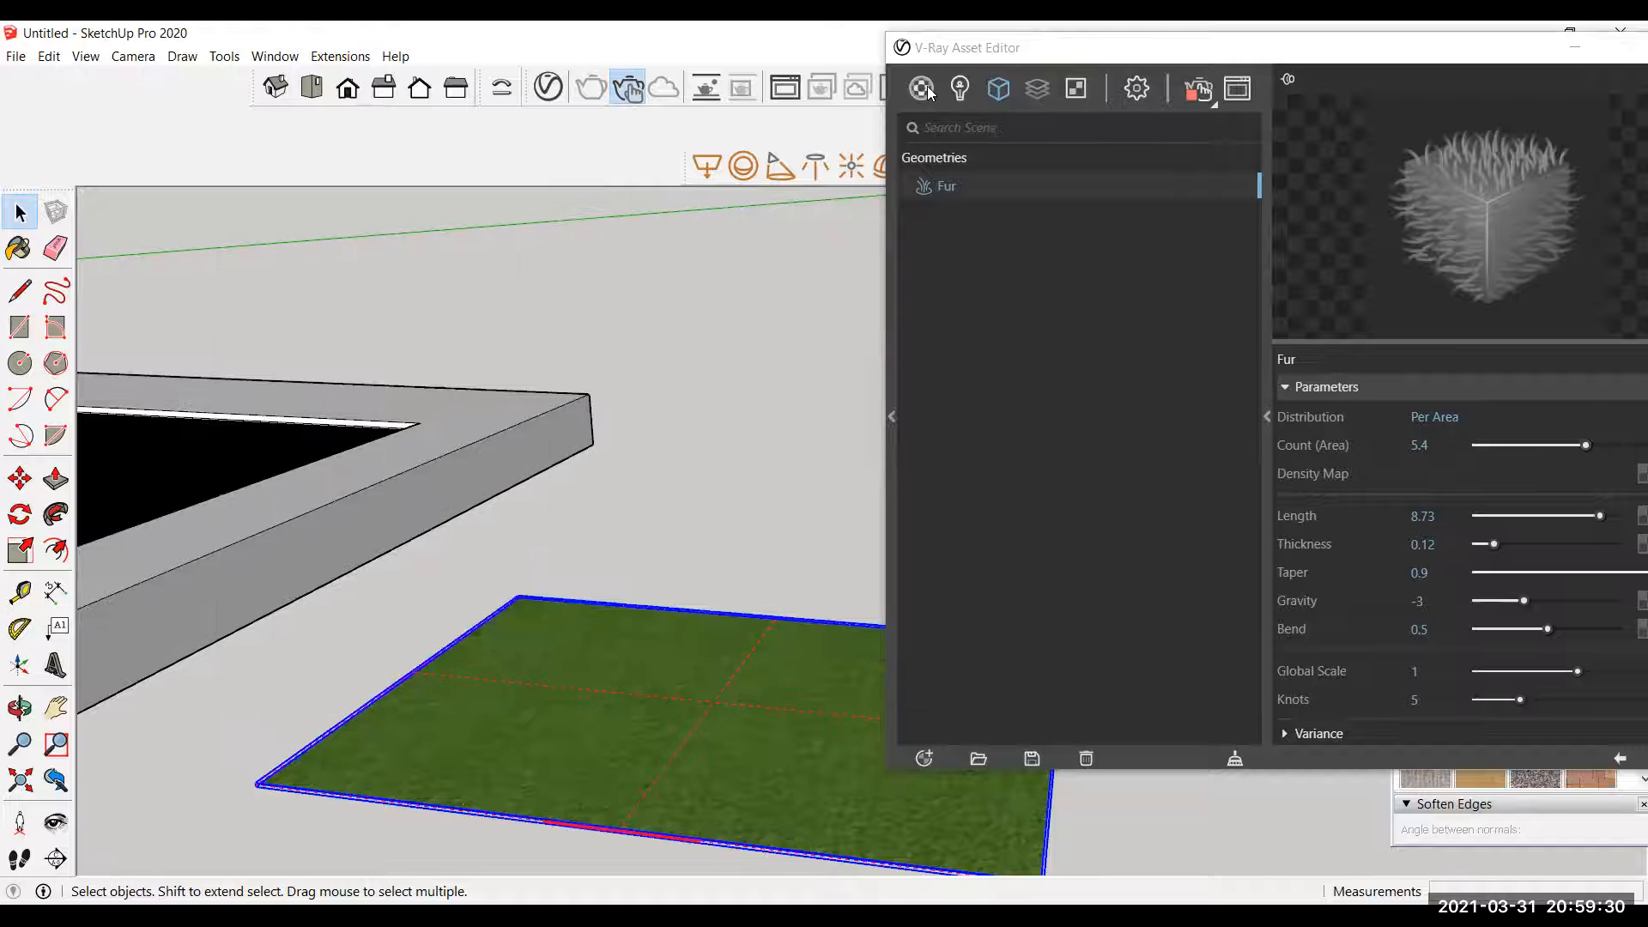
{"action": "left_click", "coordinate": [1056, 125]}
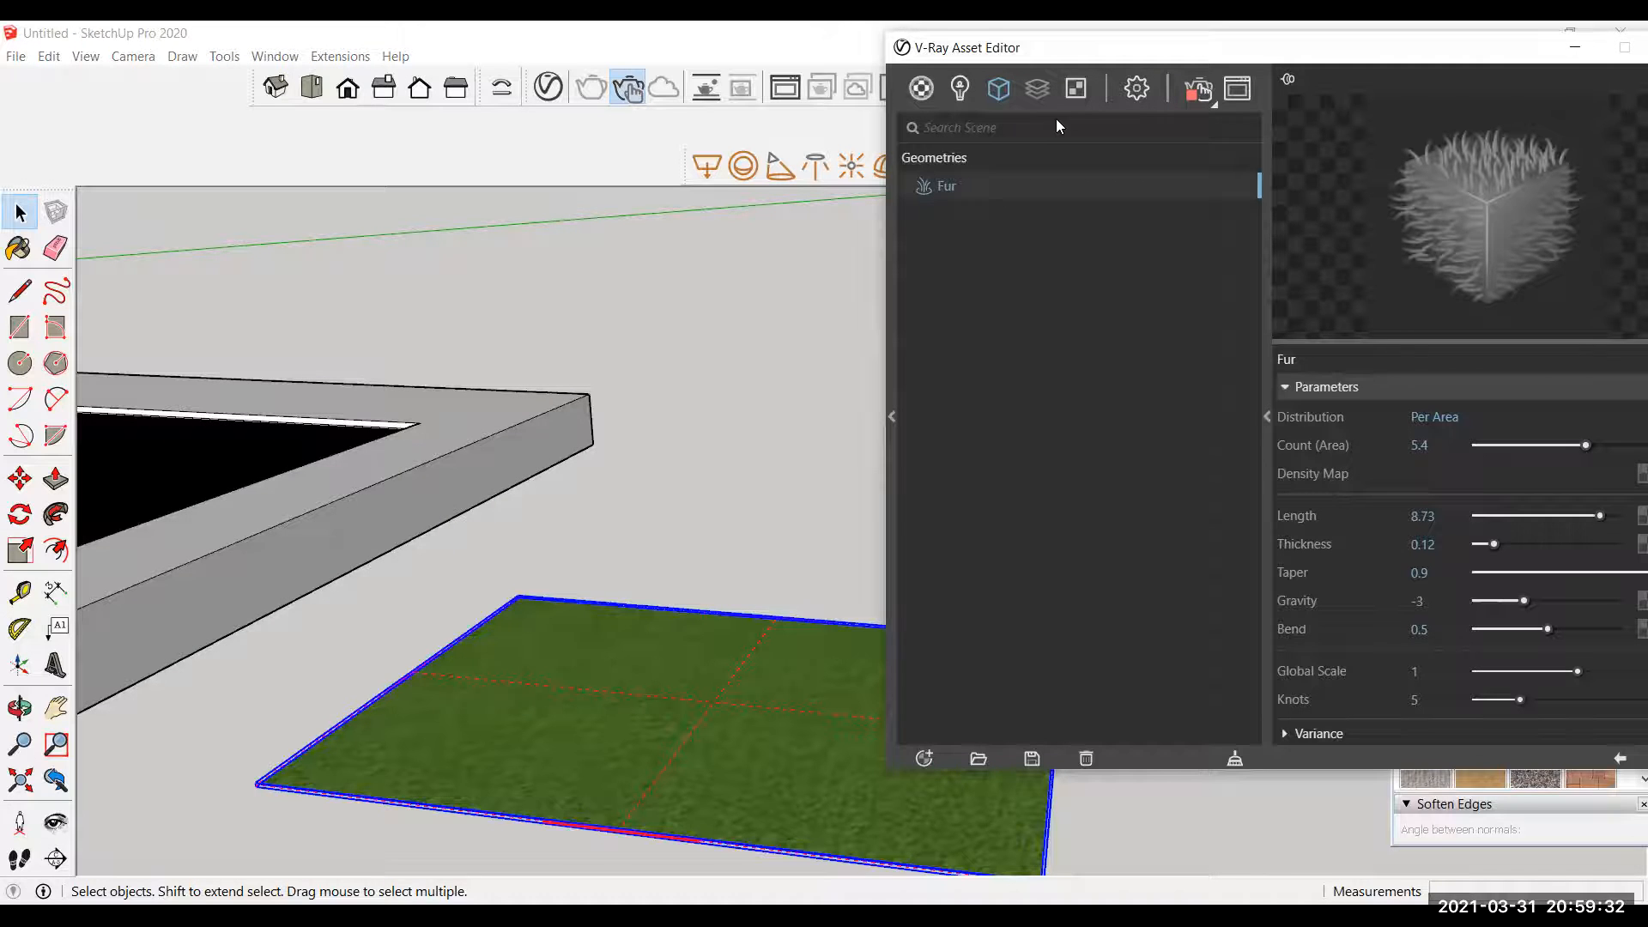
{"action": "left_click", "coordinate": [824, 427]}
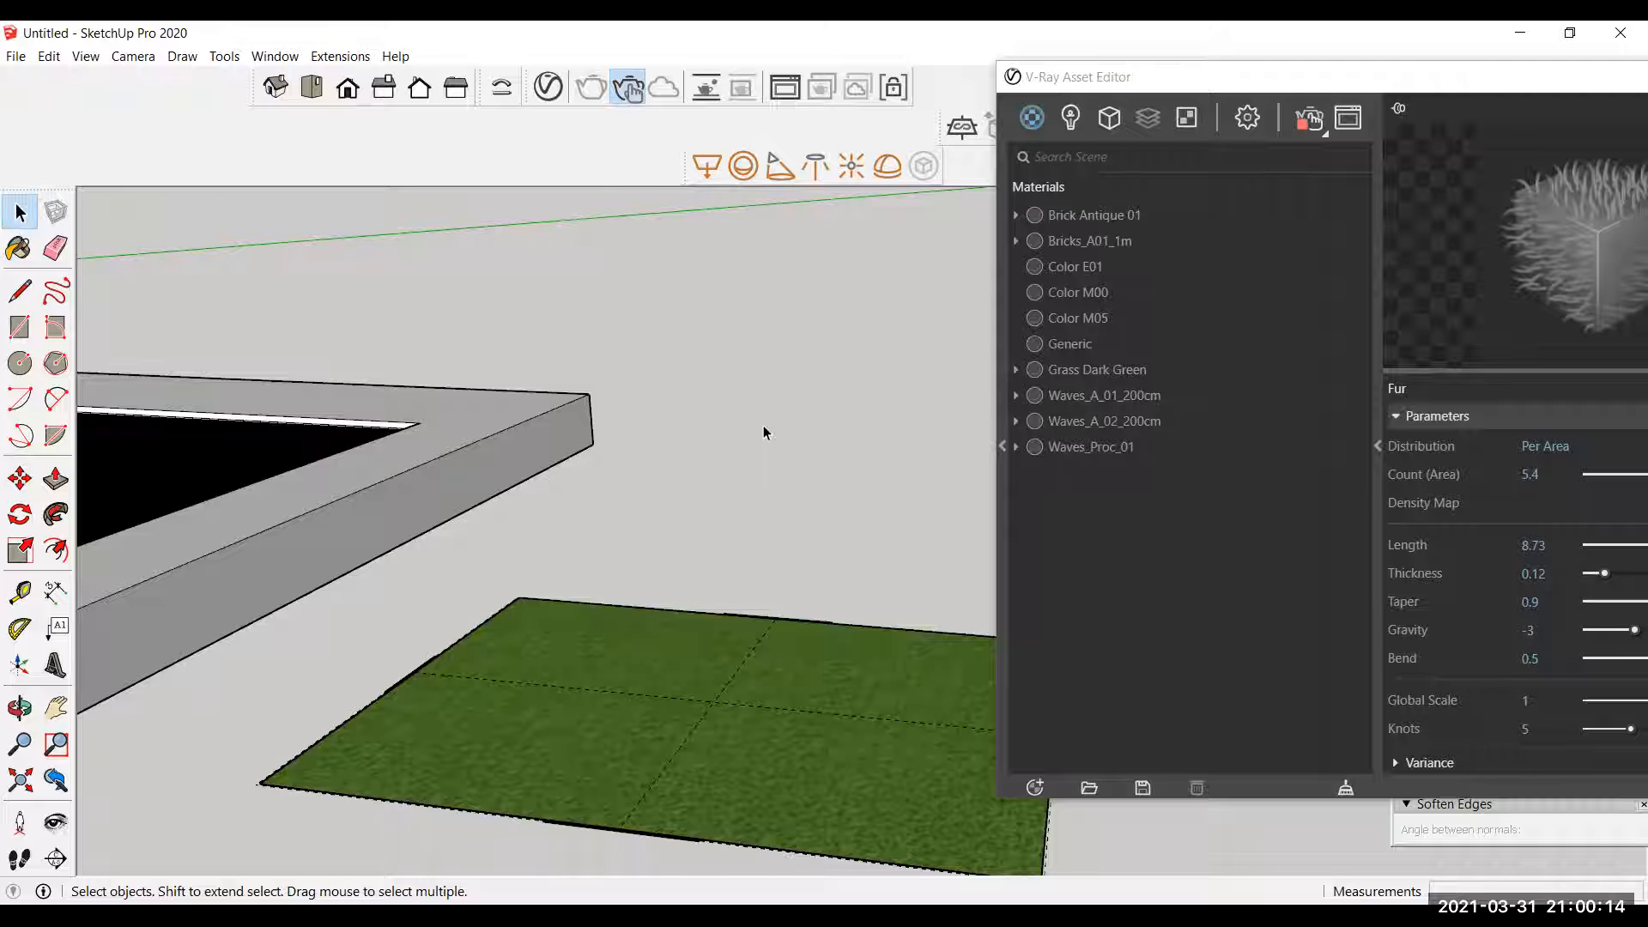
Step: Review the whole scene, from the house and glass pane to the pool slab and grass patch
{"action": "scroll", "coordinate": [618, 498], "scroll_direction": "down", "scroll_amount": 3}
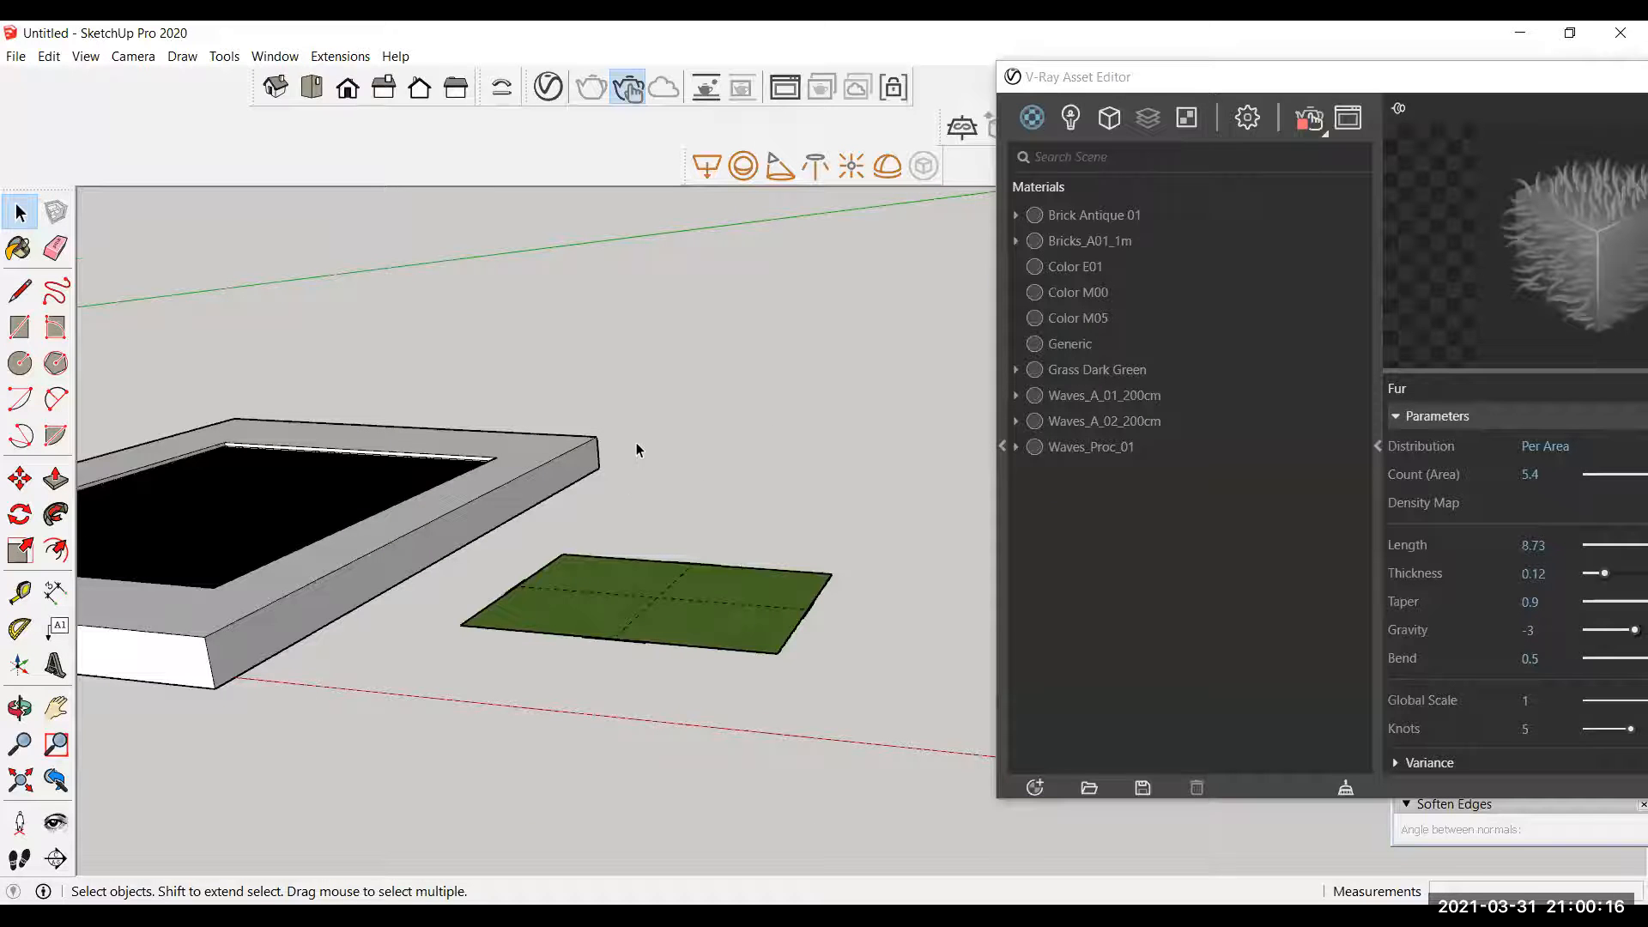
{"action": "scroll", "coordinate": [663, 447], "scroll_direction": "down", "scroll_amount": 5}
{"action": "middle_click_drag", "start_coordinate": [663, 447], "coordinate": [664, 467]}
{"action": "scroll", "coordinate": [451, 532], "scroll_direction": "down", "scroll_amount": 3}
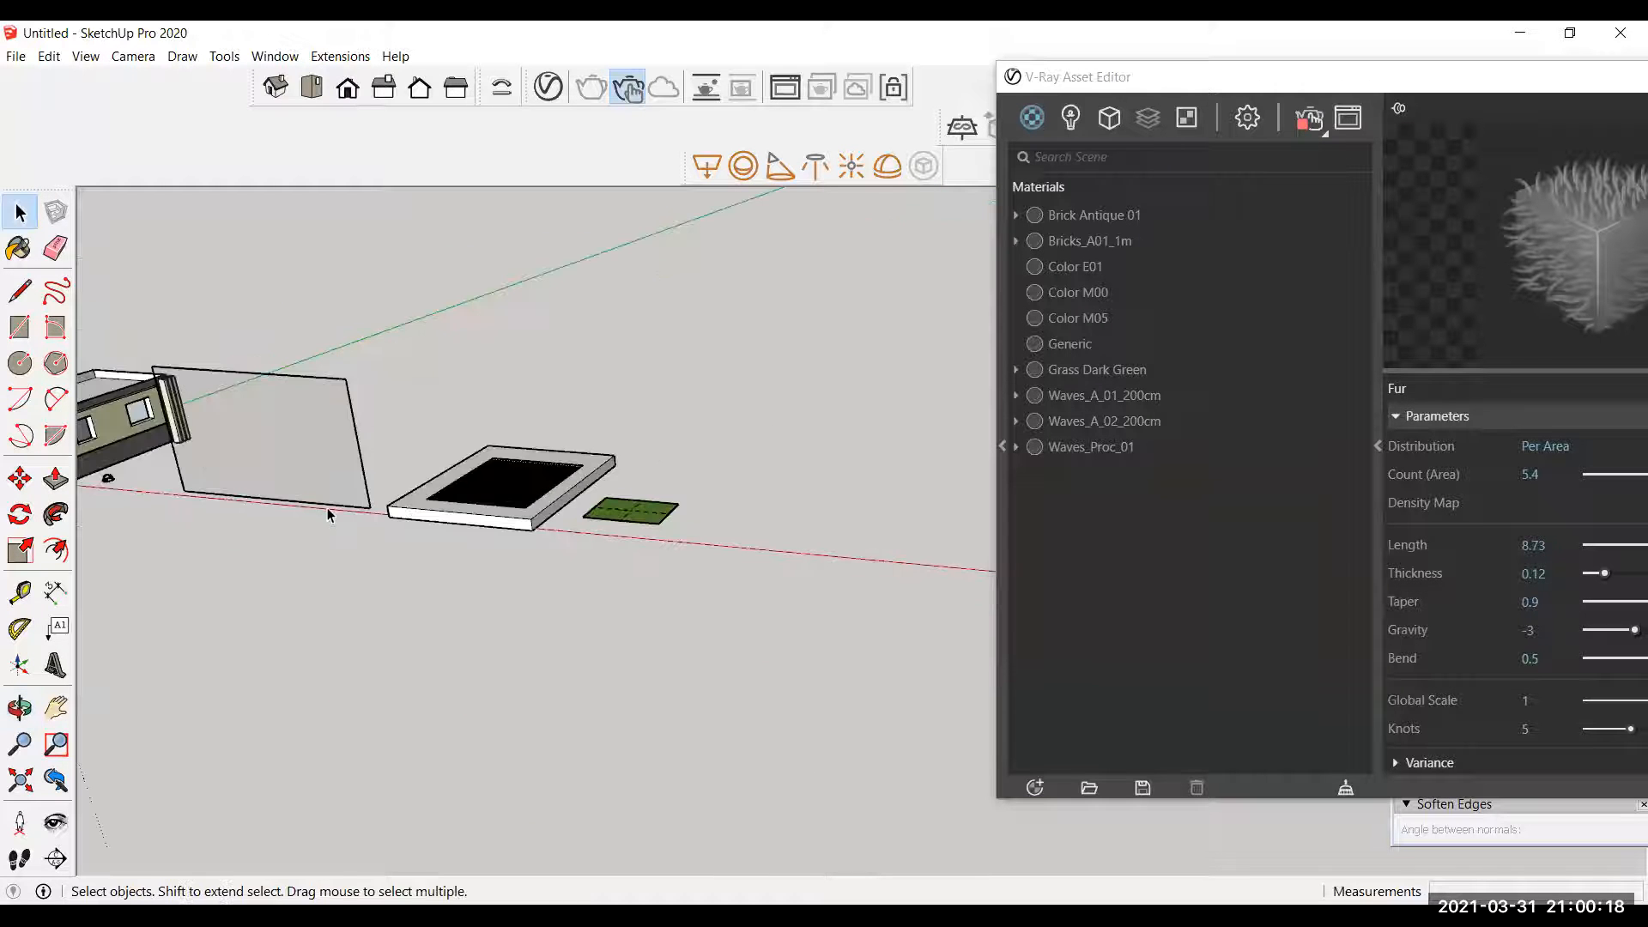
{"action": "middle_click_drag", "start_coordinate": [432, 489], "coordinate": [536, 460], "text": "shift"}
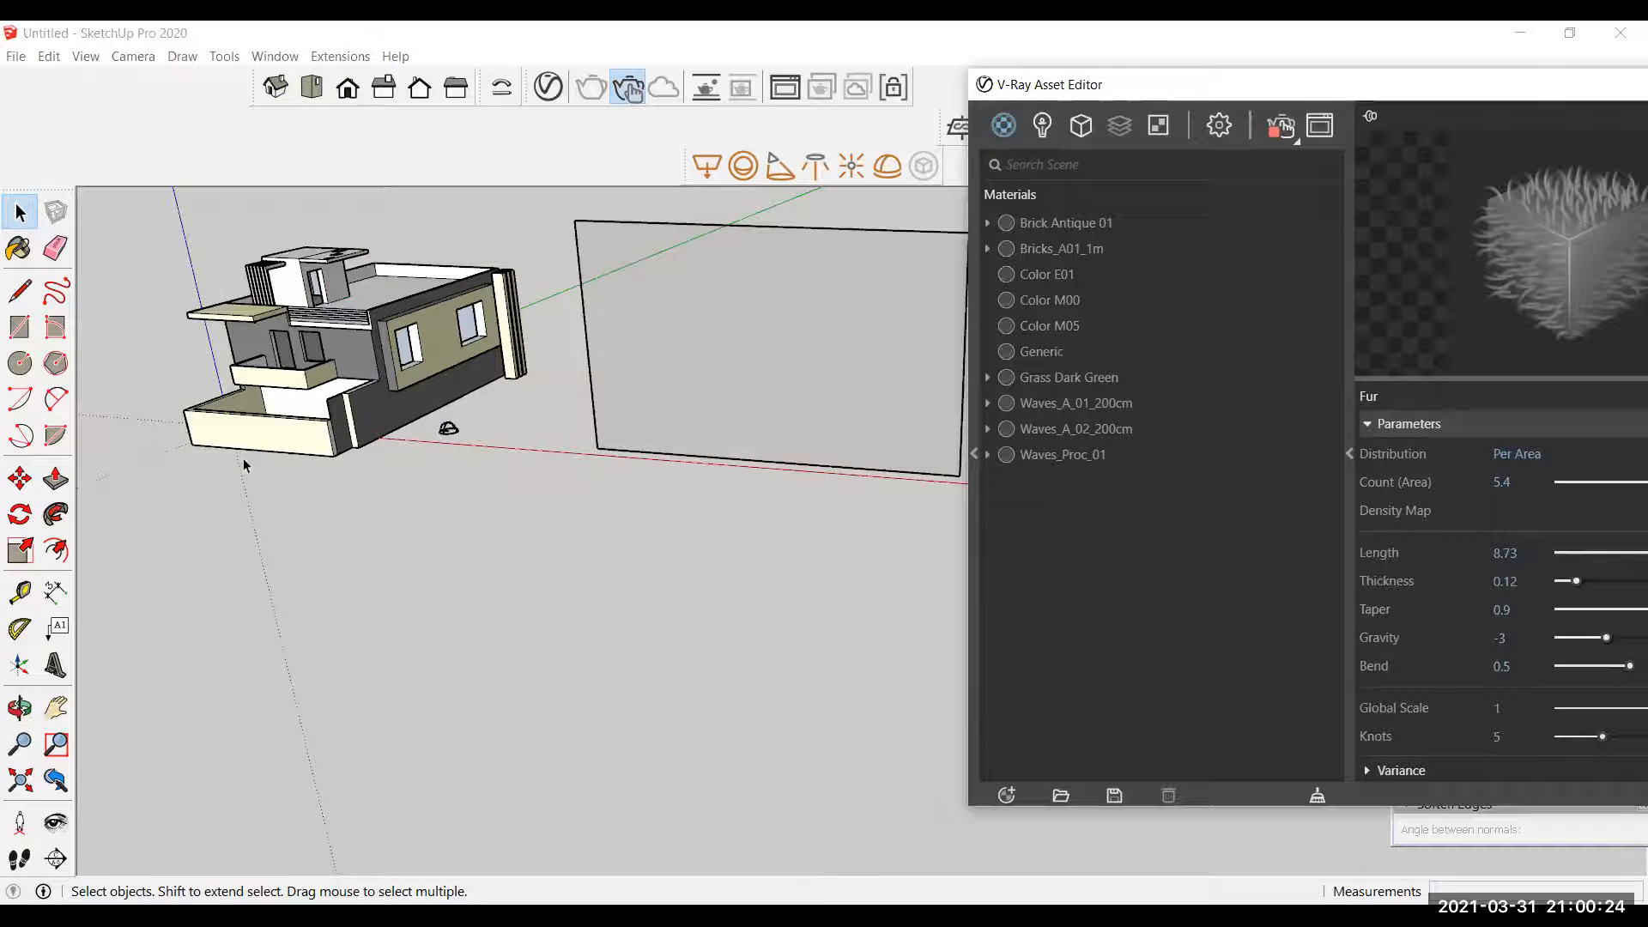
{"action": "scroll", "coordinate": [202, 455], "scroll_direction": "down", "scroll_amount": 3}
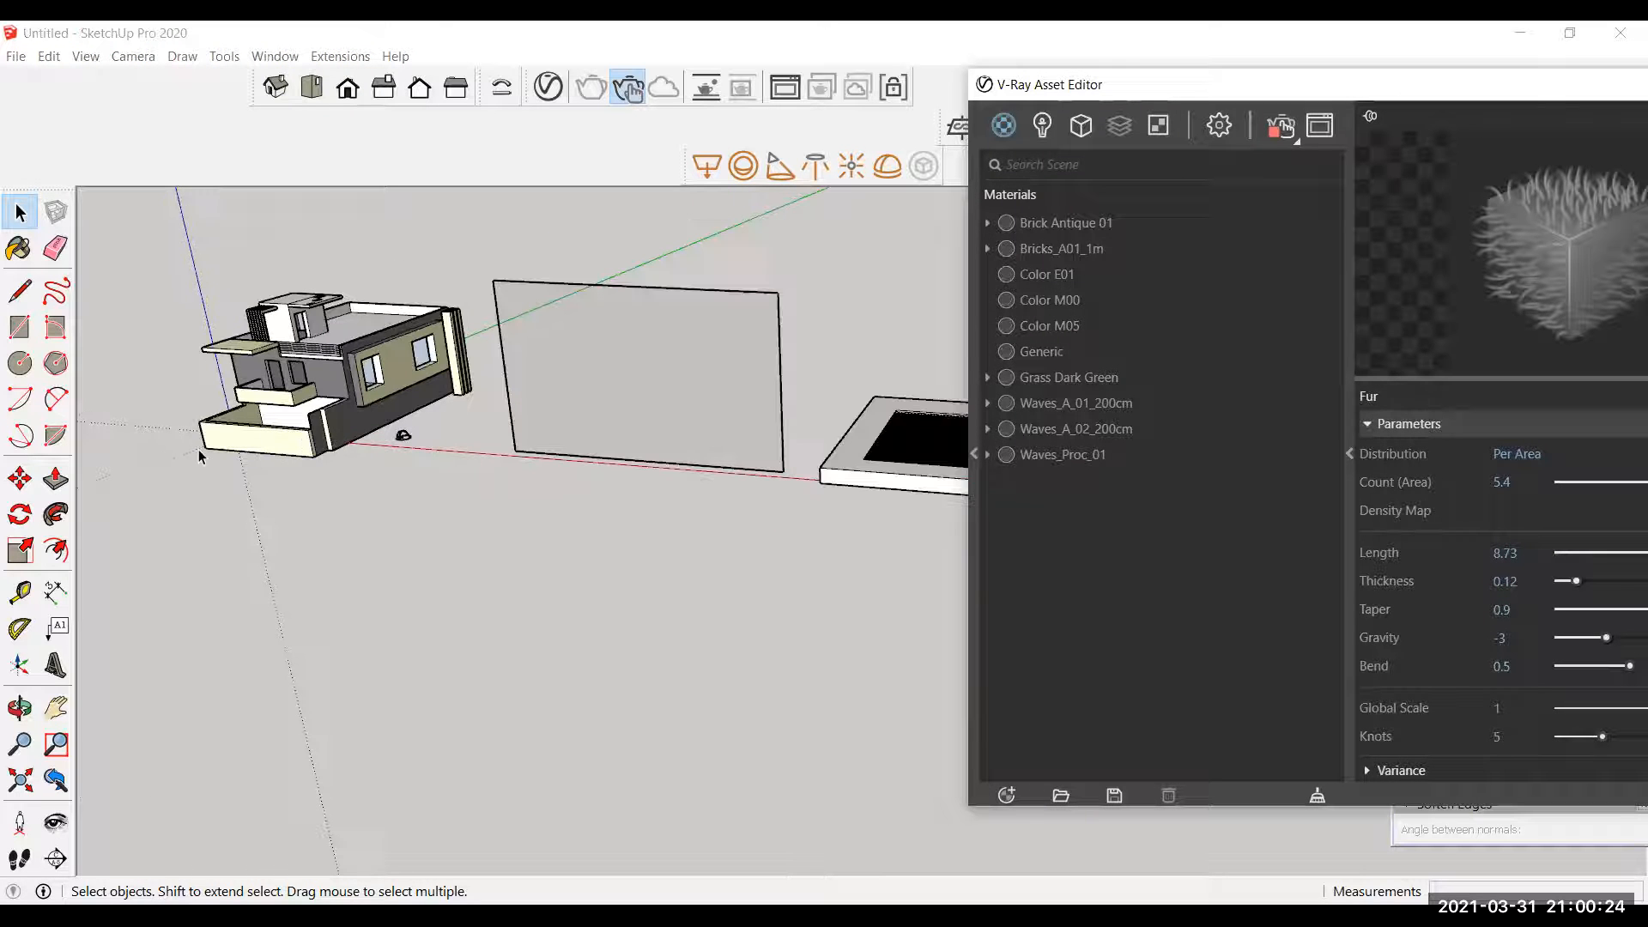
{"action": "scroll", "coordinate": [724, 468], "scroll_direction": "down", "scroll_amount": 3}
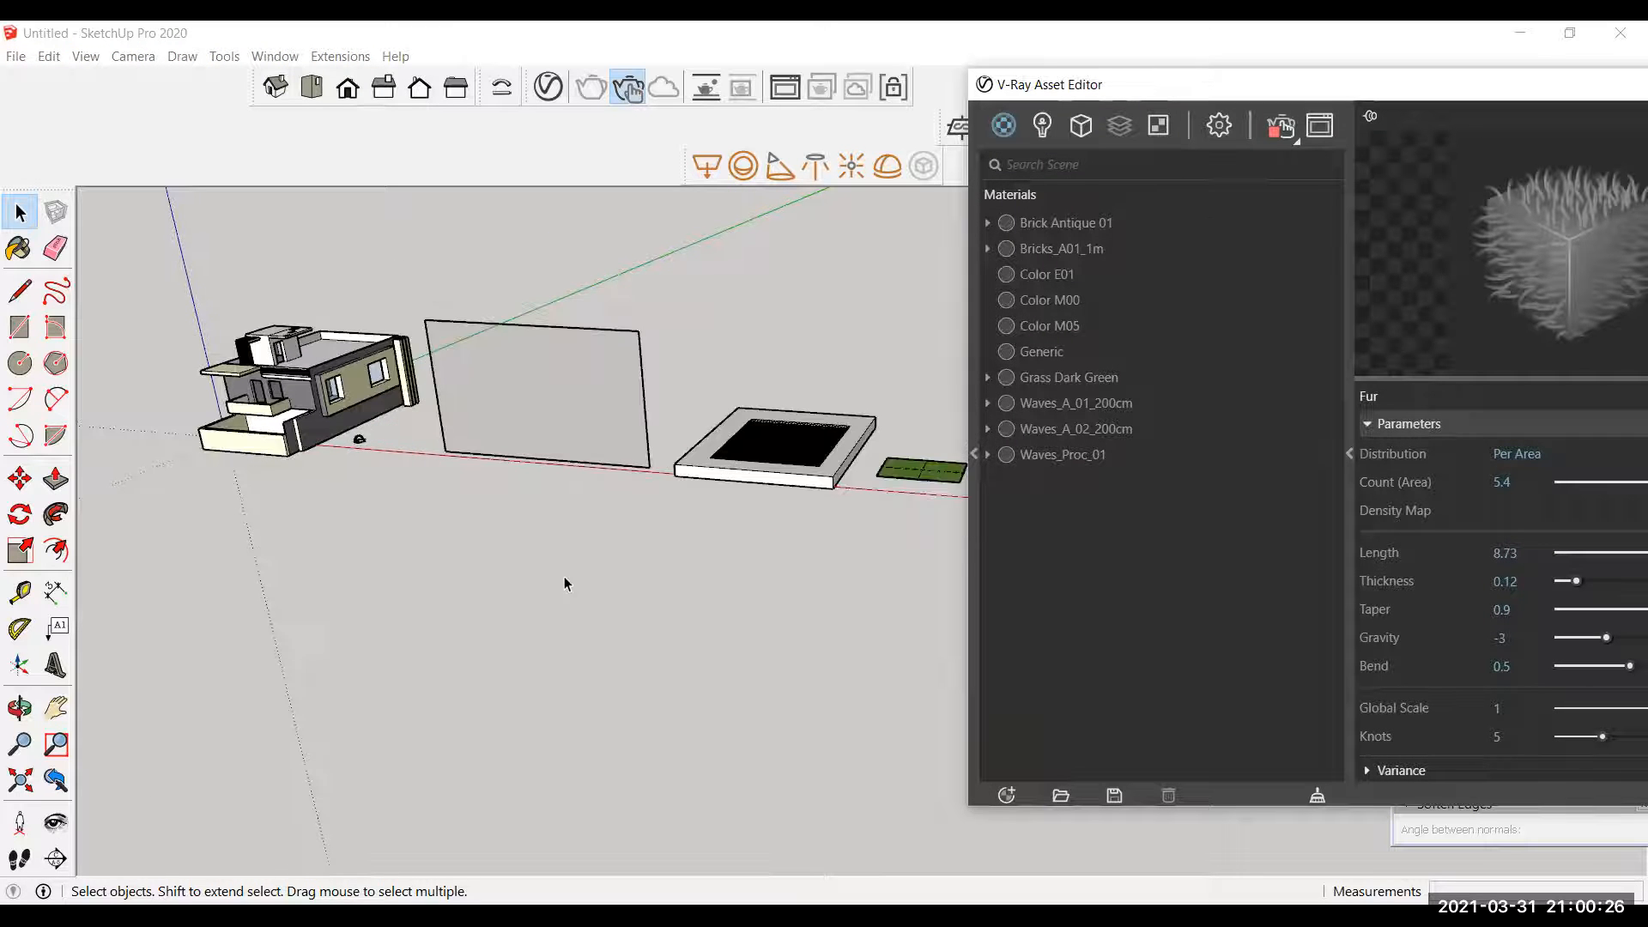
{"action": "middle_click_drag", "start_coordinate": [588, 538], "coordinate": [646, 541]}
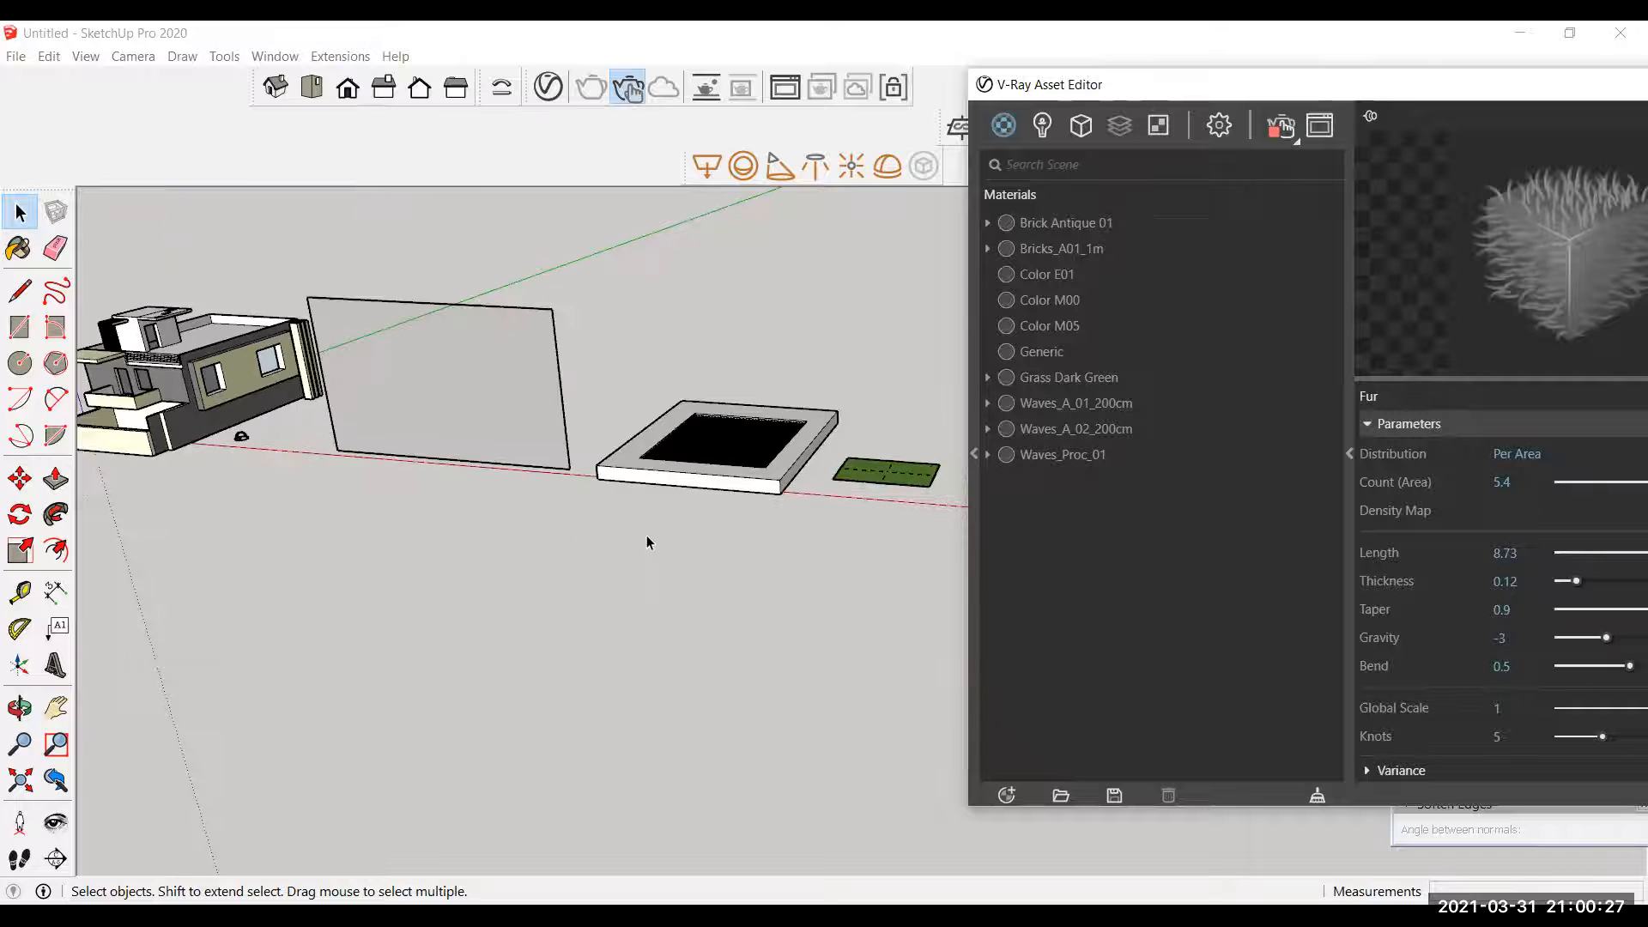
{"action": "left_click", "coordinate": [476, 574]}
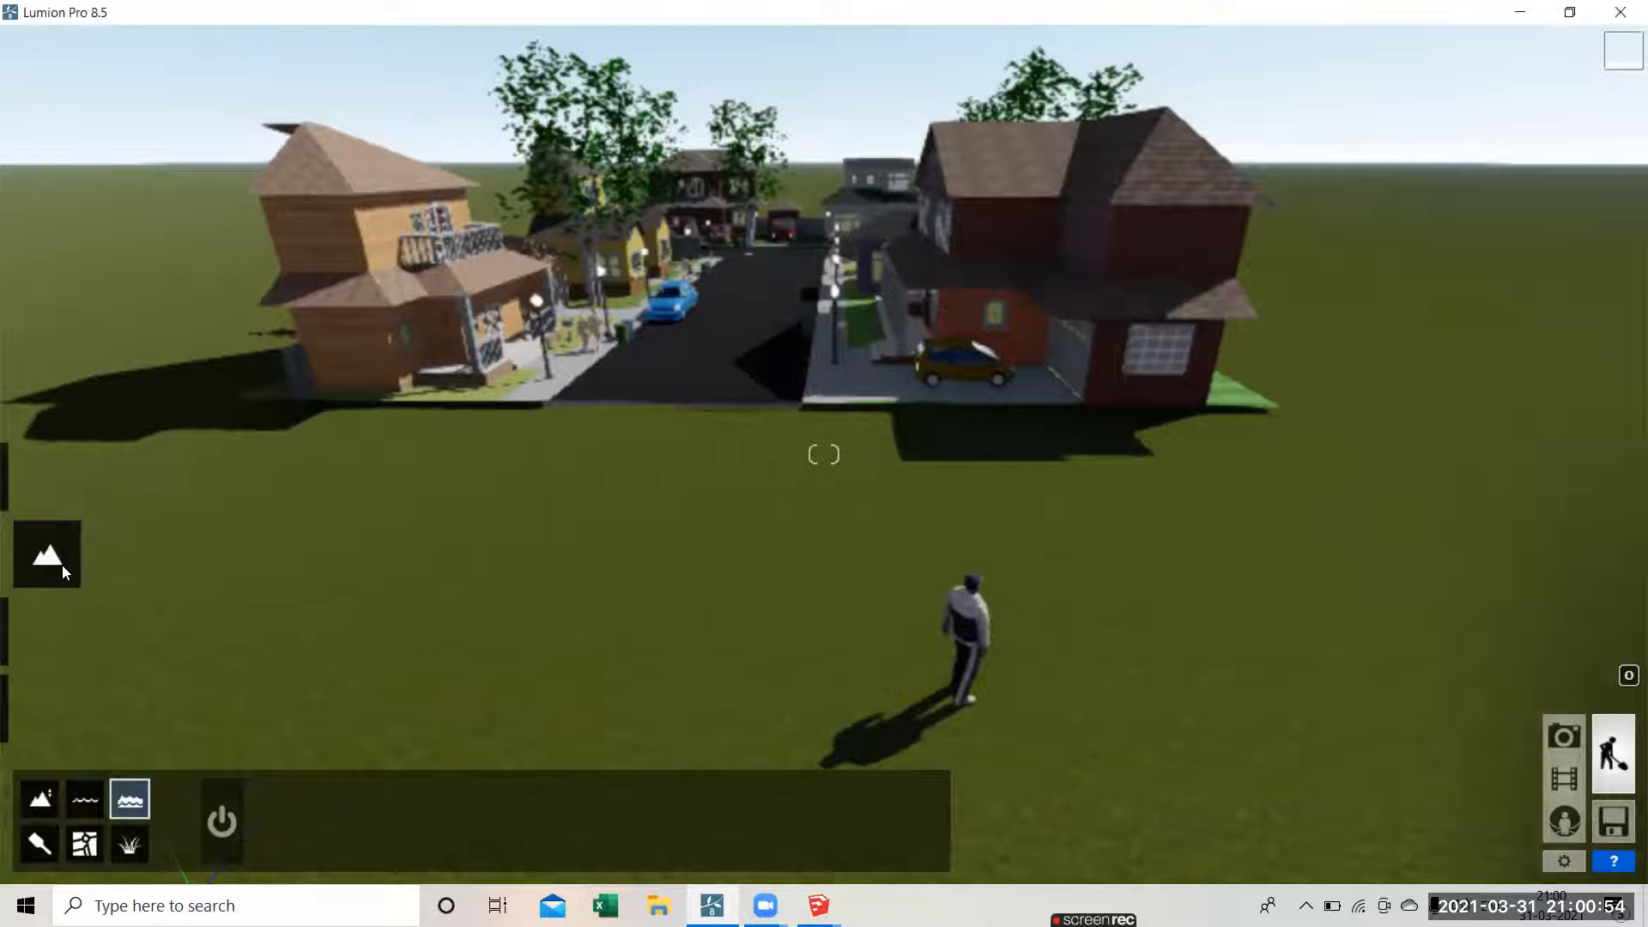
Step: In Lumion, try out the ocean in the landscape settings of the street scene and switch it off again
{"action": "mouse_move", "coordinate": [59, 636]}
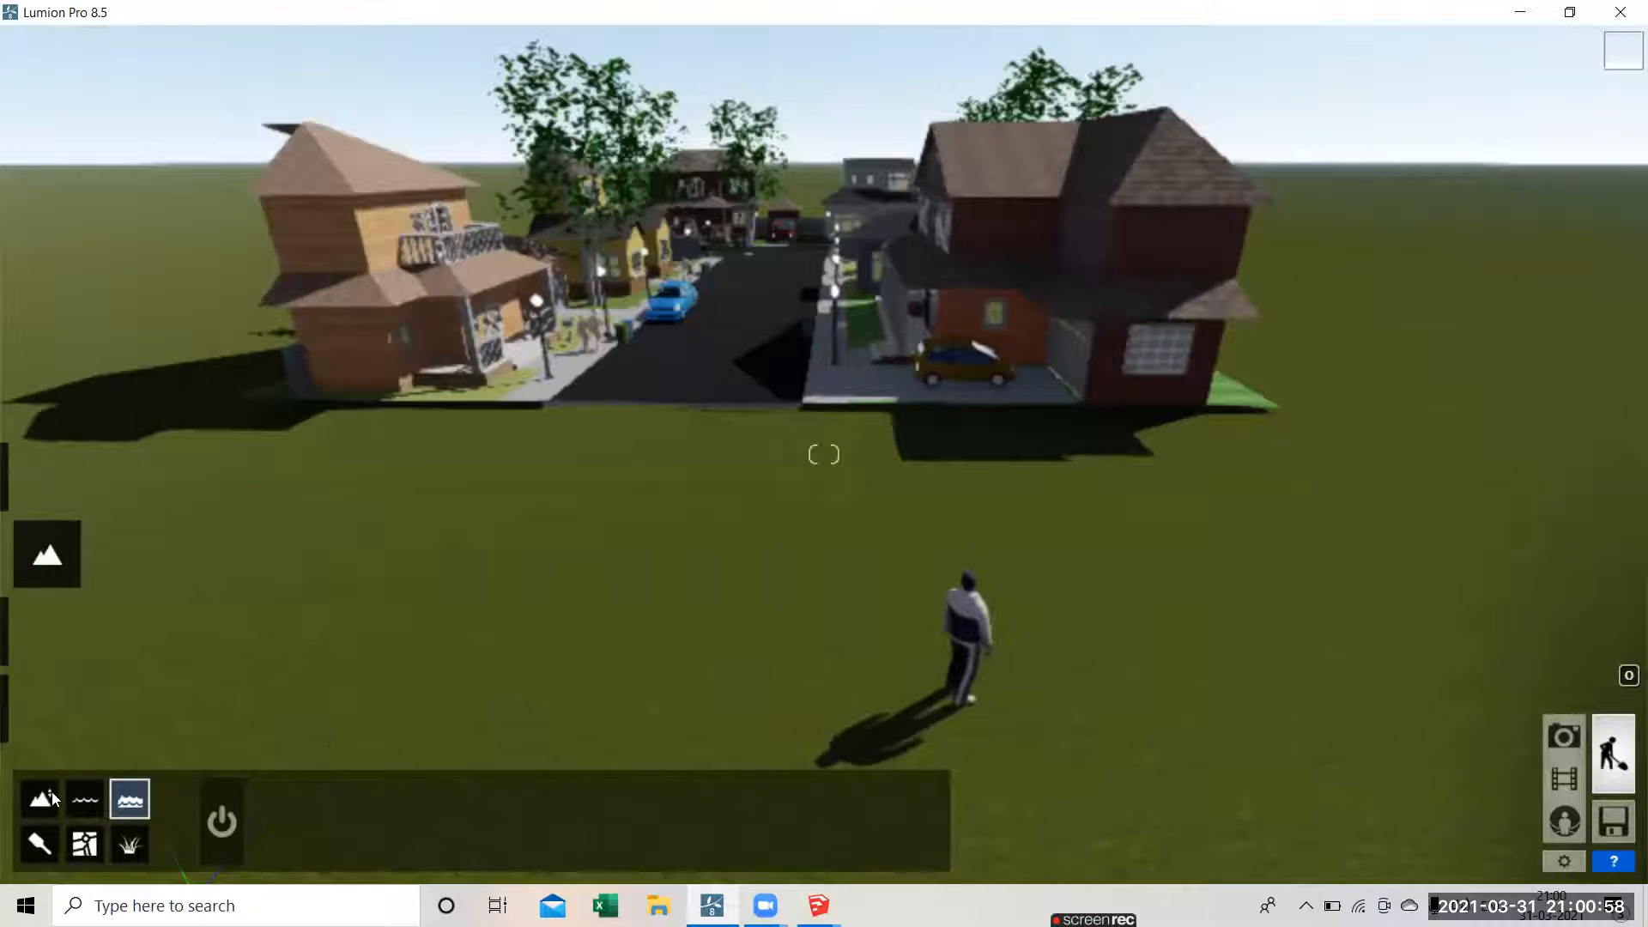
{"action": "left_click", "coordinate": [84, 798]}
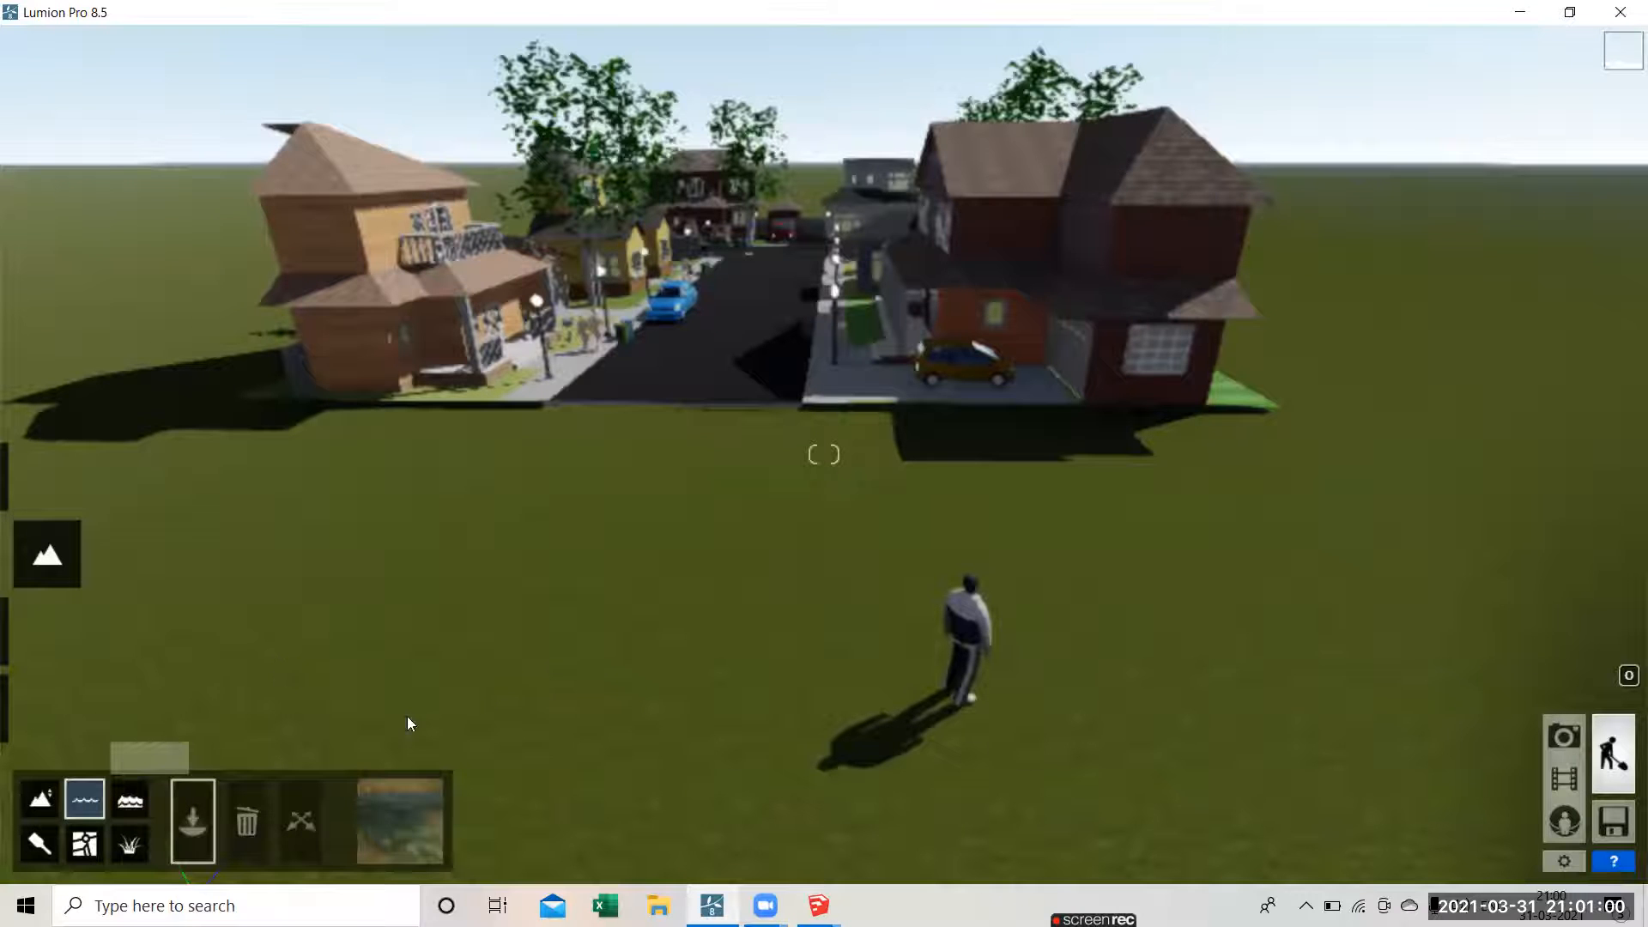
{"action": "left_click", "coordinate": [130, 800]}
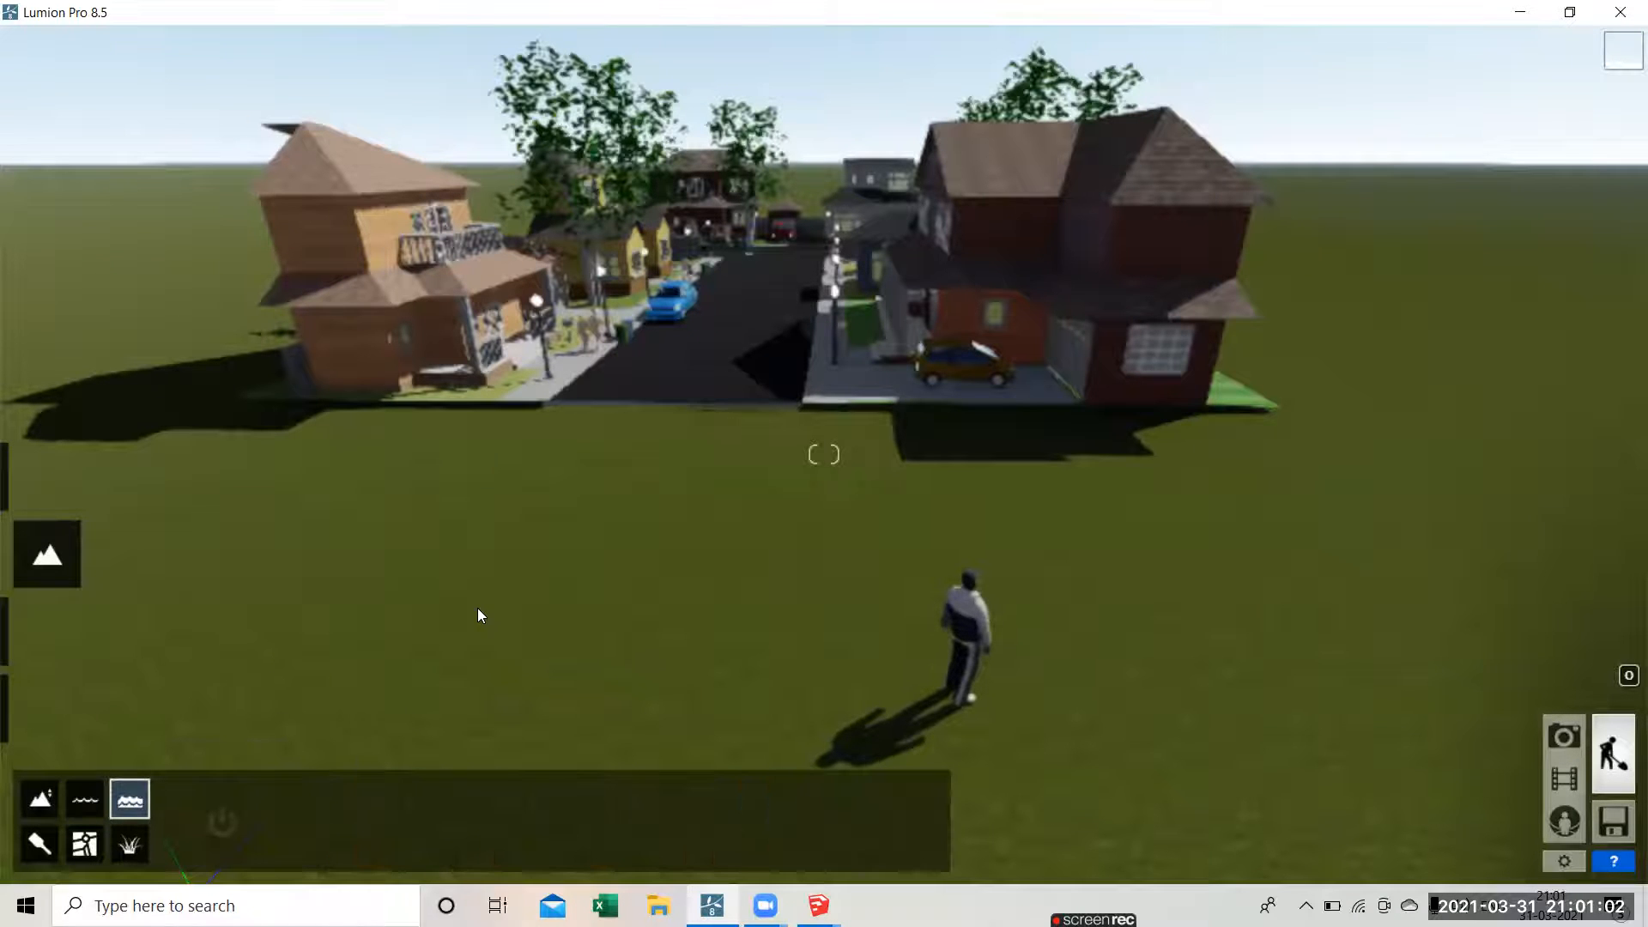
{"action": "left_click", "coordinate": [221, 822]}
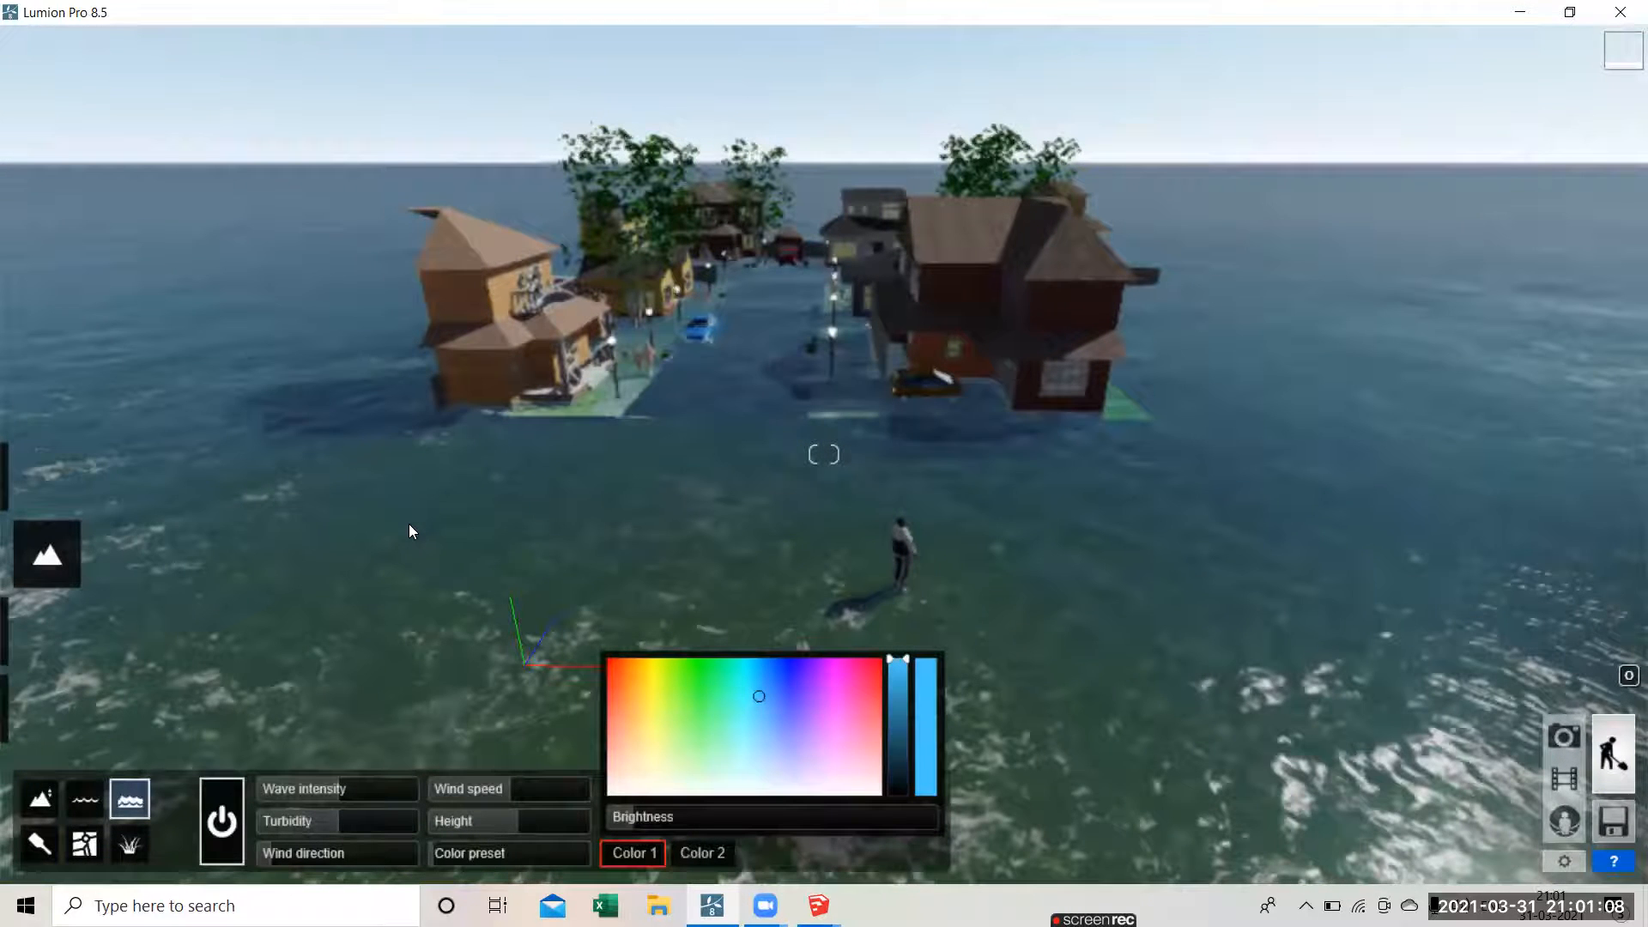
{"action": "left_click", "coordinate": [222, 822]}
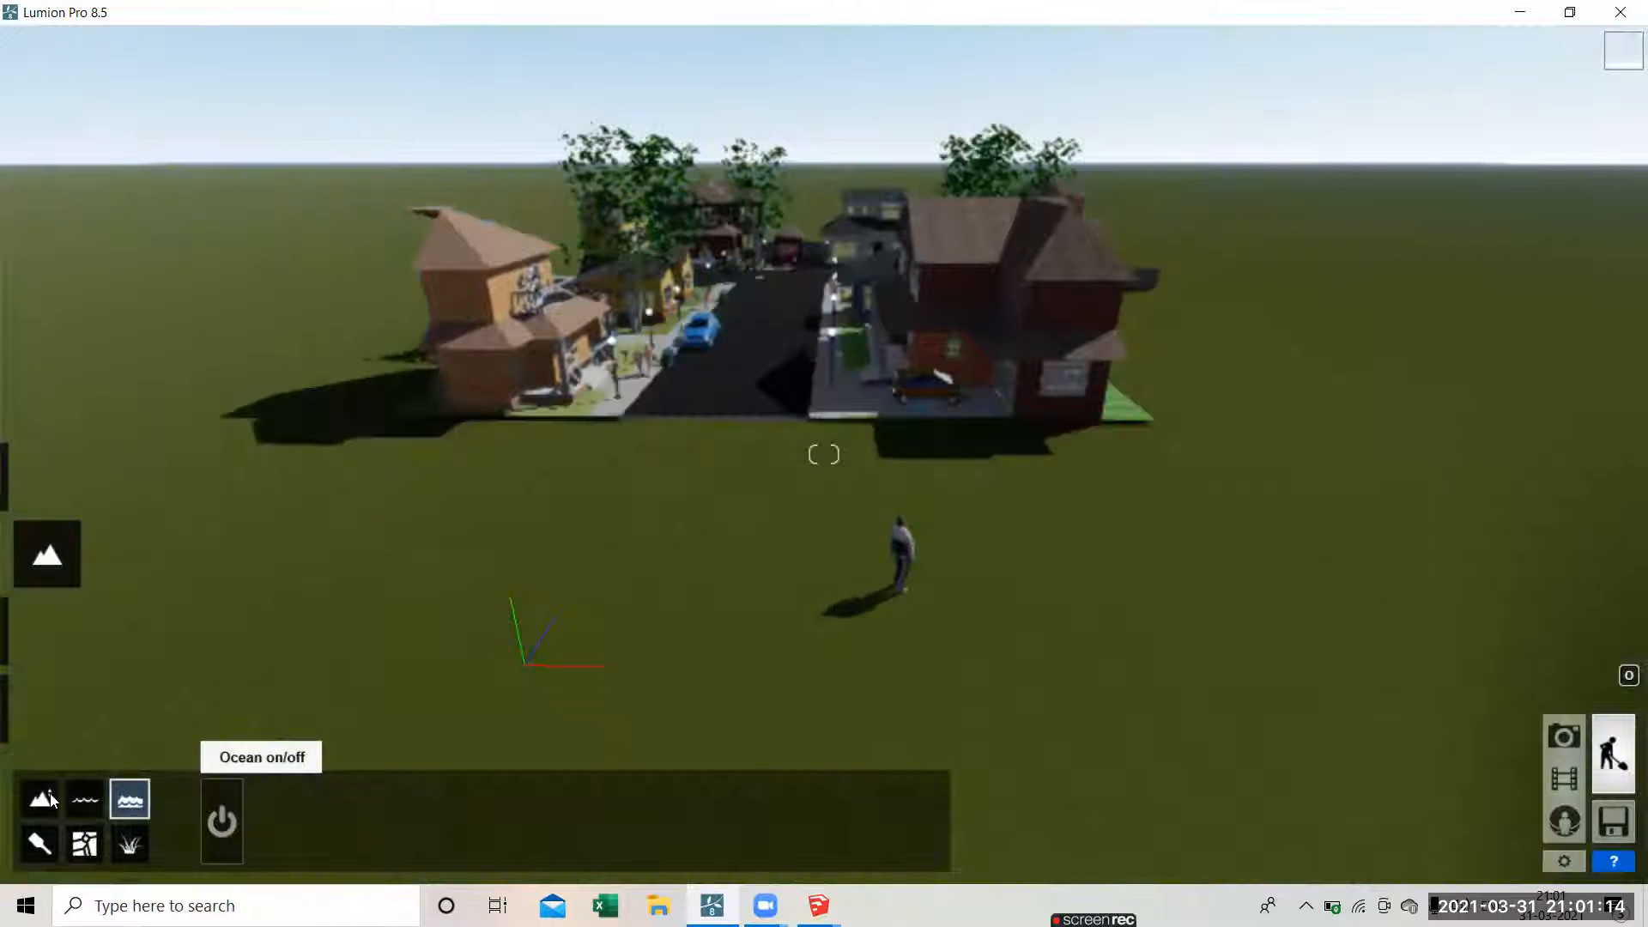
Step: Choose Car_009 from the transport objects and place it on the grass beside the orange-brown wooden house
{"action": "mouse_move", "coordinate": [36, 567]}
{"action": "left_click", "coordinate": [46, 708]}
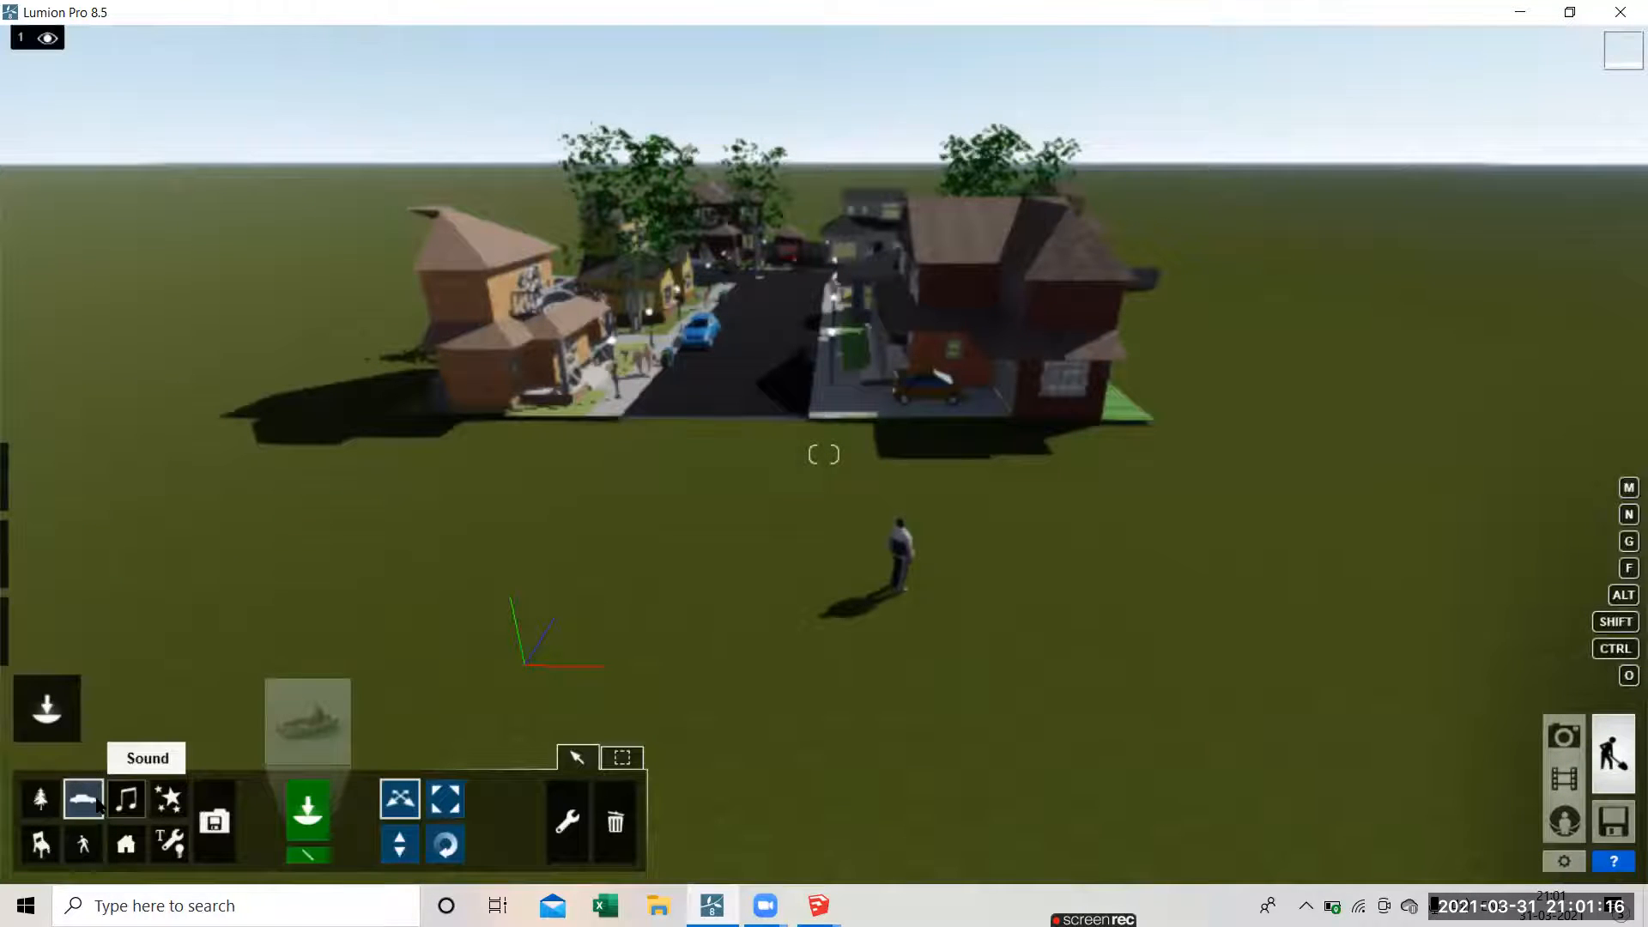
{"action": "left_click", "coordinate": [314, 733]}
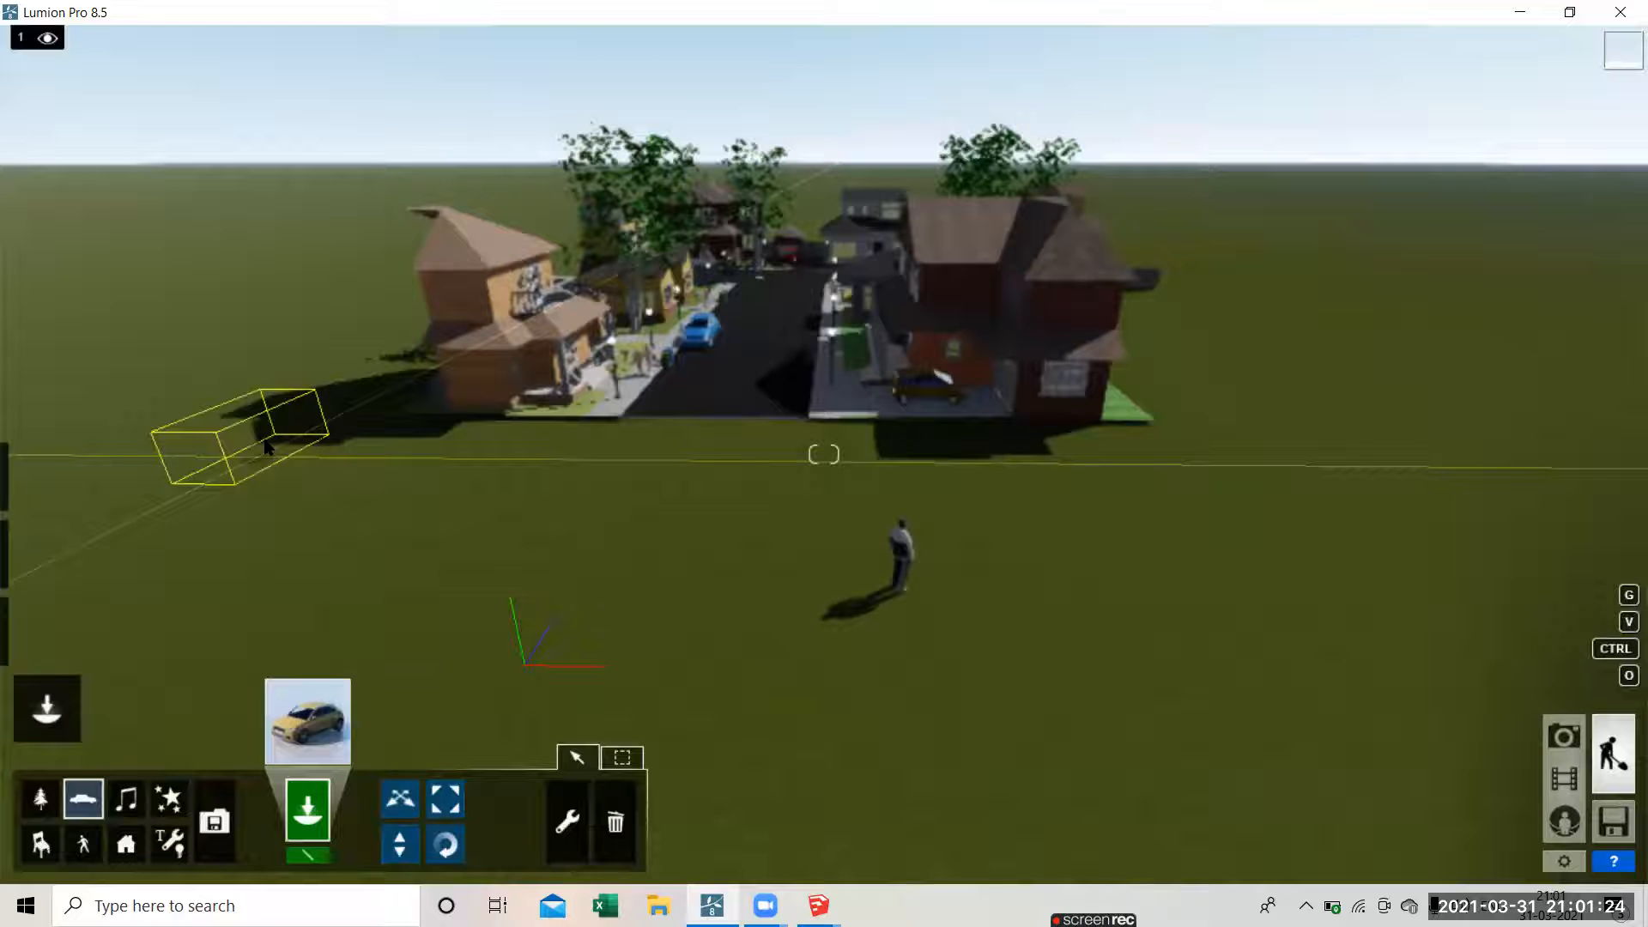
{"action": "left_click", "coordinate": [316, 490]}
{"action": "scroll", "coordinate": [411, 666], "scroll_direction": "up", "scroll_amount": 1}
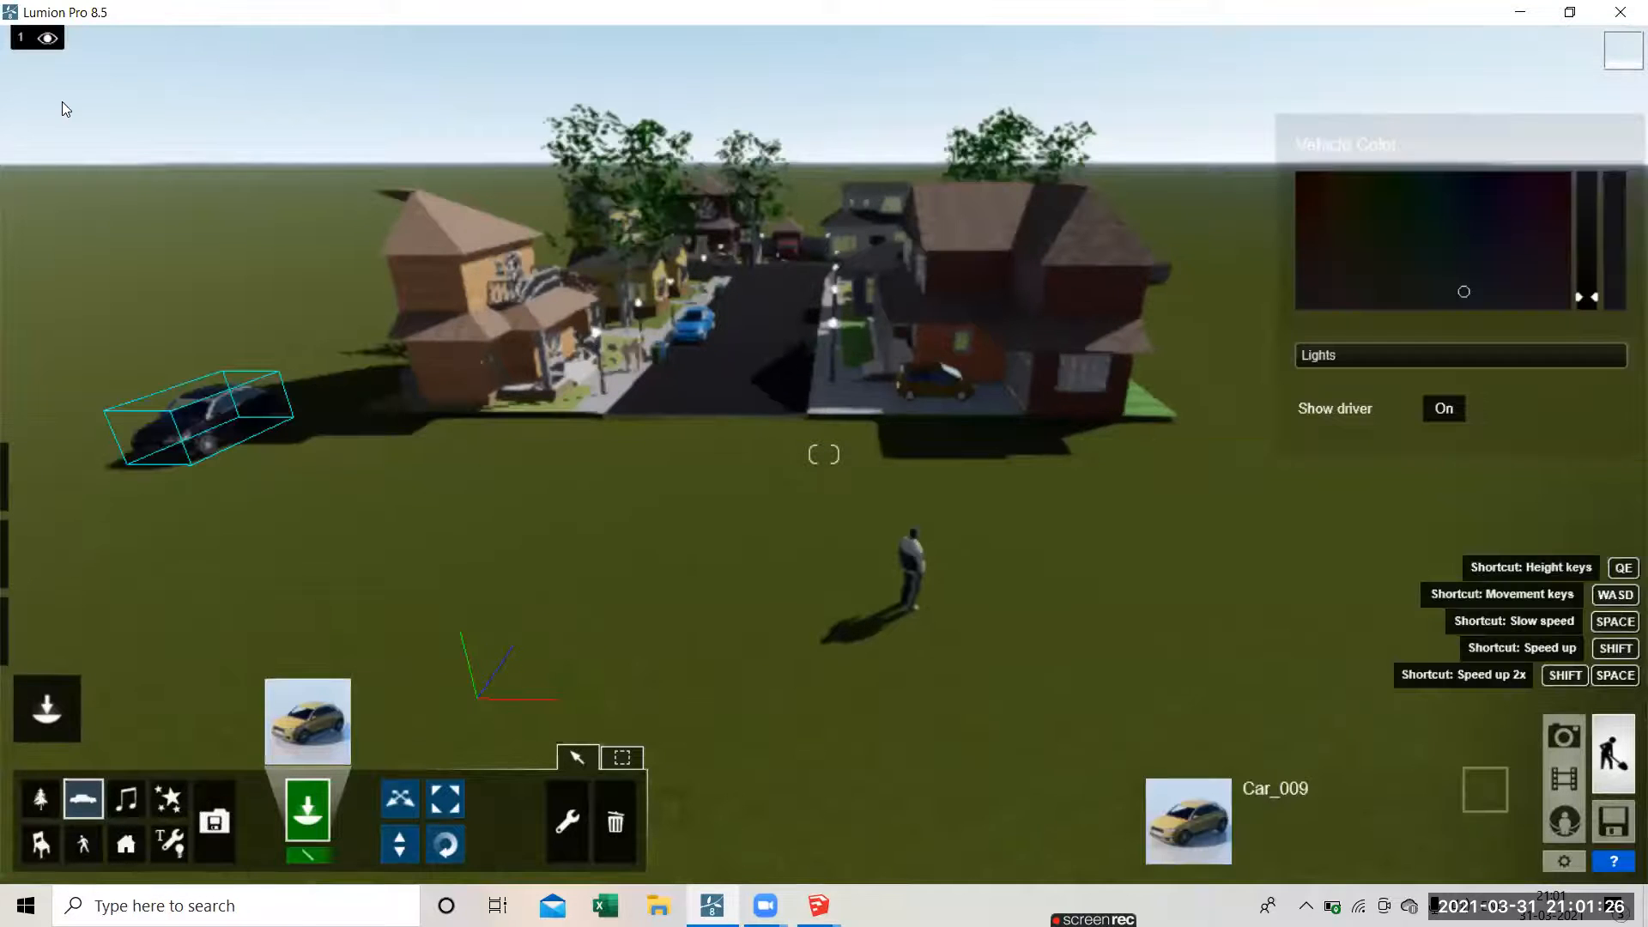
{"action": "scroll", "coordinate": [704, 534], "scroll_direction": "up", "scroll_amount": 3}
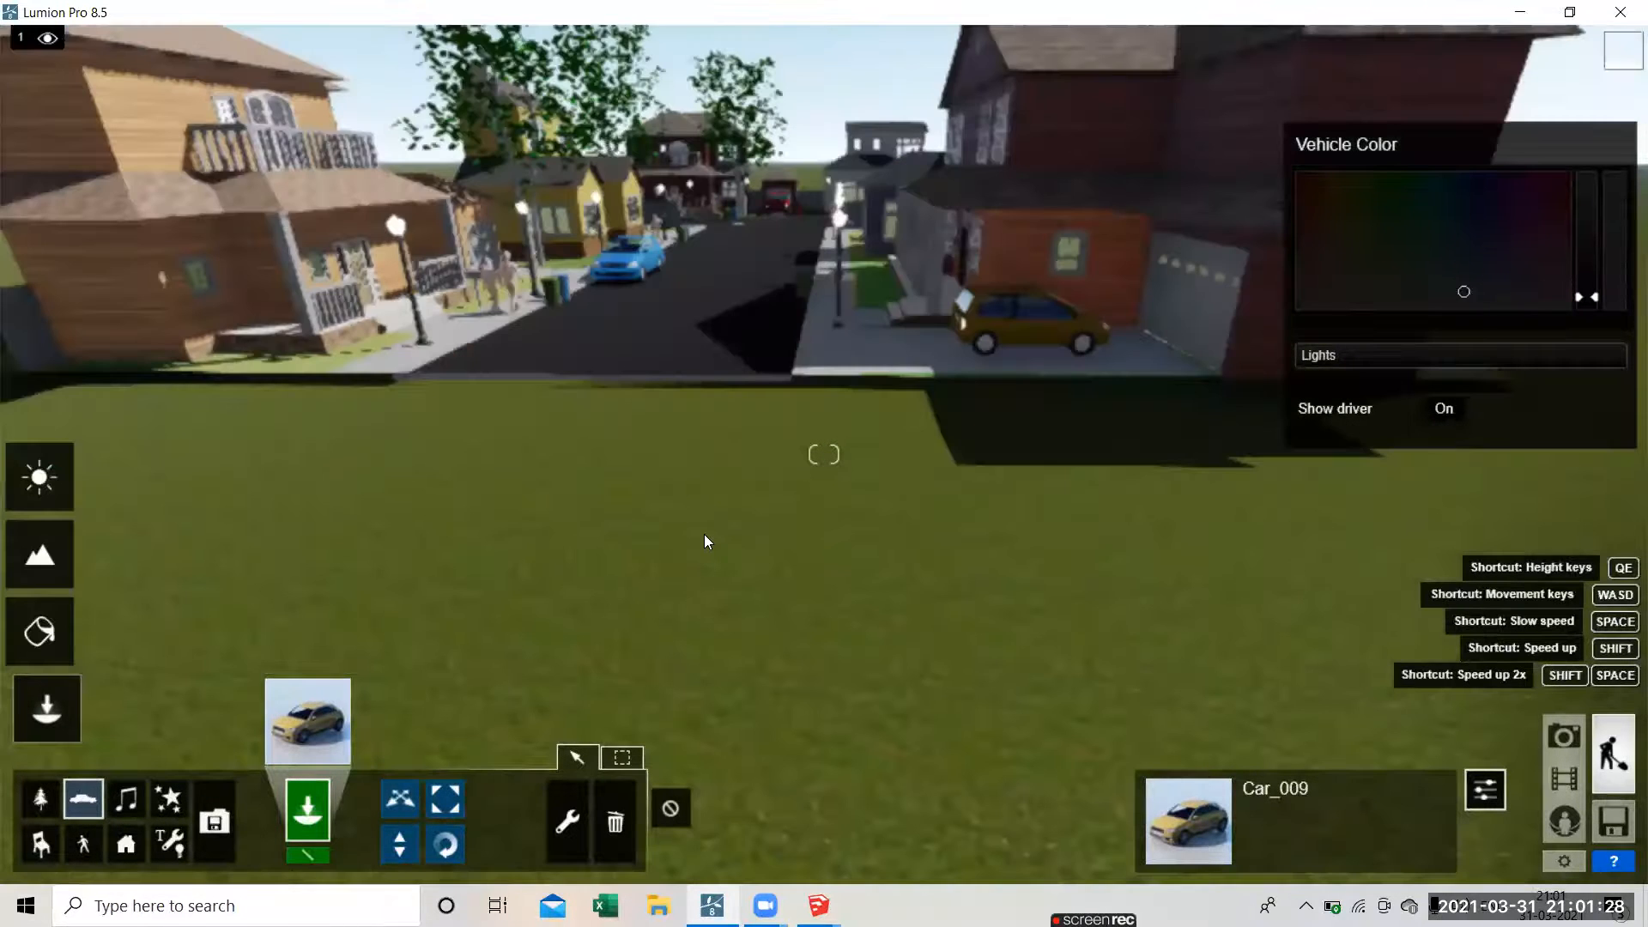
{"action": "scroll", "coordinate": [705, 539], "scroll_direction": "down", "scroll_amount": 2}
{"action": "scroll", "coordinate": [685, 562], "scroll_direction": "down", "scroll_amount": 3}
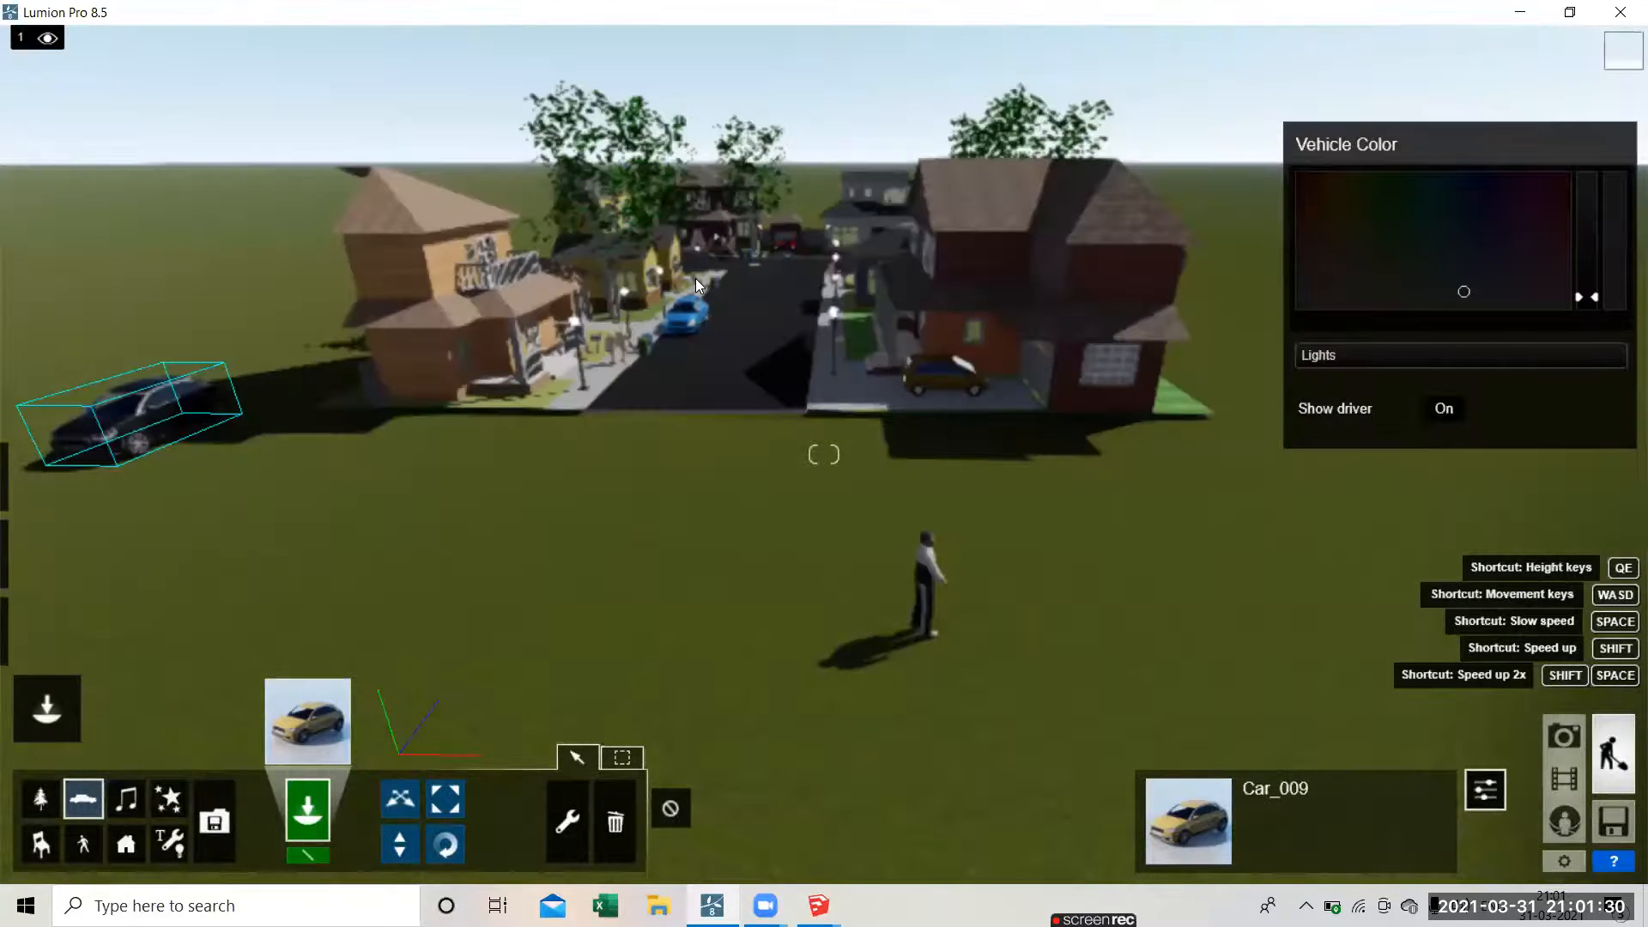
{"action": "scroll", "coordinate": [11, 659], "scroll_direction": "up", "scroll_amount": 2}
{"action": "mouse_move", "coordinate": [10, 659]}
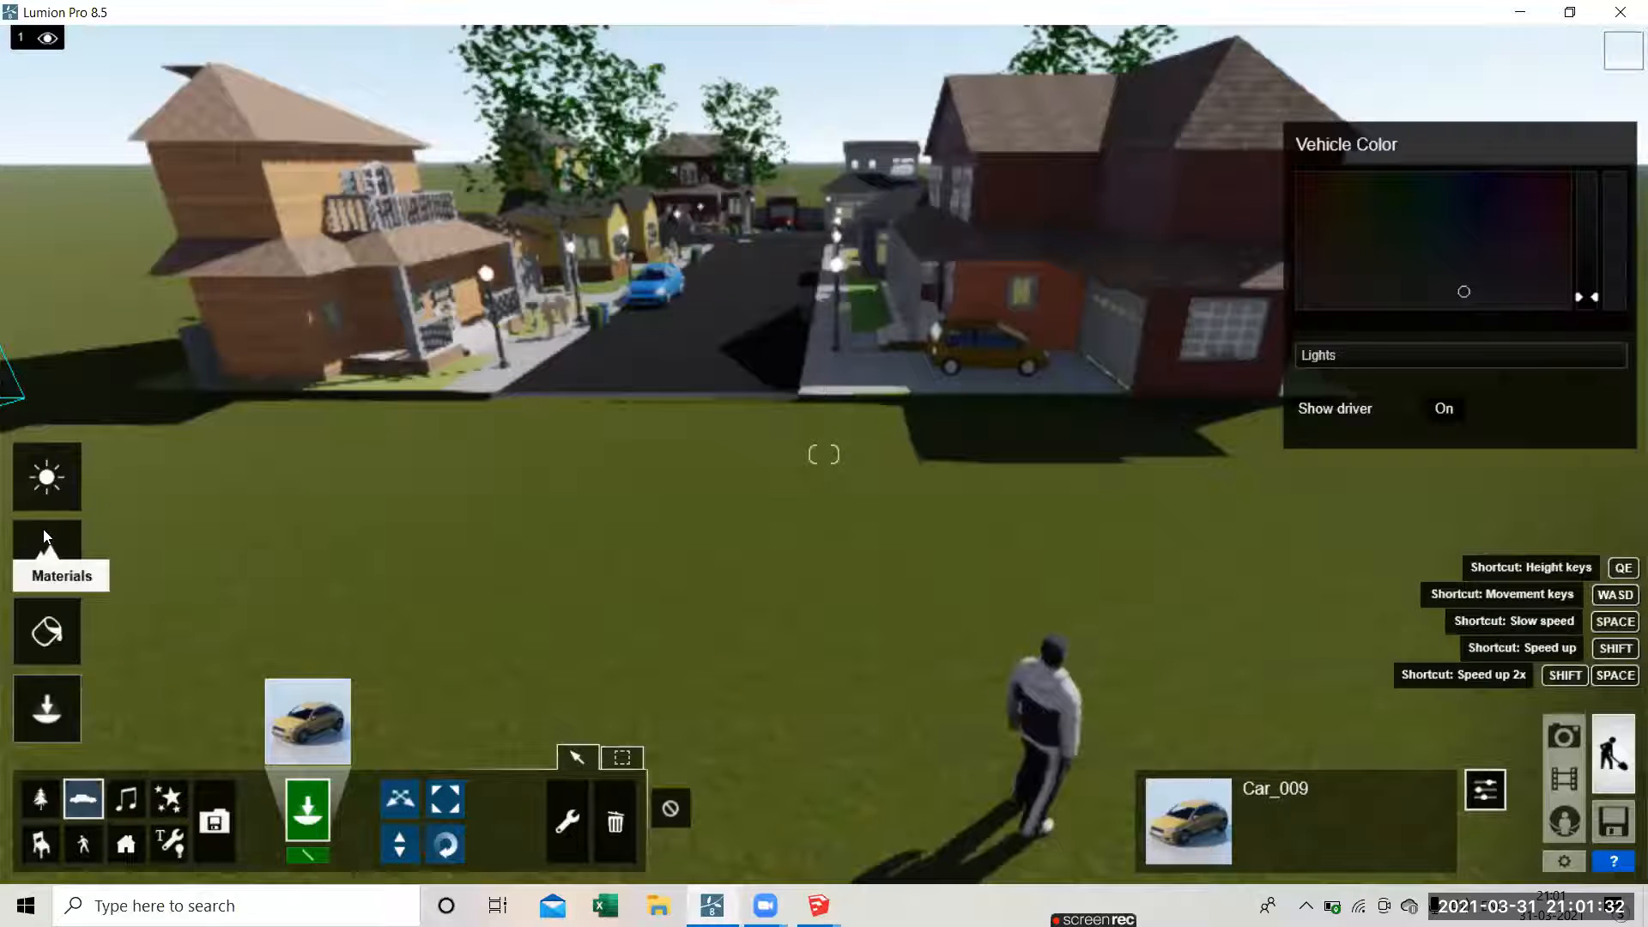
Step: Lower the sun below the horizon in the weather settings to show the street scene at night
{"action": "left_click_drag", "start_coordinate": [202, 827], "coordinate": [165, 860]}
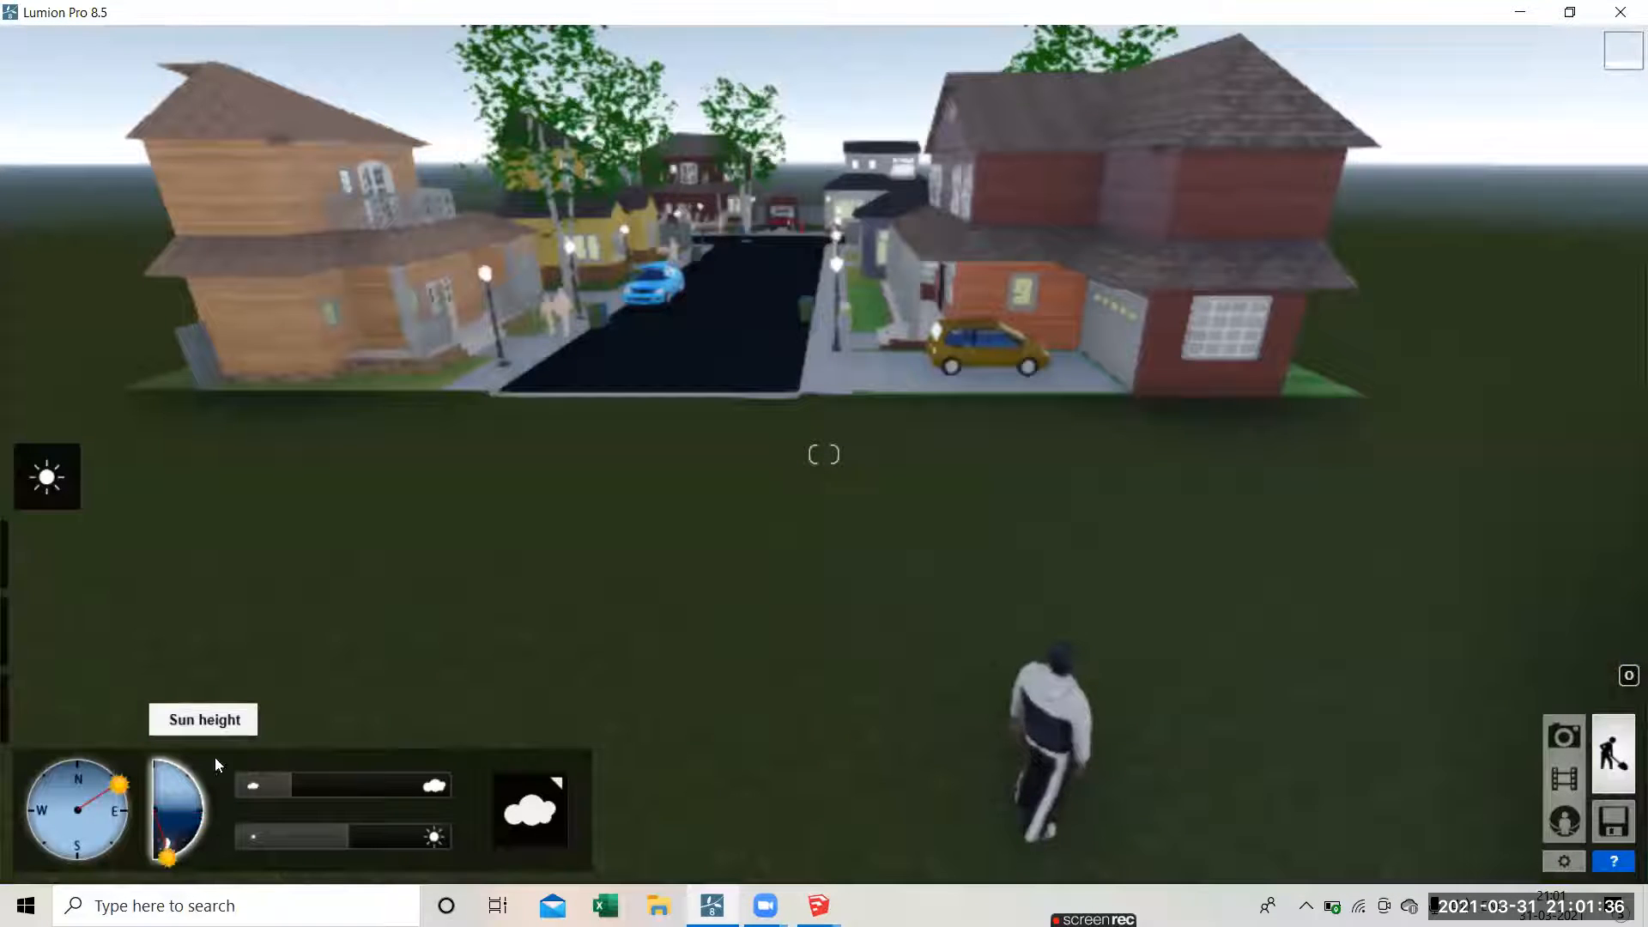
{"action": "scroll", "coordinate": [800, 581], "scroll_direction": "down", "scroll_amount": 2}
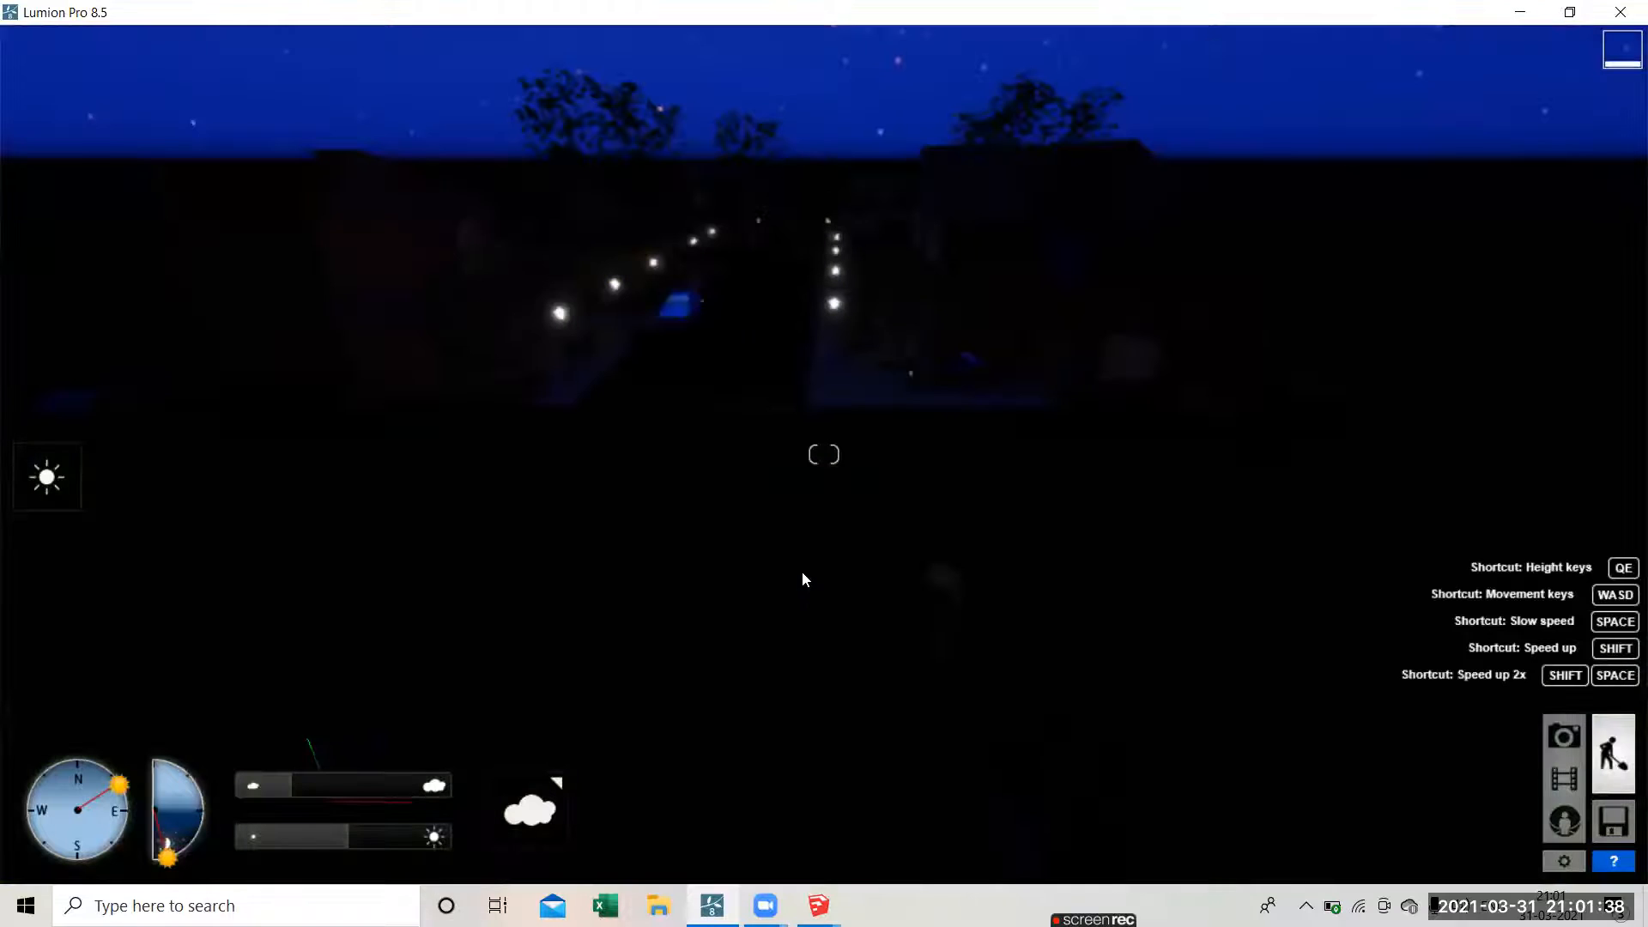
{"action": "scroll", "coordinate": [812, 214], "scroll_direction": "down", "scroll_amount": 3}
{"action": "scroll", "coordinate": [795, 330], "scroll_direction": "up", "scroll_amount": 2}
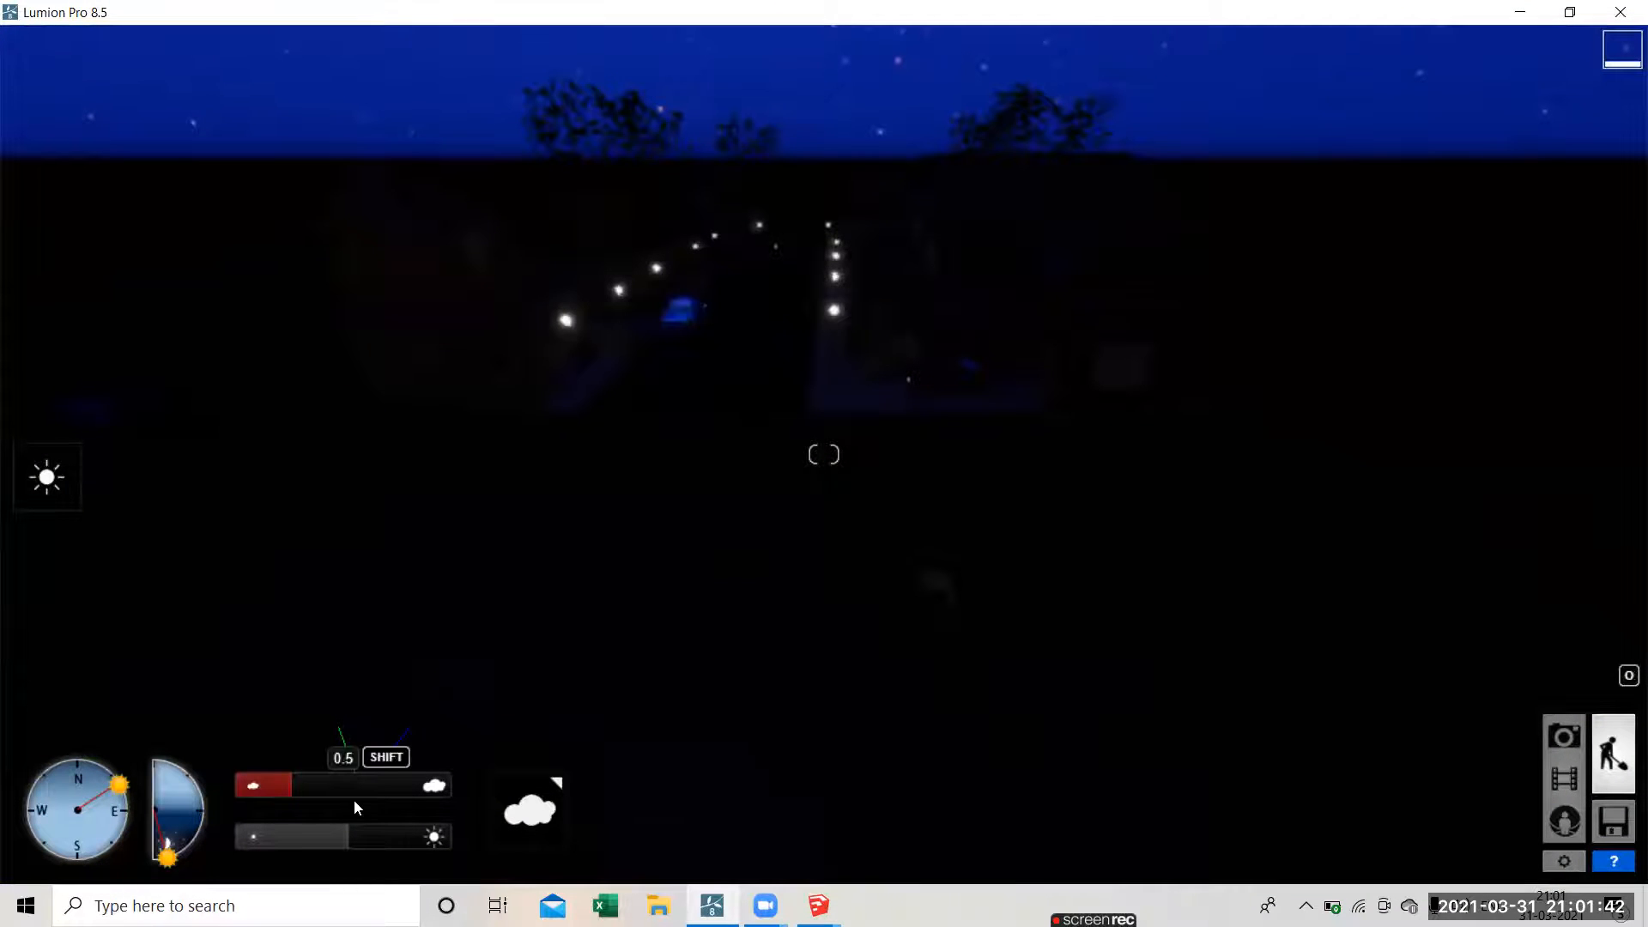
Step: Increase the cloud amount in the night sky and inspect the clouds above the lamp-lit street
{"action": "left_click", "coordinate": [389, 786]}
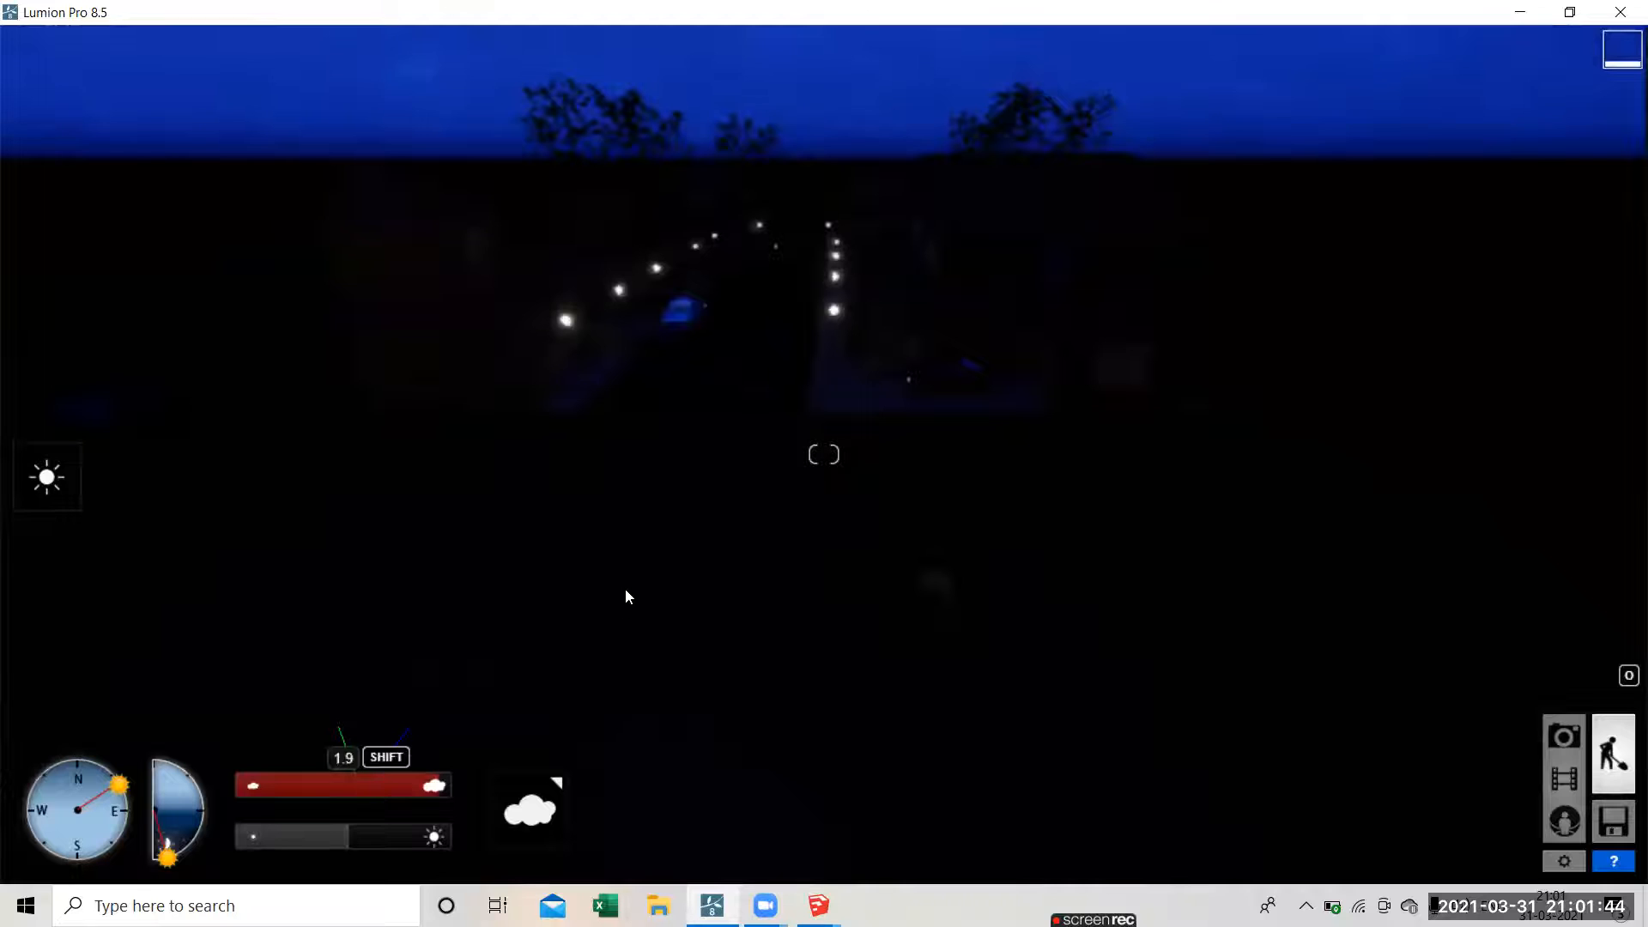
{"action": "scroll", "coordinate": [599, 623], "scroll_direction": "down", "scroll_amount": 2}
{"action": "key", "text": "w"}
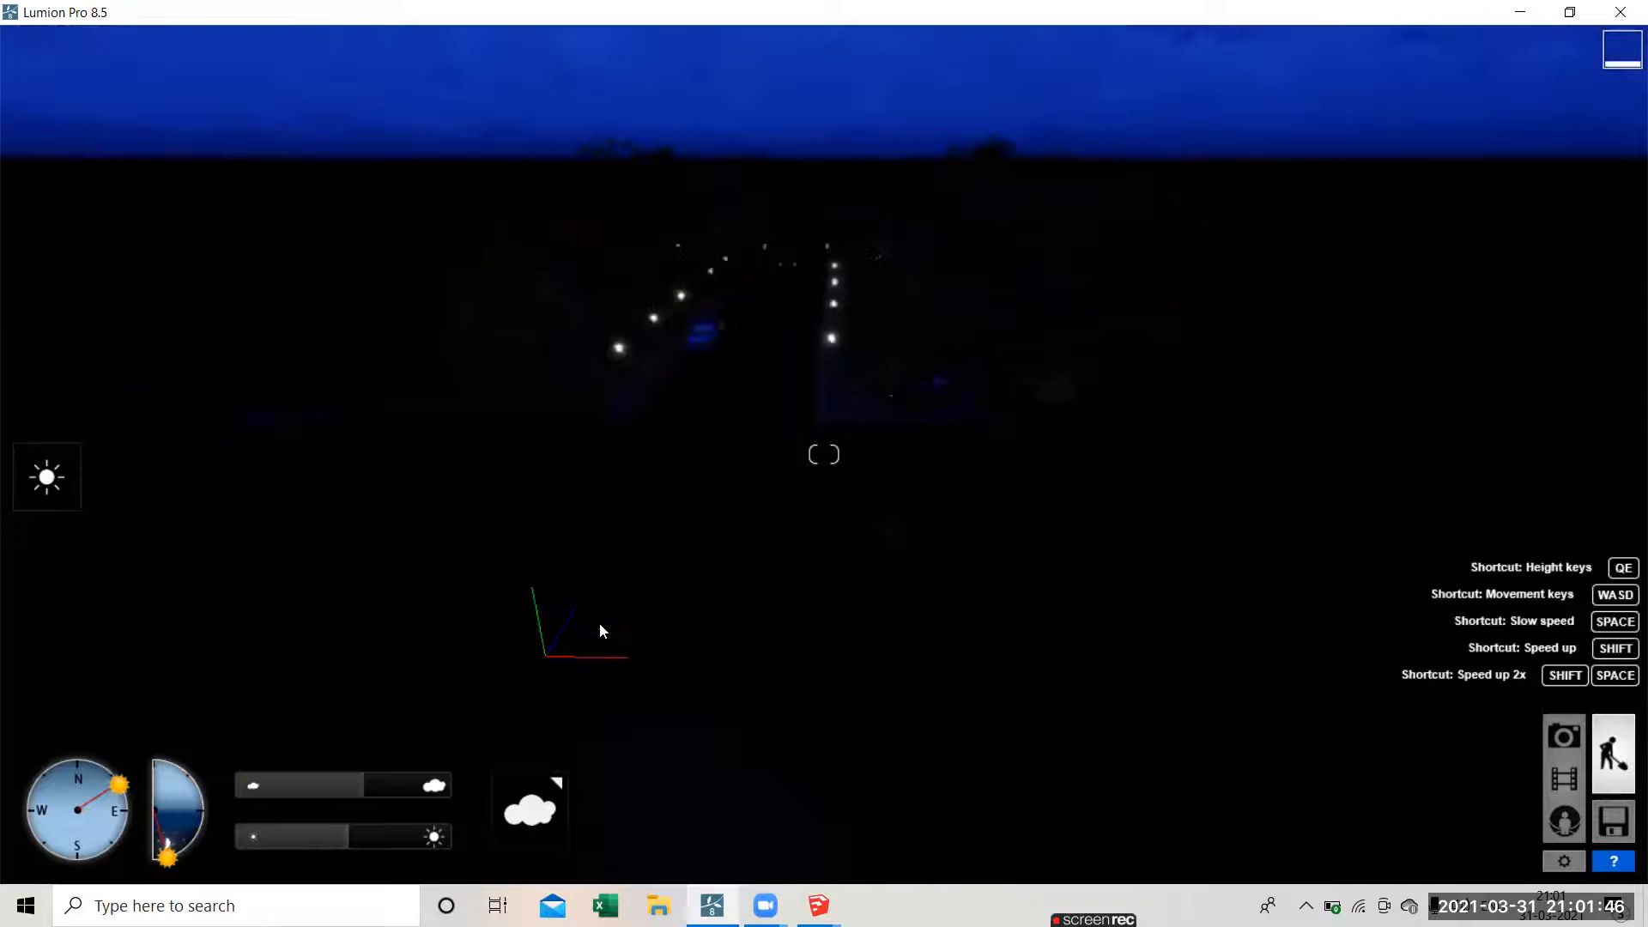
{"action": "key", "text": "e"}
{"action": "key", "text": "e"}
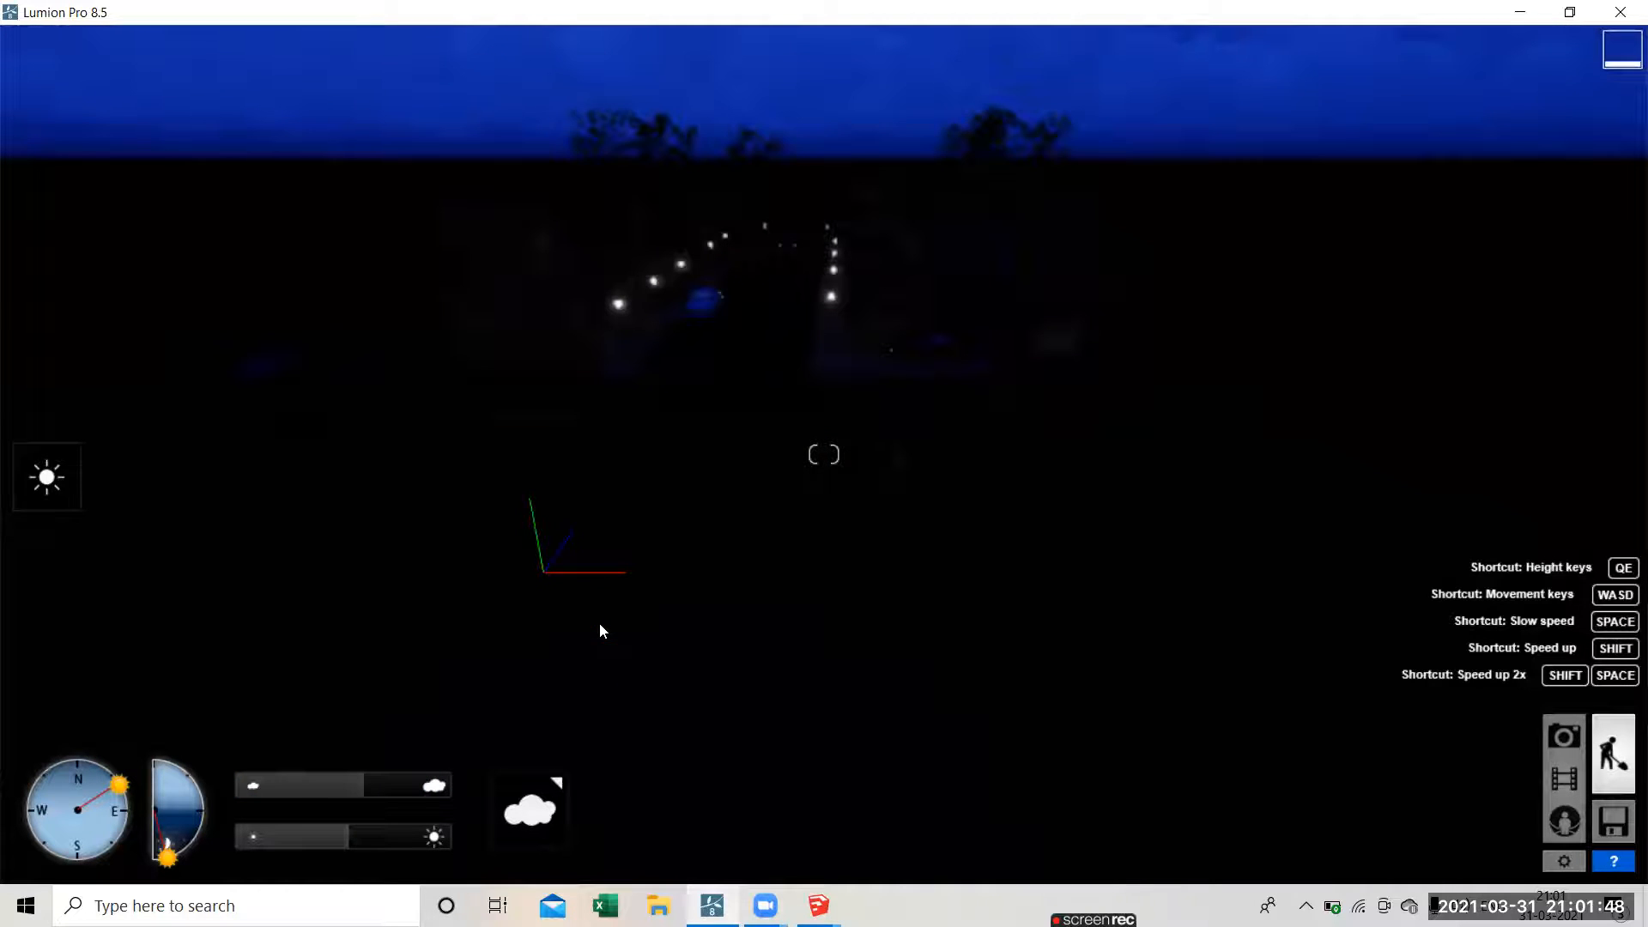
{"action": "key", "text": "q"}
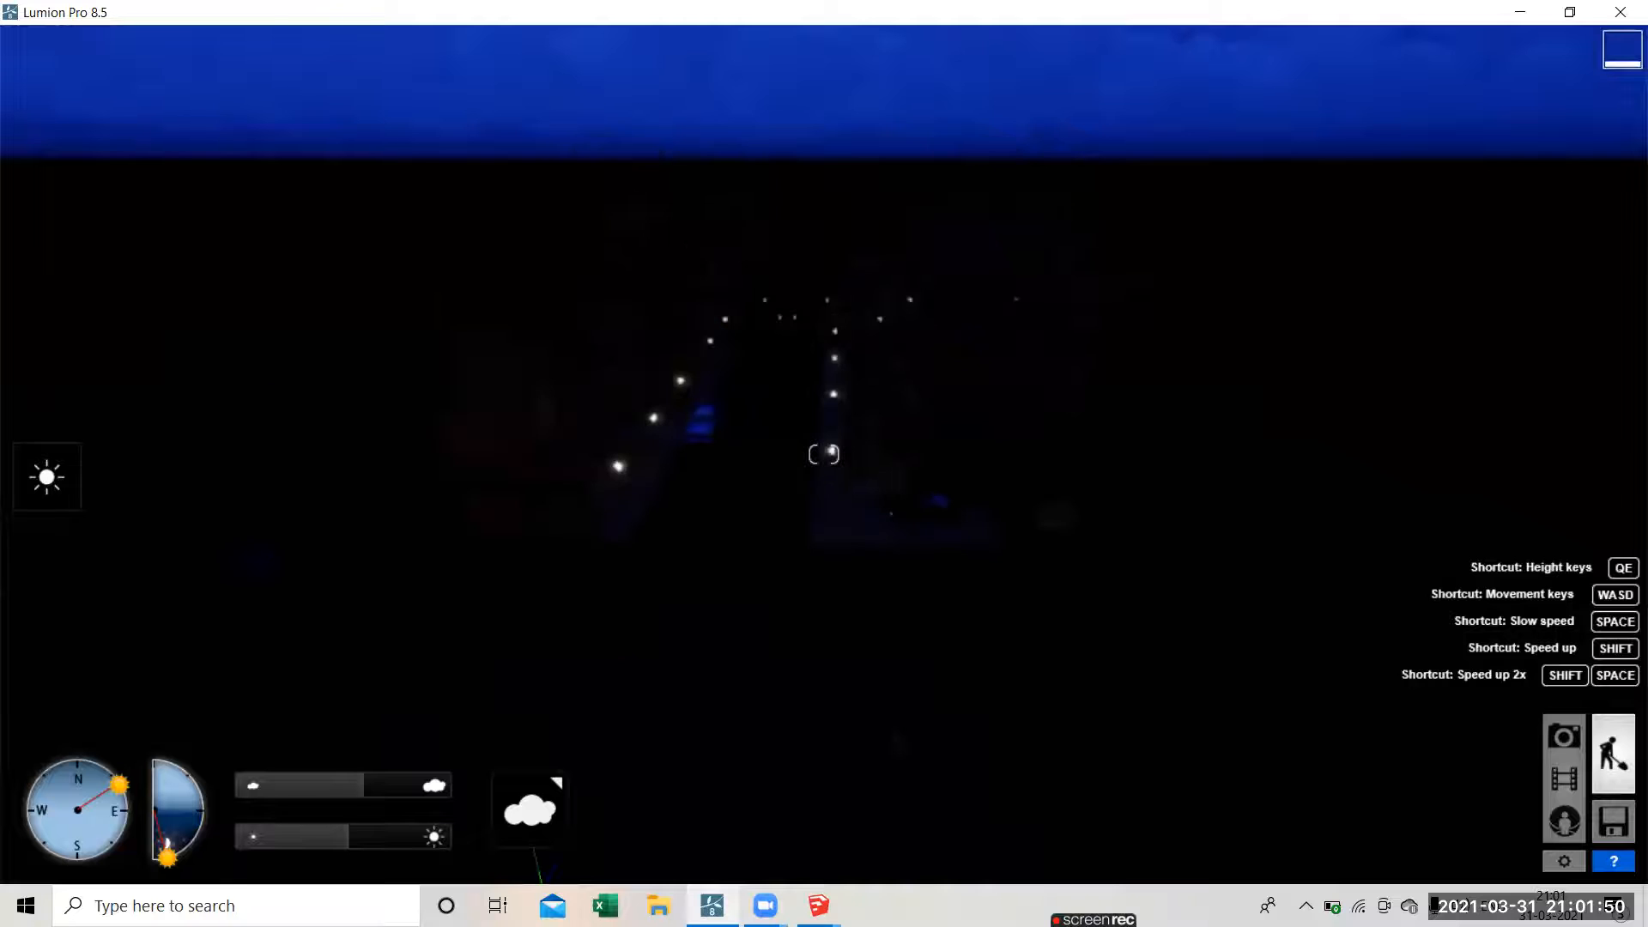
{"action": "right_click_drag", "start_coordinate": [578, 656], "coordinate": [579, 640]}
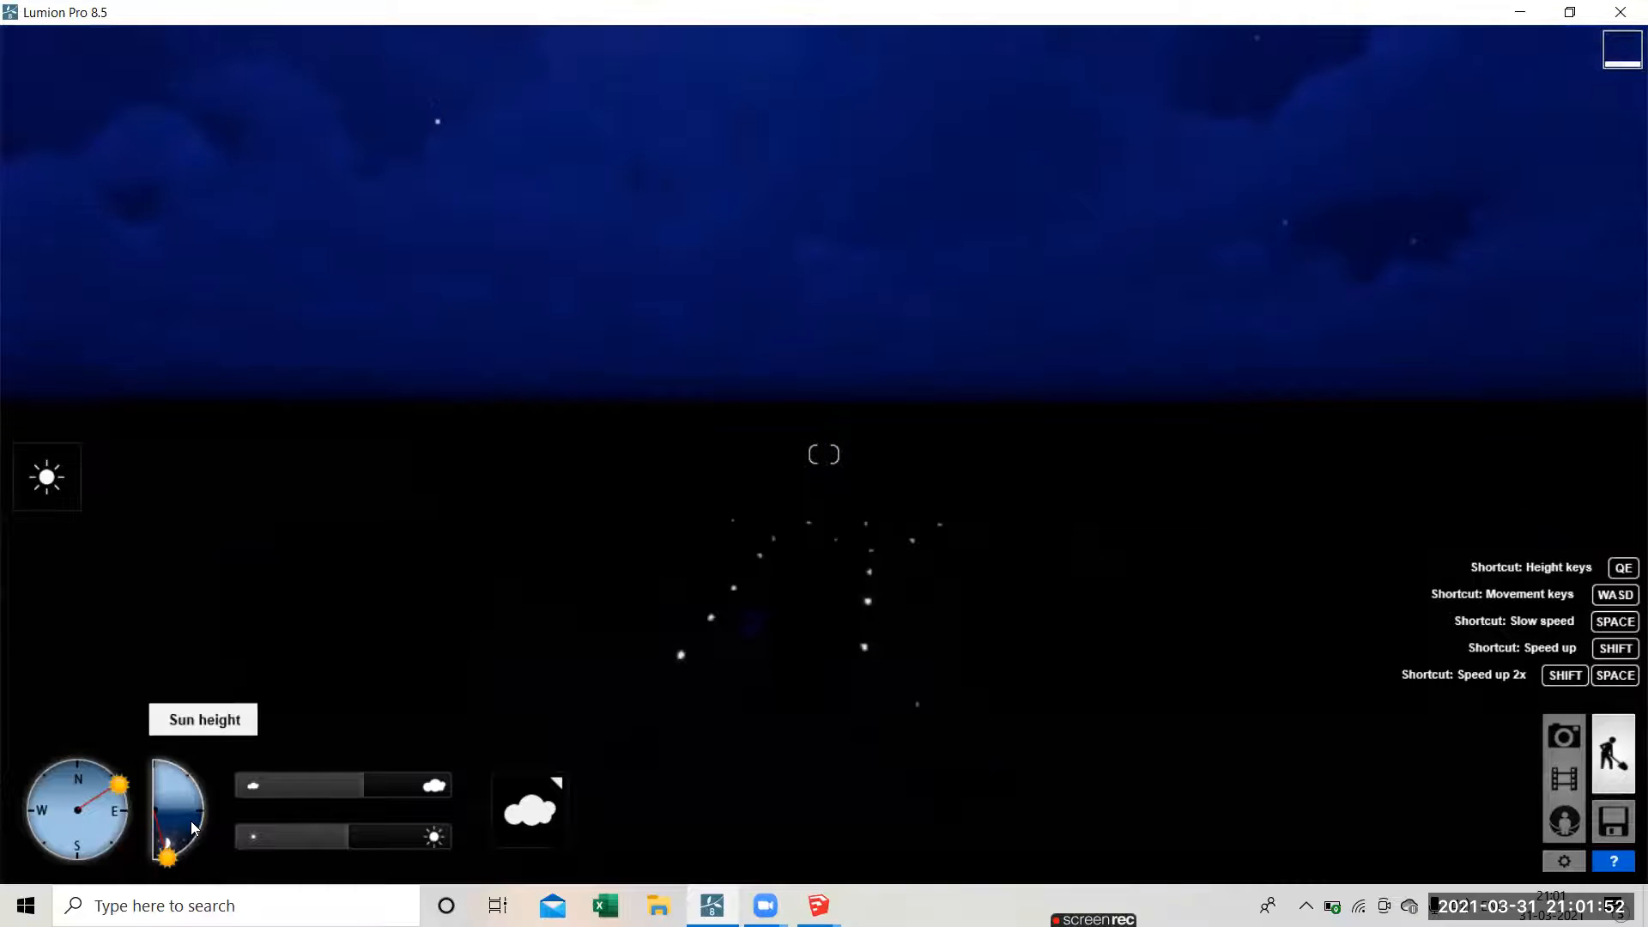
Step: Set the cloud amount to 0.8 and raise the sun brightness slightly
{"action": "left_click", "coordinate": [398, 780]}
{"action": "left_click", "coordinate": [321, 786]}
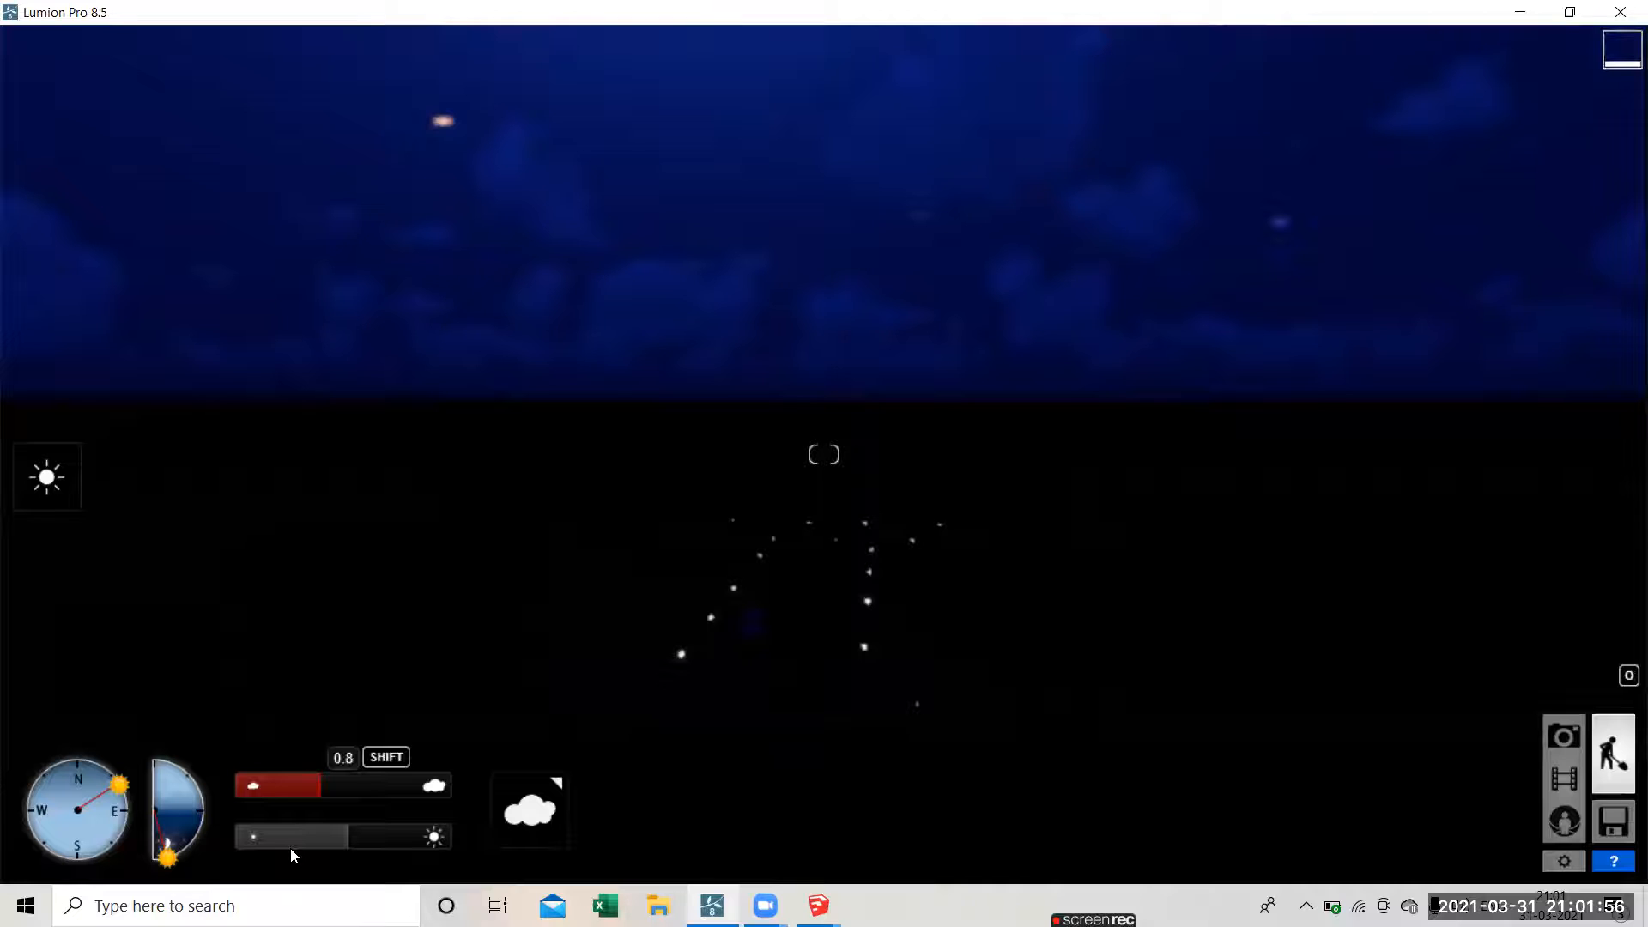
{"action": "left_click", "coordinate": [404, 837]}
{"action": "left_click", "coordinate": [369, 834]}
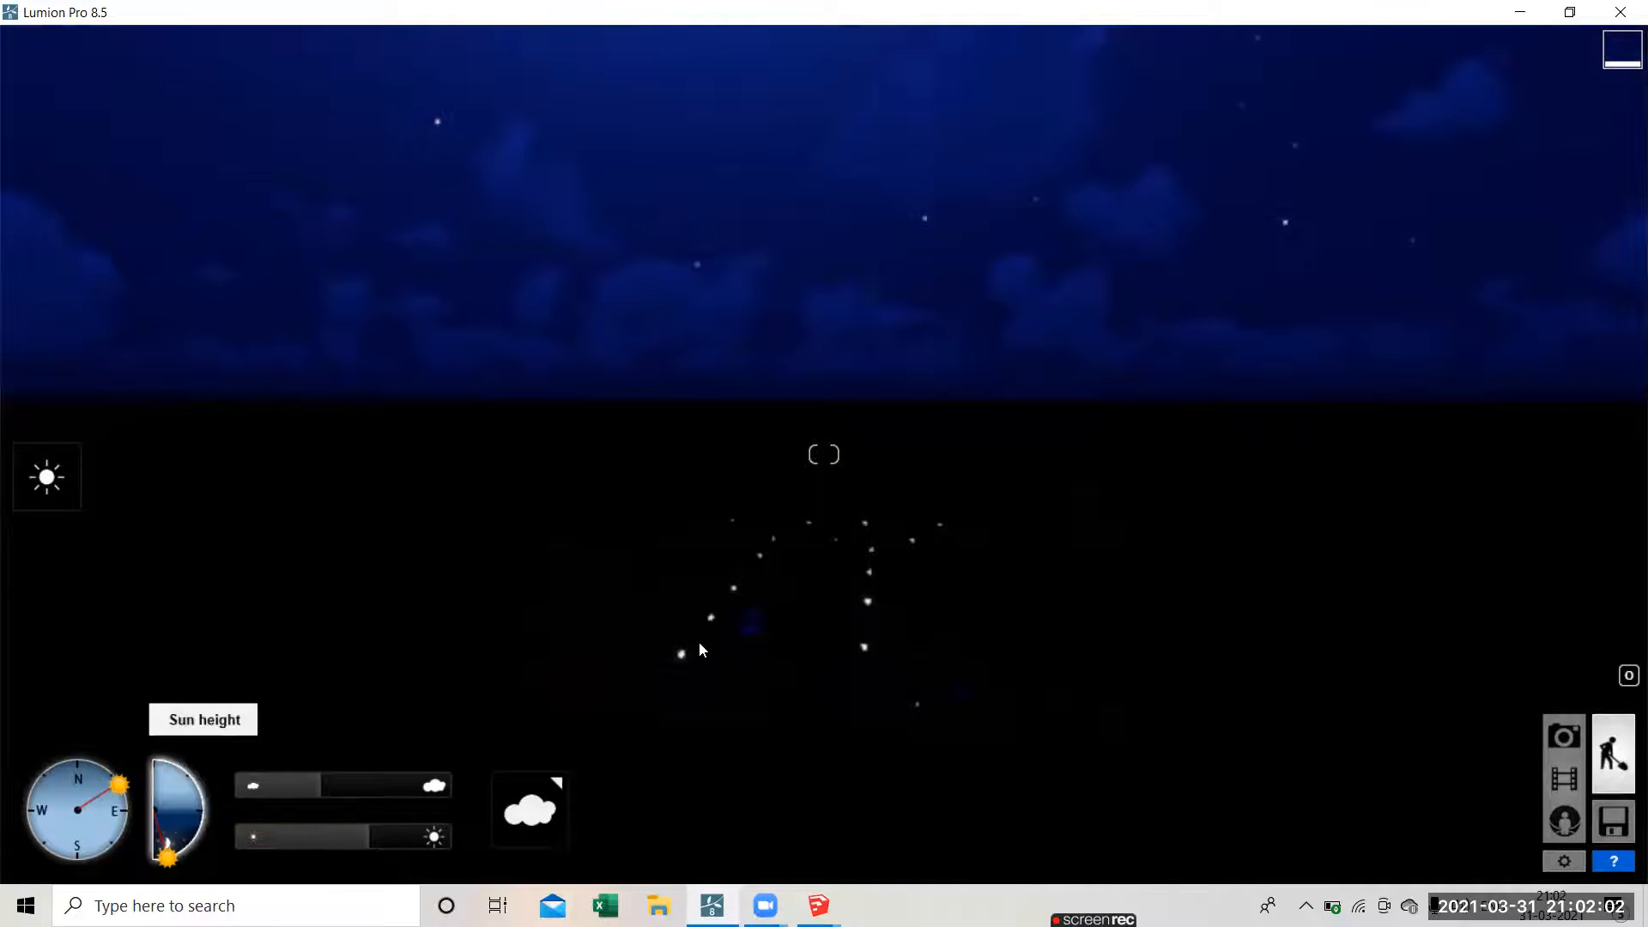
Step: Raise the sun height well above the horizon to light the street scene as bright daytime
{"action": "left_click", "coordinate": [199, 802]}
{"action": "scroll", "coordinate": [755, 746], "scroll_direction": "down", "scroll_amount": 2}
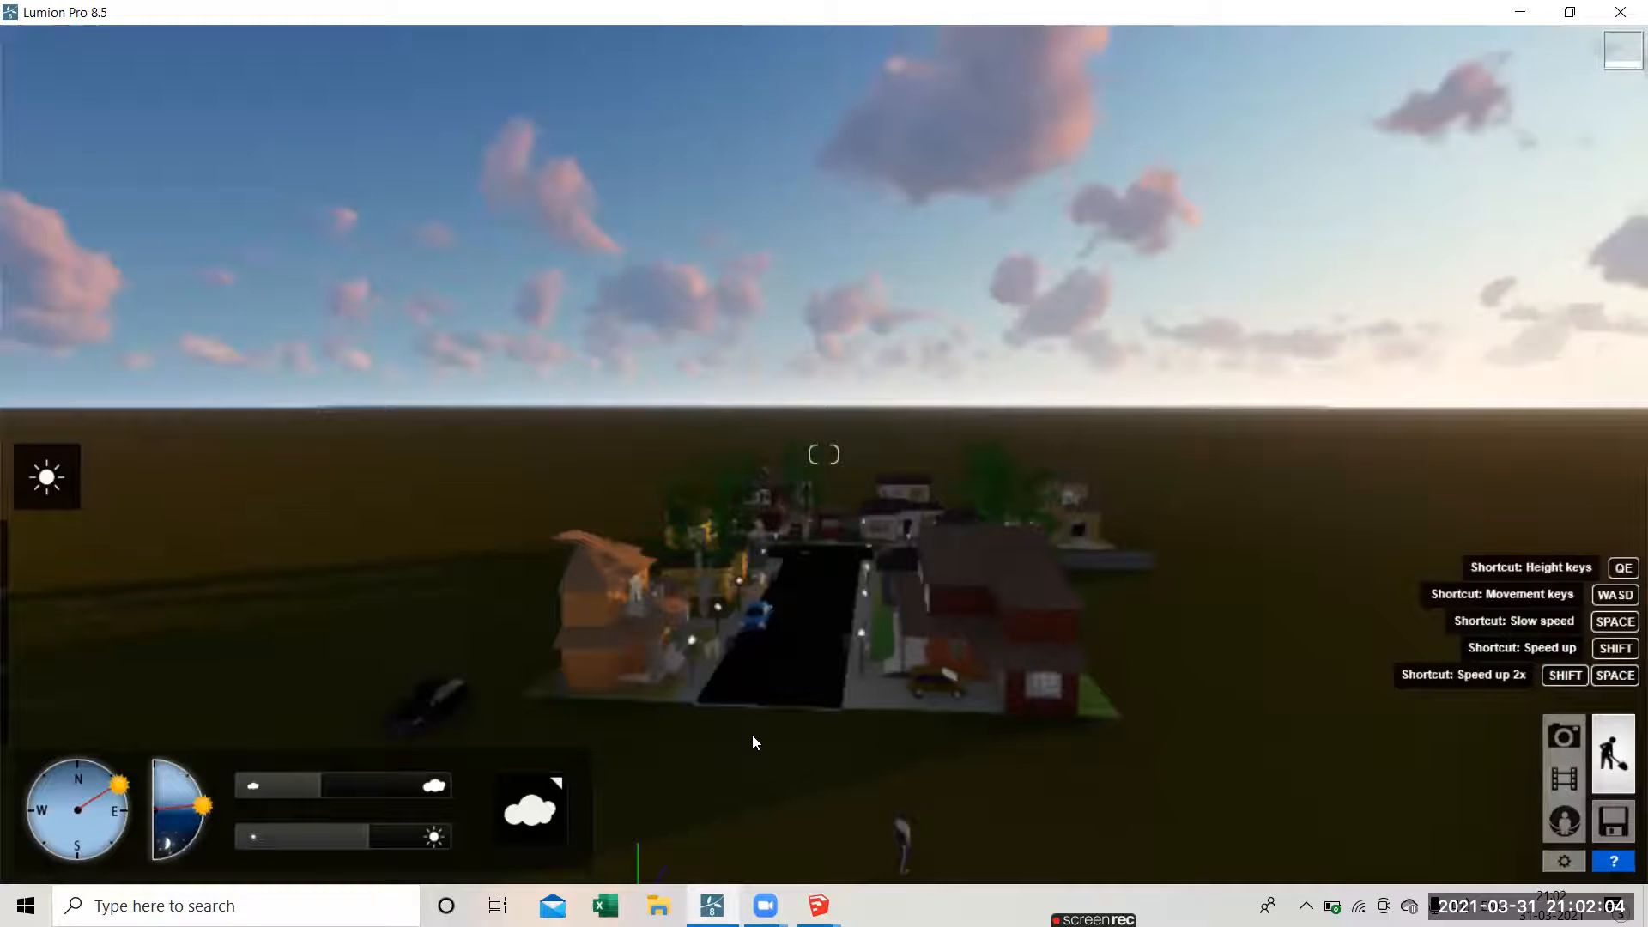
{"action": "scroll", "coordinate": [719, 769], "scroll_direction": "up", "scroll_amount": 1}
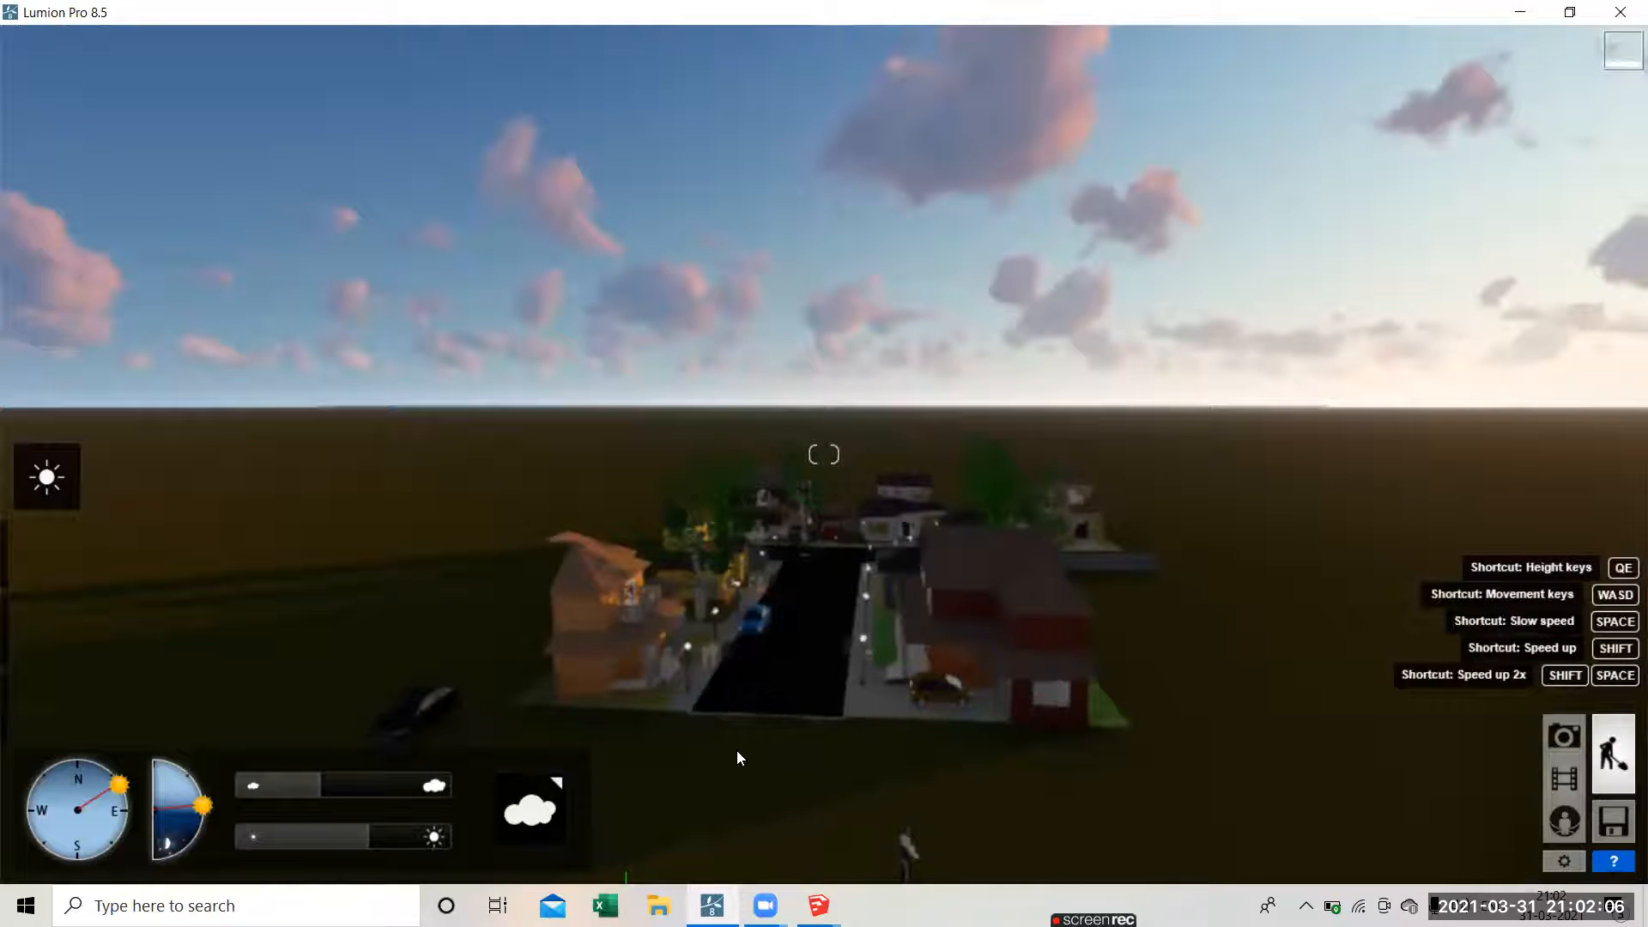
{"action": "scroll", "coordinate": [736, 750], "scroll_direction": "up", "scroll_amount": 1}
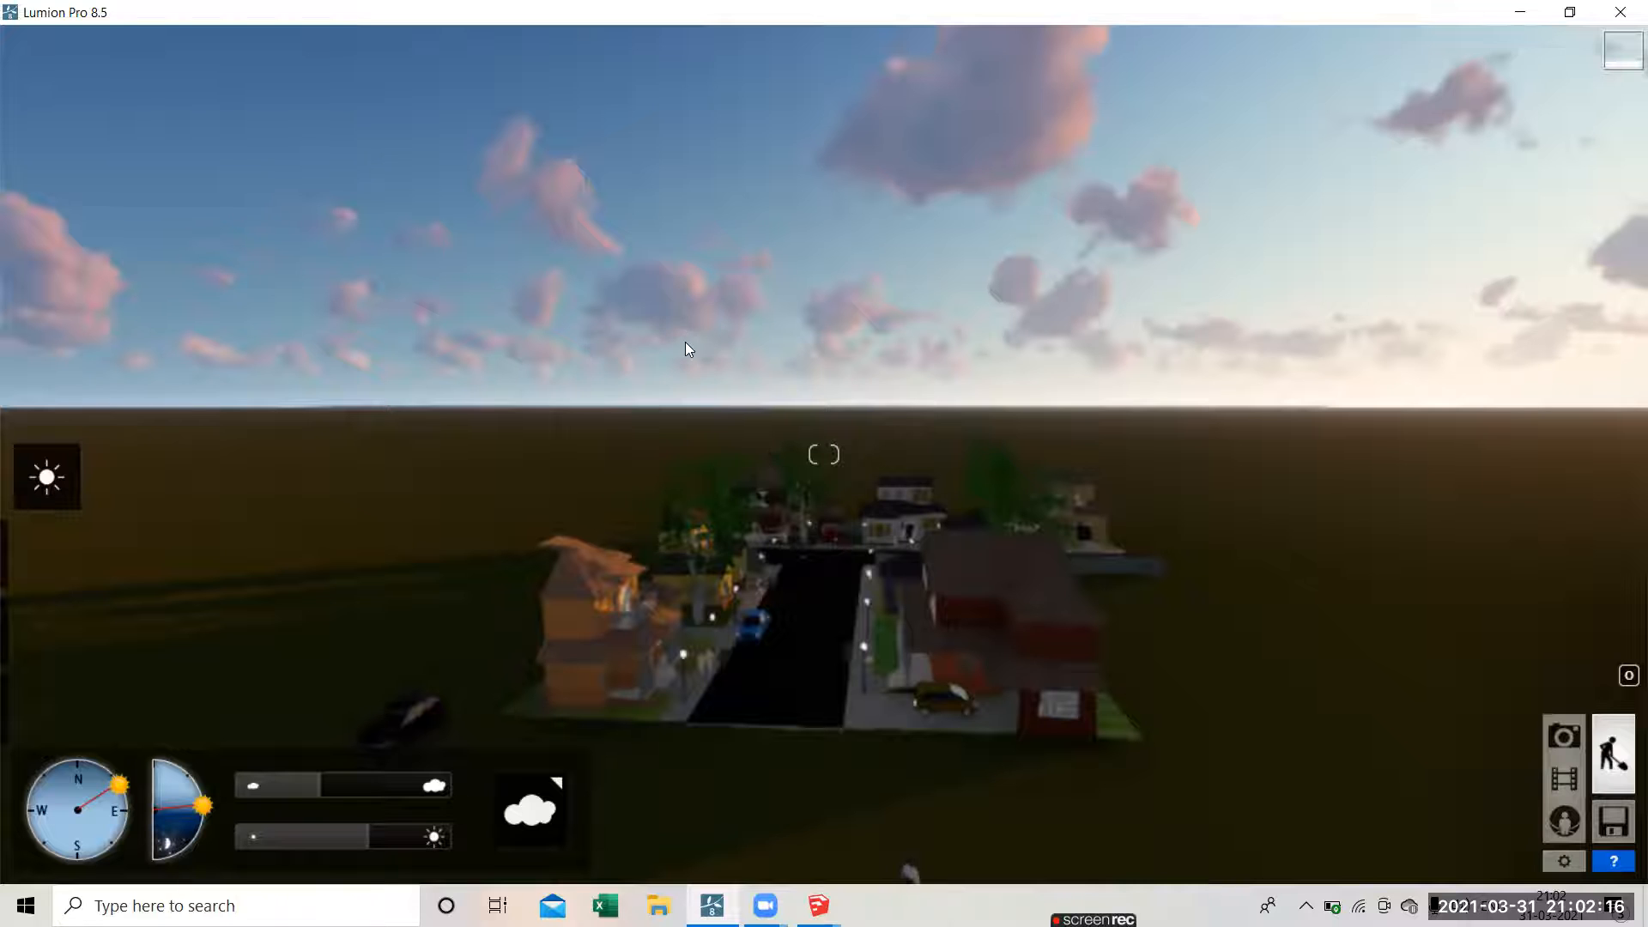
{"action": "scroll", "coordinate": [758, 705], "scroll_direction": "down", "scroll_amount": 3}
{"action": "left_click_drag", "start_coordinate": [201, 800], "coordinate": [189, 764]}
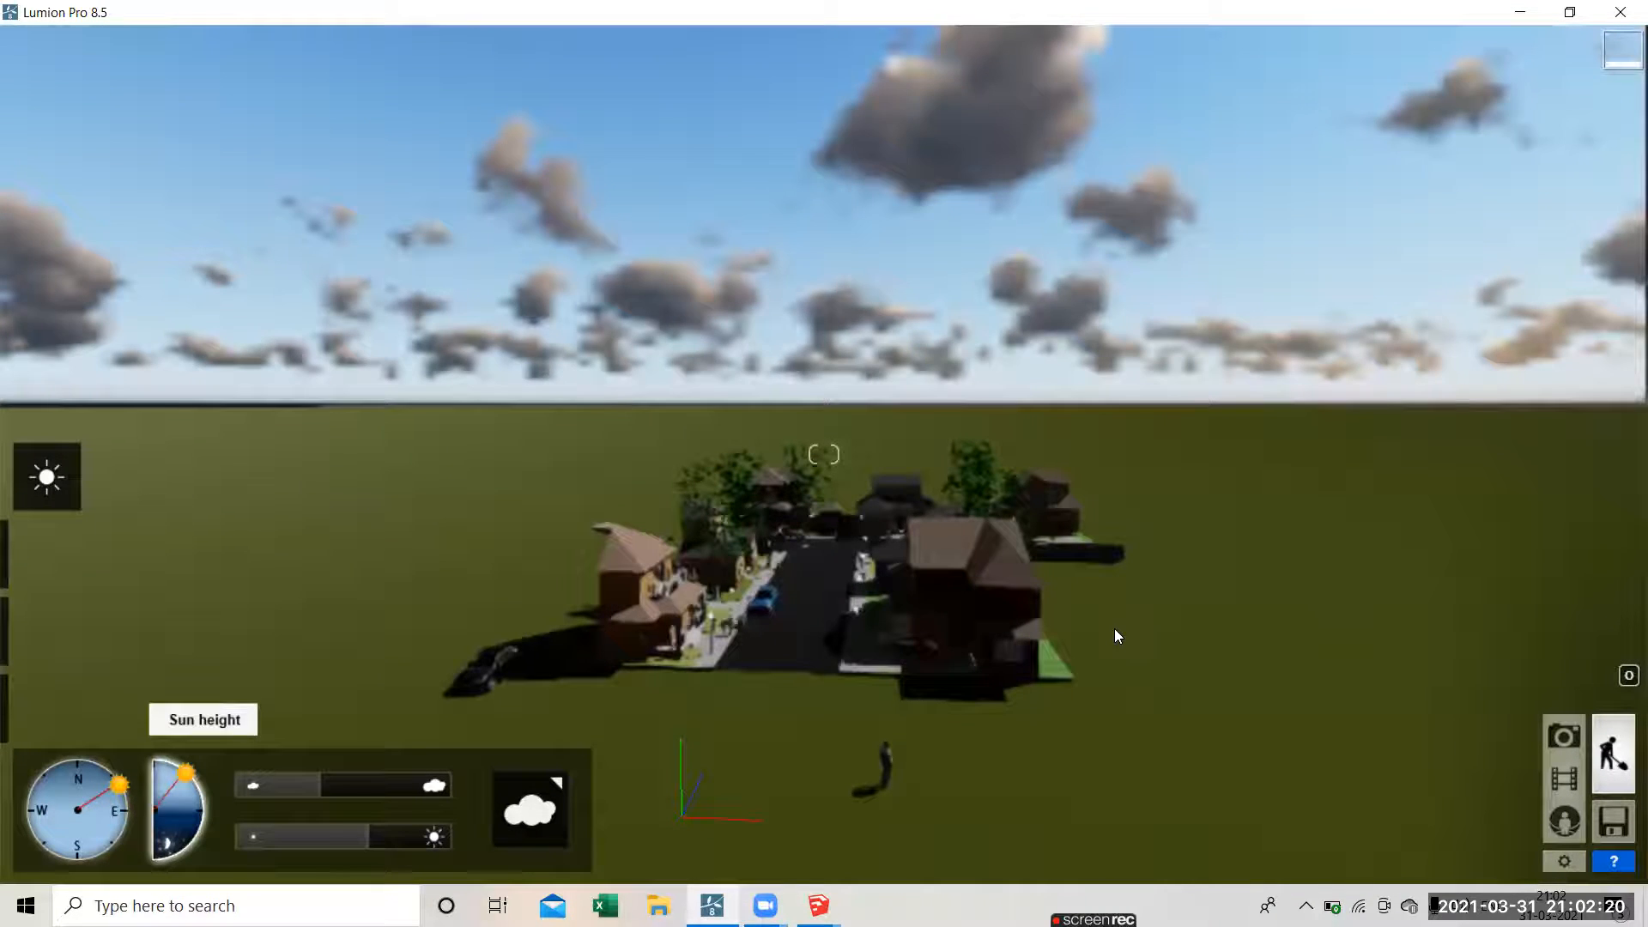
{"action": "scroll", "coordinate": [630, 570], "scroll_direction": "up", "scroll_amount": 3}
{"action": "scroll", "coordinate": [590, 735], "scroll_direction": "down", "scroll_amount": 3}
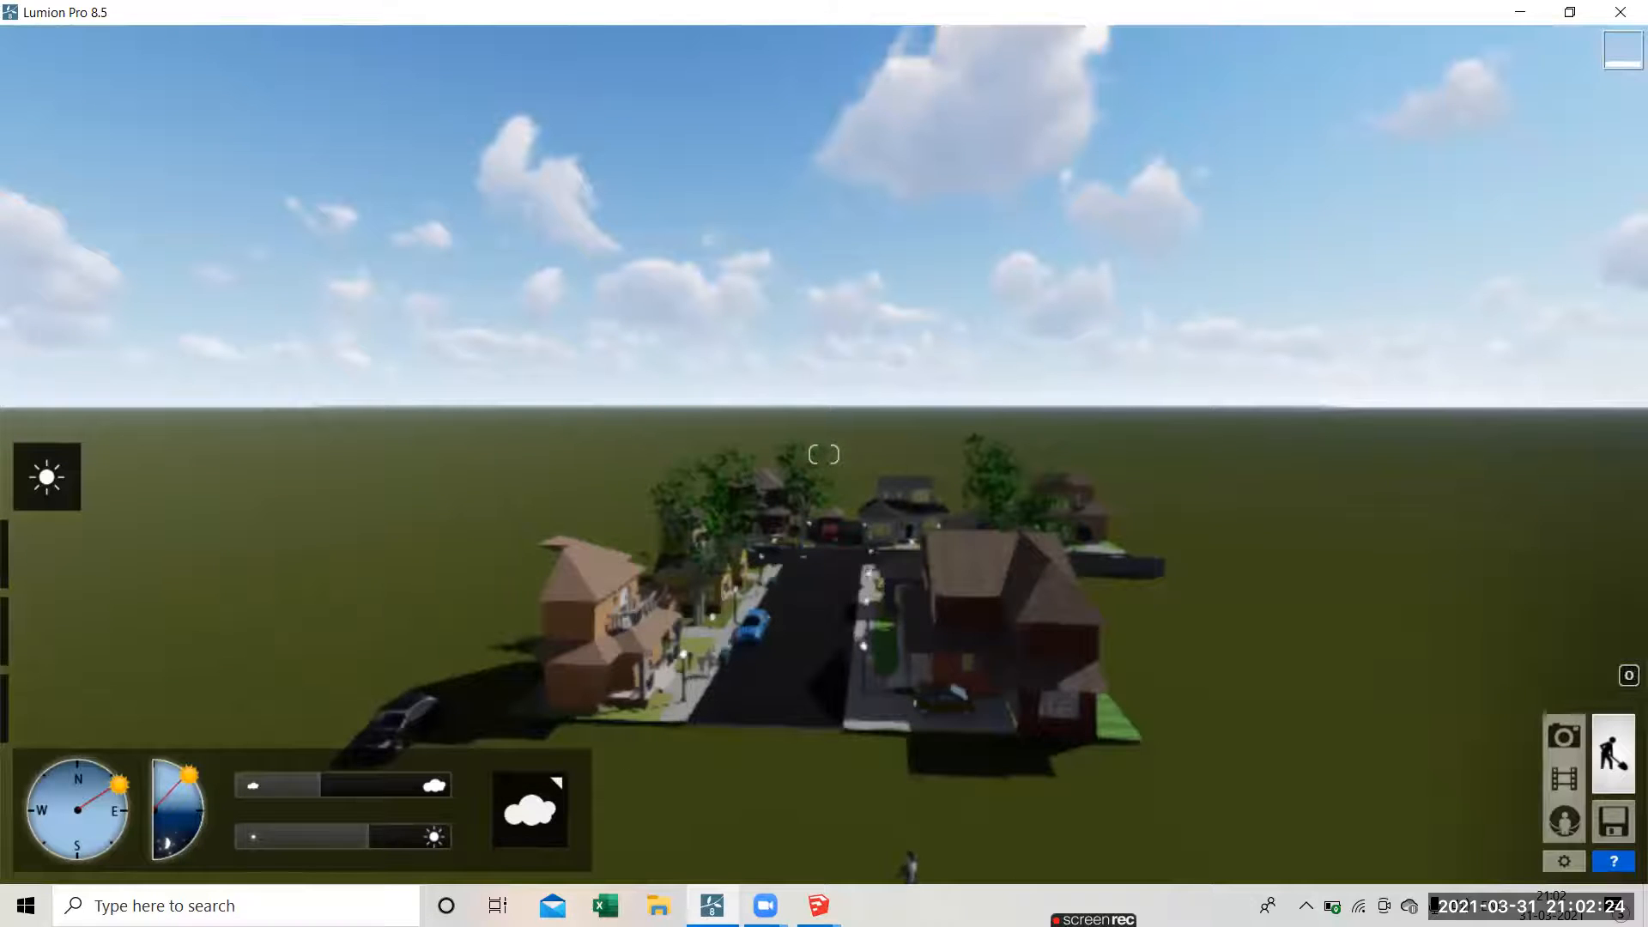
Step: Try a green colorization of 0.5 on the Cladding_Siding_Tan walls of the wooden house, then revert it and leave the material
{"action": "right_click_drag", "start_coordinate": [678, 726], "coordinate": [681, 672]}
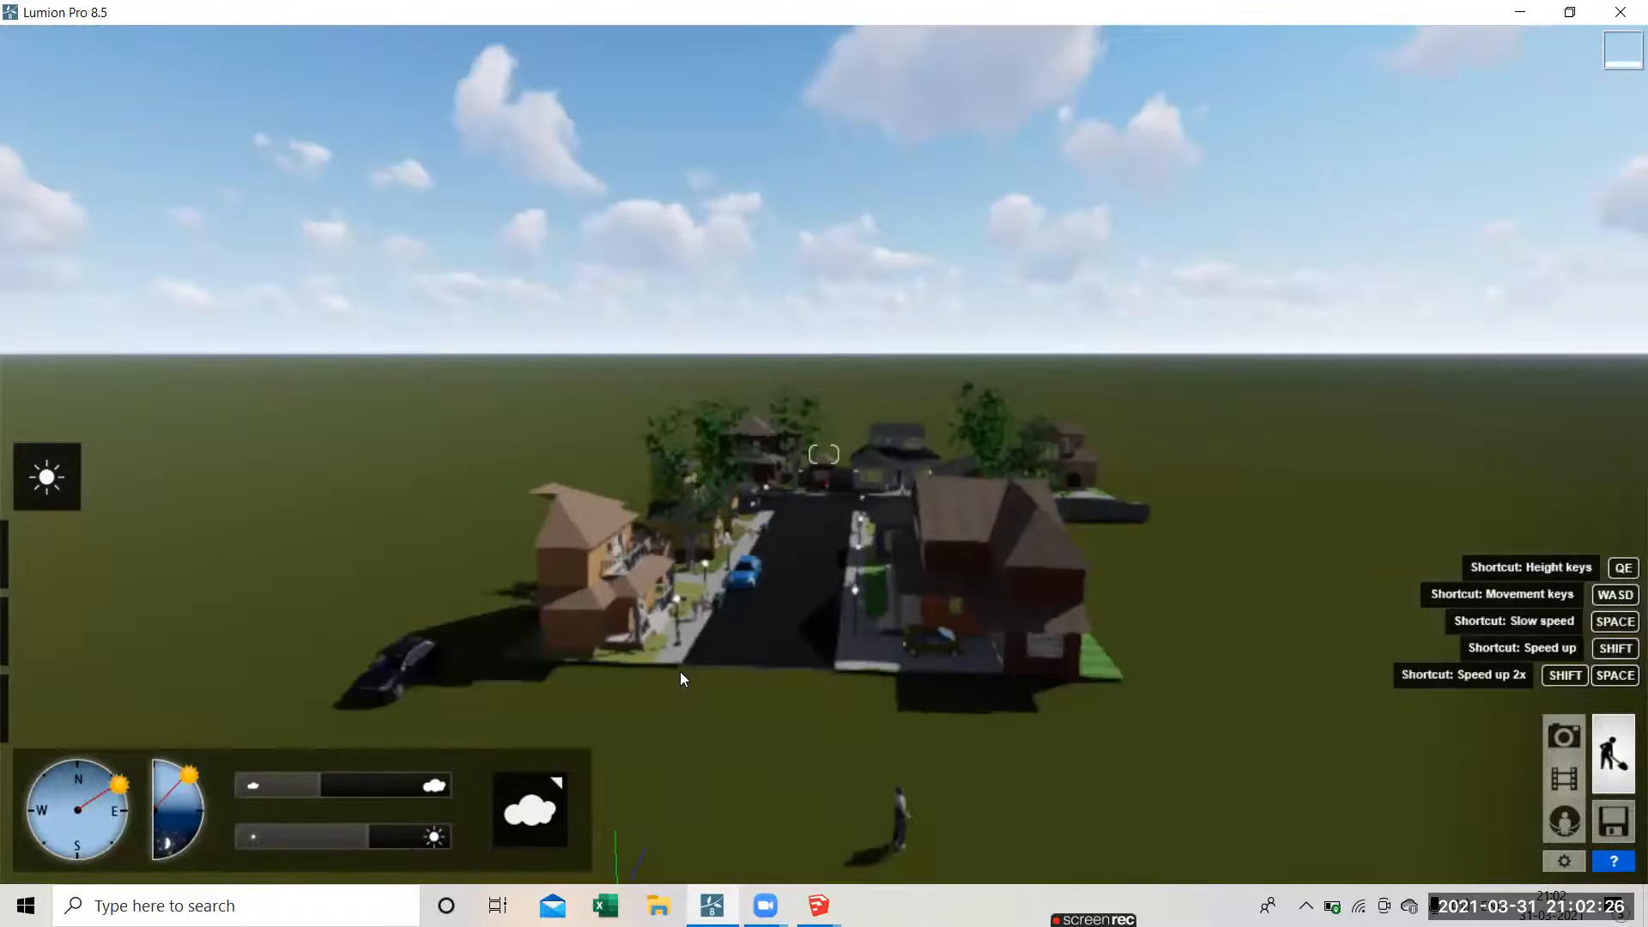
{"action": "scroll", "coordinate": [601, 693], "scroll_direction": "up", "scroll_amount": 3}
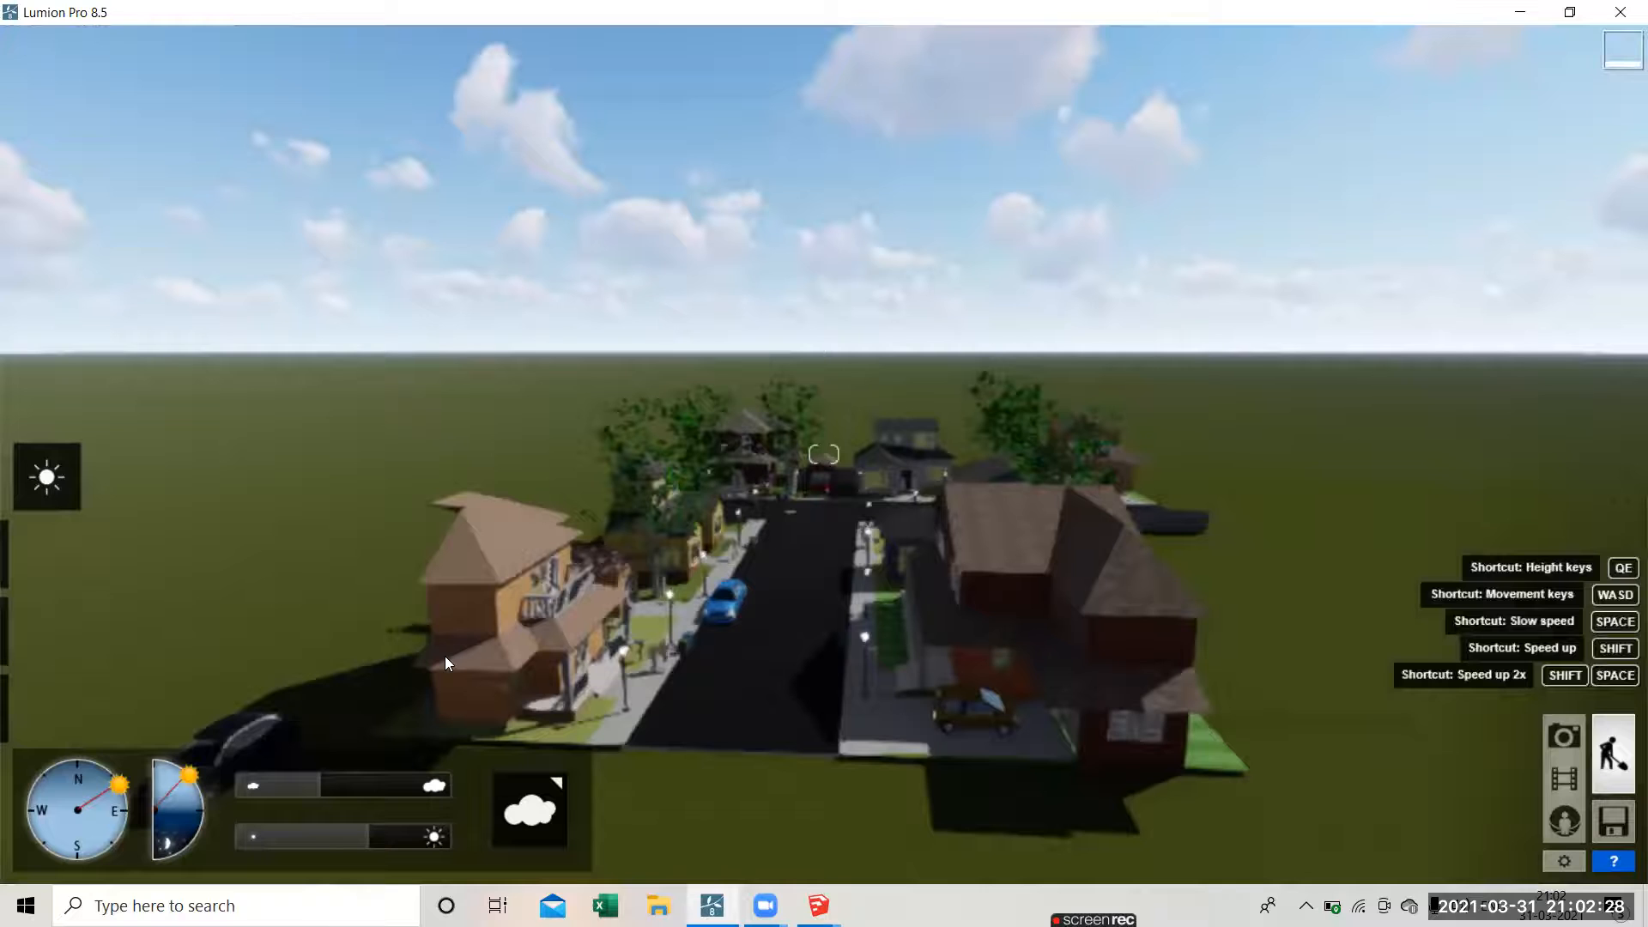
{"action": "scroll", "coordinate": [422, 629], "scroll_direction": "up", "scroll_amount": 2}
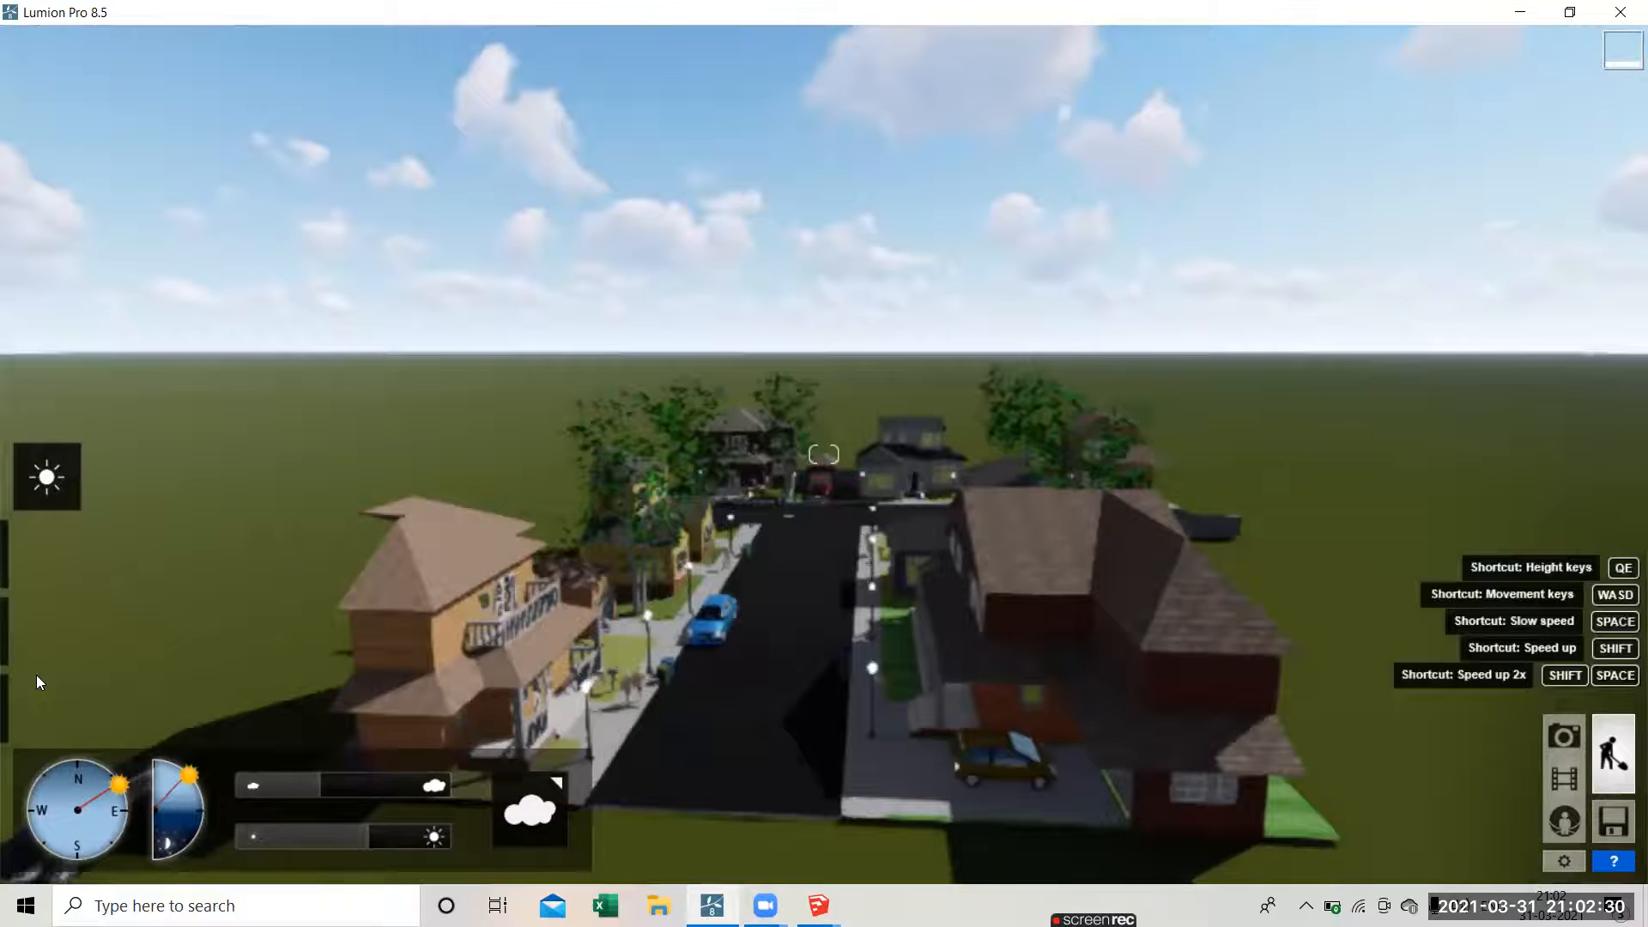
{"action": "left_click", "coordinate": [44, 632]}
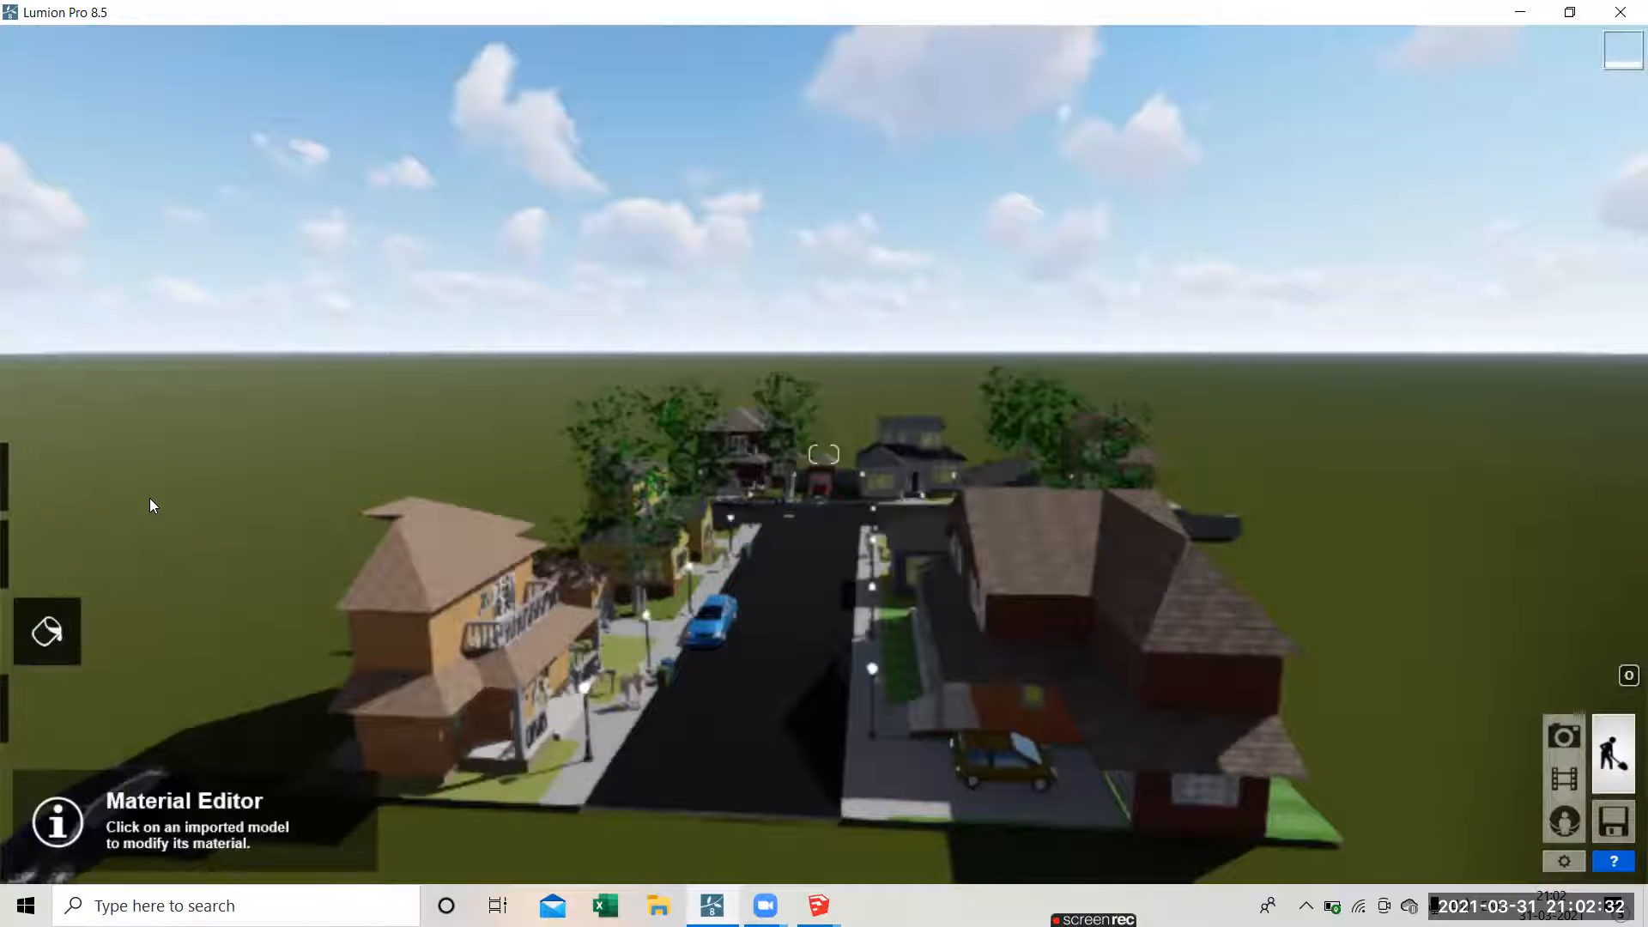
{"action": "mouse_move", "coordinate": [59, 639]}
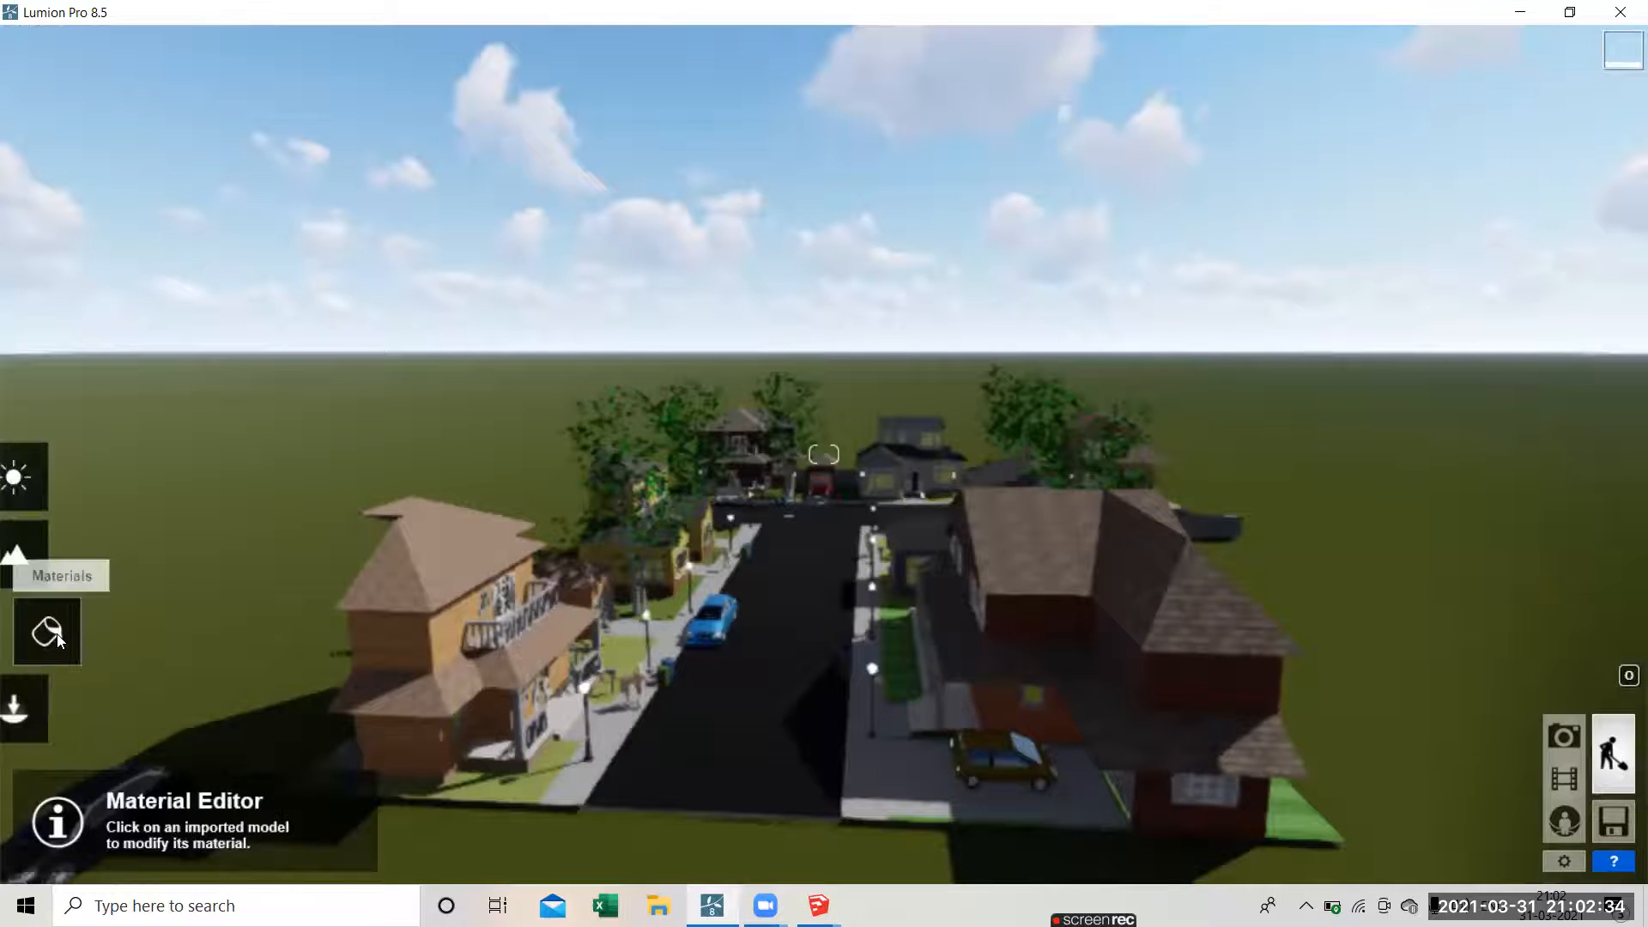
{"action": "left_click", "coordinate": [391, 655]}
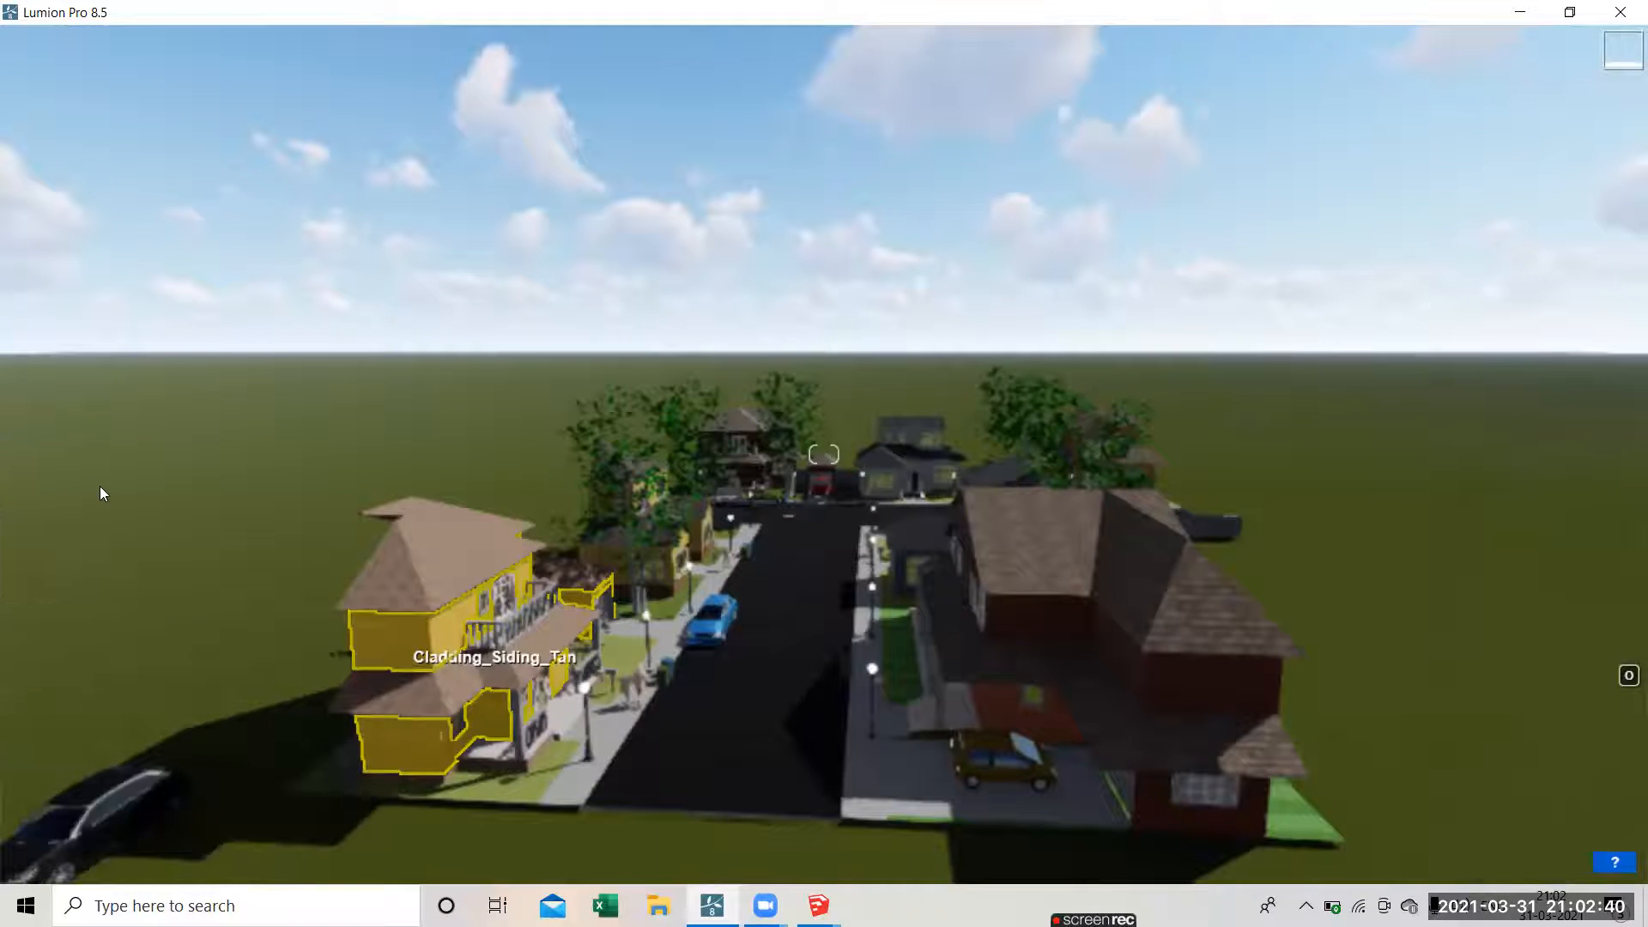
{"action": "left_click", "coordinate": [162, 487]}
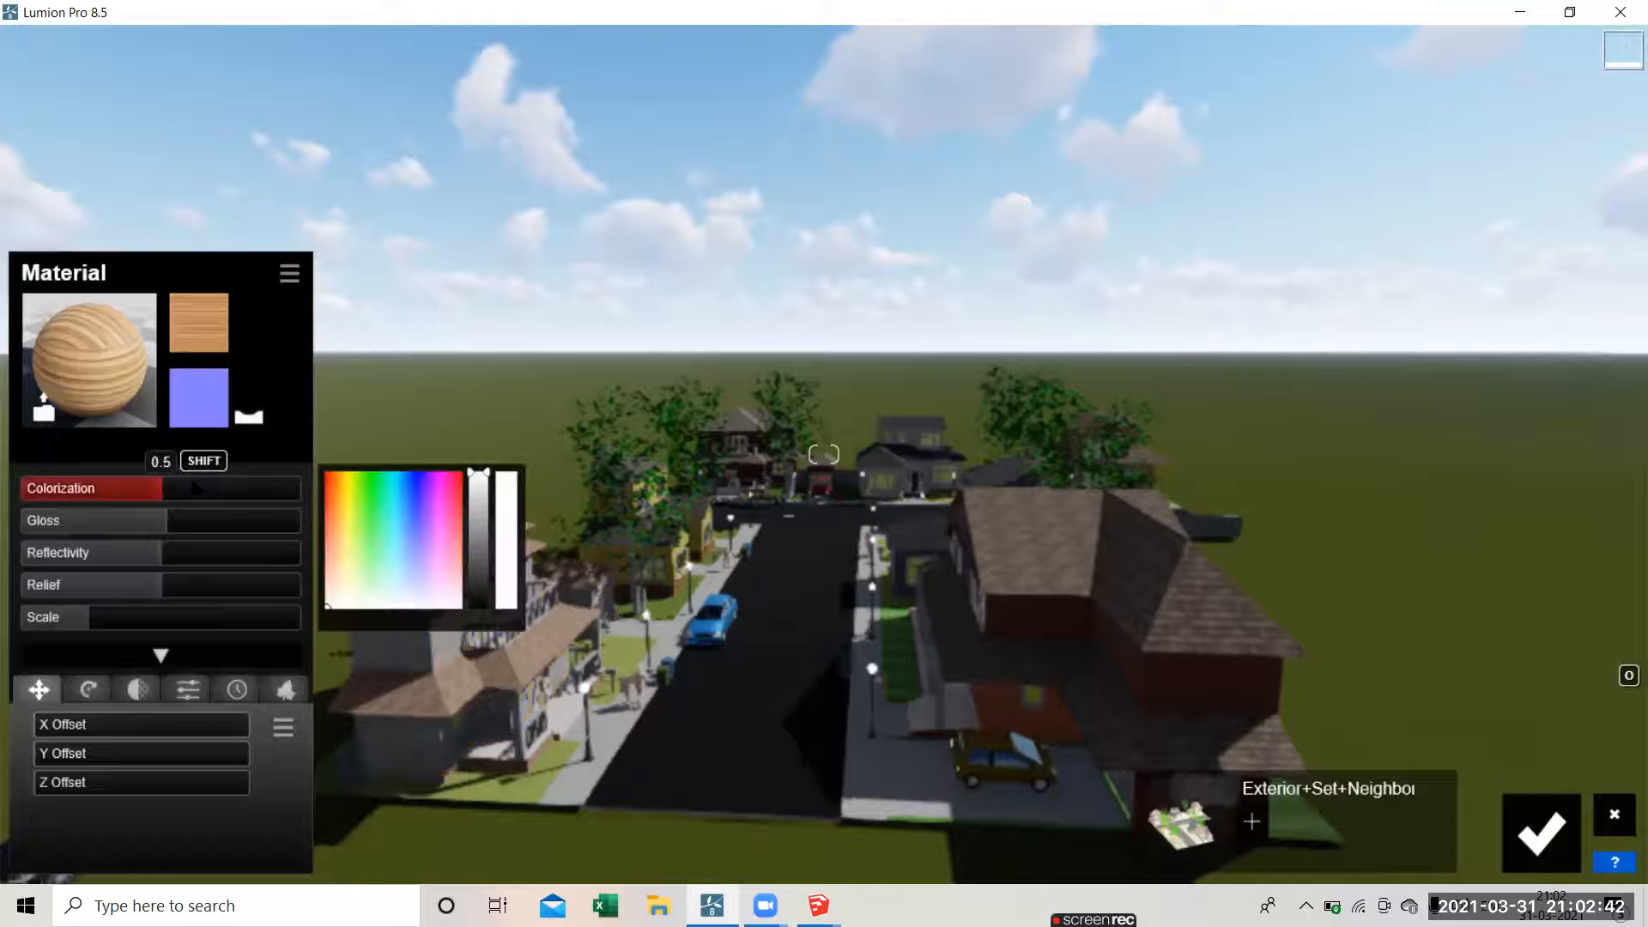
{"action": "left_click", "coordinate": [384, 481]}
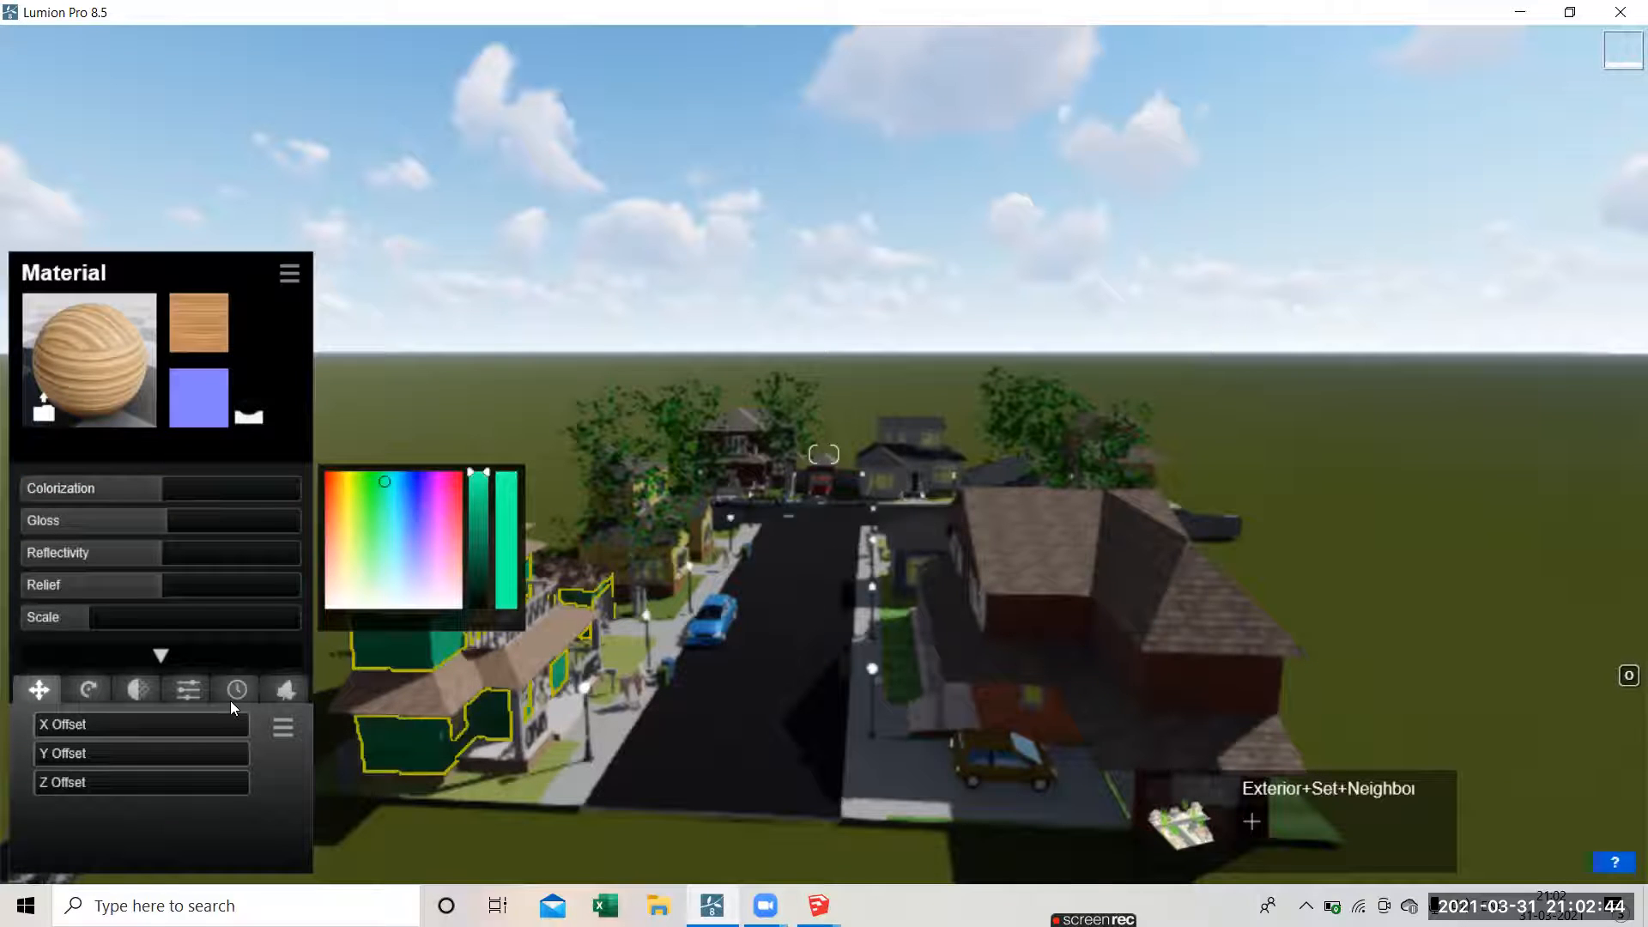
{"action": "left_click", "coordinate": [555, 721]}
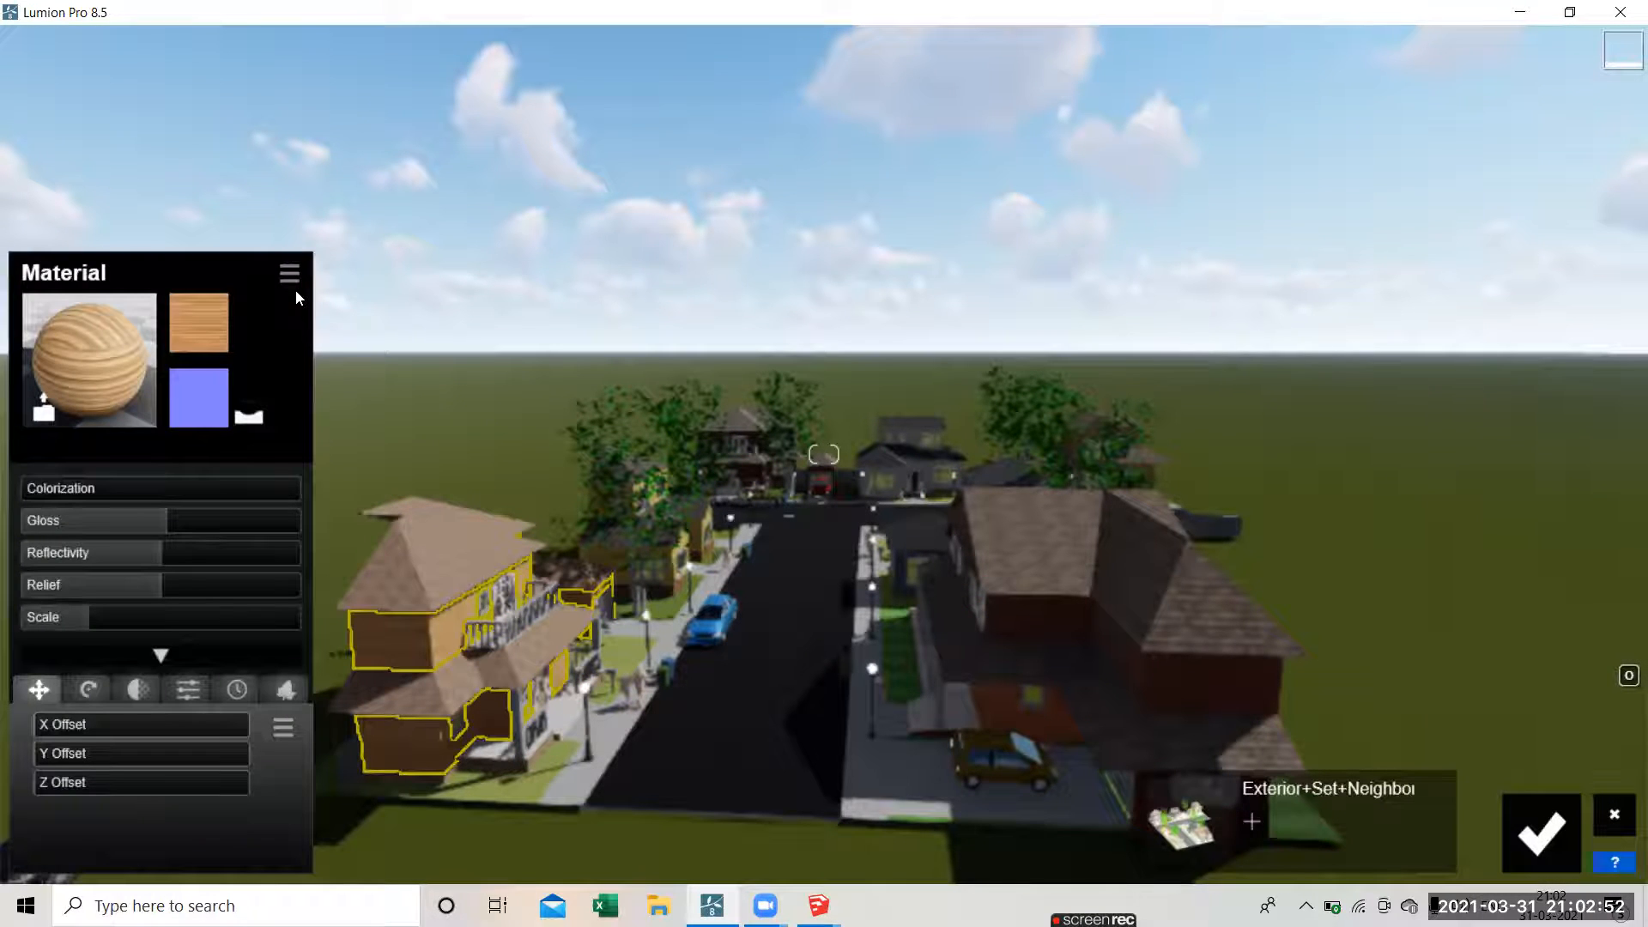
{"action": "left_click", "coordinate": [393, 781]}
Step: Return to object placement and choose the Outdoor object category
{"action": "scroll", "coordinate": [914, 762], "scroll_direction": "down", "scroll_amount": 5}
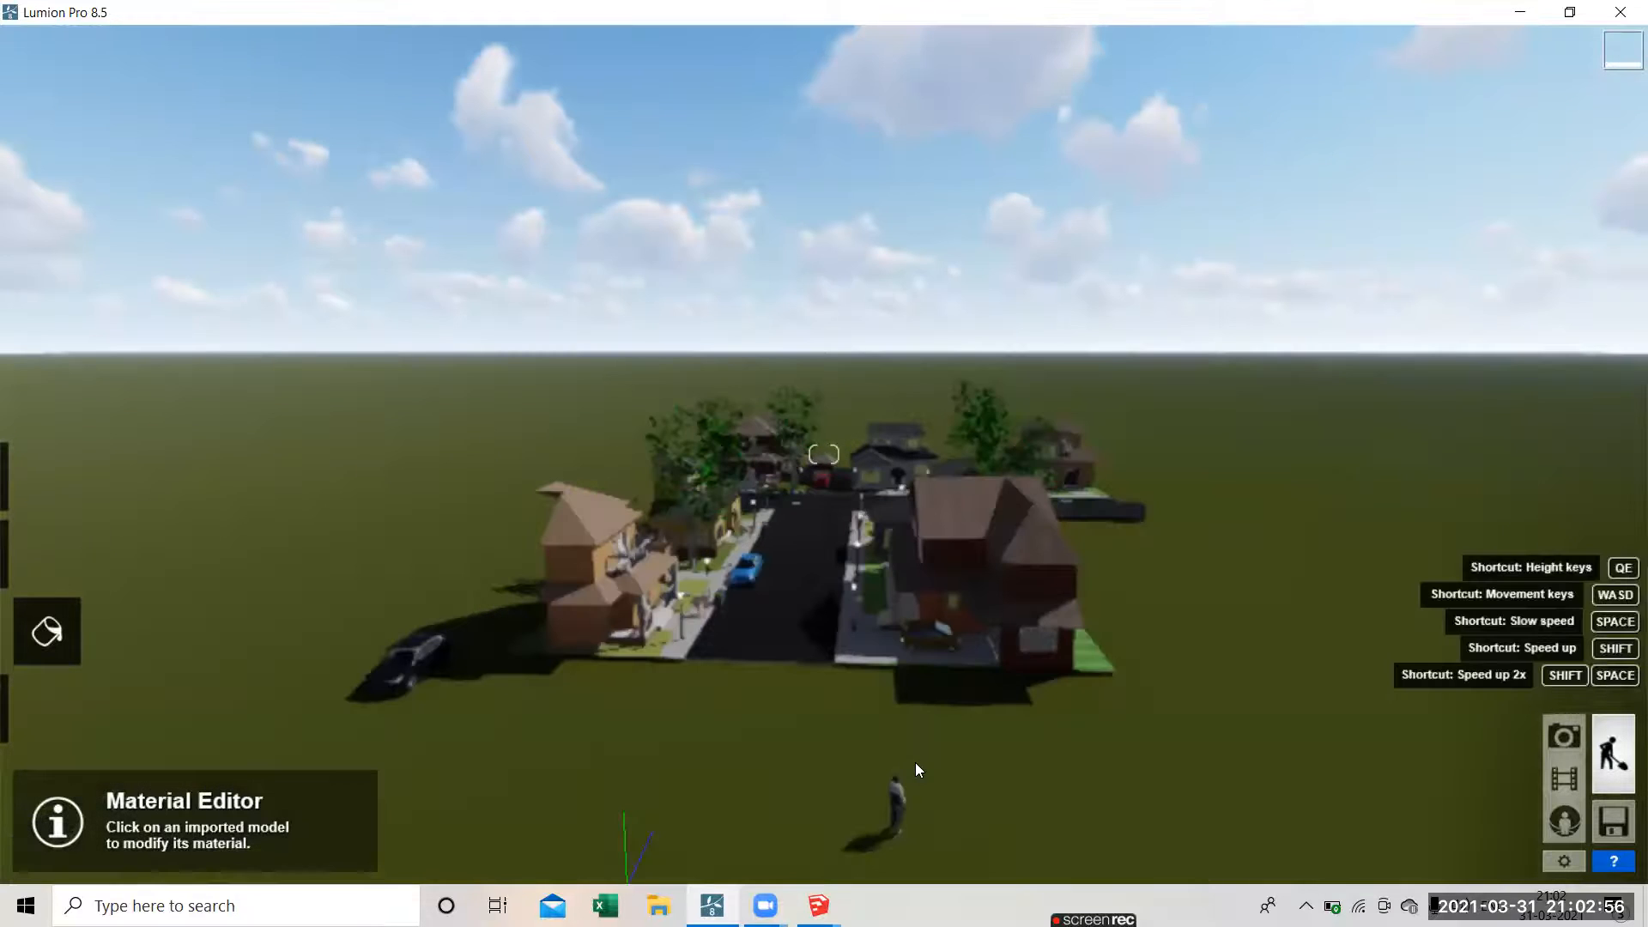
{"action": "scroll", "coordinate": [570, 762], "scroll_direction": "up", "scroll_amount": 1}
{"action": "left_click", "coordinate": [49, 724]}
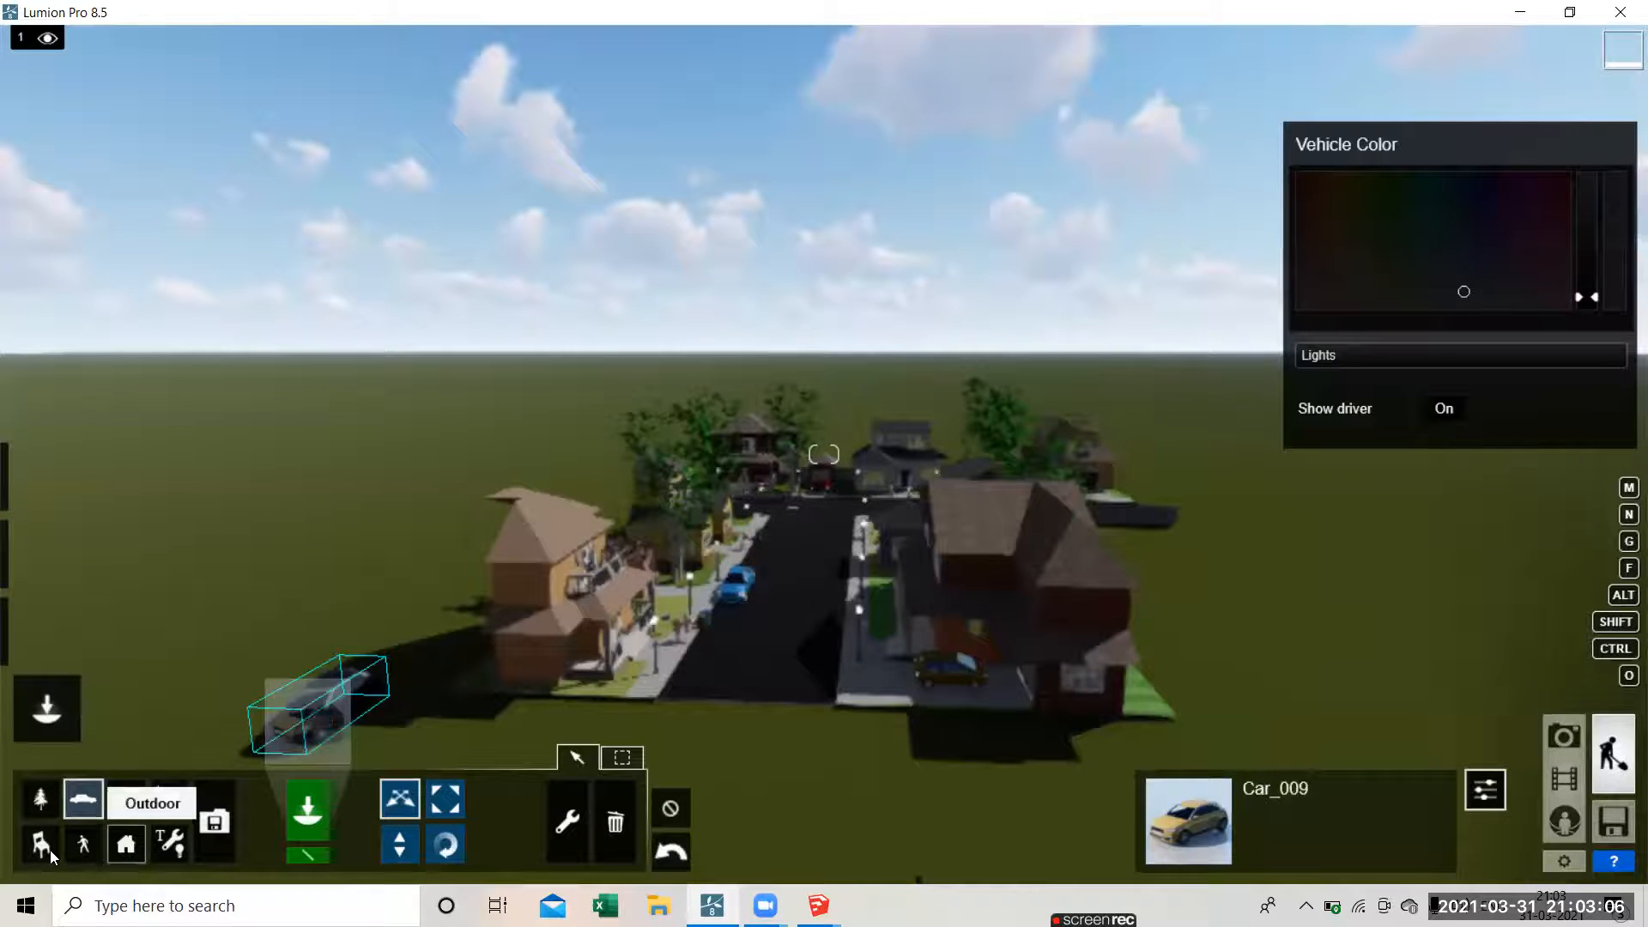
{"action": "left_click", "coordinate": [126, 844]}
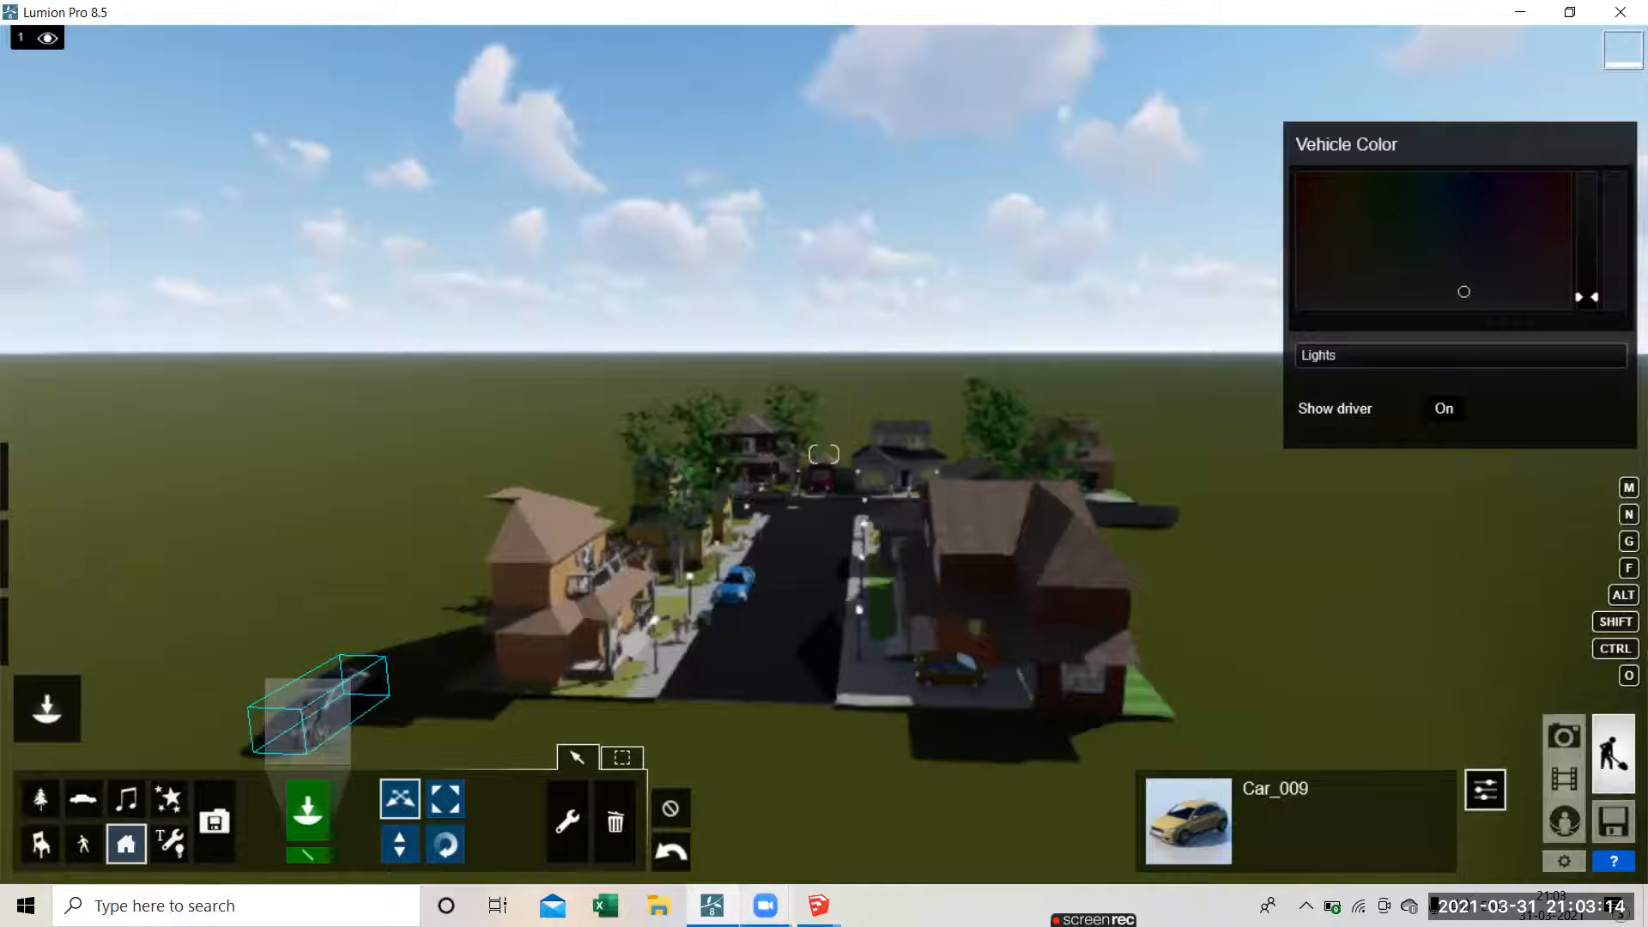
Step: Switch to SketchUp and clear the V-Ray Asset Editor away from the view of the house, pane, pool and grass
{"action": "mouse_move", "coordinate": [765, 905]}
{"action": "mouse_move", "coordinate": [818, 906]}
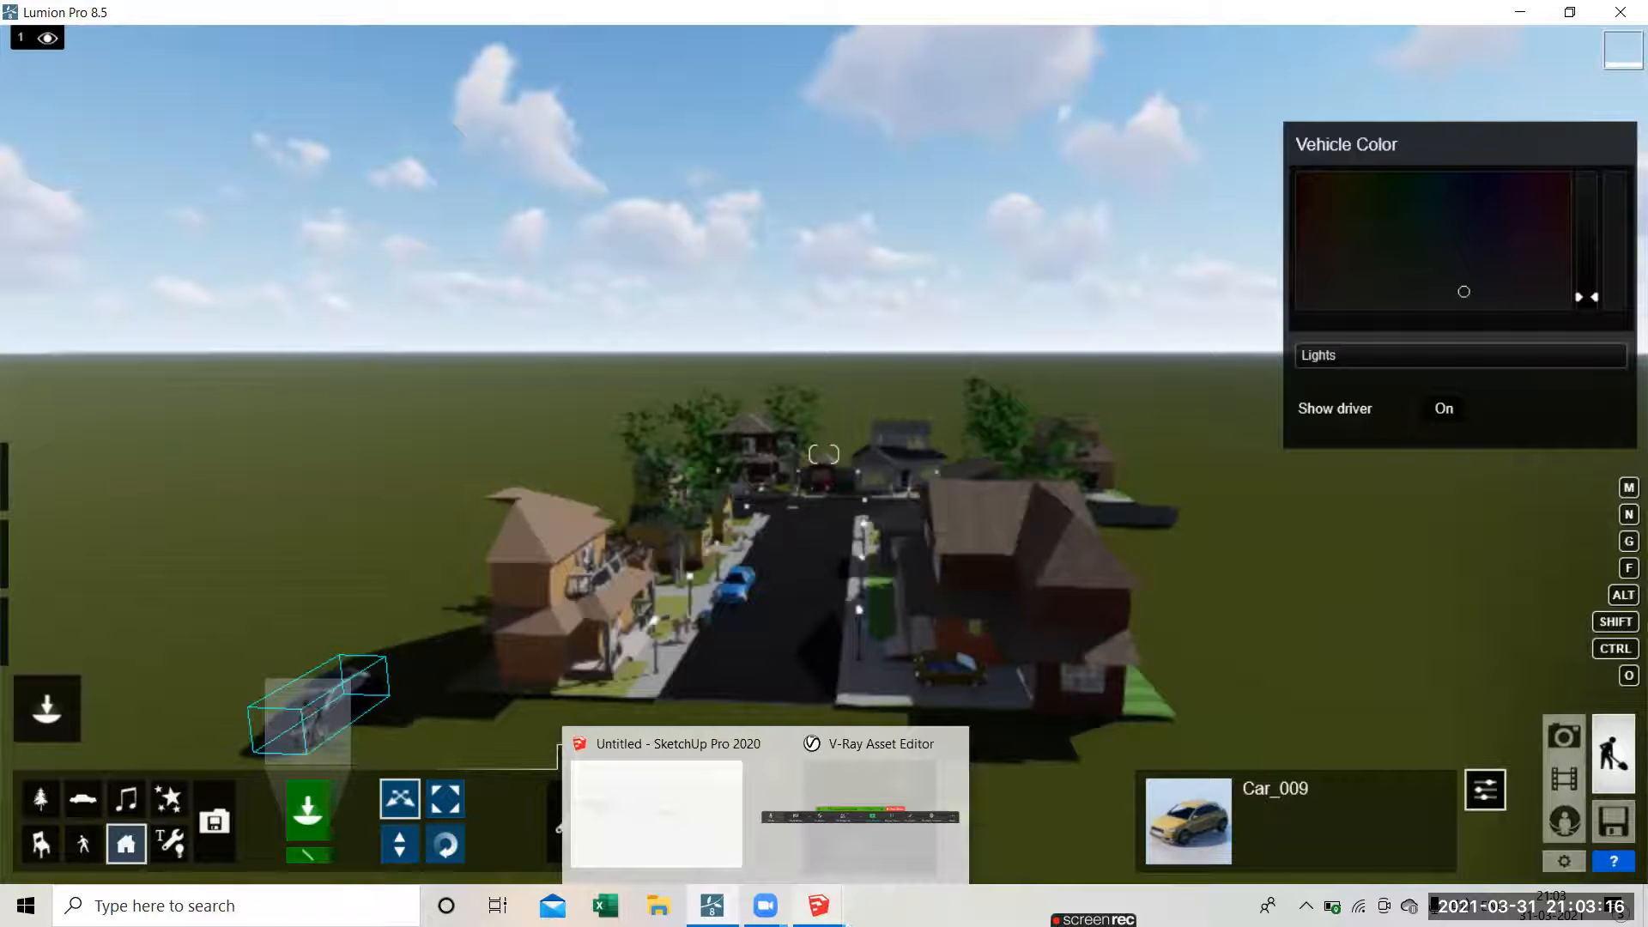
{"action": "left_click", "coordinate": [826, 815]}
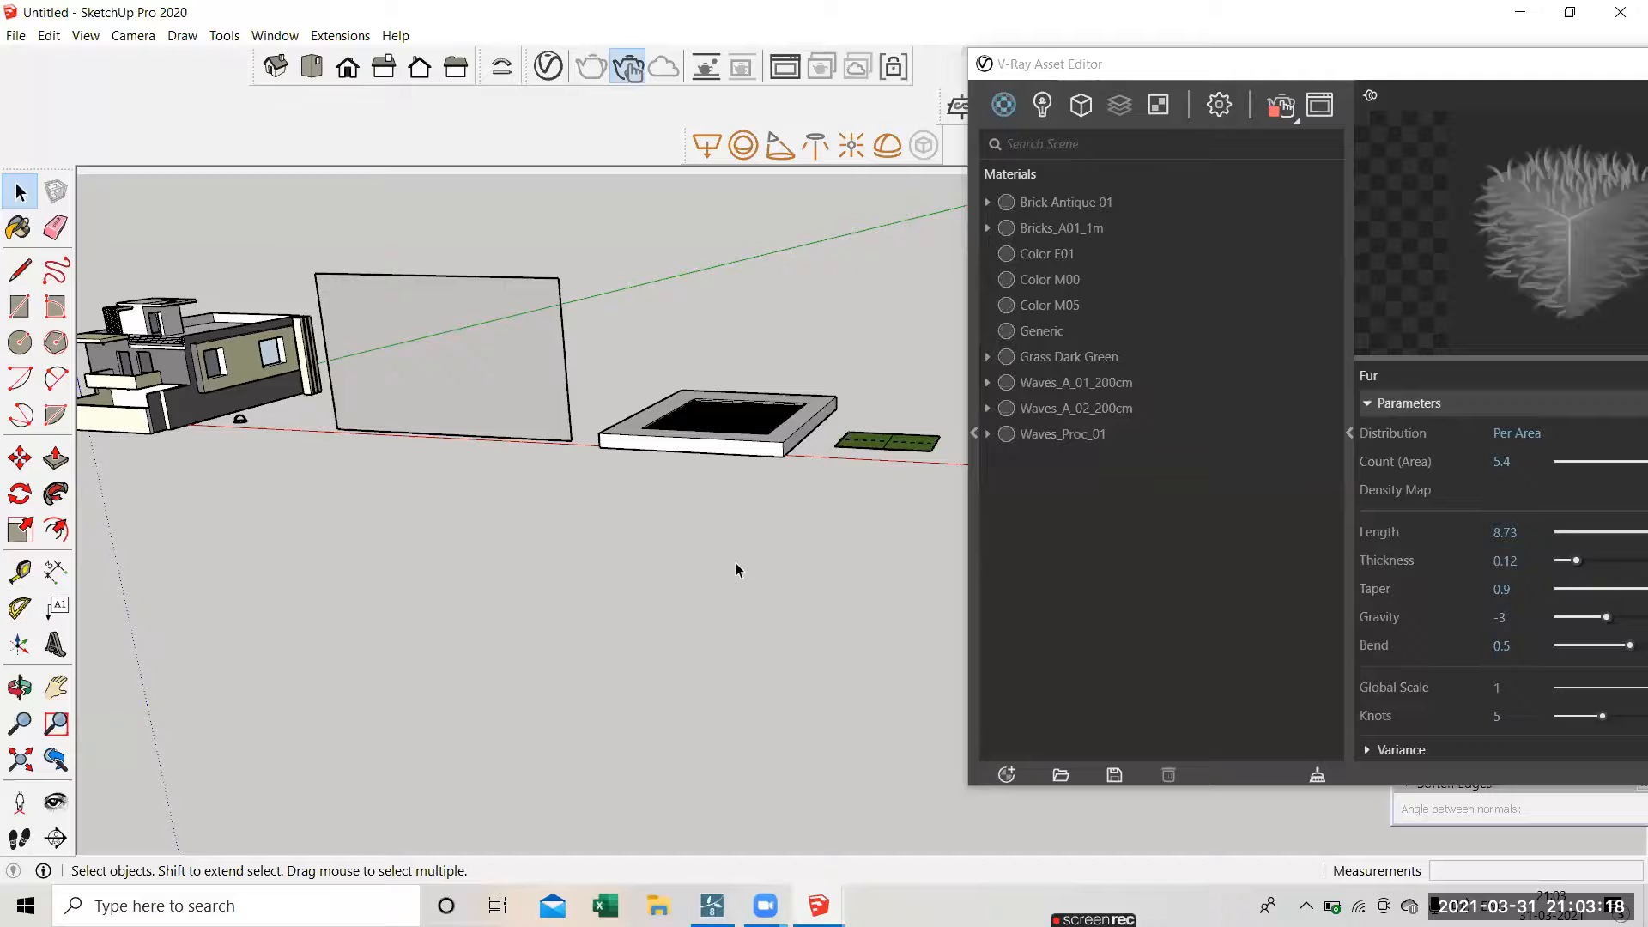
{"action": "scroll", "coordinate": [437, 461], "scroll_direction": "up", "scroll_amount": 3}
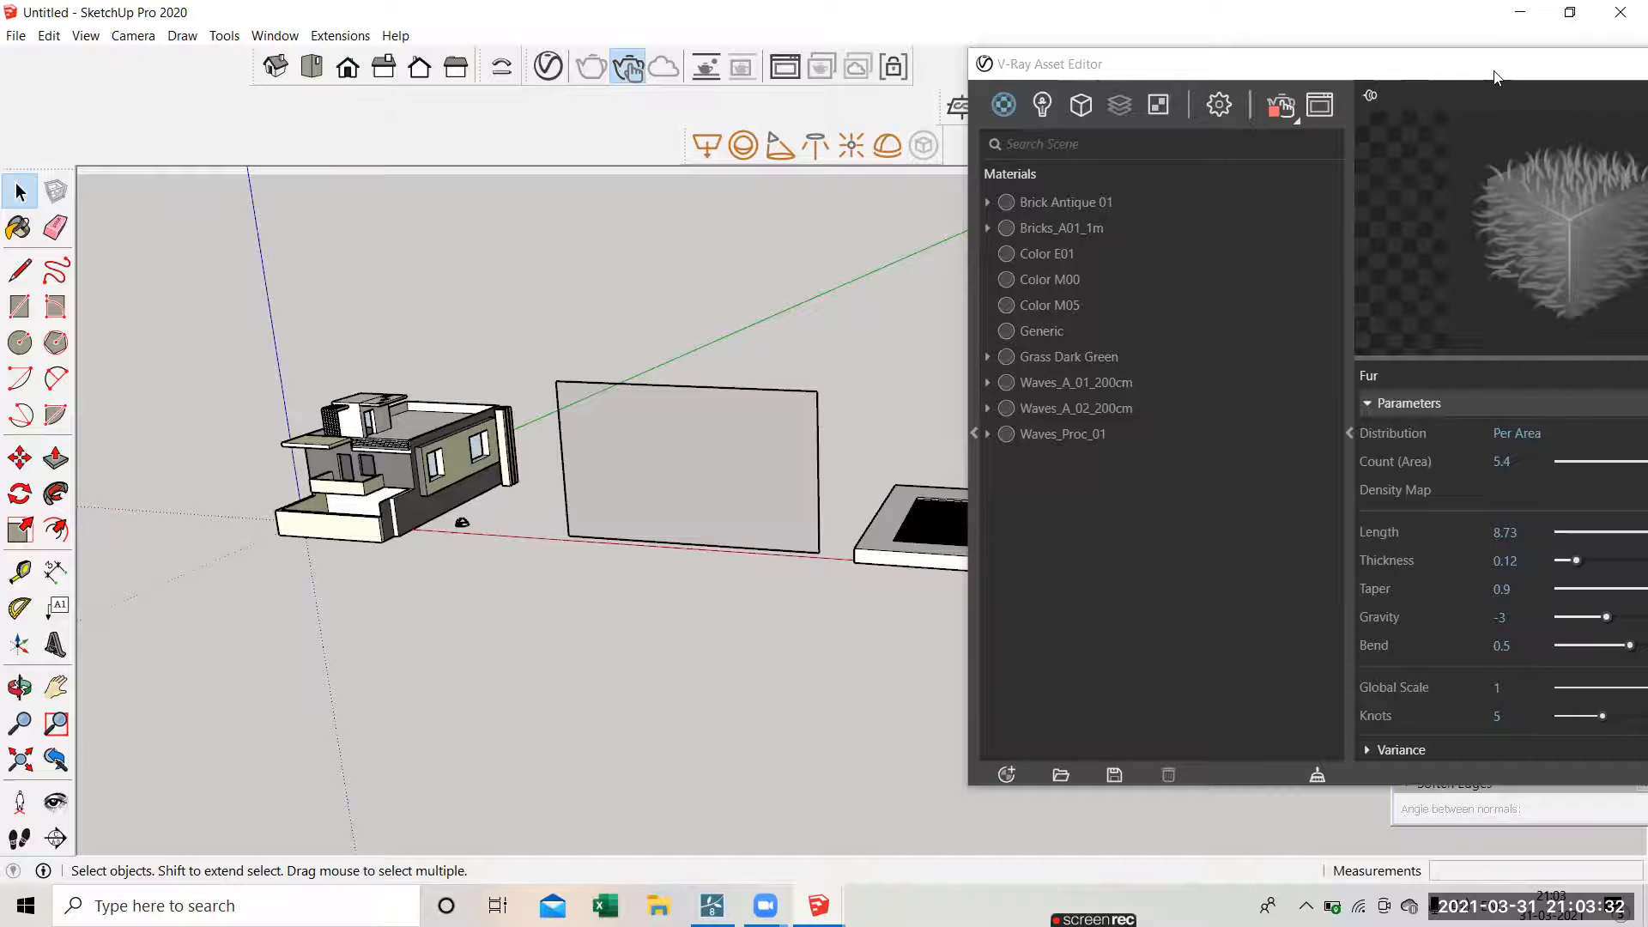
{"action": "left_click_drag", "start_coordinate": [1501, 65], "coordinate": [1383, 61]}
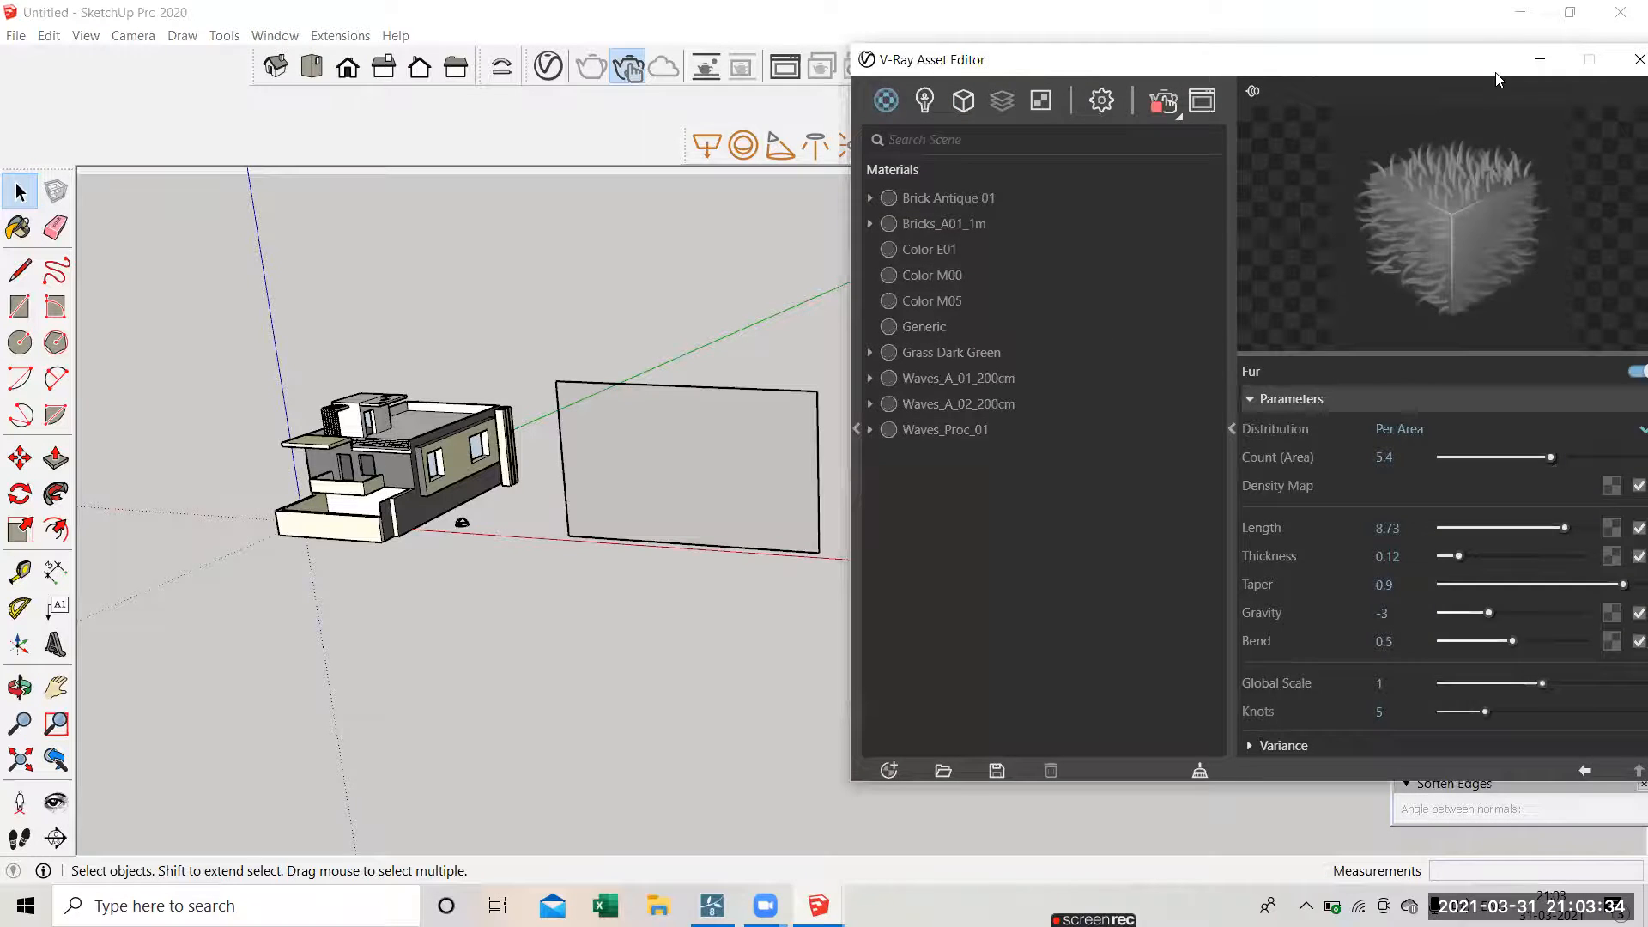
{"action": "left_click", "coordinate": [1442, 59]}
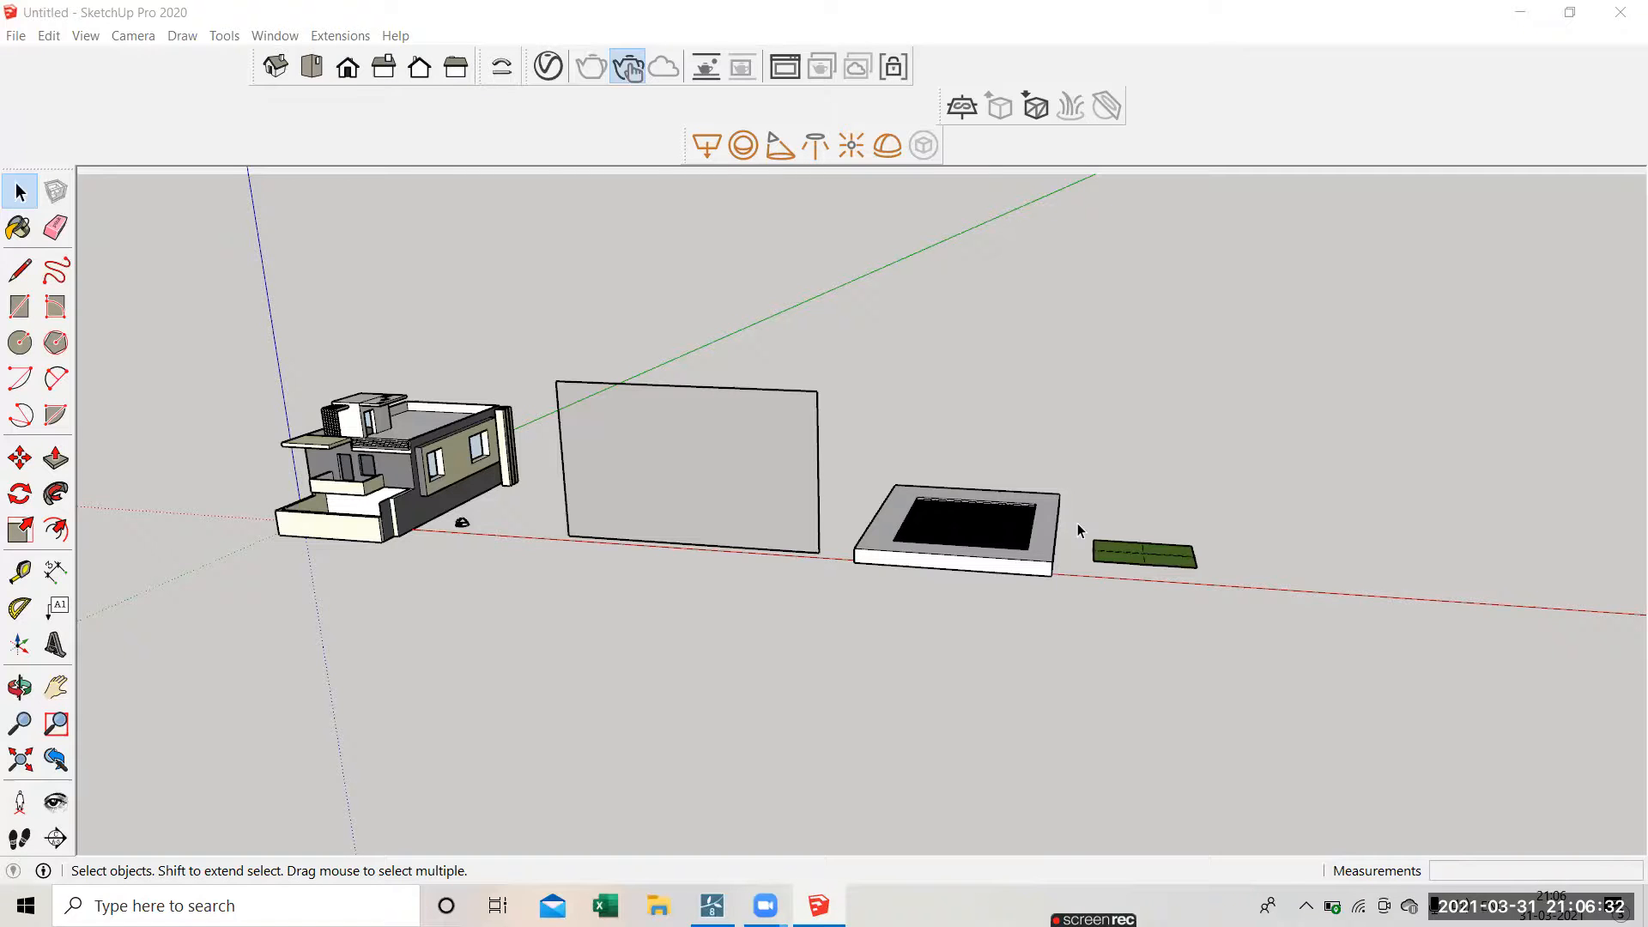
{"action": "left_click", "coordinate": [965, 734]}
{"action": "left_click", "coordinate": [965, 736]}
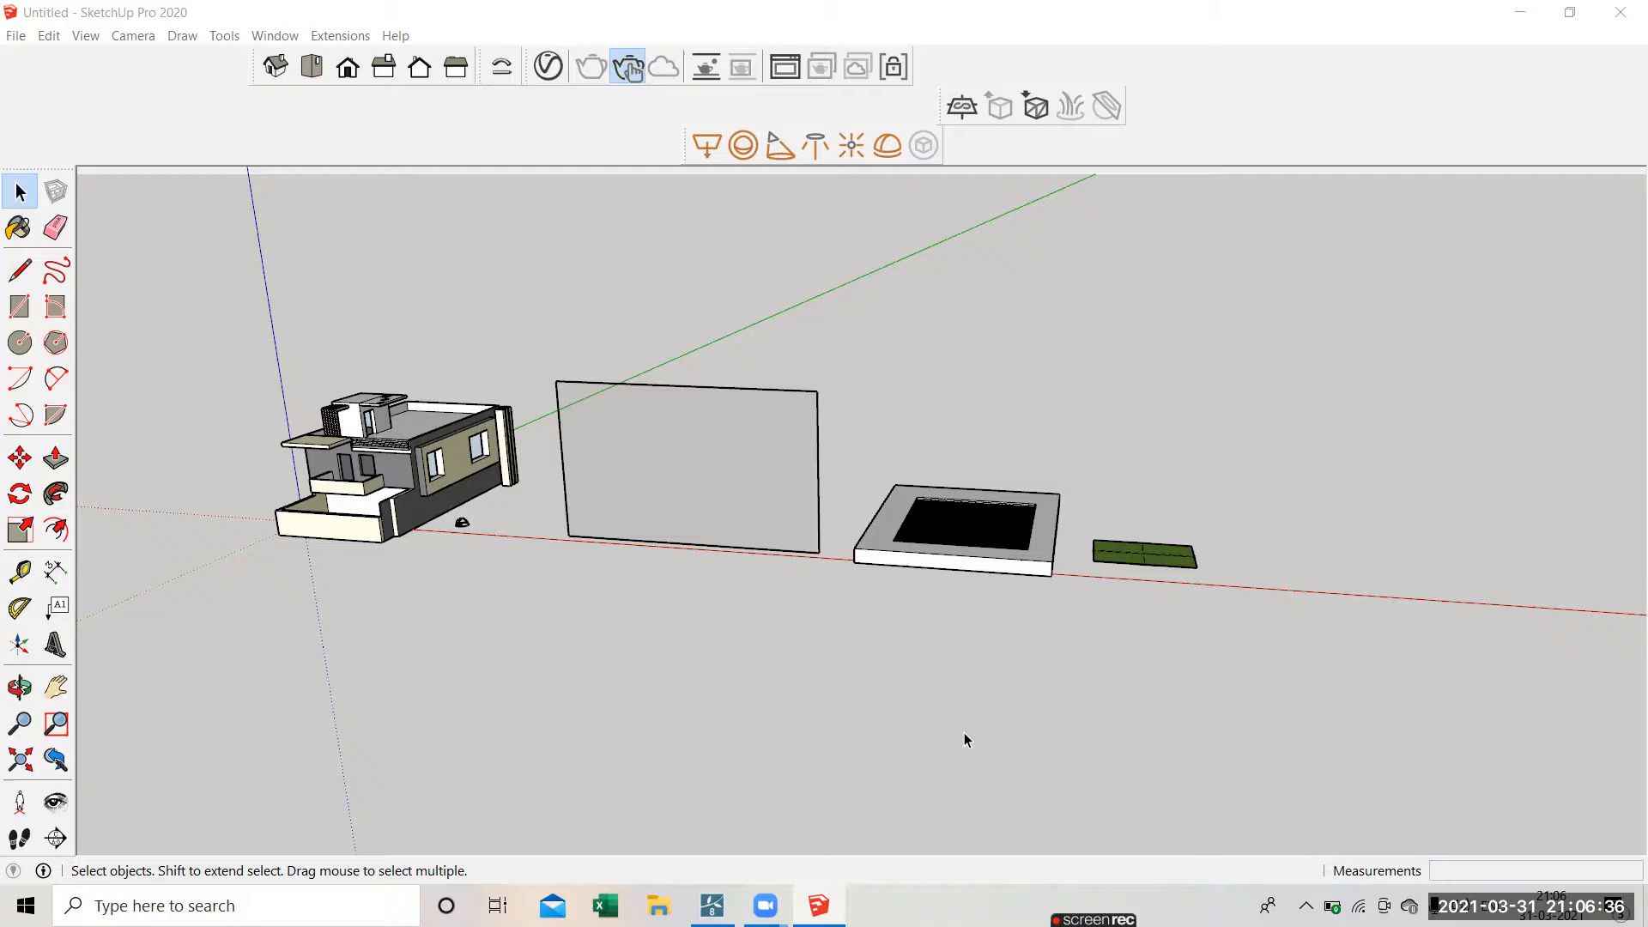